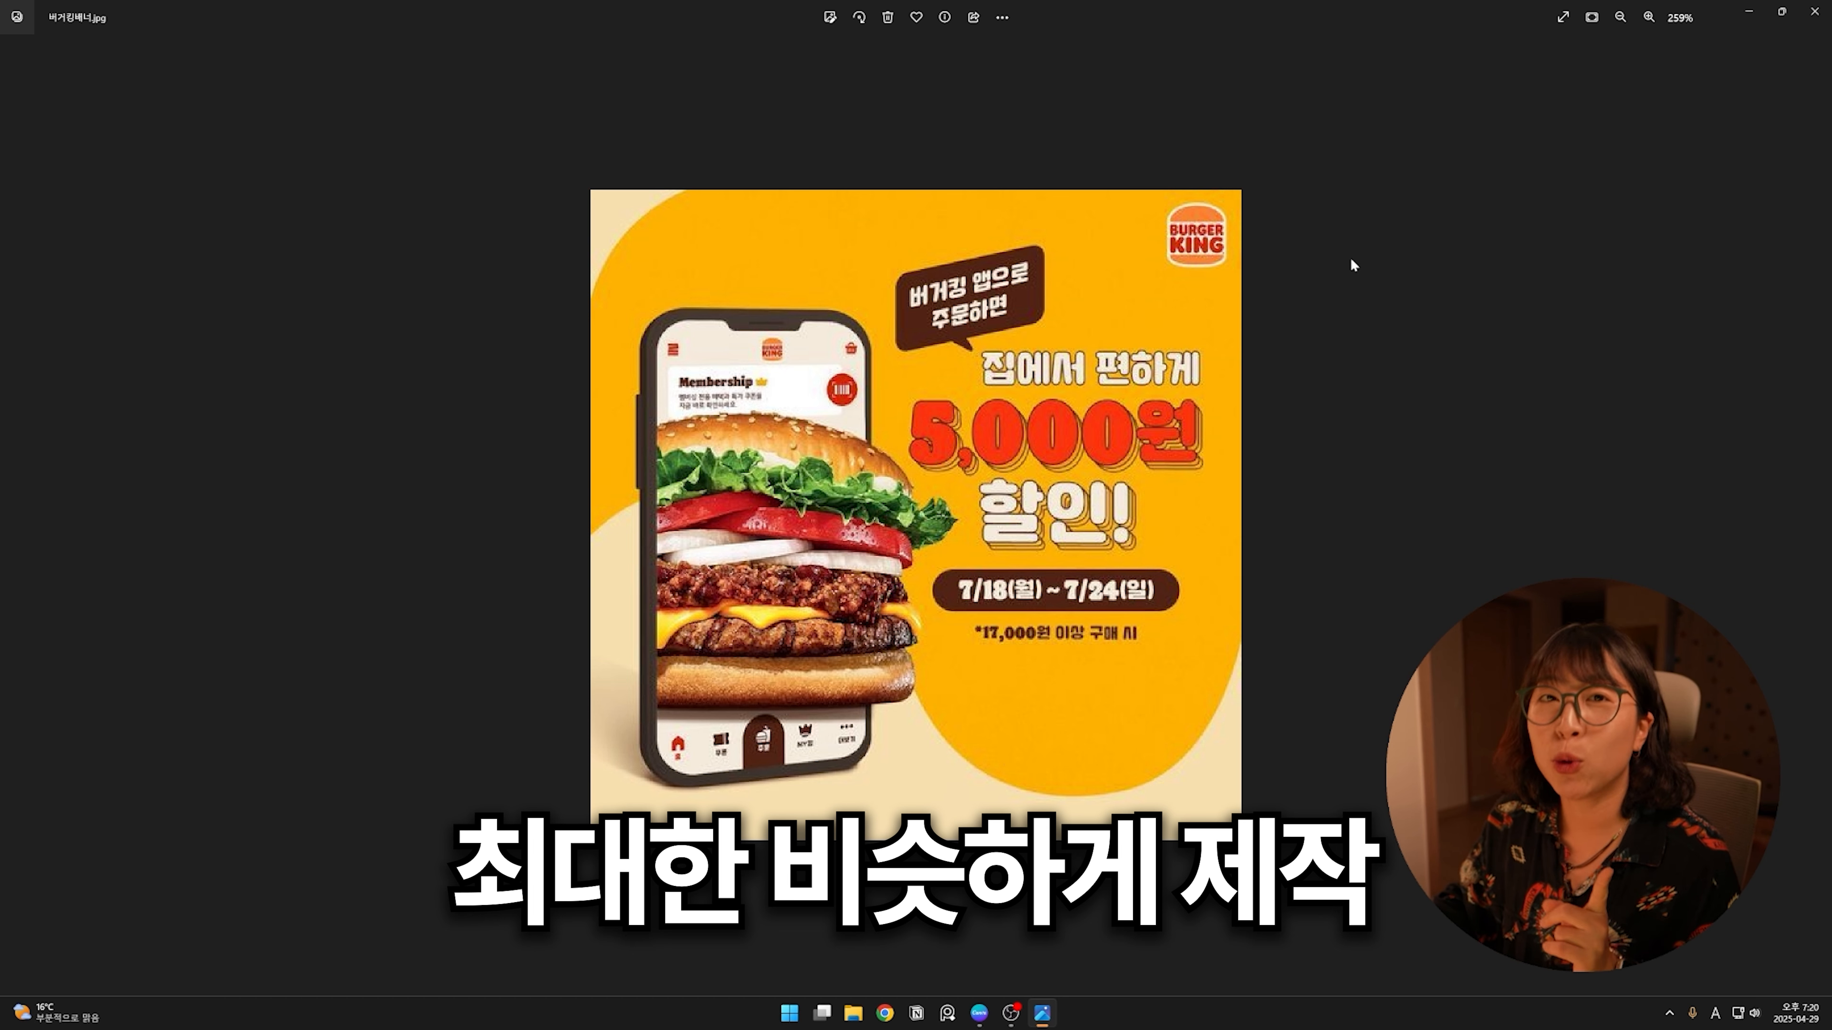
Step: Open Photoshop and create a new artboard document 2000 pixels wide and 2000 pixels high
{"action": "left_click_drag", "start_coordinate": [1354, 6], "coordinate": [1230, 62]}
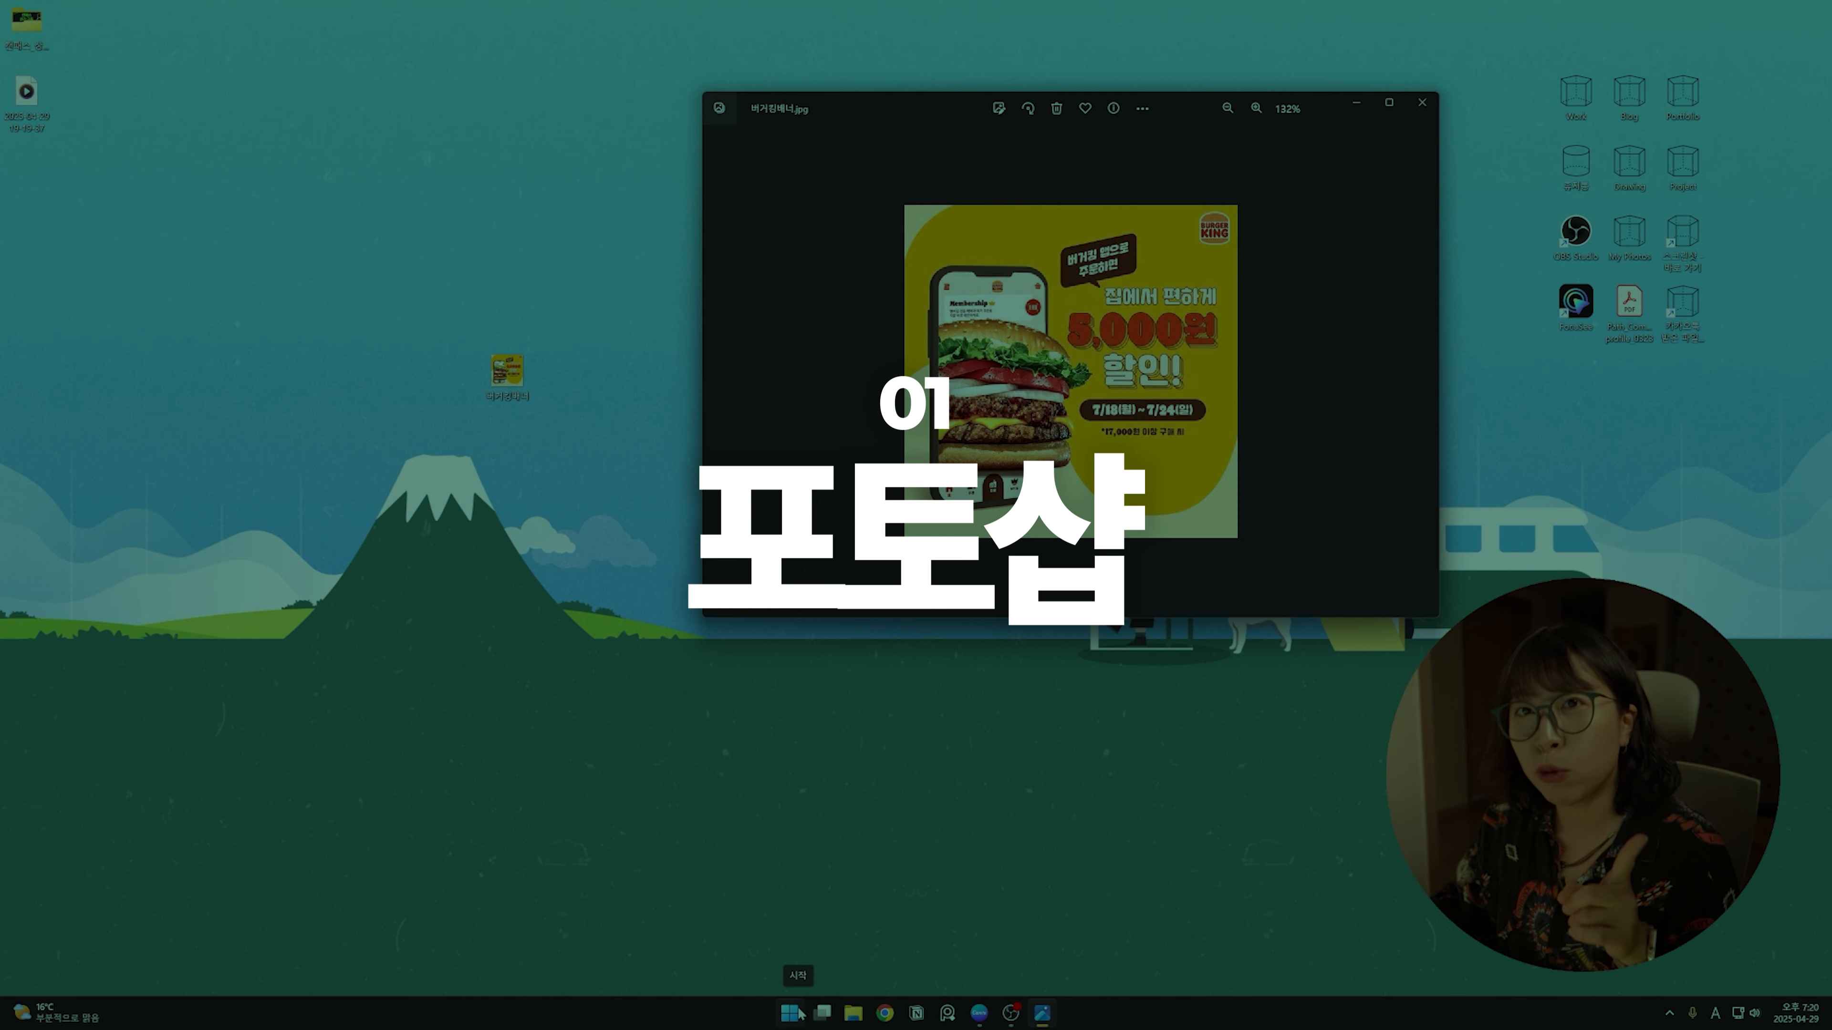
{"action": "left_click", "coordinate": [790, 1013]}
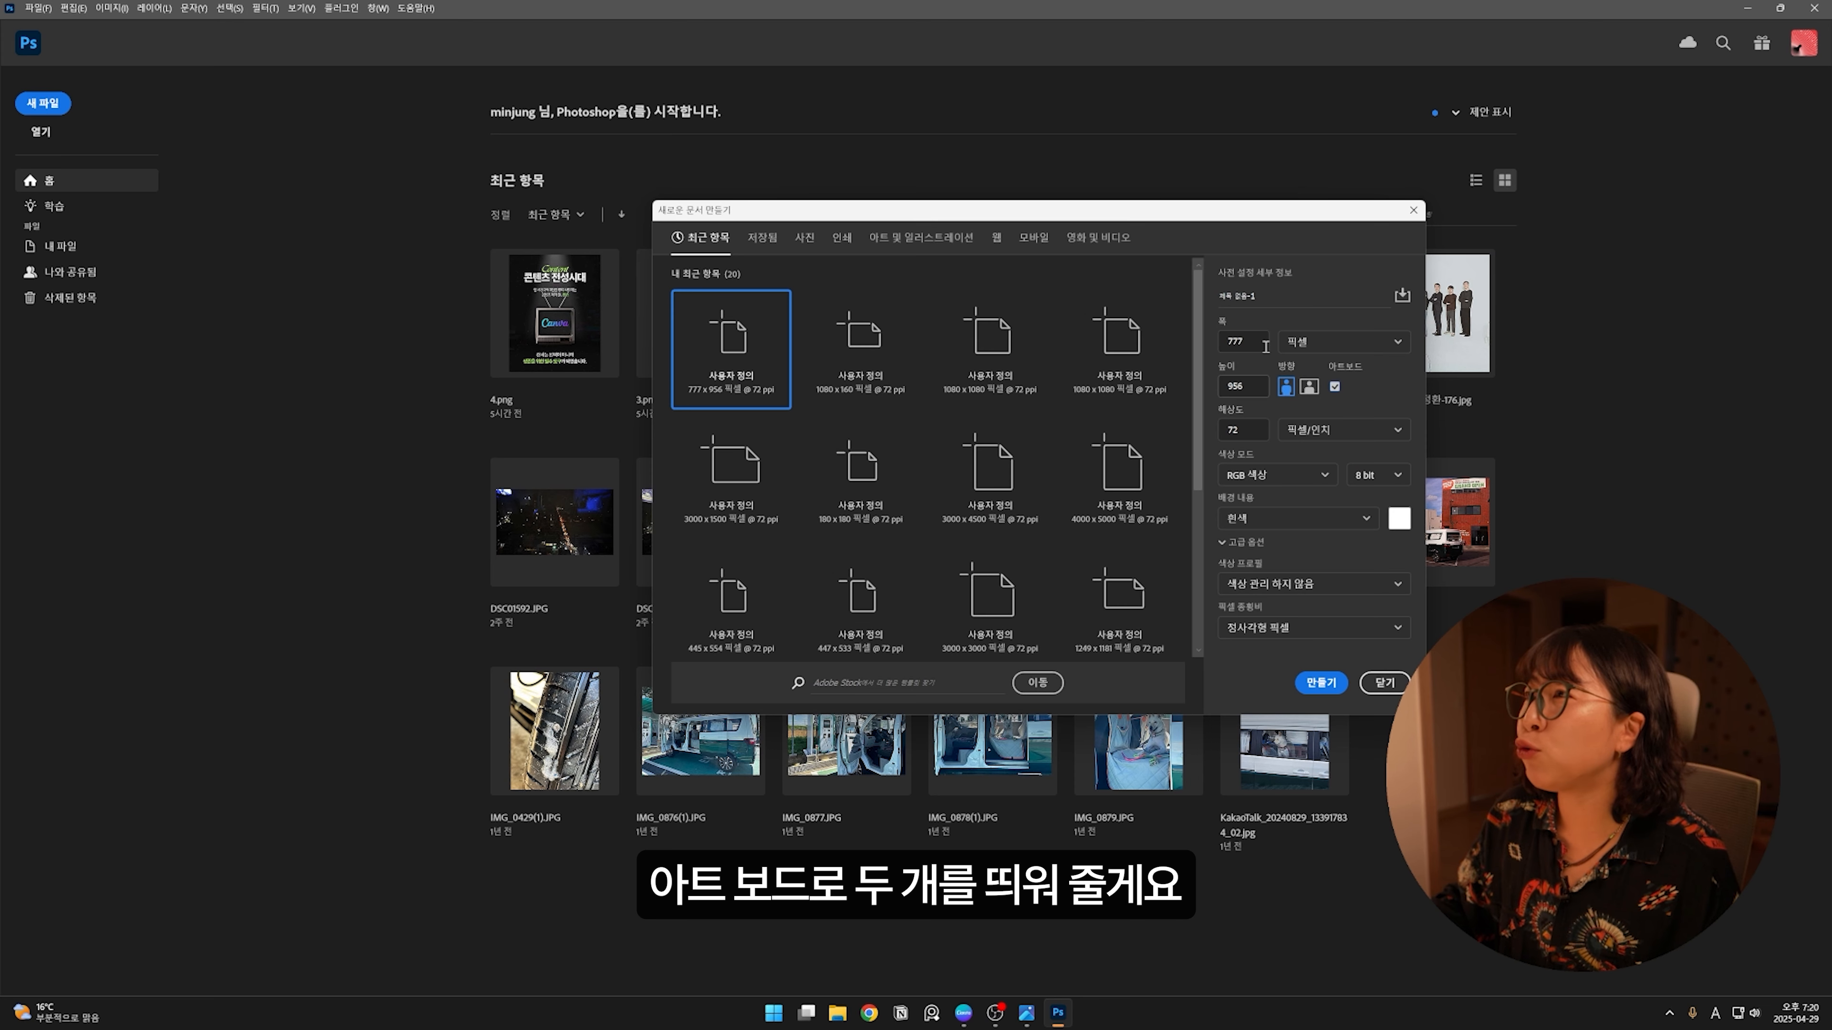
{"action": "double_click", "coordinate": [1234, 340]}
{"action": "type", "text": "2000"}
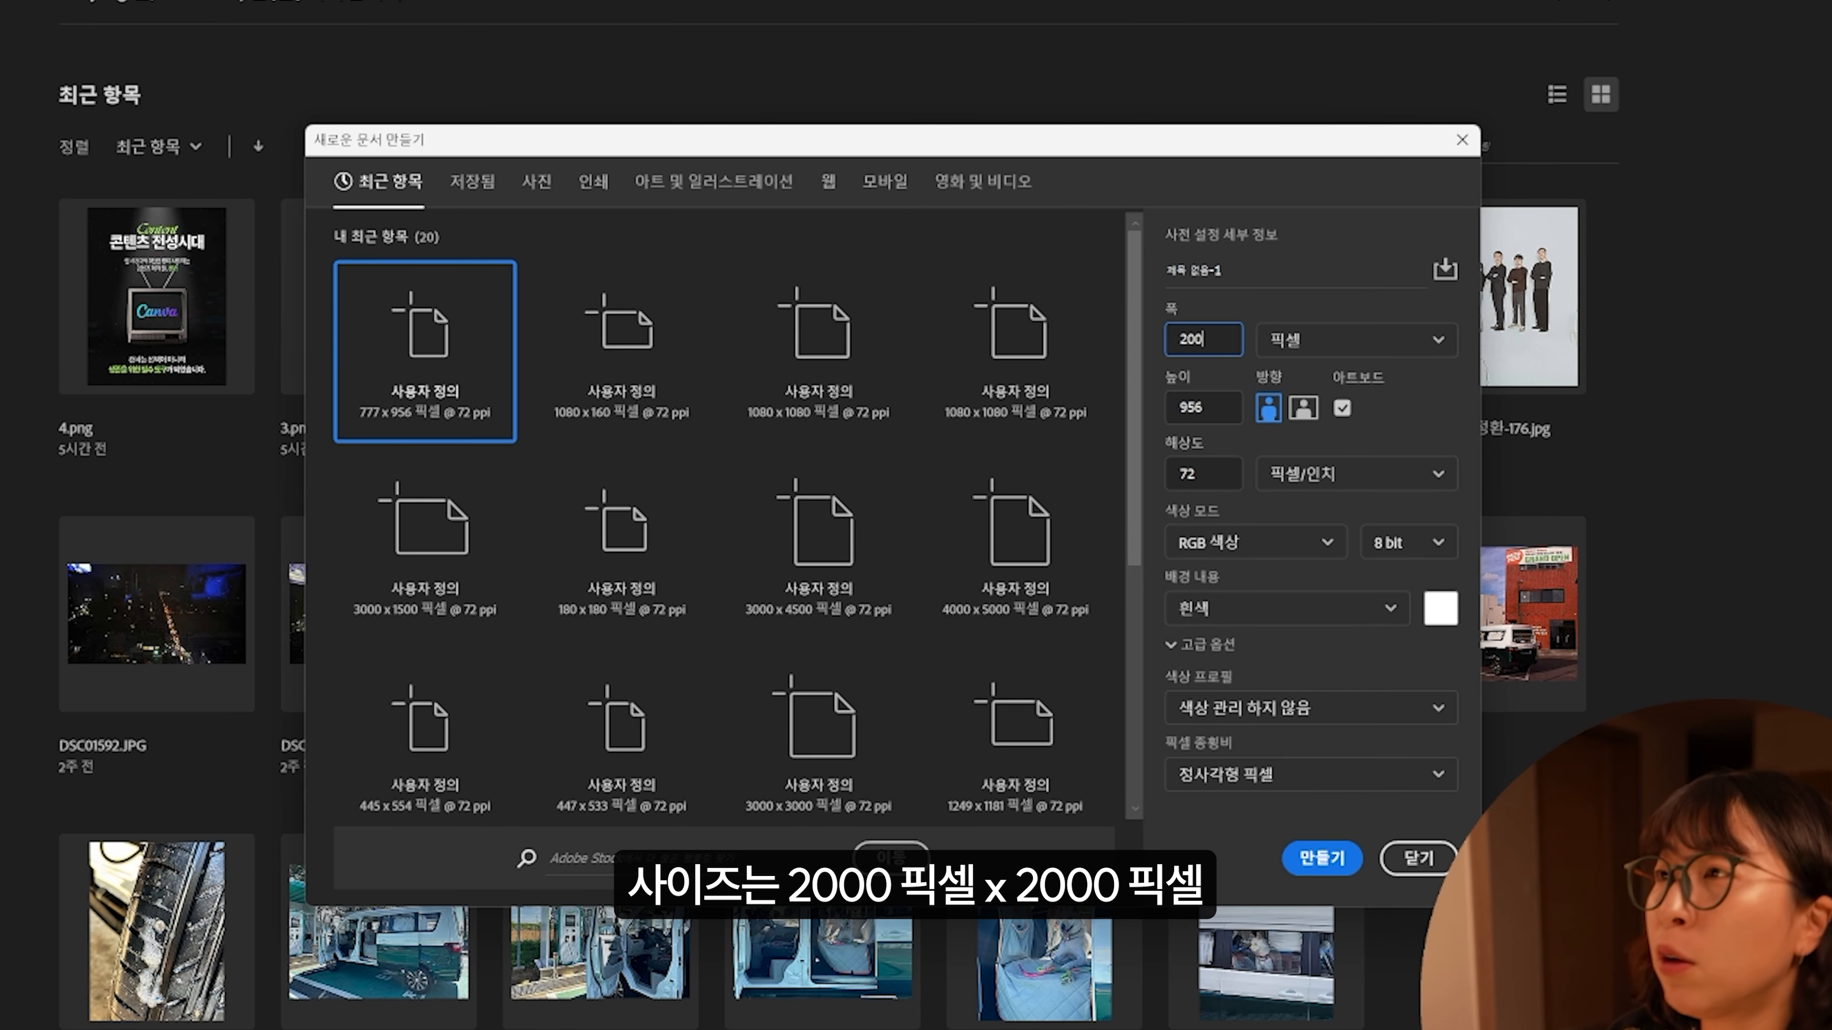
{"action": "double_click", "coordinate": [1197, 408]}
{"action": "type", "text": "2000"}
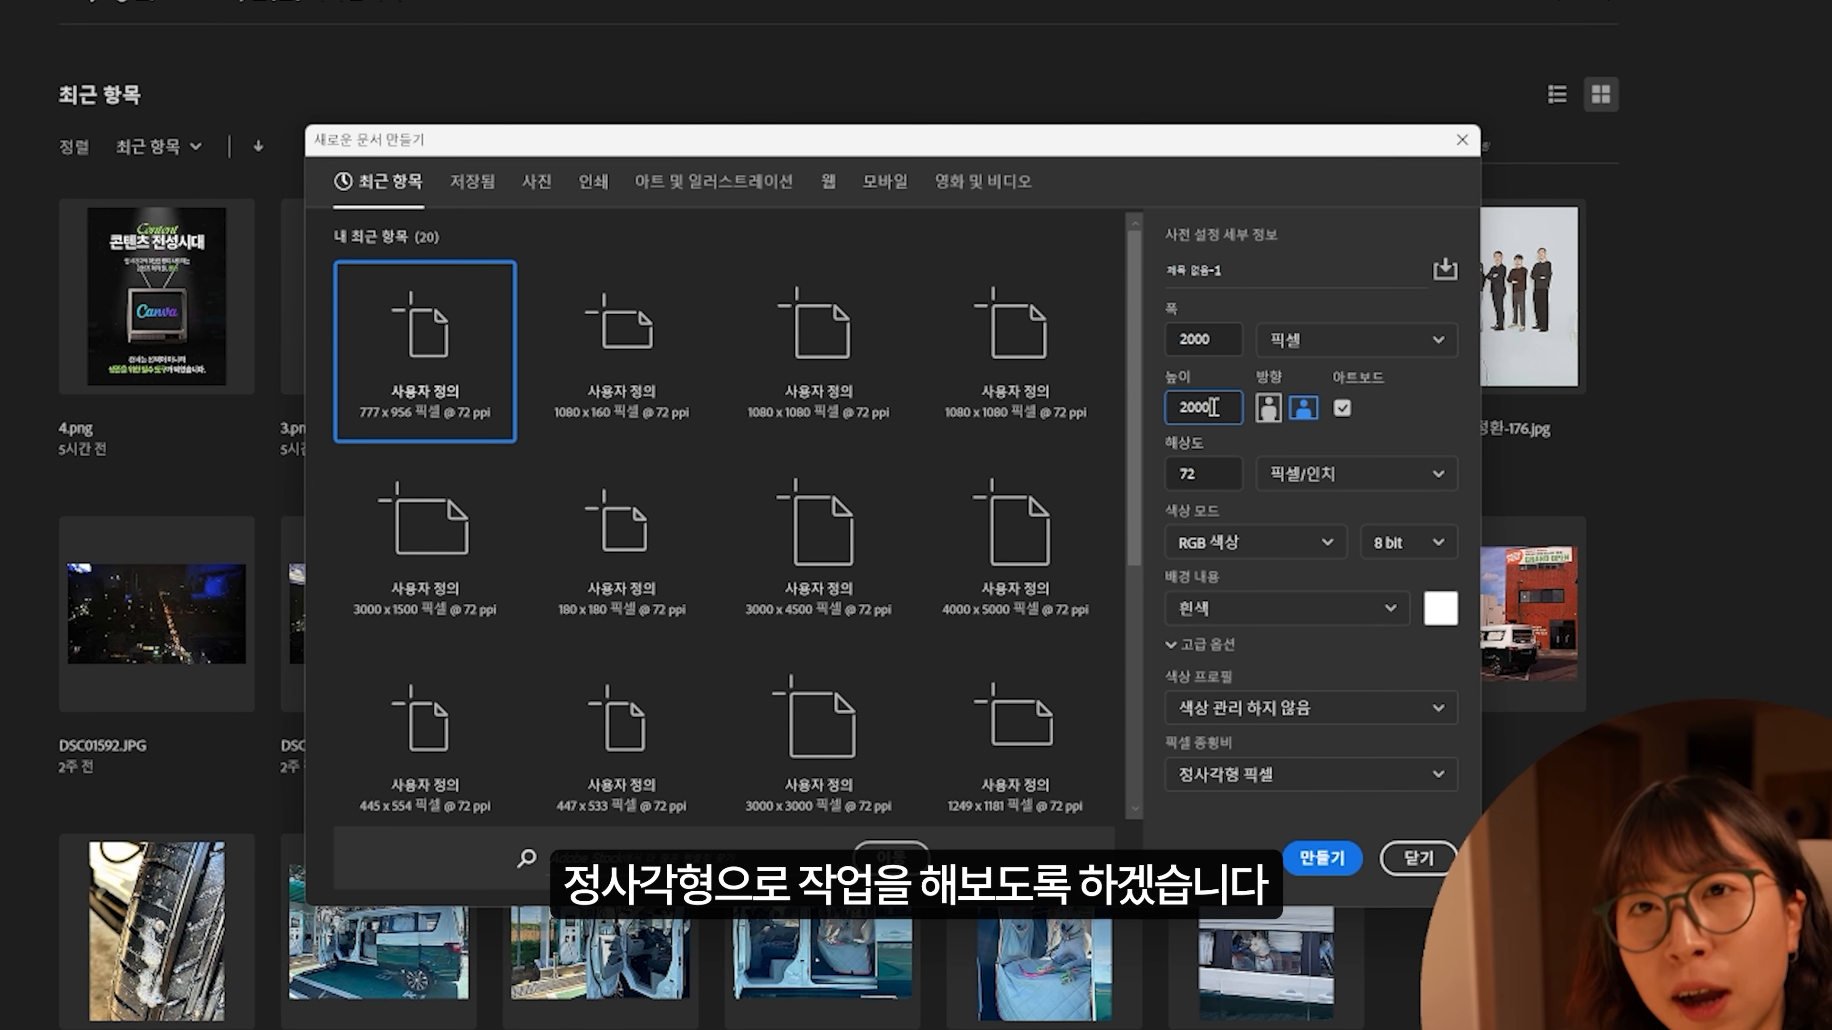
{"action": "left_click", "coordinate": [1321, 858]}
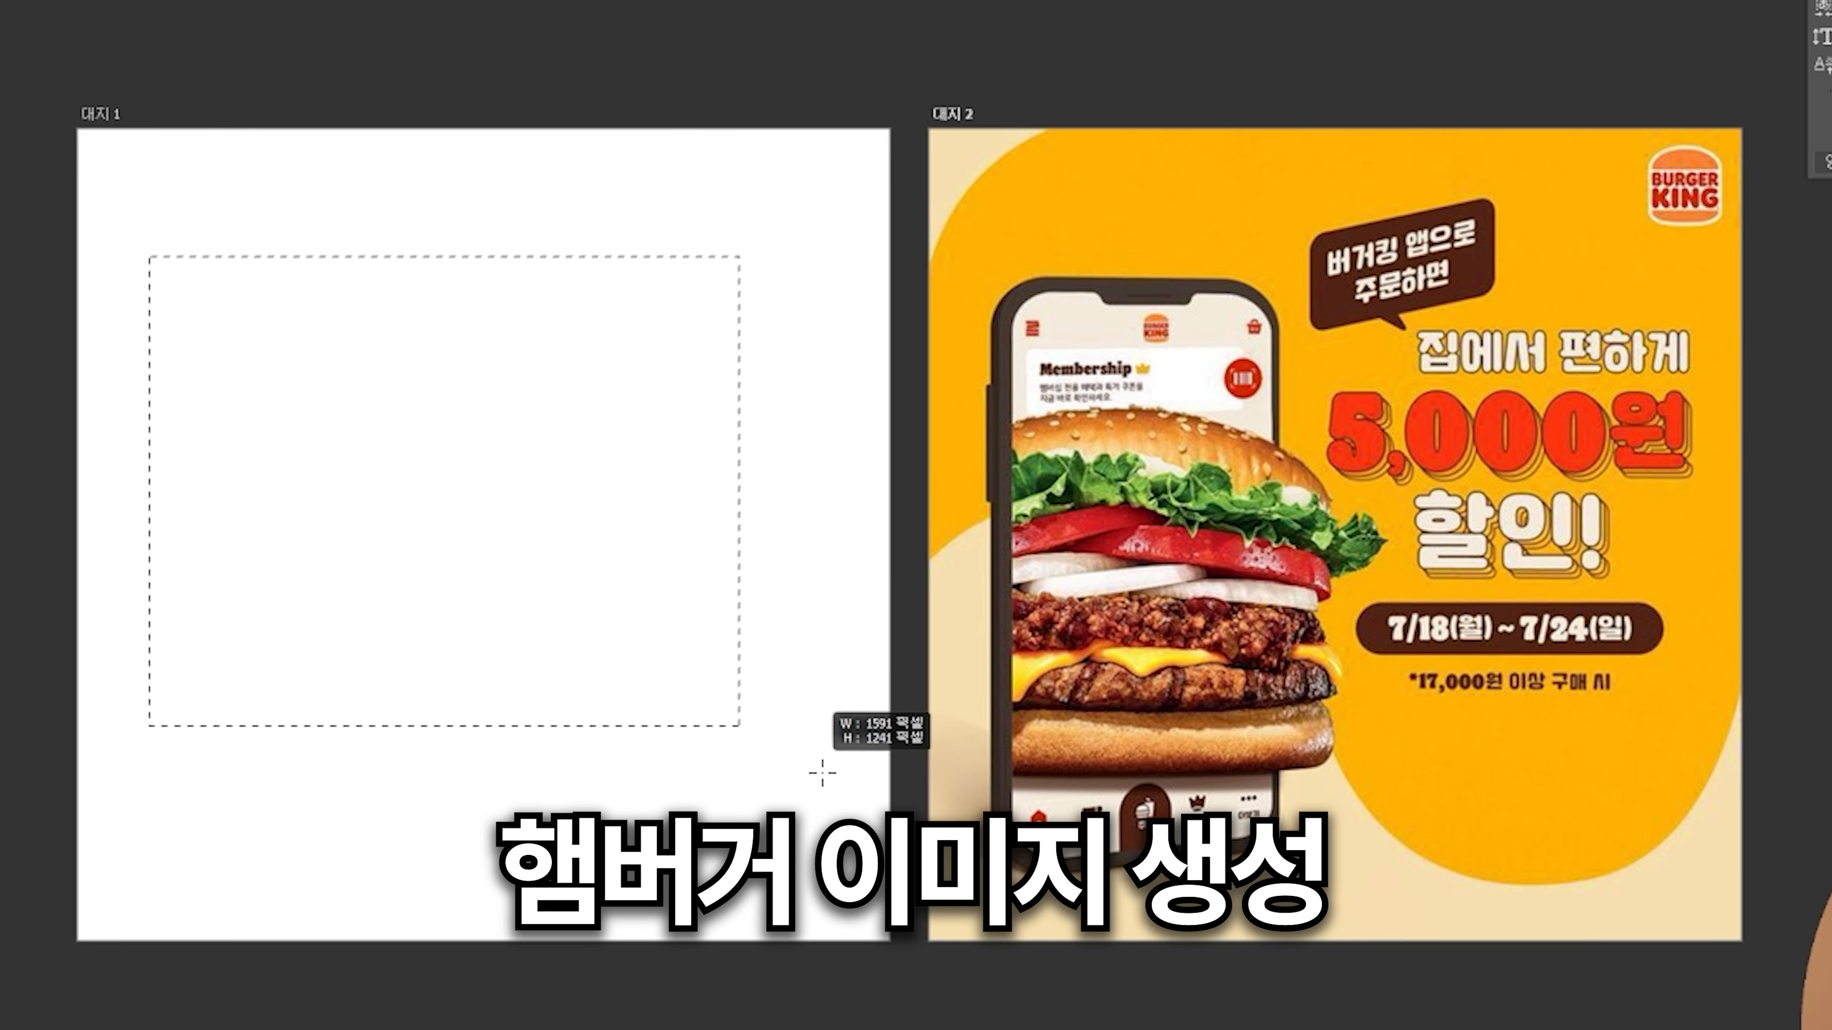
Step: Select a large rectangle on artboard 1 and run Generative Fill with the prompt "맛있는 패티가 2개들어간 푸짐해보이는 햄버거"
{"action": "left_click_drag", "start_coordinate": [822, 773], "coordinate": [725, 808]}
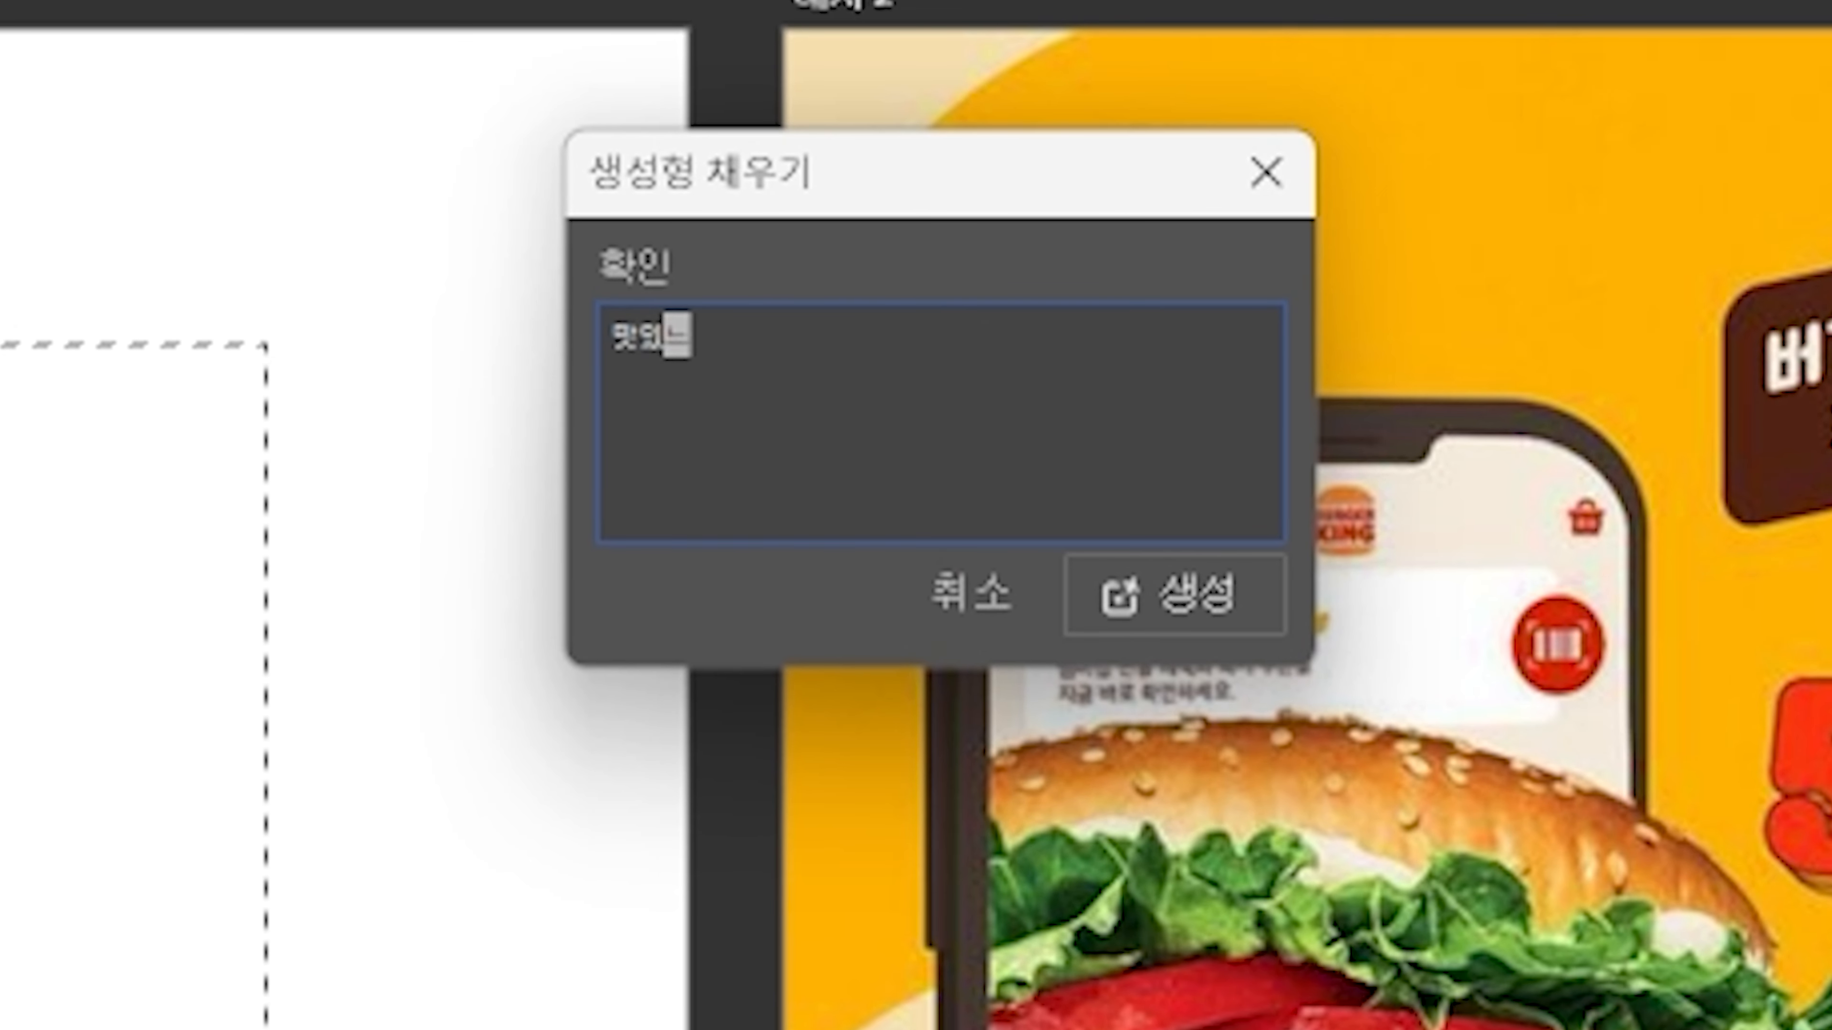
{"action": "type", "text": "패티가 2"}
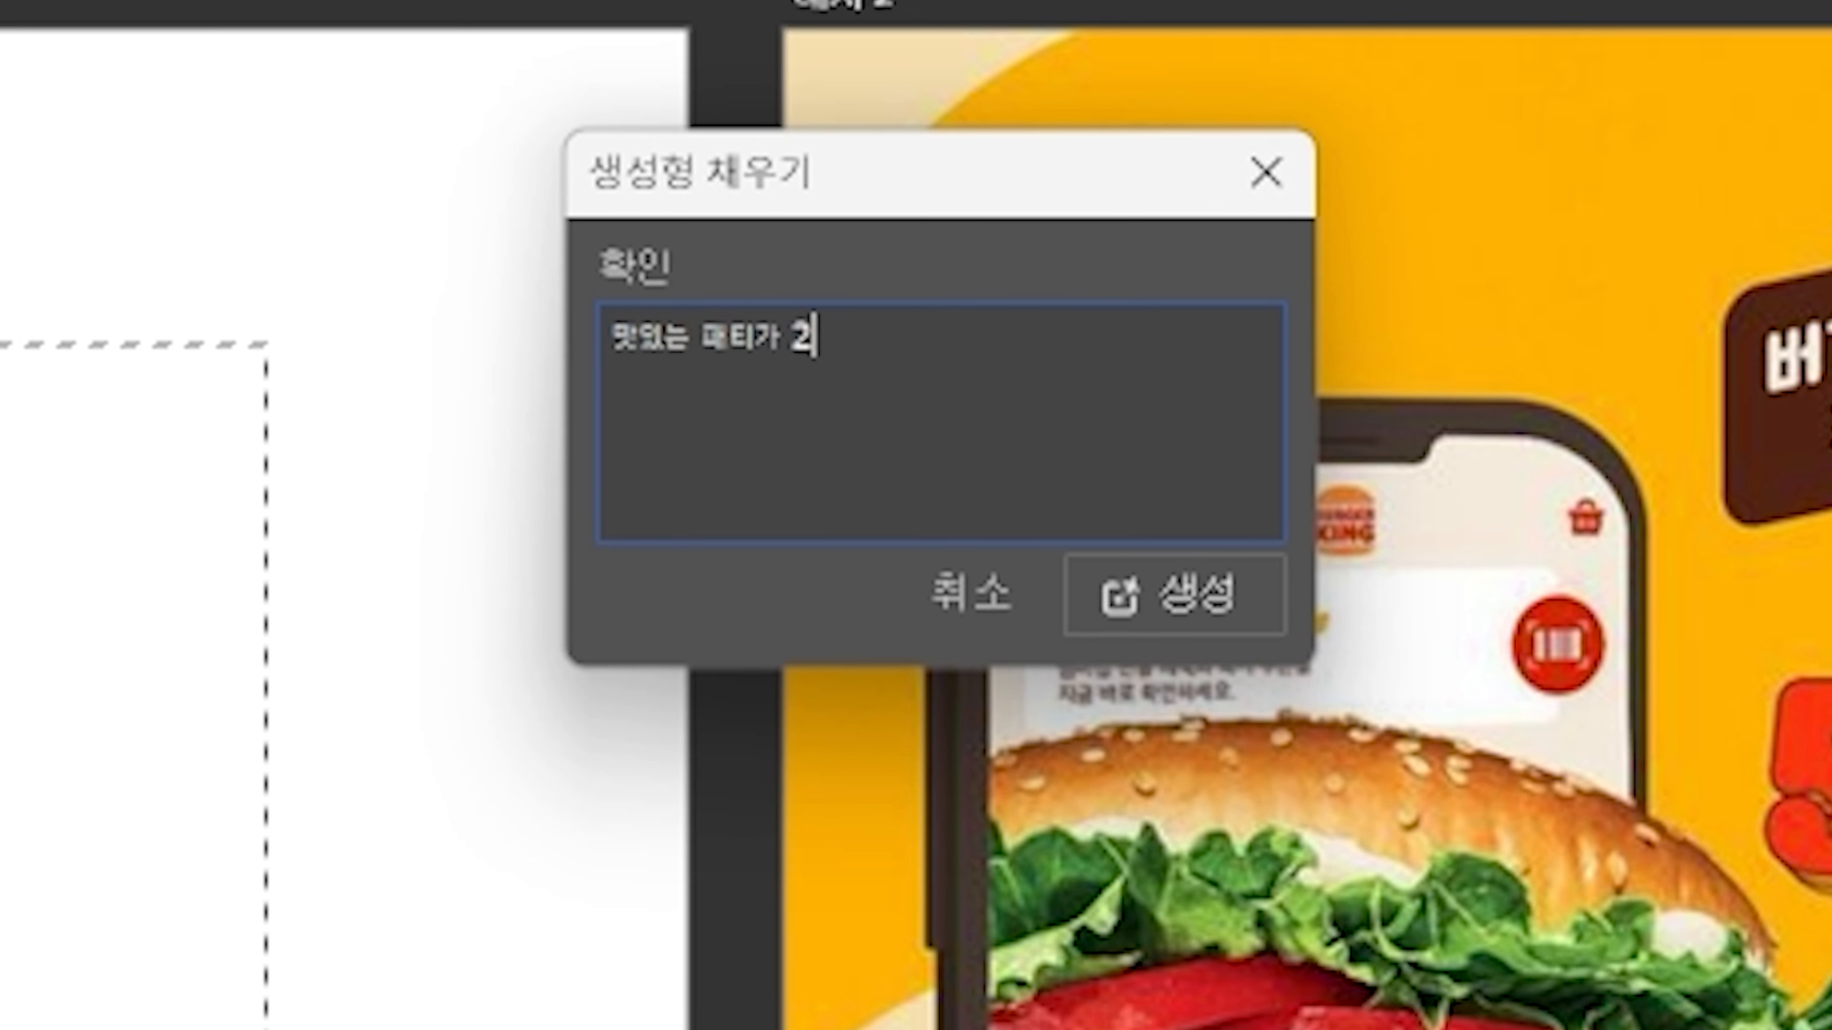
{"action": "type", "text": "개들어간 햄짐해보이는 햄버거"}
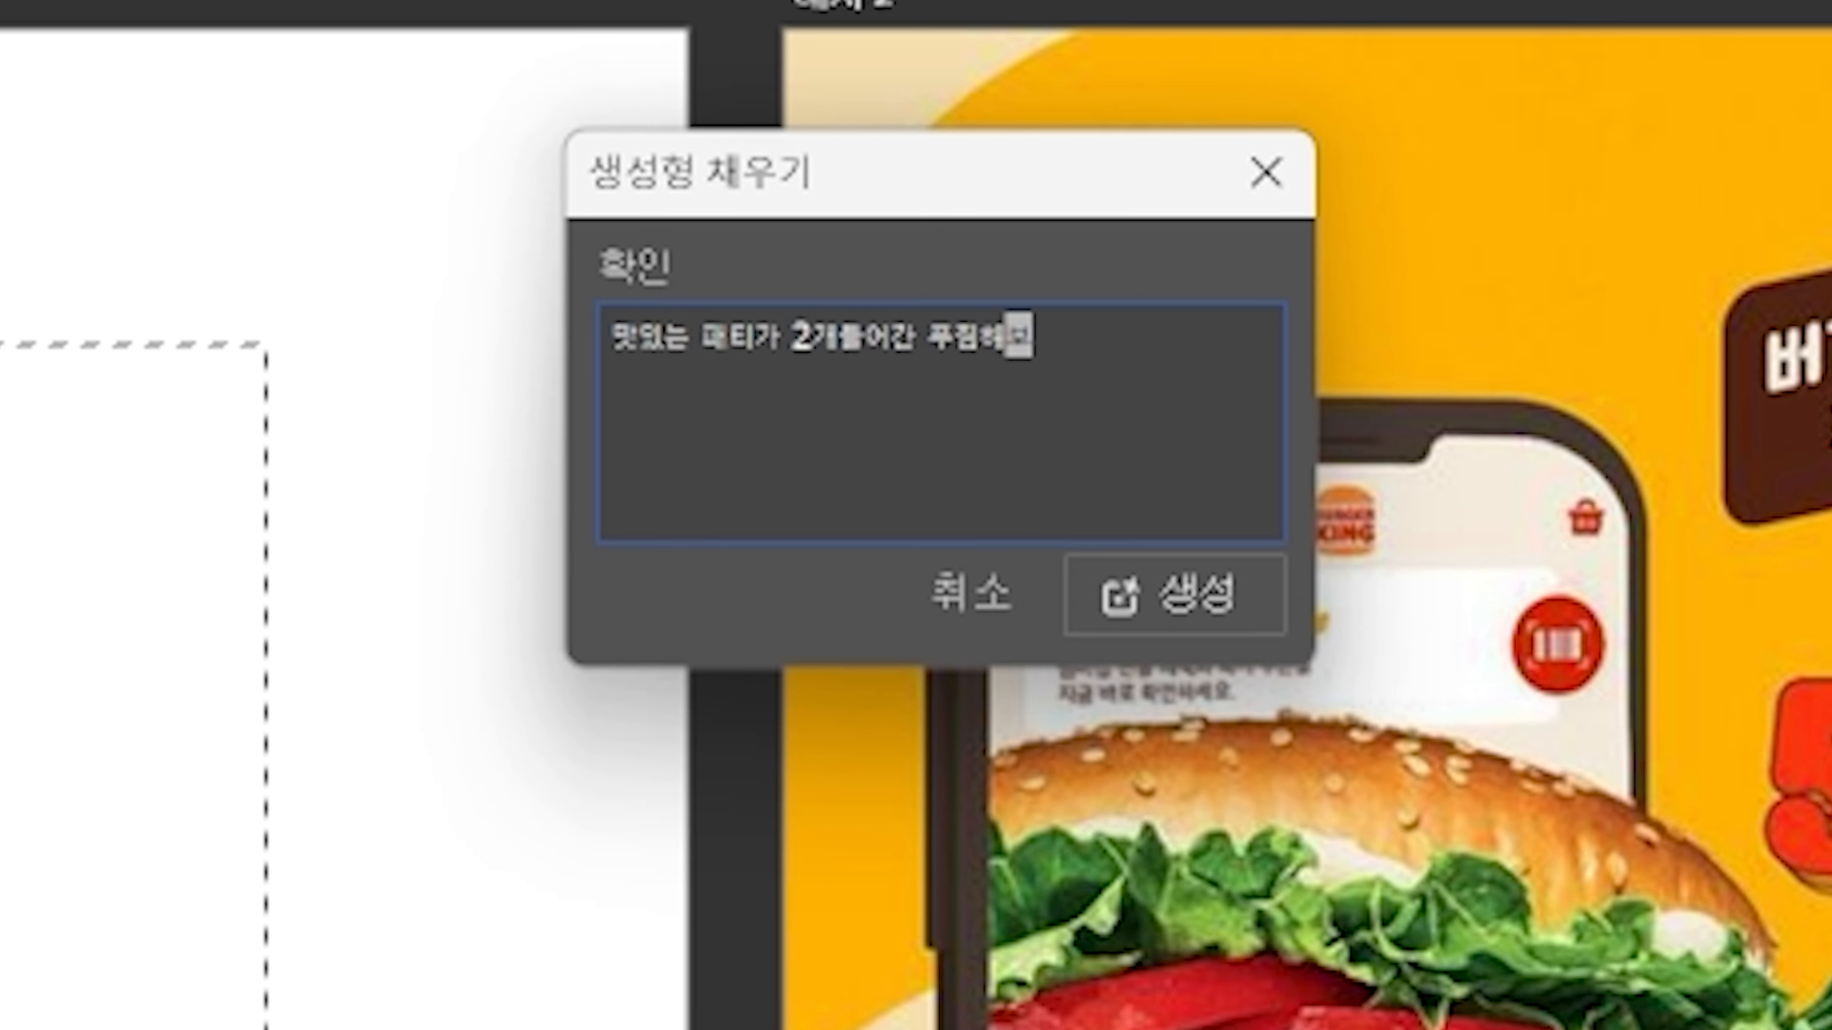
{"action": "left_click", "coordinate": [1177, 600]}
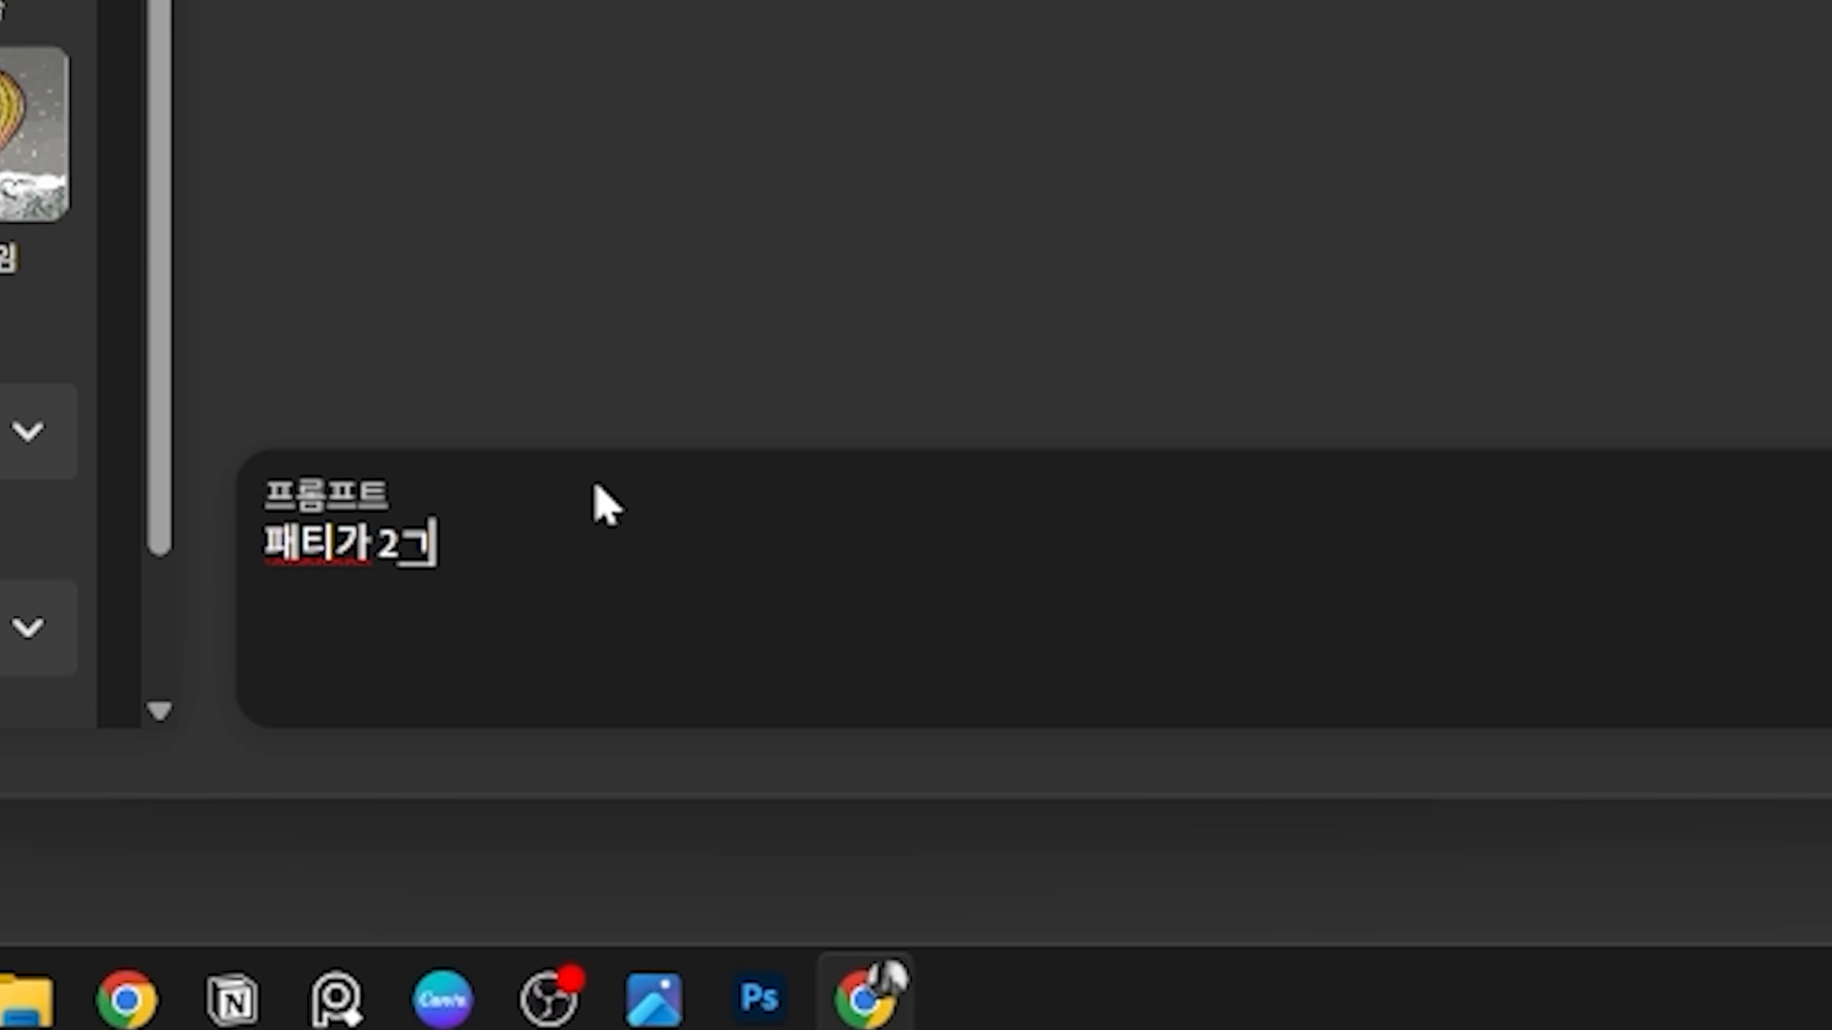
Step: In Adobe Firefly, generate images from the prompt "패티가 2개들어간 푸짐하고 맛있어보이는 햄버거"
{"action": "type", "text": "어간 피짐하고 맛있어보이"}
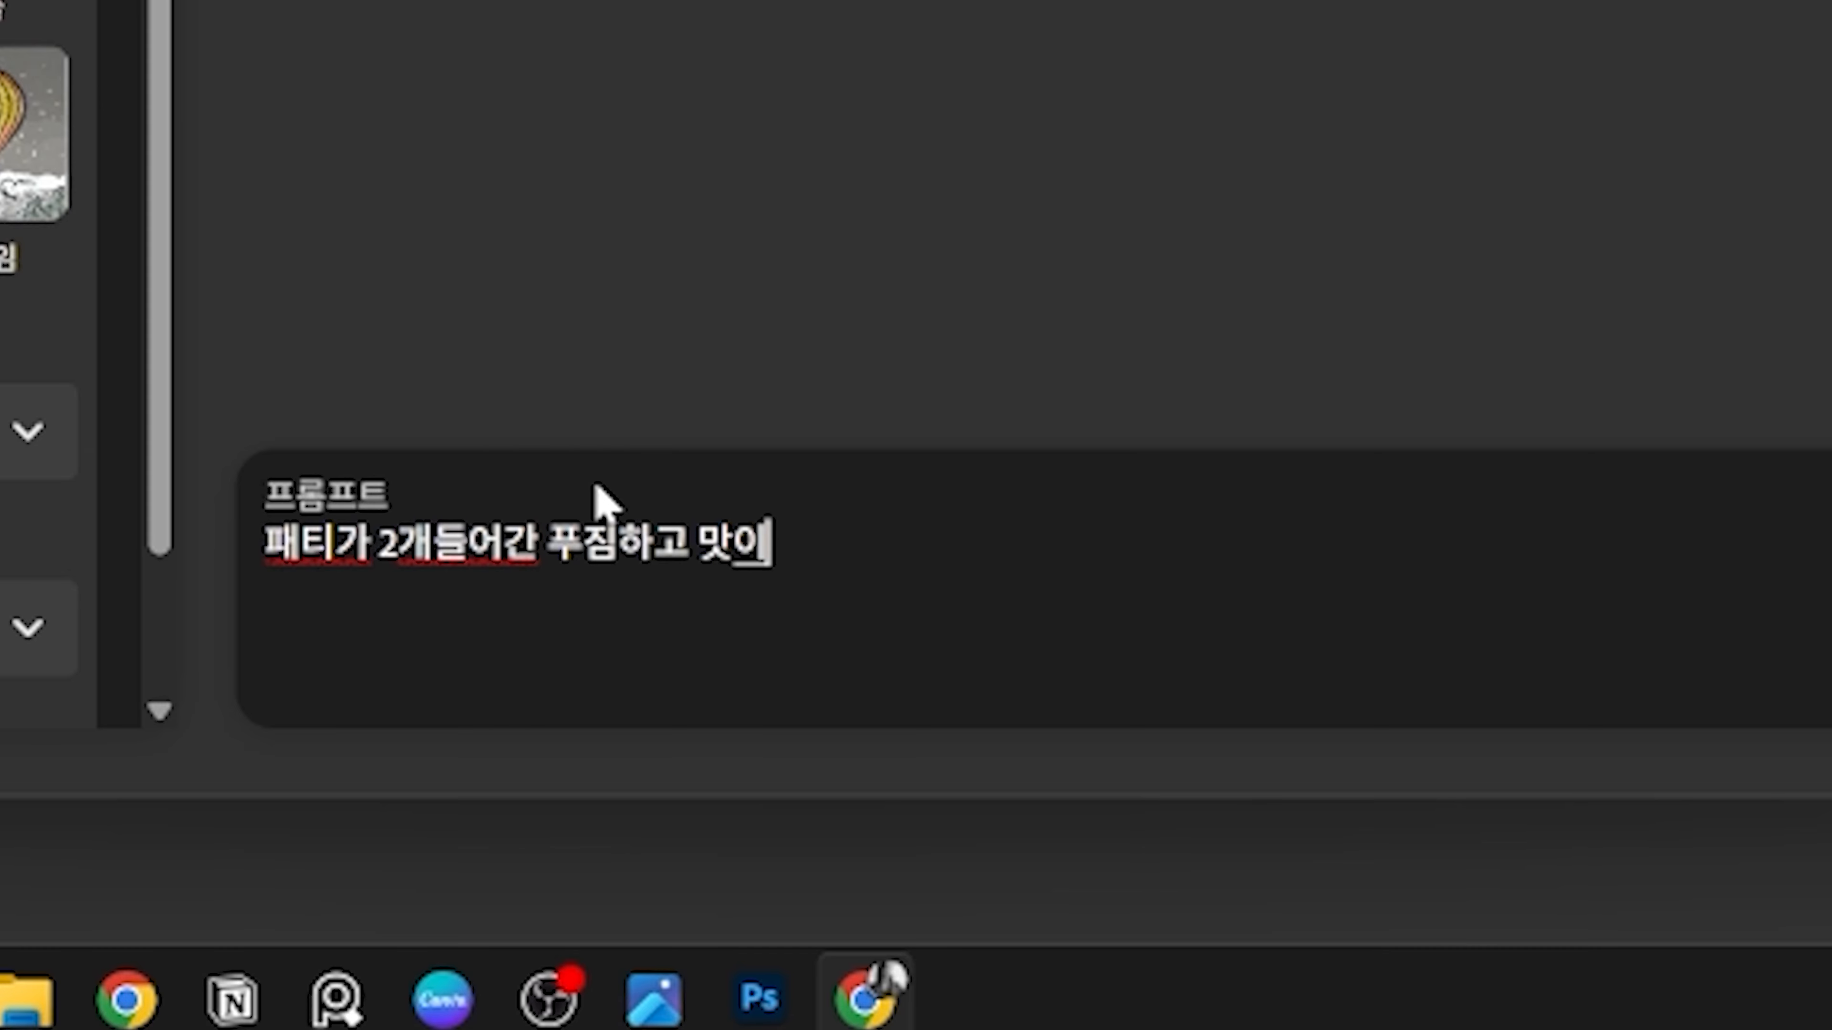
{"action": "type", "text": "는 햄버거"}
{"action": "key", "text": "ctrl+a"}
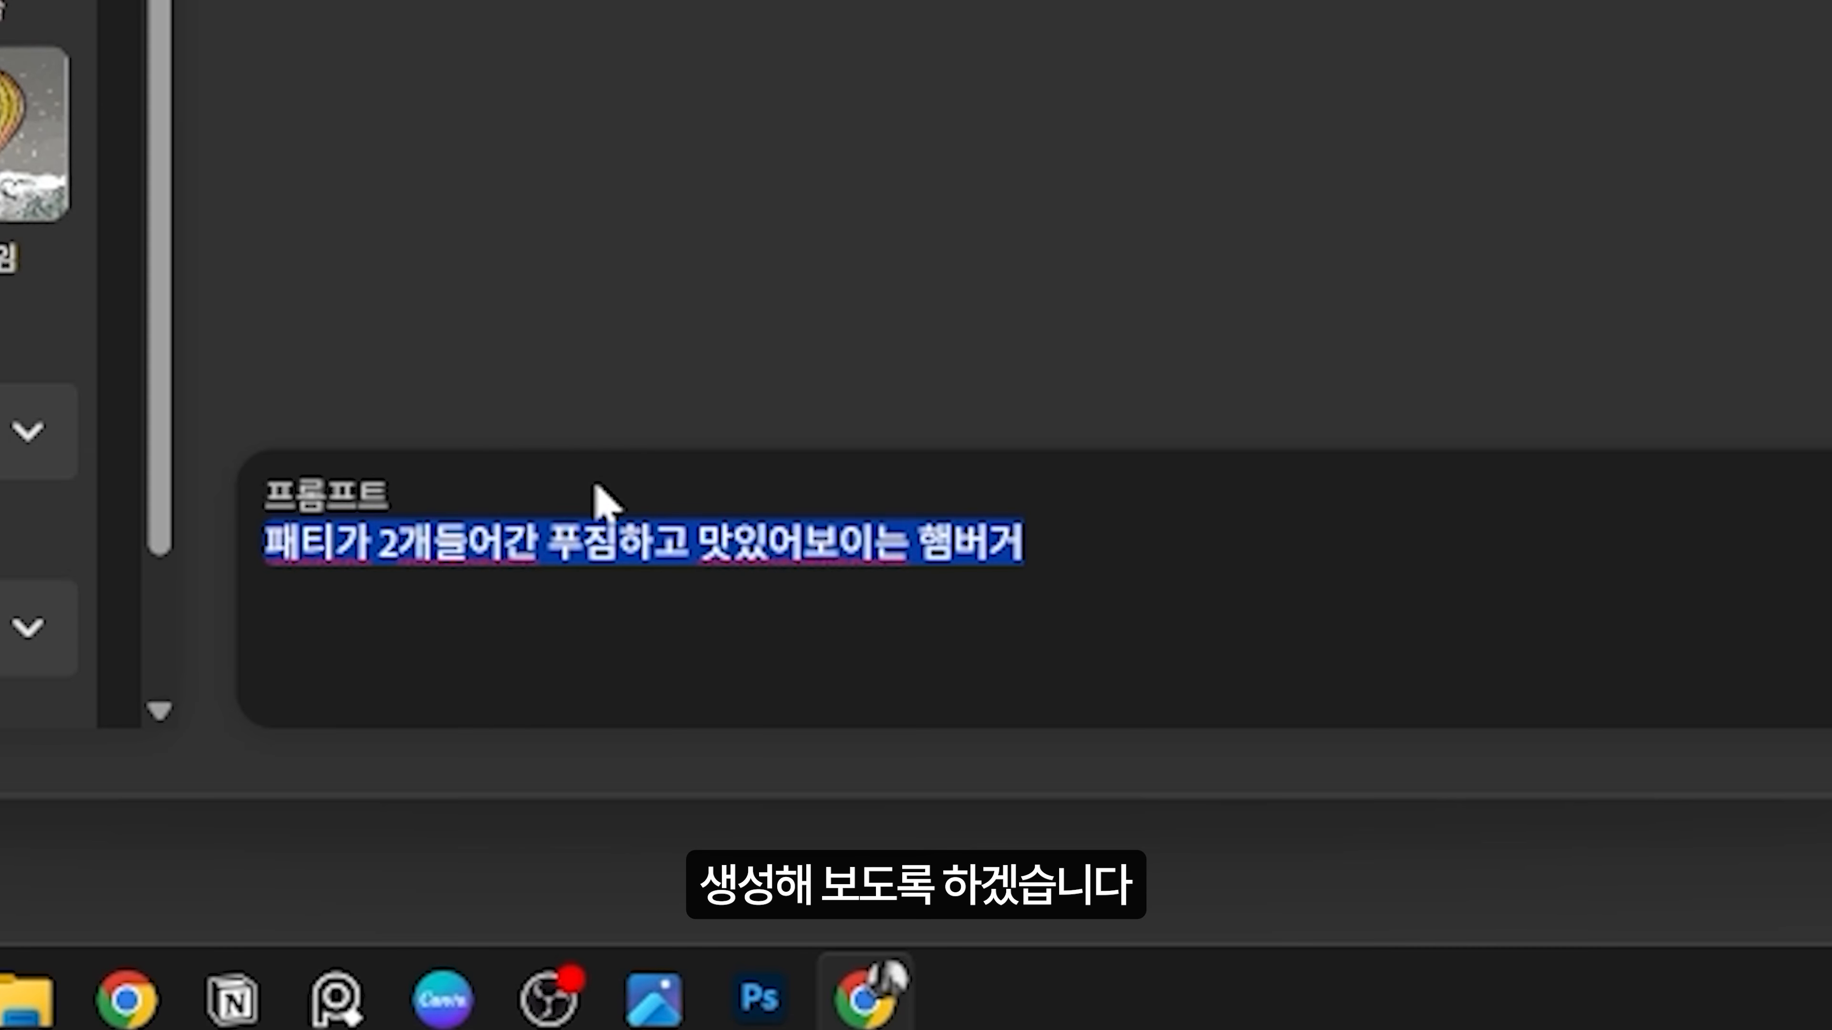
{"action": "left_click", "coordinate": [1429, 912]}
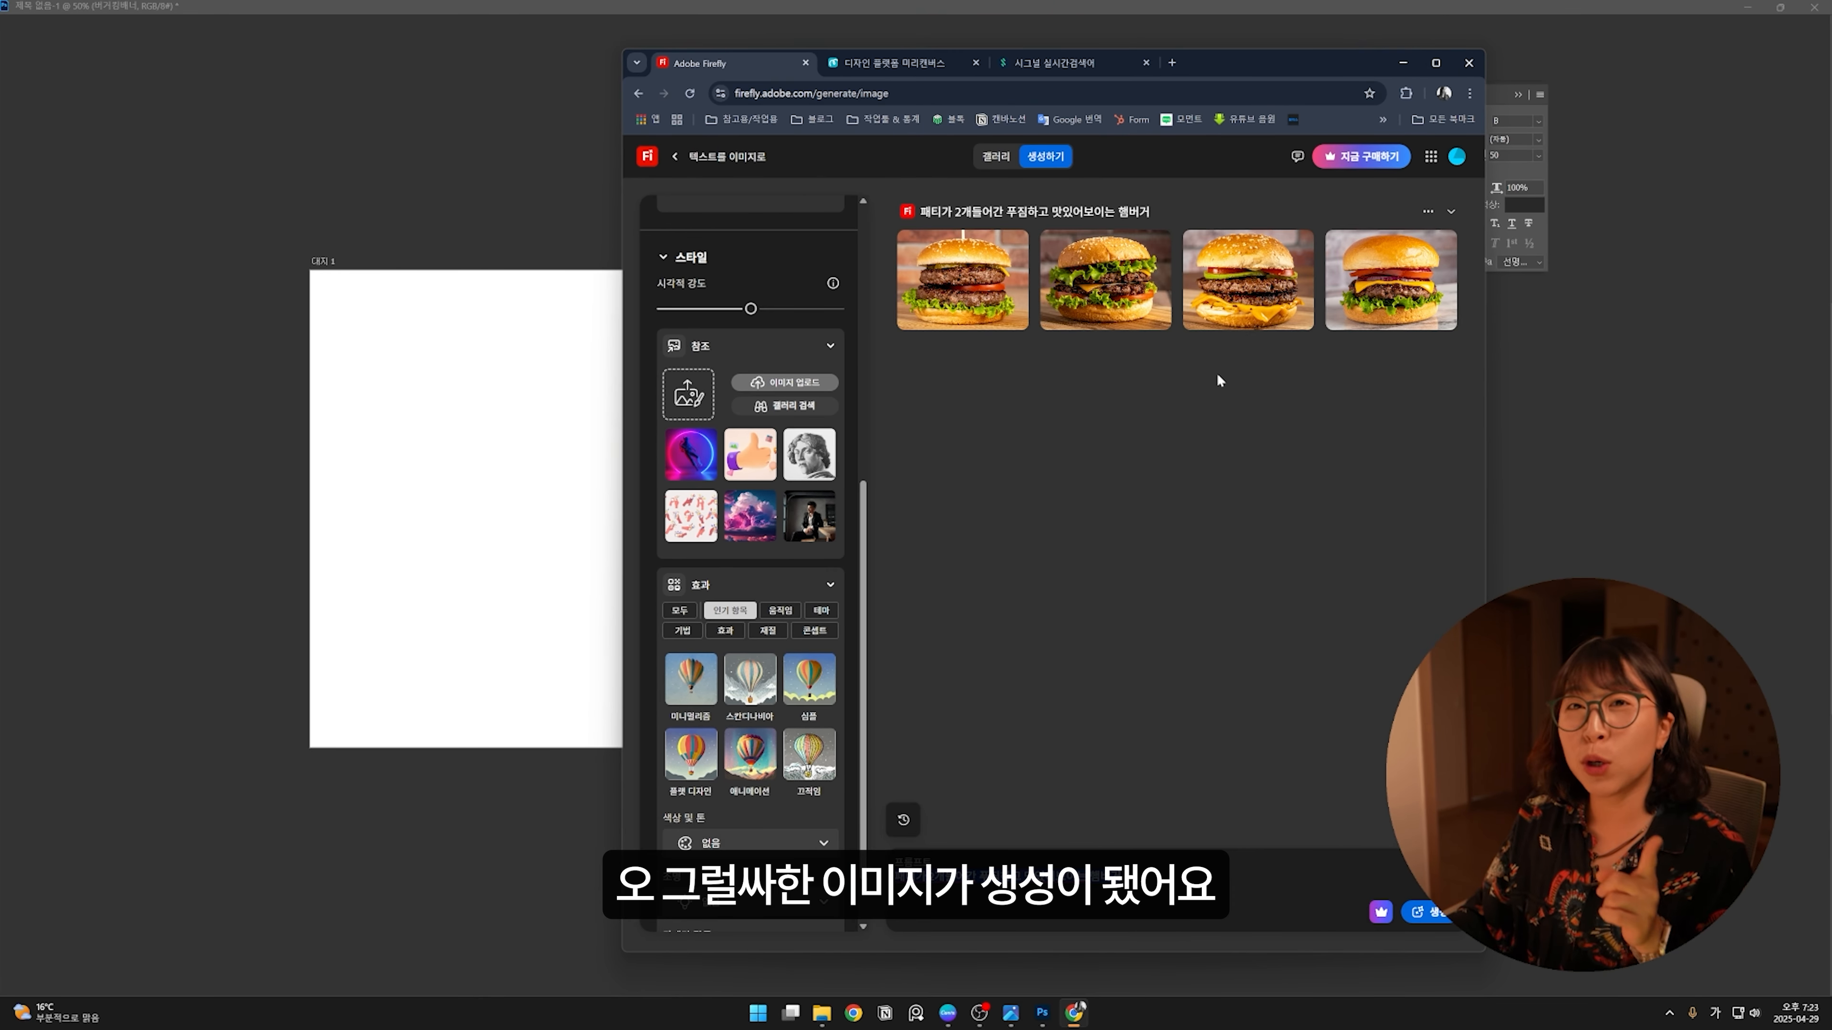
Step: Enlarge the generated hamburger images and compare them to pick the one for the banner
{"action": "left_click", "coordinate": [1267, 313]}
{"action": "left_click", "coordinate": [1260, 287]}
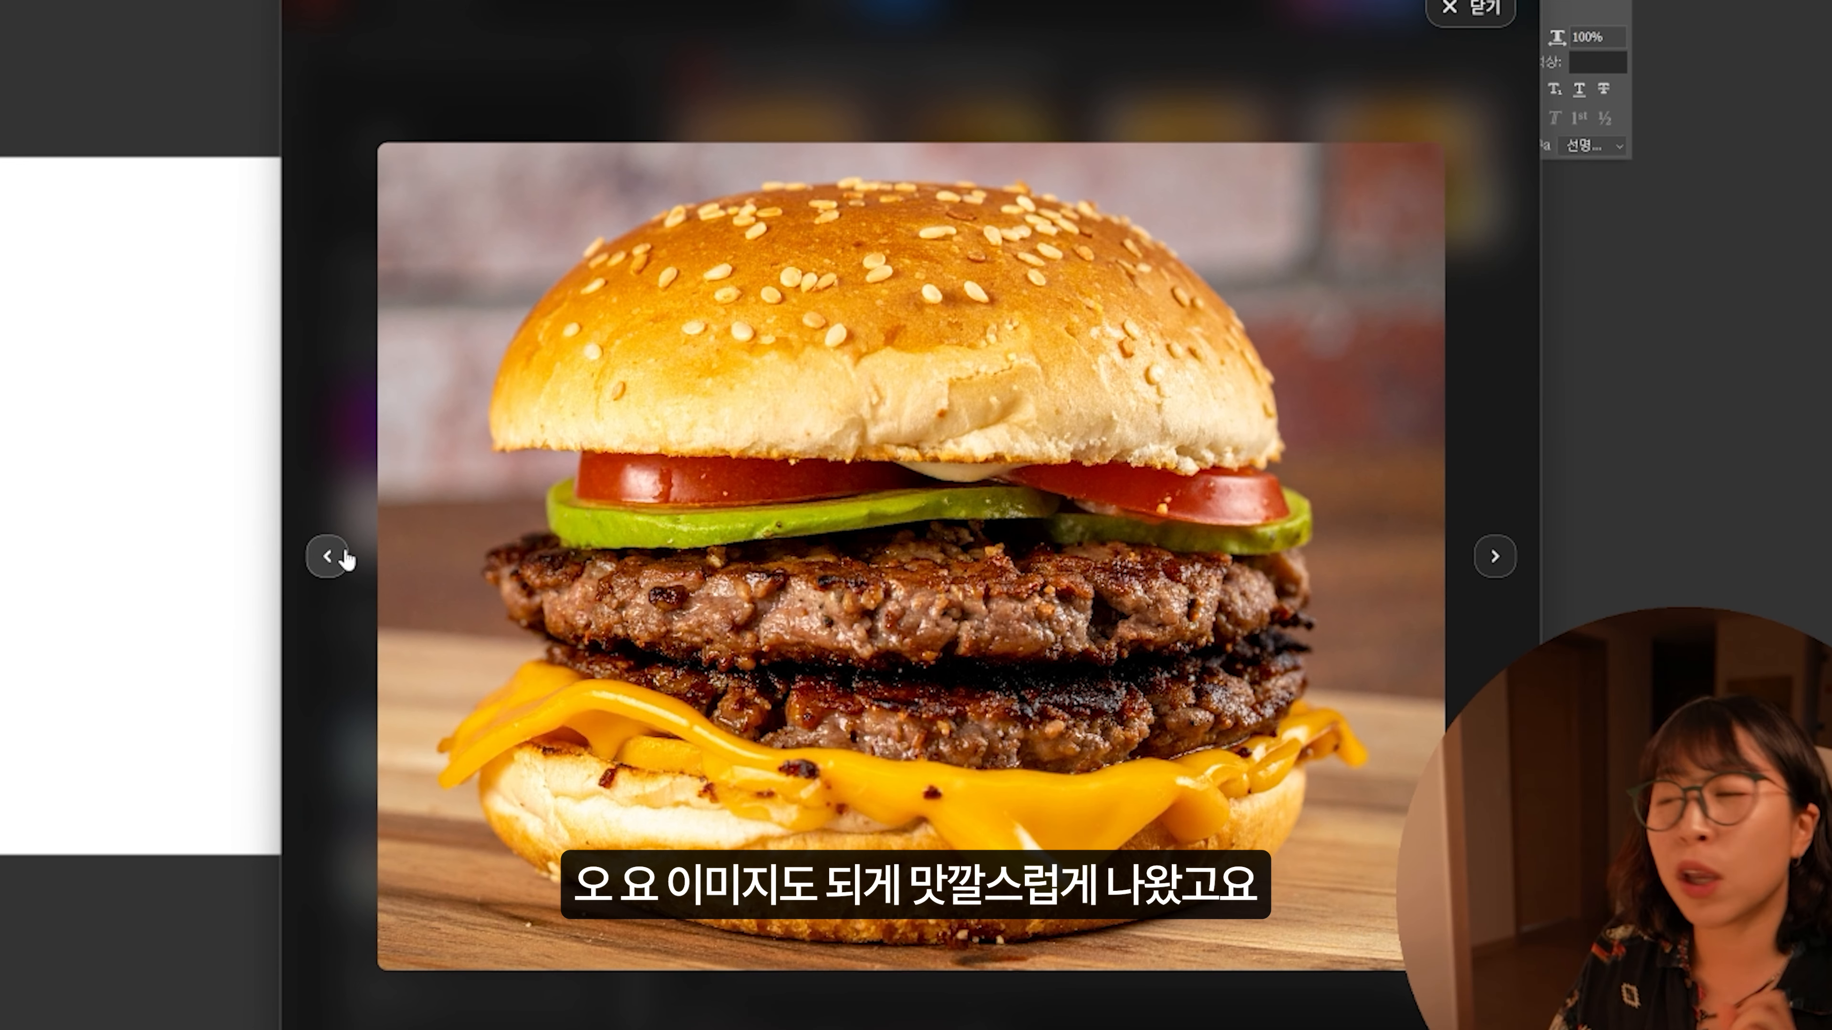
{"action": "left_click", "coordinate": [328, 556]}
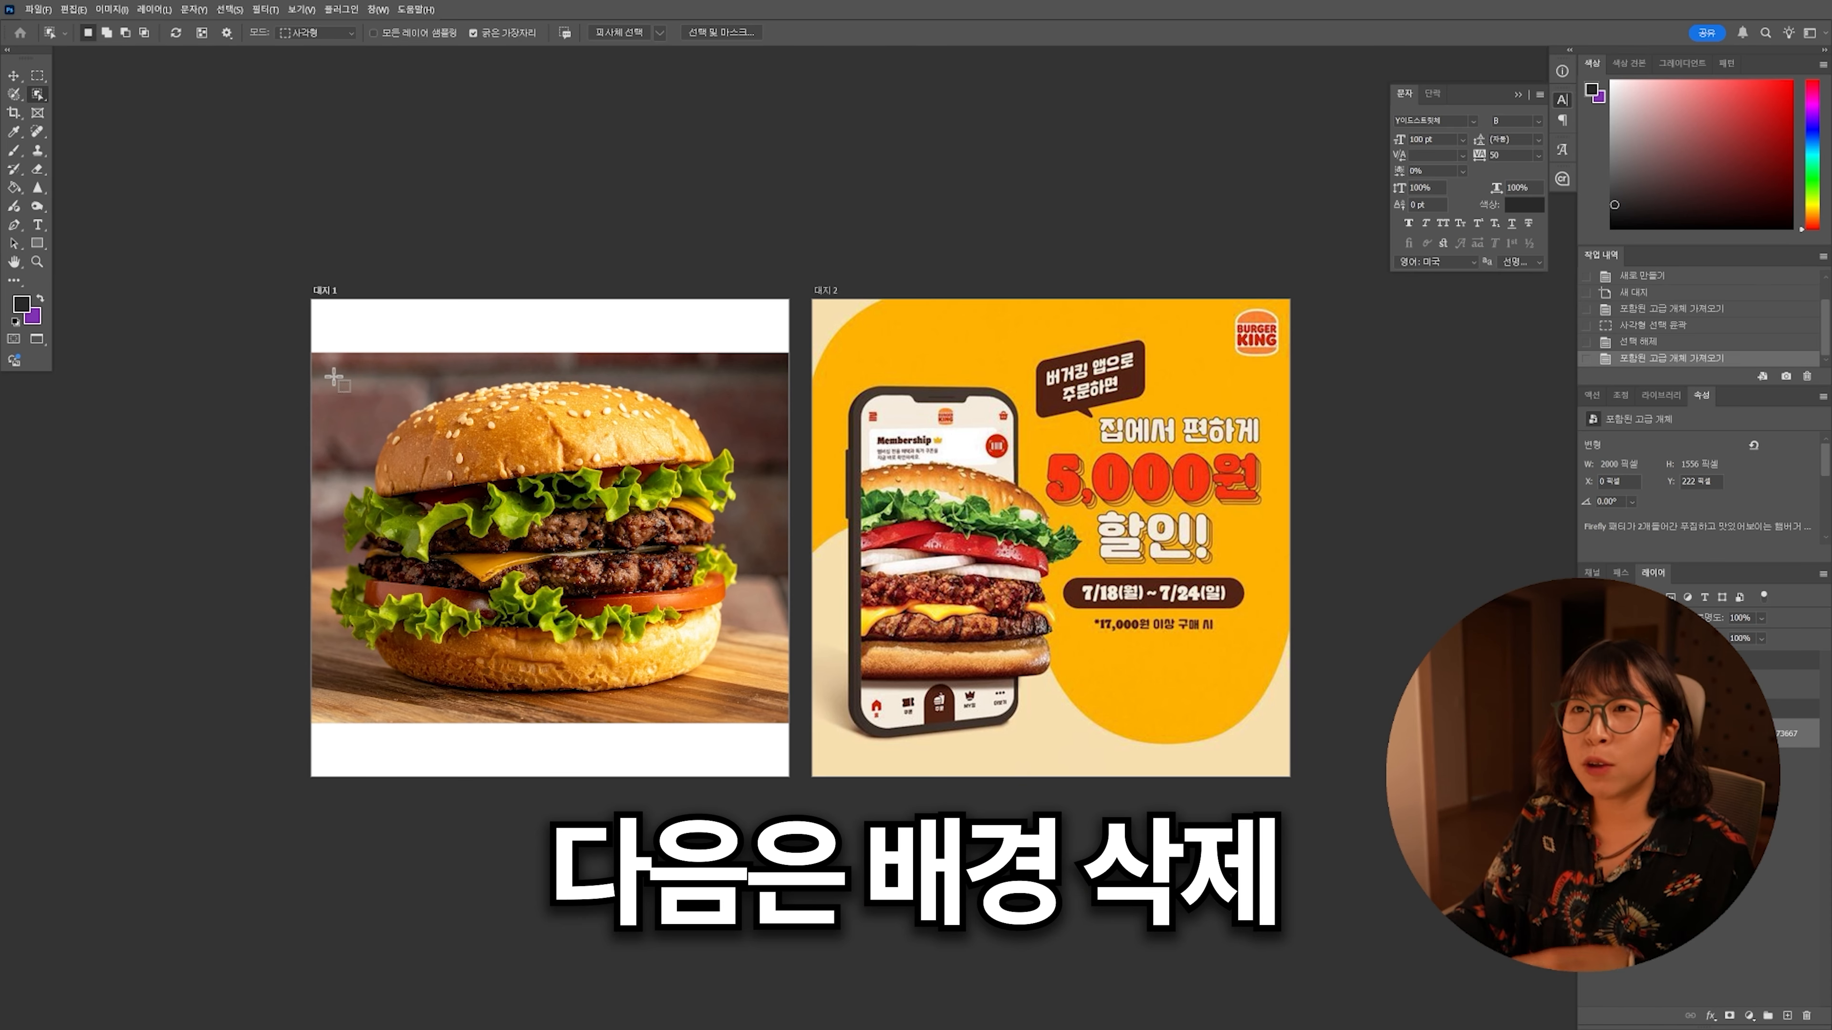
Step: In Photoshop, select the hamburger with Object Selection, refine the selection and cut the burger out of its background
{"action": "left_click_drag", "start_coordinate": [698, 630], "coordinate": [760, 711]}
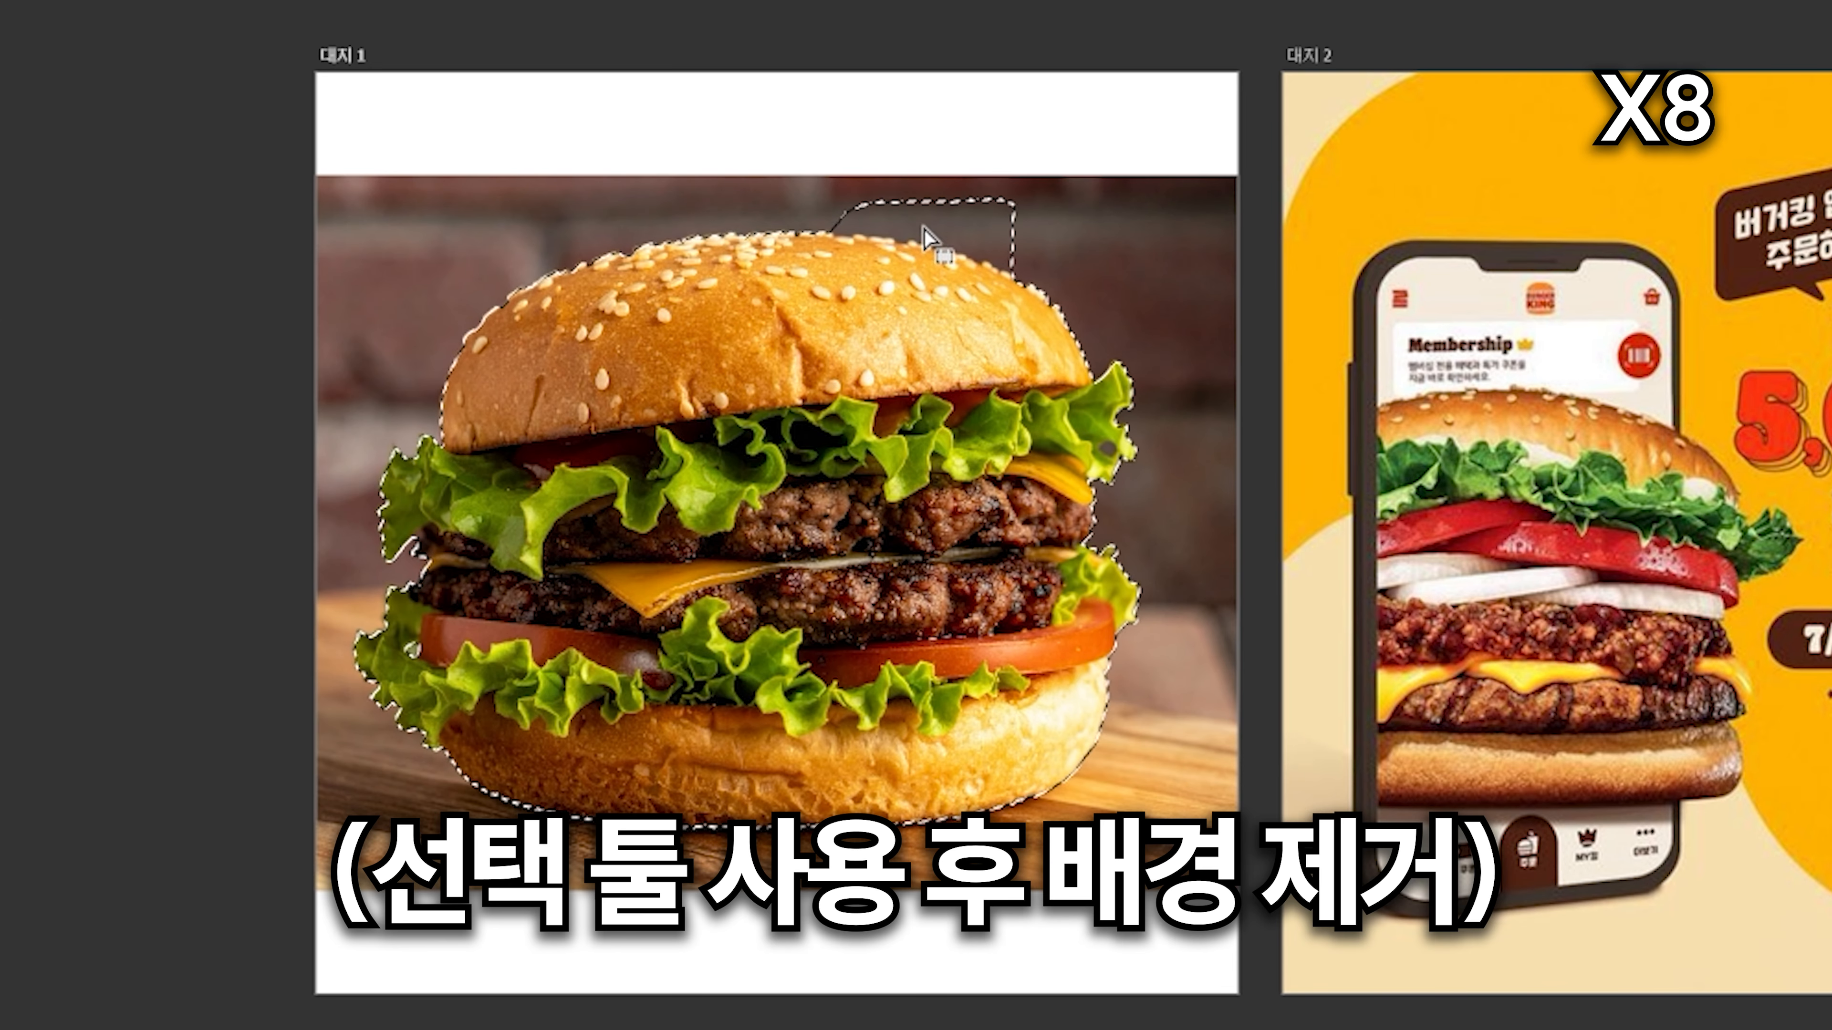
{"action": "left_click_drag", "start_coordinate": [583, 358], "coordinate": [687, 383]}
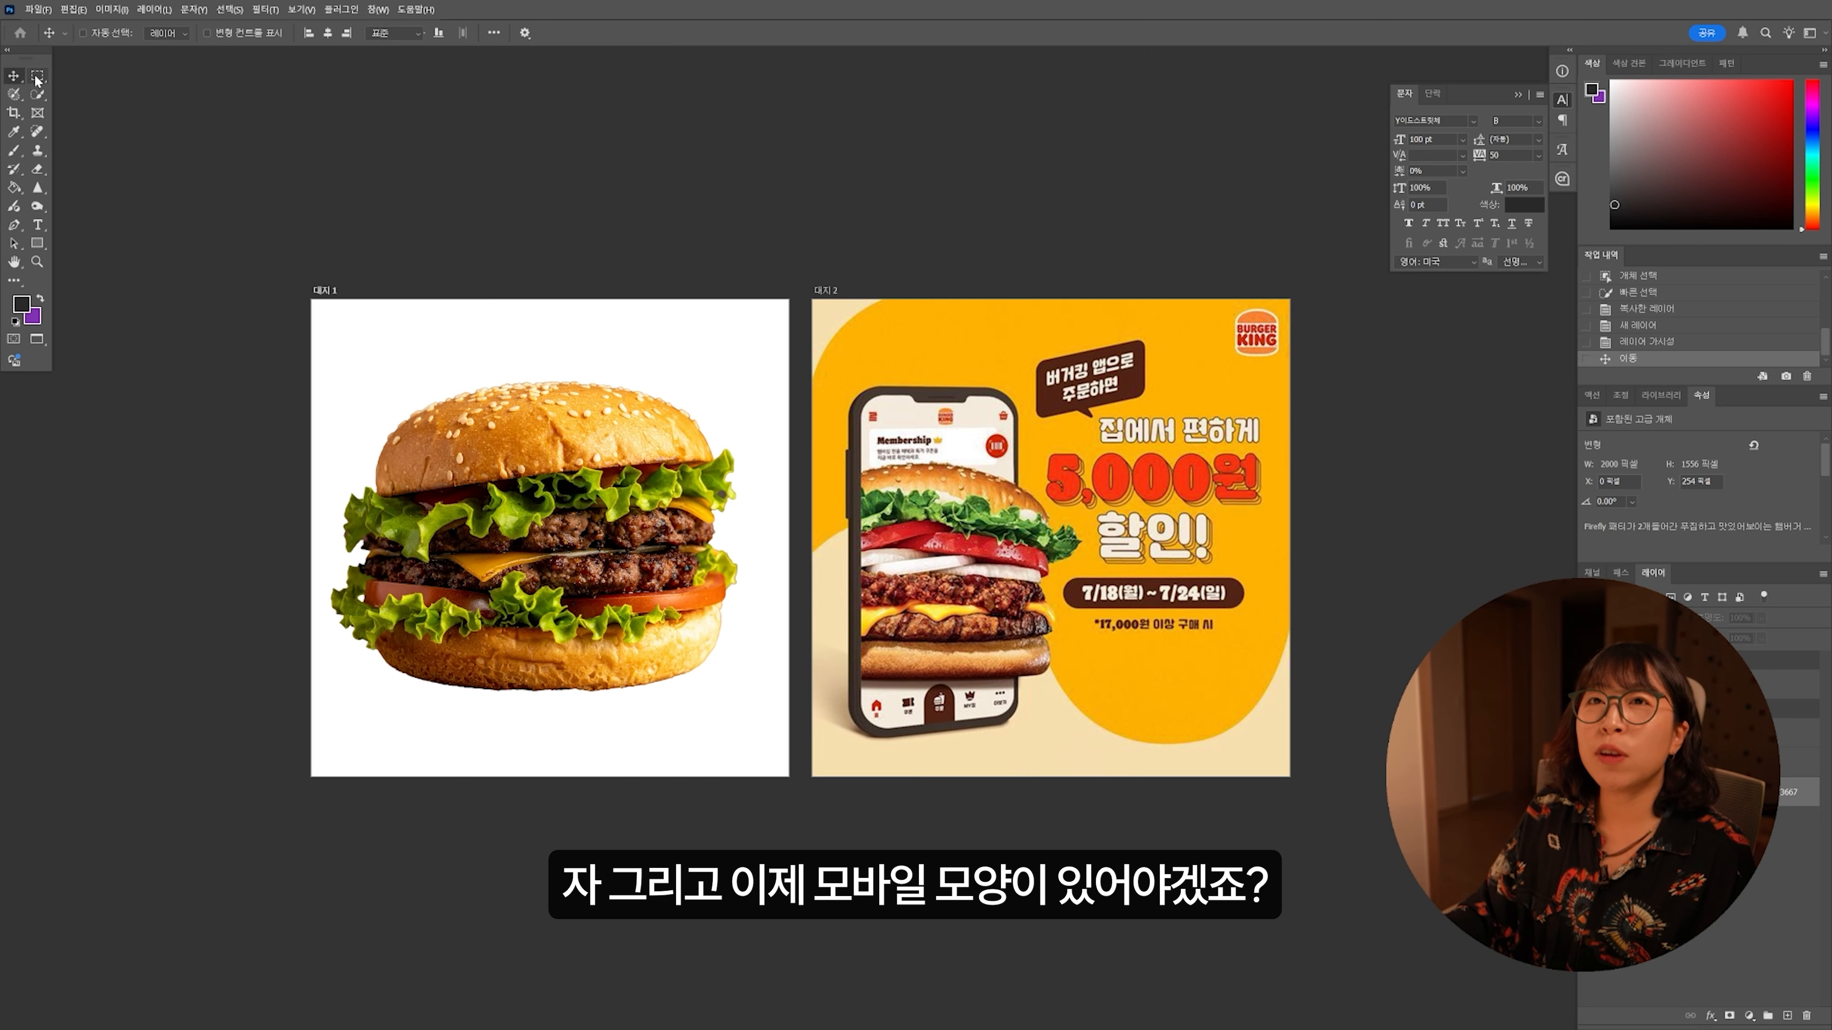
{"action": "left_click", "coordinate": [37, 77]}
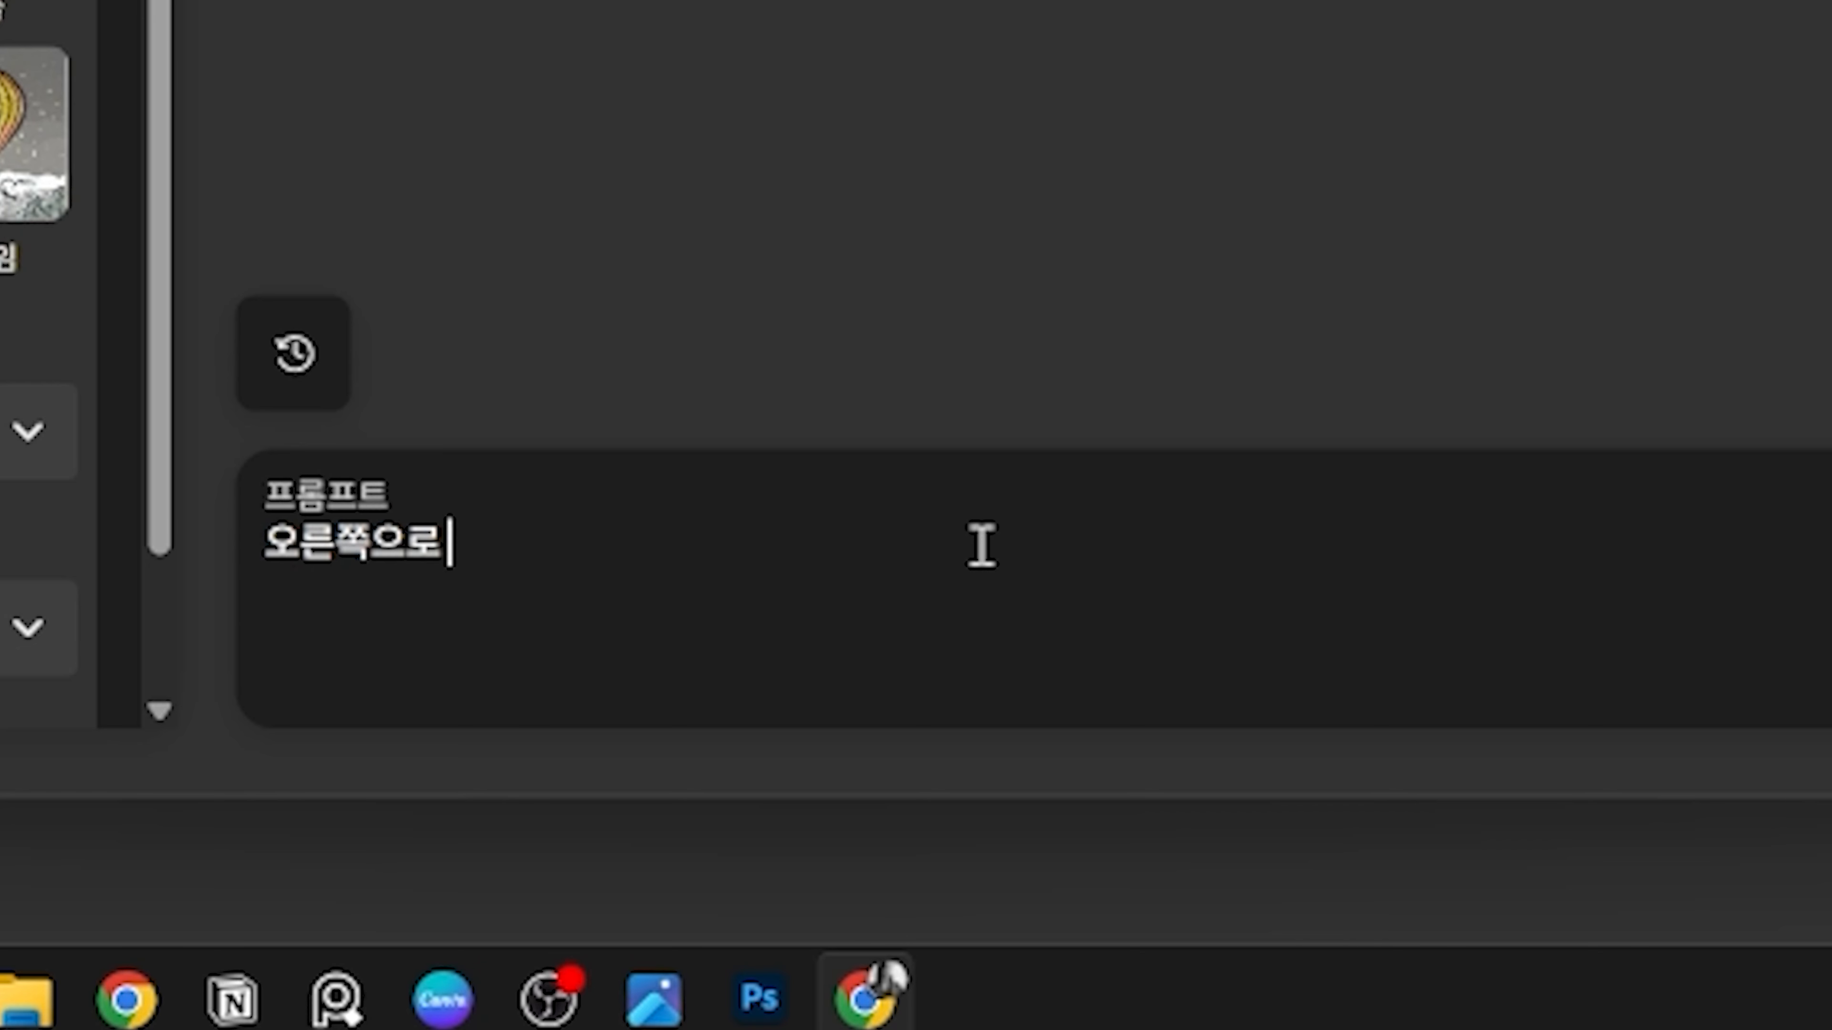
Step: In Firefly, write the prompt for a flat, matte mobile device, adding "스탠딩상태에서 오른쪽으로 살짝 비스듬히 있고, 정면에 화면이 보여지"
{"action": "type", "text": "듬히 있는 플렛하고 매"}
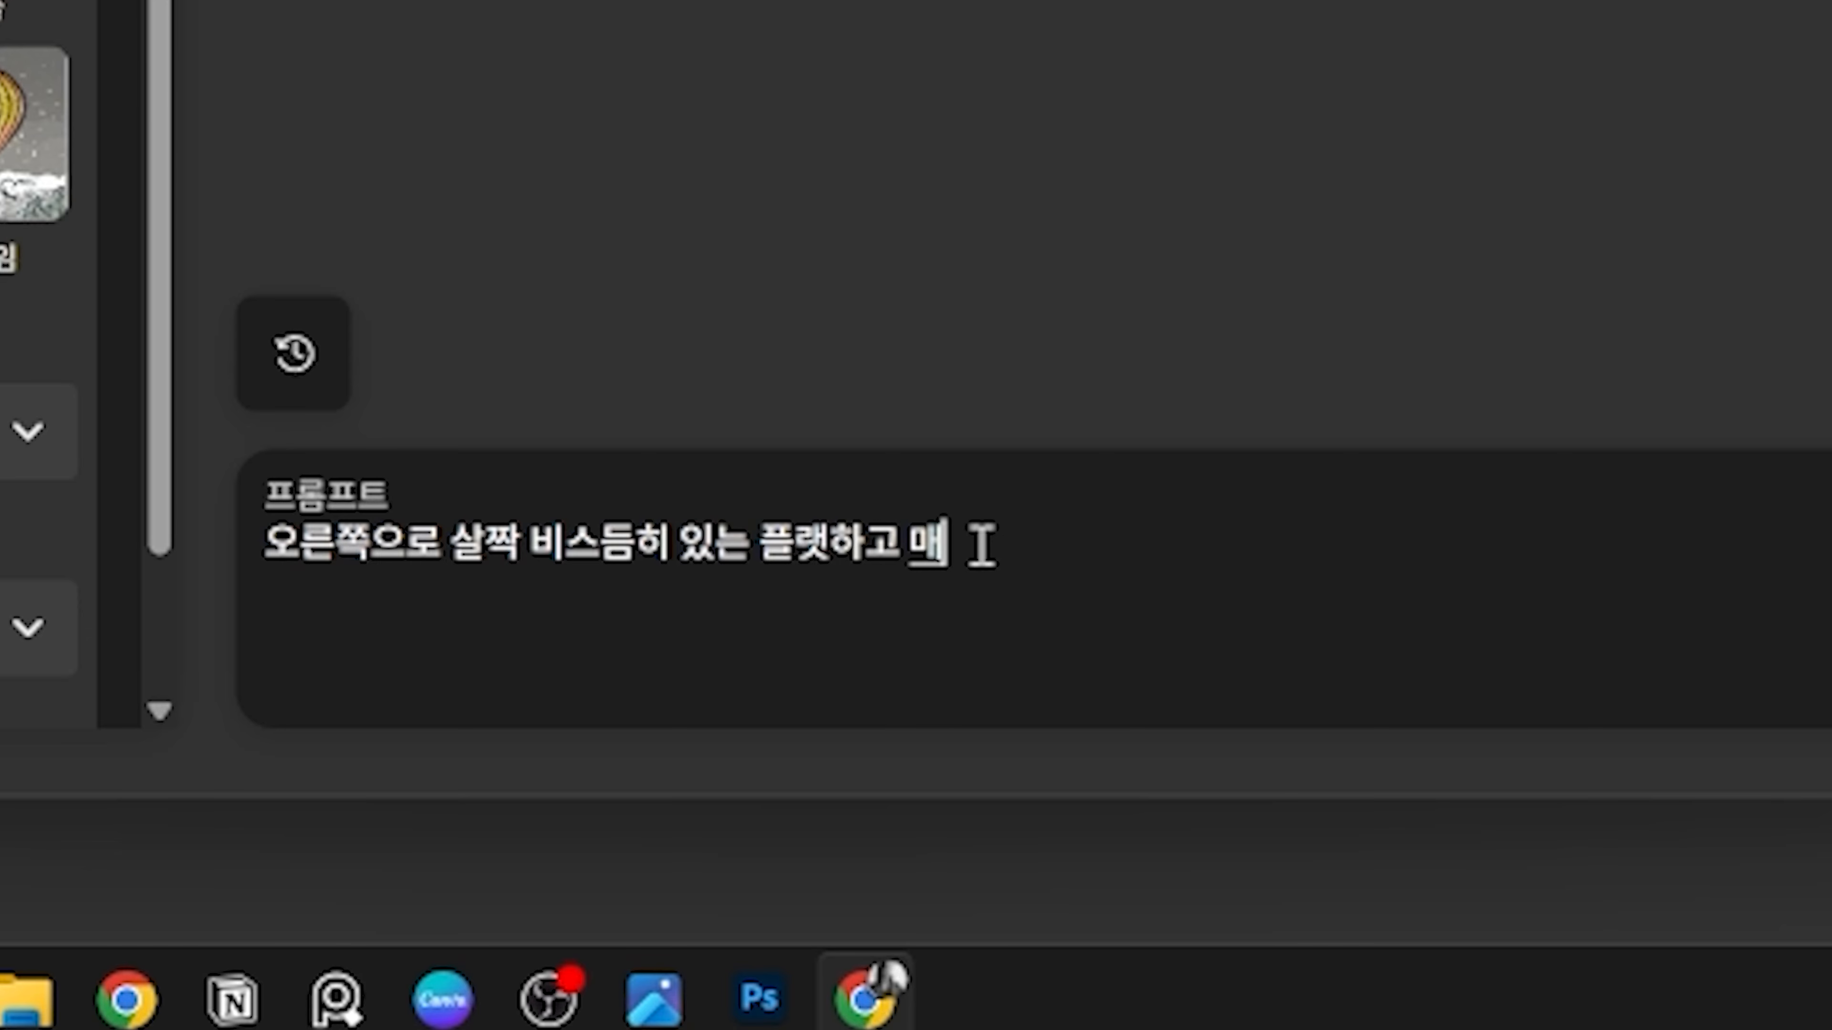
{"action": "type", "text": "모바일 디바이"}
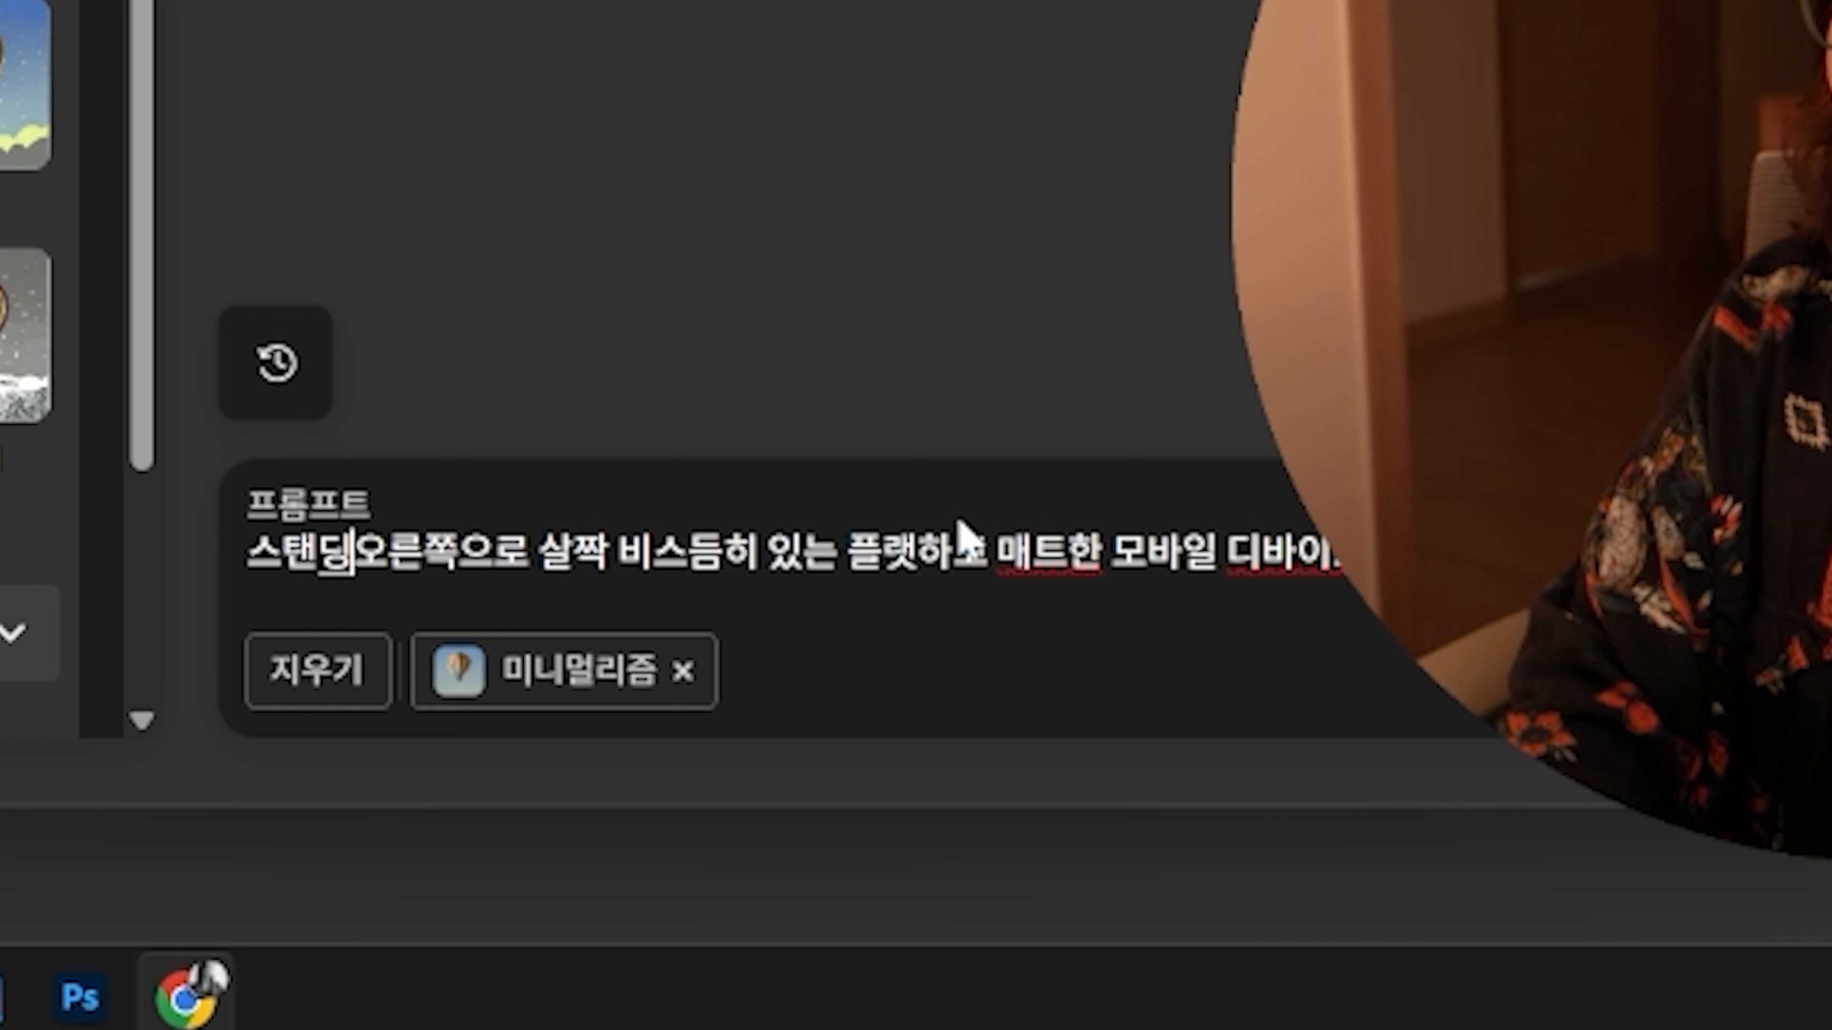
{"action": "type", "text": "상태에서 오른쪽으로 살짝 비스듬히 있는 플랫하고 매트한 모바"}
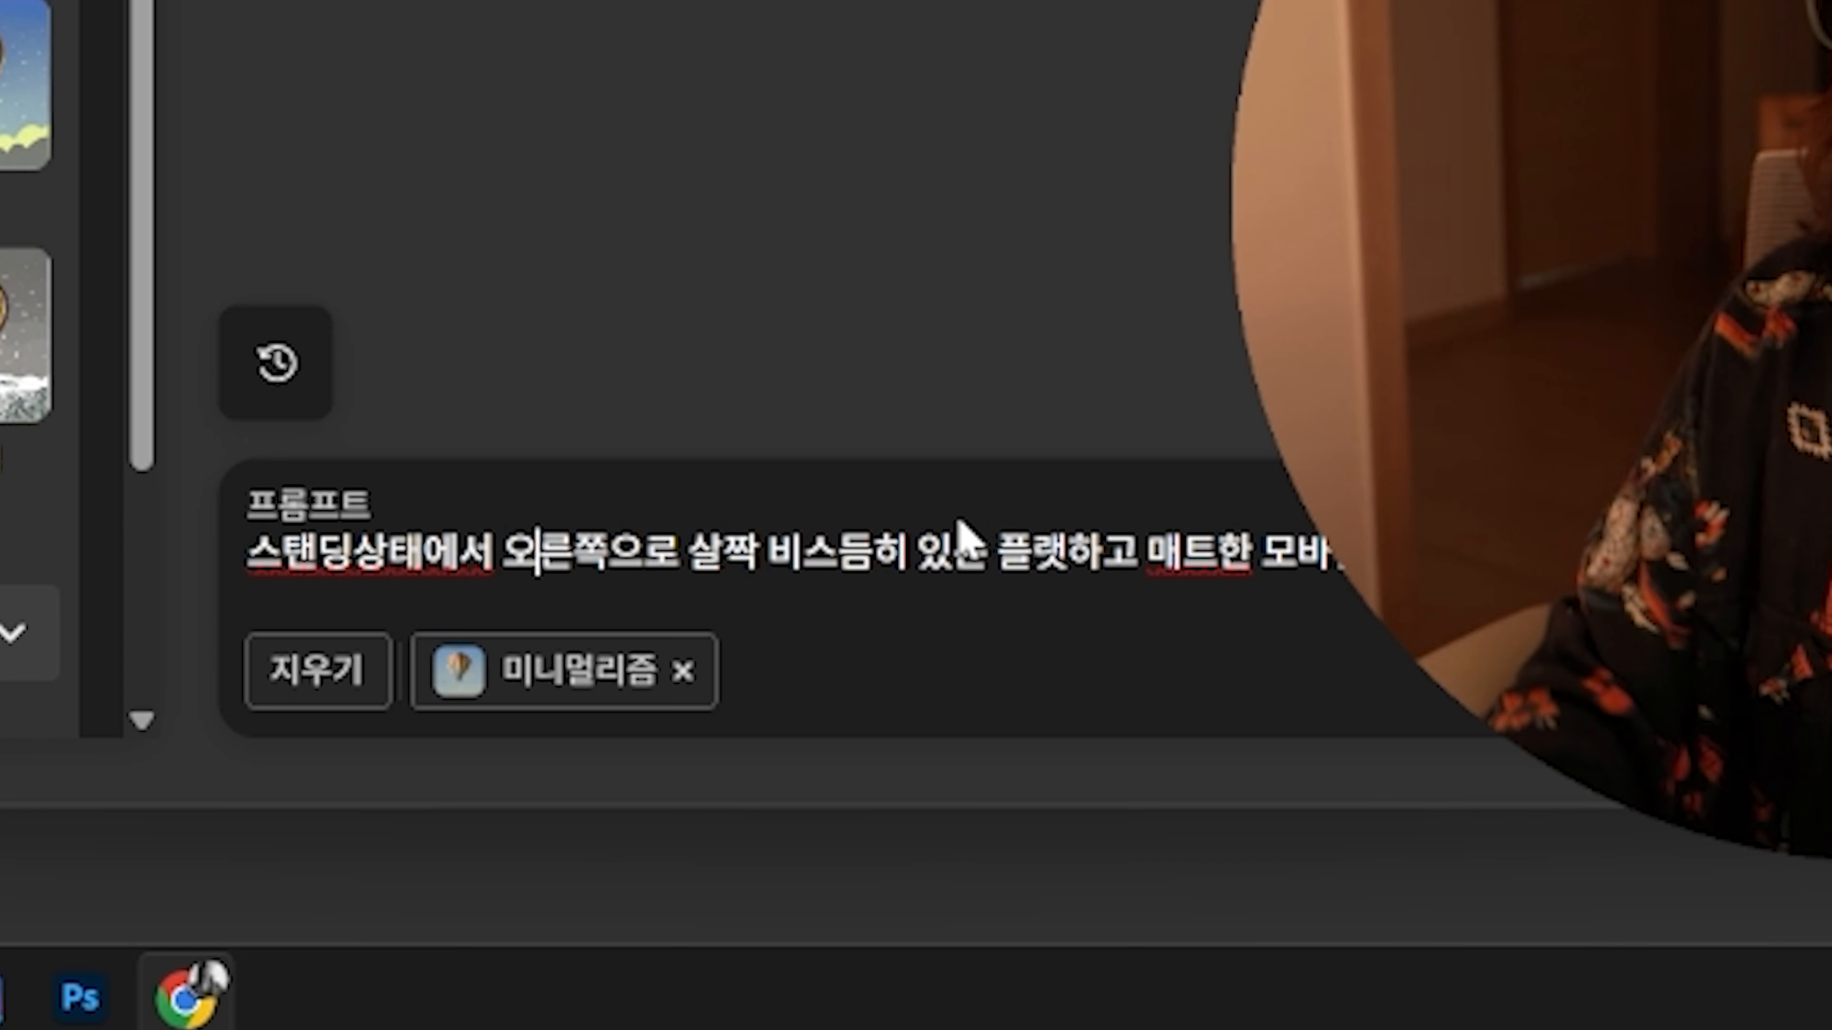
{"action": "left_click", "coordinate": [961, 534]}
{"action": "key", "text": "Delete"}
{"action": "type", "text": "고, 정면에 의"}
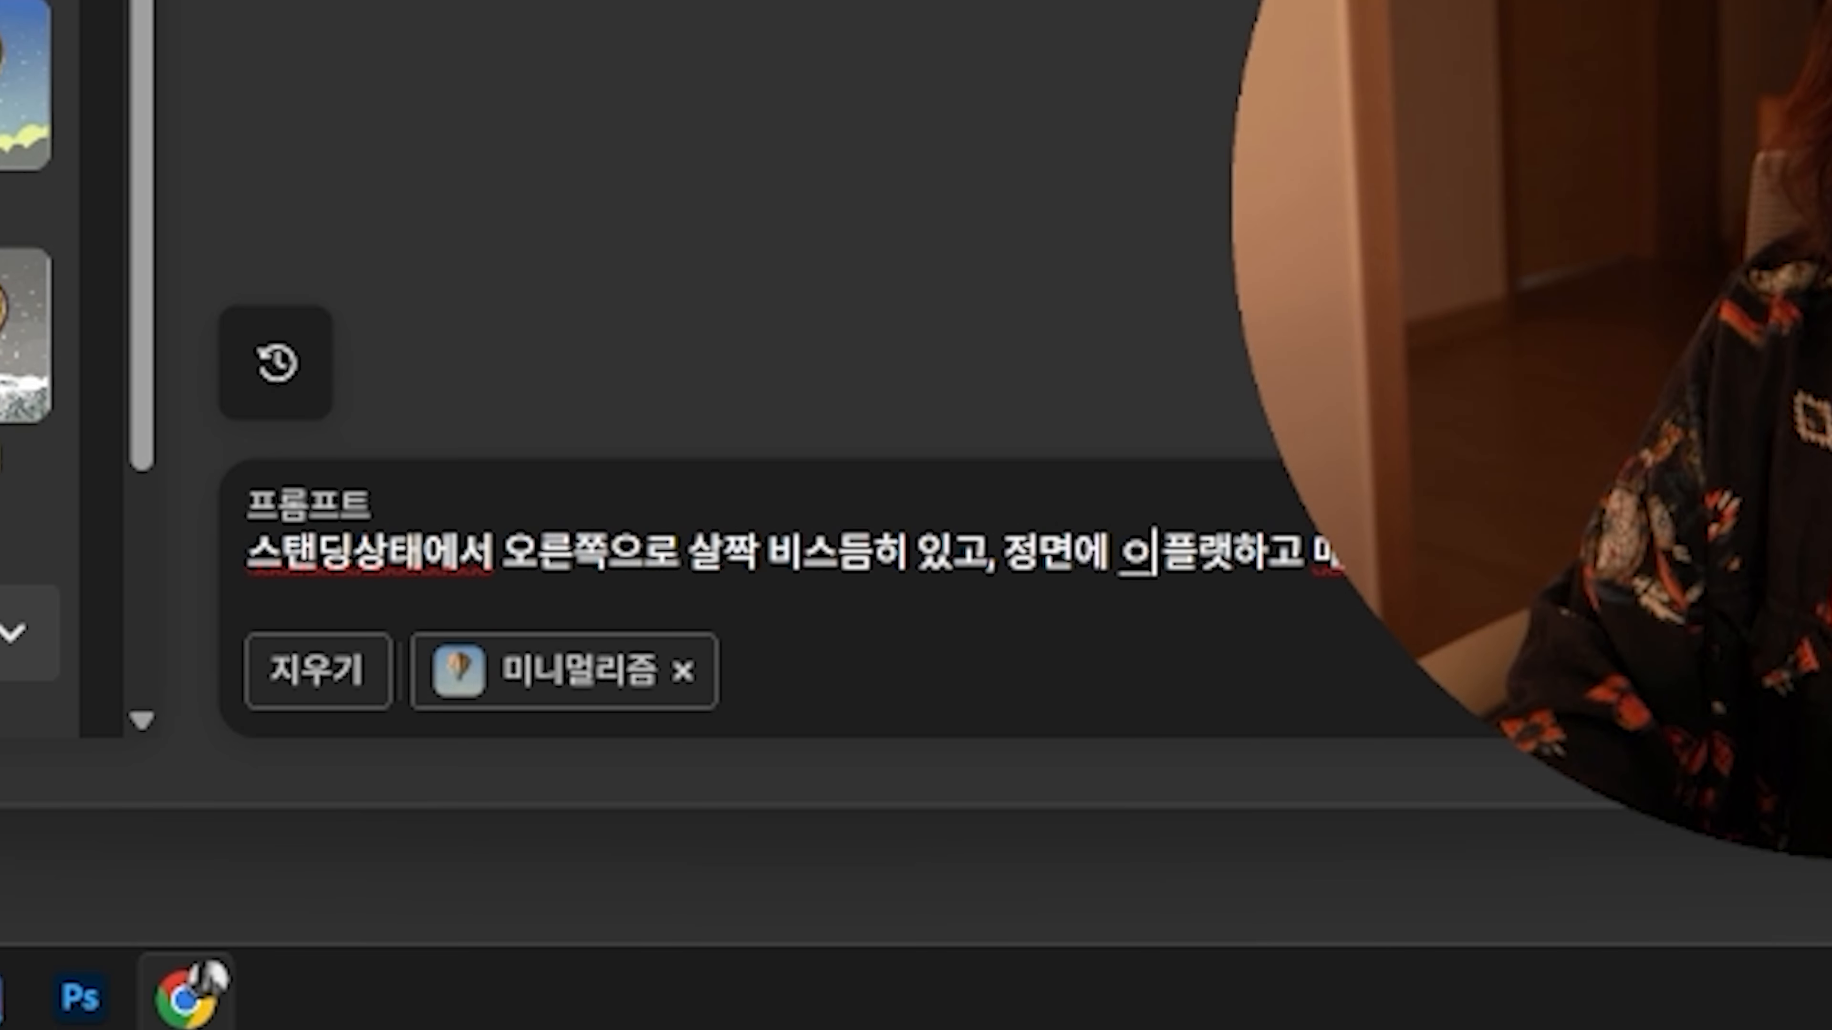
{"action": "key", "text": "BackSpace"}
{"action": "type", "text": "화면이 보여지"}
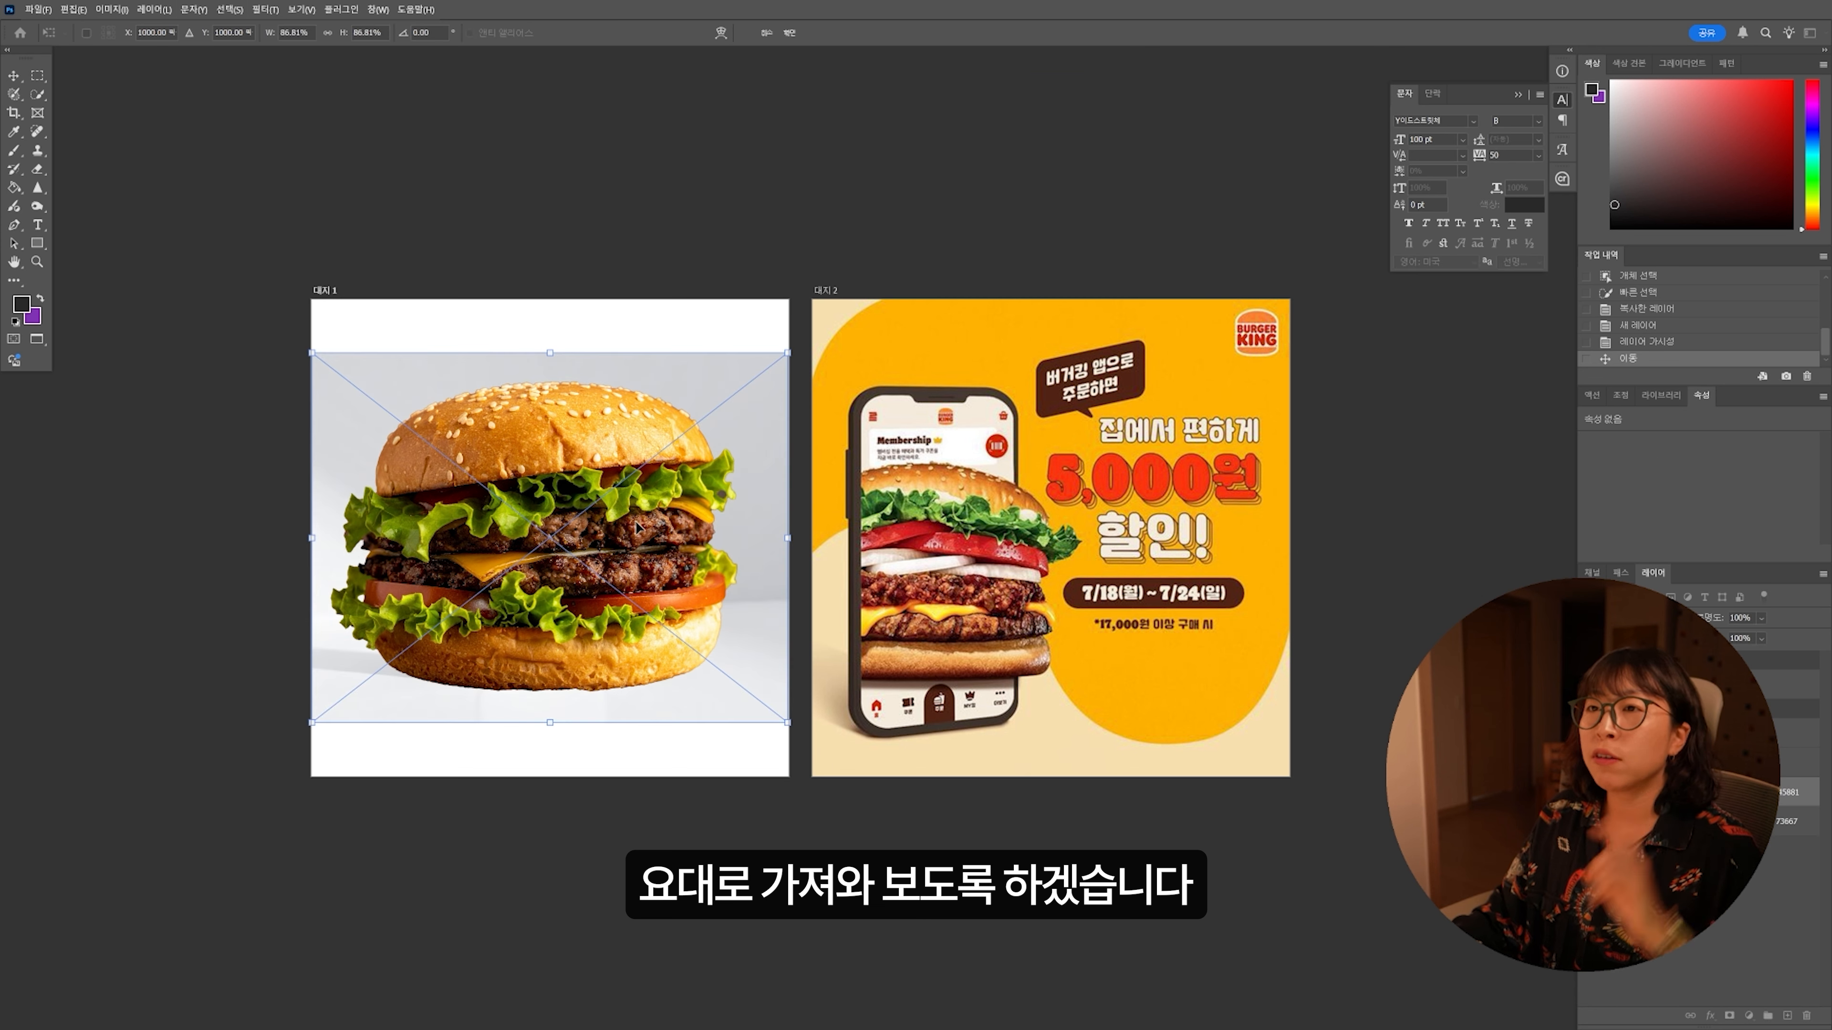
Step: In Photoshop, confirm the placement of the generated phone image on artboard 1 and hide the hamburger layer
{"action": "key", "text": "Return"}
{"action": "left_click", "coordinate": [1589, 763]}
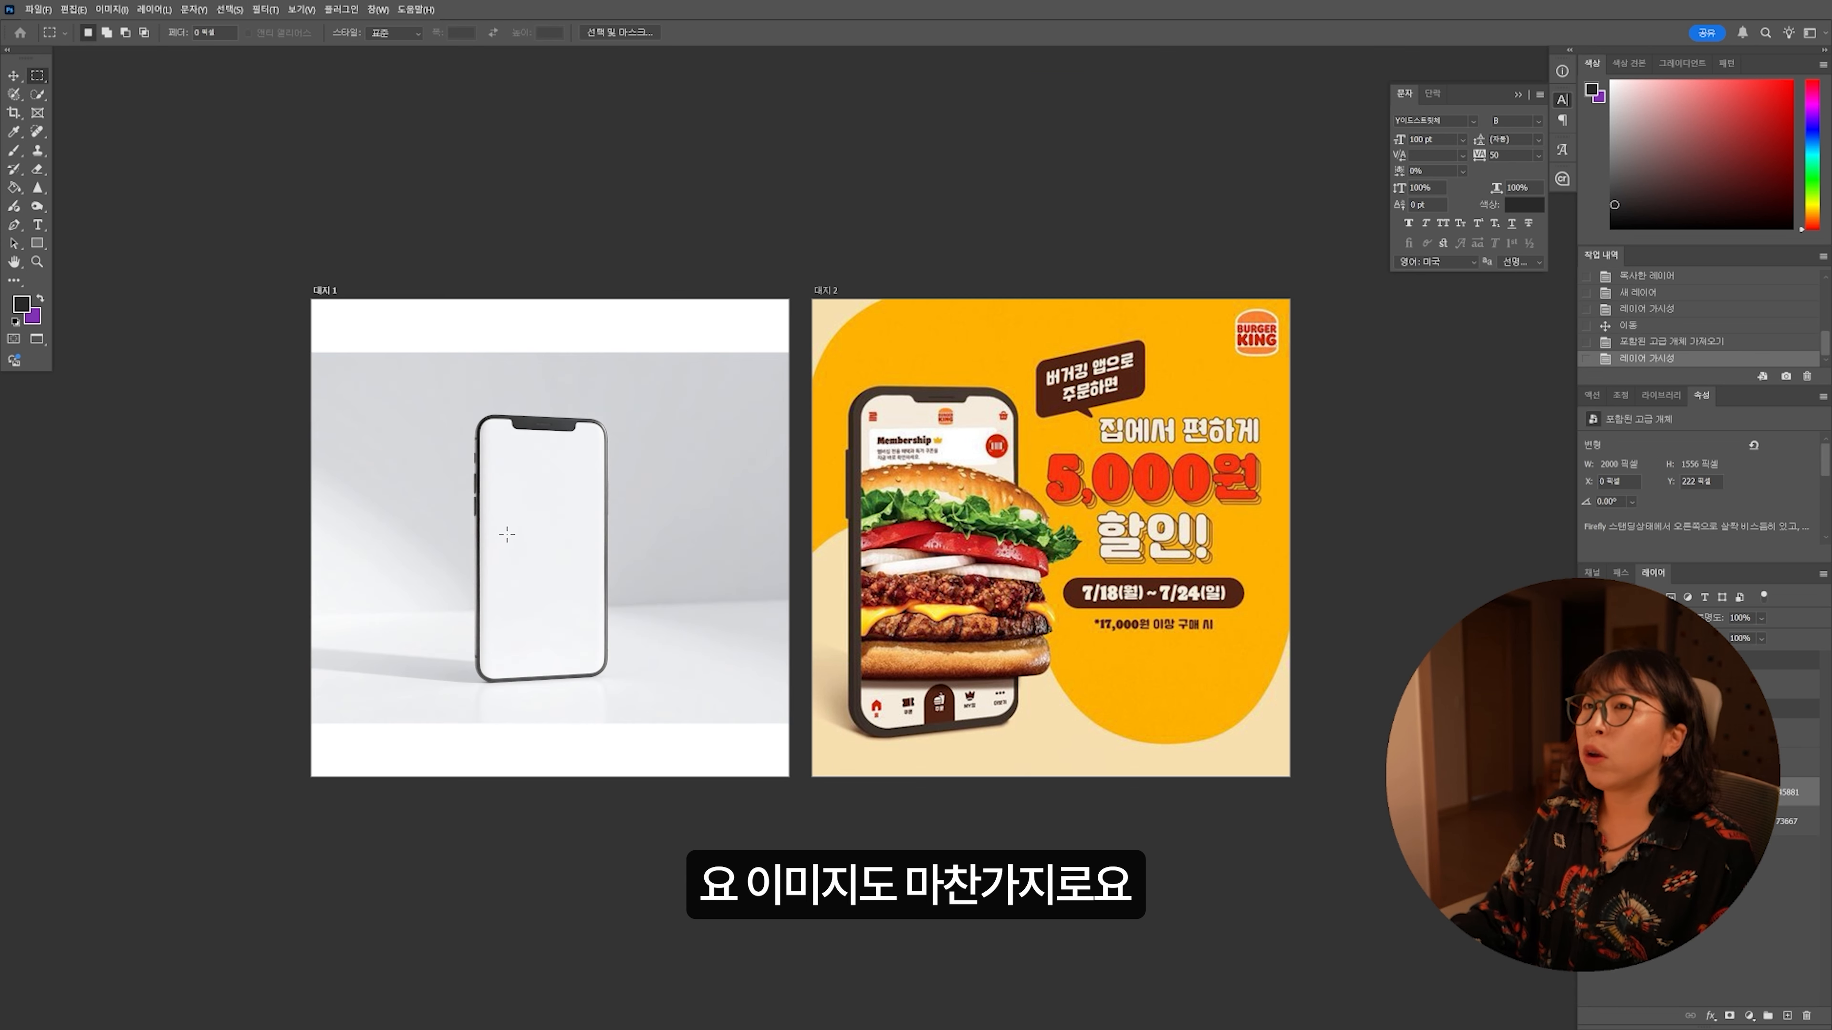
Step: Select the phone with the Object Selection tool and copy it onto its own layer
{"action": "left_click", "coordinate": [37, 94]}
{"action": "left_click", "coordinate": [94, 94]}
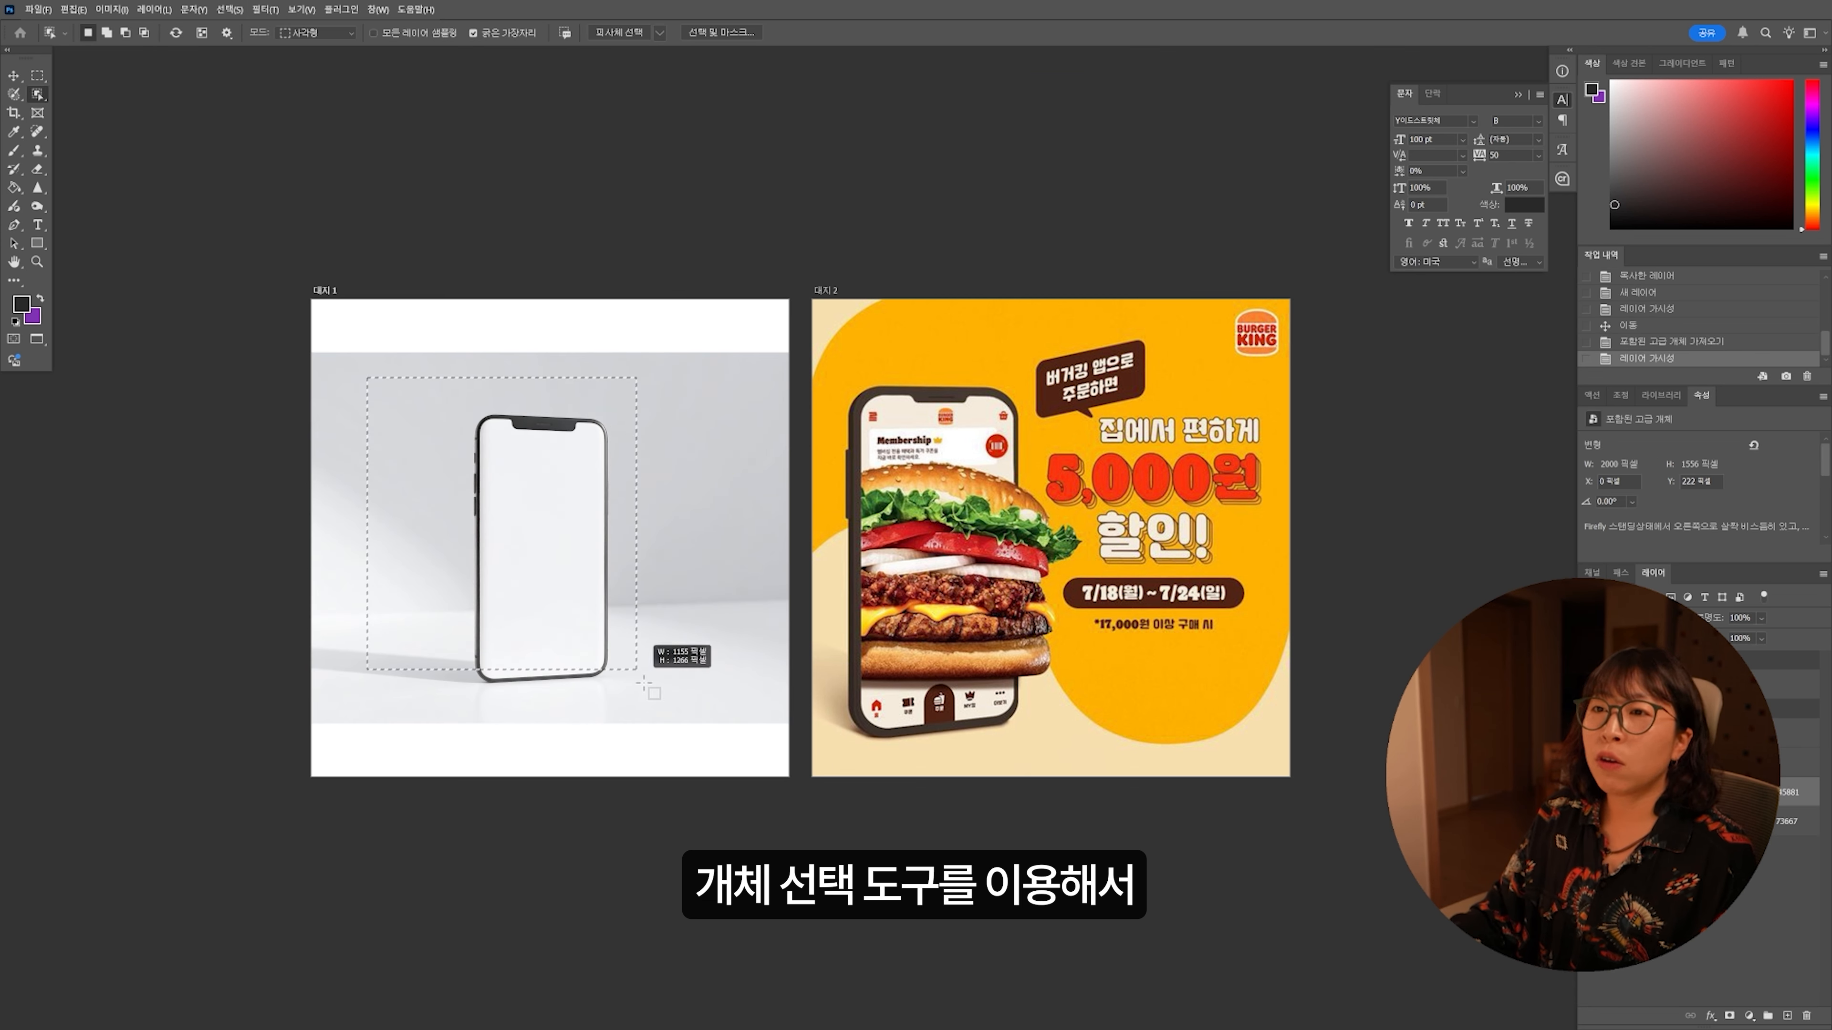
{"action": "left_click_drag", "start_coordinate": [642, 681], "coordinate": [659, 715]}
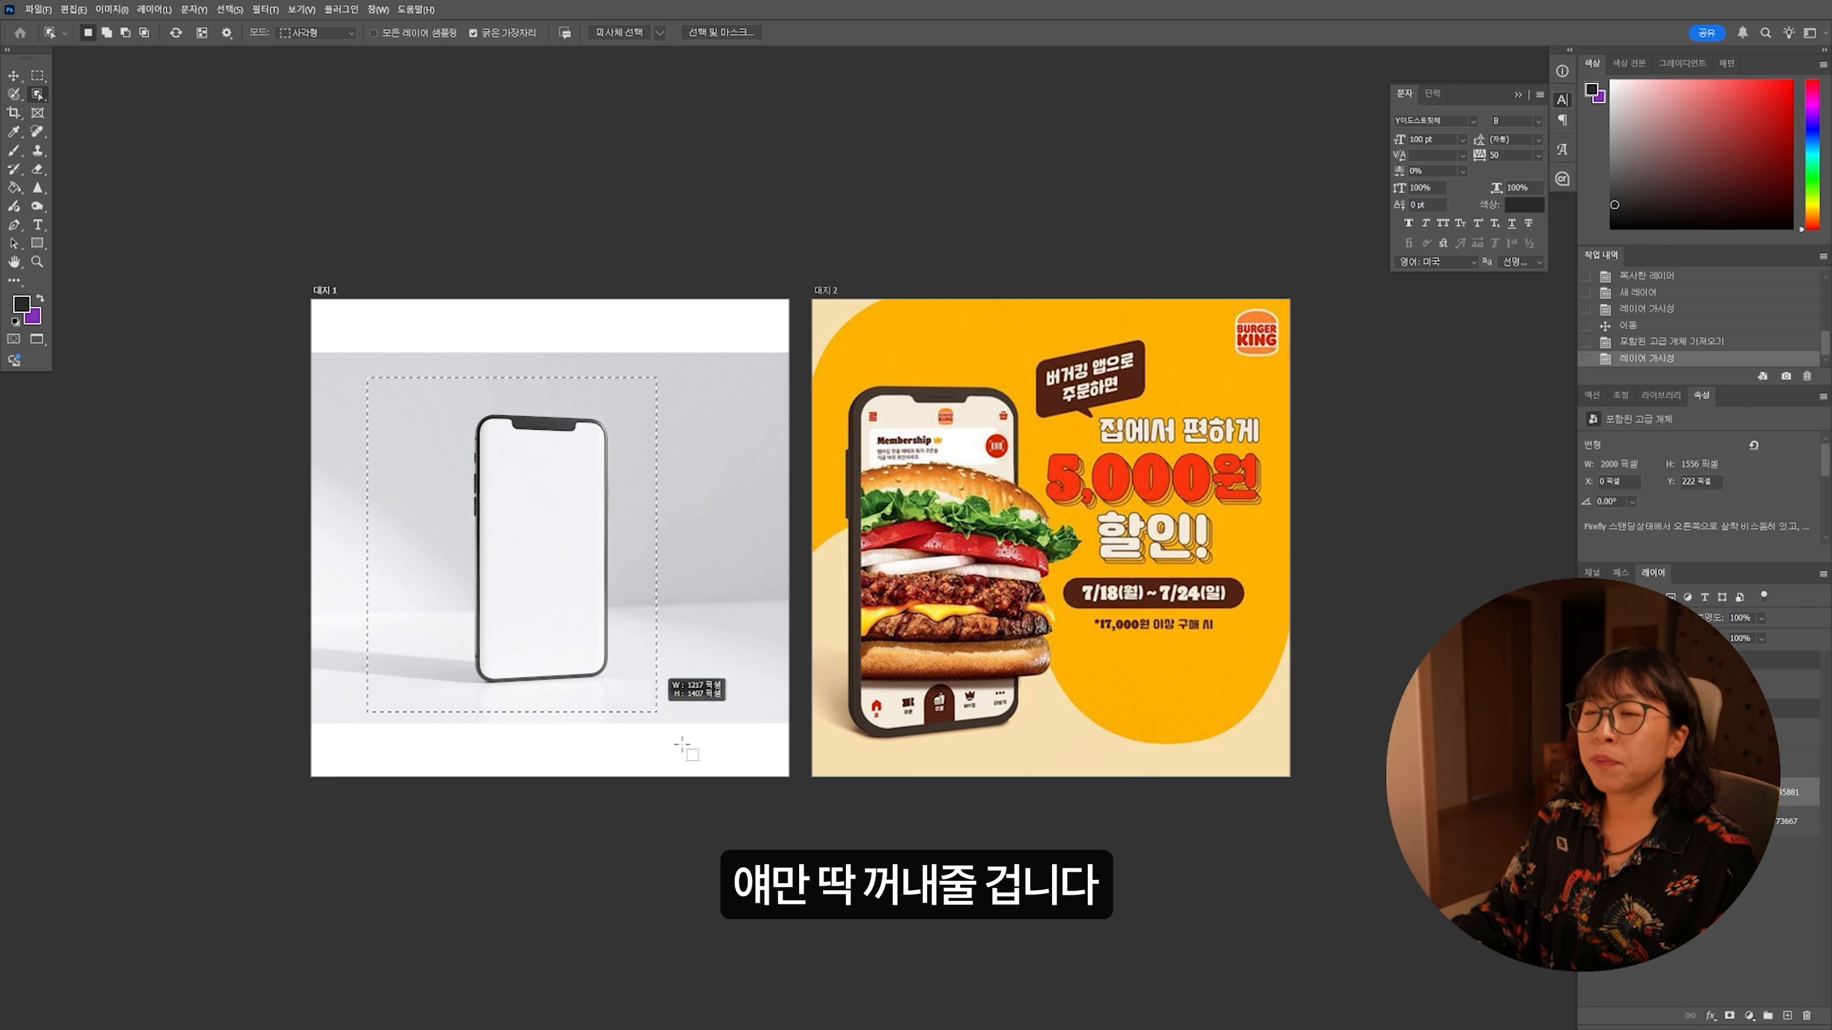
{"action": "key", "text": "ctrl+j"}
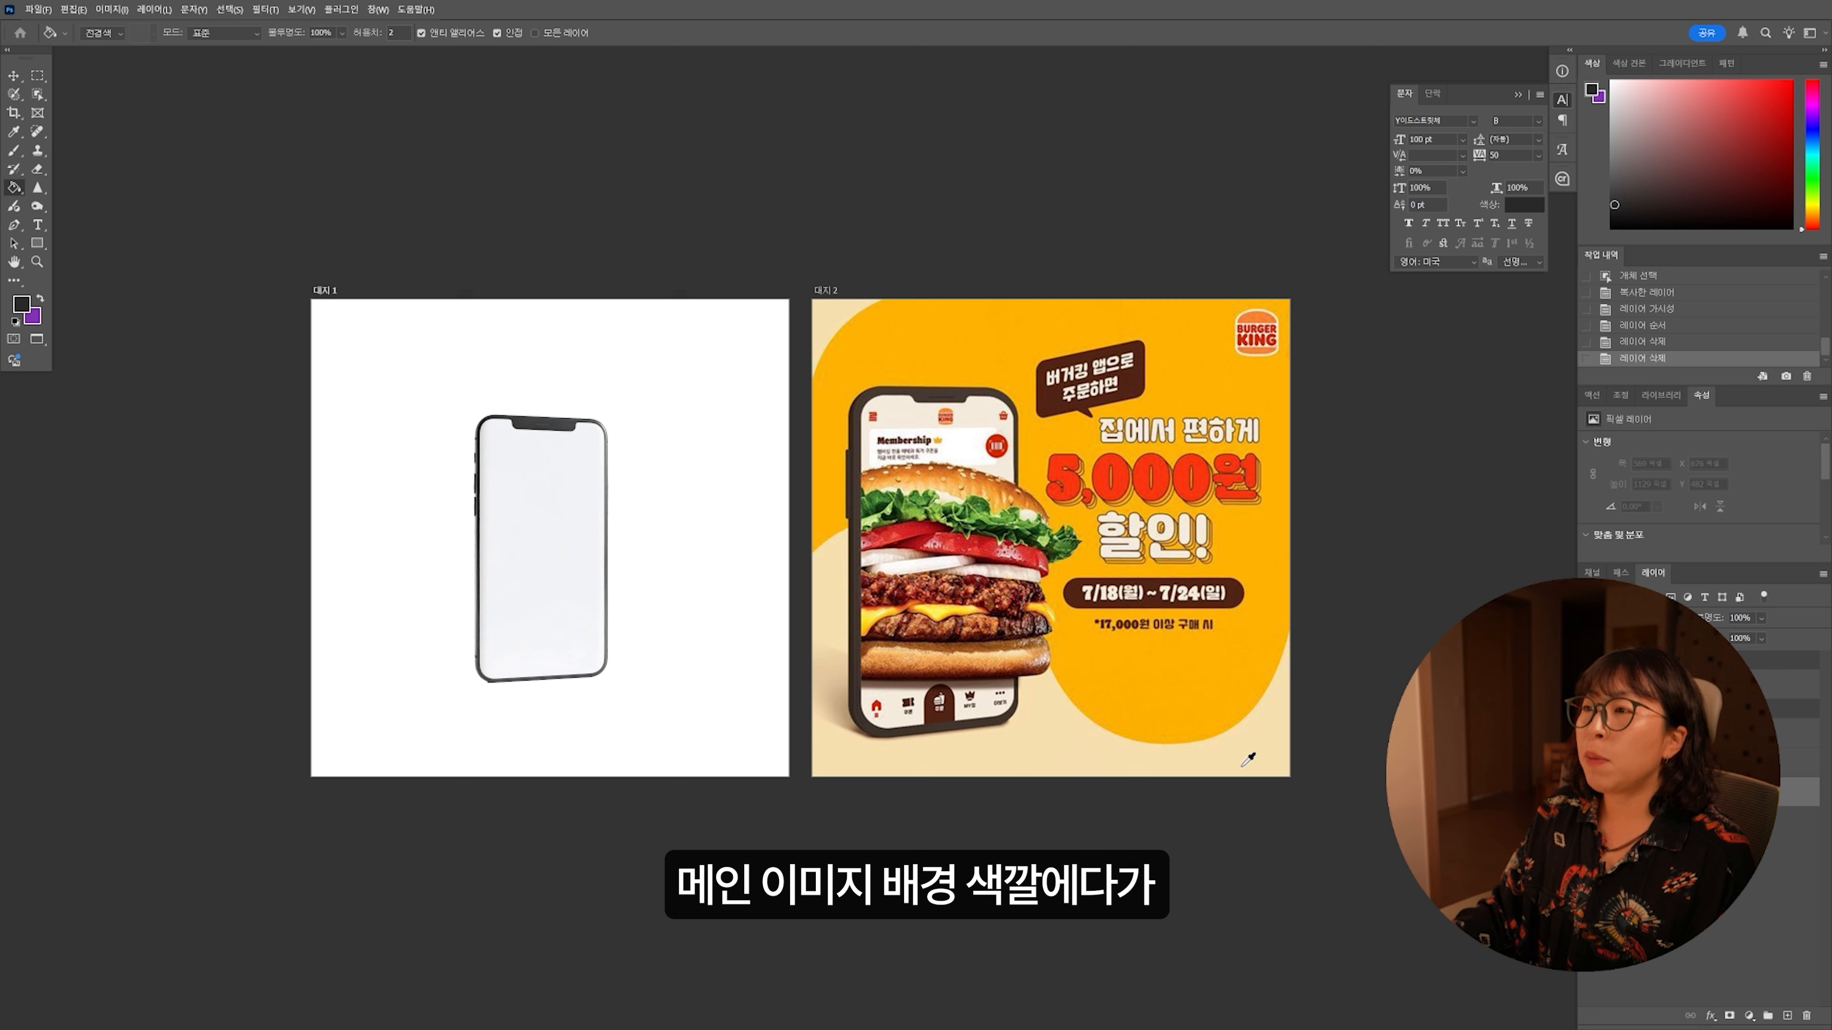
Step: Sample the ivory background colour from the reference banner and fill artboard 1's background with it
{"action": "left_click", "coordinate": [1247, 759], "text": "alt"}
{"action": "left_click", "coordinate": [703, 725]}
{"action": "key", "text": "v"}
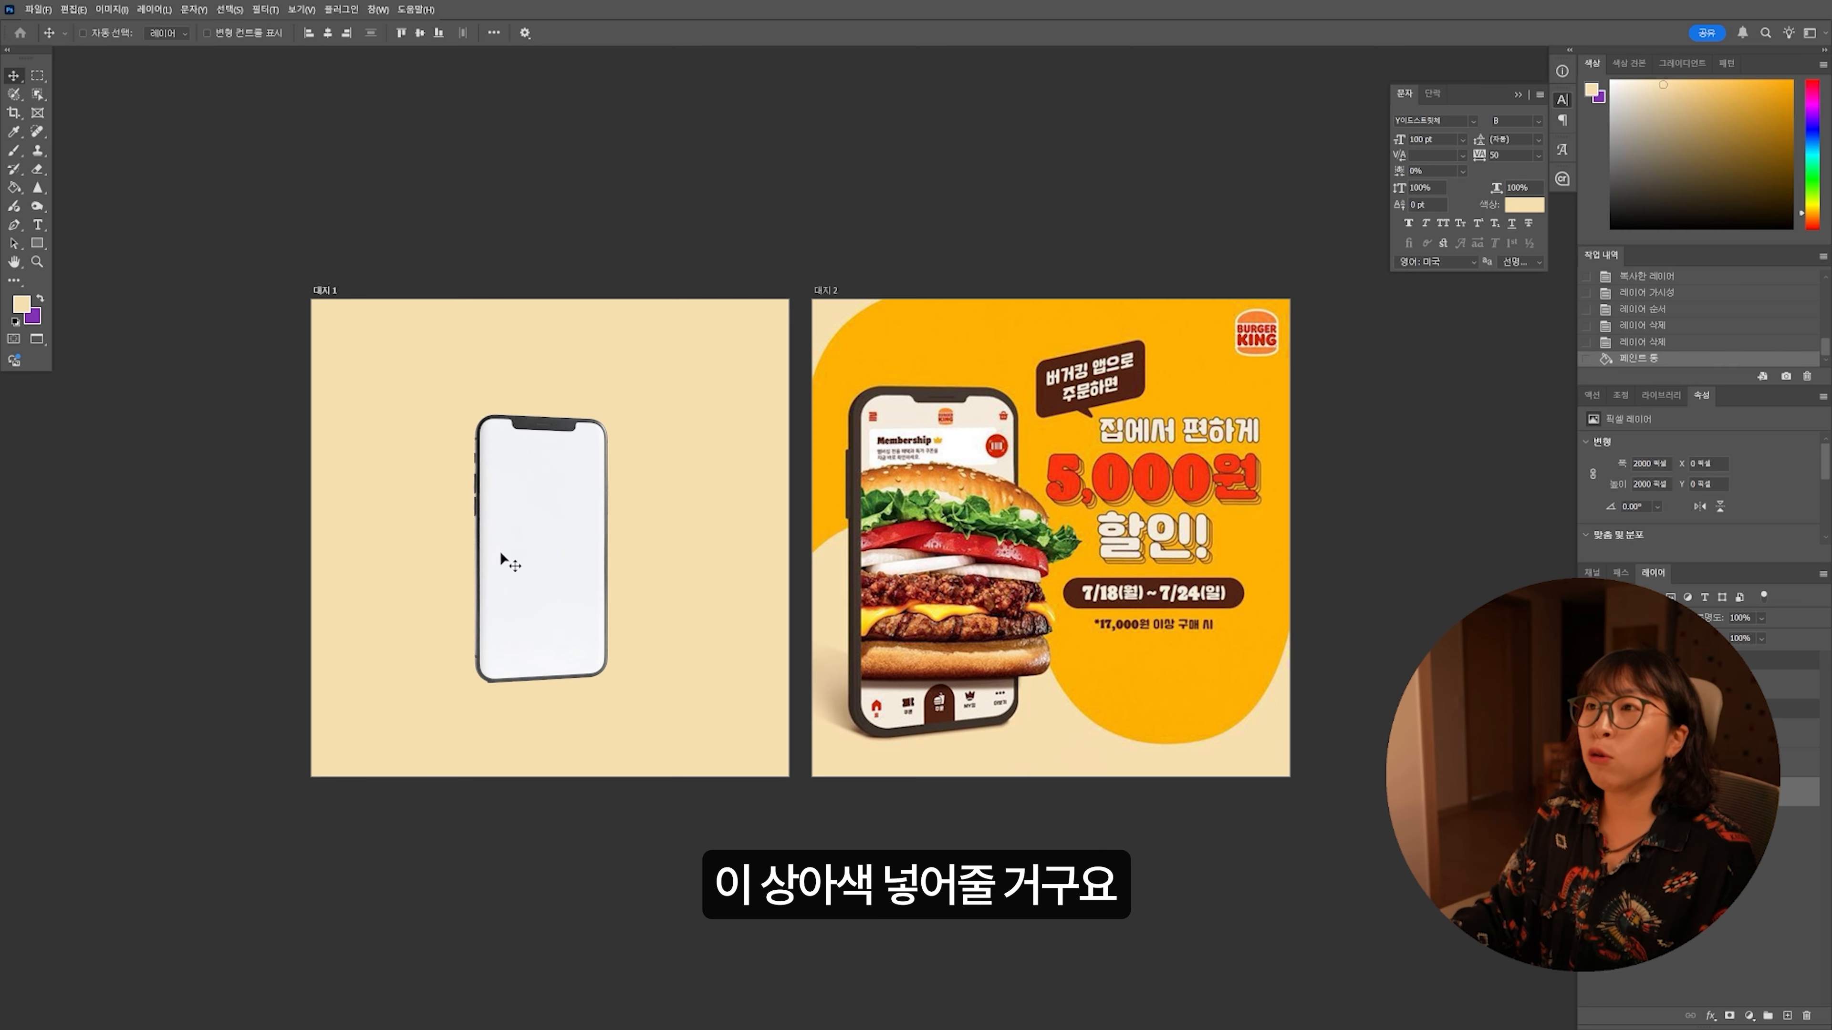
Step: Move the phone into the left half of artboard 1 and enlarge it to match the reference phone's proportions
{"action": "left_click", "coordinate": [516, 550], "text": "ctrl"}
{"action": "left_click_drag", "start_coordinate": [532, 545], "coordinate": [451, 530]}
{"action": "key", "text": "ctrl+t"}
{"action": "left_click_drag", "start_coordinate": [530, 667], "coordinate": [569, 703]}
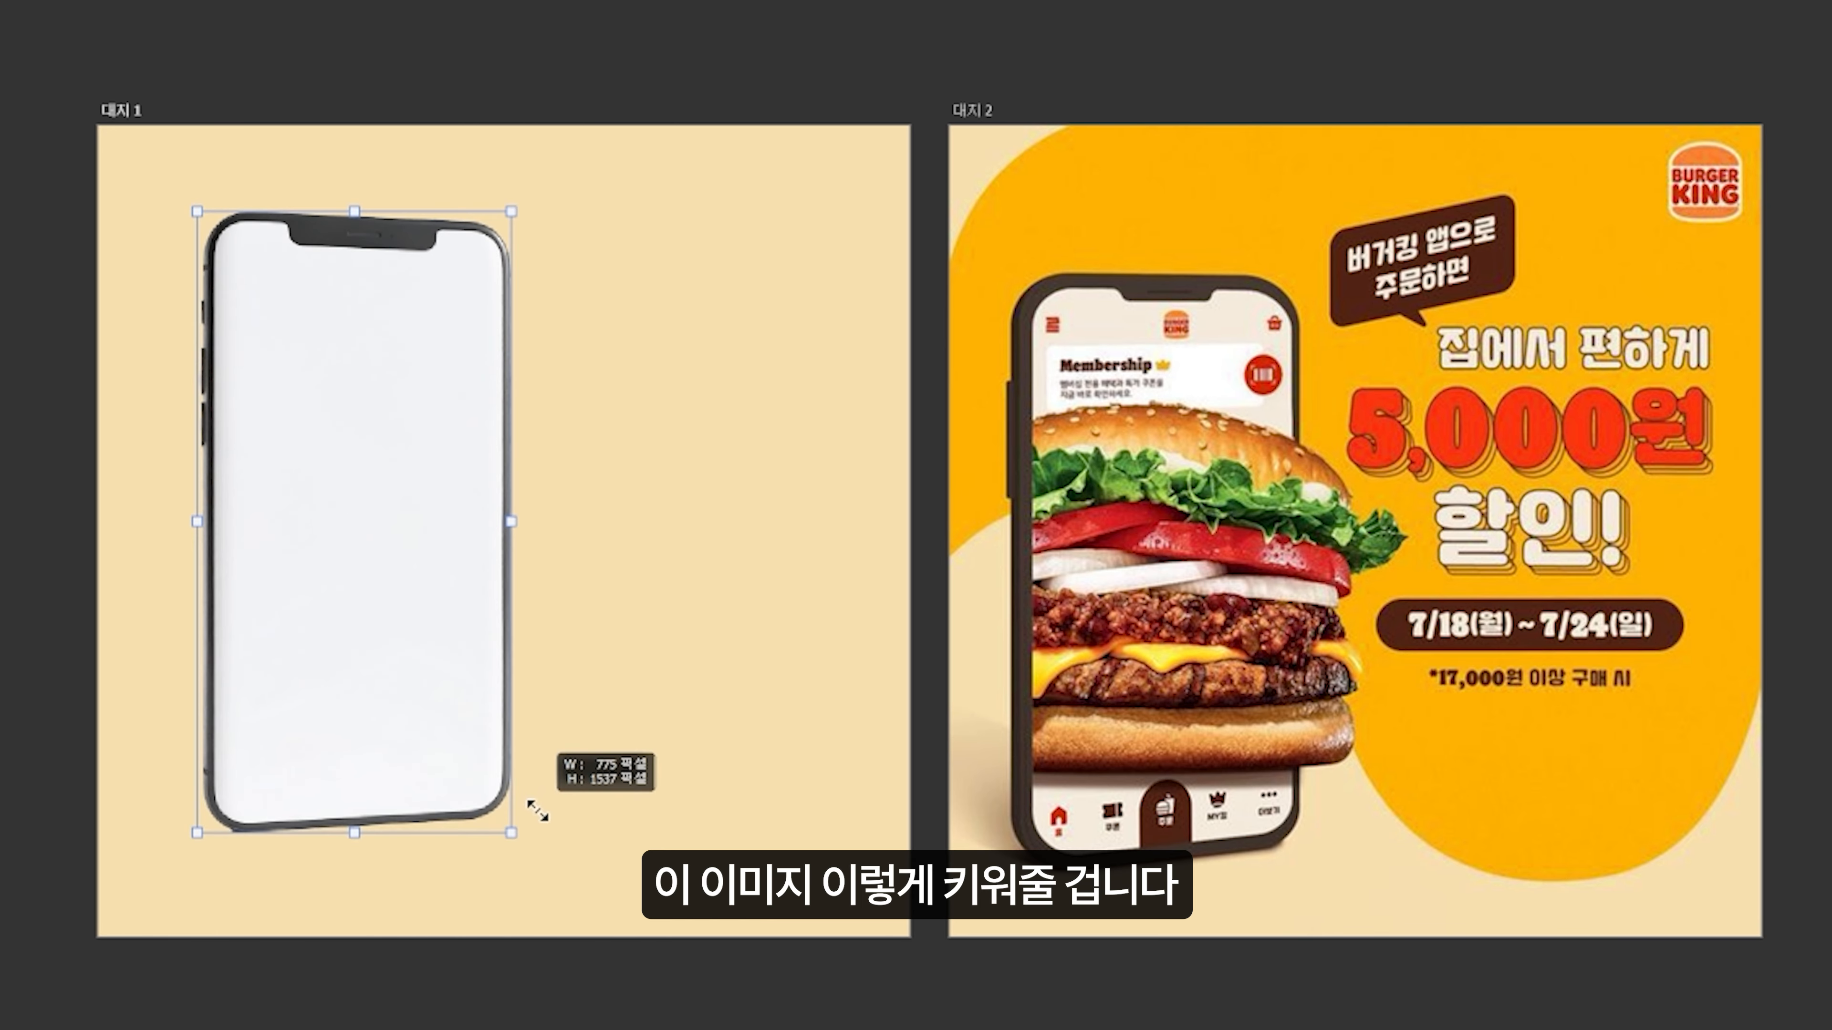
{"action": "left_click_drag", "start_coordinate": [537, 810], "coordinate": [498, 889]}
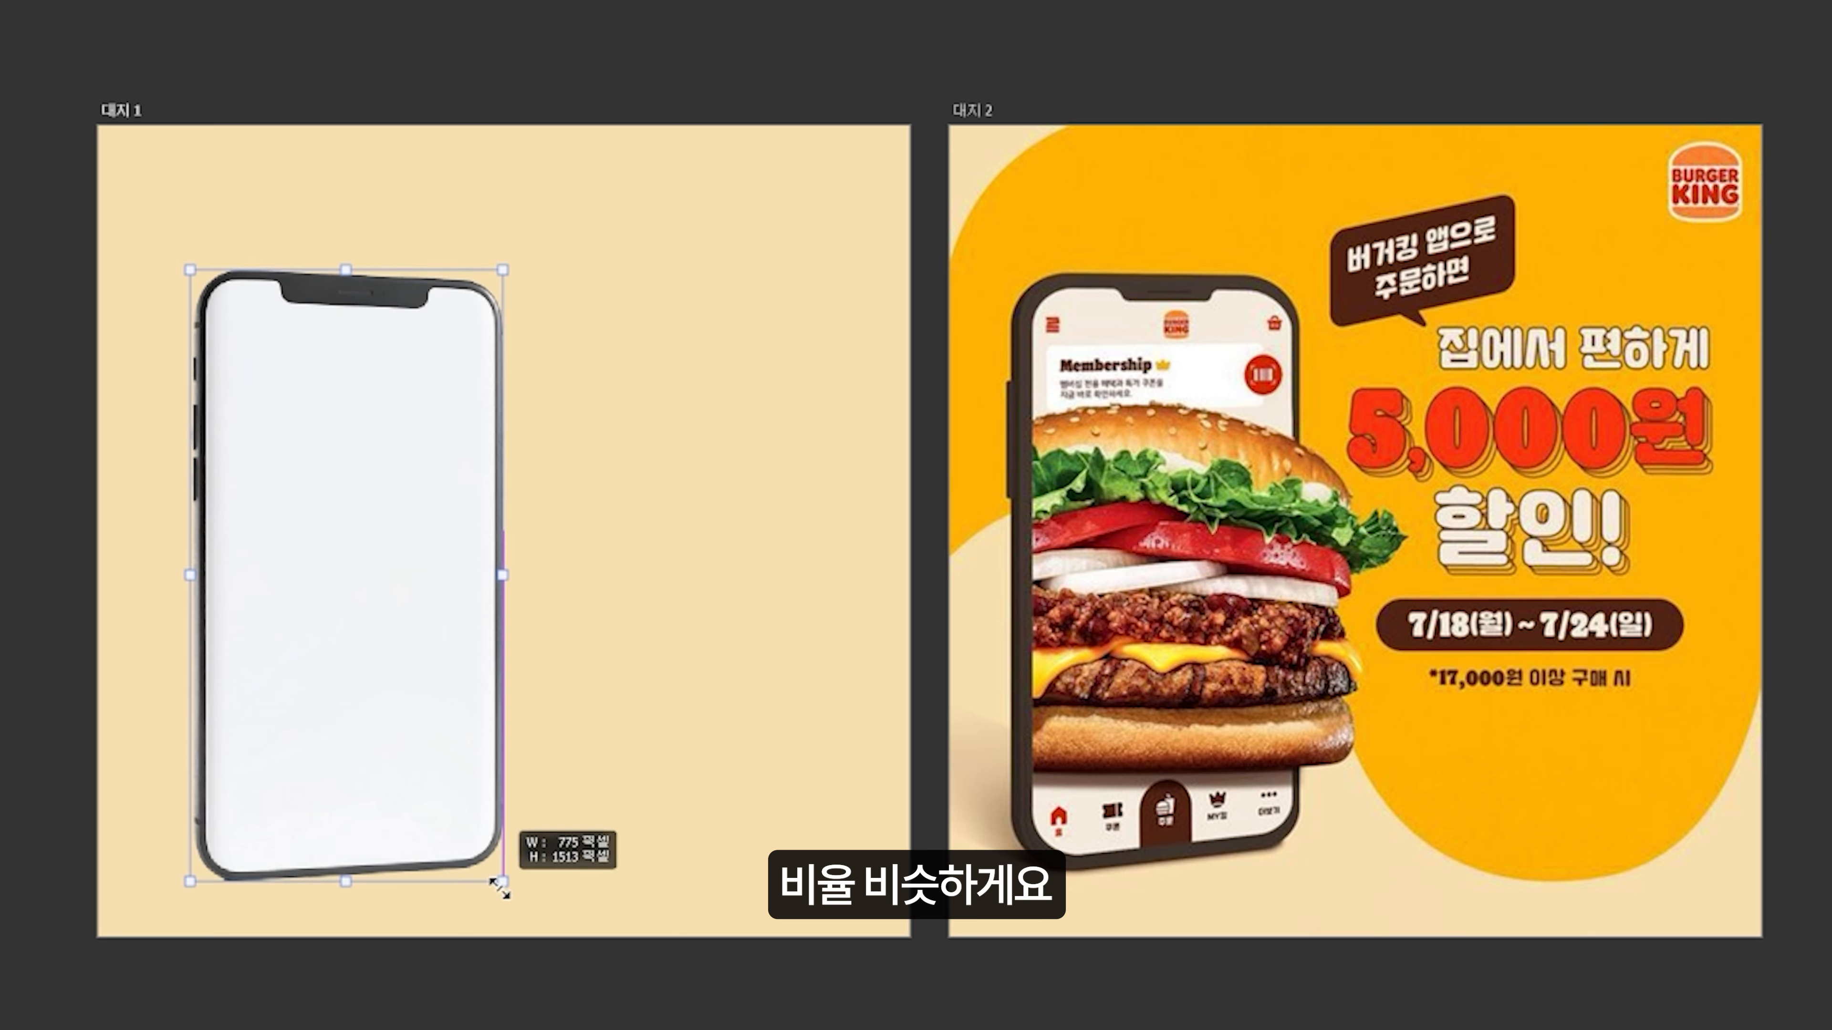
{"action": "left_click_drag", "start_coordinate": [500, 889], "coordinate": [486, 872]}
{"action": "key", "text": "Return"}
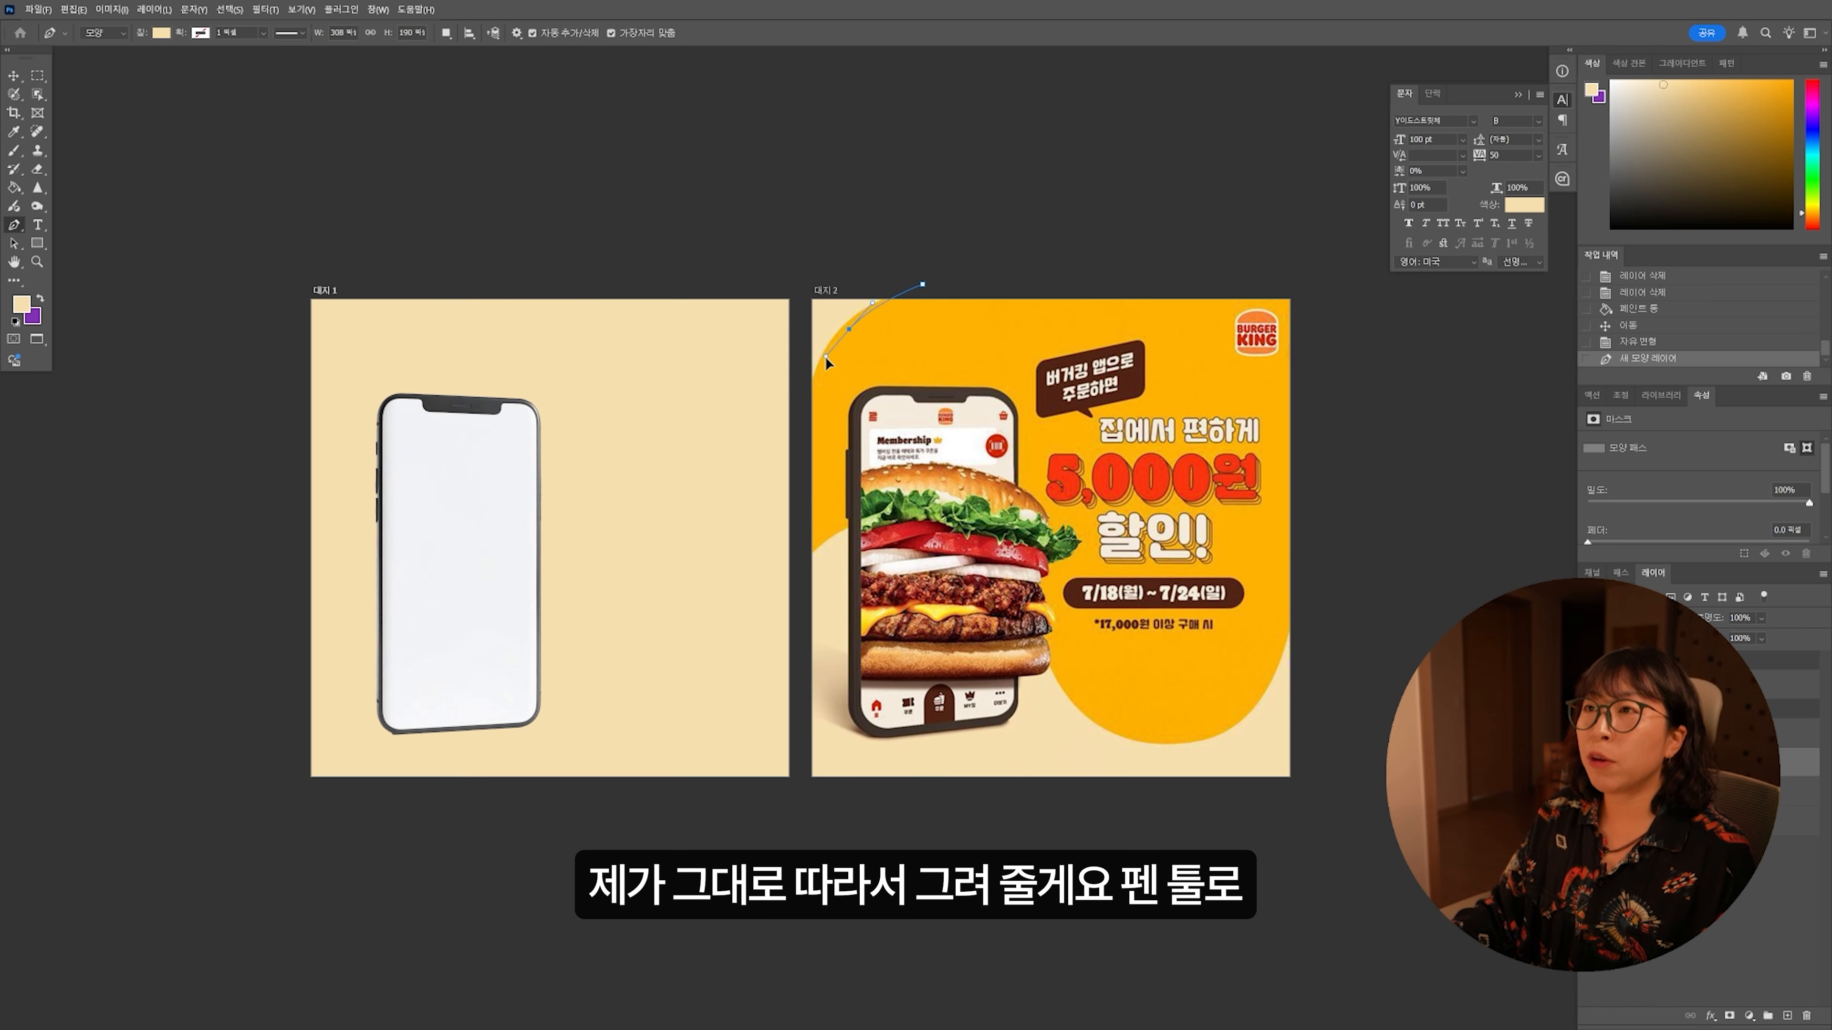
Step: Trace the reference banner's orange background shape with the Pen tool as a closed shape and move it onto artboard 1
{"action": "left_click_drag", "start_coordinate": [826, 357], "coordinate": [826, 359]}
{"action": "key", "text": "ctrl+z"}
{"action": "left_click", "coordinate": [846, 321]}
{"action": "left_click", "coordinate": [804, 384]}
{"action": "left_click", "coordinate": [792, 559]}
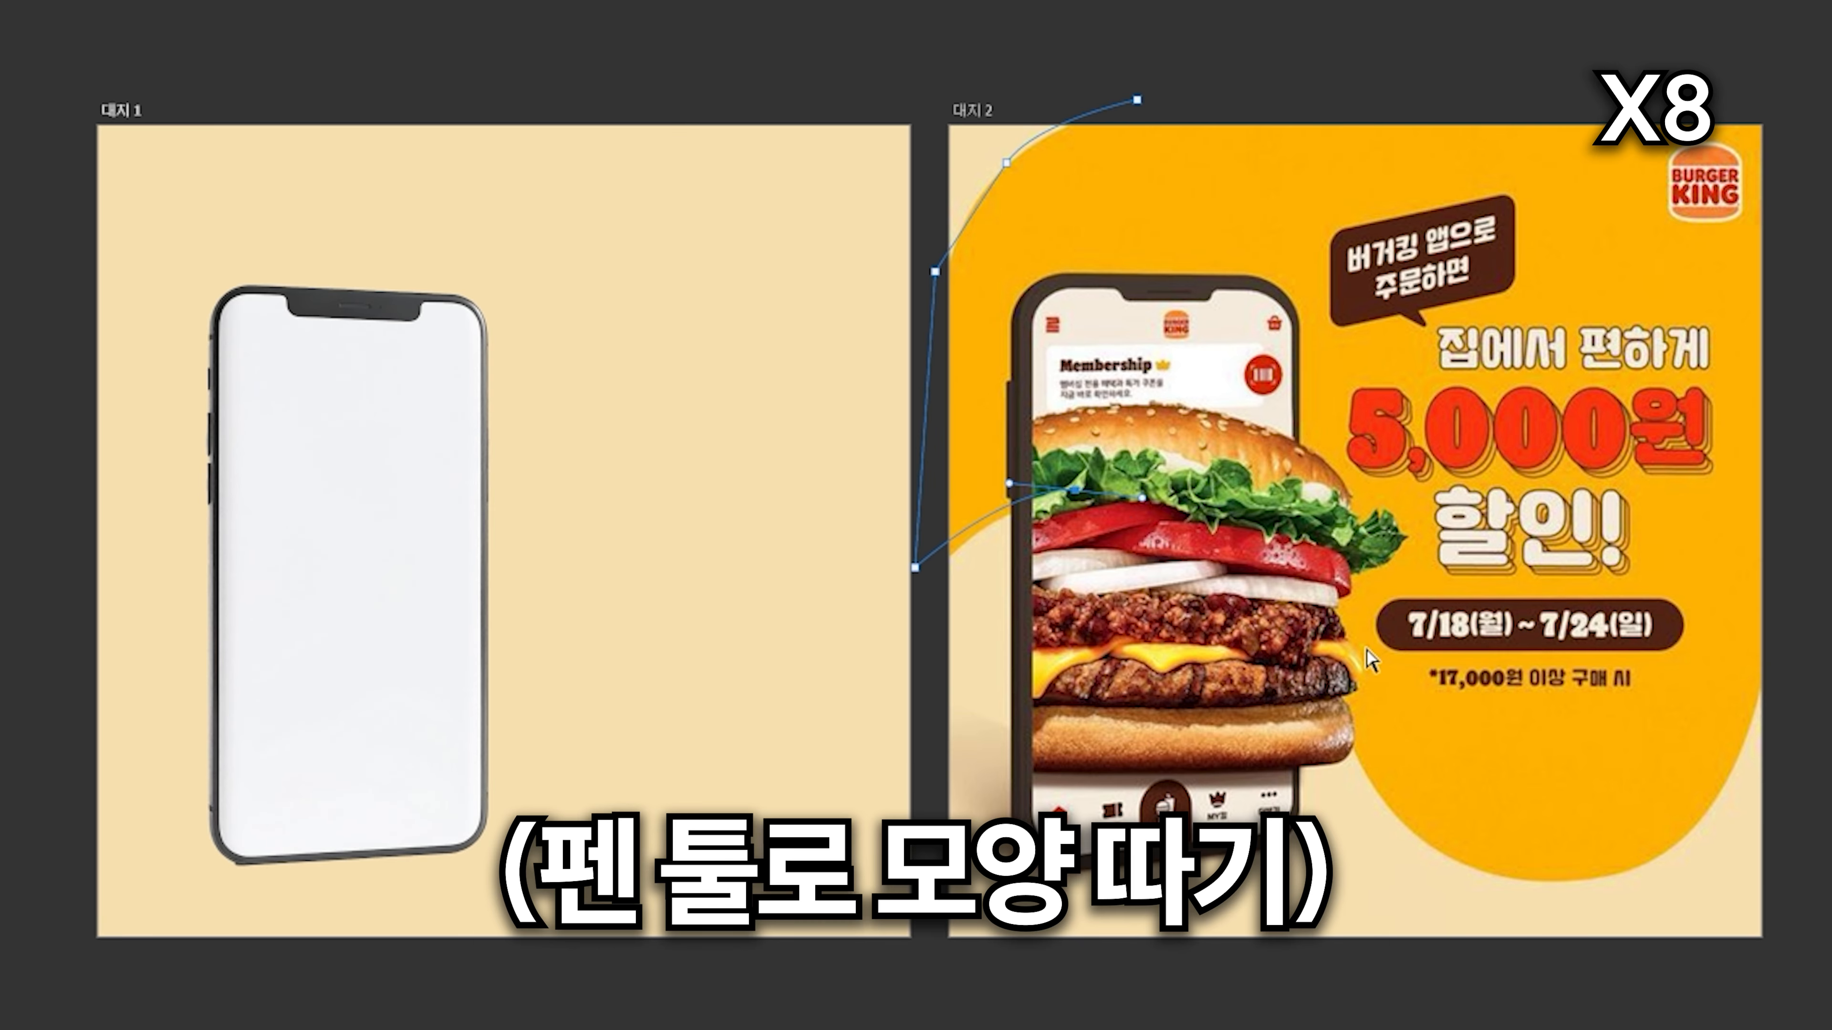
{"action": "left_click_drag", "start_coordinate": [1325, 586], "coordinate": [1343, 650]}
{"action": "left_click_drag", "start_coordinate": [1570, 879], "coordinate": [1702, 880]}
{"action": "left_click_drag", "start_coordinate": [1797, 651], "coordinate": [1815, 544]}
{"action": "left_click", "coordinate": [1803, 376]}
{"action": "left_click", "coordinate": [1713, 55]}
{"action": "left_click", "coordinate": [1136, 99]}
{"action": "left_click_drag", "start_coordinate": [1576, 384], "coordinate": [769, 385]}
{"action": "key", "text": "ctrl+z"}
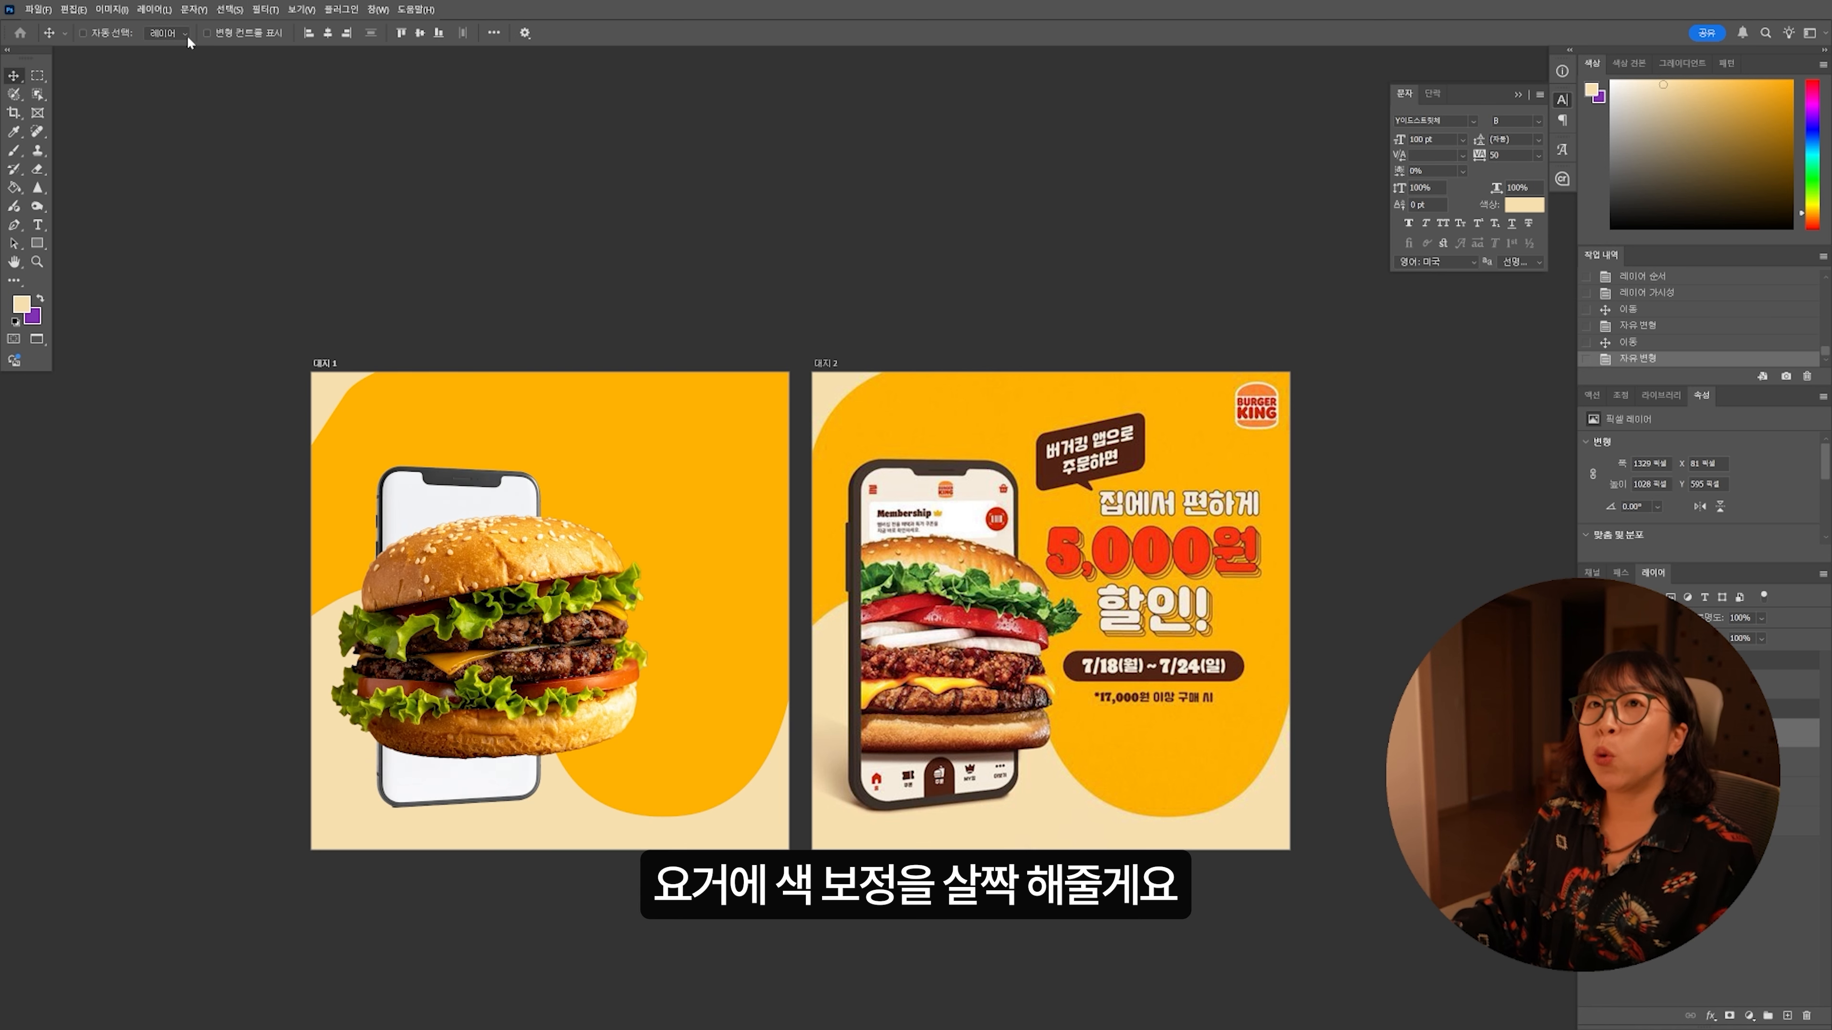
Step: Adjust the hamburger's tones slightly with Curves
{"action": "left_click", "coordinate": [112, 8]}
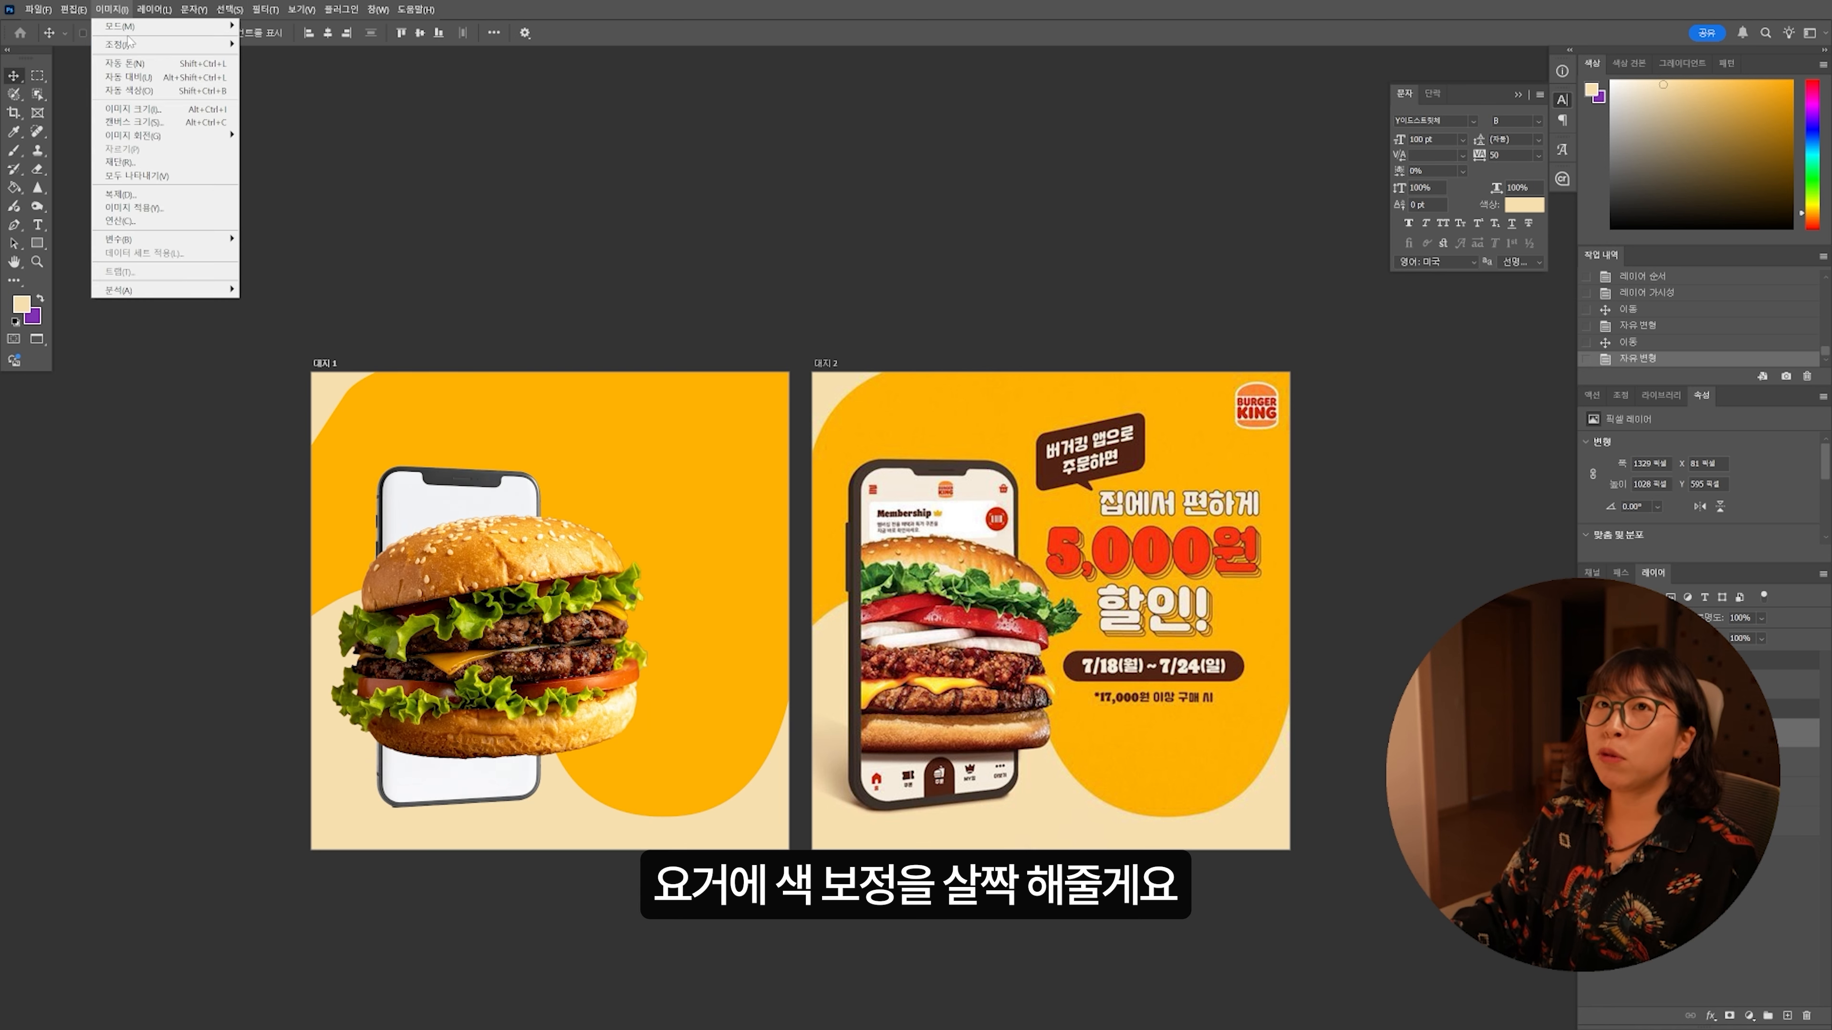
{"action": "mouse_move", "coordinate": [129, 42]}
{"action": "left_click", "coordinate": [266, 45]}
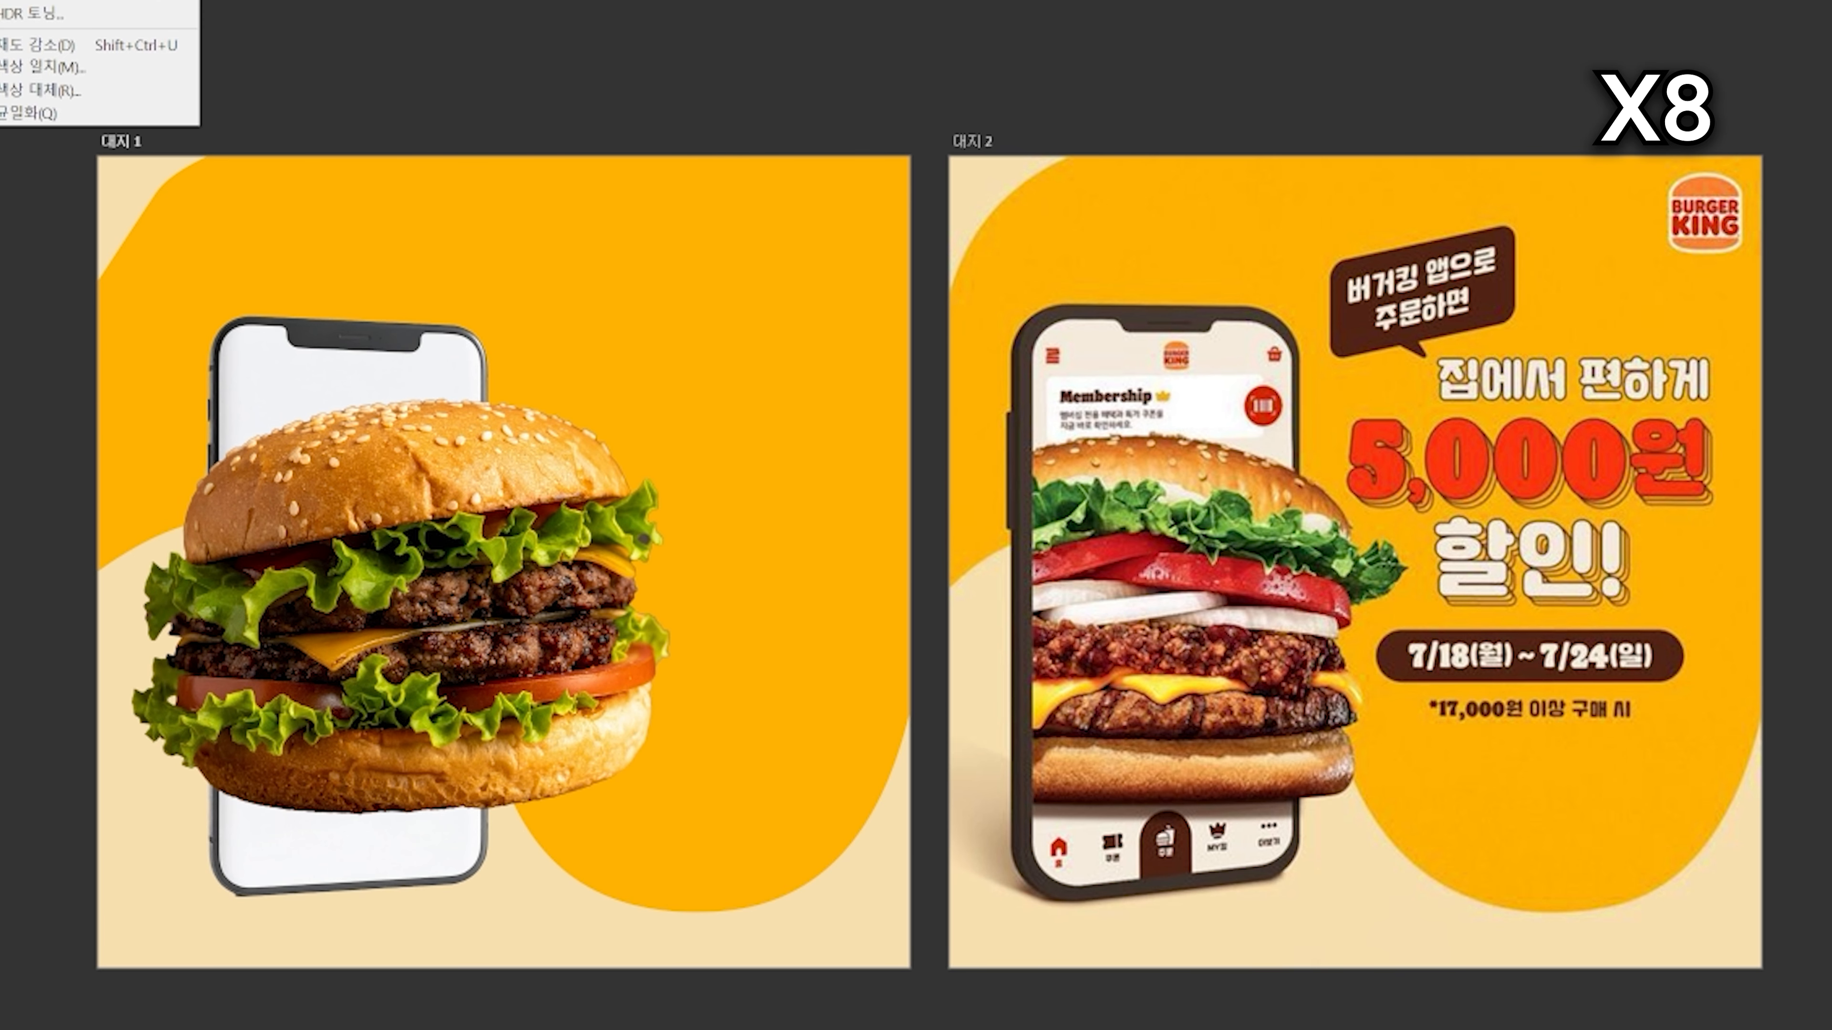
{"action": "key", "text": "ctrl+m"}
{"action": "left_click_drag", "start_coordinate": [1435, 353], "coordinate": [1454, 364]}
{"action": "key", "text": "Return"}
Step: Boost the hamburger's colours with Vibrance +13 and Saturation +30
{"action": "left_click_drag", "start_coordinate": [1259, 136], "coordinate": [1276, 136]}
{"action": "left_click_drag", "start_coordinate": [1260, 205], "coordinate": [1297, 206]}
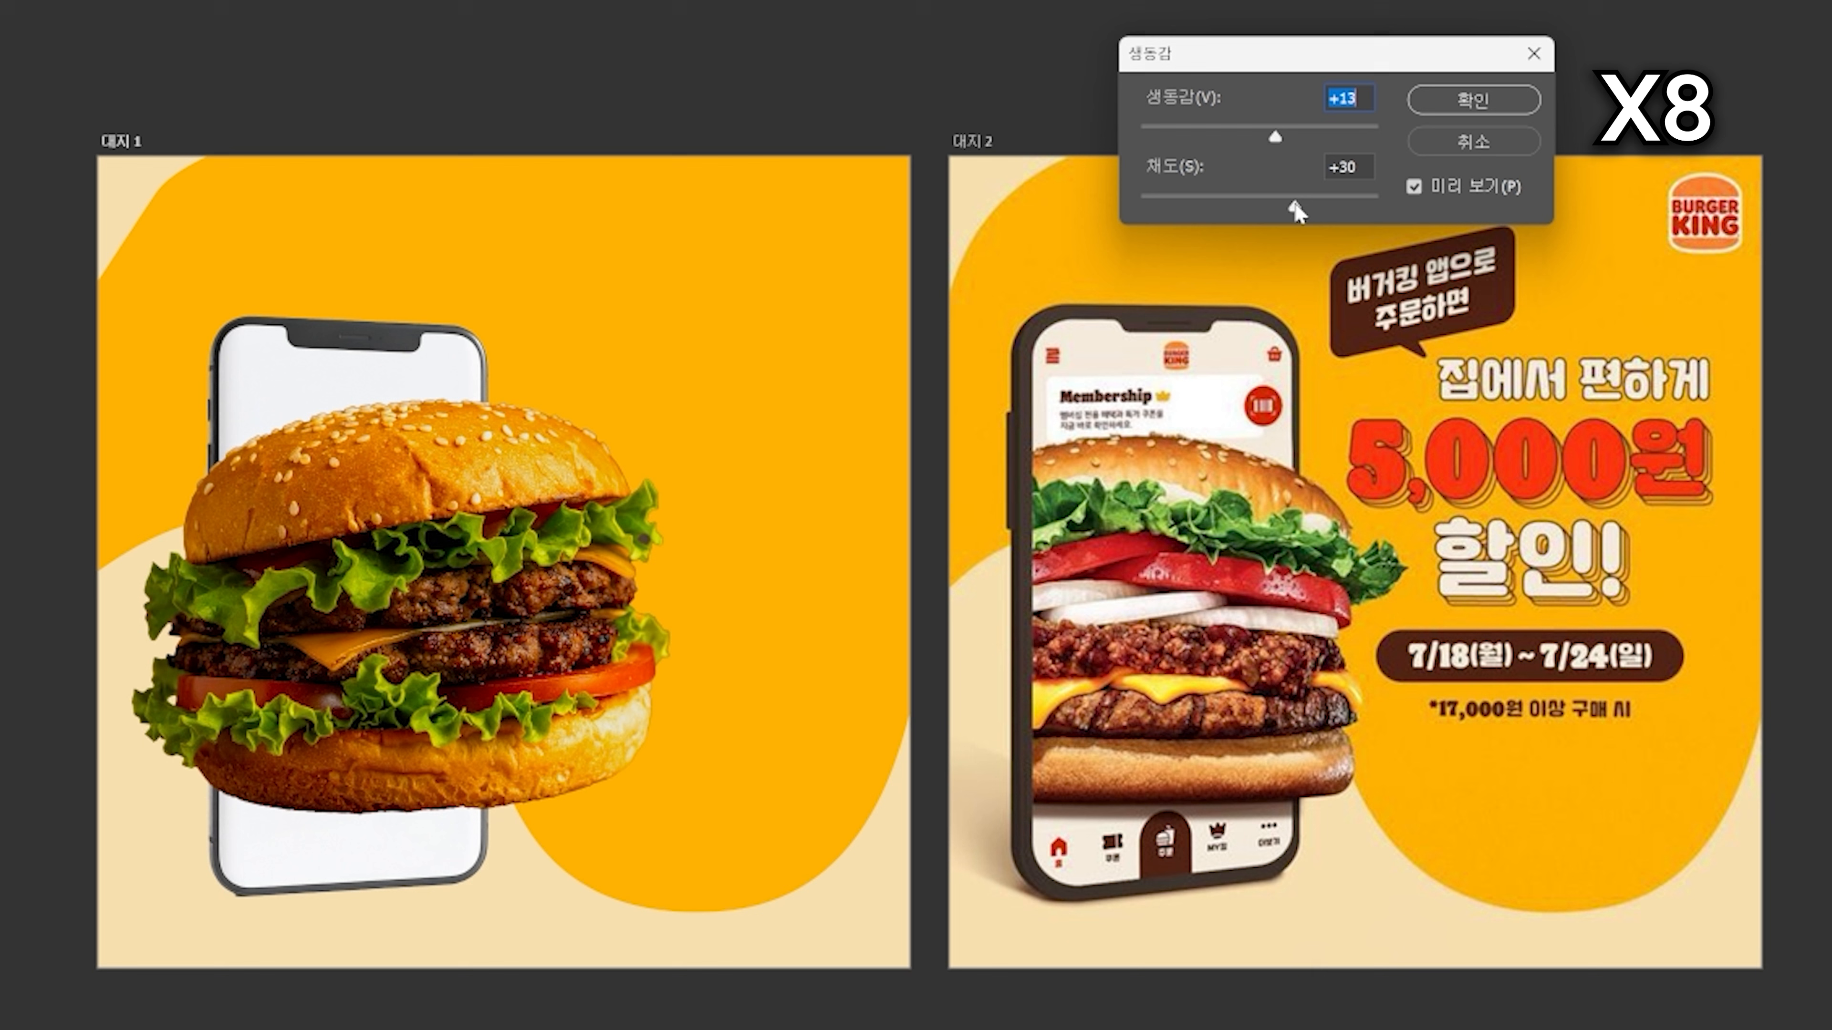
{"action": "key", "text": "Return"}
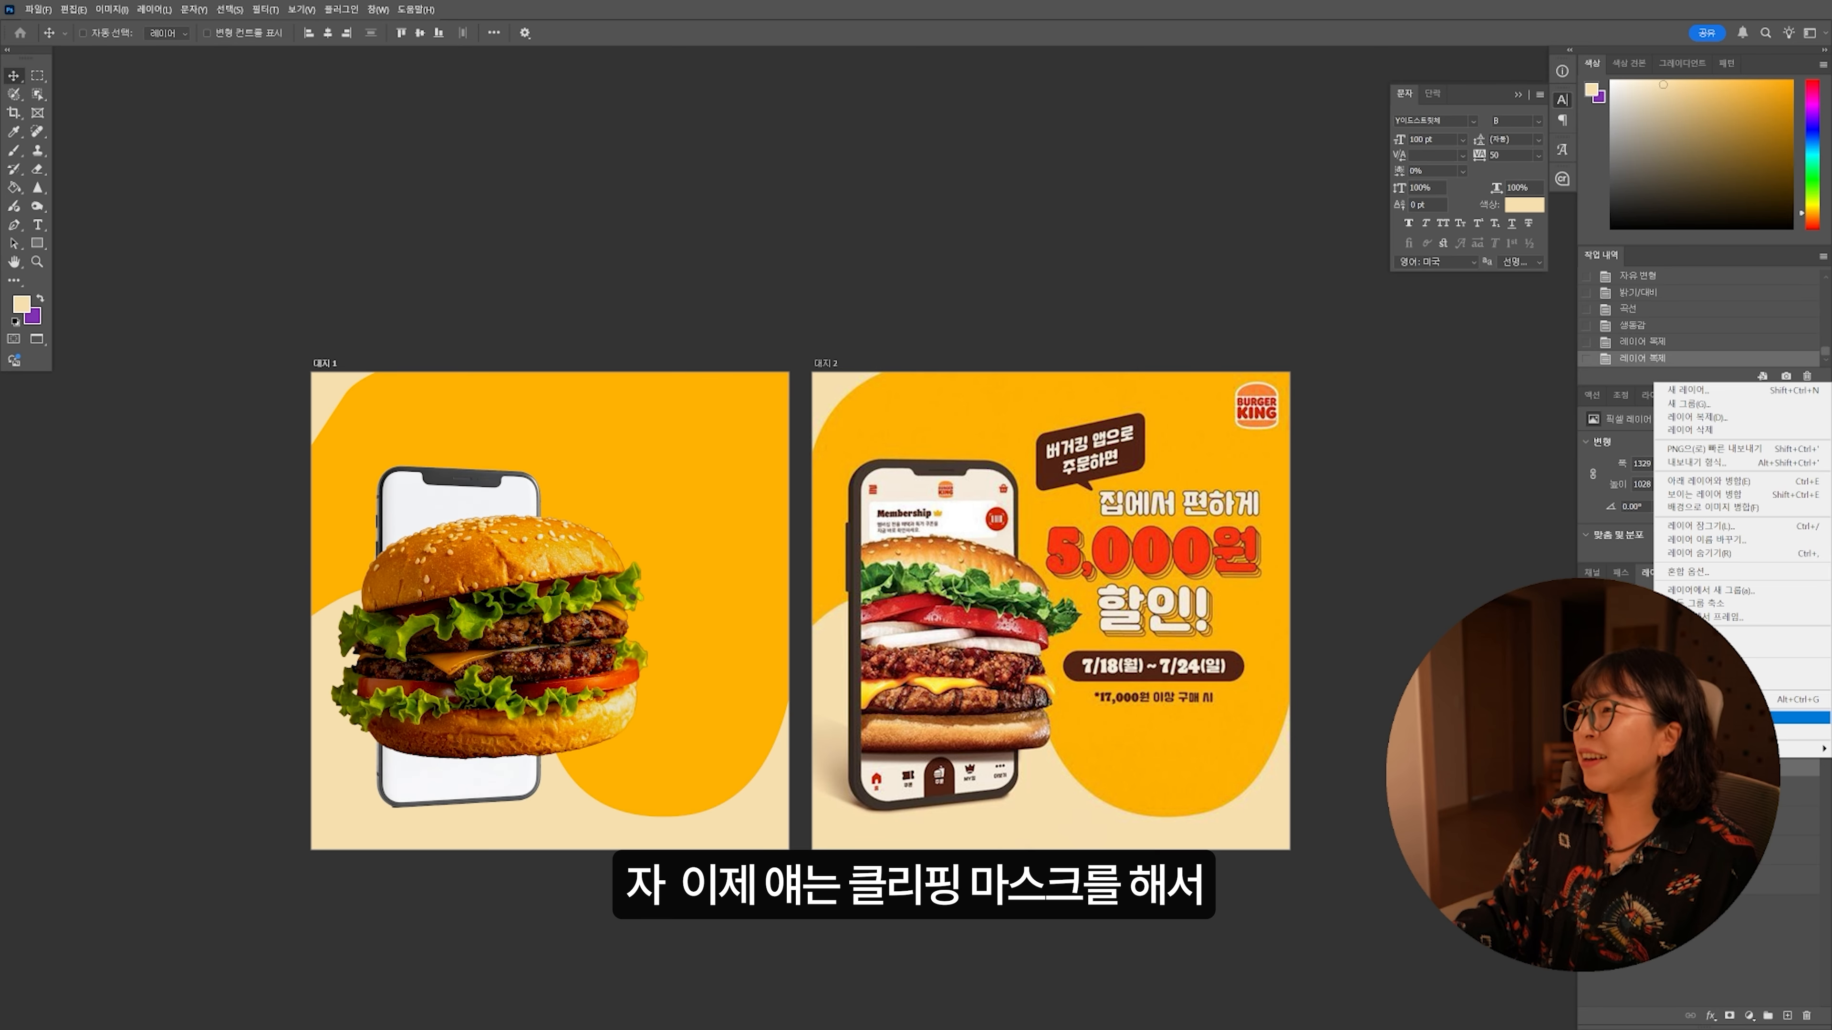
Step: Create a clipping mask for the hamburger copy and delete everything outside the phone's white screen so the burger is confined to it
{"action": "left_click", "coordinate": [1803, 699]}
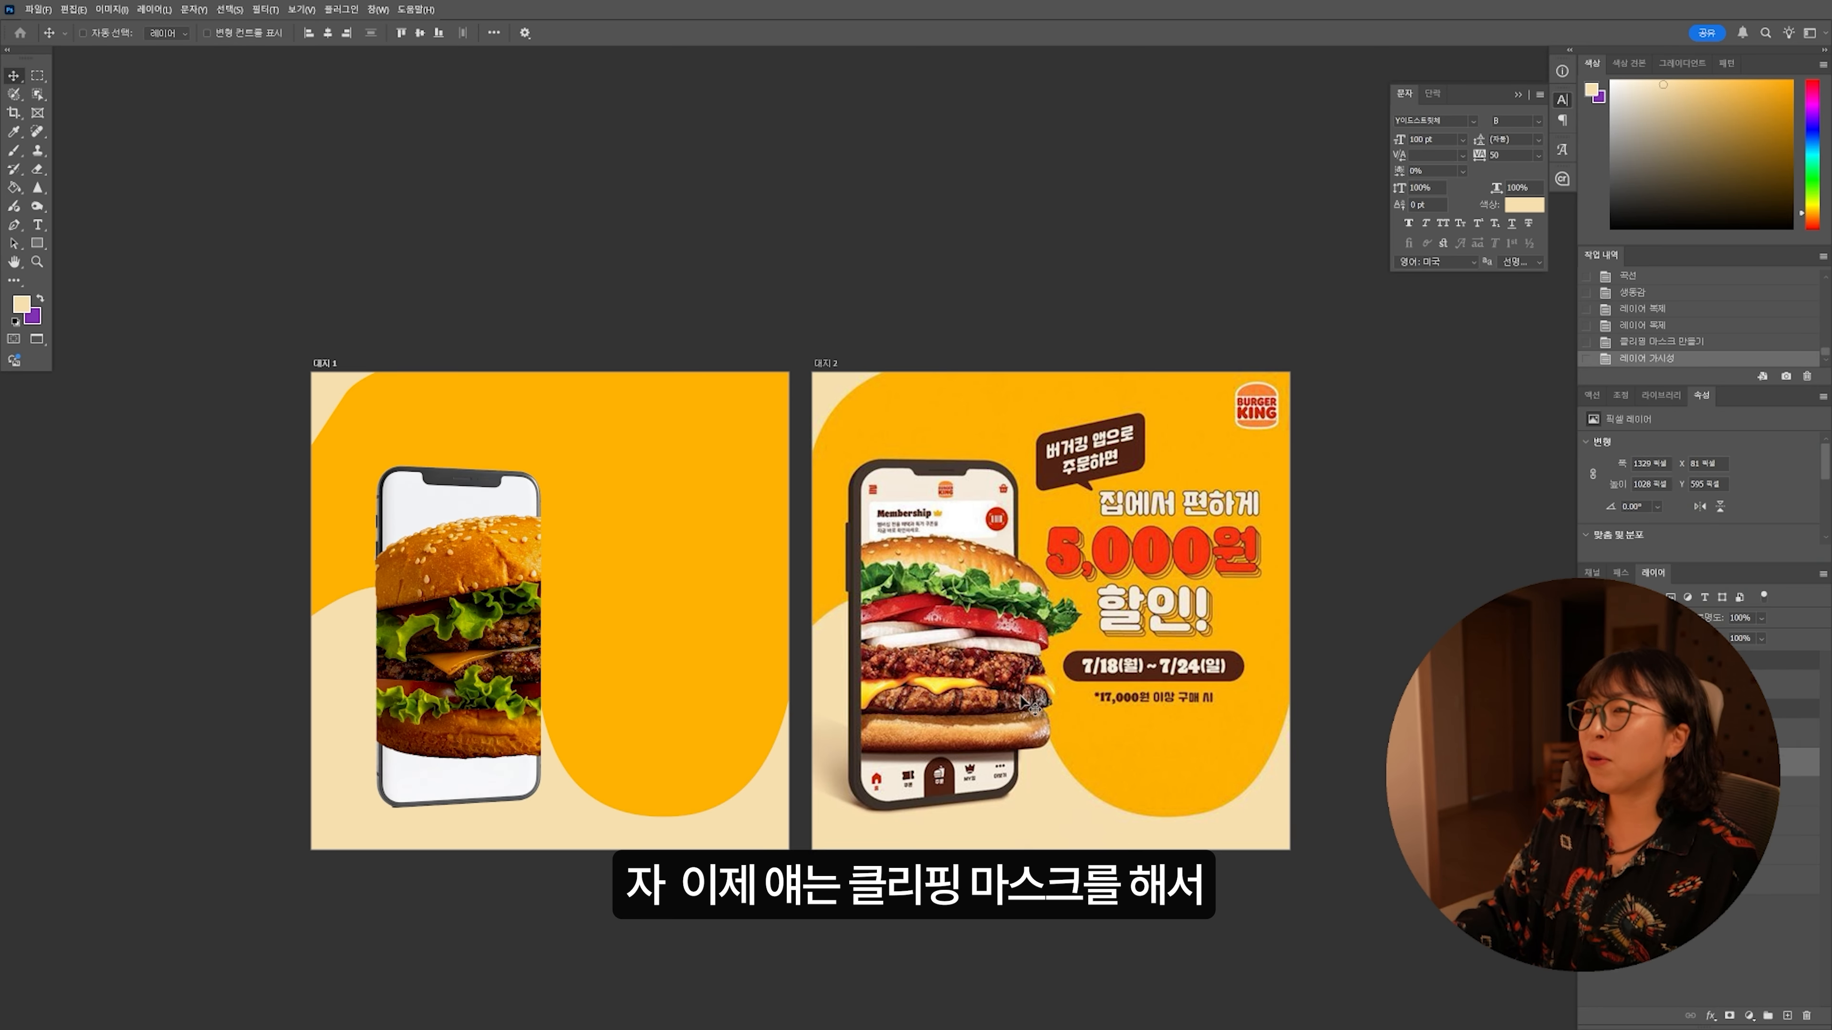
{"action": "left_click", "coordinate": [1591, 732]}
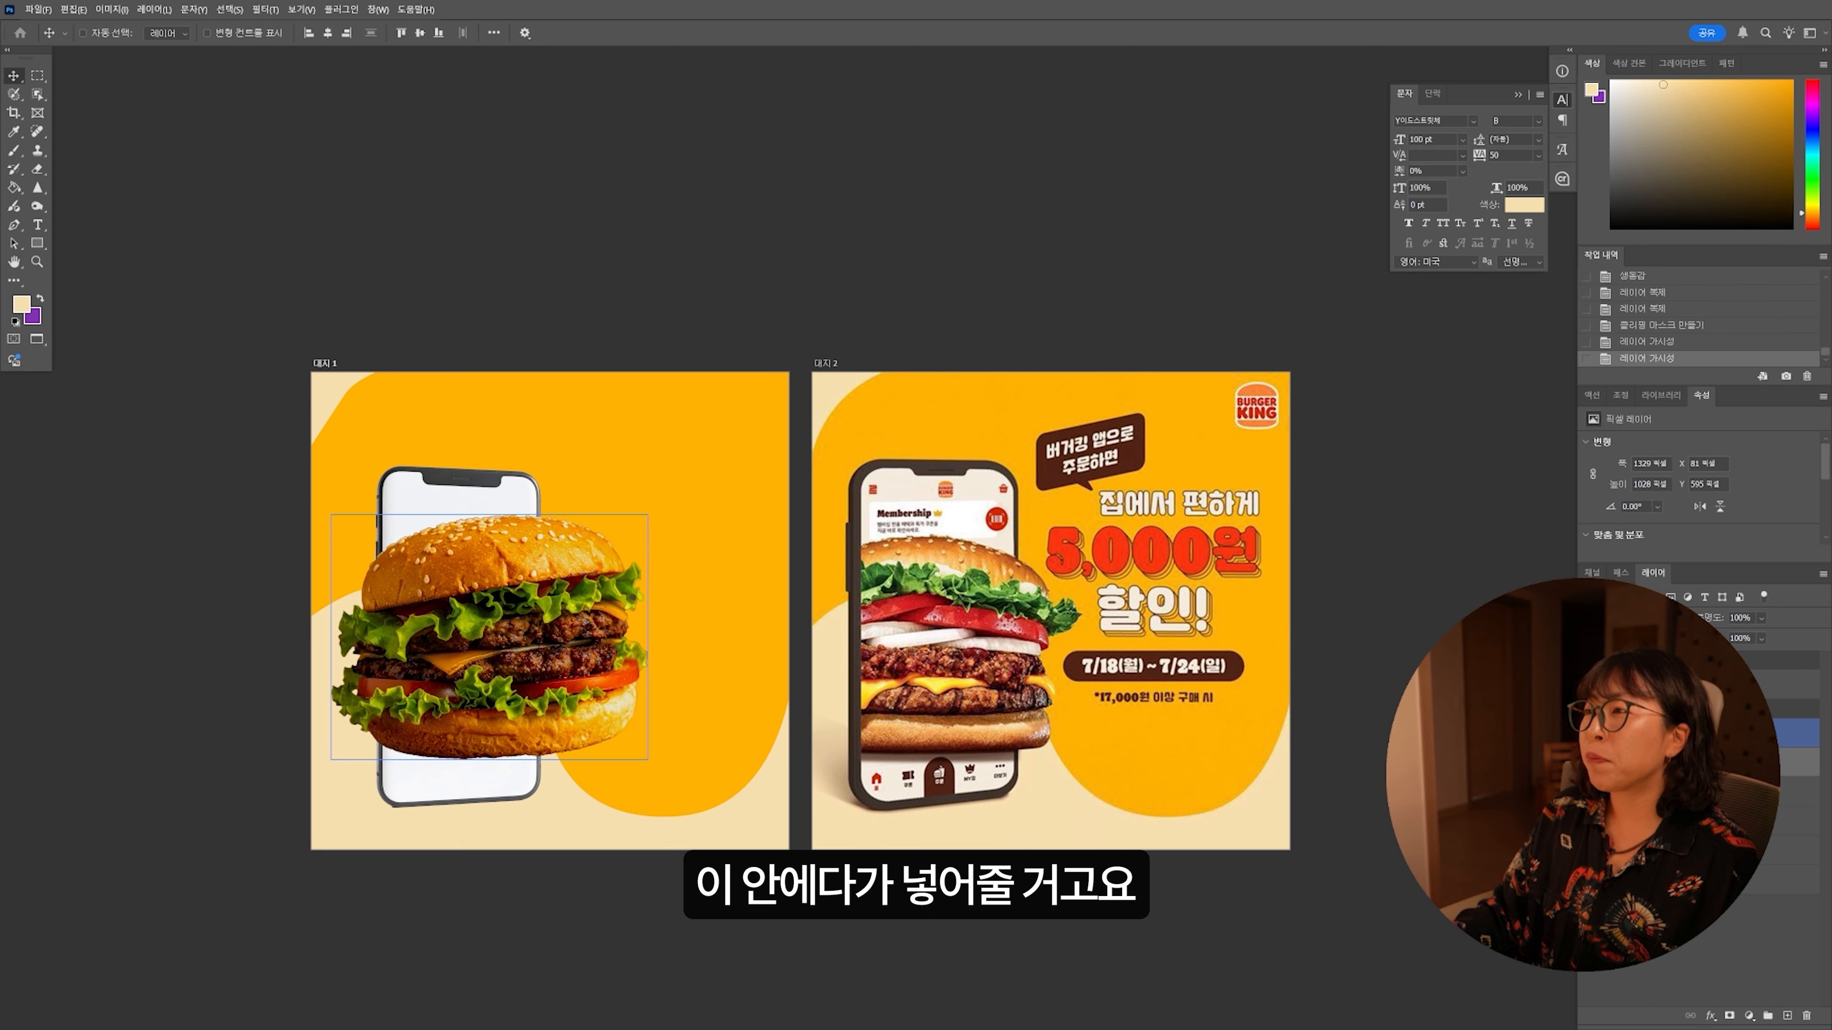
{"action": "key", "text": "ctrl+d"}
{"action": "key", "text": "ctrl+plus"}
{"action": "left_click", "coordinate": [1591, 732]}
{"action": "key", "text": "w"}
{"action": "left_click", "coordinate": [496, 370]}
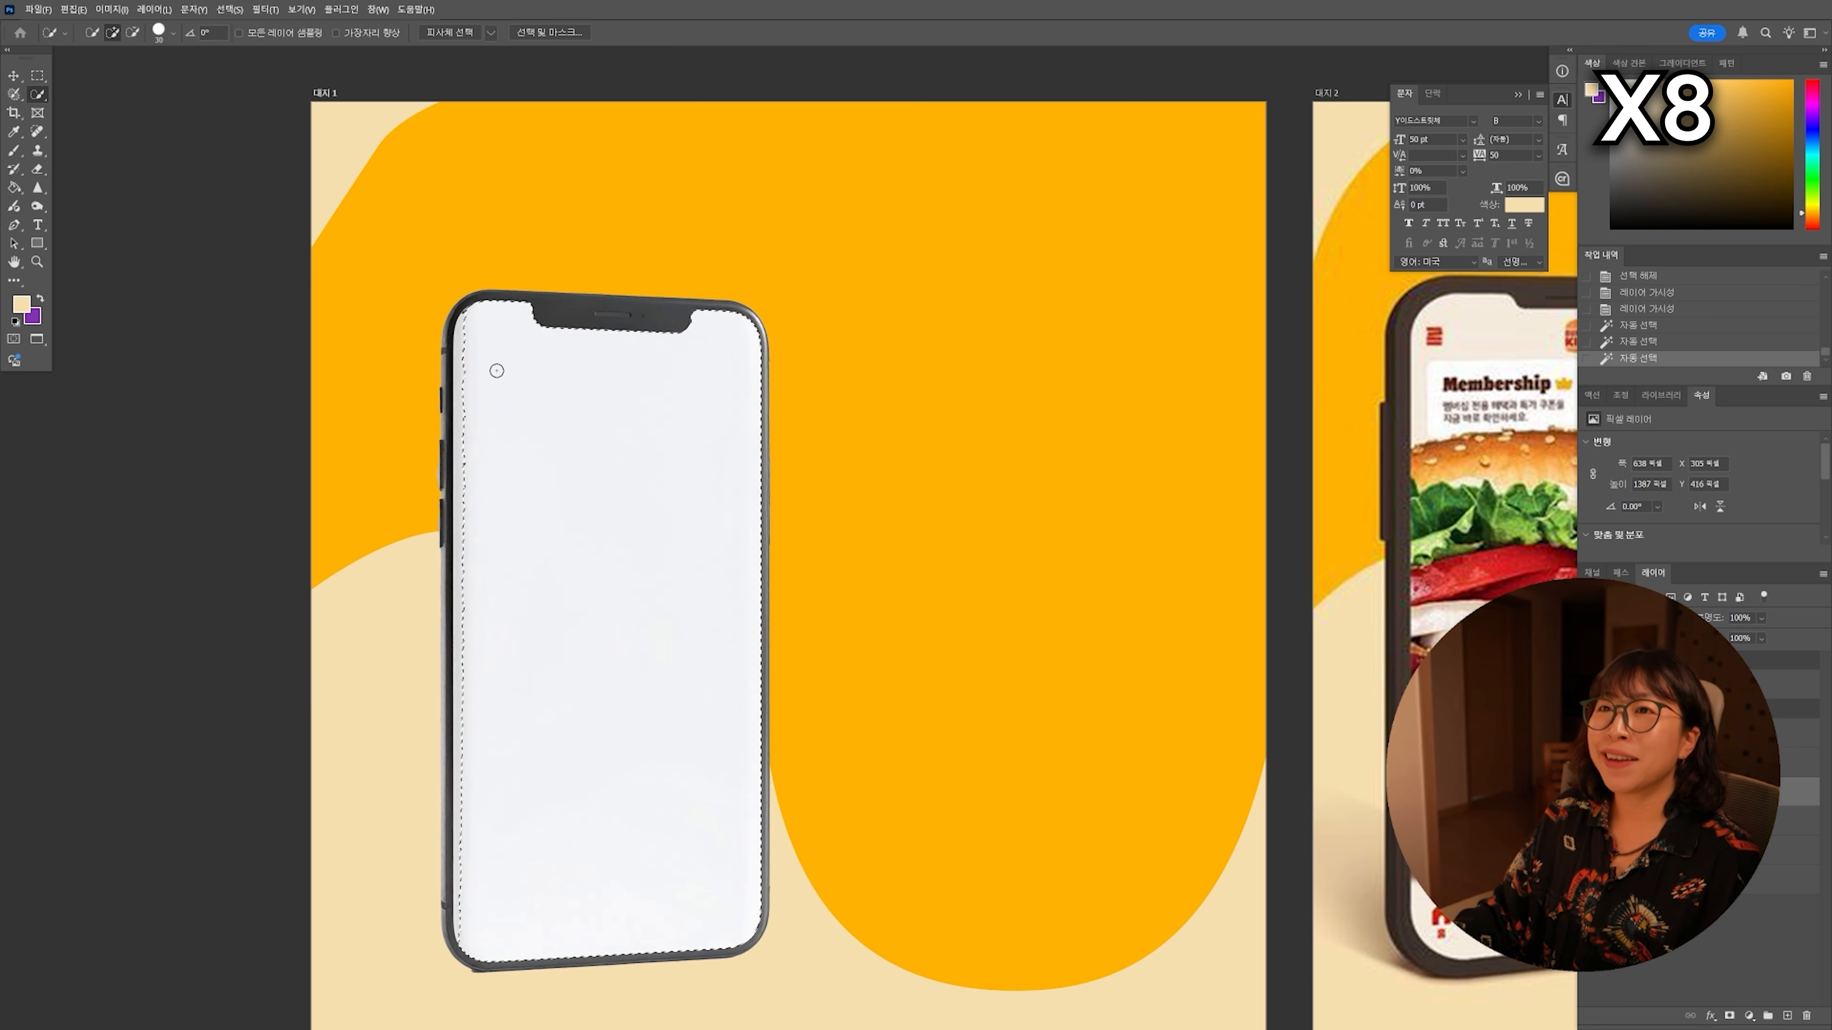
{"action": "left_click", "coordinate": [662, 716], "text": "alt"}
{"action": "key", "text": "ctrl+shift+i"}
{"action": "key", "text": "Delete"}
{"action": "key", "text": "ctrl+d"}
Step: Show the trimmed hamburger copy so the burger protrudes beyond the phone's right edge
{"action": "left_click", "coordinate": [1590, 732]}
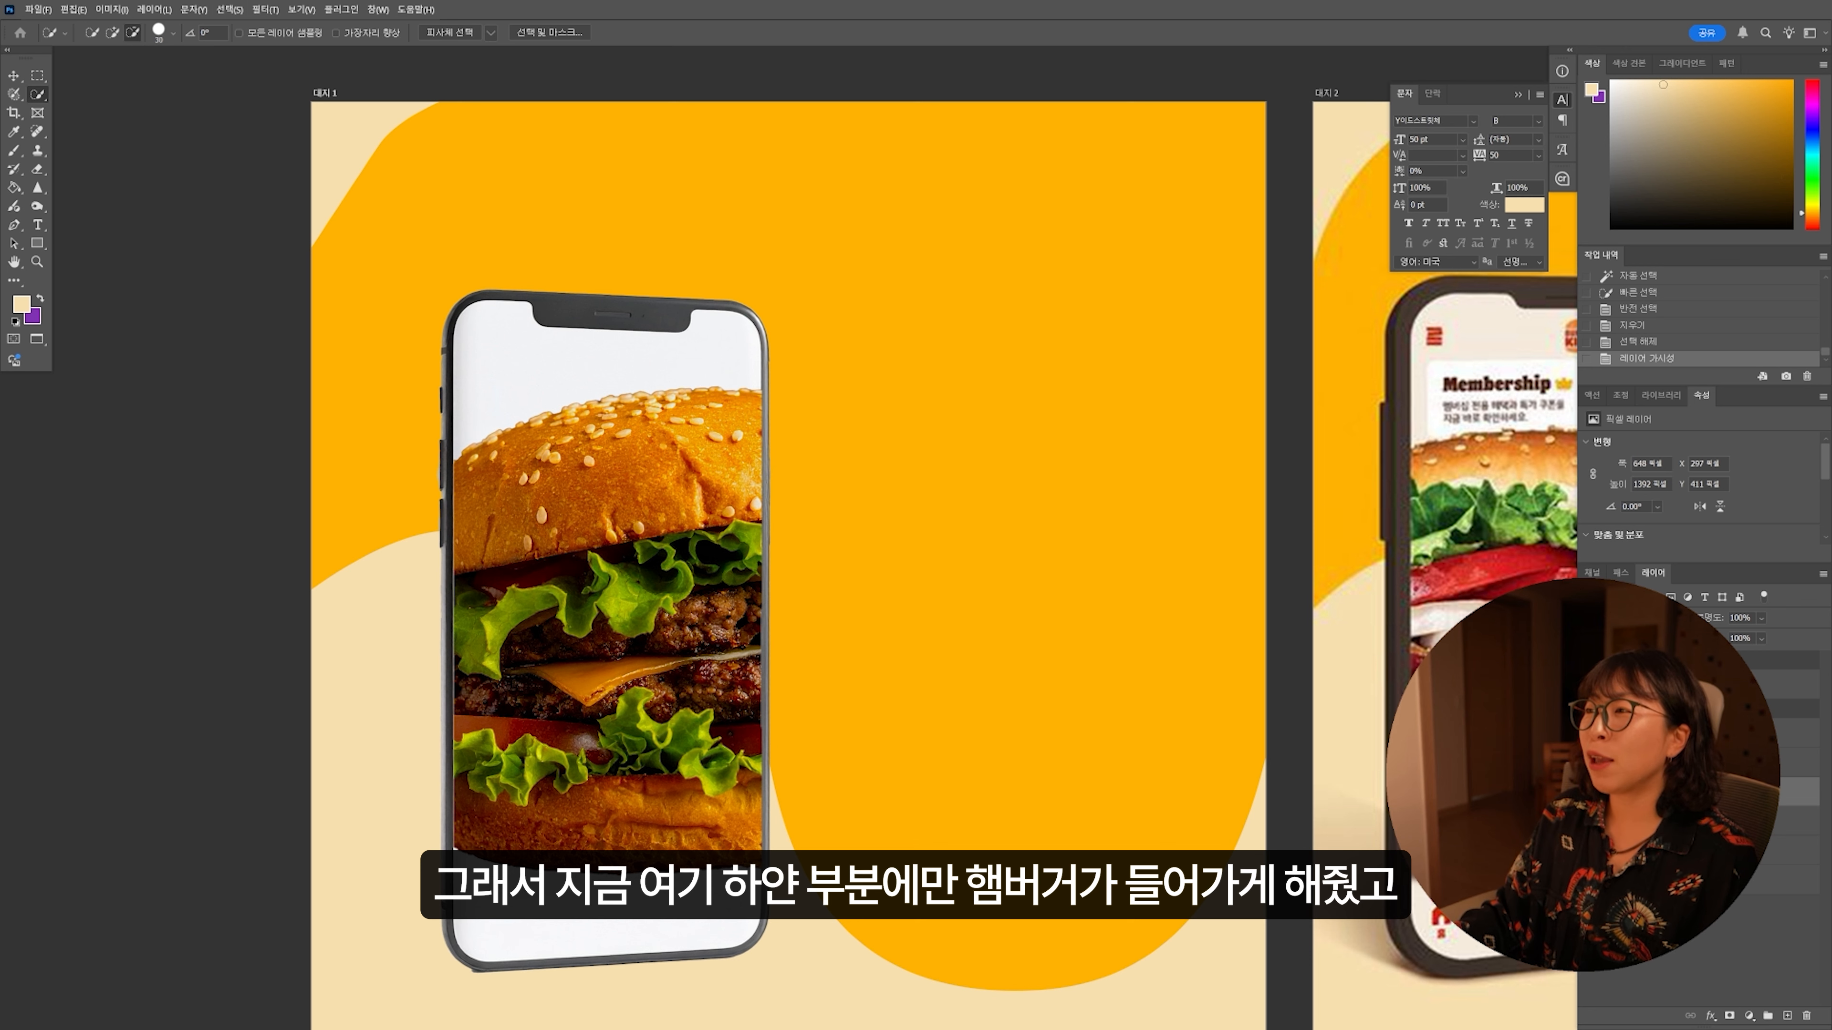
{"action": "left_click", "coordinate": [1590, 732]}
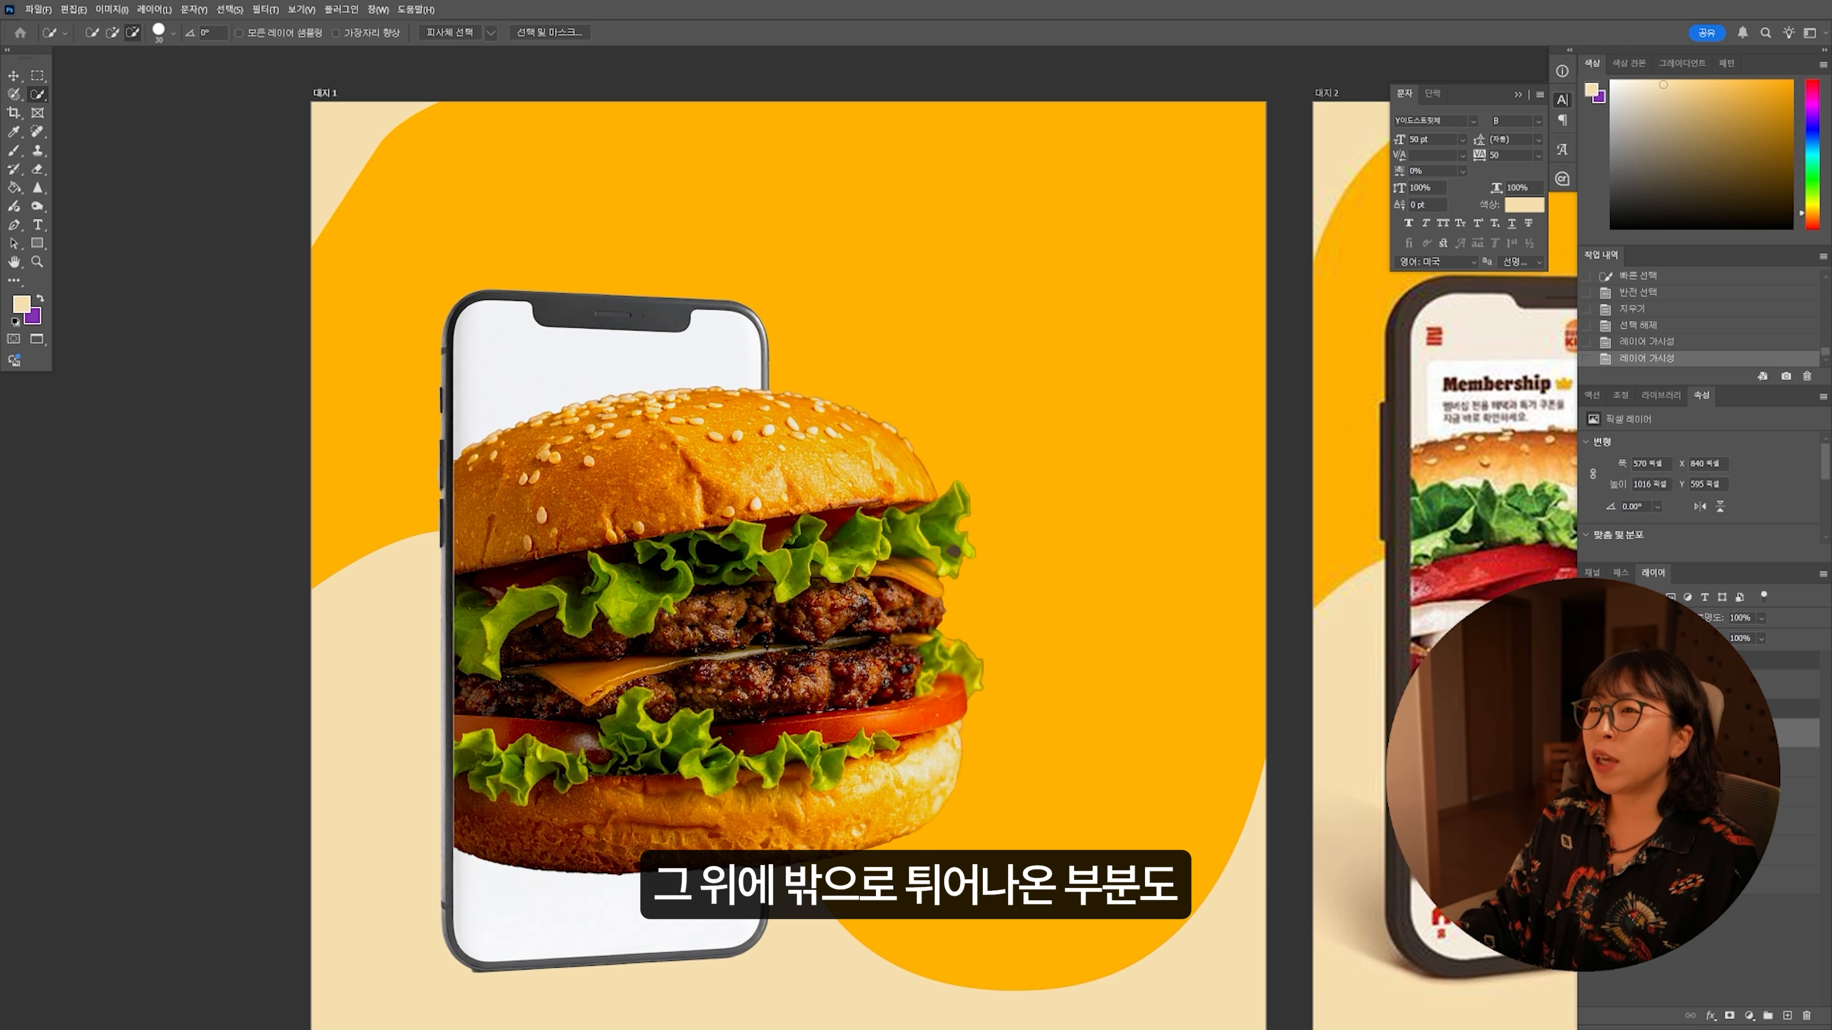
{"action": "left_click", "coordinate": [988, 664], "text": "alt"}
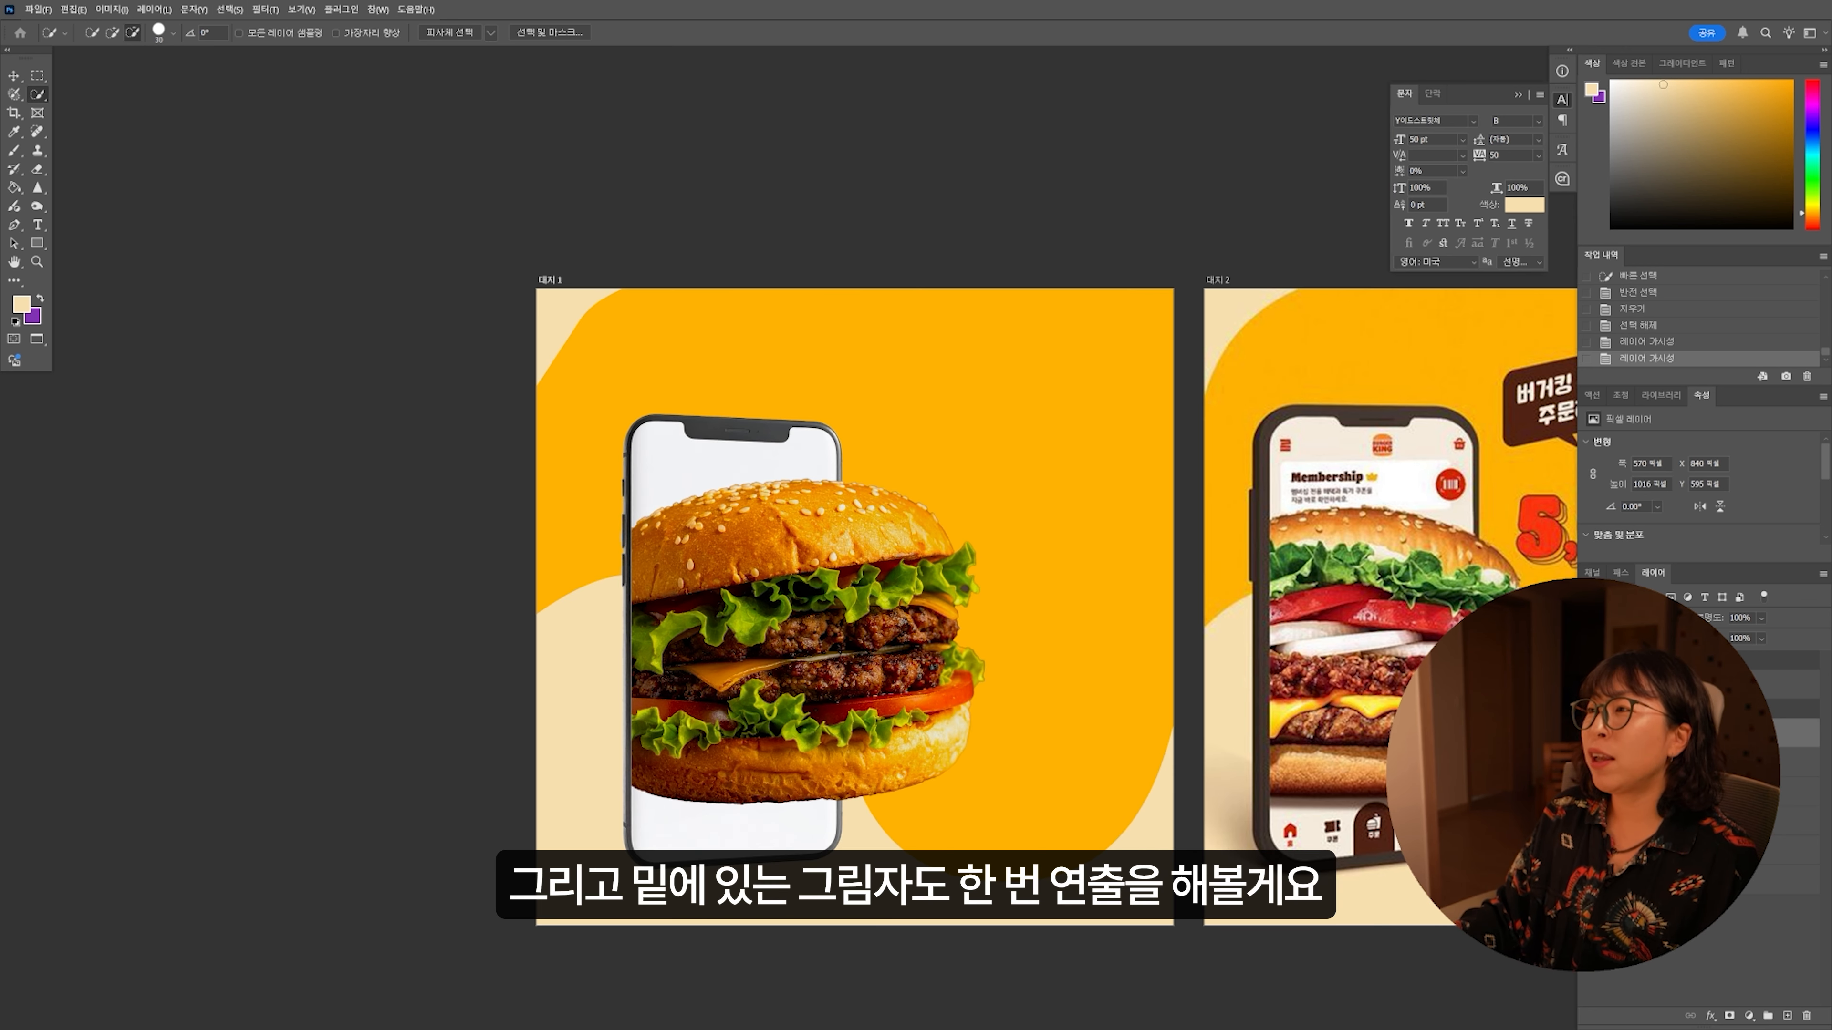
Step: Draw a flat dark brown ellipse about 1226 × 229 px across the hamburger's lower bun as the shadow shape
{"action": "left_click", "coordinate": [37, 76]}
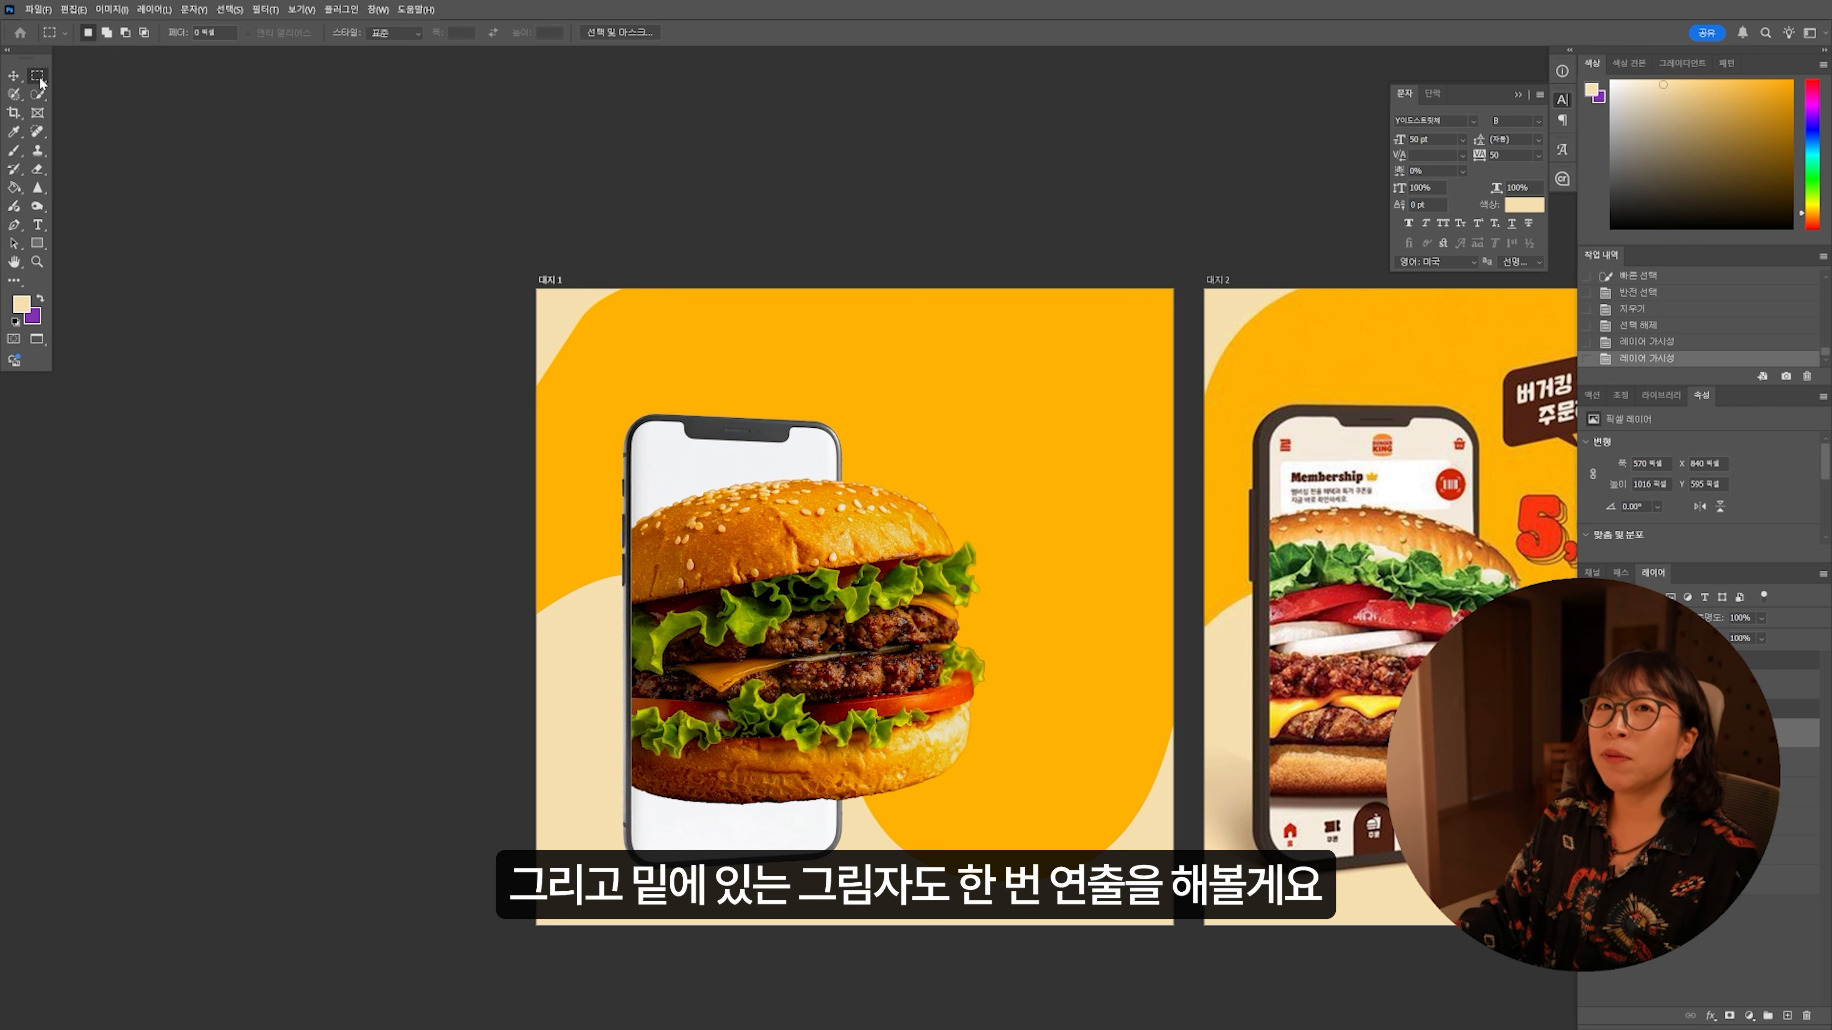
{"action": "right_click", "coordinate": [37, 242]}
{"action": "left_click", "coordinate": [86, 260]}
{"action": "left_click_drag", "start_coordinate": [606, 714], "coordinate": [996, 787]}
{"action": "left_click_drag", "start_coordinate": [800, 714], "coordinate": [801, 732]}
{"action": "left_click", "coordinate": [162, 33]}
{"action": "left_click", "coordinate": [249, 60]}
{"action": "left_click", "coordinate": [1580, 292]}
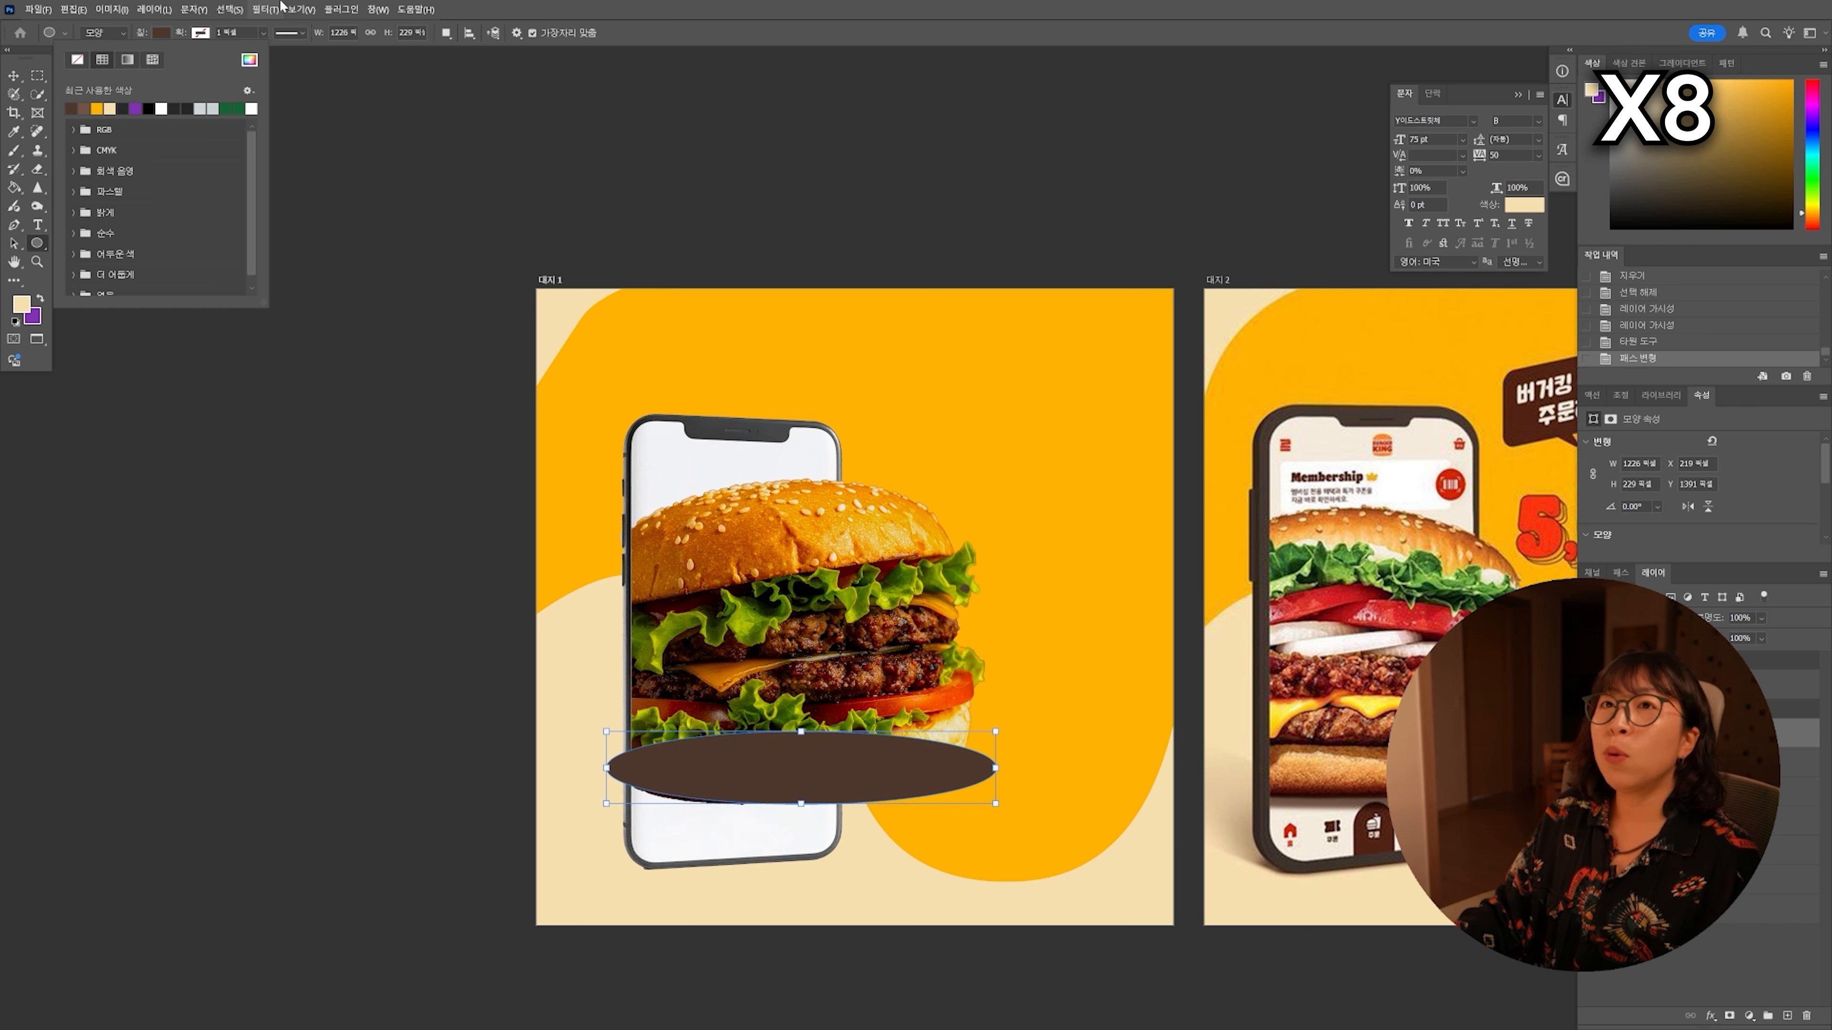
Step: Soften the brown ellipse with a Gaussian Blur smart filter and move it slightly down over the bun's base
{"action": "left_click", "coordinate": [267, 10]}
{"action": "left_click", "coordinate": [469, 339]}
{"action": "left_click_drag", "start_coordinate": [1038, 241], "coordinate": [1192, 249]}
{"action": "left_click_drag", "start_coordinate": [1182, 469], "coordinate": [1164, 469]}
{"action": "left_click", "coordinate": [1284, 276]}
{"action": "left_click", "coordinate": [16, 76]}
{"action": "left_click_drag", "start_coordinate": [801, 768], "coordinate": [787, 793]}
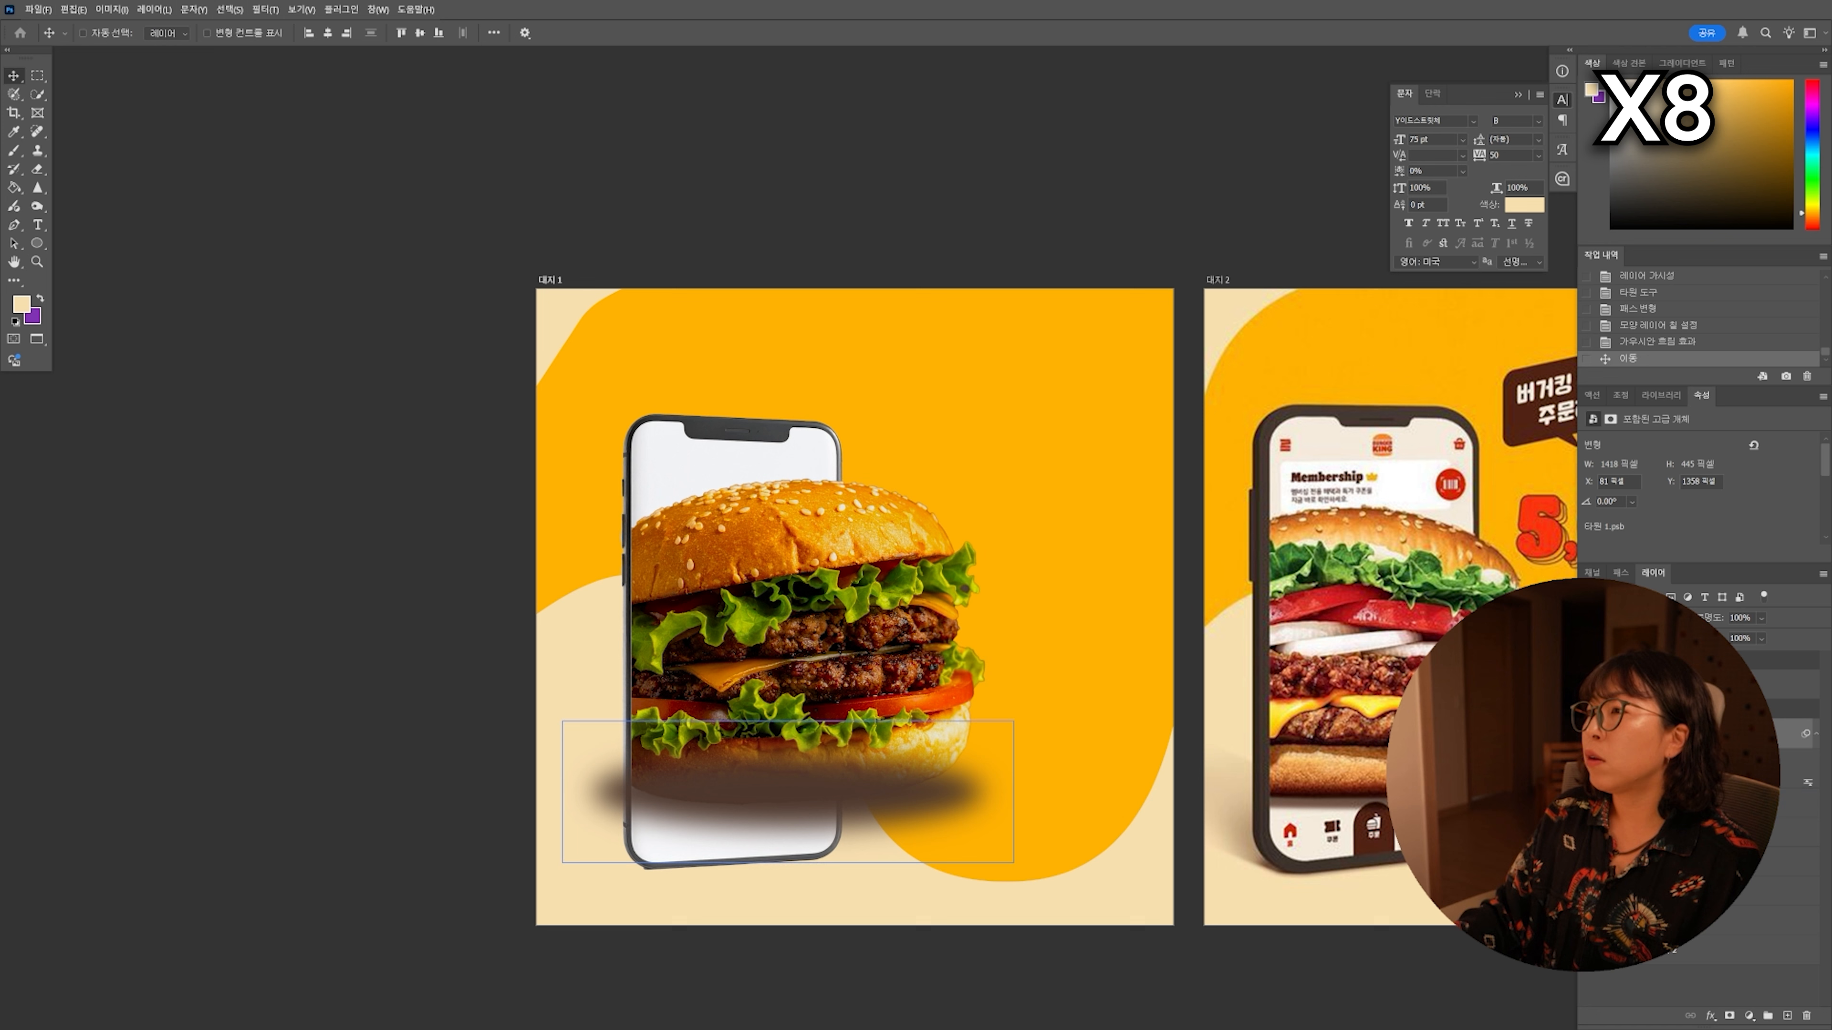
Step: Readjust the shadow ellipse's Gaussian Blur radius and lower its layer opacity to 39%
{"action": "double_click", "coordinate": [1658, 783]}
{"action": "left_click_drag", "start_coordinate": [1182, 469], "coordinate": [1165, 469]}
{"action": "left_click", "coordinate": [1286, 275]}
{"action": "left_click_drag", "start_coordinate": [1713, 618], "coordinate": [1669, 617]}
Step: Send the shadow behind the hamburger and scale it down to fit beneath the bun
{"action": "key", "text": "ctrl+["}
{"action": "key", "text": "ctrl+t"}
{"action": "left_click_drag", "start_coordinate": [983, 828], "coordinate": [907, 811]}
{"action": "key", "text": "Return"}
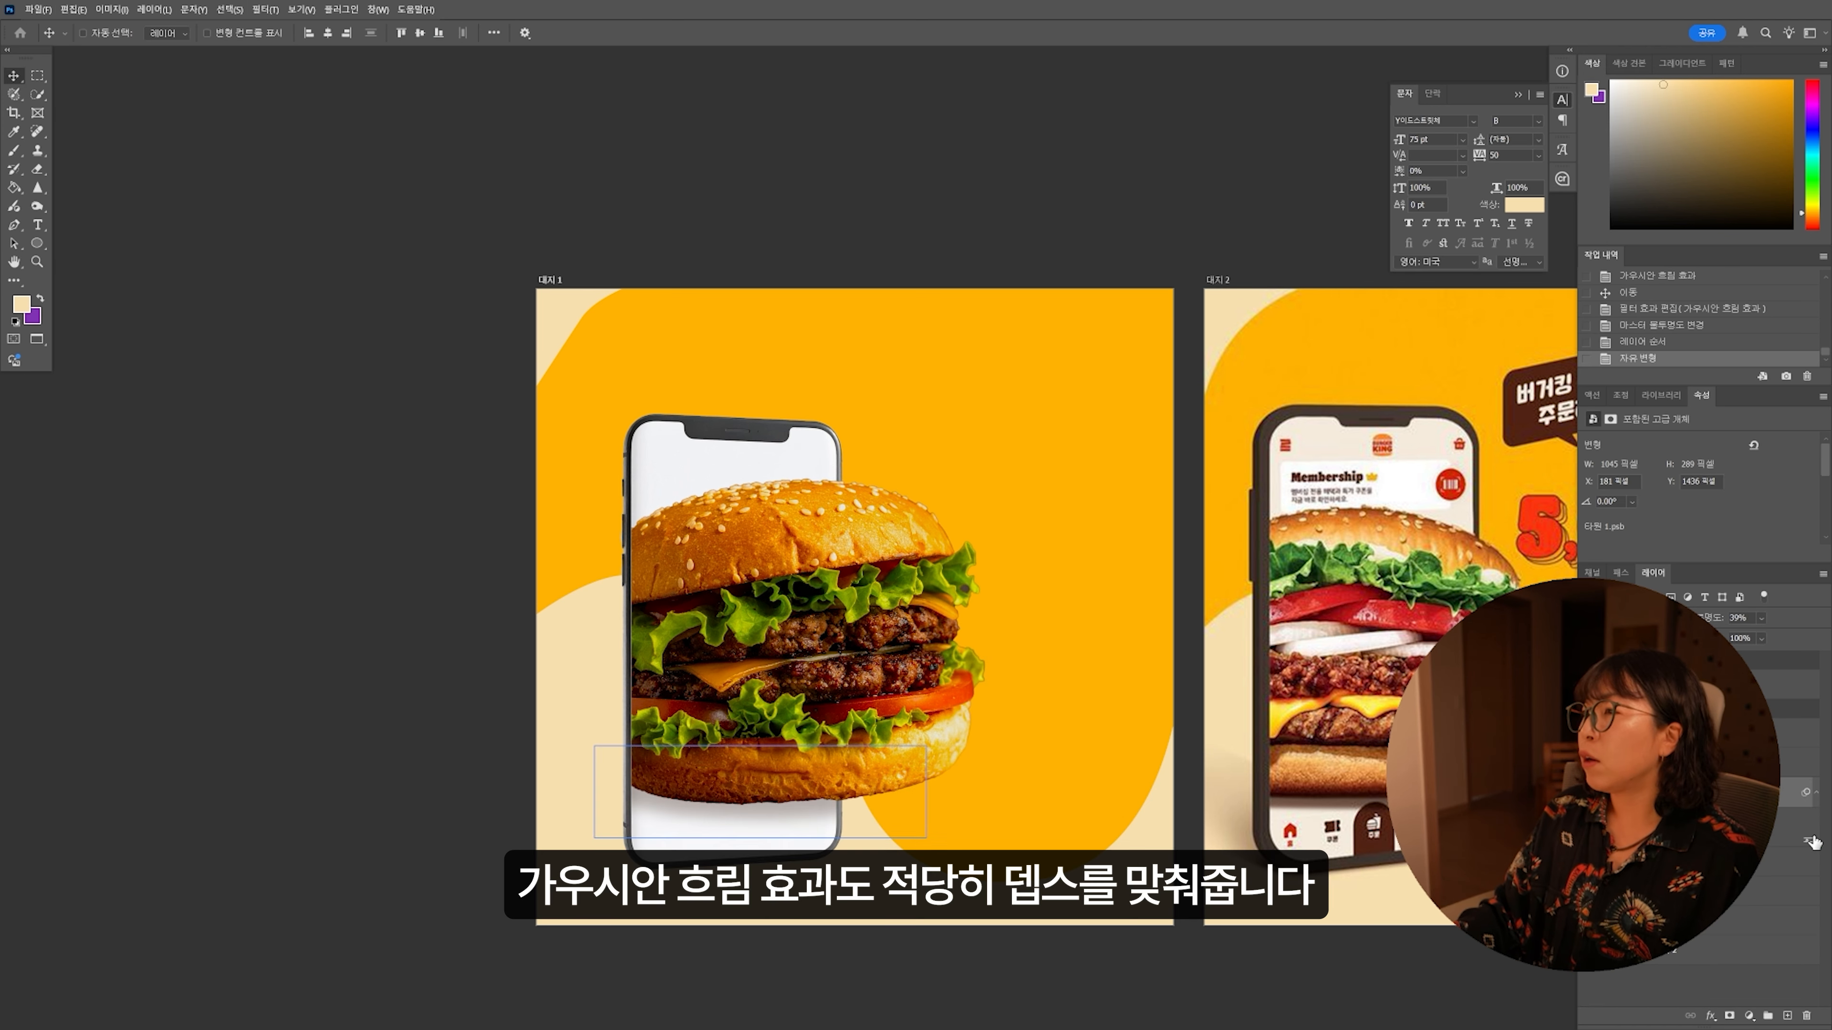
Step: Set the shadow's Gaussian Blur radius to 9.6 px and pick the more saturated brown #633924 as the shape fill
{"action": "double_click", "coordinate": [1659, 840]}
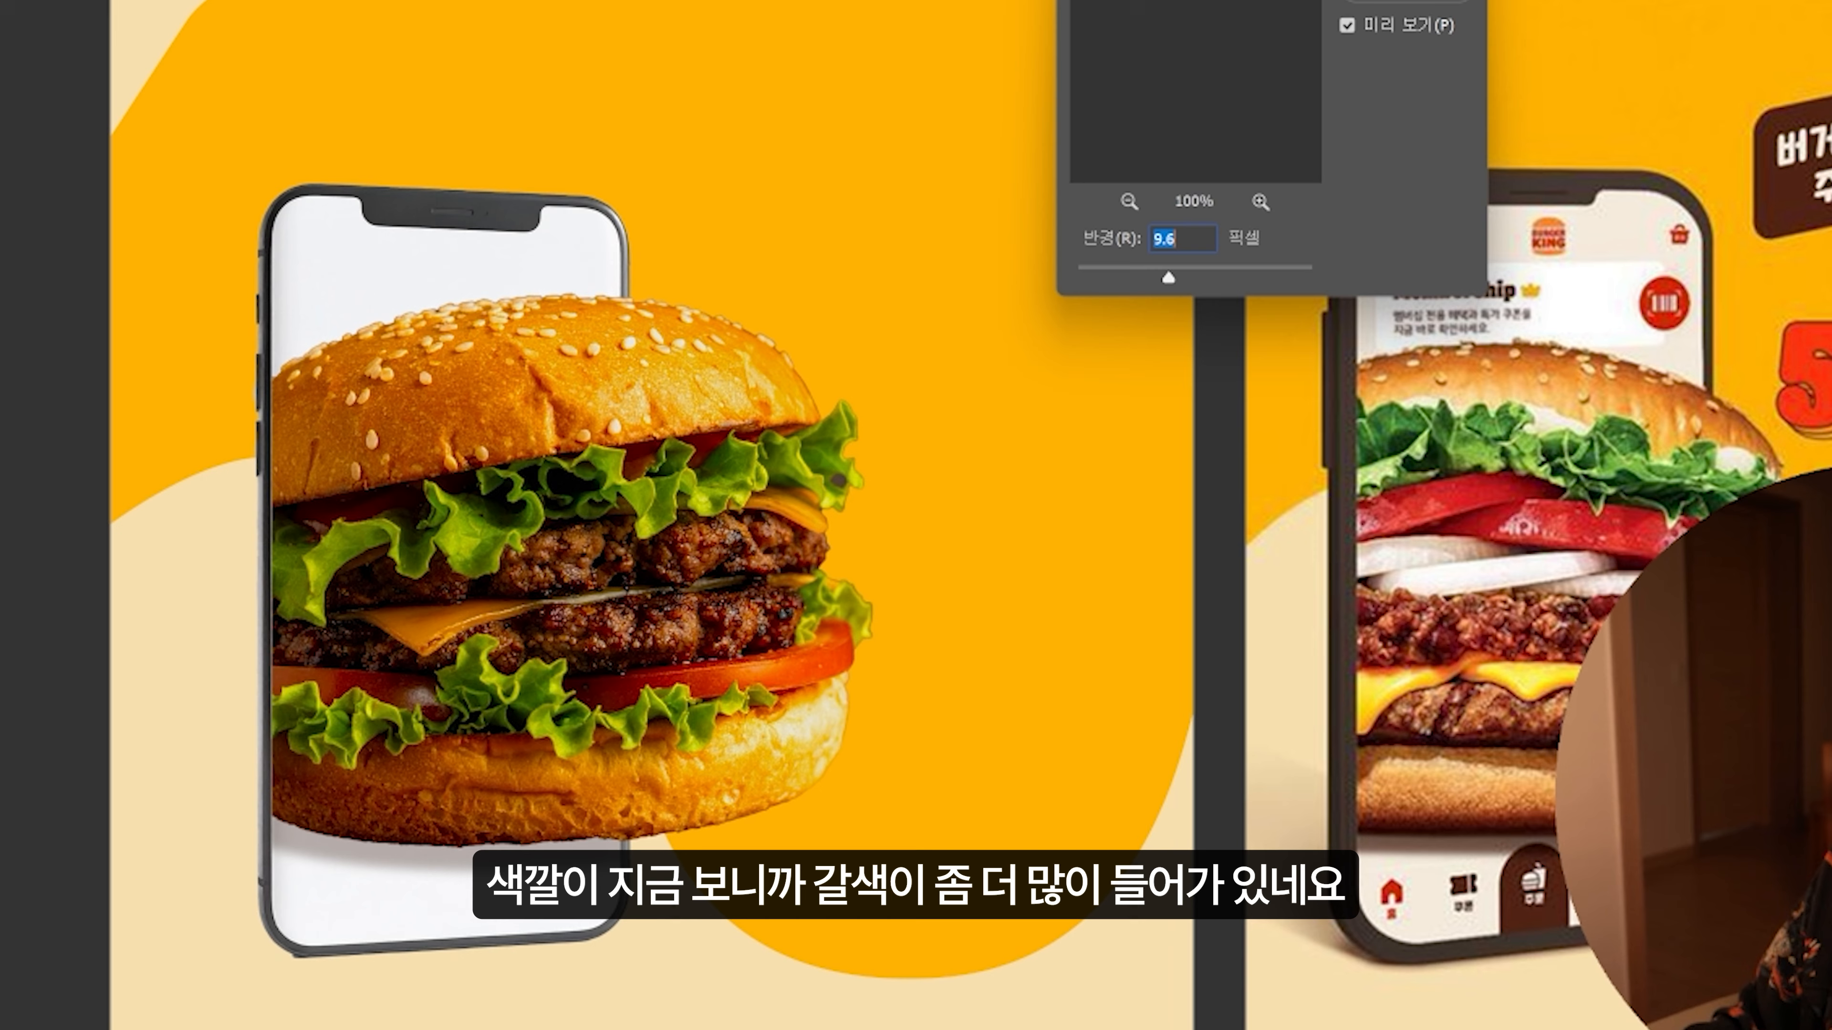
{"action": "key", "text": "Return"}
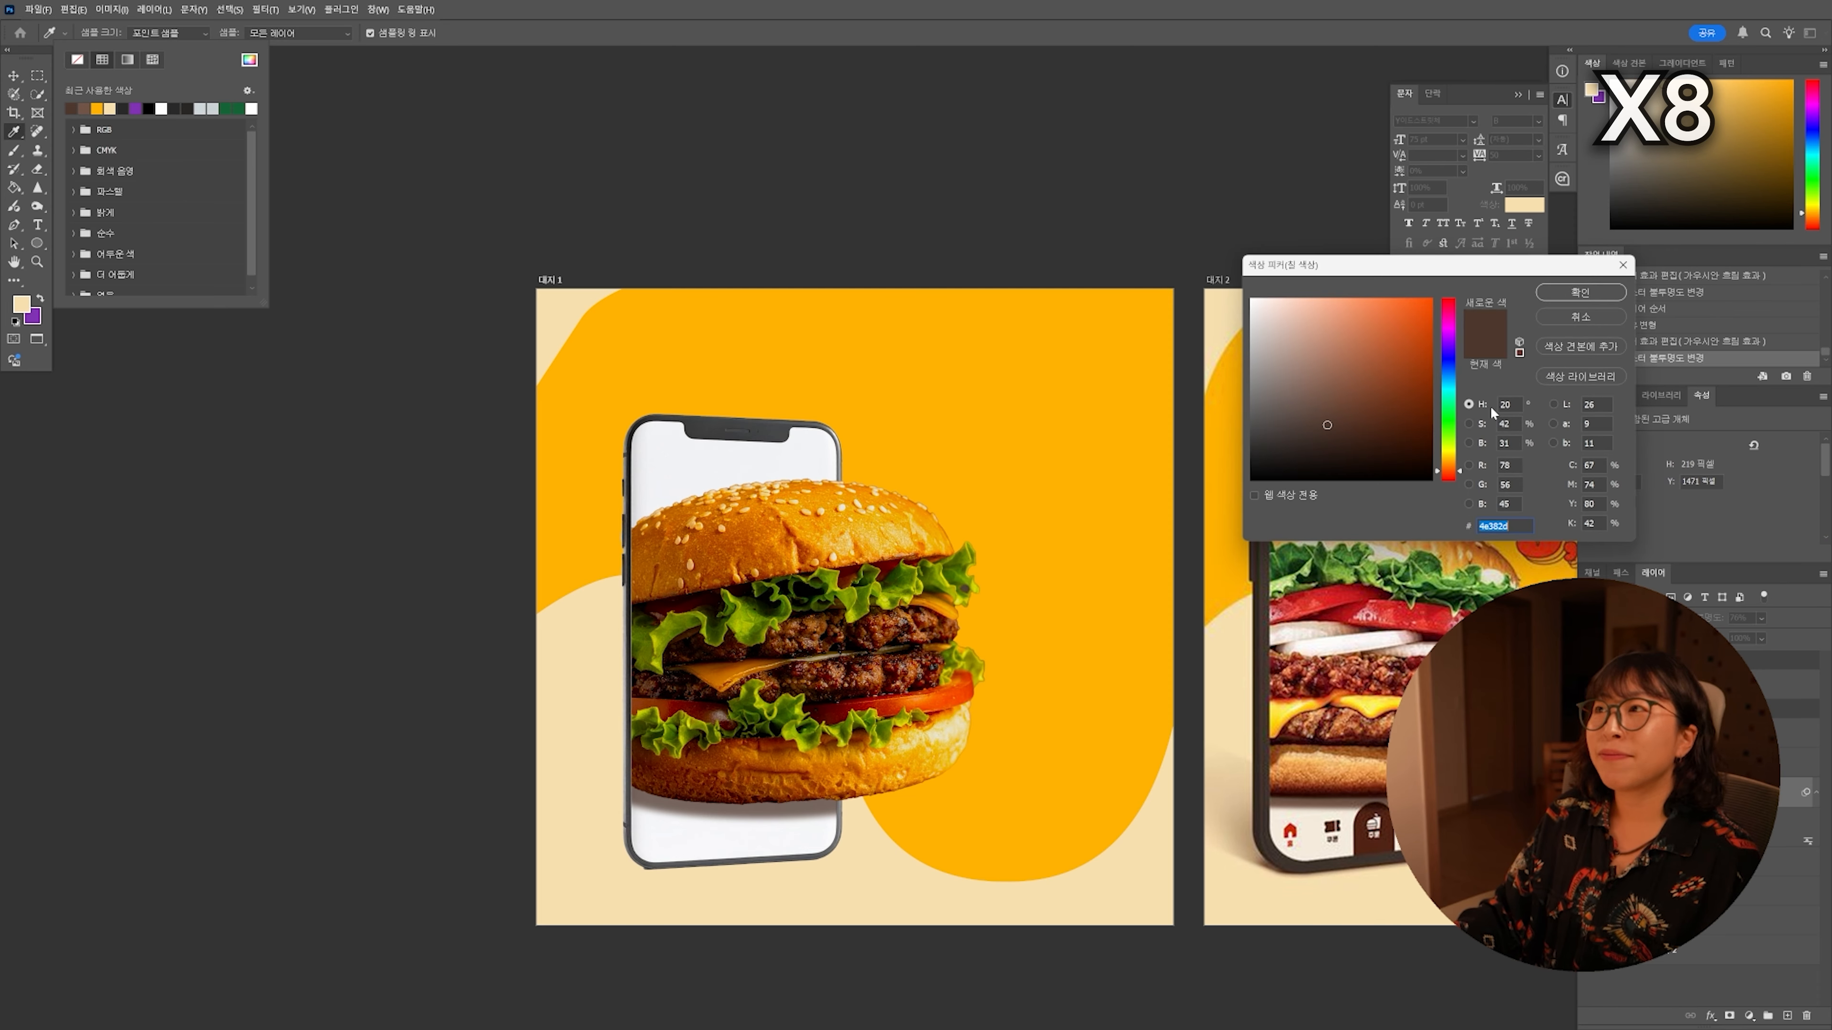
{"action": "left_click", "coordinate": [1365, 405]}
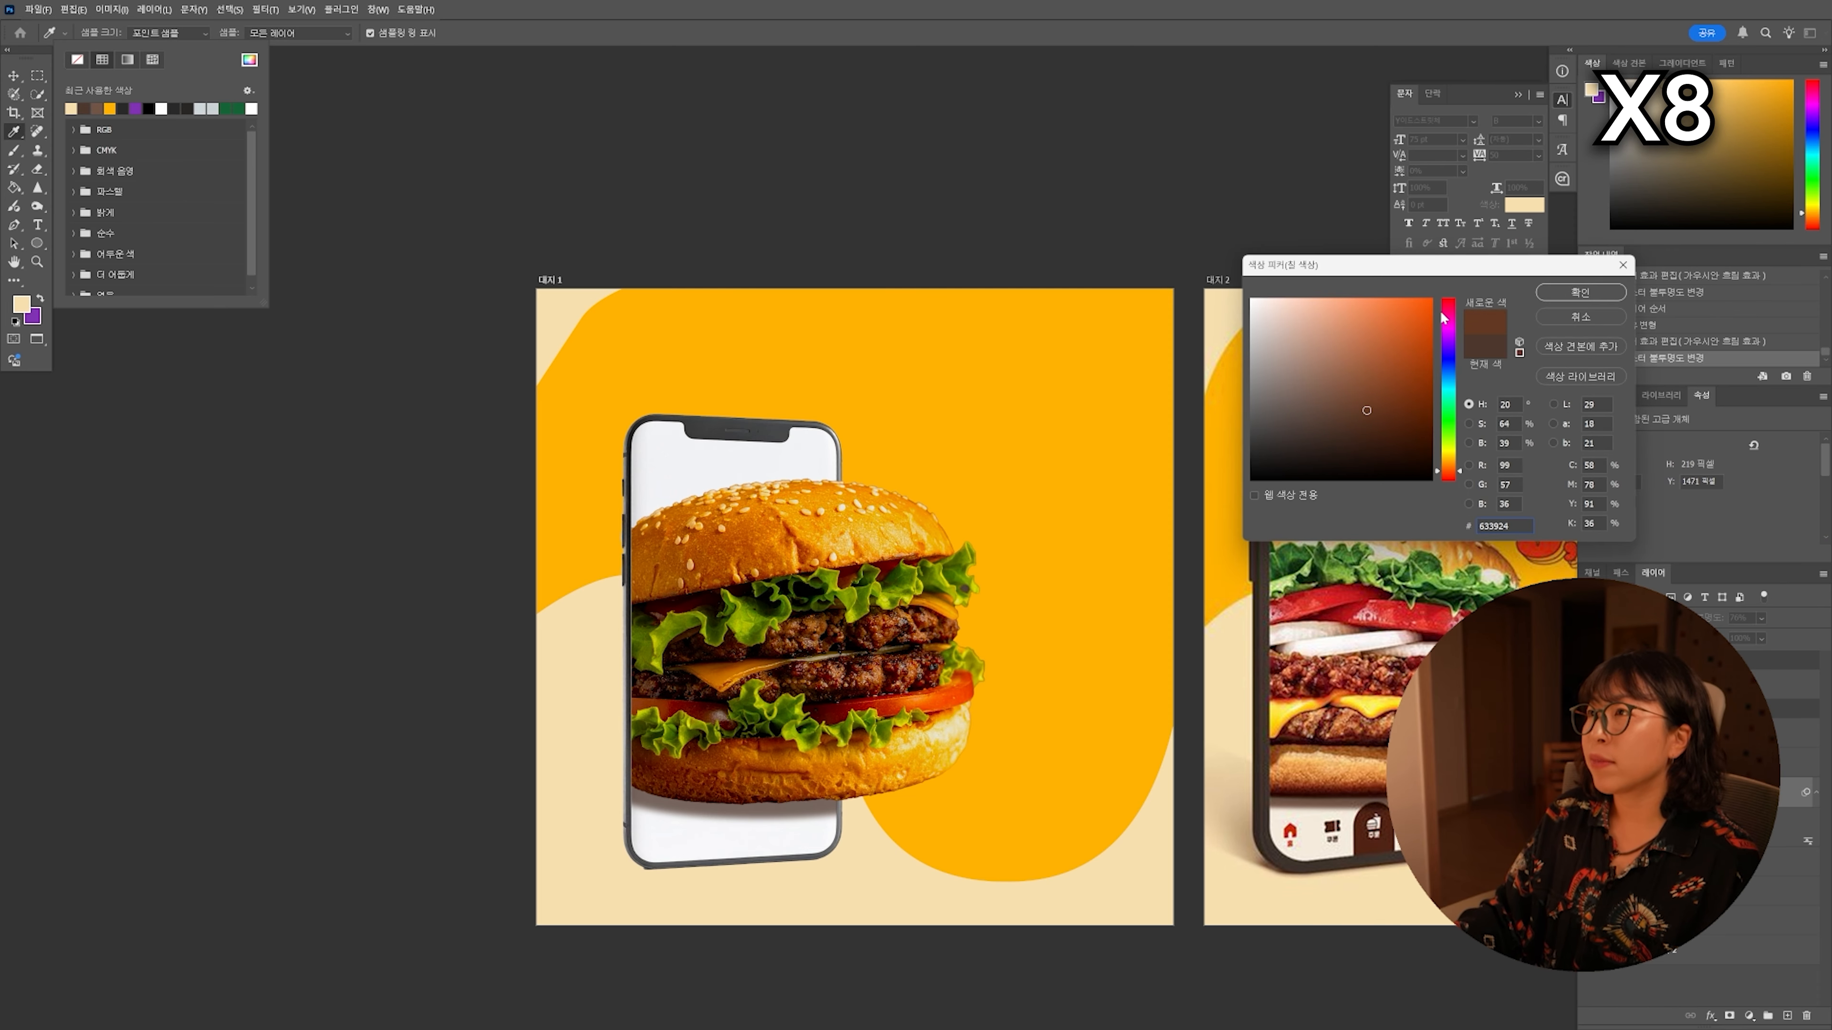
{"action": "key", "text": "Return"}
Step: Scale the hamburger layers down slightly to about 981 px high within the phone
{"action": "key", "text": "ctrl+t"}
{"action": "left_click_drag", "start_coordinate": [948, 456], "coordinate": [757, 502]}
{"action": "key", "text": "Return"}
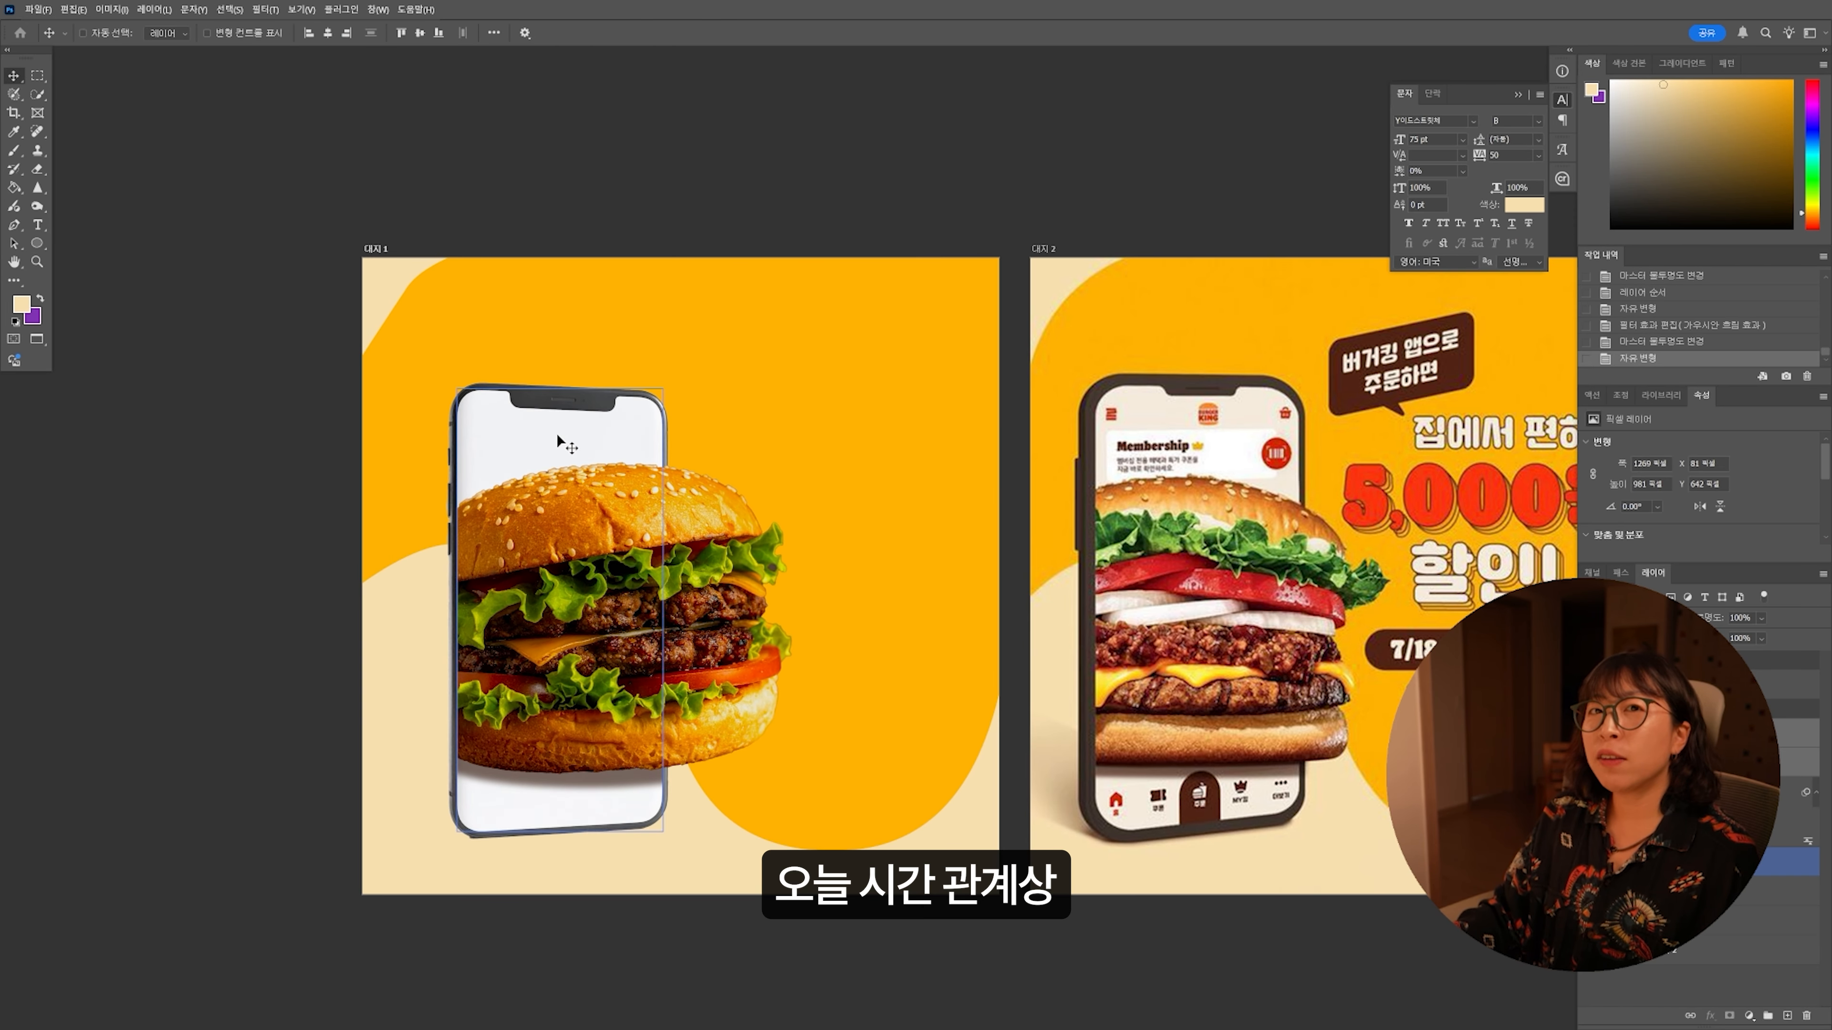
Step: Draw a dark brown rounded rectangle above and to the right of the phone on artboard 1 for the speech bubble
{"action": "left_click", "coordinate": [1189, 438], "text": "ctrl"}
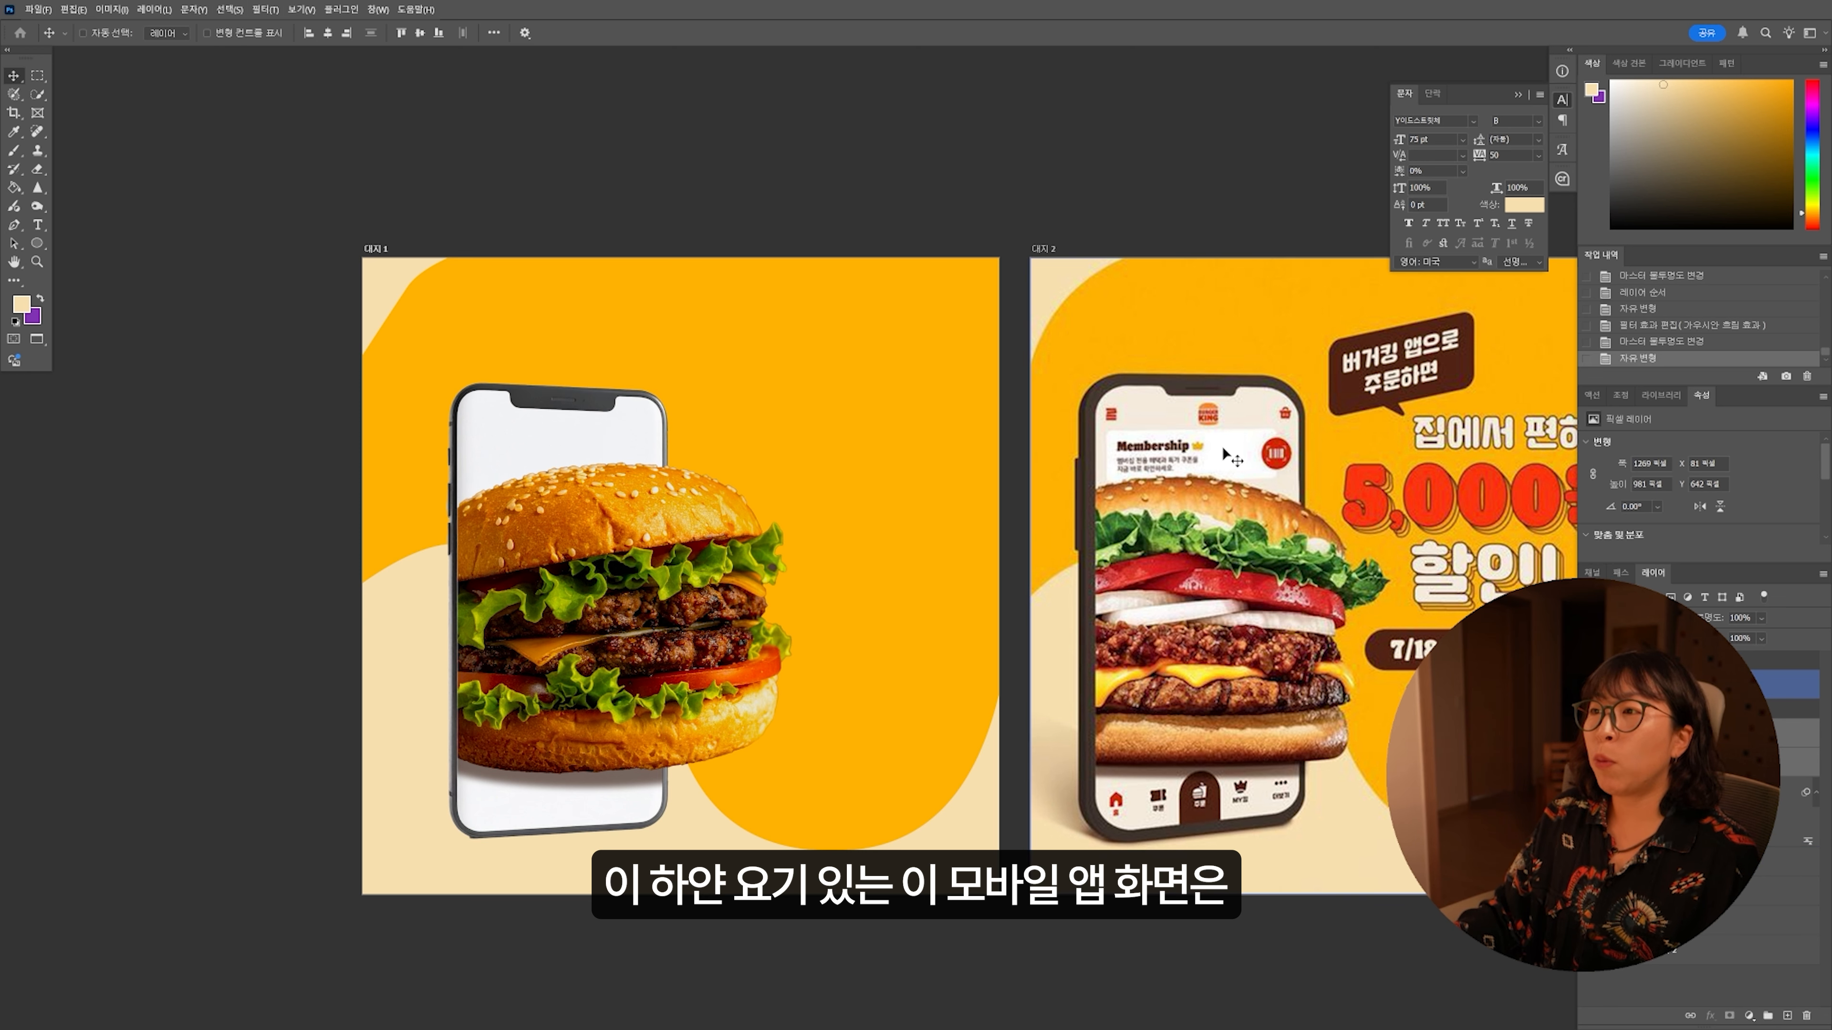
{"action": "scroll", "coordinate": [711, 475], "scroll_direction": "right", "scroll_amount": 2}
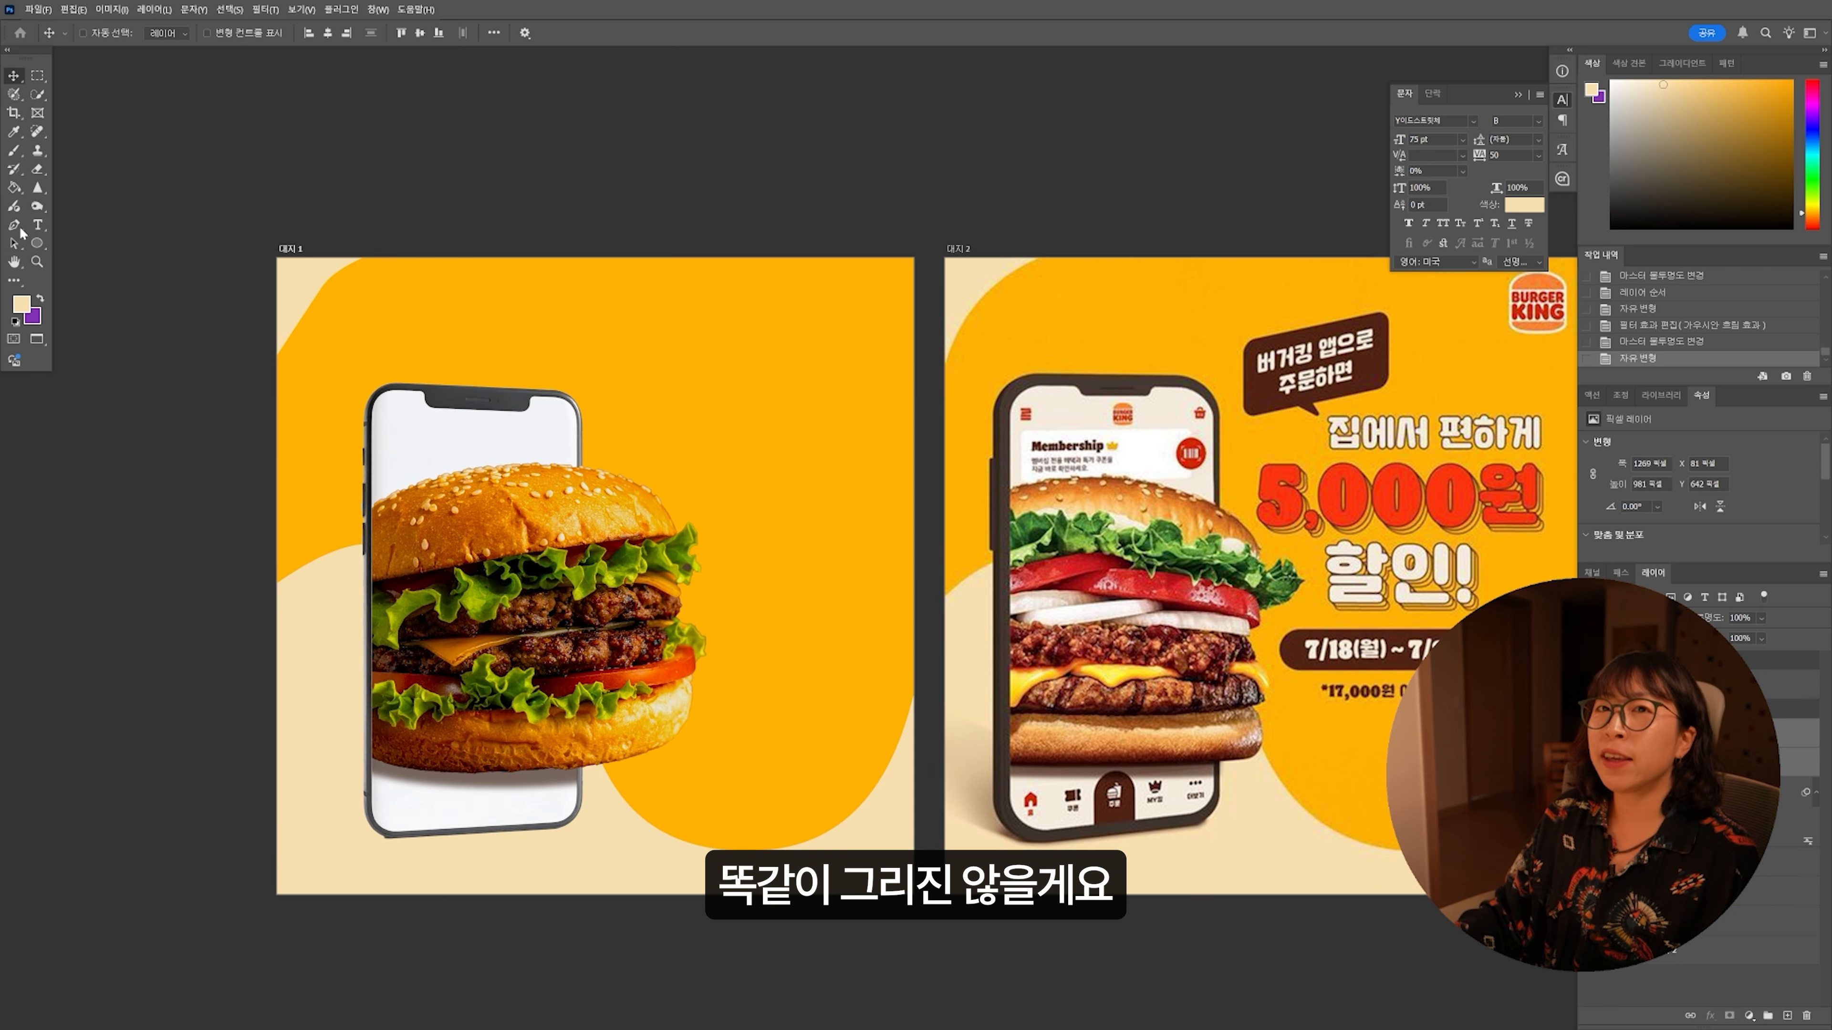
{"action": "left_click_drag", "start_coordinate": [1379, 336], "coordinate": [1257, 330]}
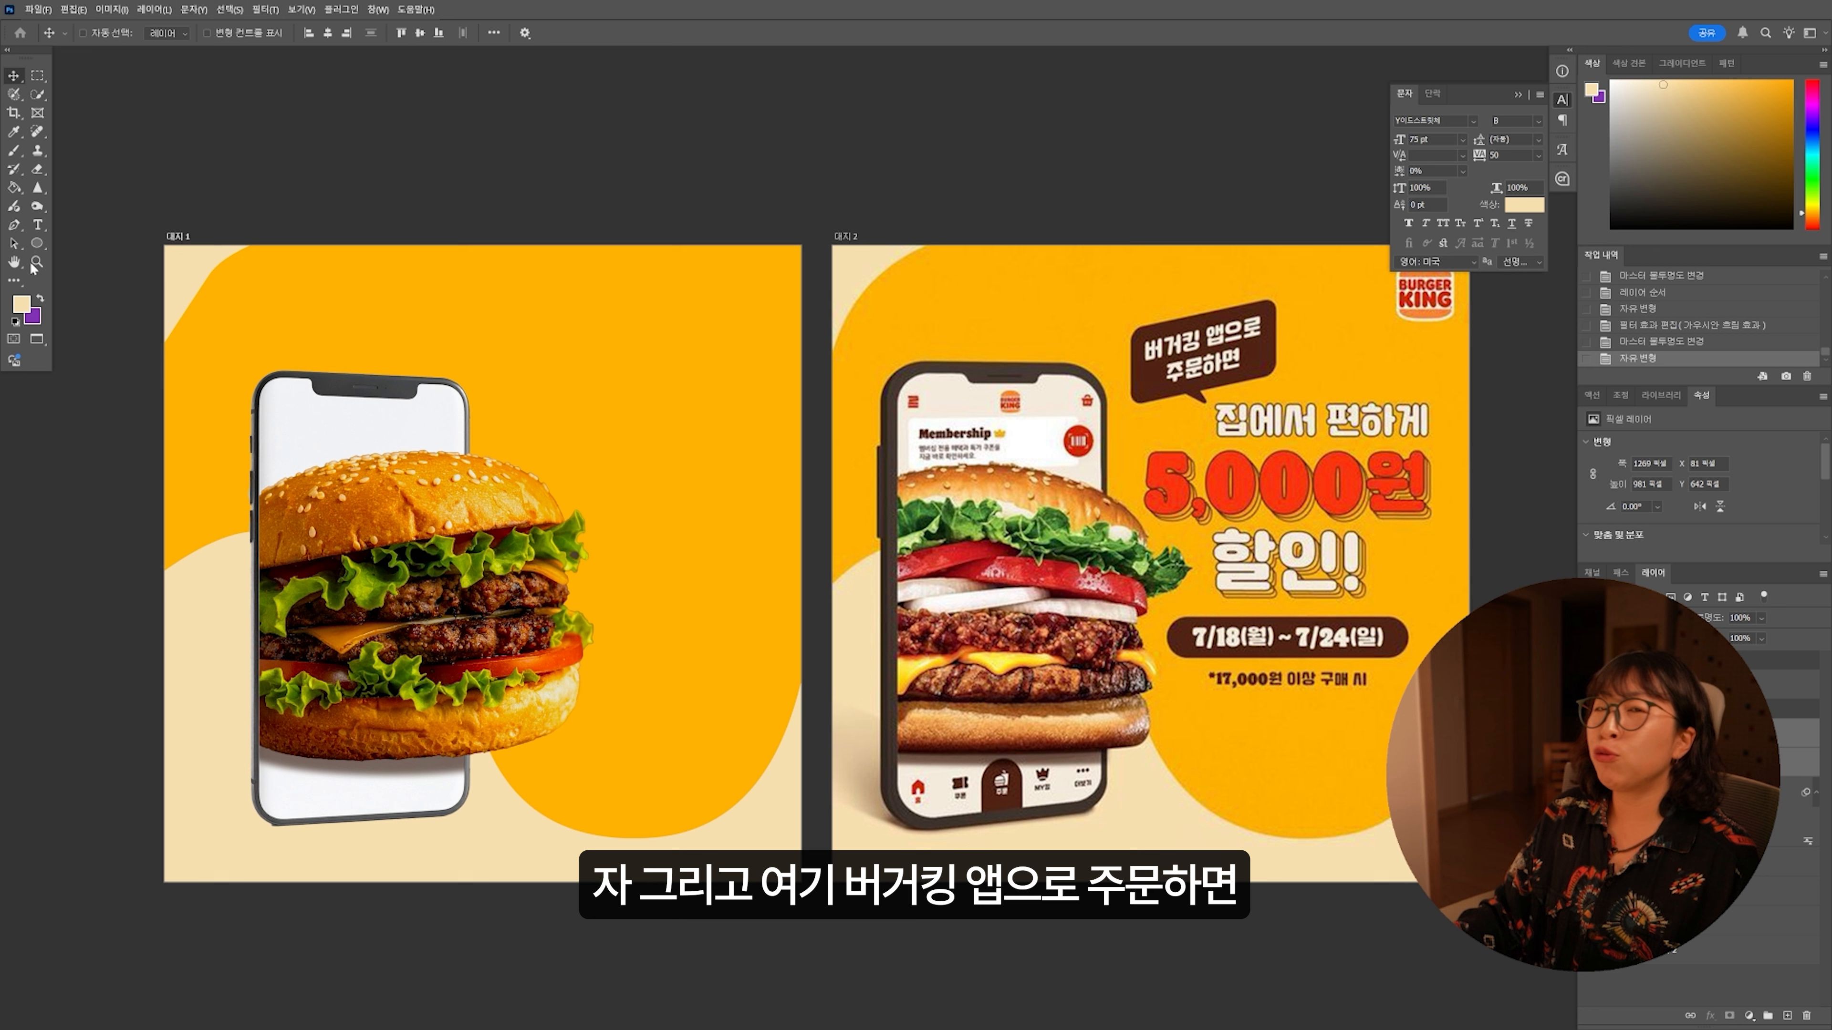
{"action": "left_click", "coordinate": [42, 248]}
{"action": "left_click", "coordinate": [102, 244]}
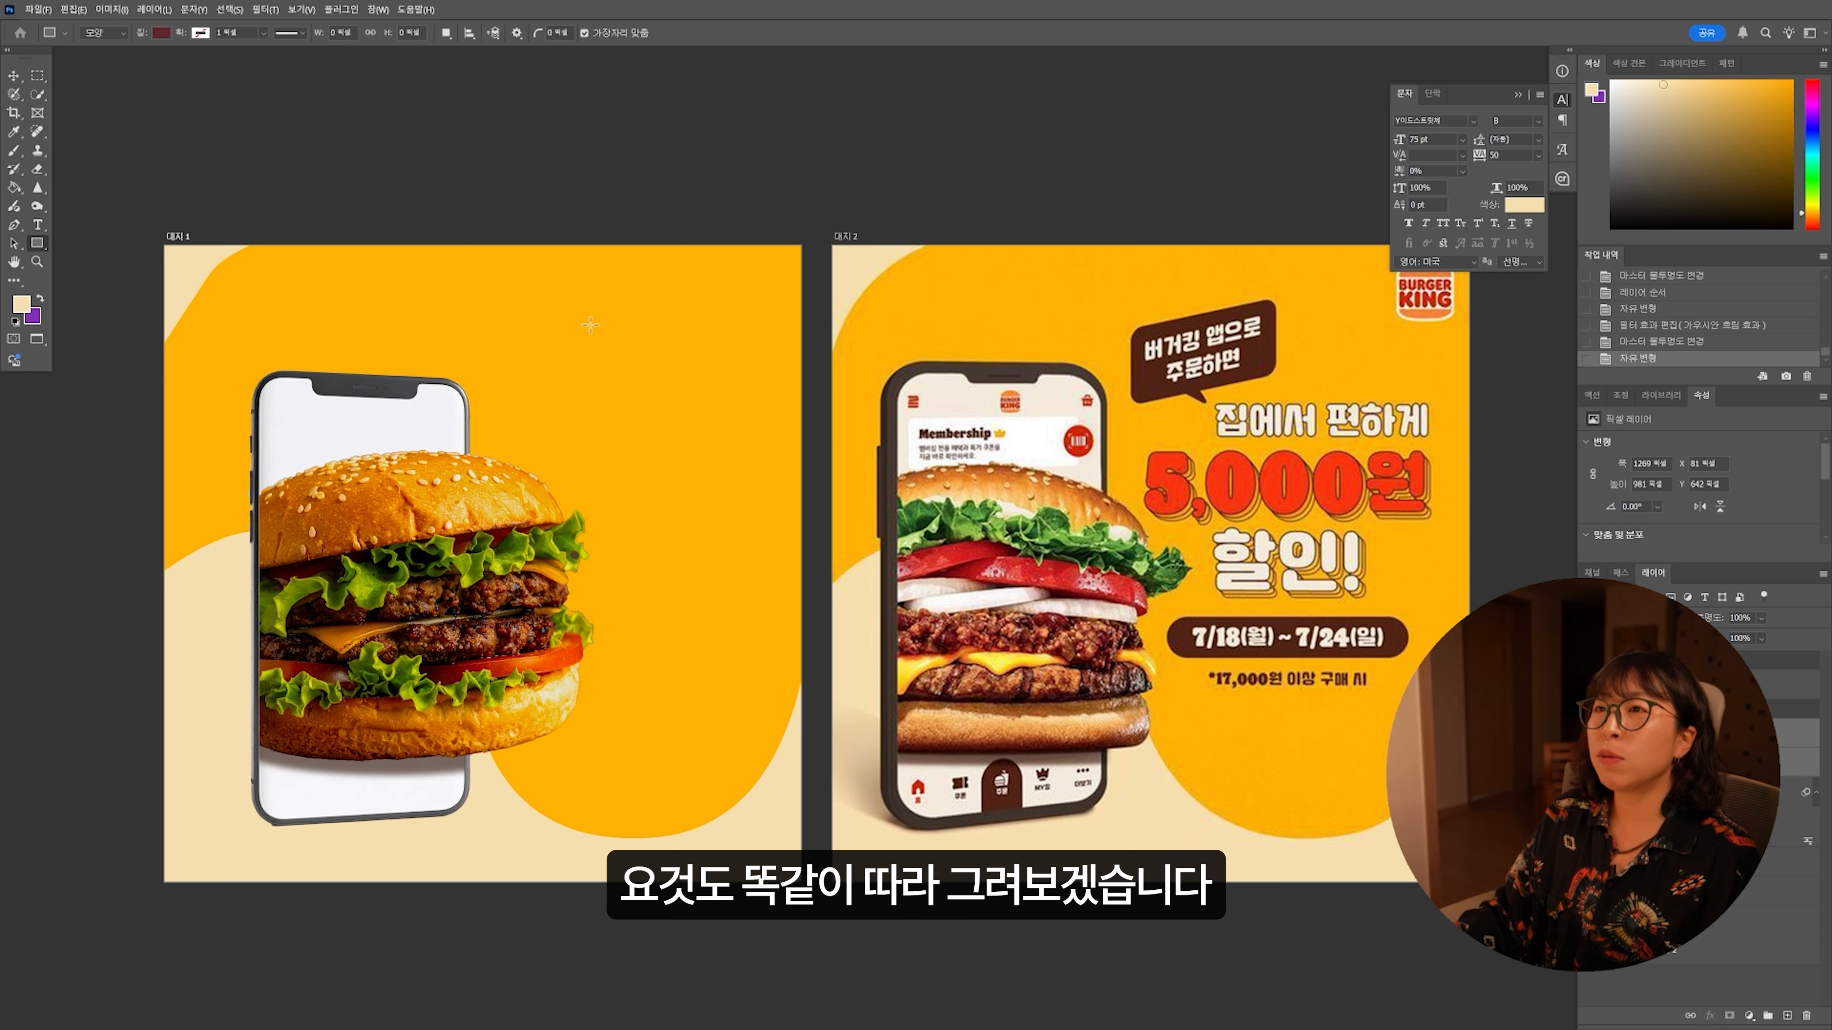
{"action": "left_click_drag", "start_coordinate": [740, 397], "coordinate": [744, 405]}
{"action": "left_click_drag", "start_coordinate": [735, 396], "coordinate": [743, 345]}
{"action": "left_click", "coordinate": [161, 33]}
{"action": "left_click", "coordinate": [249, 62]}
{"action": "key", "text": "Return"}
Step: Skew the rounded rectangle so its right side rises like the reference speech bubble
{"action": "key", "text": "ctrl+t"}
{"action": "left_click_drag", "start_coordinate": [676, 349], "coordinate": [604, 358]}
{"action": "key", "text": "Return"}
Step: Draw a small dark brown triangle below the speech bubble and round its corners
{"action": "left_click", "coordinate": [38, 243]}
{"action": "left_click", "coordinate": [94, 273]}
{"action": "left_click_drag", "start_coordinate": [588, 420], "coordinate": [609, 446]}
{"action": "scroll", "coordinate": [599, 440], "scroll_direction": "up", "scroll_amount": 5}
{"action": "left_click_drag", "start_coordinate": [597, 360], "coordinate": [597, 372]}
Step: Rotate the triangle to point downward and attach it to the speech bubble's lower edge as its tail
{"action": "key", "text": "ctrl+t"}
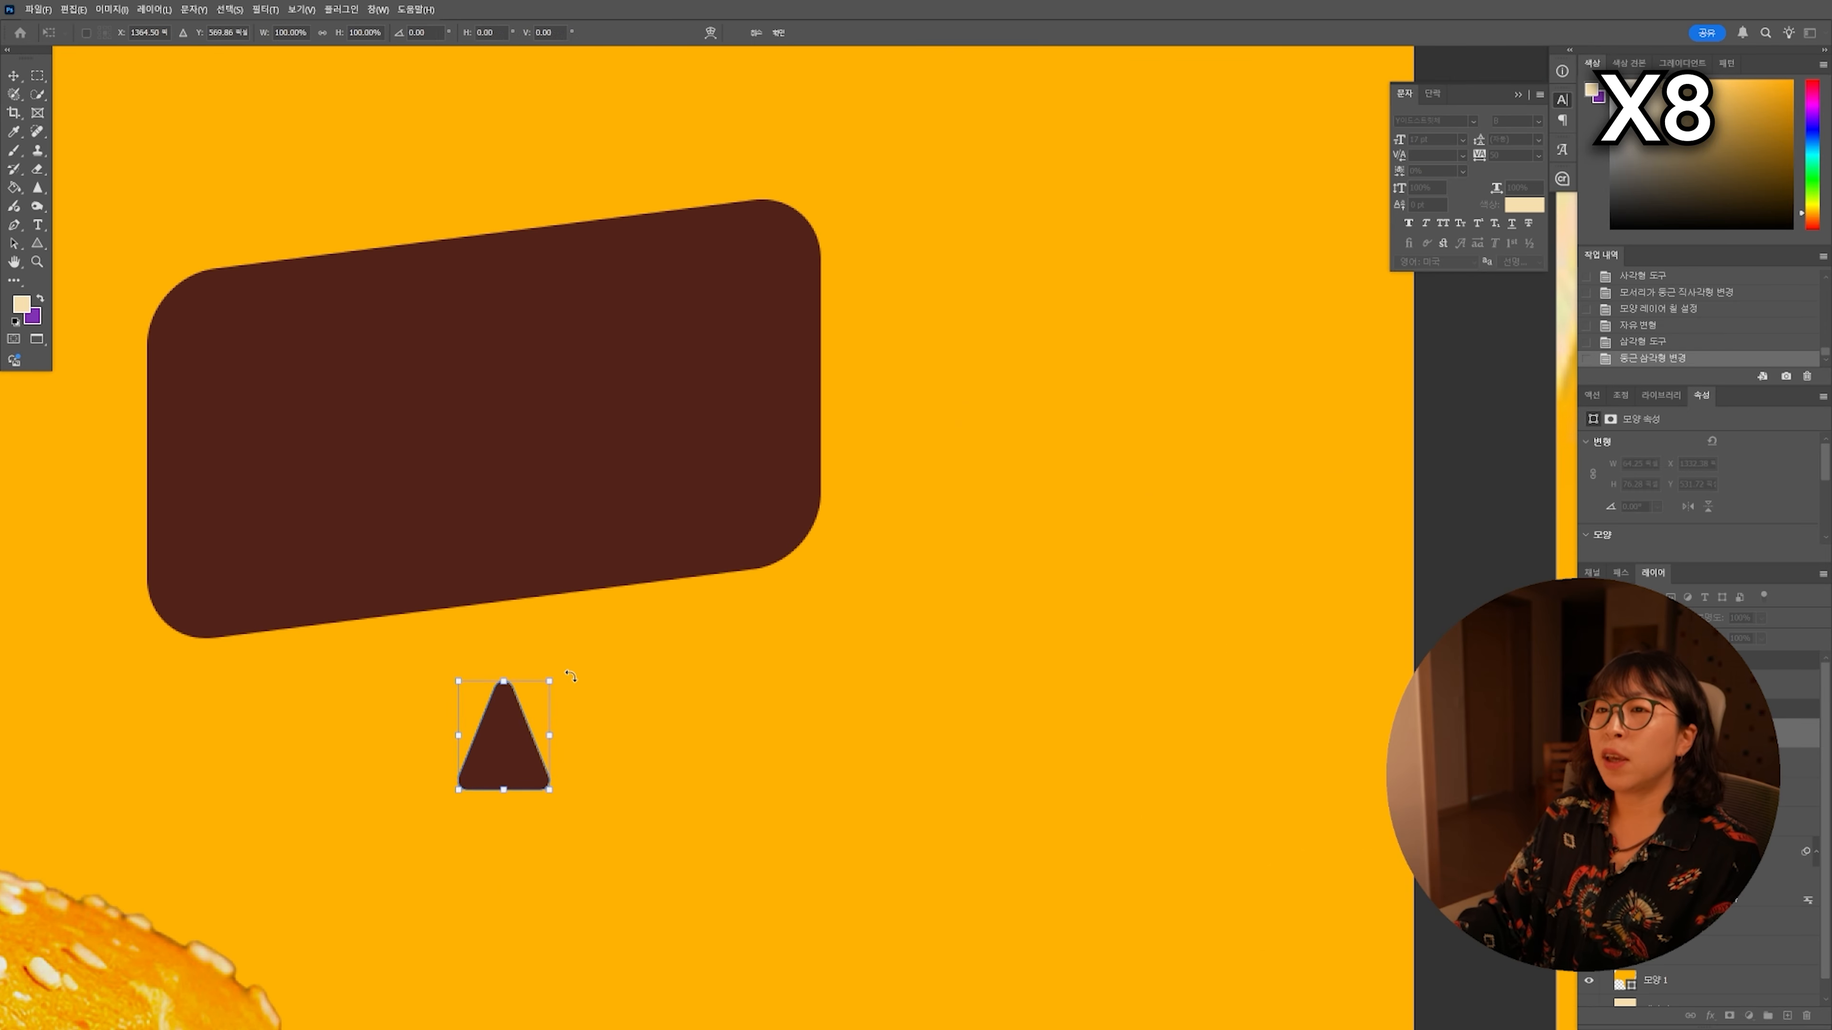
{"action": "left_click_drag", "start_coordinate": [557, 680], "coordinate": [533, 793]}
{"action": "left_click_drag", "start_coordinate": [465, 684], "coordinate": [486, 698]}
{"action": "key", "text": "ctrl+t"}
{"action": "left_click_drag", "start_coordinate": [519, 691], "coordinate": [526, 704]}
{"action": "key", "text": "Return"}
{"action": "key", "text": "ctrl+z"}
{"action": "left_click_drag", "start_coordinate": [447, 531], "coordinate": [420, 490]}
{"action": "key", "text": "Return"}
{"action": "key", "text": "v"}
Step: Add the centred two-line text "버거킹 앱으로 / 주문하면", place it in the speech bubble and try another font on it
{"action": "key", "text": "t"}
{"action": "left_click", "coordinate": [618, 625]}
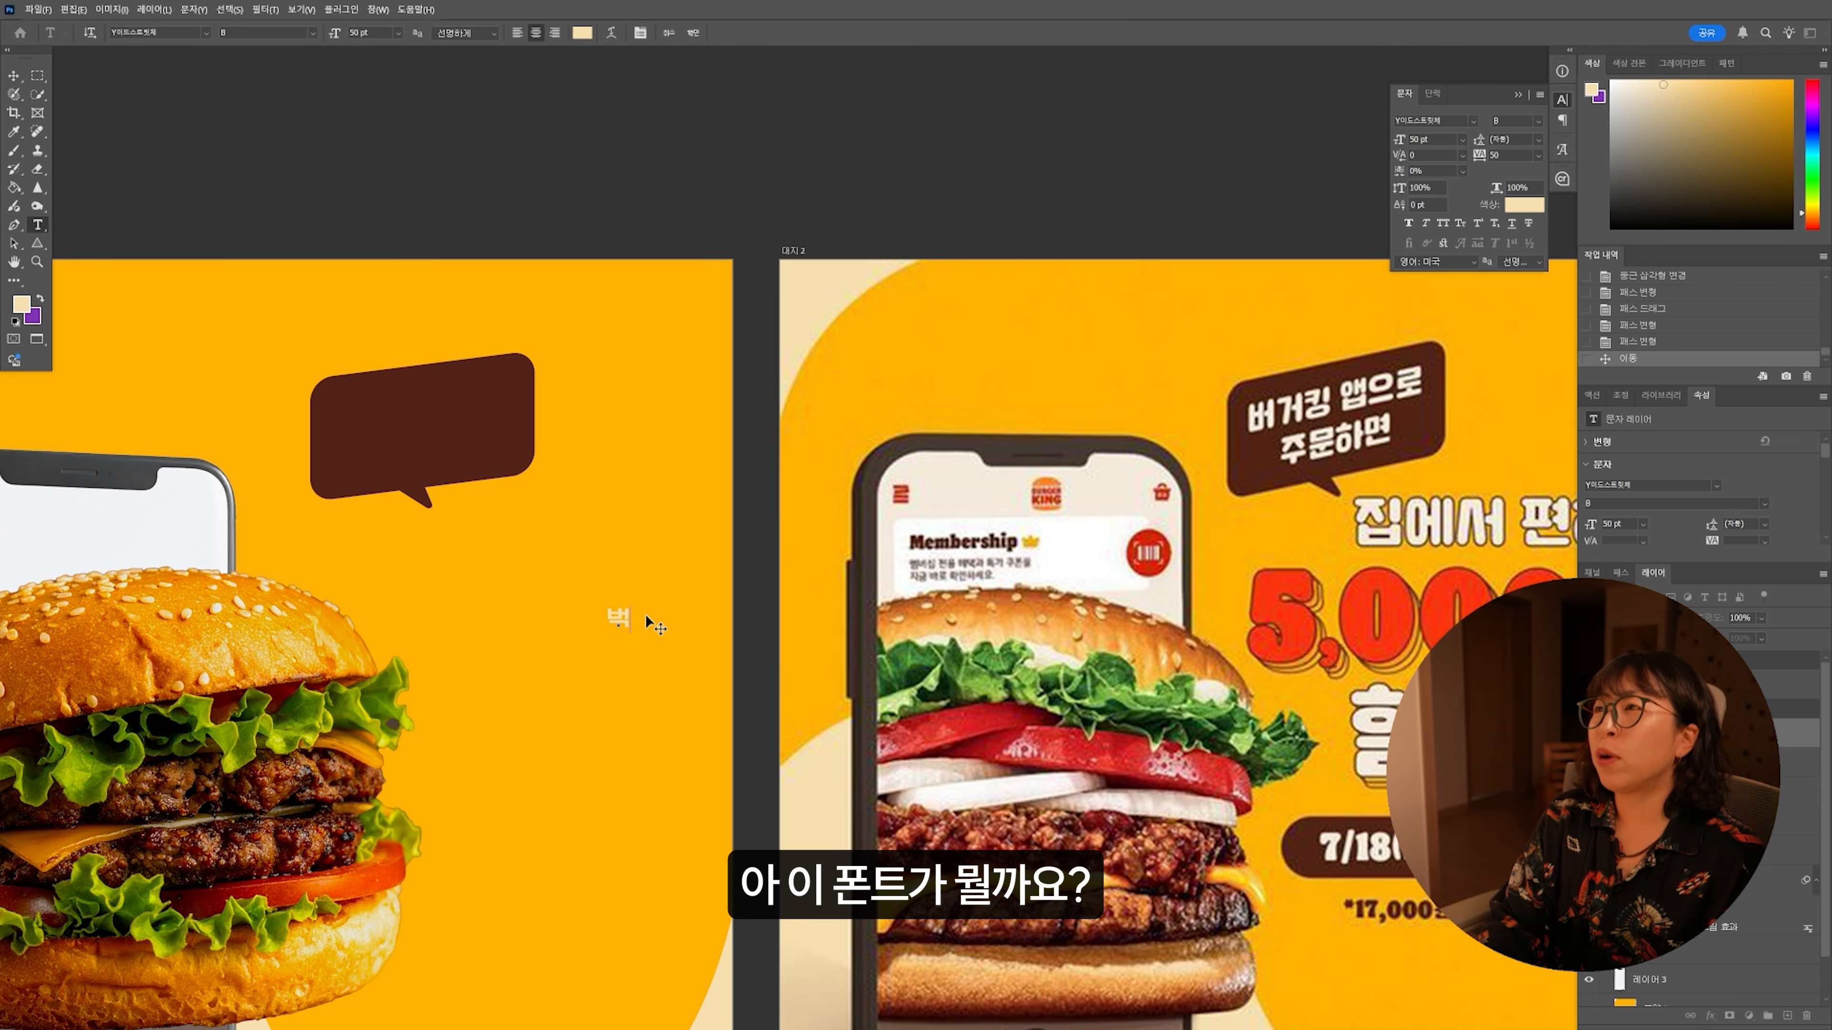
{"action": "key", "text": "ctrl+a"}
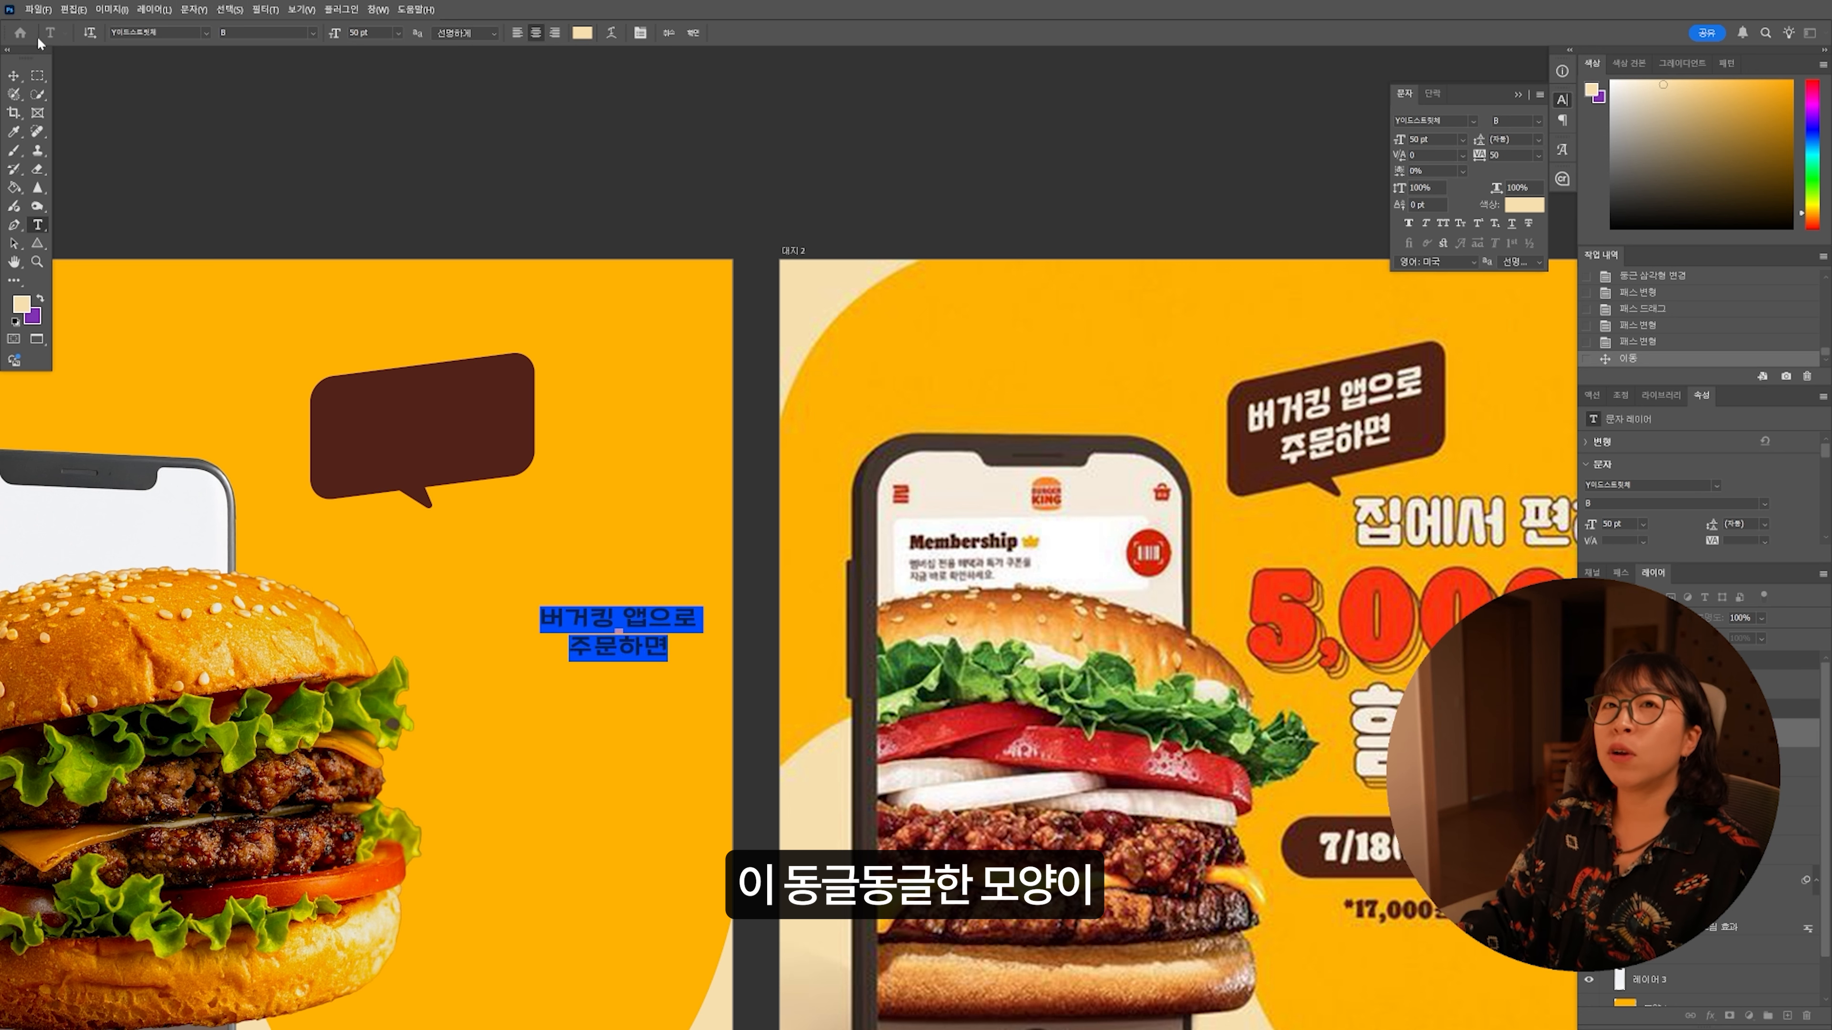
{"action": "left_click", "coordinate": [13, 74]}
{"action": "left_click_drag", "start_coordinate": [618, 631], "coordinate": [427, 422]}
{"action": "left_click", "coordinate": [1473, 117]}
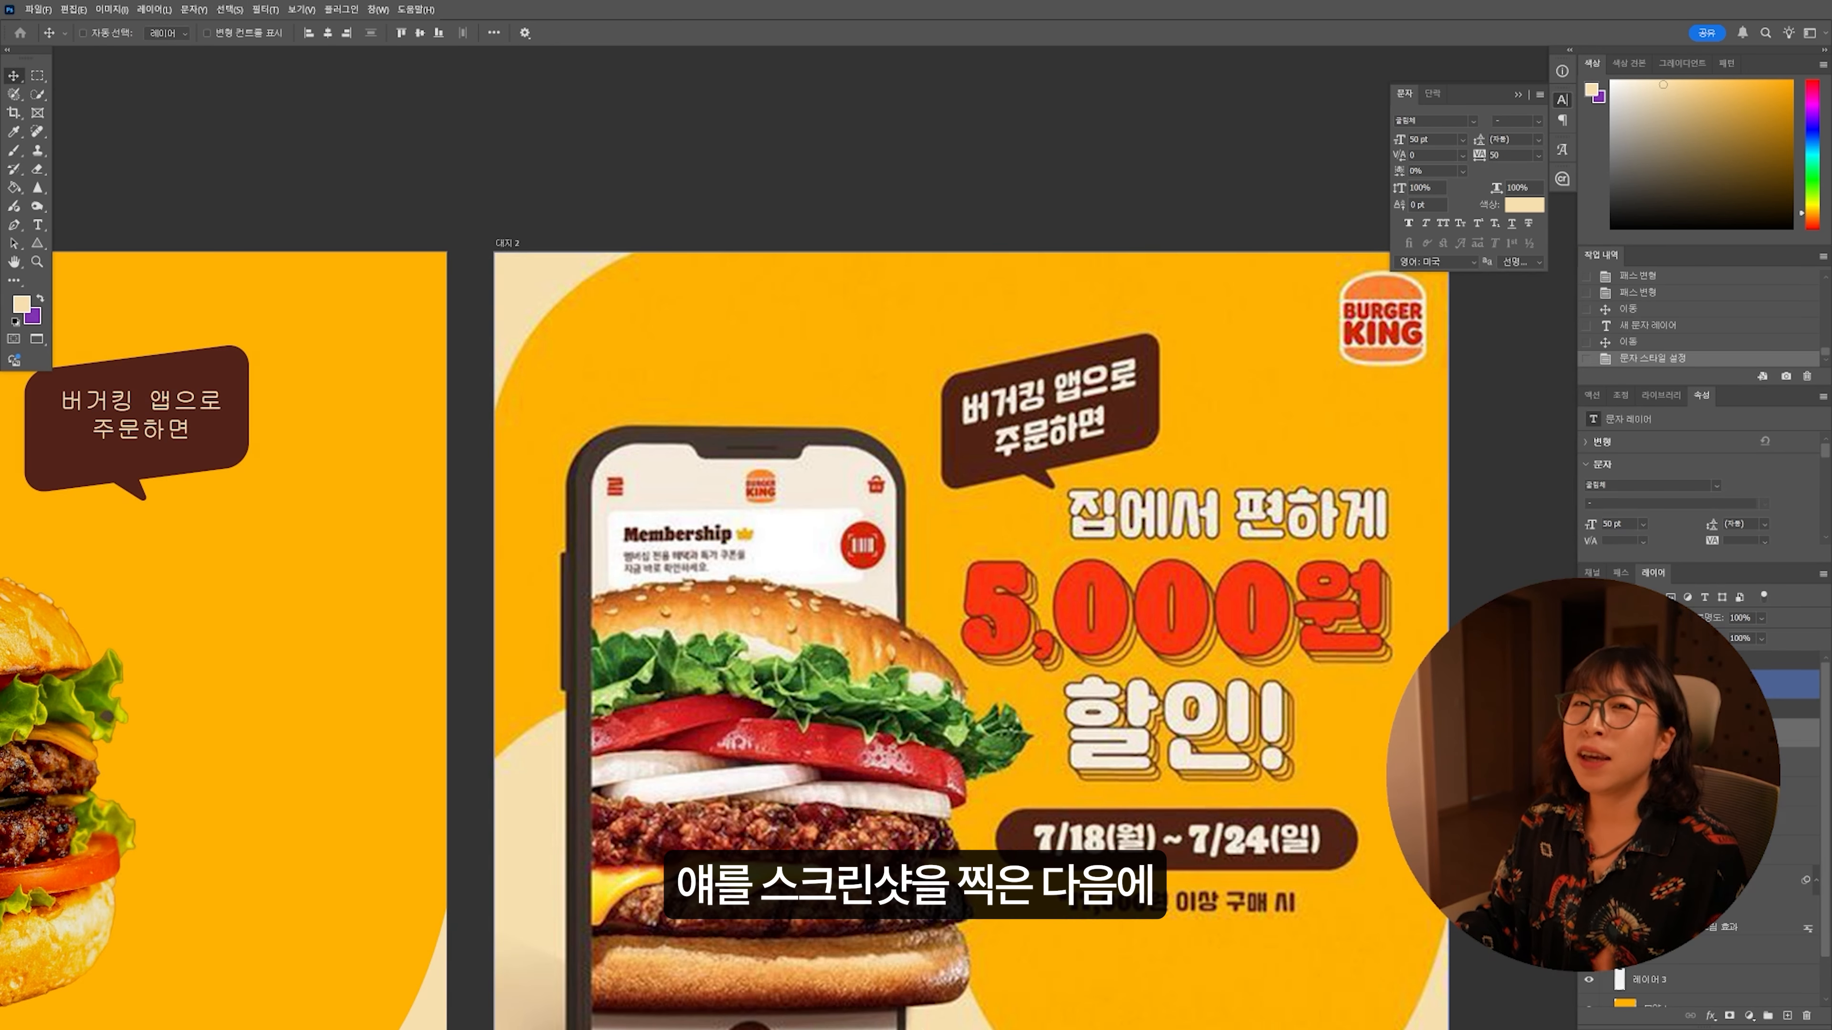
Step: Switch to Chrome, search for a Korean font finder and examine Sandoll Cloud's image-based font matches for the reference lettering "집에서"
{"action": "key", "text": "super"}
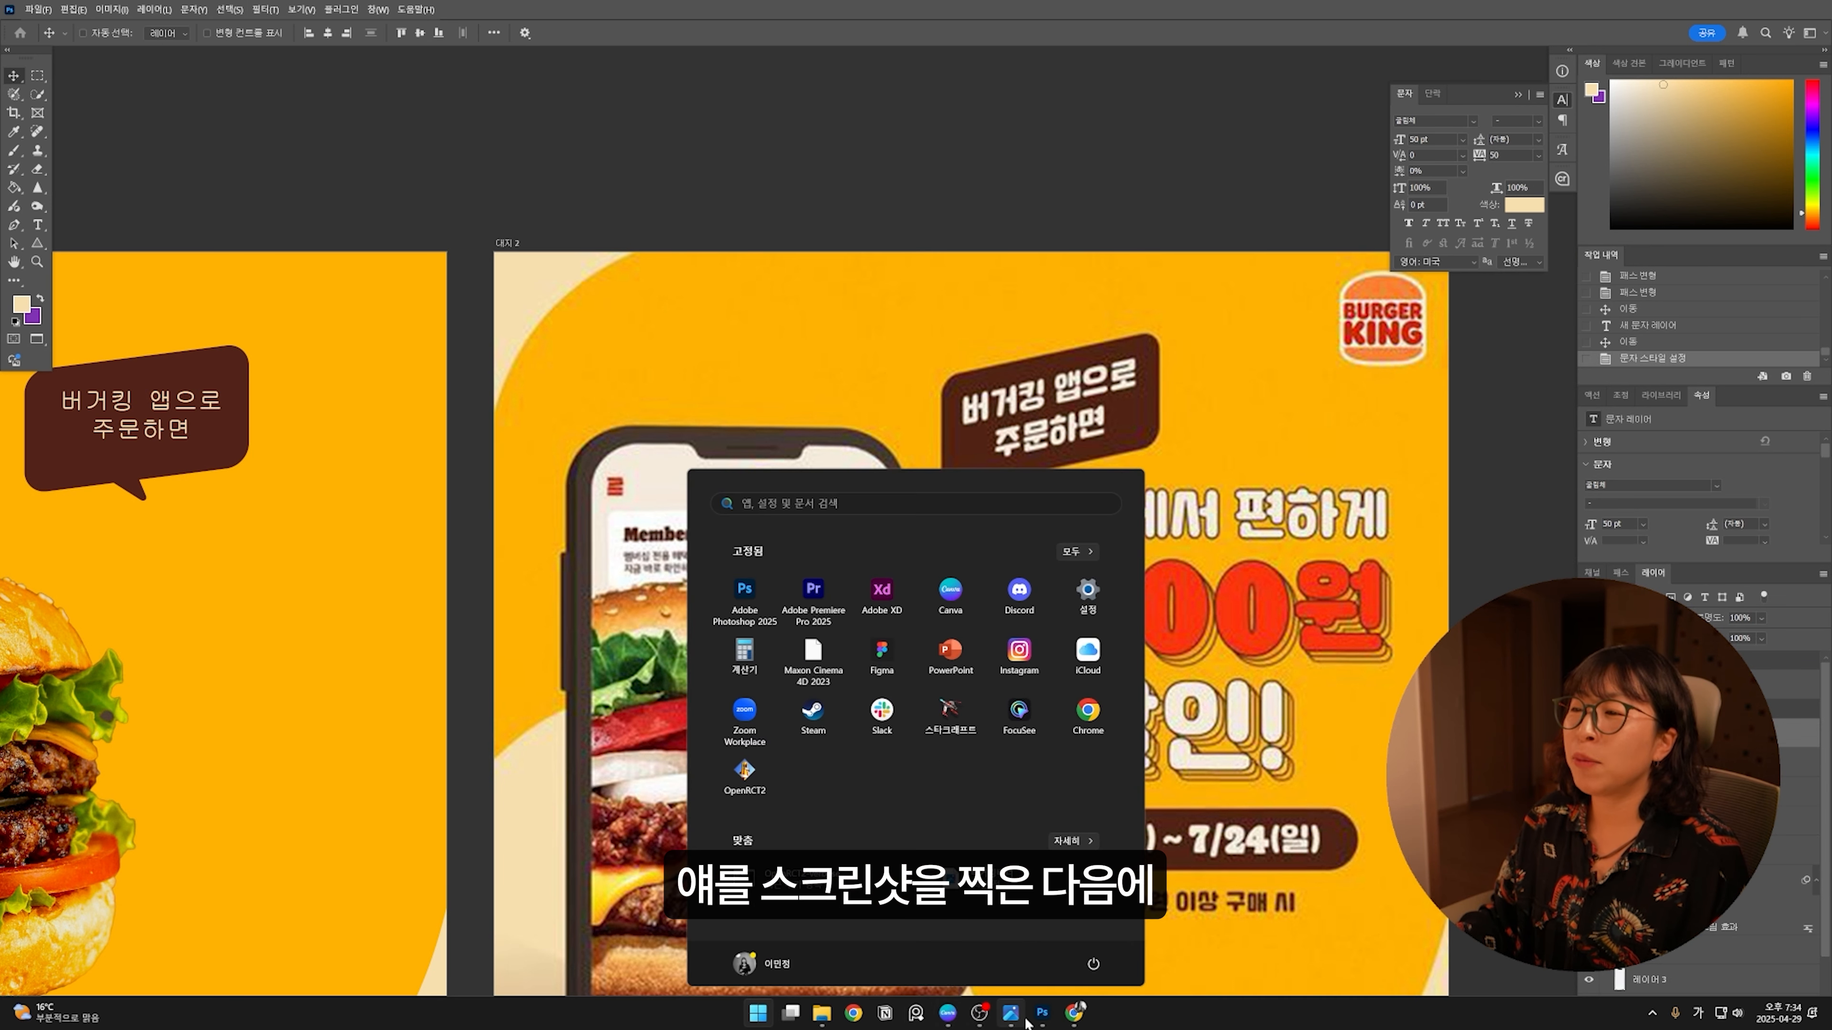
{"action": "left_click", "coordinate": [1075, 1013]}
{"action": "left_click", "coordinate": [1370, 66]}
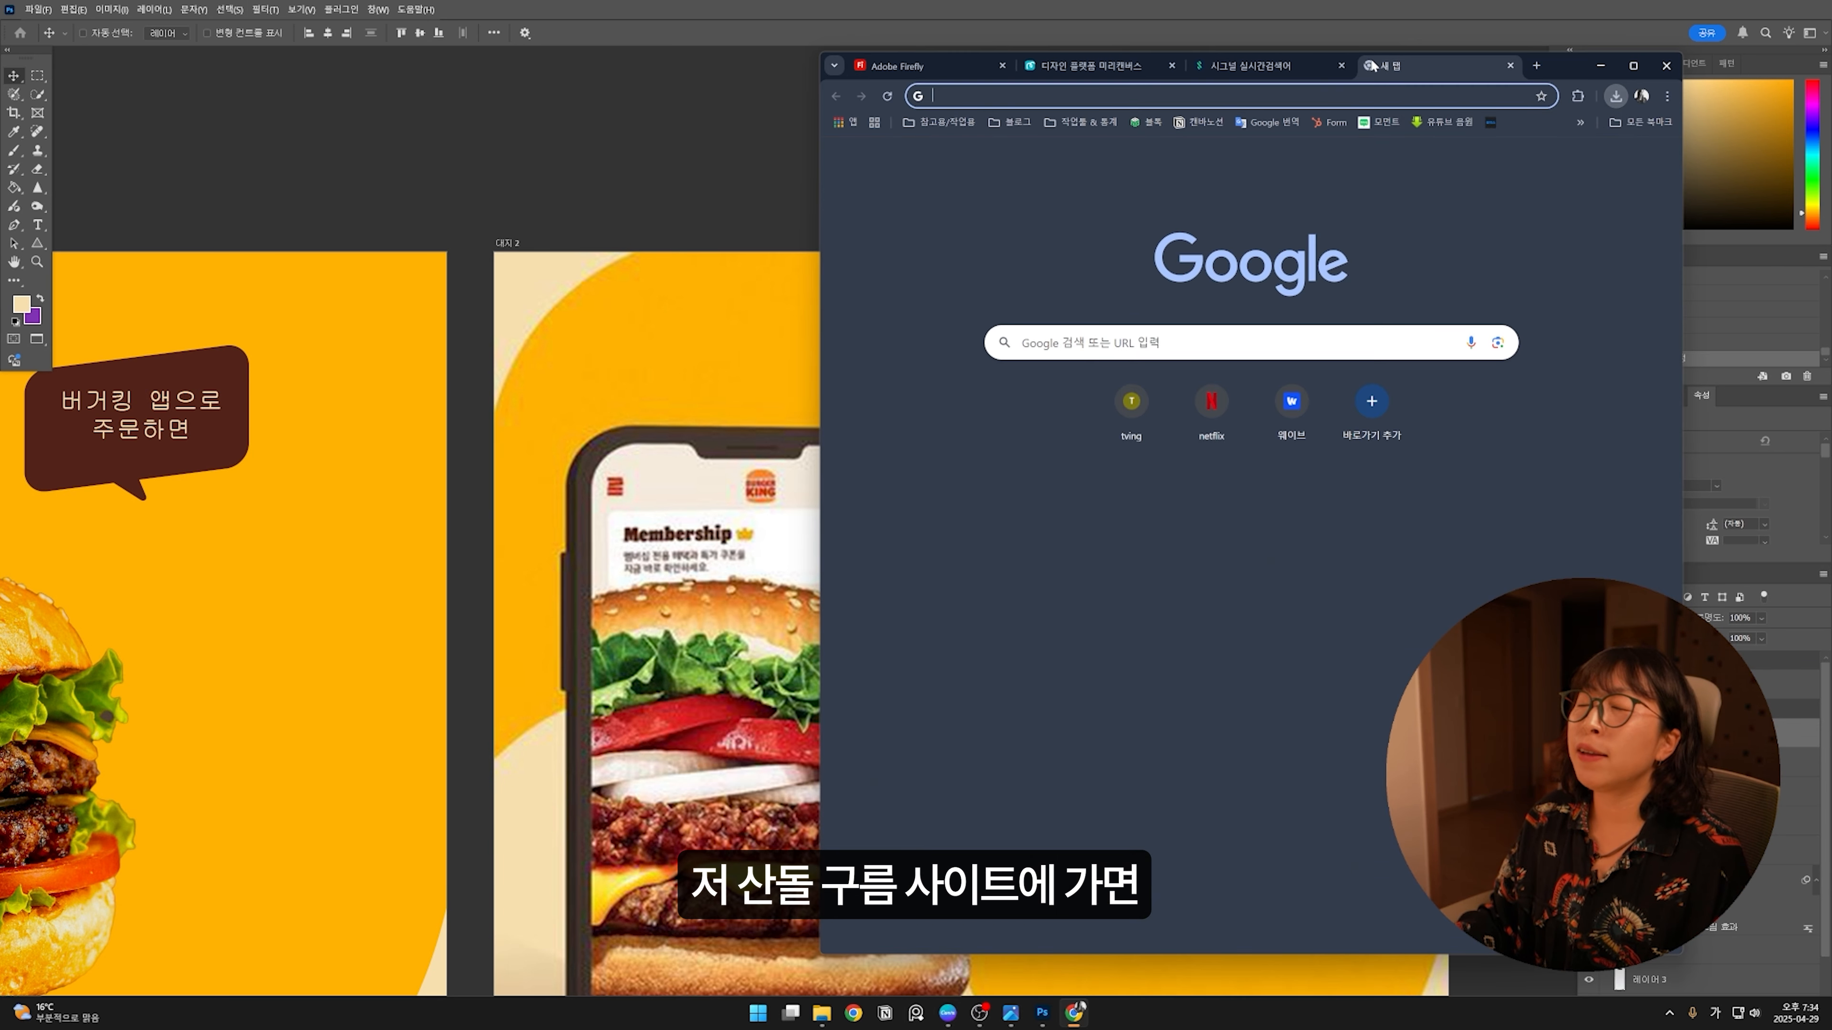
{"action": "type", "text": "한글폰"}
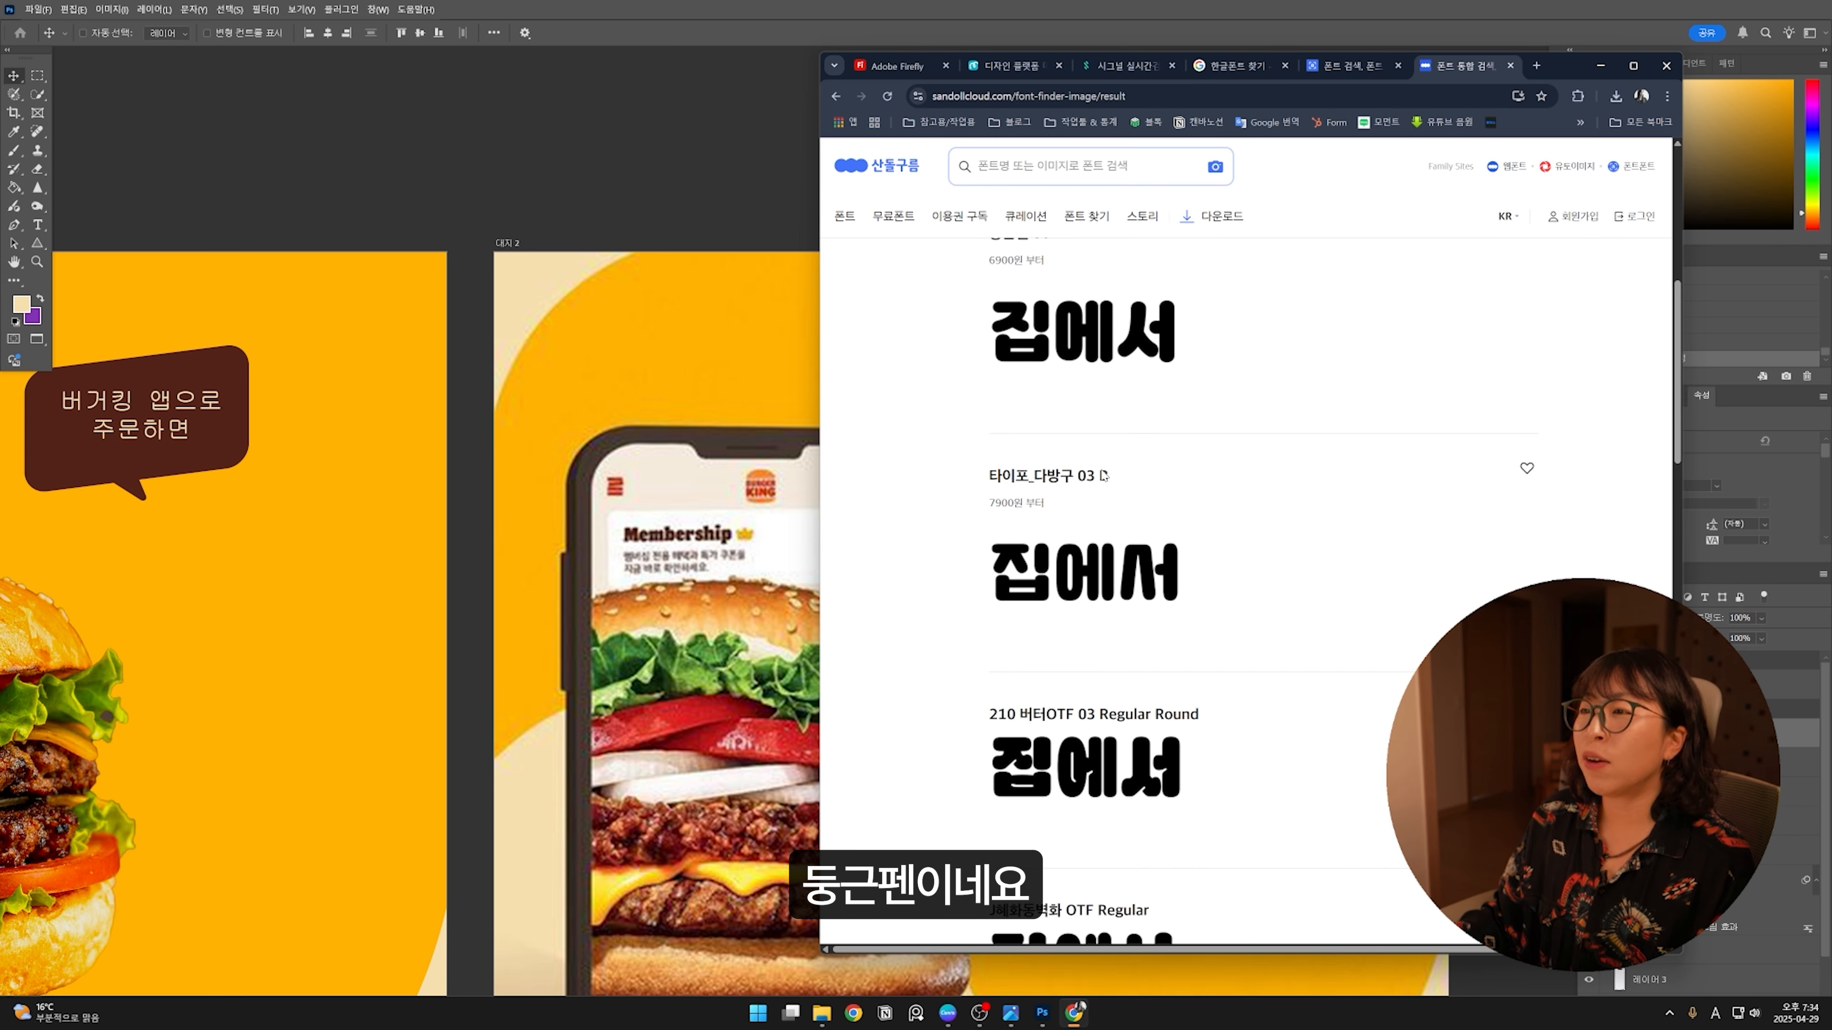
{"action": "scroll", "coordinate": [1103, 476], "scroll_direction": "down", "scroll_amount": 3}
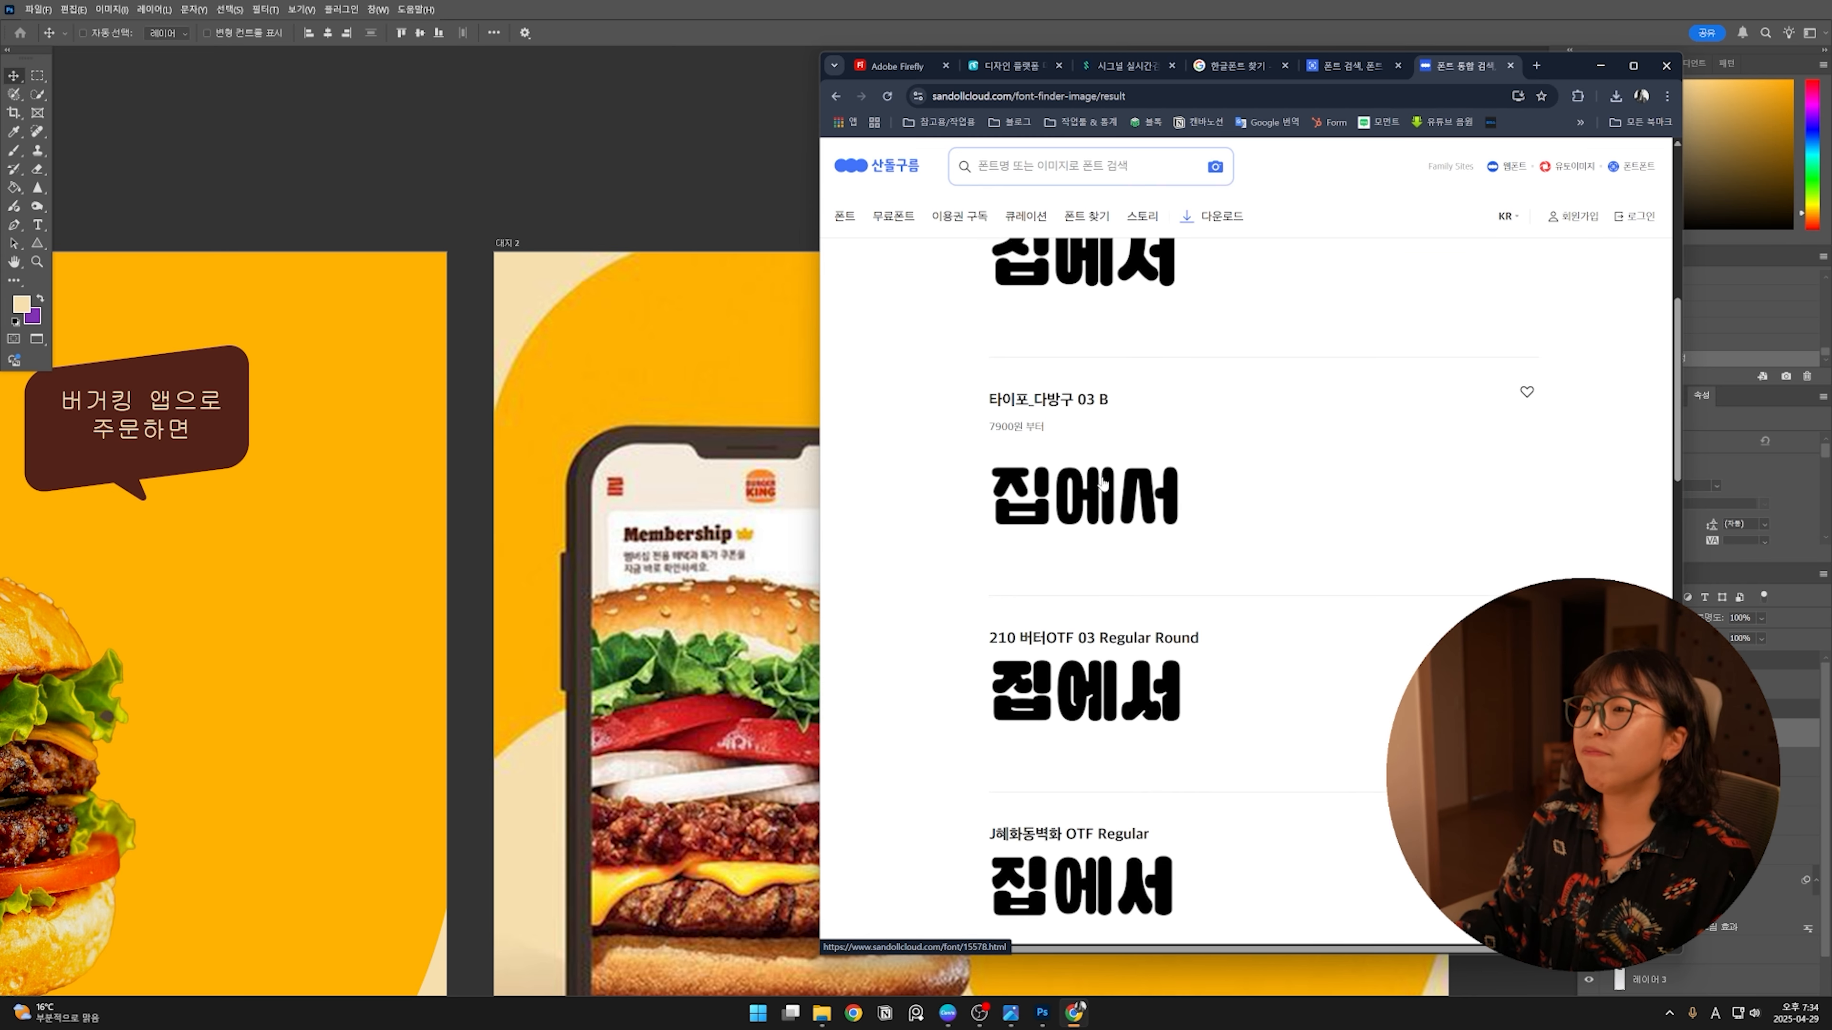
{"action": "scroll", "coordinate": [1065, 387], "scroll_direction": "up", "scroll_amount": 3}
{"action": "scroll", "coordinate": [1066, 387], "scroll_direction": "up", "scroll_amount": 3}
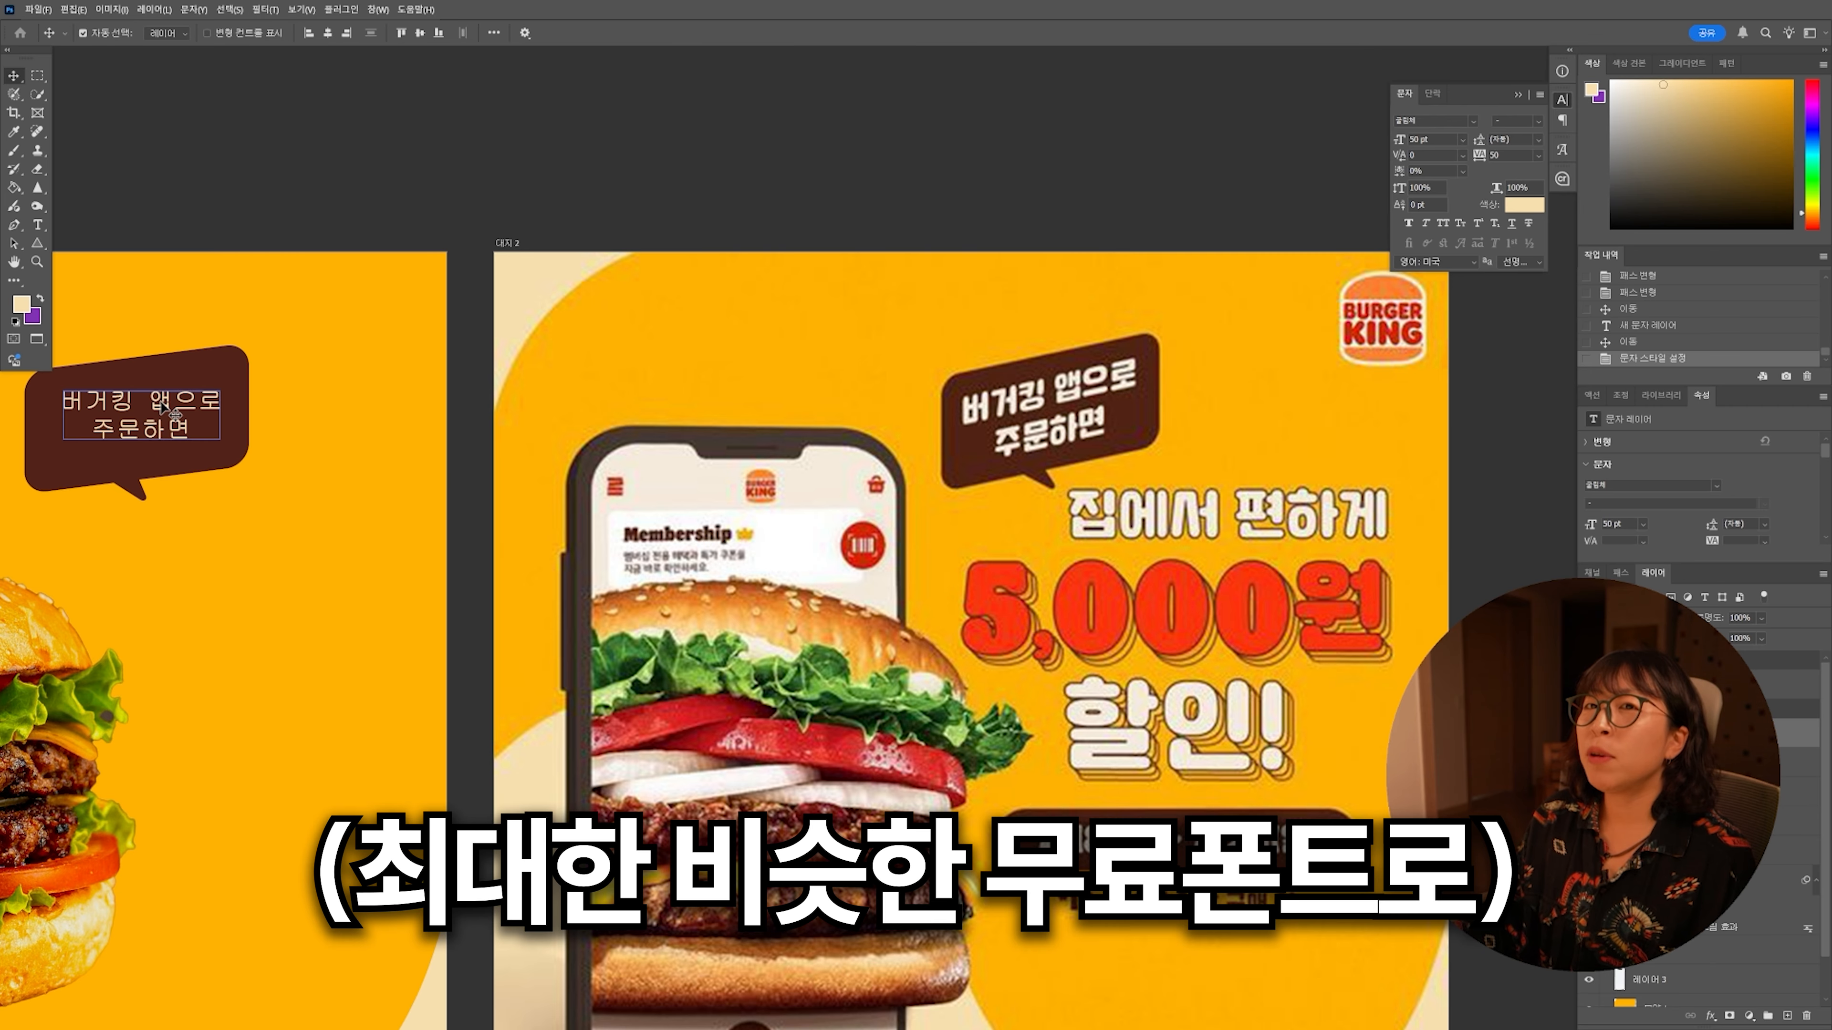
Step: Back in Photoshop, change the speech bubble text to a heavy, rounded DSA font resembling the reference
{"action": "key", "text": "ctrl+plus"}
{"action": "key", "text": "ctrl+plus"}
{"action": "key", "text": "ctrl+plus"}
{"action": "left_click", "coordinate": [1472, 121]}
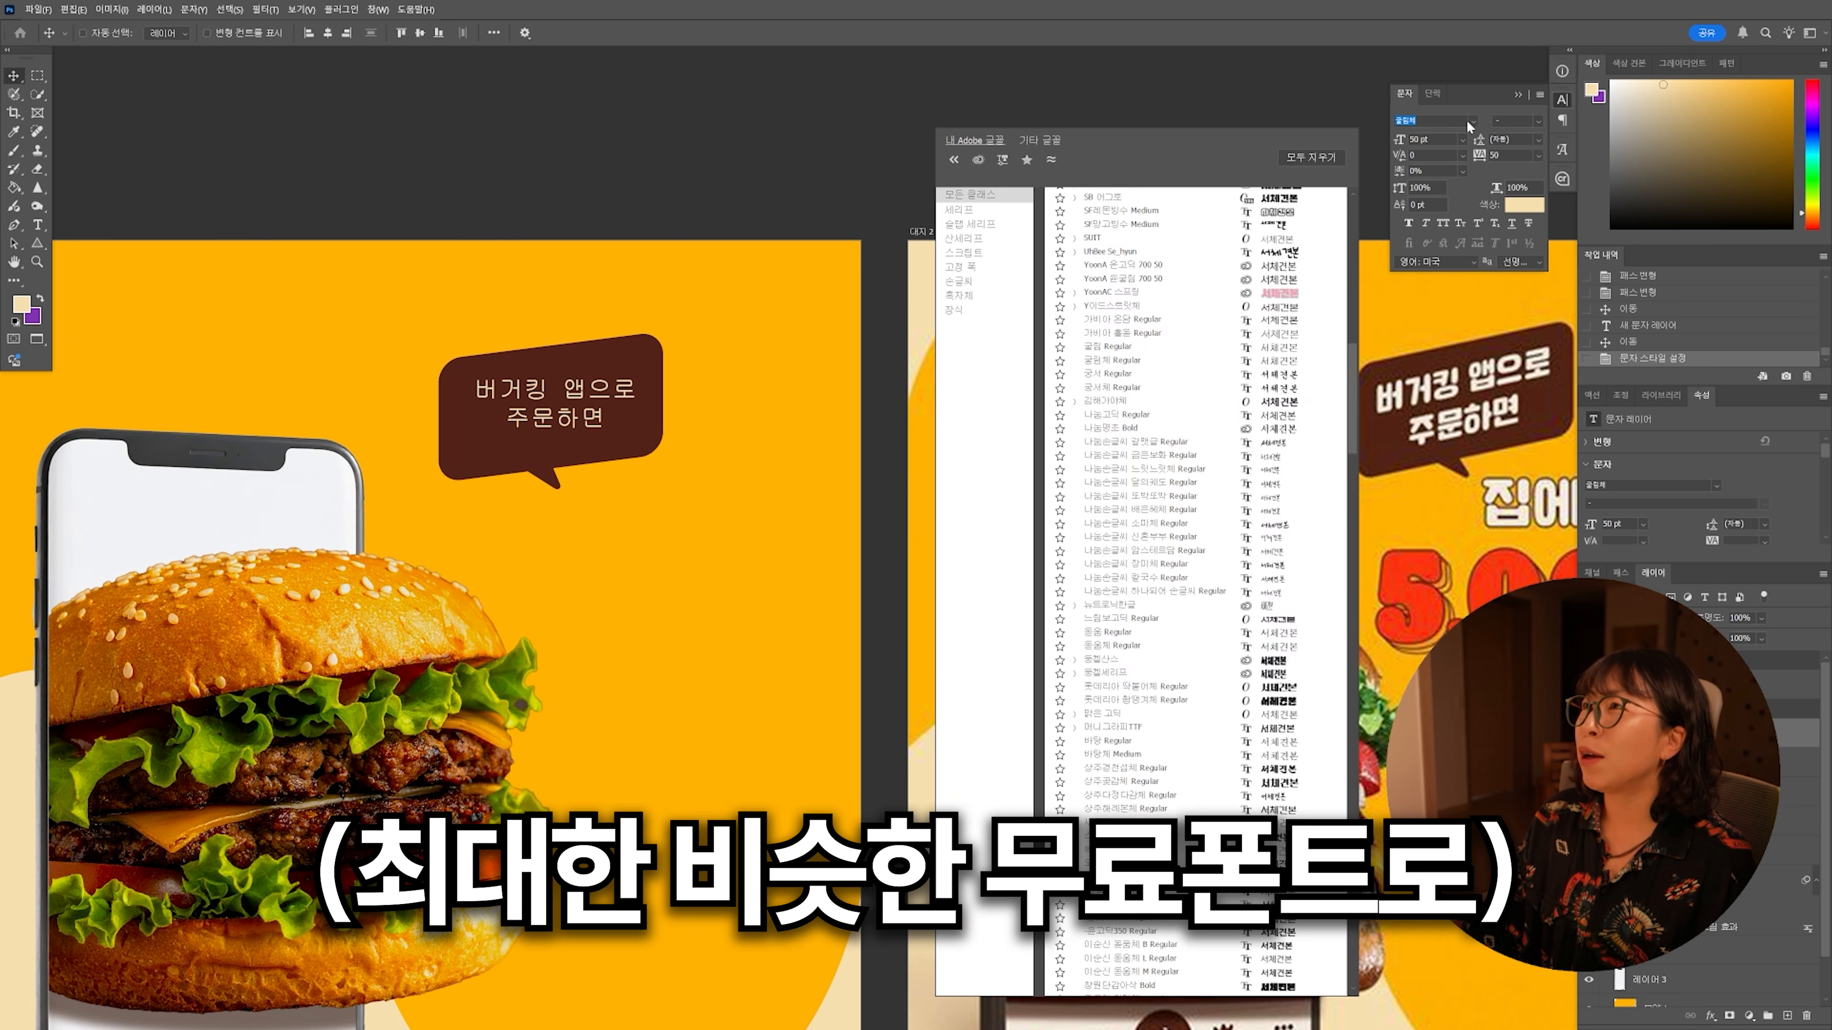
{"action": "scroll", "coordinate": [1283, 277], "scroll_direction": "down", "scroll_amount": 3}
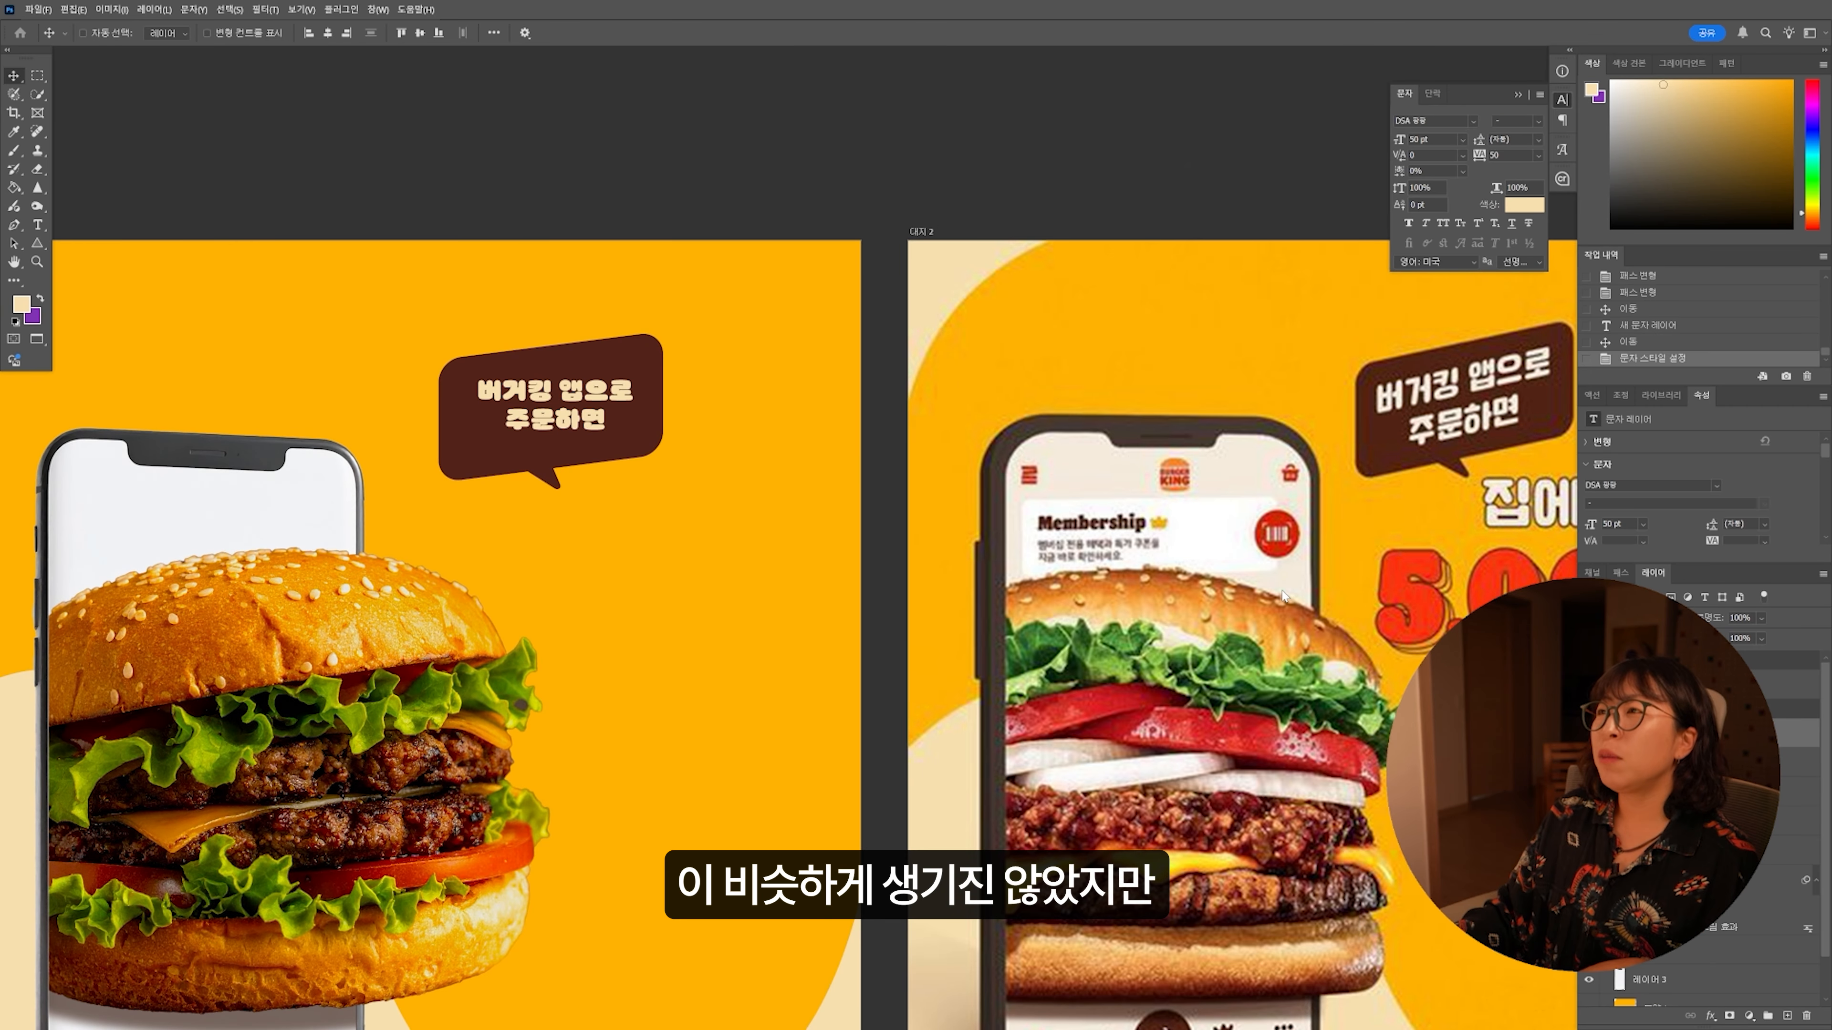
Step: Set the speech bubble text's horizontal scale to 95%, its colour to white and its tracking to -10
{"action": "double_click", "coordinate": [541, 400]}
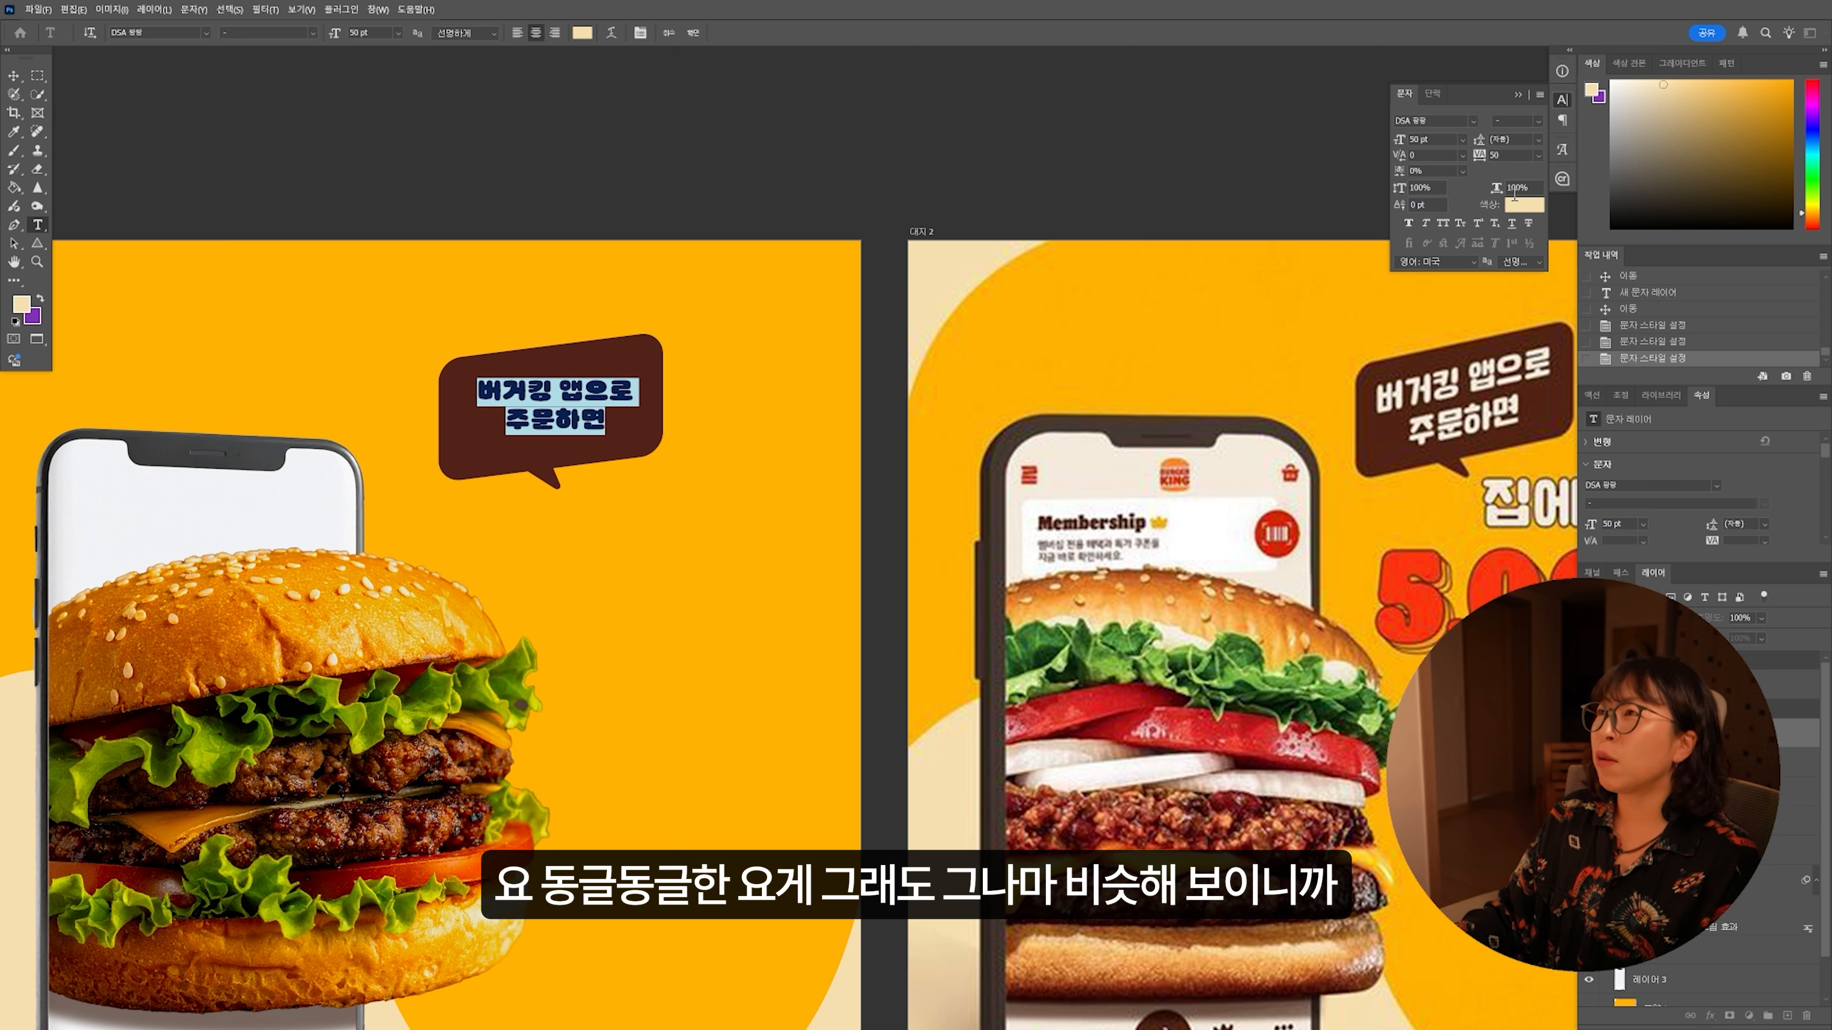
{"action": "key", "text": "BackSpace"}
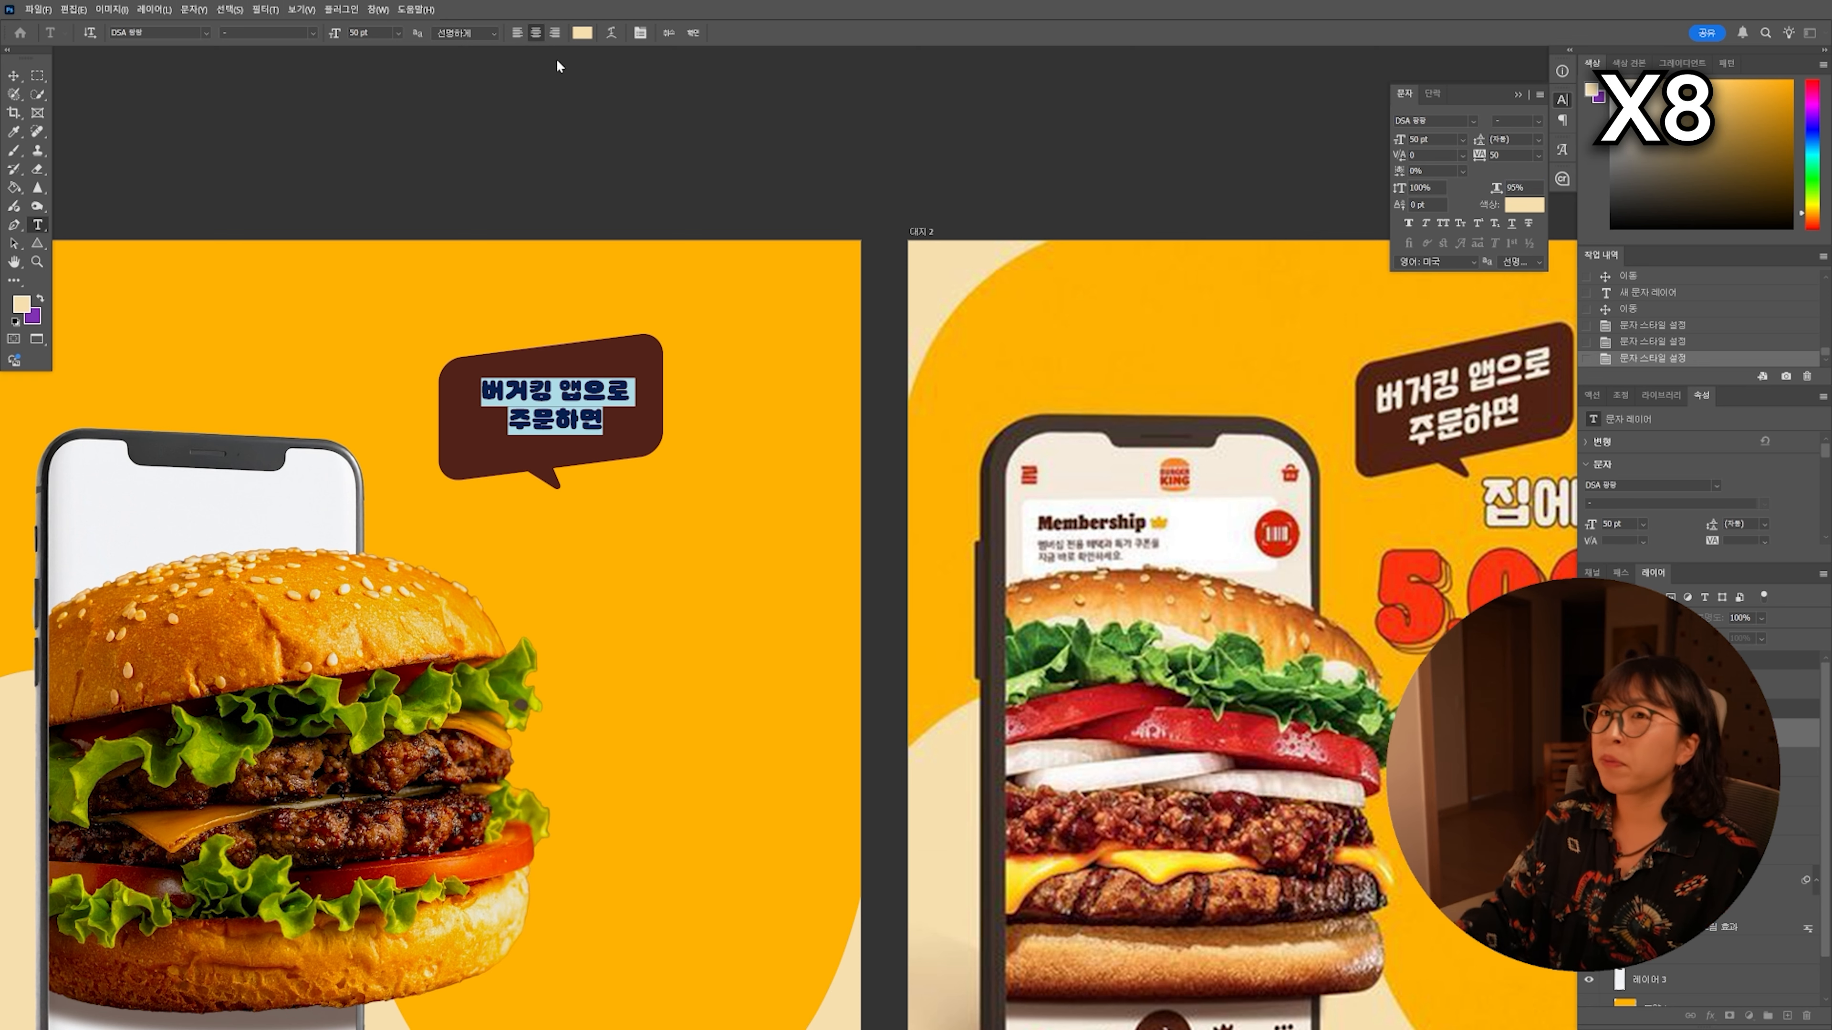
{"action": "left_click", "coordinate": [582, 33]}
{"action": "left_click", "coordinate": [1231, 273]}
{"action": "left_click", "coordinate": [1596, 275]}
{"action": "left_click", "coordinate": [1538, 155]}
{"action": "left_click", "coordinate": [1513, 193]}
{"action": "left_click", "coordinate": [14, 76]}
{"action": "left_click", "coordinate": [1538, 155]}
Step: Duplicate the text below the speech bubble, and enlarge and slant the original to follow the bubble's angle
{"action": "left_click_drag", "start_coordinate": [555, 404], "coordinate": [687, 634]}
{"action": "left_click", "coordinate": [1513, 219]}
{"action": "key", "text": "ctrl+t"}
{"action": "key", "text": "Return"}
{"action": "key", "text": "ctrl+t"}
{"action": "left_click_drag", "start_coordinate": [679, 411], "coordinate": [681, 363]}
{"action": "key", "text": "Return"}
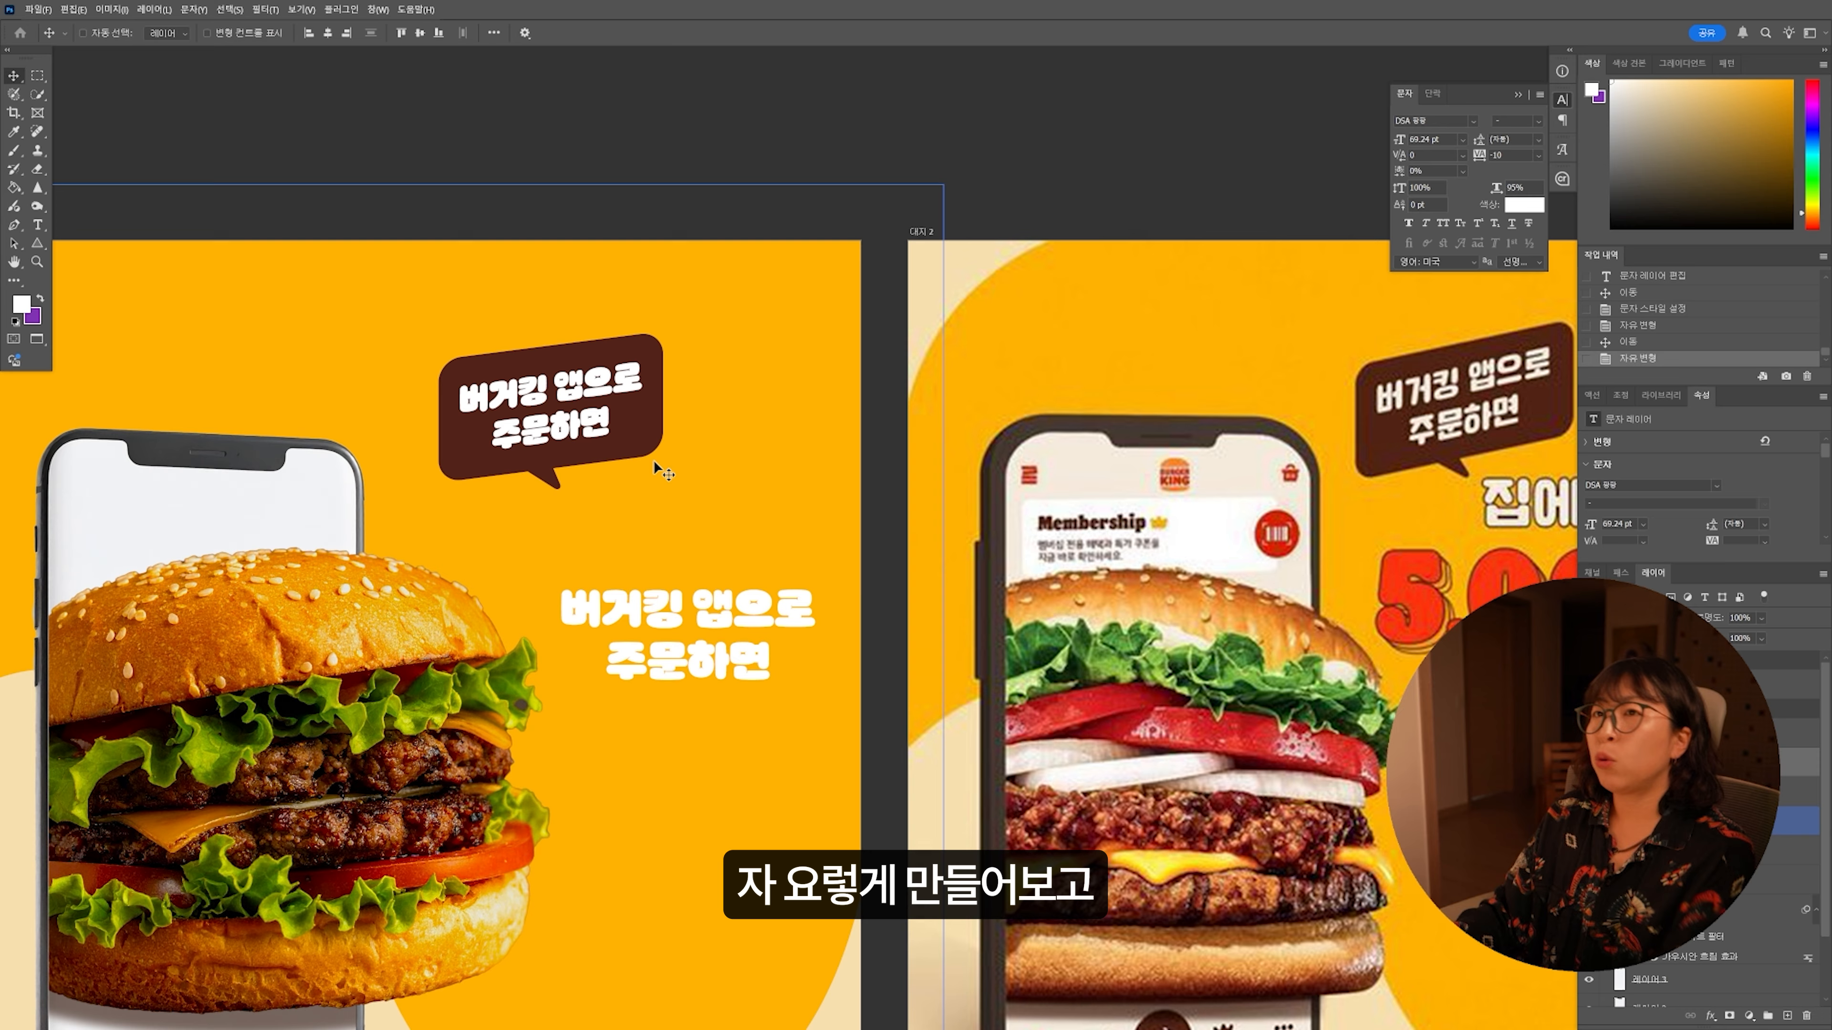
Step: Build three headline lines below the speech bubble from the copied text, reading "집에서 편하게", "5,000원" and "할인!"
{"action": "left_click_drag", "start_coordinate": [634, 480], "coordinate": [470, 462]}
{"action": "mouse_move", "coordinate": [539, 566]}
{"action": "left_mouse_down"}
{"action": "mouse_move", "coordinate": [399, 535]}
{"action": "mouse_move", "coordinate": [400, 610]}
{"action": "mouse_move", "coordinate": [552, 560]}
{"action": "left_mouse_up"}
{"action": "double_click", "coordinate": [401, 548]}
{"action": "type", "text": "집에서 편하게"}
{"action": "double_click", "coordinate": [400, 609]}
{"action": "type", "text": "5,000원"}
{"action": "triple_click", "coordinate": [404, 678]}
{"action": "type", "text": "할인!"}
Step: Recolour the "5,000원" headline with the red-orange sampled from the reference banner
{"action": "key", "text": "ctrl+minus"}
{"action": "double_click", "coordinate": [642, 531]}
{"action": "left_click", "coordinate": [582, 32]}
{"action": "left_click", "coordinate": [1182, 513]}
Step: Draw a dark brown pill-shaped rectangle below the "할인!" headline for the date range
{"action": "mouse_move", "coordinate": [568, 690]}
{"action": "left_mouse_down"}
{"action": "mouse_move", "coordinate": [785, 731]}
{"action": "mouse_move", "coordinate": [678, 687]}
{"action": "left_mouse_up"}
{"action": "left_click", "coordinate": [21, 304]}
{"action": "left_click", "coordinate": [161, 32]}
{"action": "left_click", "coordinate": [491, 426]}
Step: Add the condition line "*17,000원 이상 구매시" below the date pill in dark brown and scale it down to fit
{"action": "left_click_drag", "start_coordinate": [680, 467], "coordinate": [680, 727]}
{"action": "double_click", "coordinate": [681, 727]}
{"action": "type", "text": "*1700원 이상 구매시"}
{"action": "left_click", "coordinate": [590, 727]}
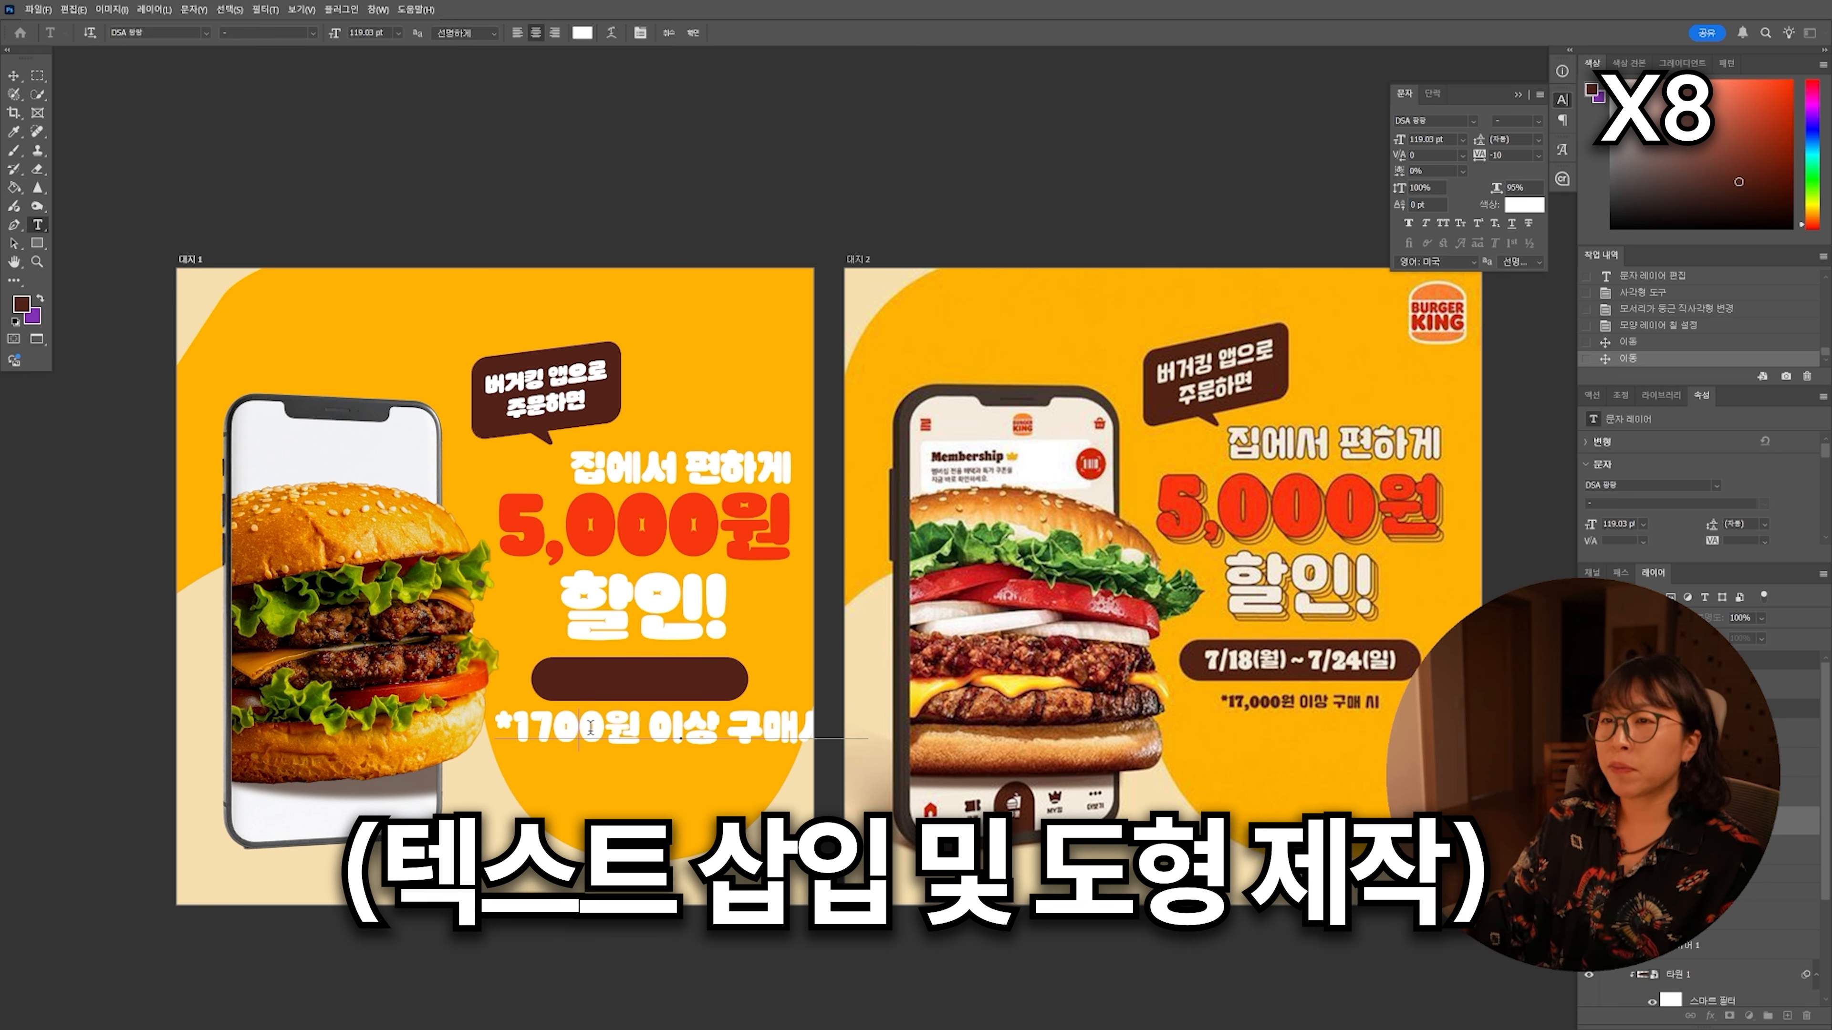
{"action": "key", "text": "Left"}
{"action": "type", "text": ",0"}
{"action": "key", "text": "ctrl+a"}
{"action": "left_click", "coordinate": [582, 32]}
{"action": "left_click", "coordinate": [639, 678]}
{"action": "left_click_drag", "start_coordinate": [868, 750], "coordinate": [715, 730]}
{"action": "left_click", "coordinate": [13, 75]}
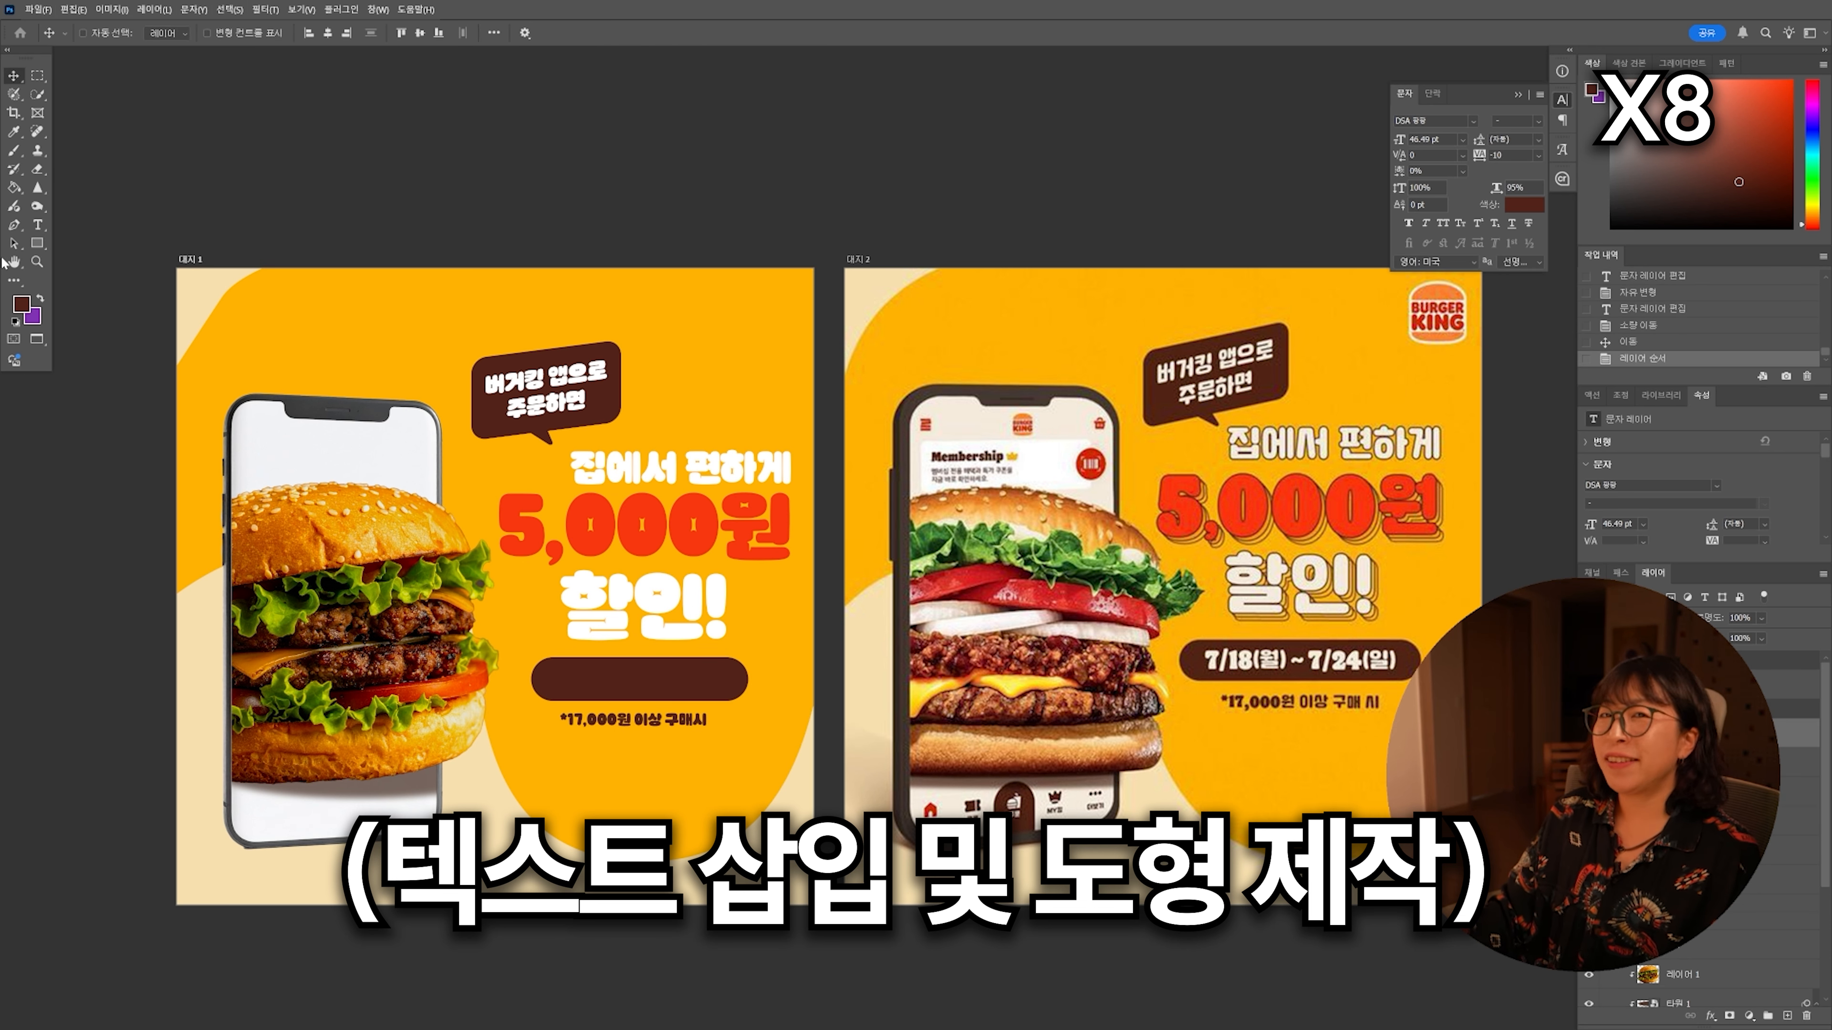
Step: Add white text reading "7/18(월) ~ 7/24 (일)" over the dark brown pill shape
{"action": "left_click", "coordinate": [37, 224]}
{"action": "left_click", "coordinate": [21, 304]}
{"action": "left_click", "coordinate": [1237, 281]}
{"action": "key", "text": "Return"}
{"action": "left_click", "coordinate": [633, 685]}
{"action": "type", "text": "7/18~"}
{"action": "key", "text": "ctrl+a"}
{"action": "left_click", "coordinate": [582, 32]}
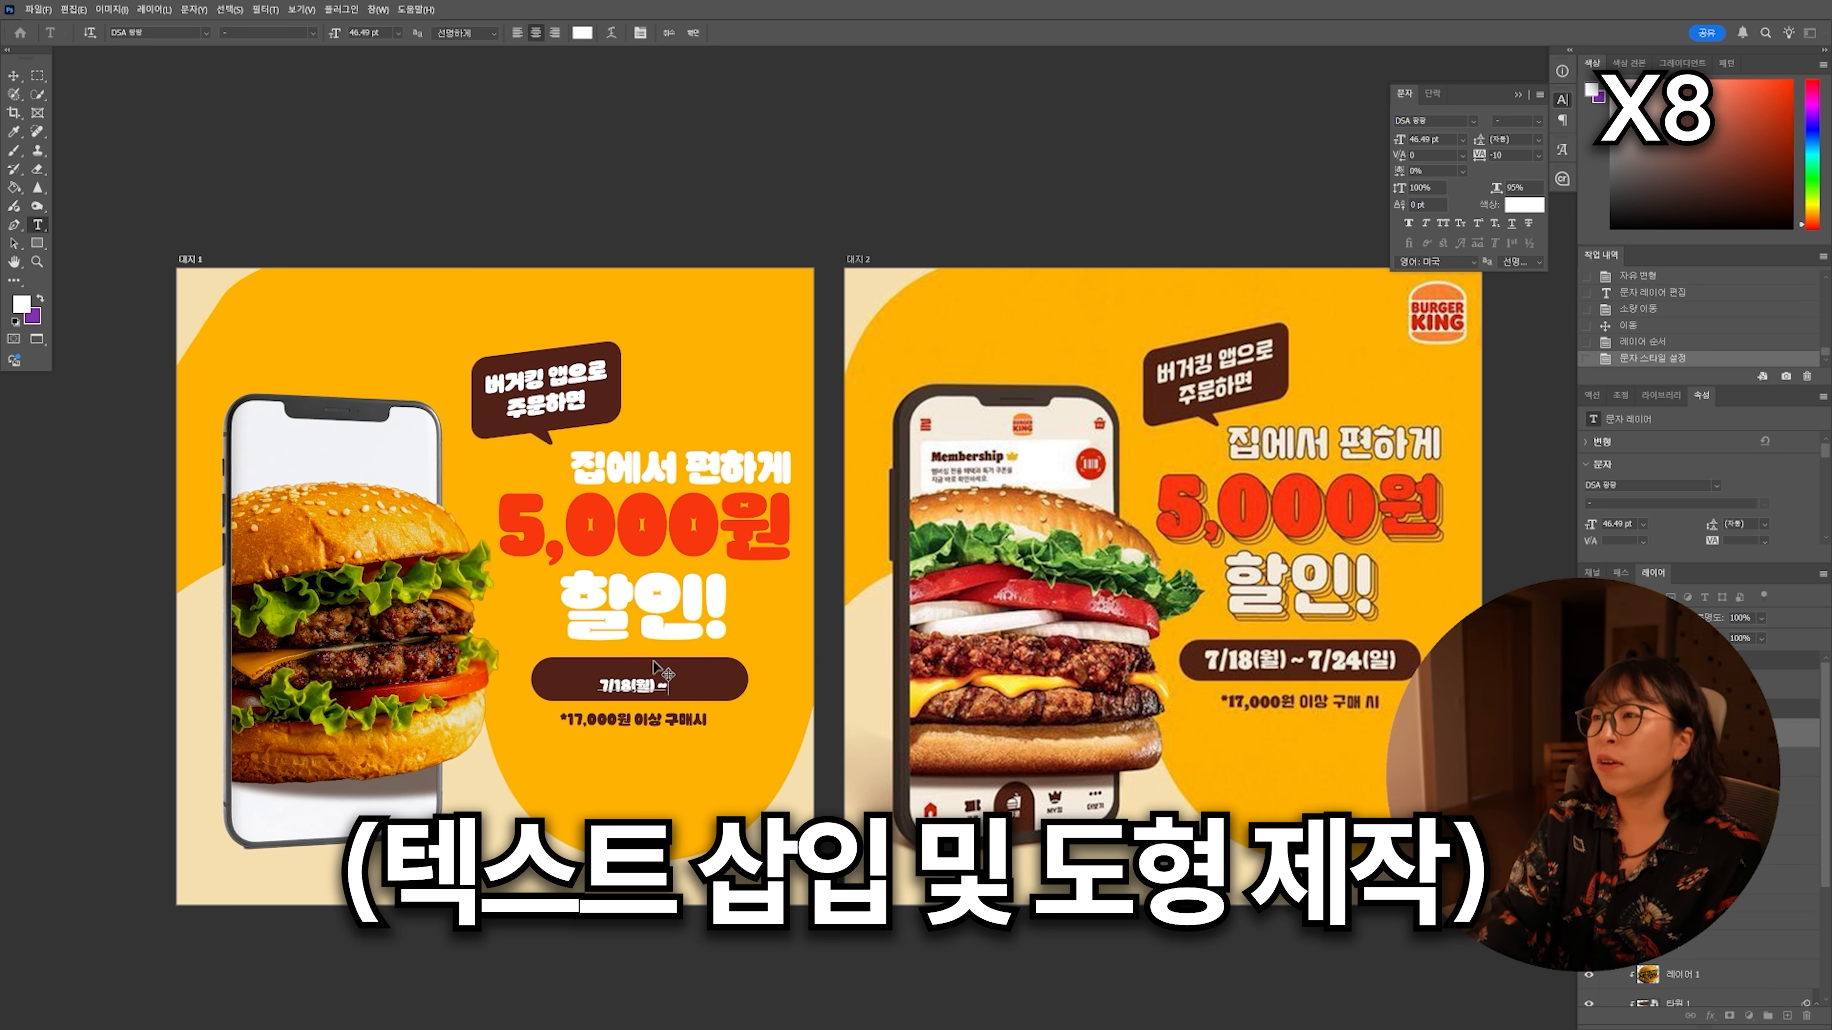
{"action": "type", "text": "7/24 (일)"}
{"action": "key", "text": "ctrl+Return"}
Step: Enlarge the date text so it fills the pill shape
{"action": "key", "text": "v"}
{"action": "key", "text": "ctrl+t"}
{"action": "left_click_drag", "start_coordinate": [701, 675], "coordinate": [742, 656]}
{"action": "key", "text": "Return"}
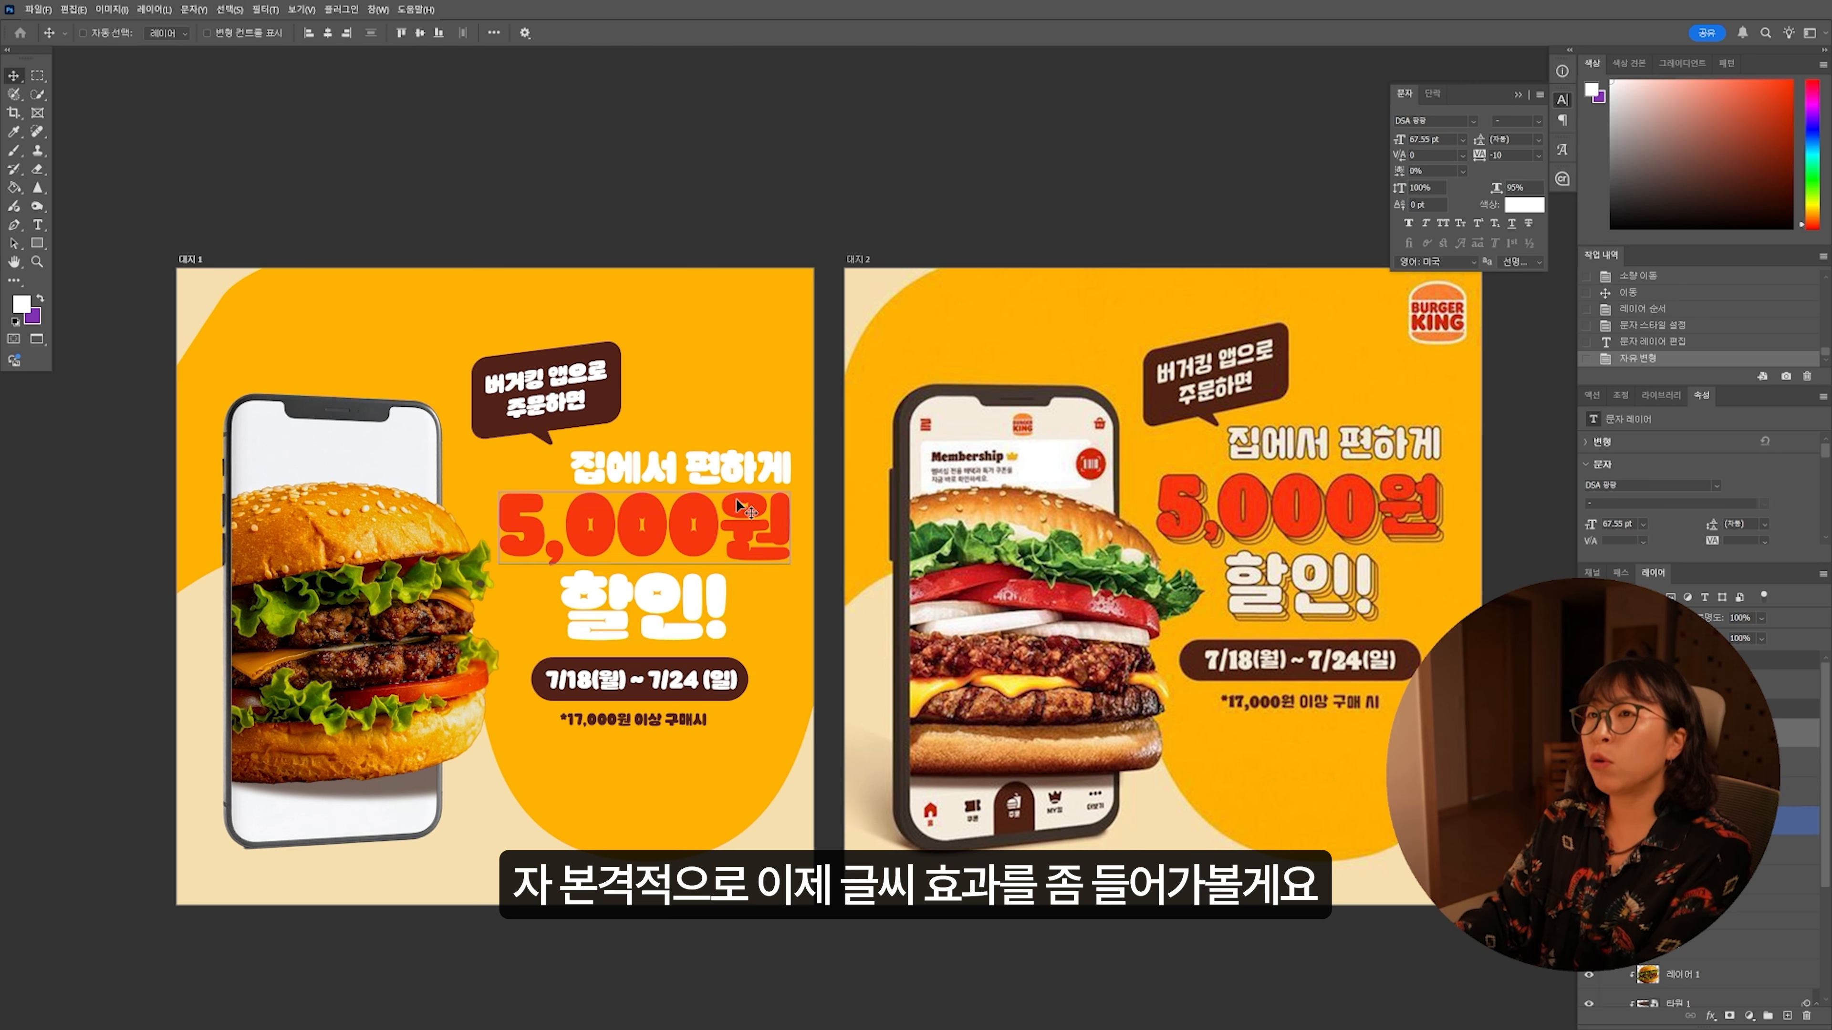
Step: Add a 2 px stroke with centre position to the "집에서 편하게" headline in its layer style
{"action": "left_click", "coordinate": [739, 505], "text": "ctrl"}
{"action": "right_click", "coordinate": [1695, 870]}
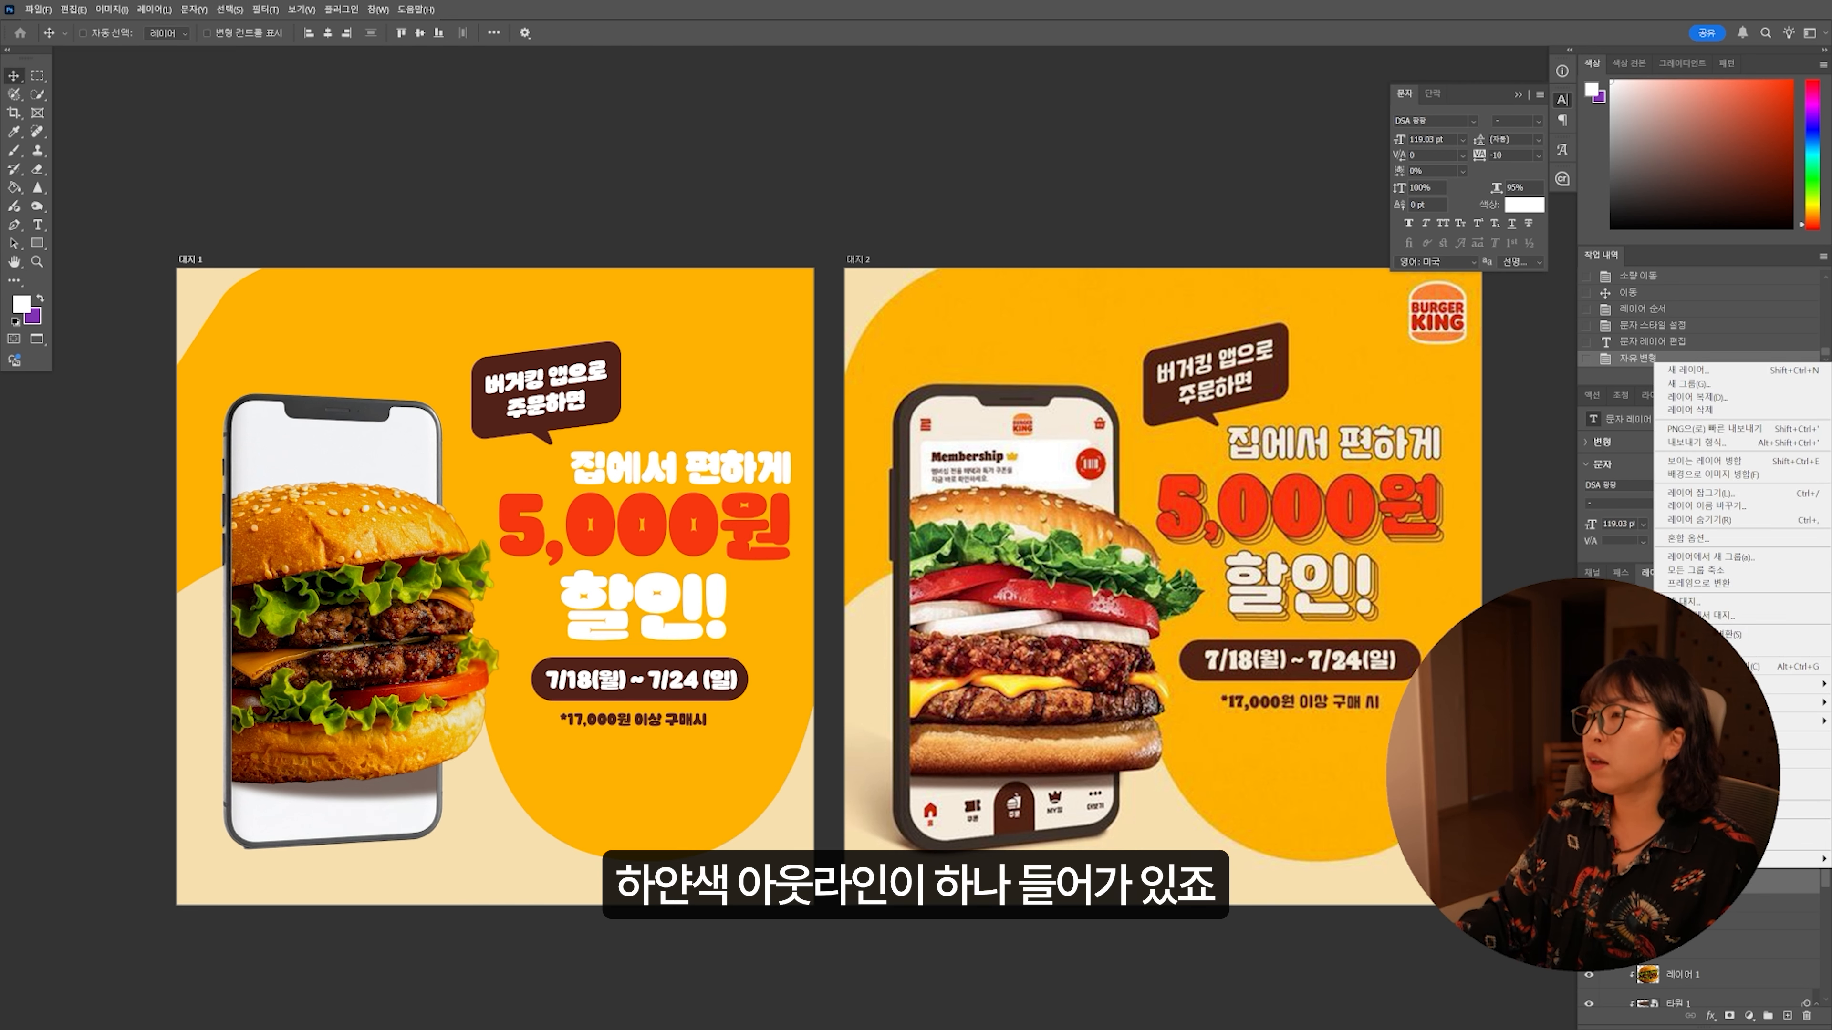
{"action": "left_click", "coordinate": [1688, 538]}
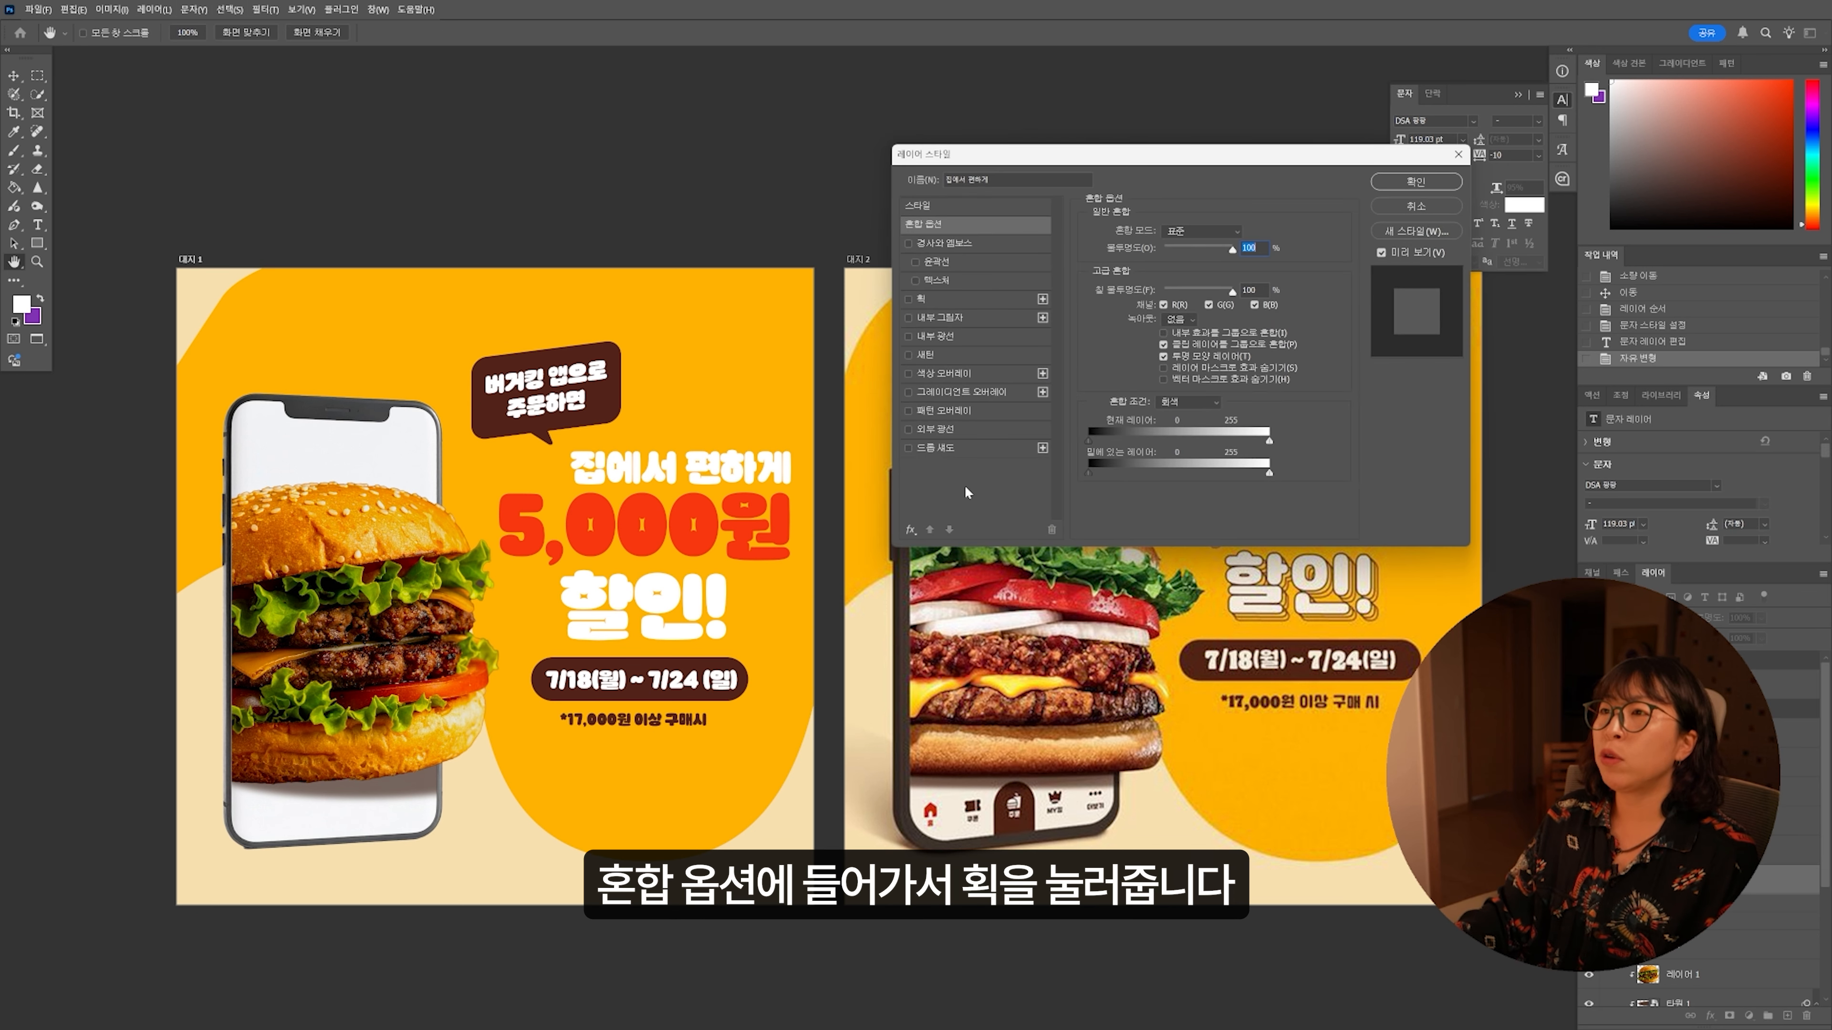
{"action": "left_click", "coordinate": [750, 295]}
{"action": "mouse_move", "coordinate": [1030, 163]}
{"action": "left_mouse_down"}
{"action": "mouse_move", "coordinate": [852, 159]}
{"action": "mouse_move", "coordinate": [664, 45]}
{"action": "left_mouse_up"}
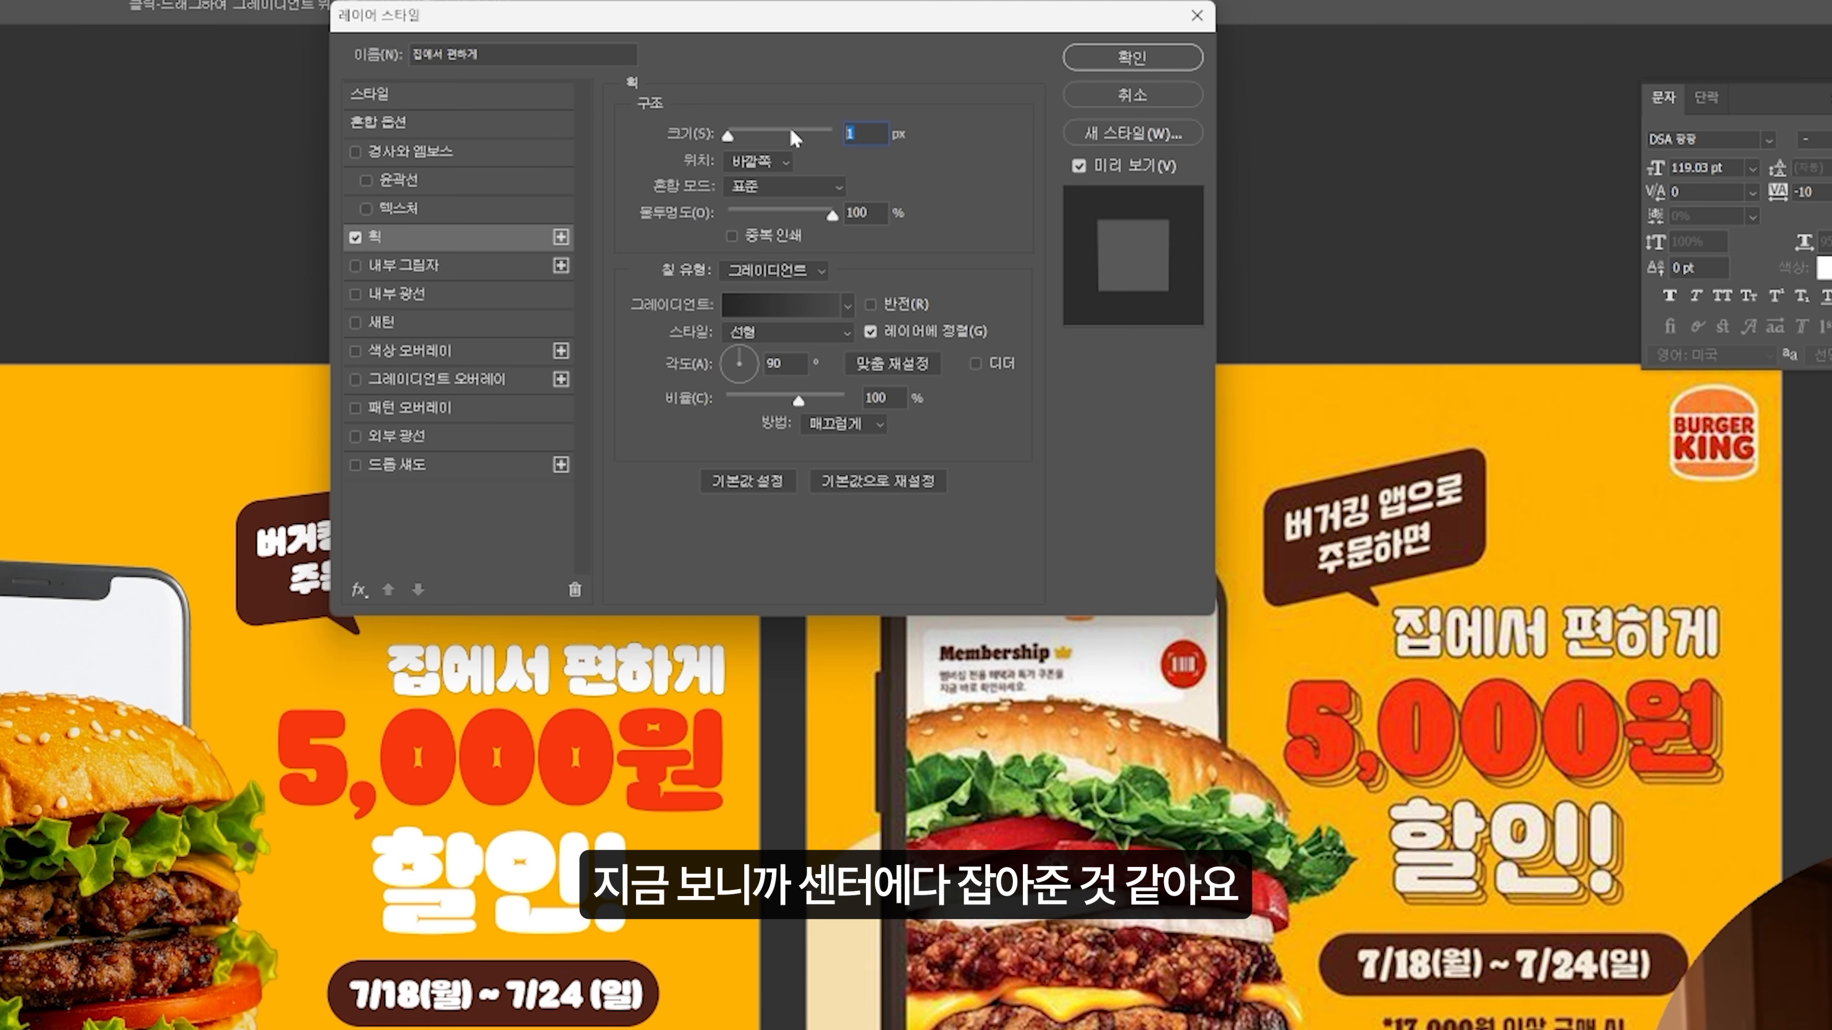
{"action": "type", "text": "2"}
{"action": "left_click", "coordinate": [750, 162]}
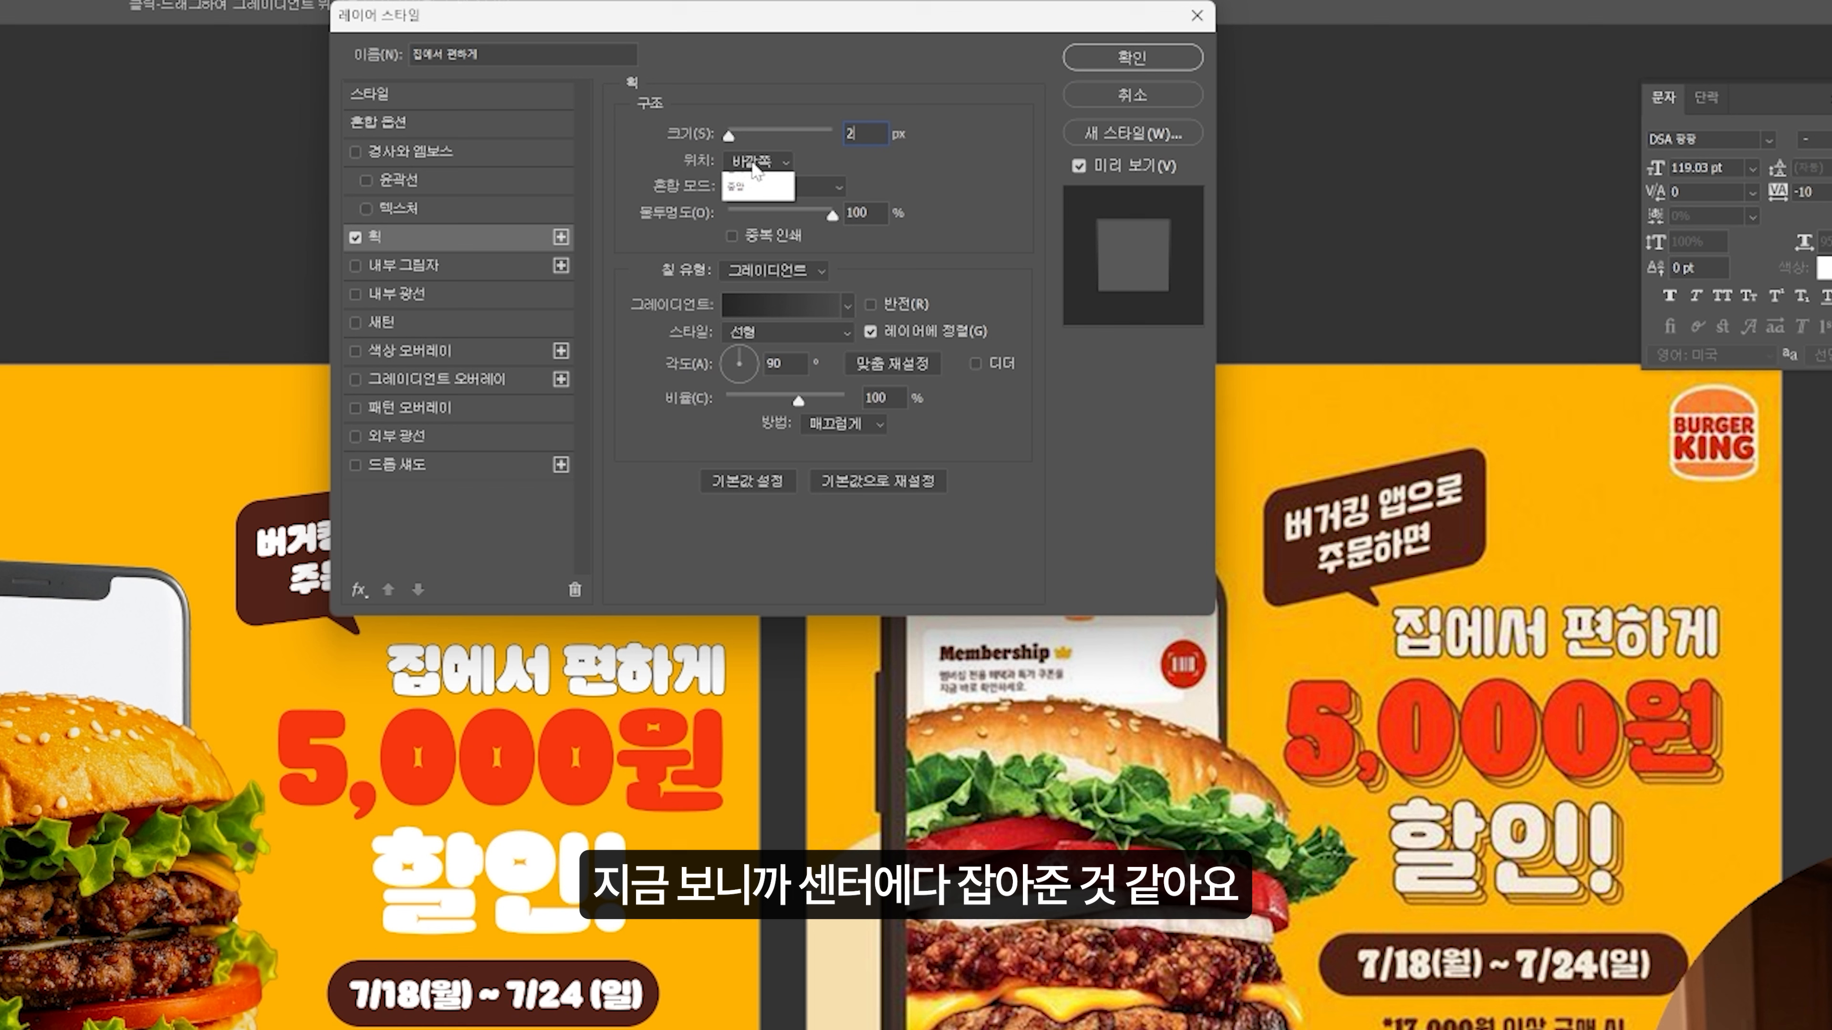
{"action": "left_click", "coordinate": [748, 220]}
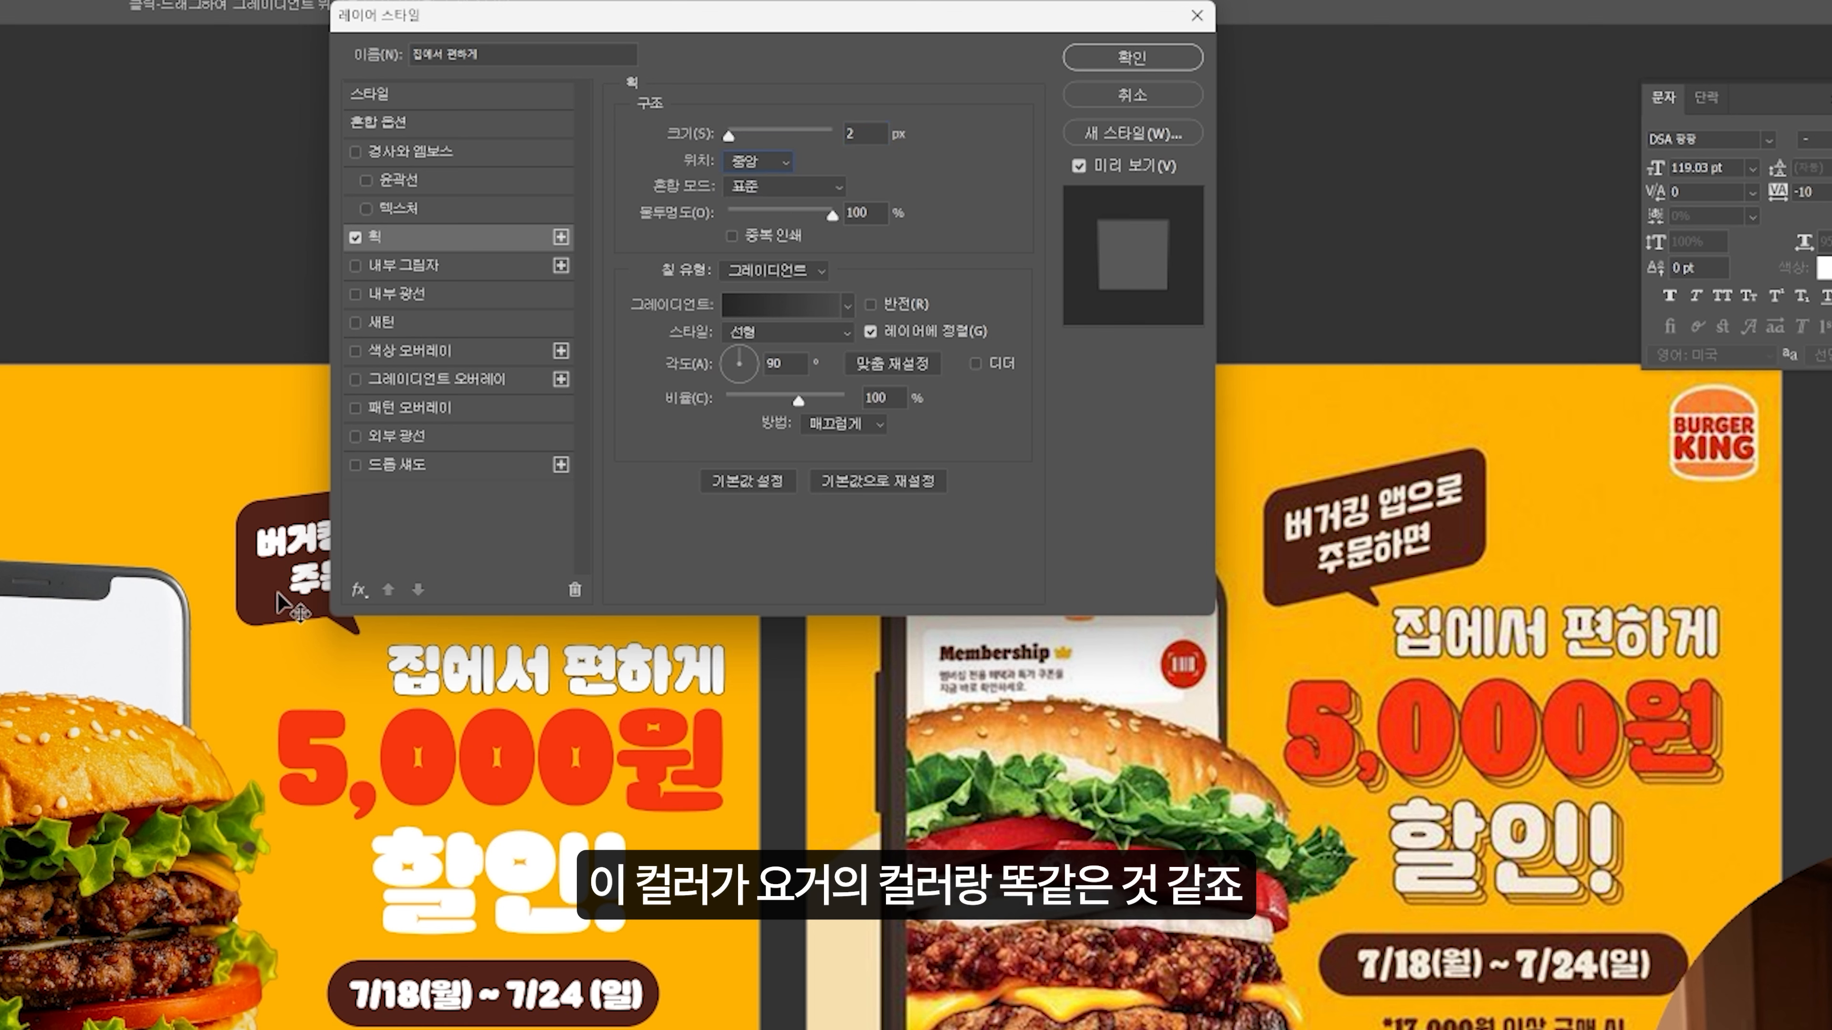
Step: Give the headline's stroke a solid dark brown sampled from the speech bubble and set its size to 4 px
{"action": "left_click", "coordinate": [815, 274]}
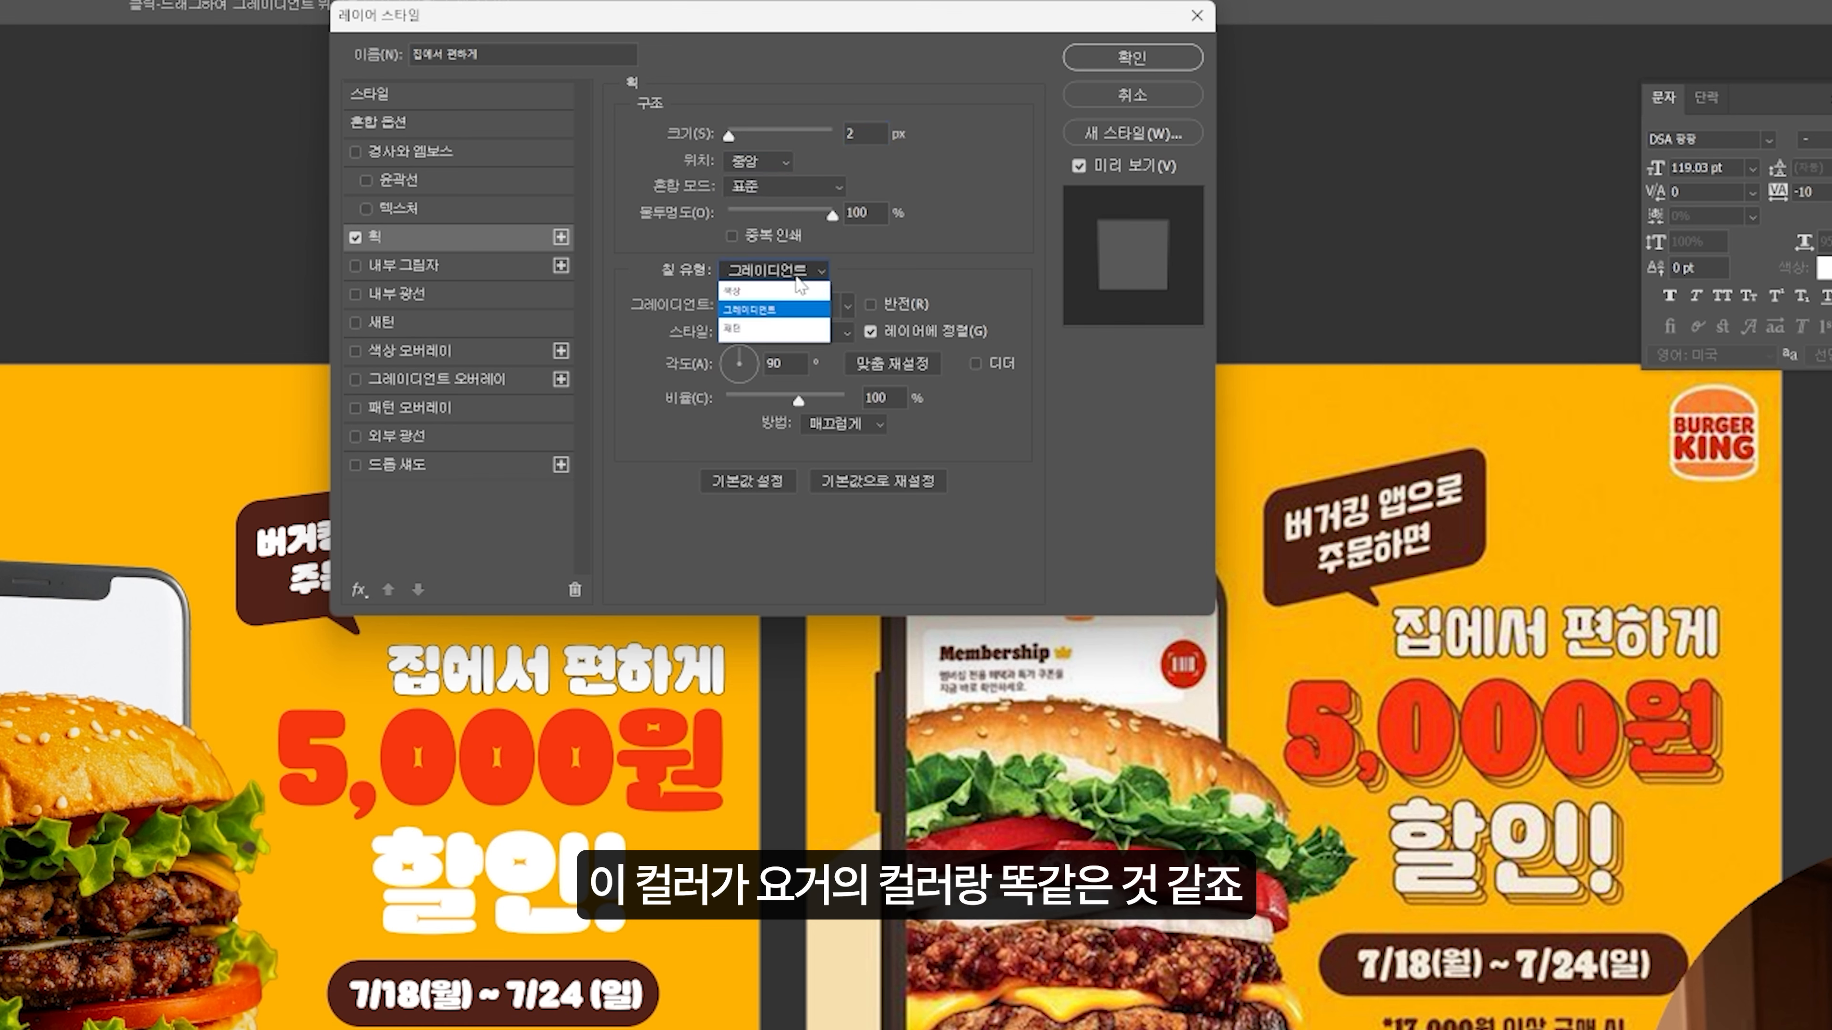
{"action": "left_click", "coordinate": [822, 309]}
{"action": "left_click", "coordinate": [680, 305]}
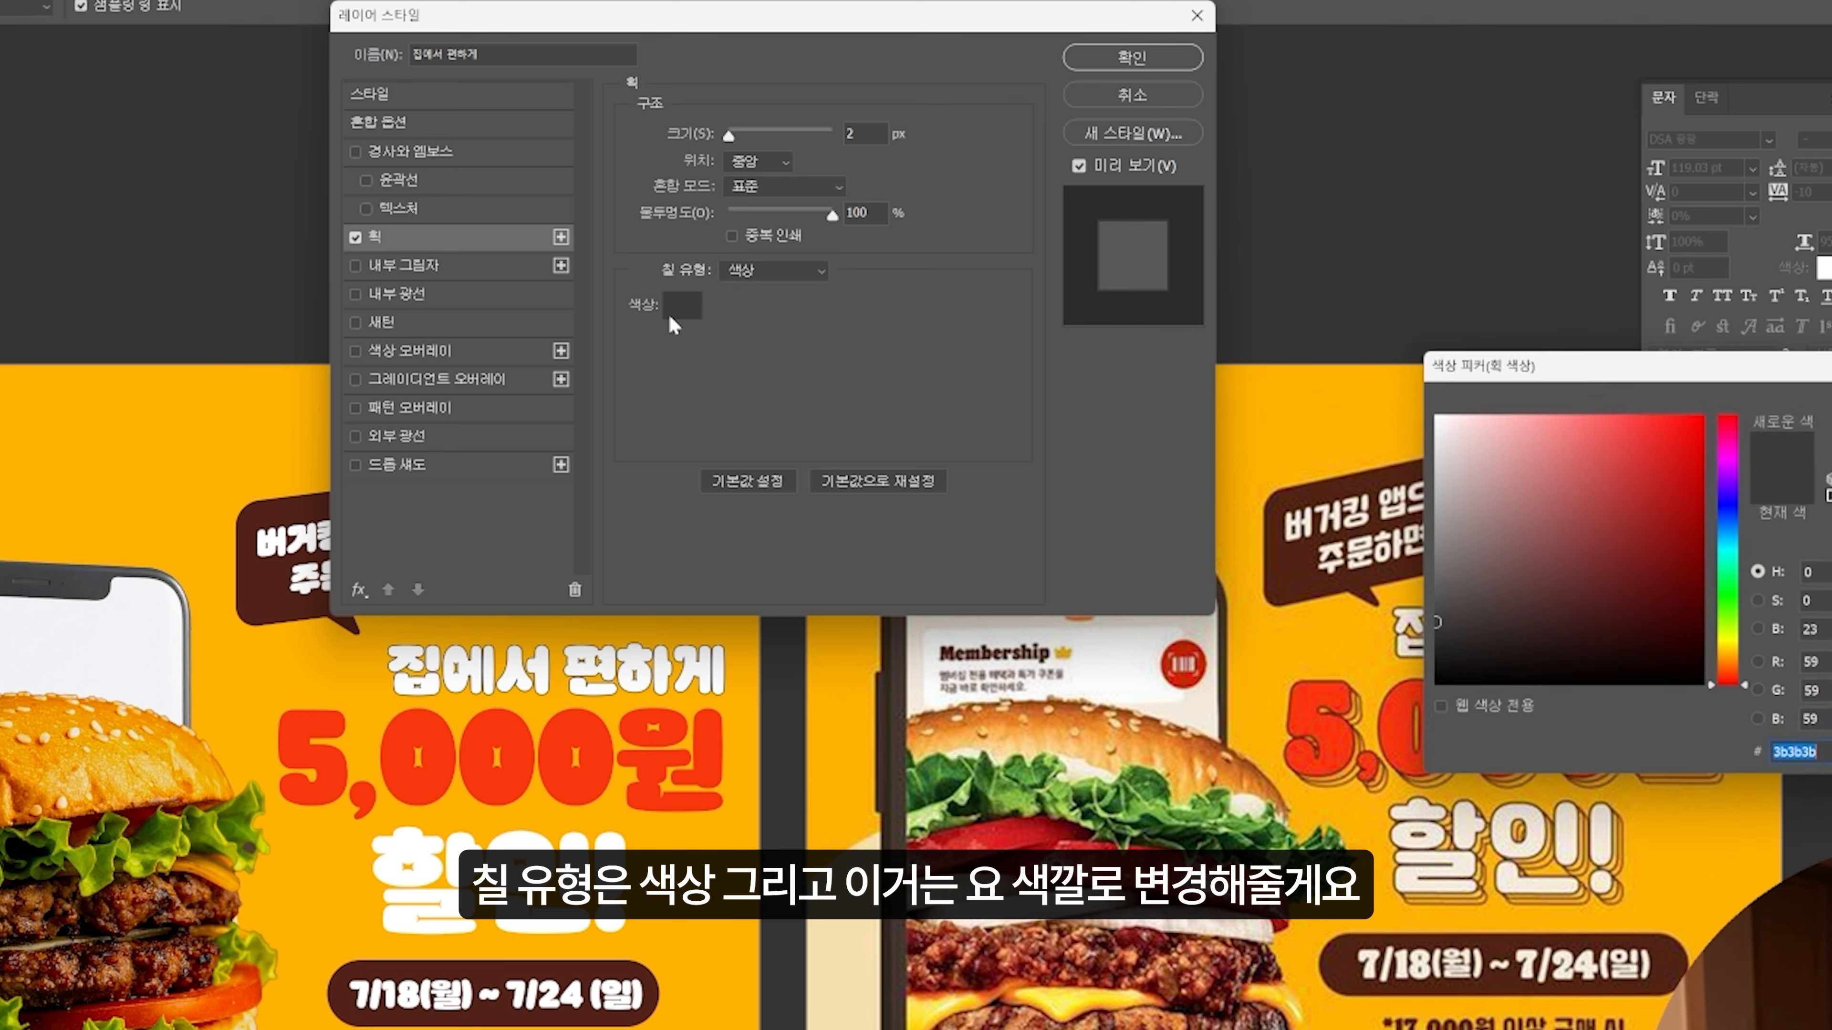
{"action": "left_click", "coordinate": [267, 588]}
{"action": "key", "text": "Return"}
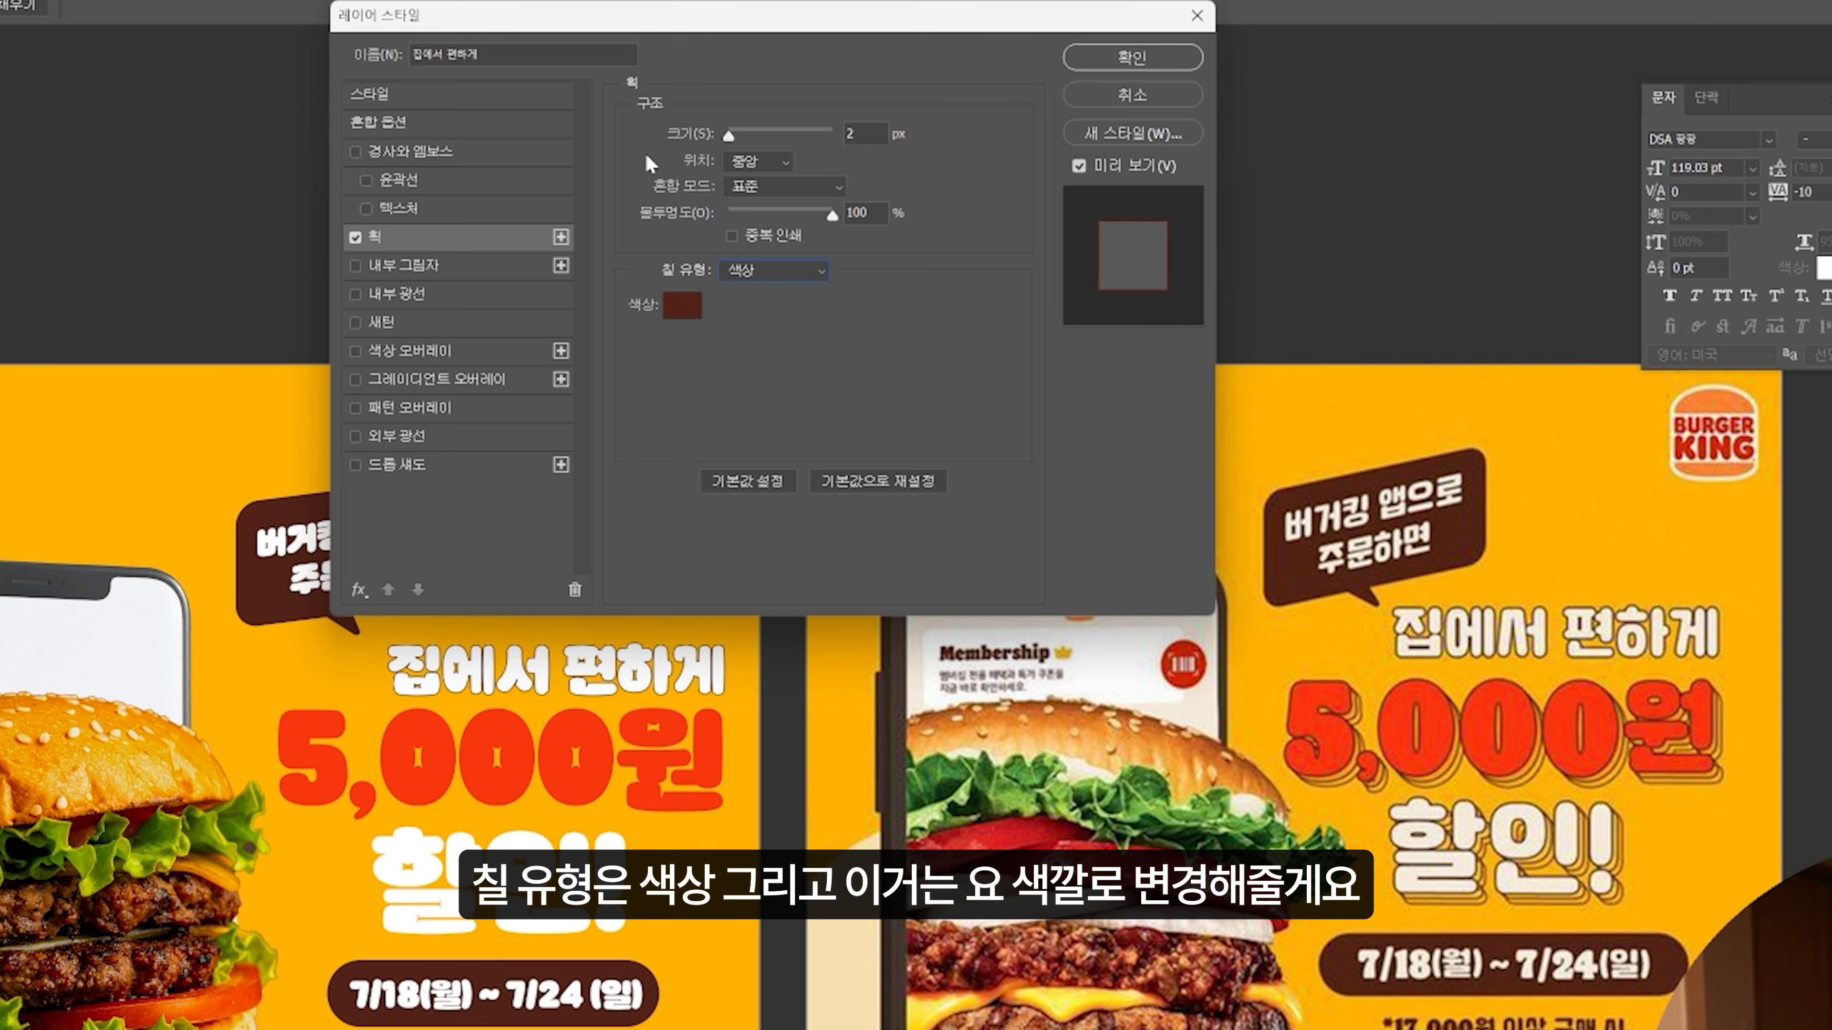
{"action": "left_click", "coordinate": [877, 140]}
{"action": "key", "text": "ctrl+plus"}
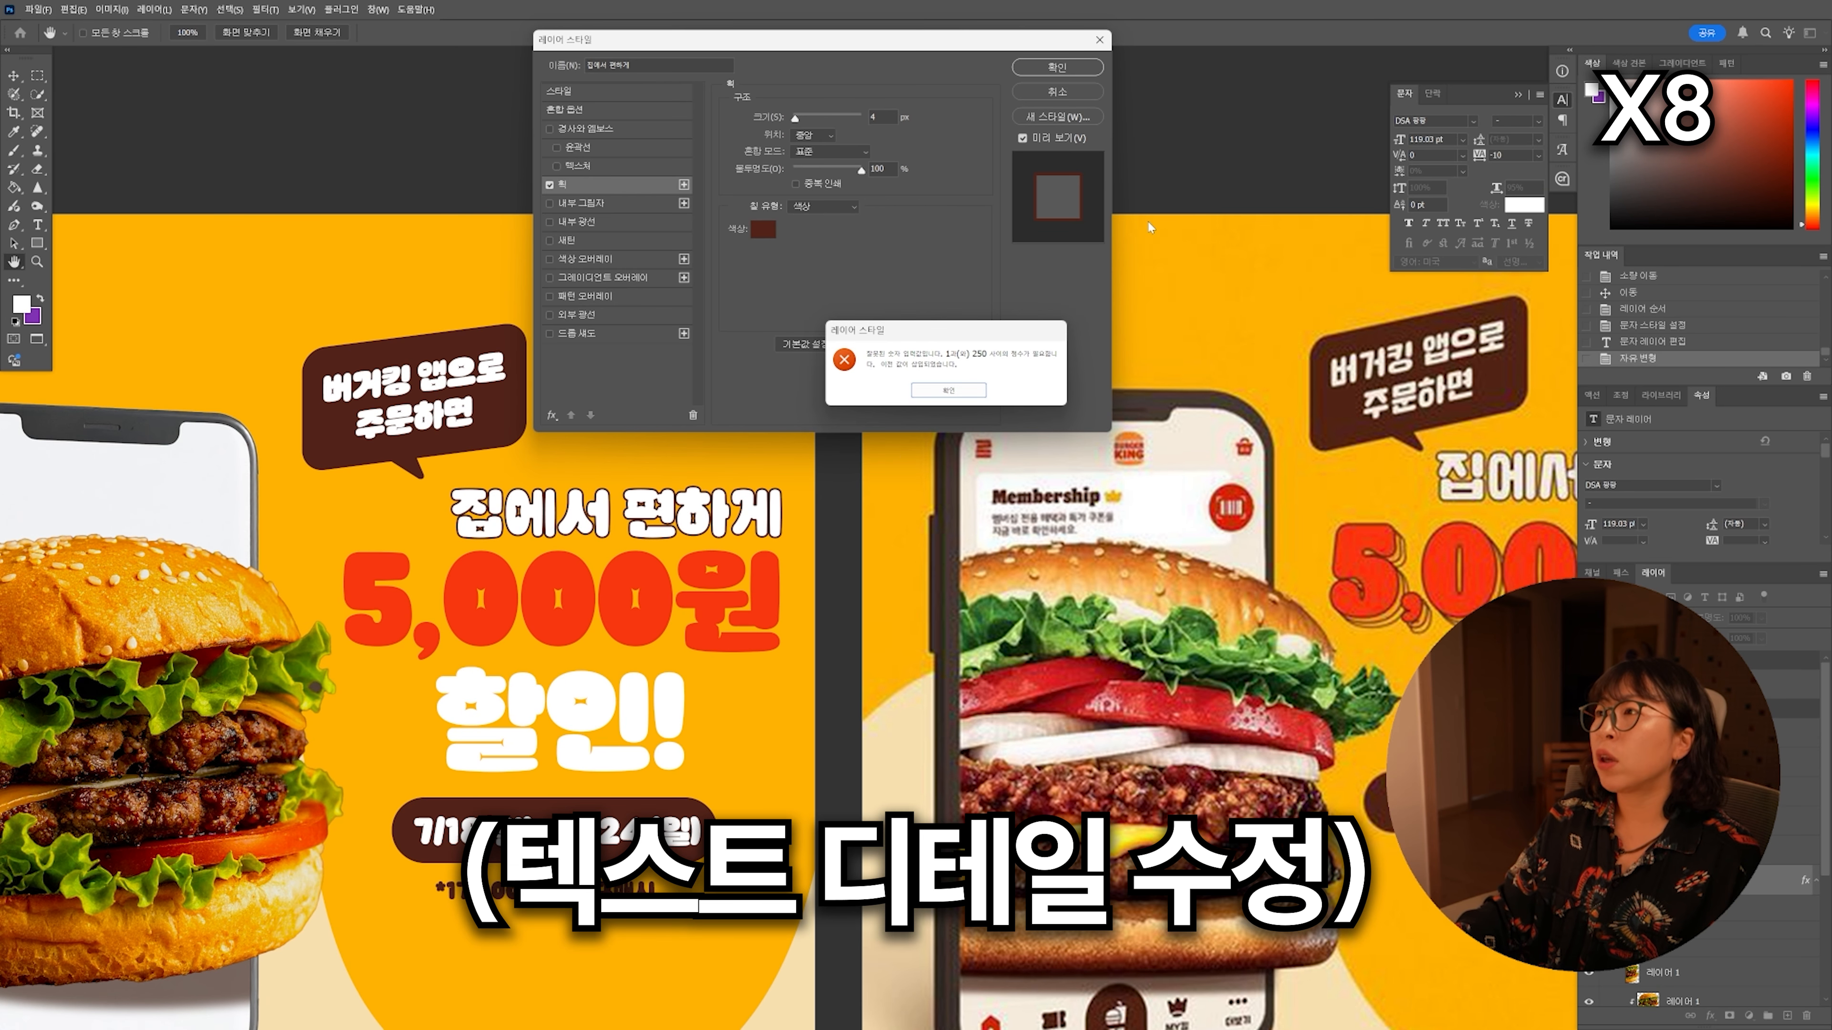
{"action": "key", "text": "Return"}
{"action": "key", "text": "Return"}
Step: Copy the layer style of "집에서 편하게" and paste it onto the "5,000원" and "할인!" headlines
{"action": "left_click_drag", "start_coordinate": [727, 767], "coordinate": [785, 689]}
{"action": "right_click", "coordinate": [1781, 877]}
{"action": "left_click", "coordinate": [1760, 645]}
{"action": "right_click", "coordinate": [1782, 802]}
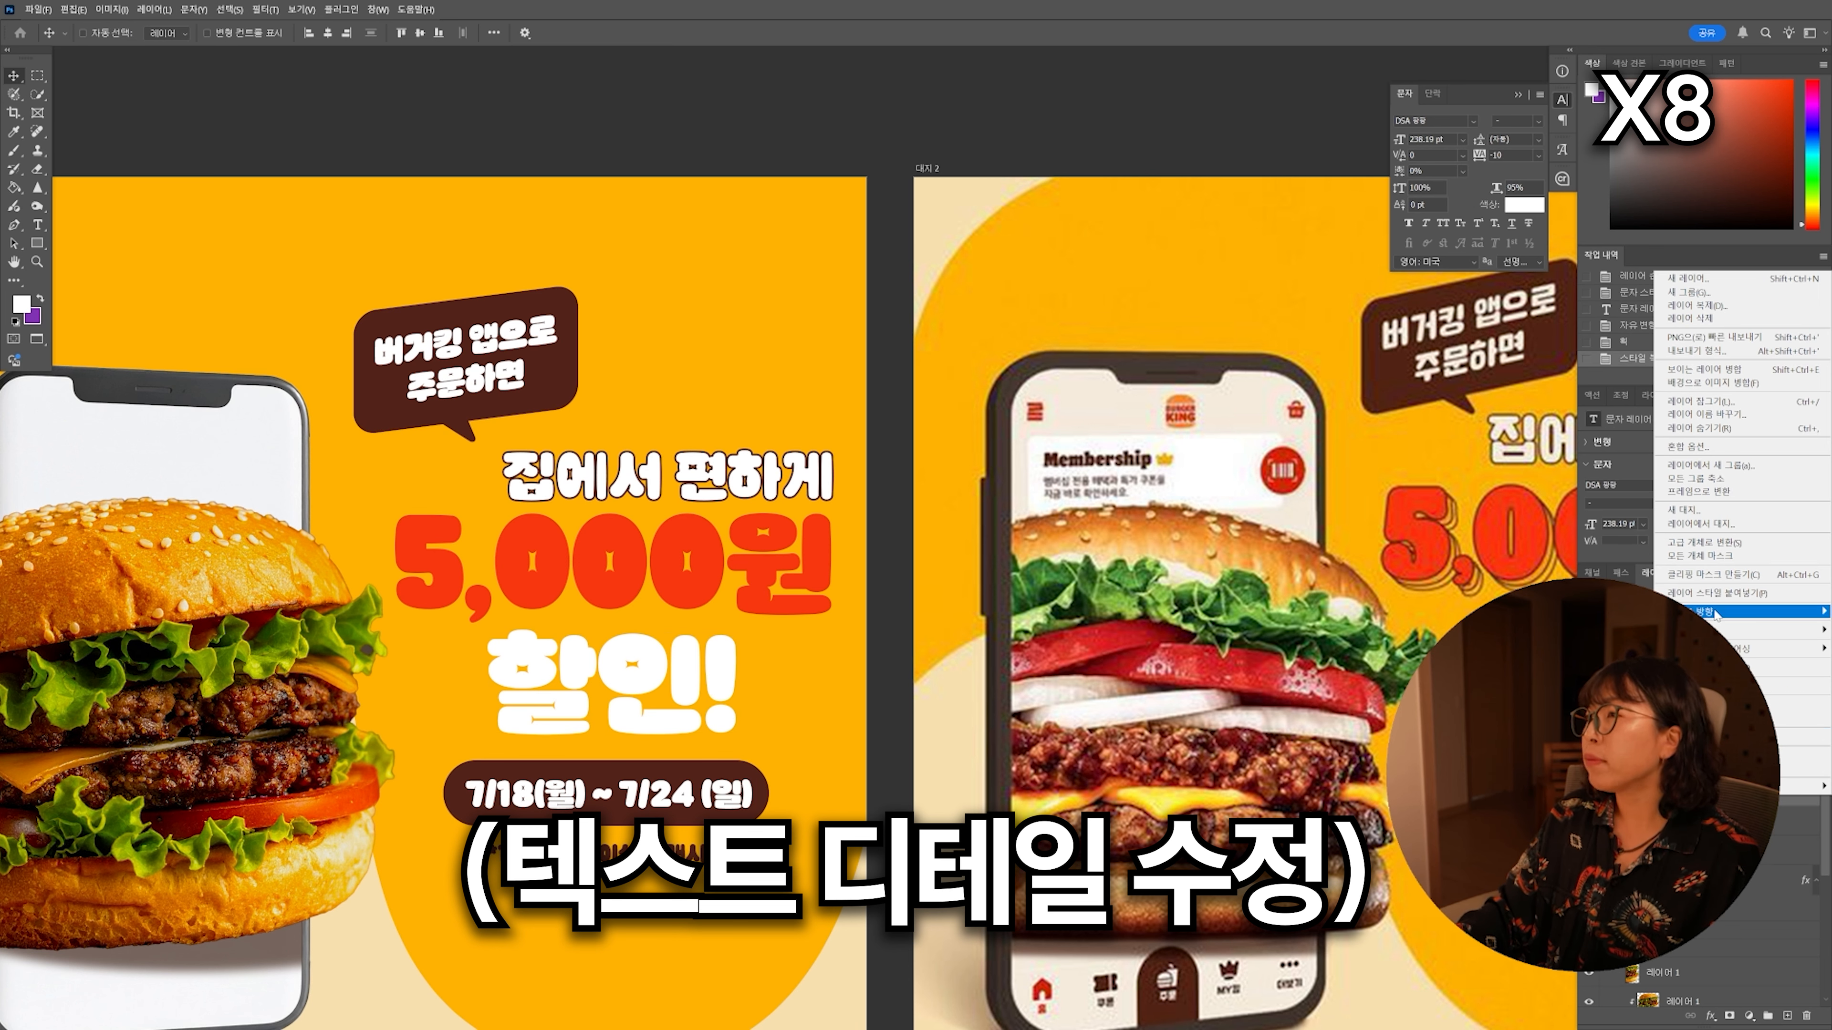
{"action": "left_click", "coordinate": [1753, 612]}
{"action": "right_click", "coordinate": [1781, 847]}
{"action": "left_click", "coordinate": [1752, 645]}
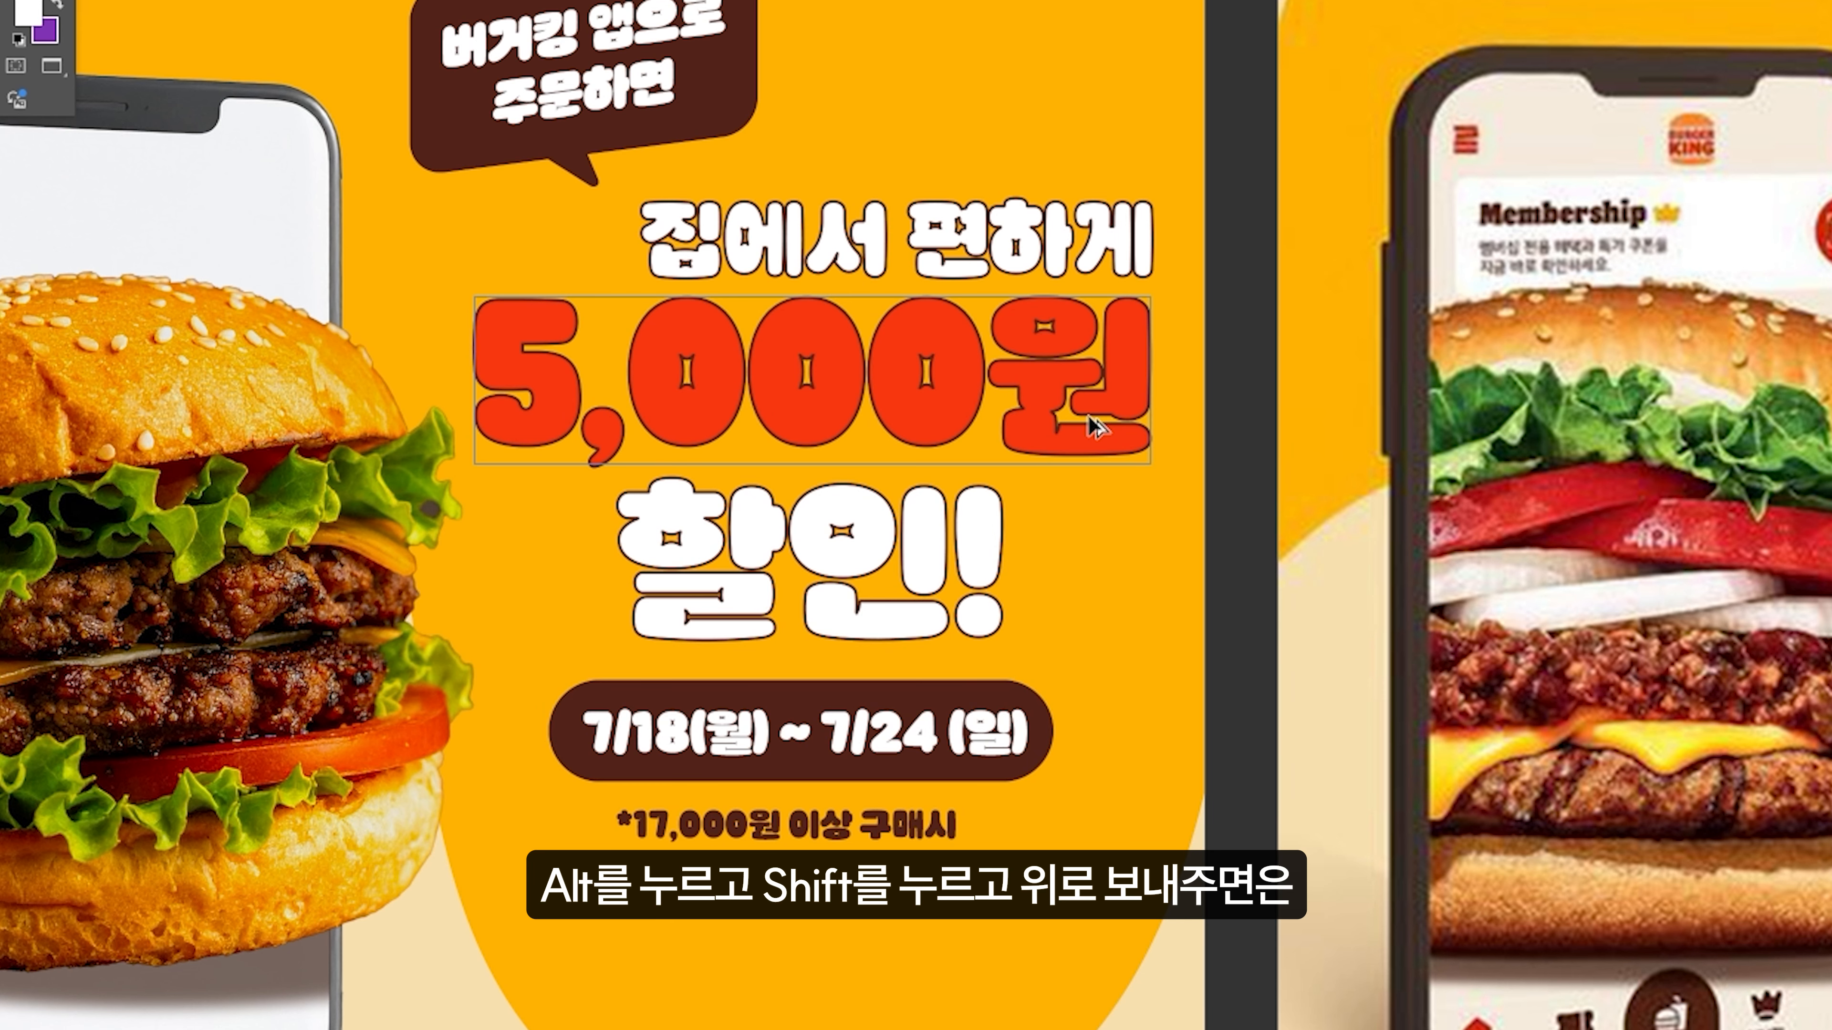
Step: Duplicate the "5,000원" headline in small offsets up and to the left to build a stacked 3D look
{"action": "key", "text": "alt+shift+Up"}
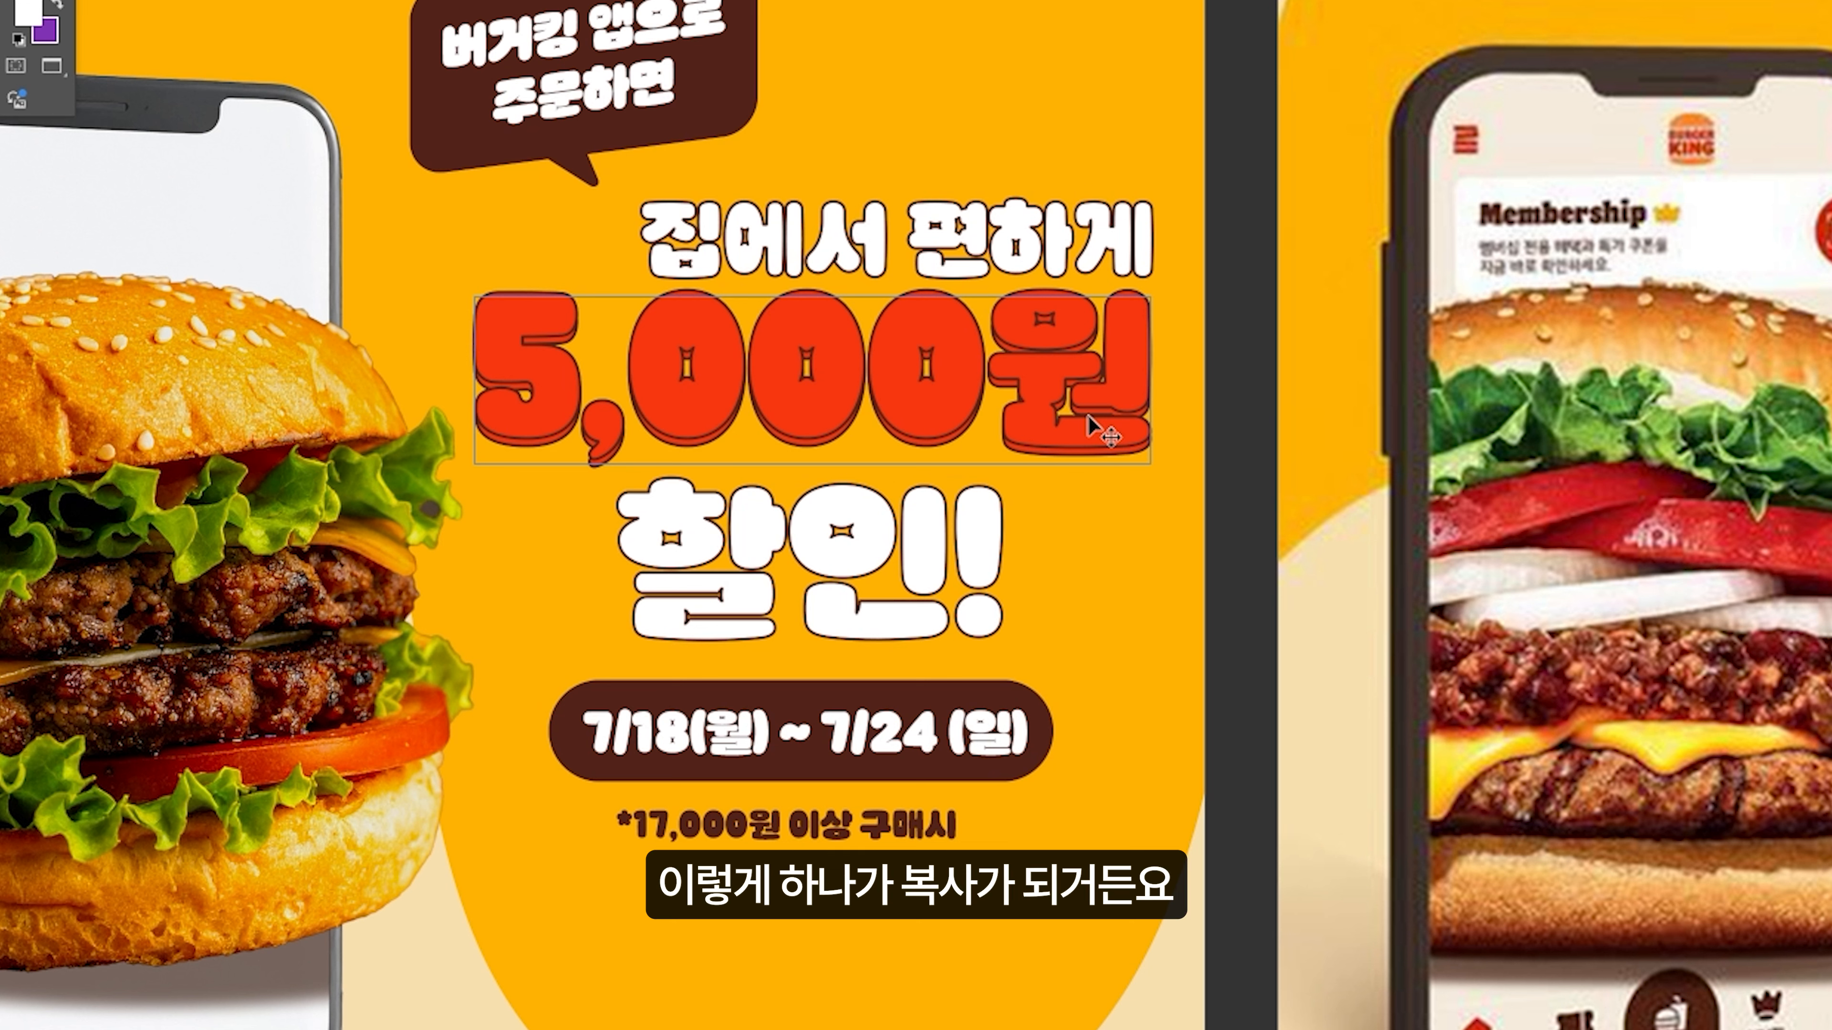
{"action": "key", "text": "alt+shift+Left"}
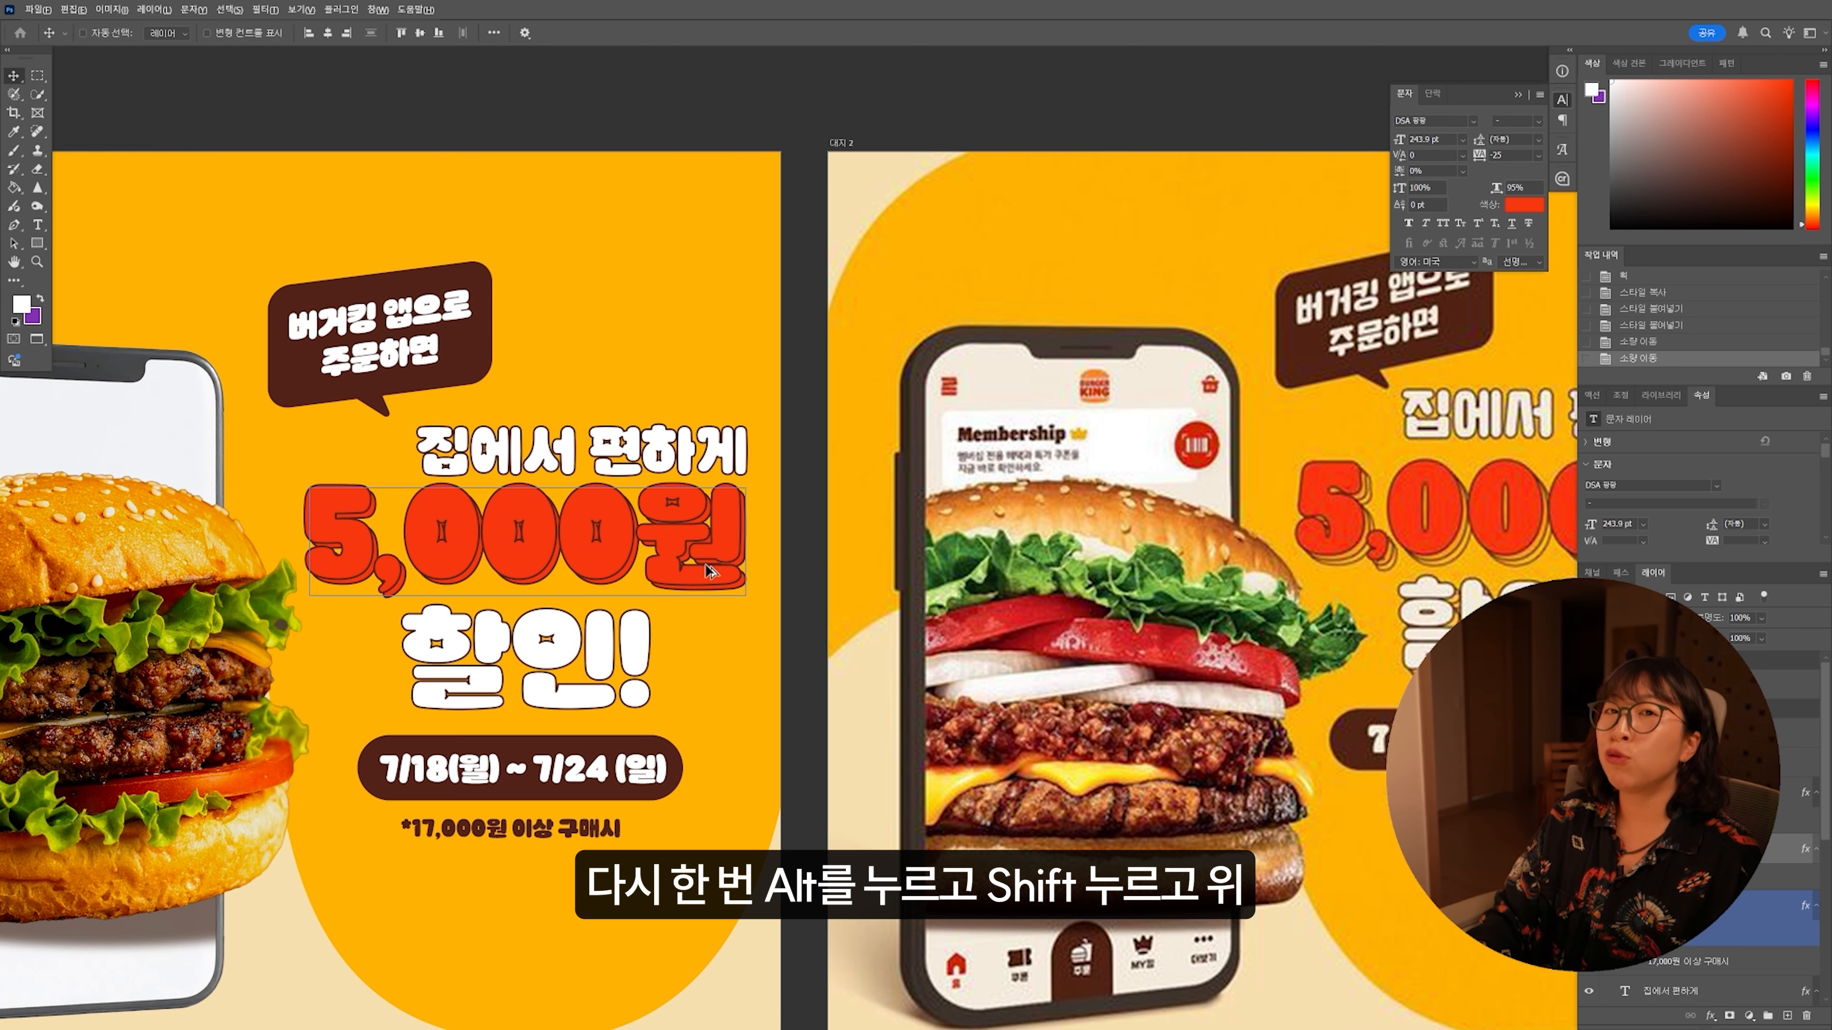
{"action": "key", "text": "alt+shift+Up"}
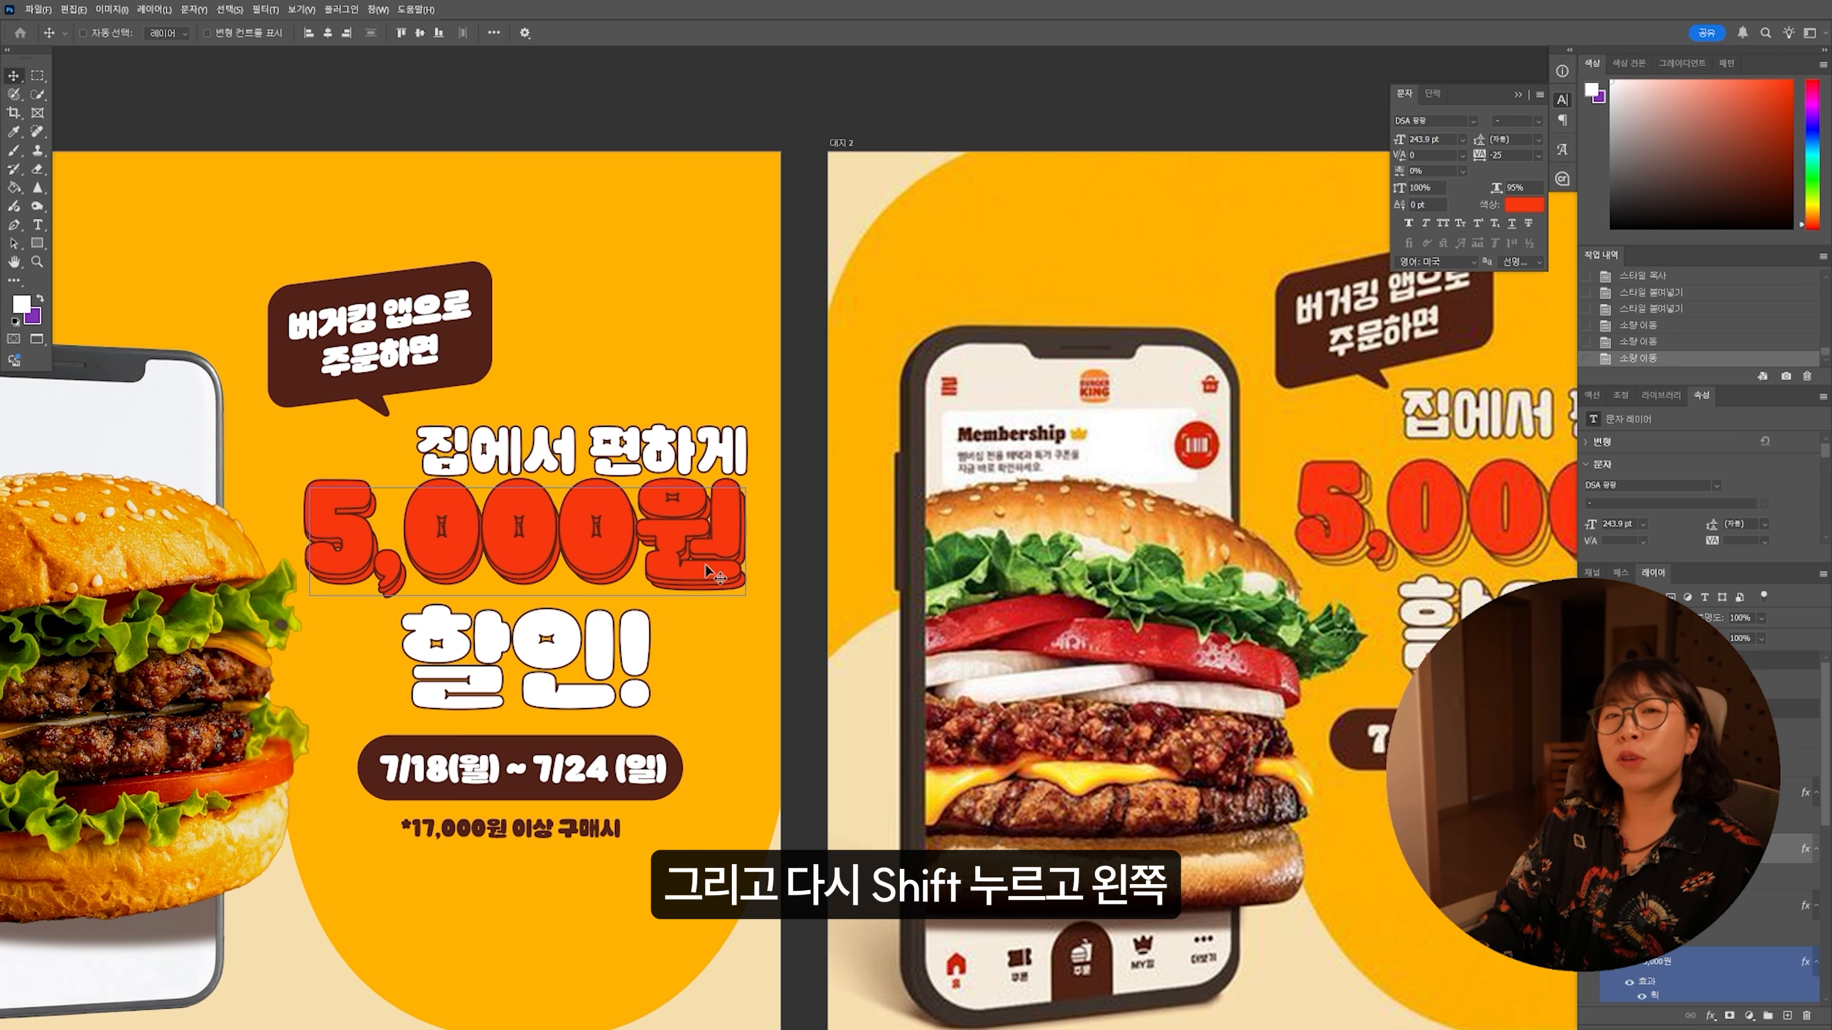
{"action": "key", "text": "alt+shift+Left"}
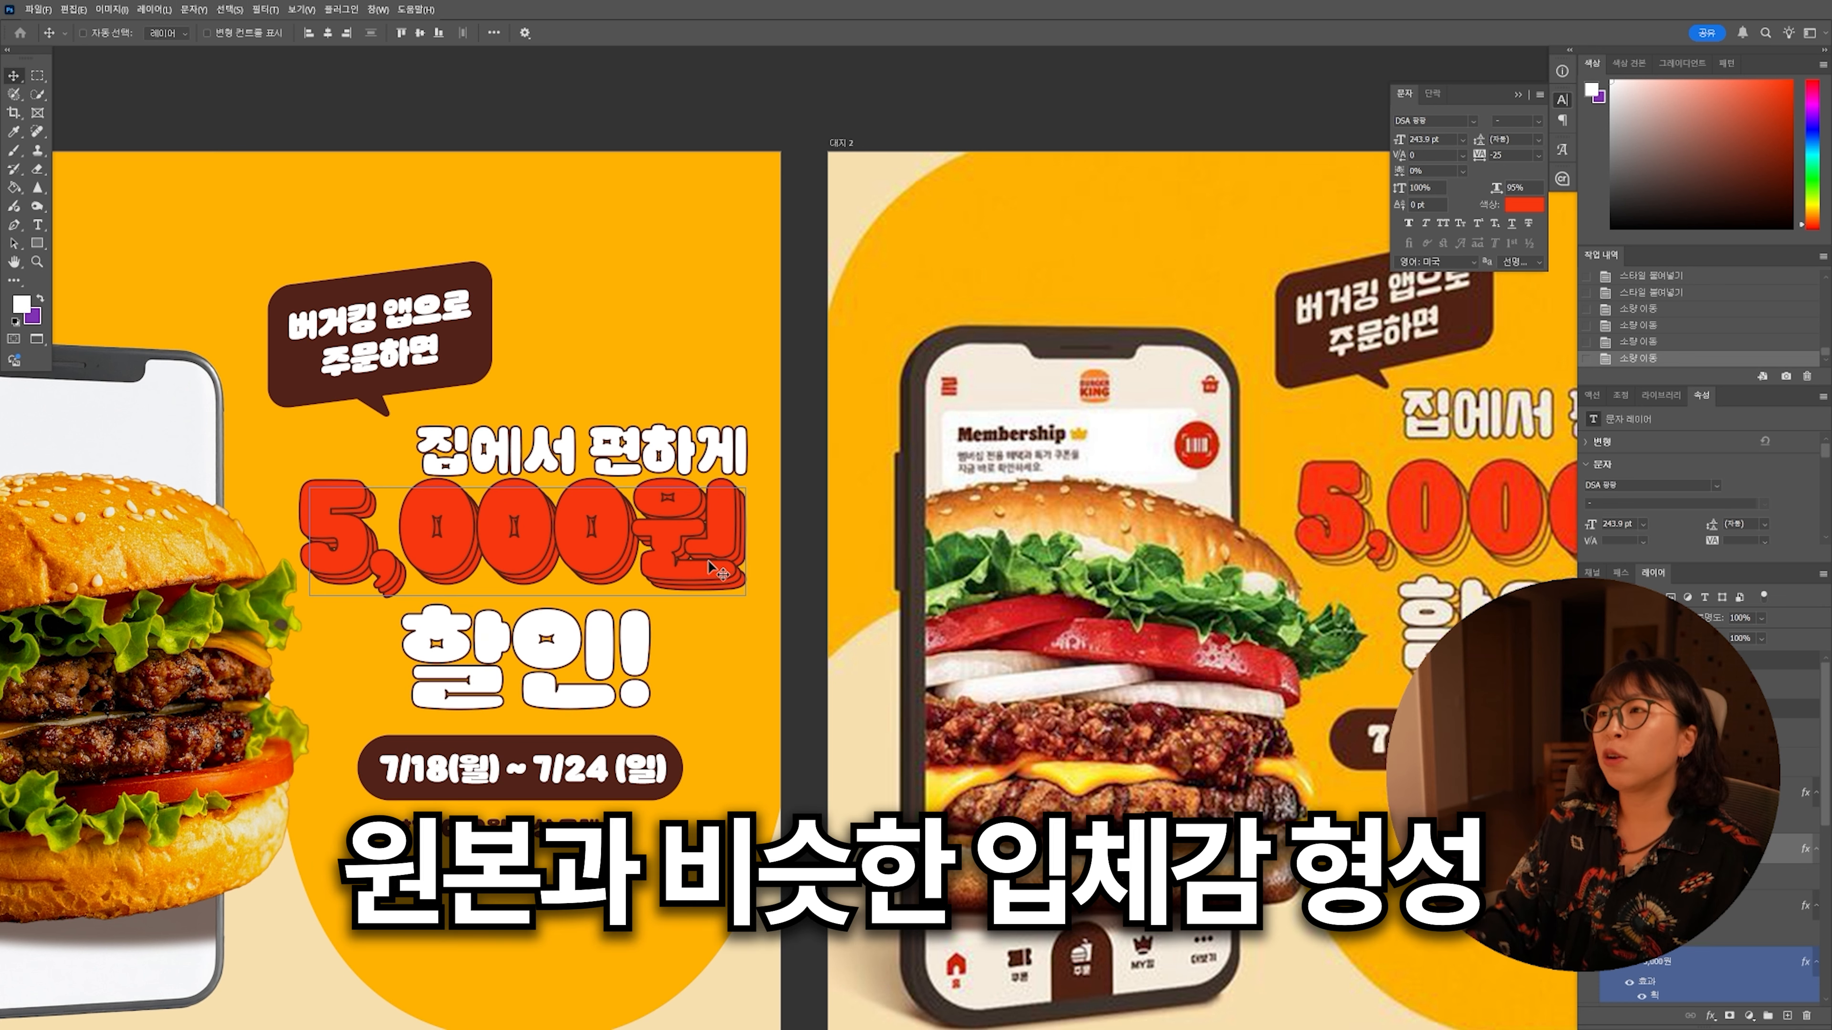
Step: Recolour the two rear copies of the "5,000원" headline with the yellow-orange of the banner background
{"action": "scroll", "coordinate": [1695, 794], "scroll_direction": "down", "scroll_amount": 1}
{"action": "left_click", "coordinate": [1695, 886]}
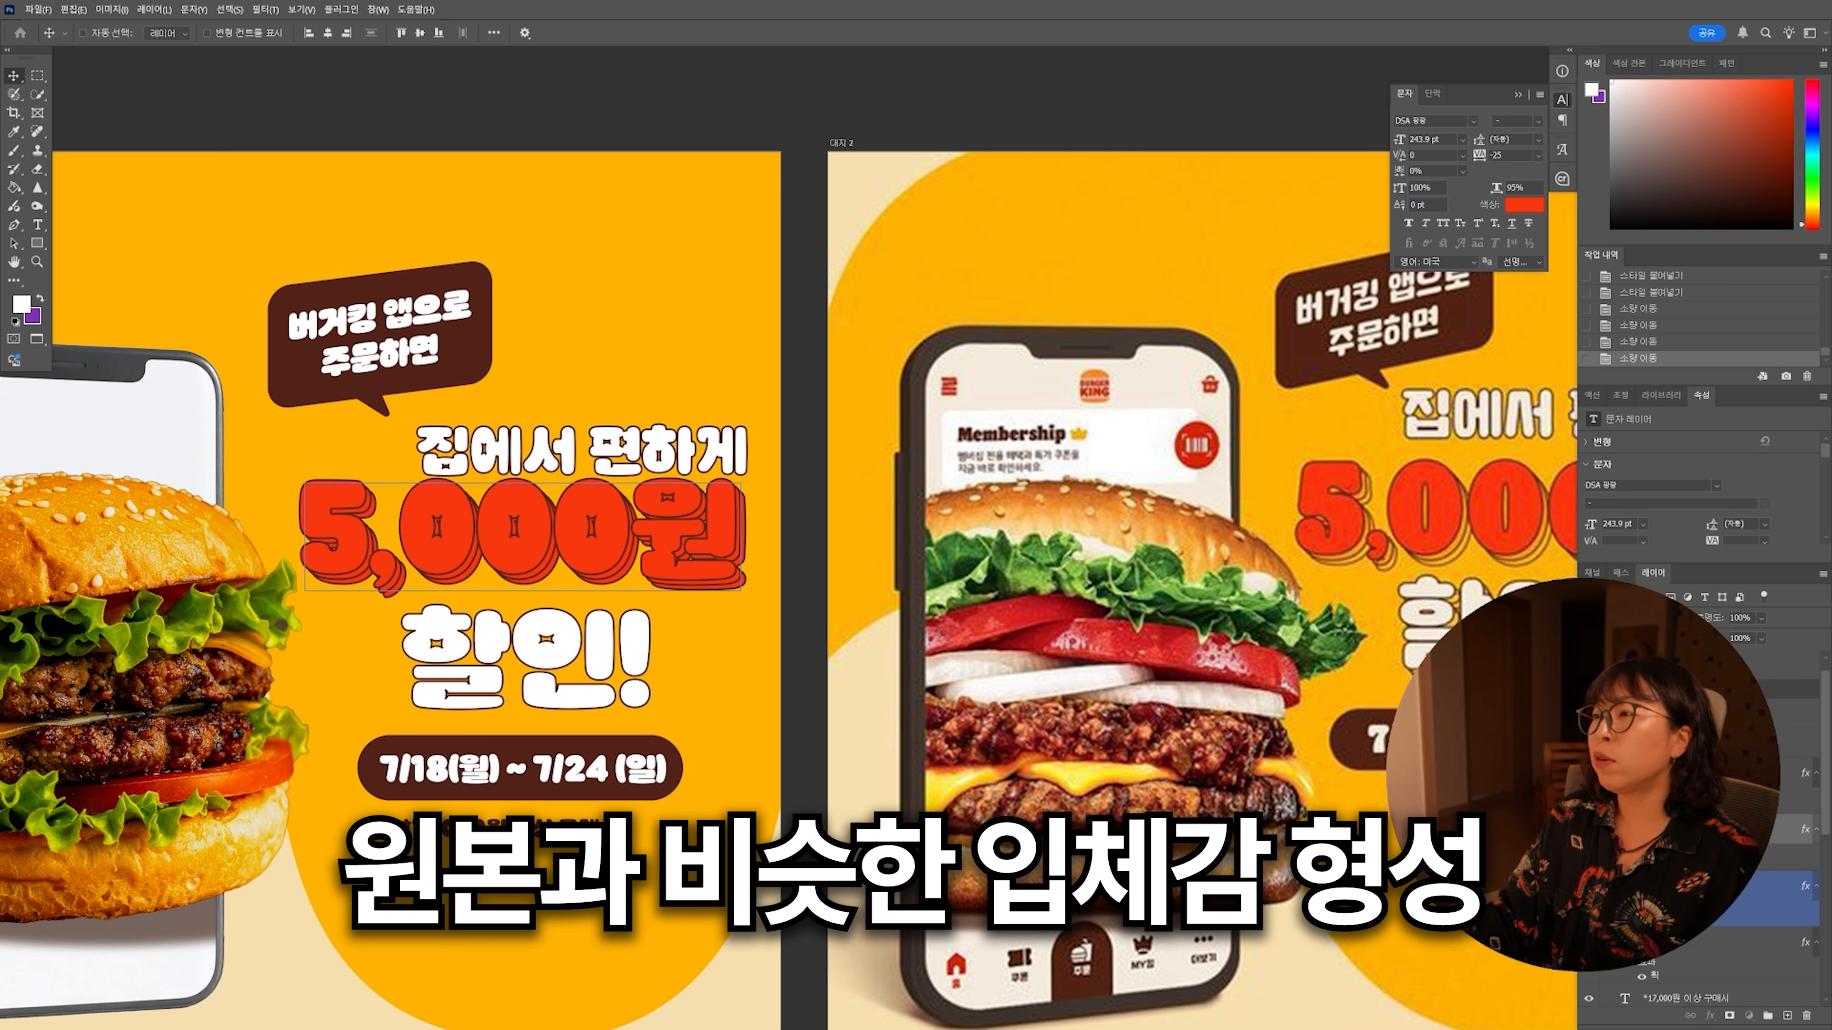
{"action": "left_click", "coordinate": [1523, 205]}
{"action": "left_click", "coordinate": [1334, 684]}
{"action": "left_click", "coordinate": [1579, 291]}
{"action": "left_click", "coordinate": [1694, 941]}
{"action": "left_click", "coordinate": [1523, 204]}
{"action": "left_click", "coordinate": [1335, 684]}
{"action": "left_click", "coordinate": [1579, 291]}
Step: Duplicate the "할인!" headline twice, shifting each copy slightly up and to the left
{"action": "left_click", "coordinate": [526, 656], "text": "ctrl"}
{"action": "key", "text": "alt+shift+Up"}
{"action": "key", "text": "shift+Left"}
{"action": "key", "text": "alt+shift+Up"}
{"action": "key", "text": "shift+Left"}
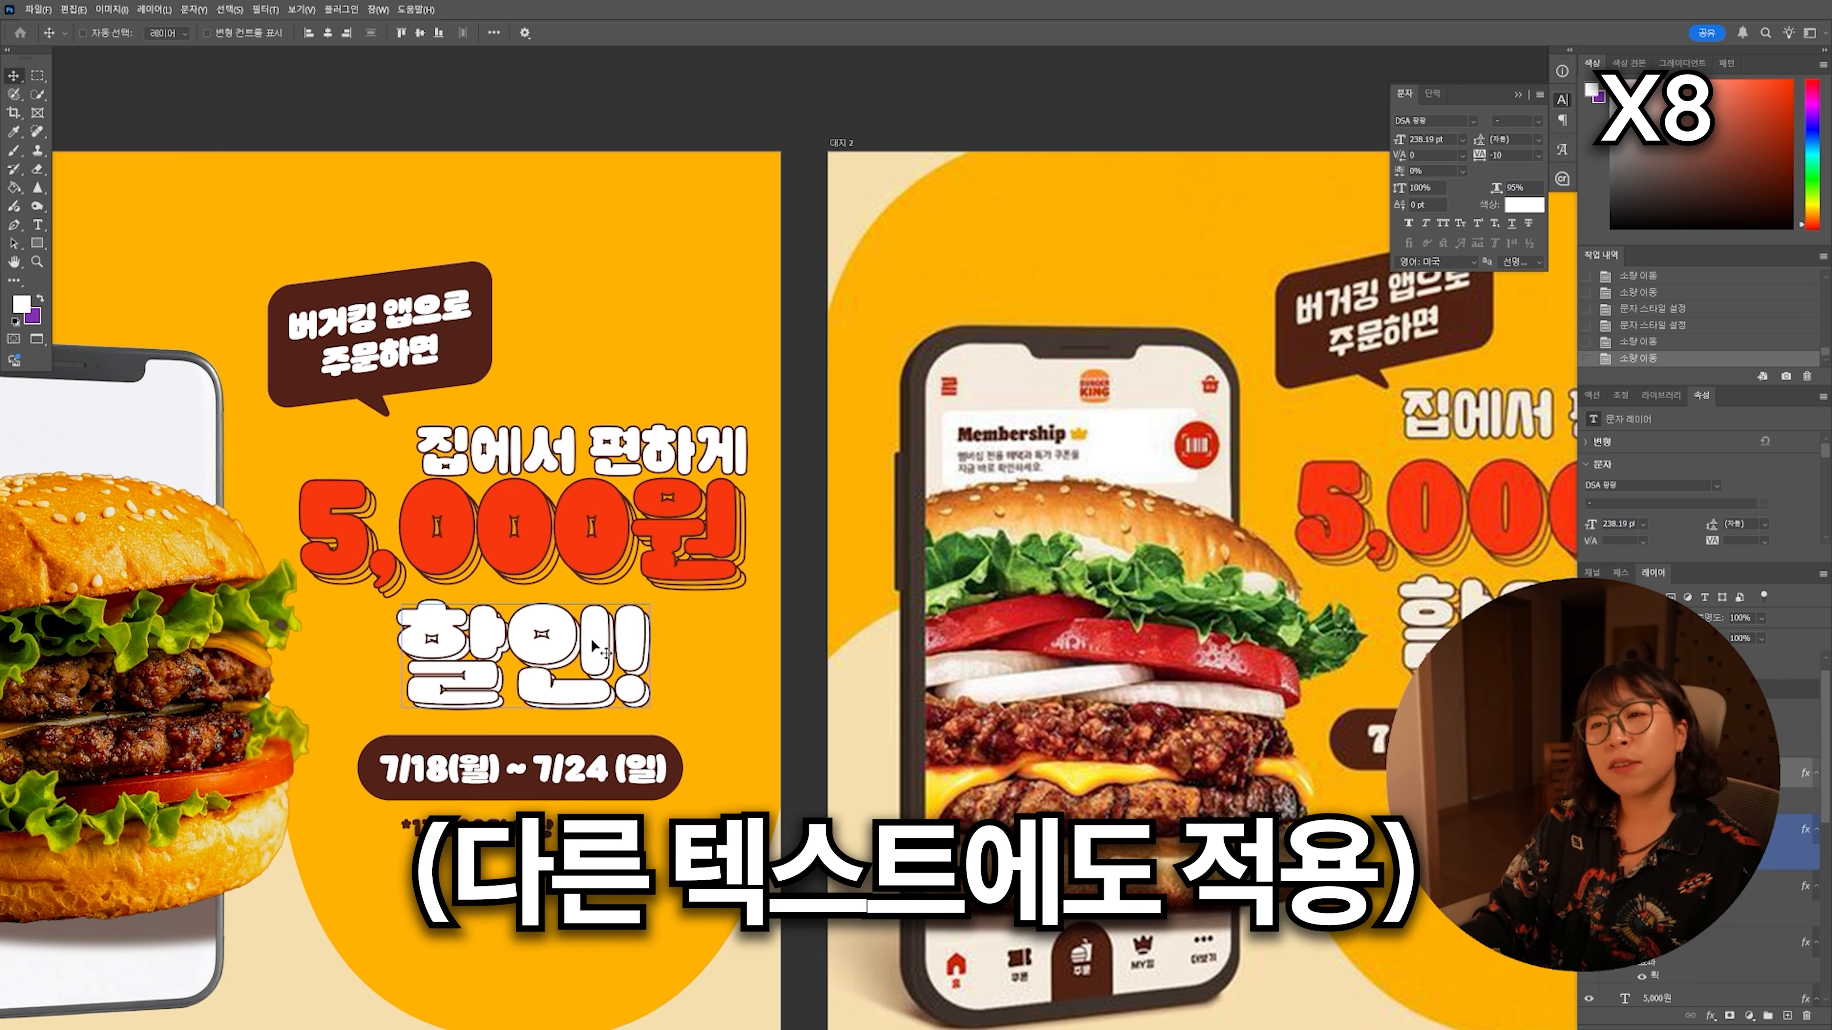
Step: Recolour the rear copies of the "할인!" headline with the banner background's yellow-orange
{"action": "left_click", "coordinate": [1695, 809]}
{"action": "left_click", "coordinate": [1695, 867], "text": "shift"}
{"action": "left_click", "coordinate": [1523, 205]}
{"action": "left_click", "coordinate": [1334, 684]}
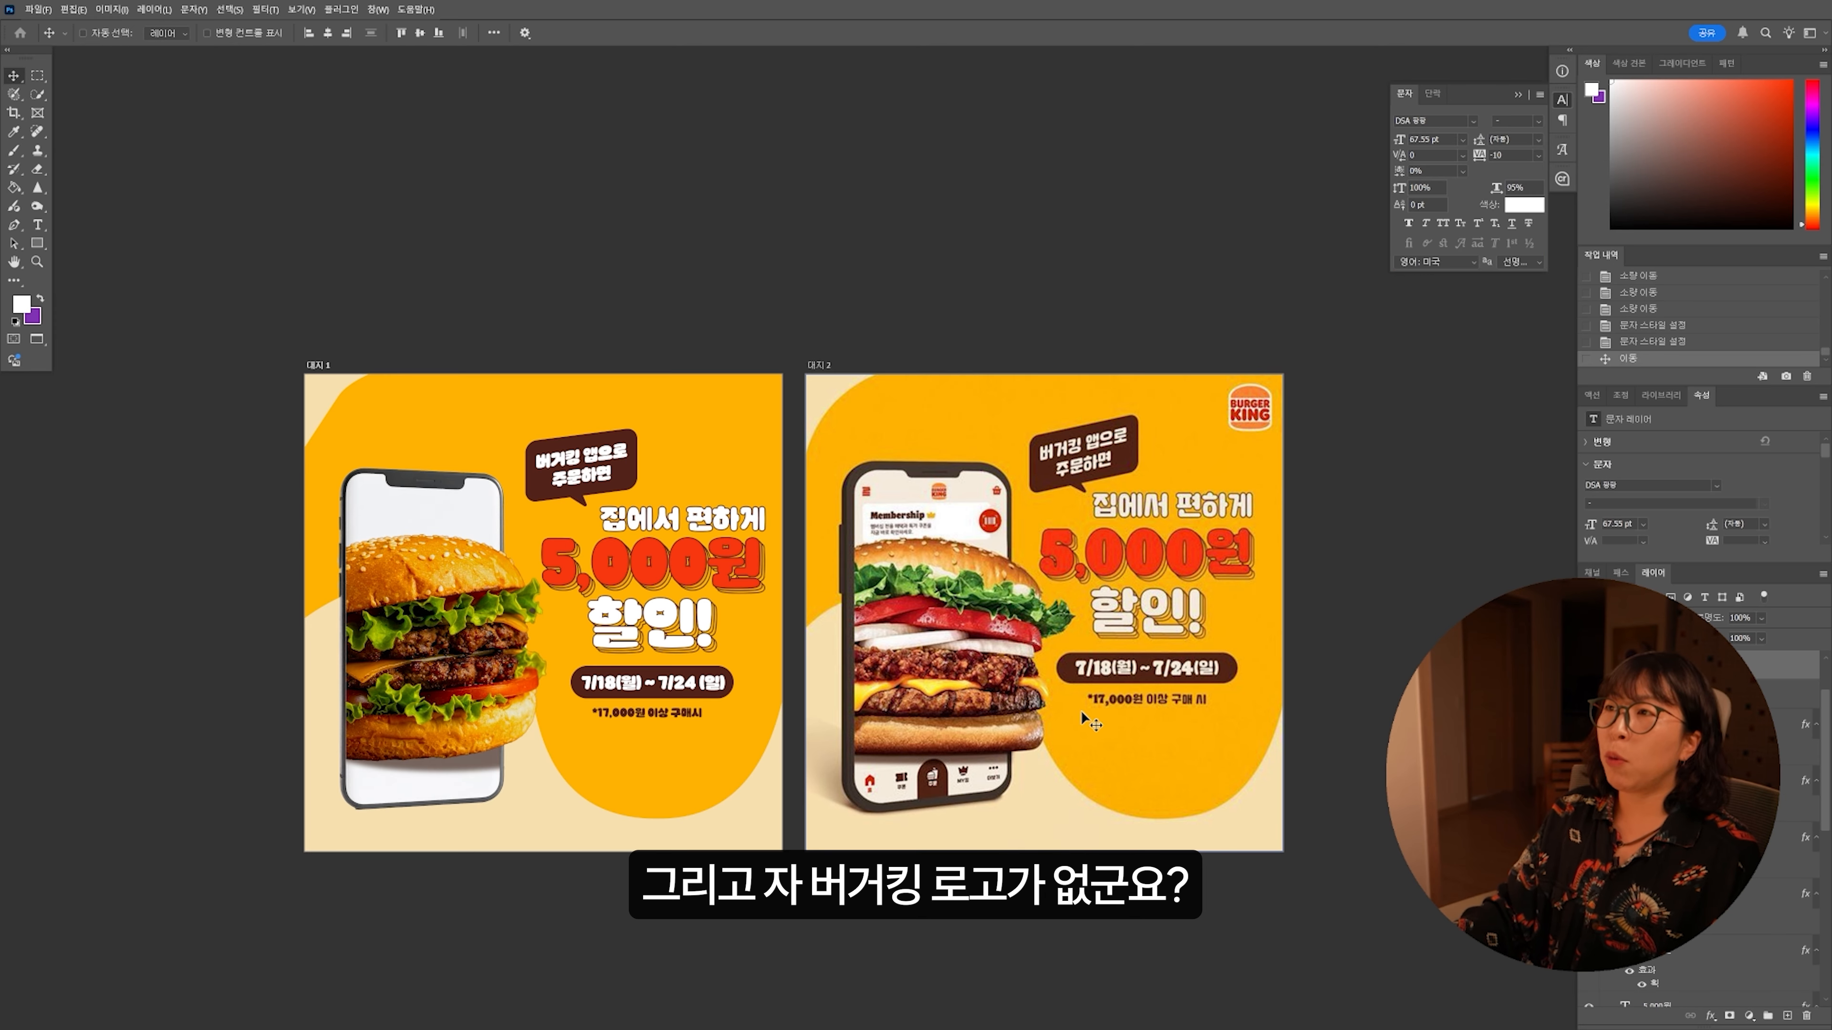
Step: Switch to the browser, search for "버거킹" and look through the Burger King website for a usable logo
{"action": "left_click", "coordinate": [1074, 1013]}
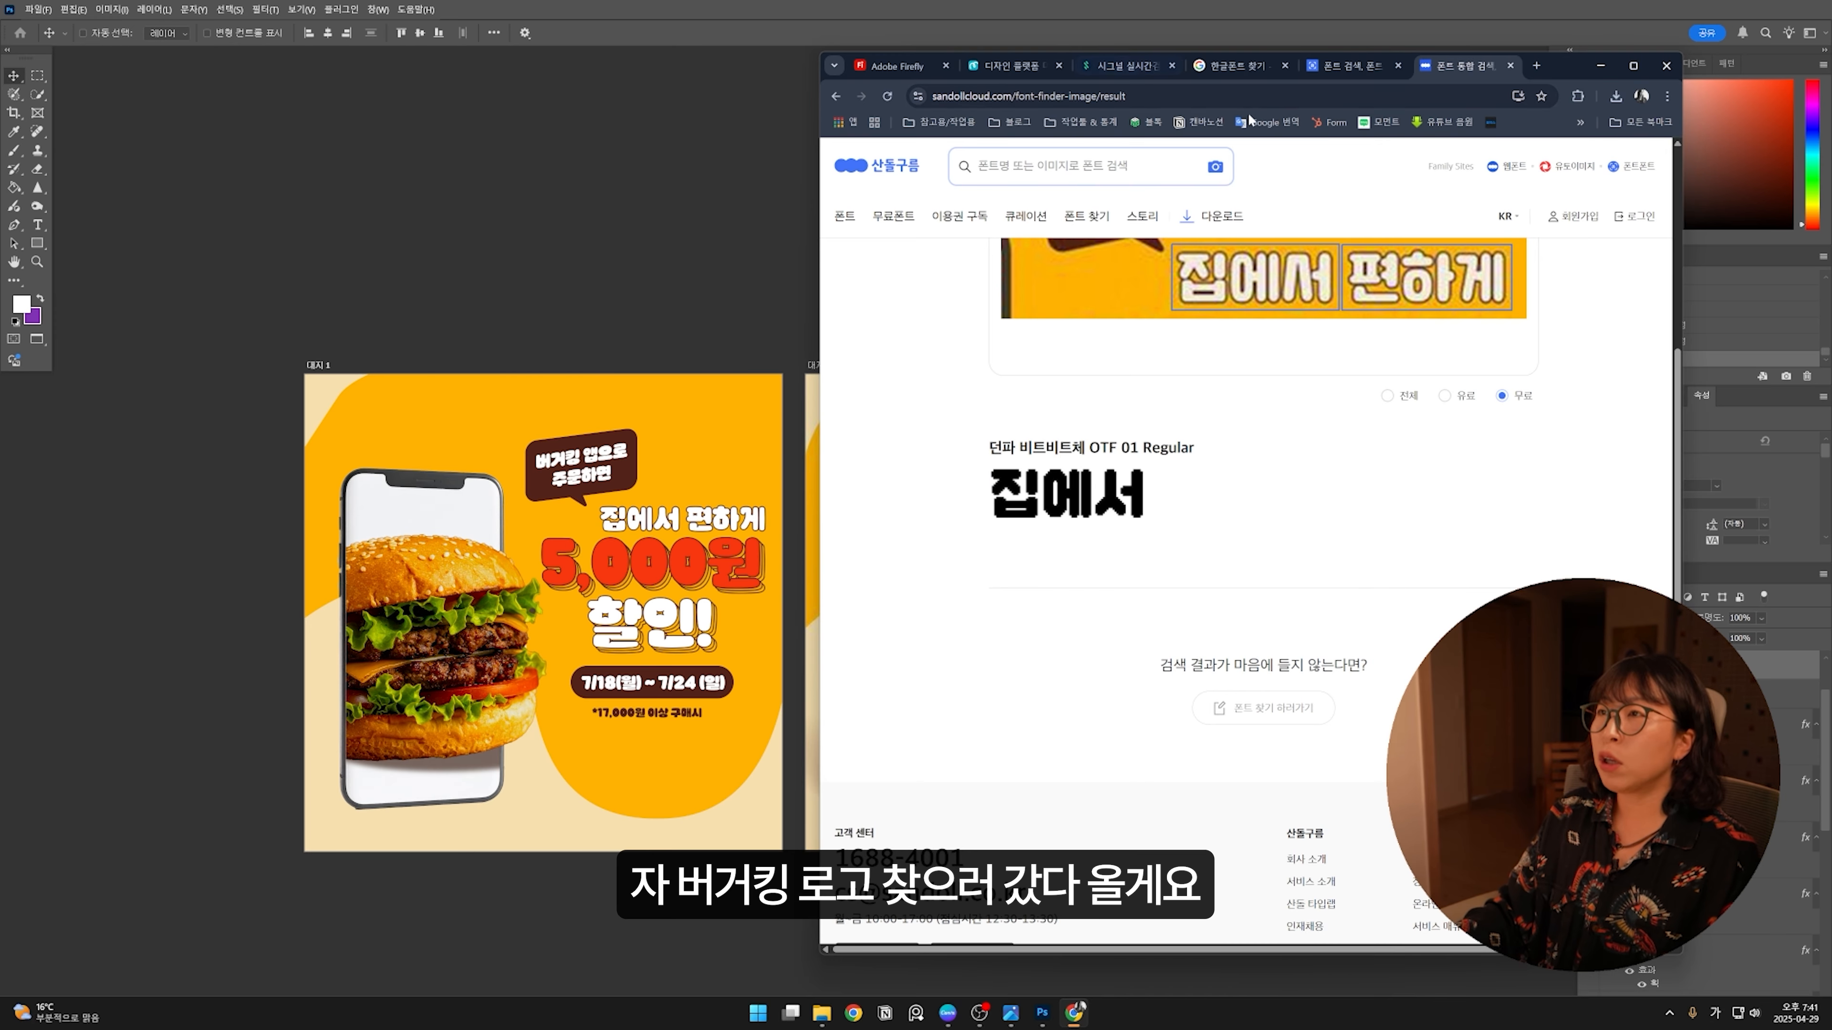
{"action": "left_click", "coordinate": [1258, 98]}
{"action": "type", "text": "버거킹"}
{"action": "key", "text": "Return"}
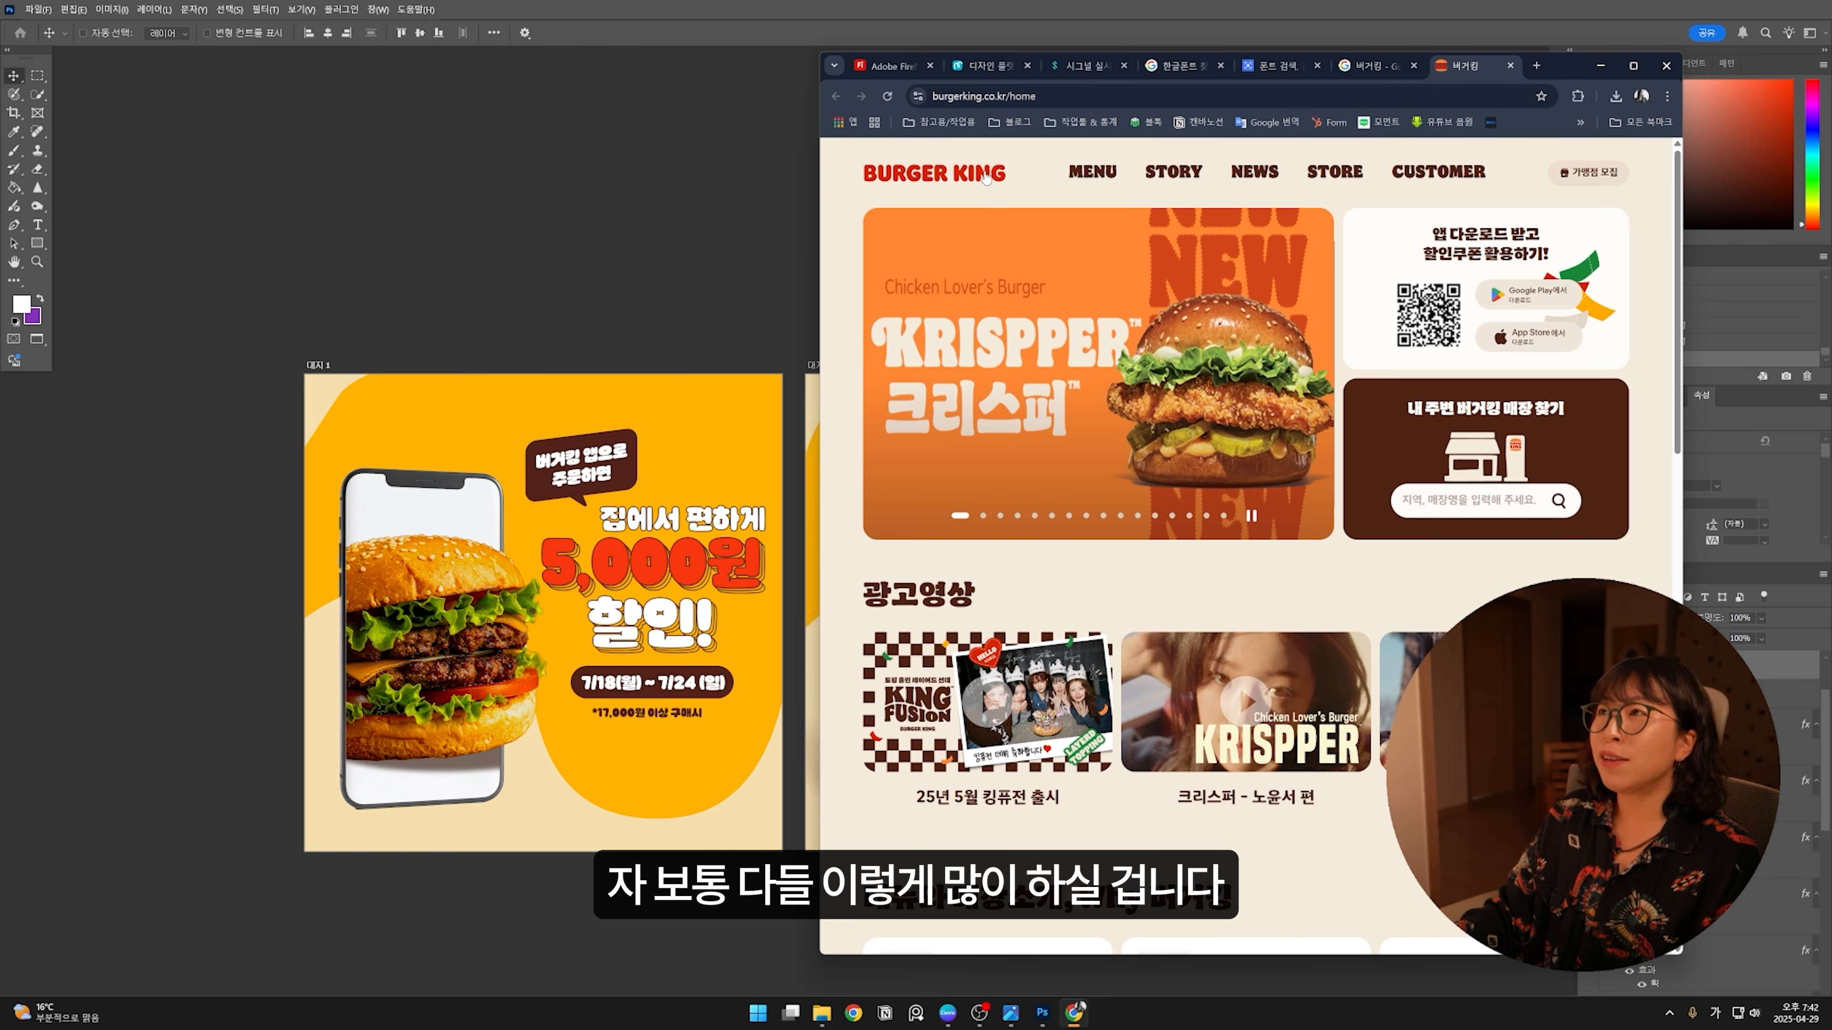
{"action": "scroll", "coordinate": [1053, 317], "scroll_direction": "down", "scroll_amount": 10}
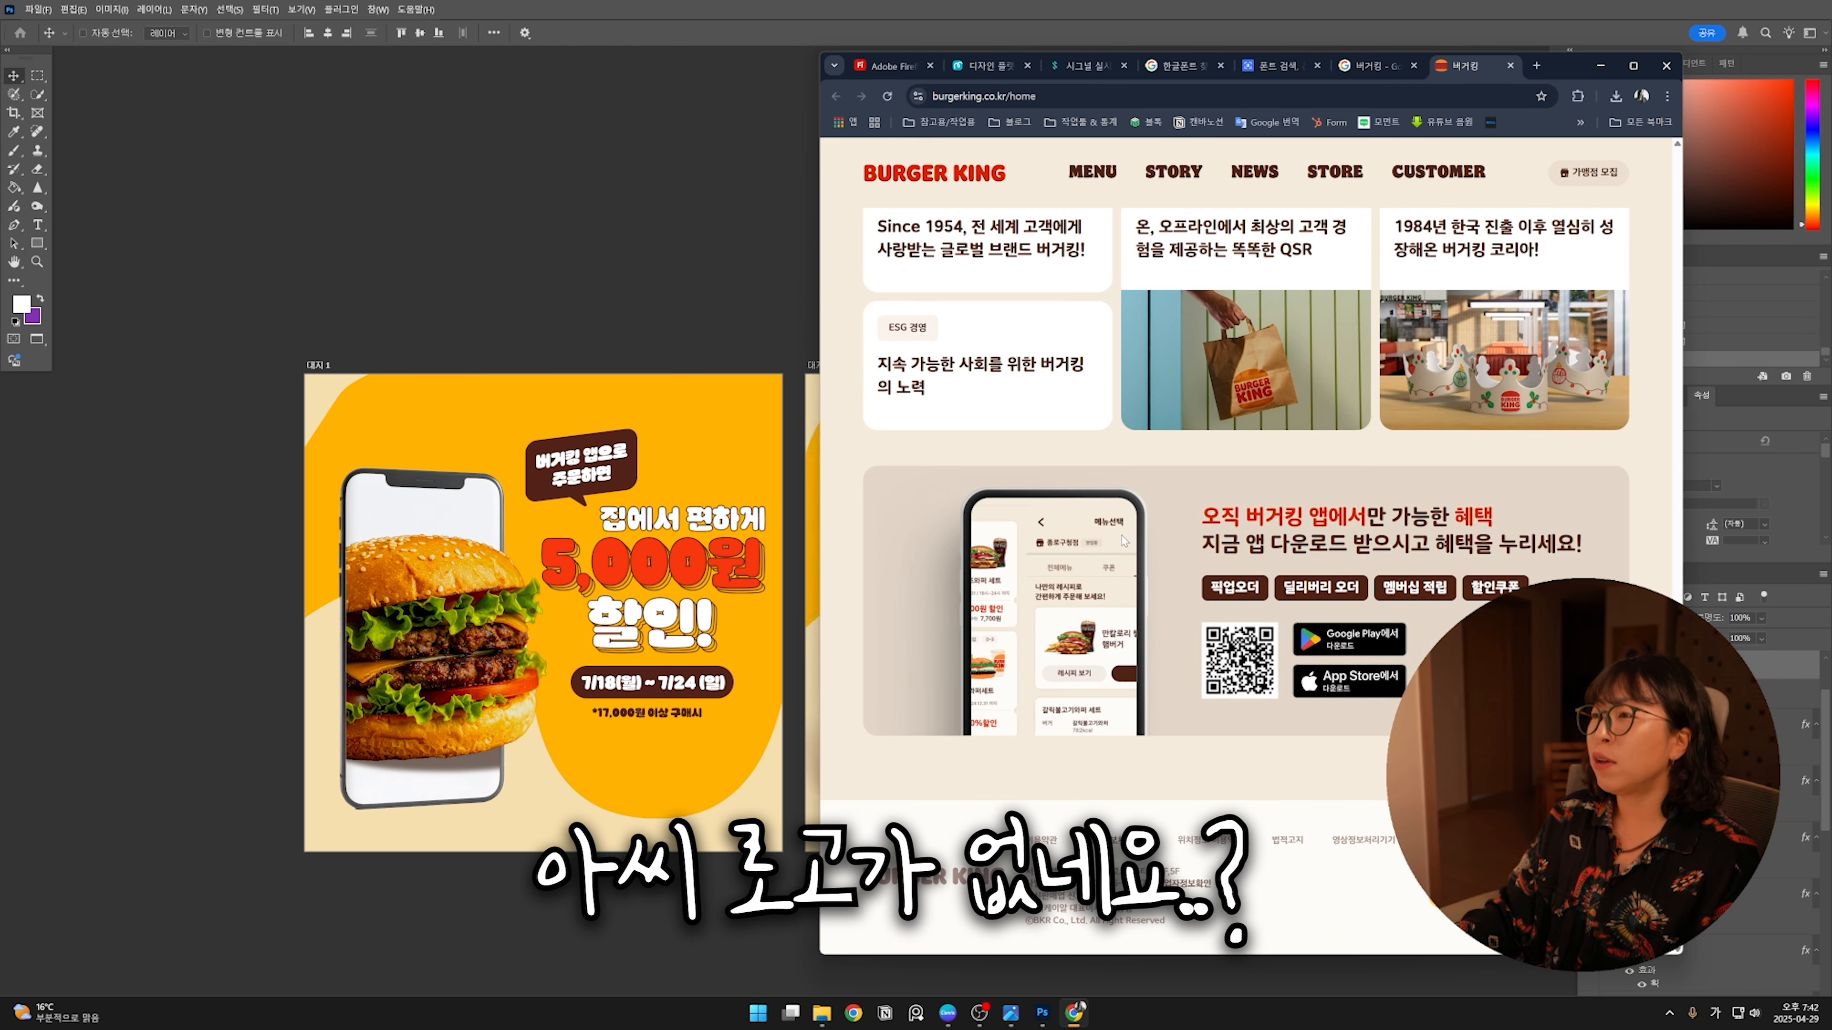
Step: Search the web for "버거킹 png" and save the Burger King logo image
{"action": "type", "text": "ㅂ"}
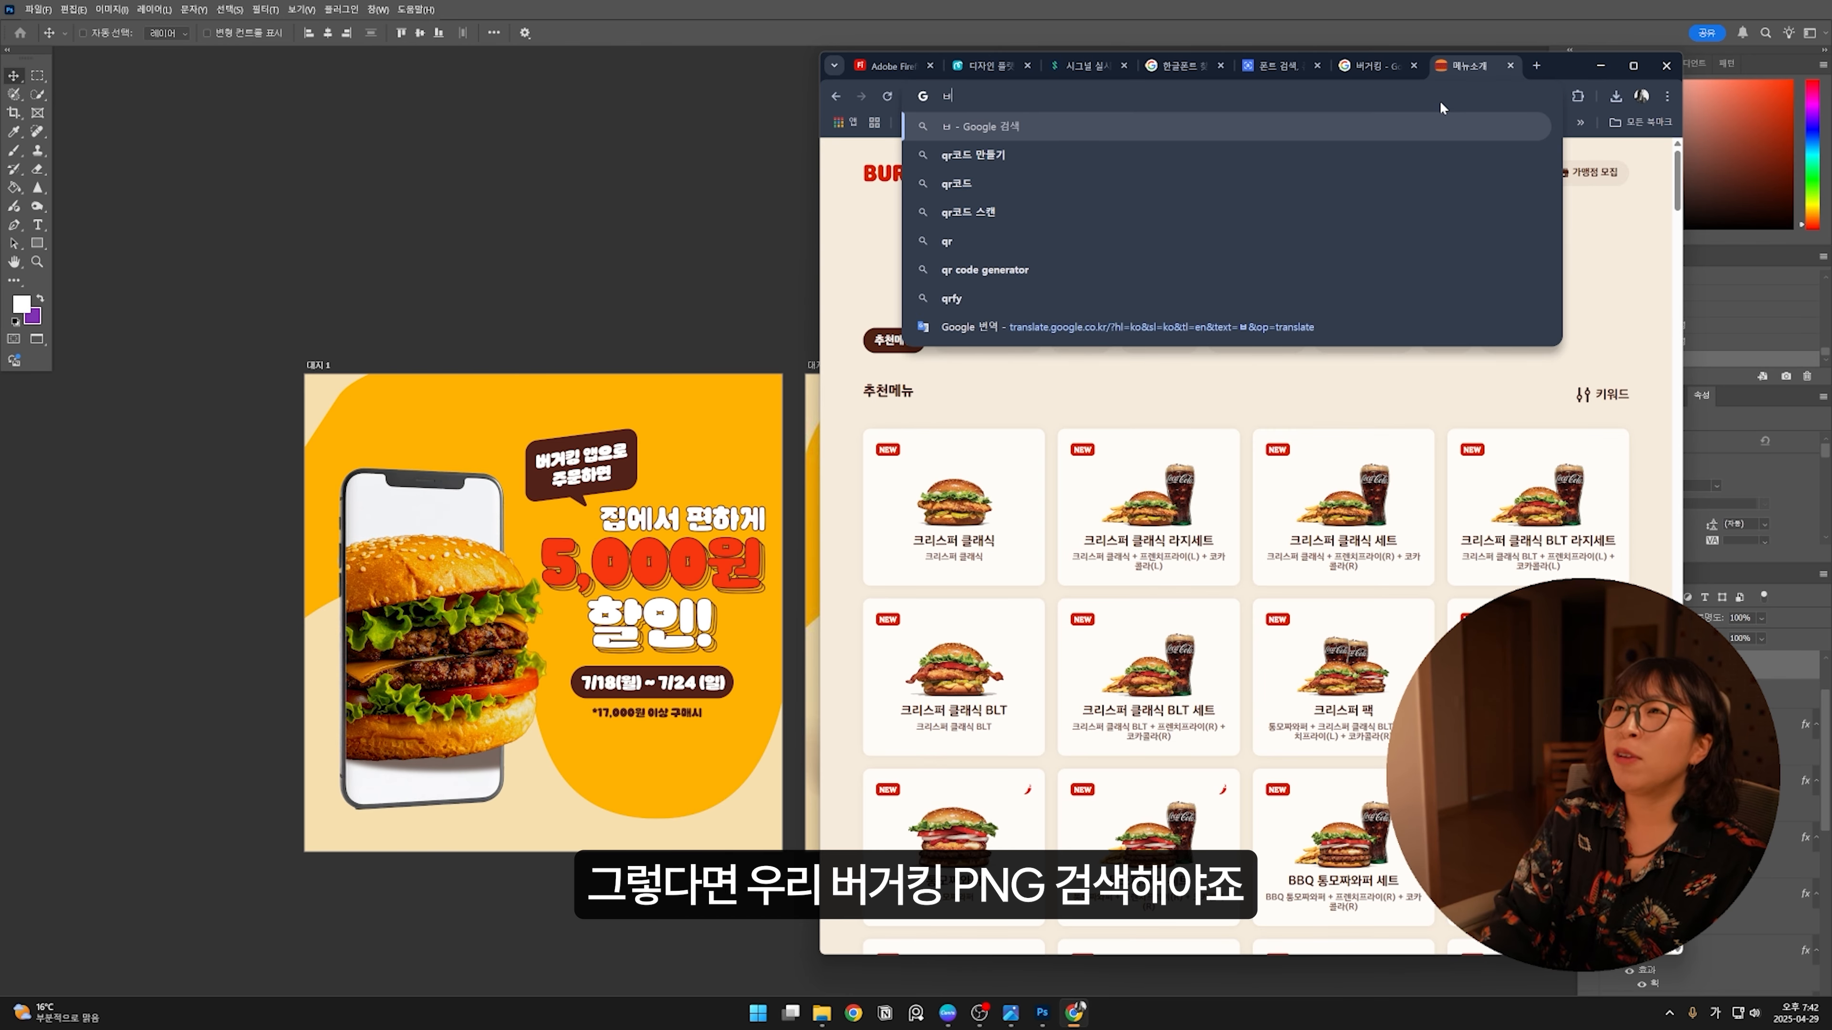
{"action": "type", "text": "ㅓ거킹 png"}
{"action": "key", "text": "Return"}
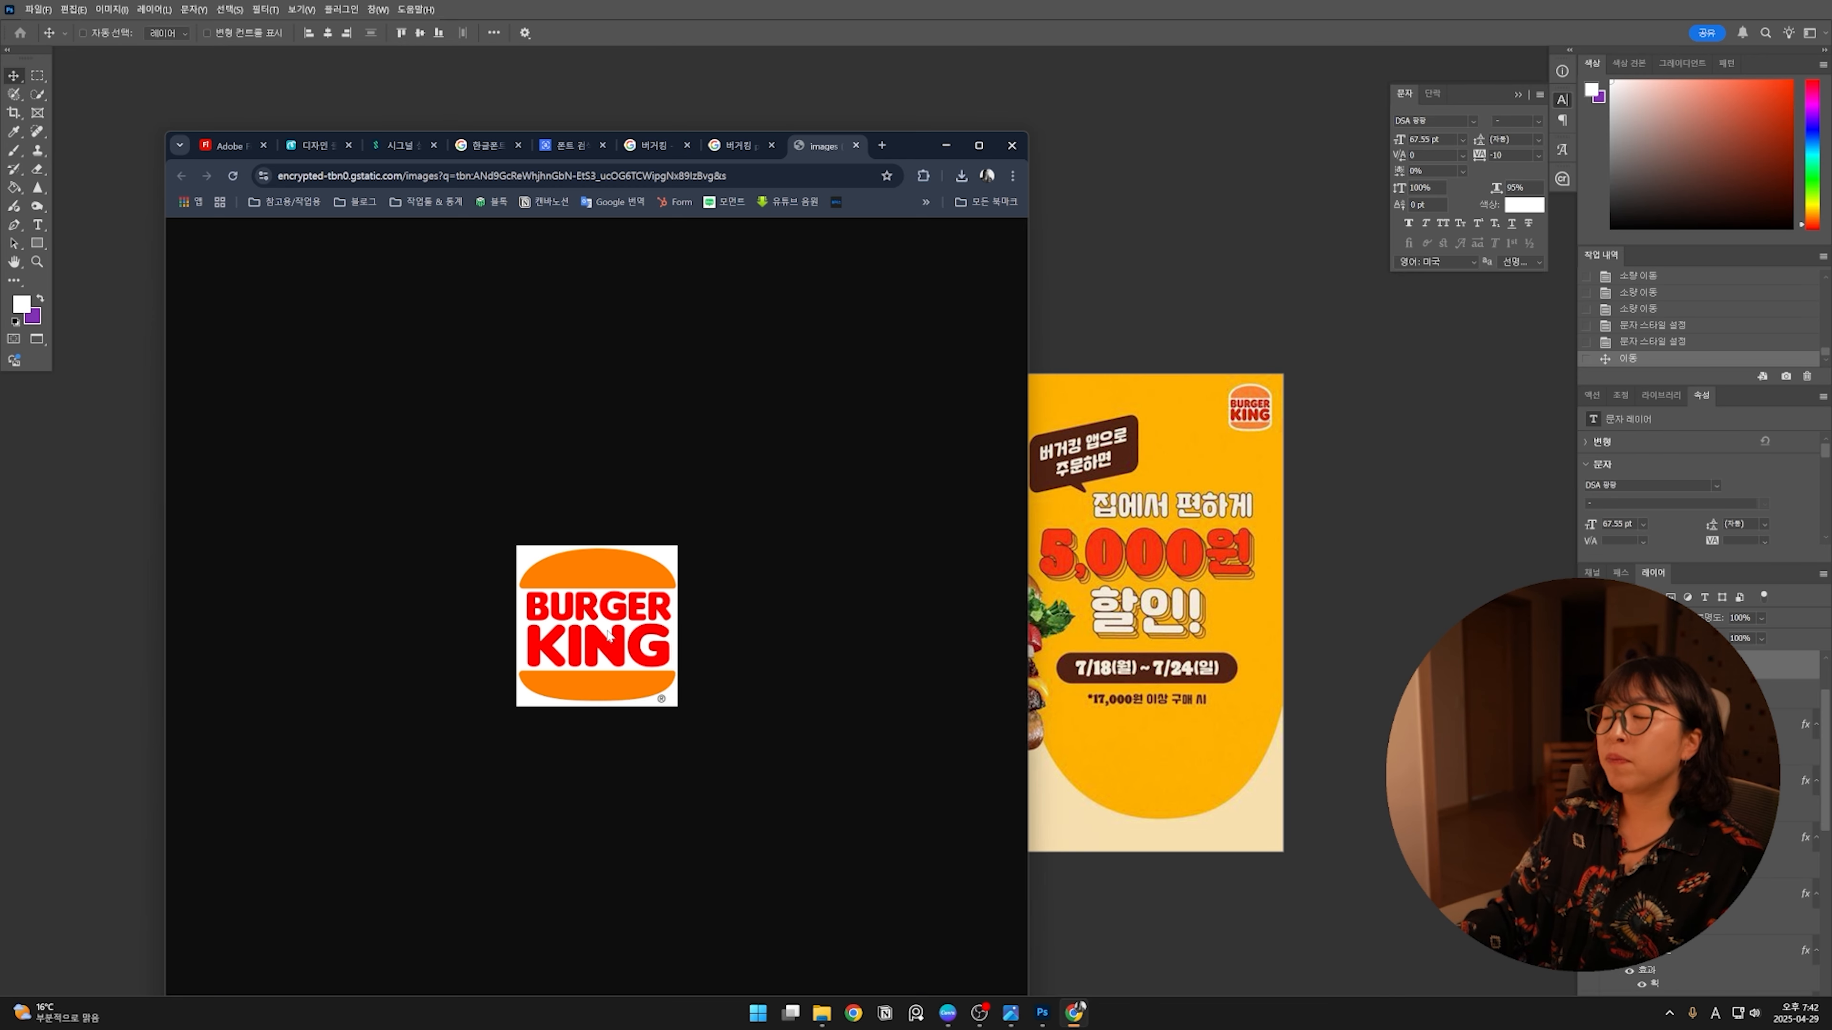
{"action": "right_click", "coordinate": [609, 633]}
{"action": "left_click", "coordinate": [719, 670]}
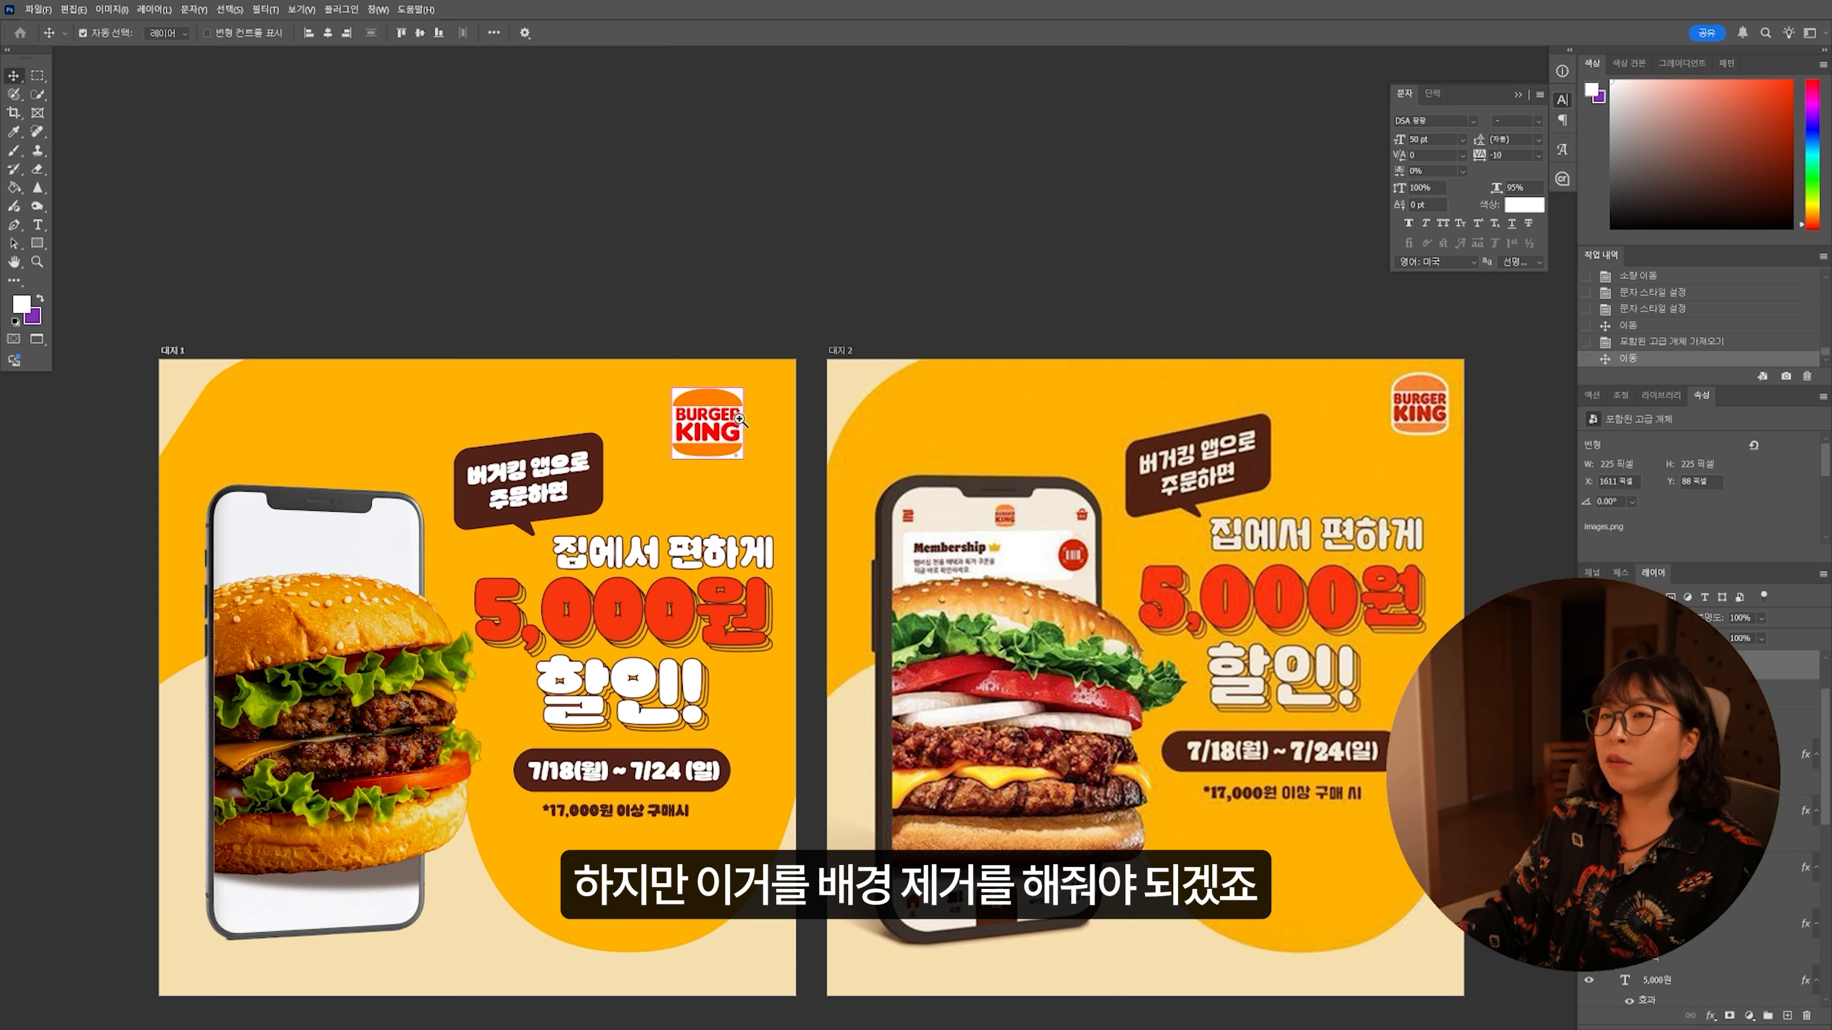
Step: Select the white background of the placed Burger King logo with the Magic Wand and delete it from the rasterized layer
{"action": "scroll", "coordinate": [740, 418], "scroll_direction": "up", "scroll_amount": 2}
{"action": "left_click", "coordinate": [38, 95]}
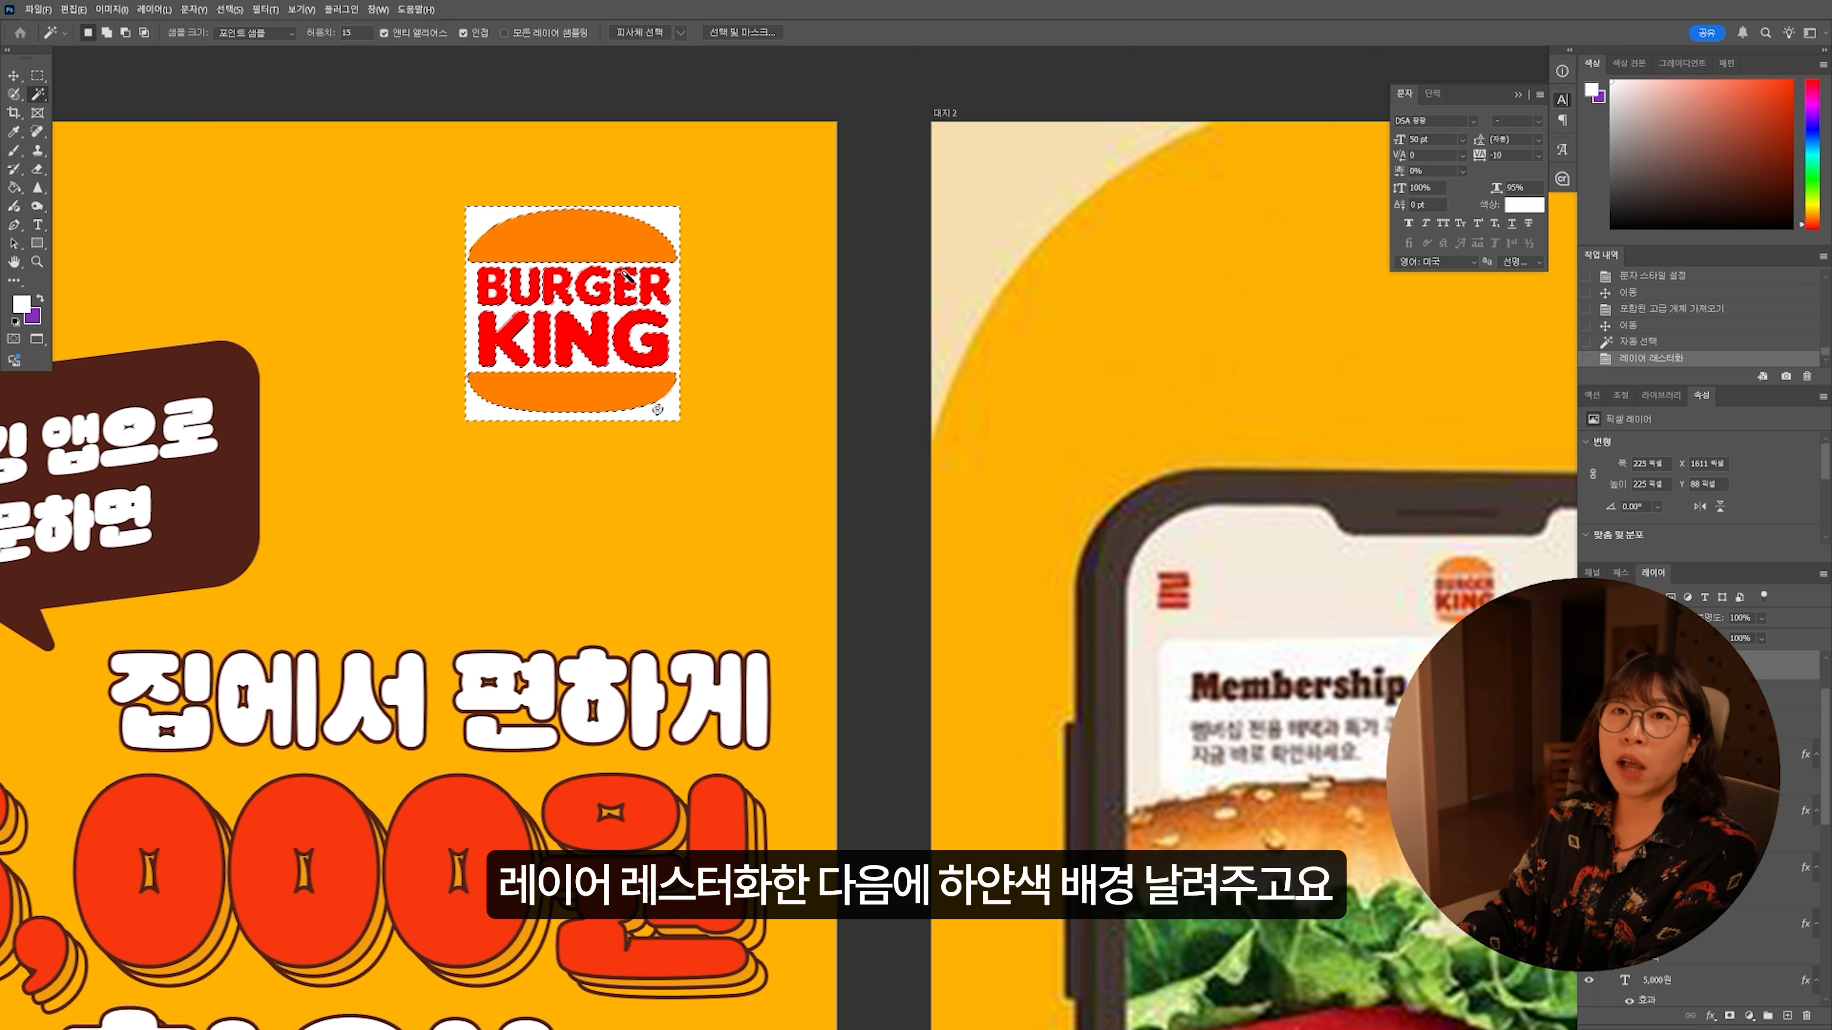
{"action": "key", "text": "Delete"}
{"action": "key", "text": "ctrl+d"}
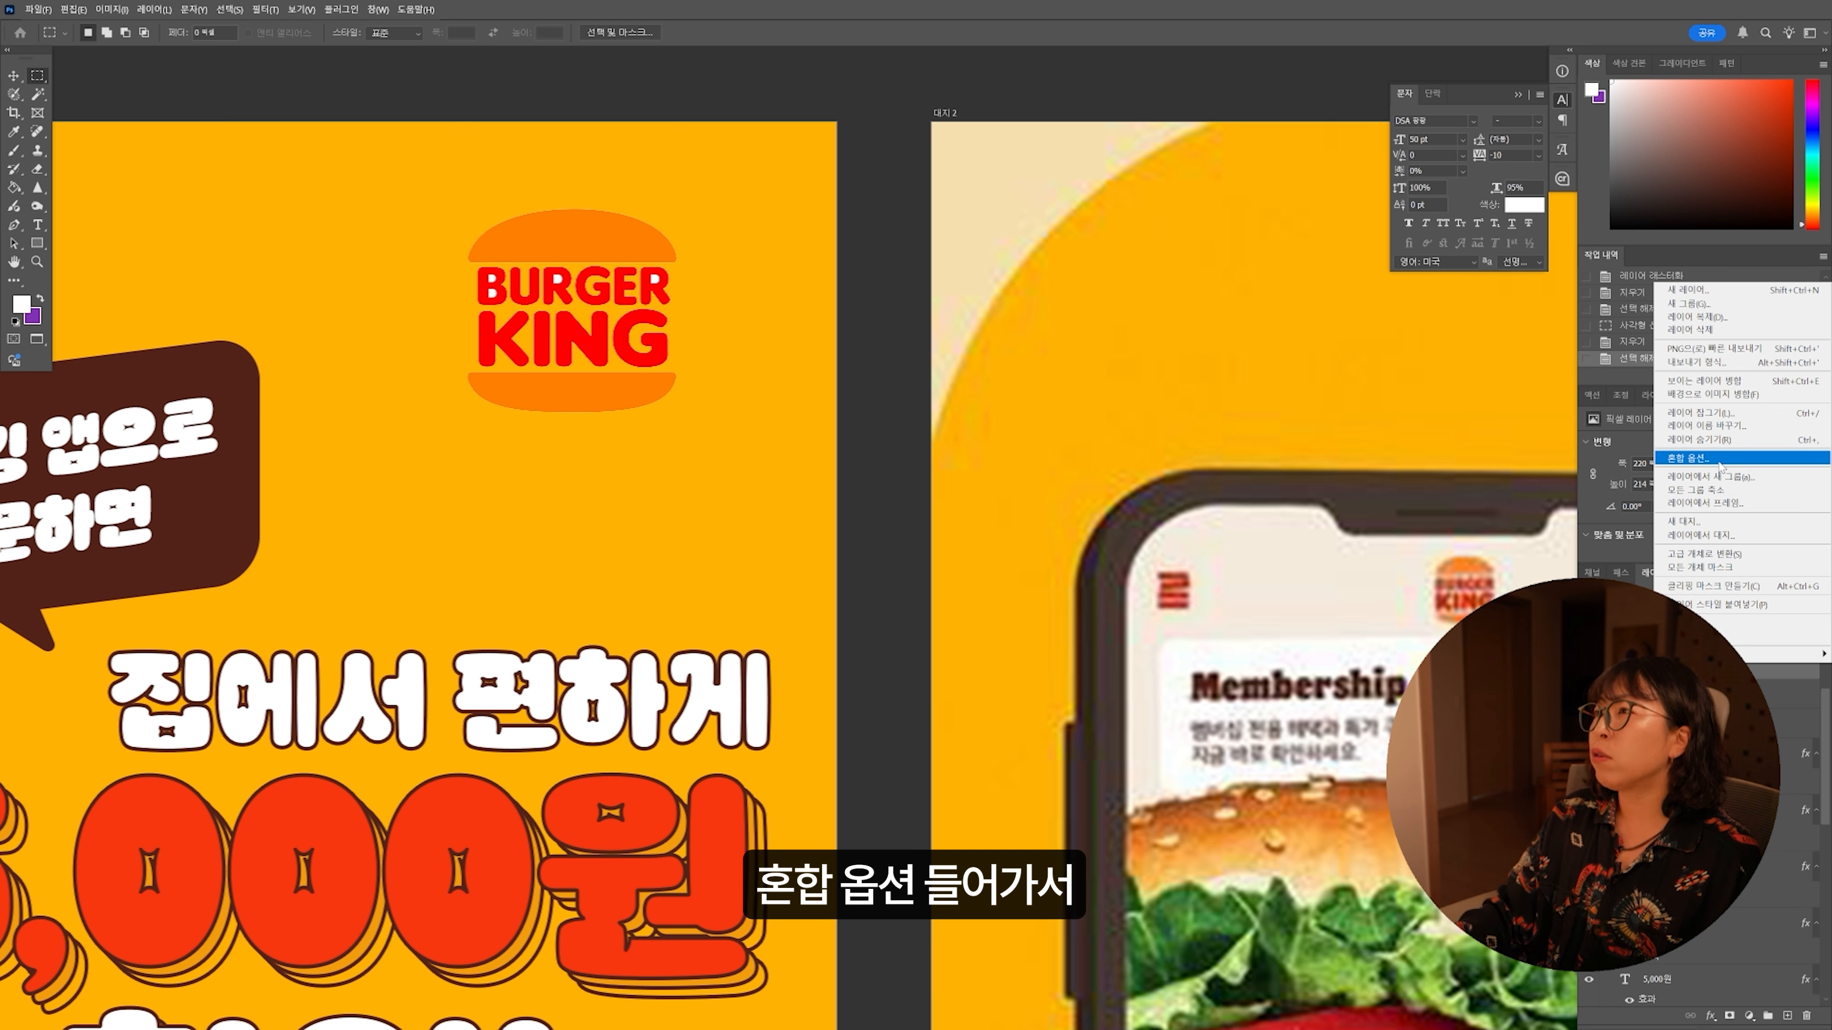
Step: Add a white stroke around the Burger King logo in its layer style
{"action": "left_click", "coordinate": [963, 467]}
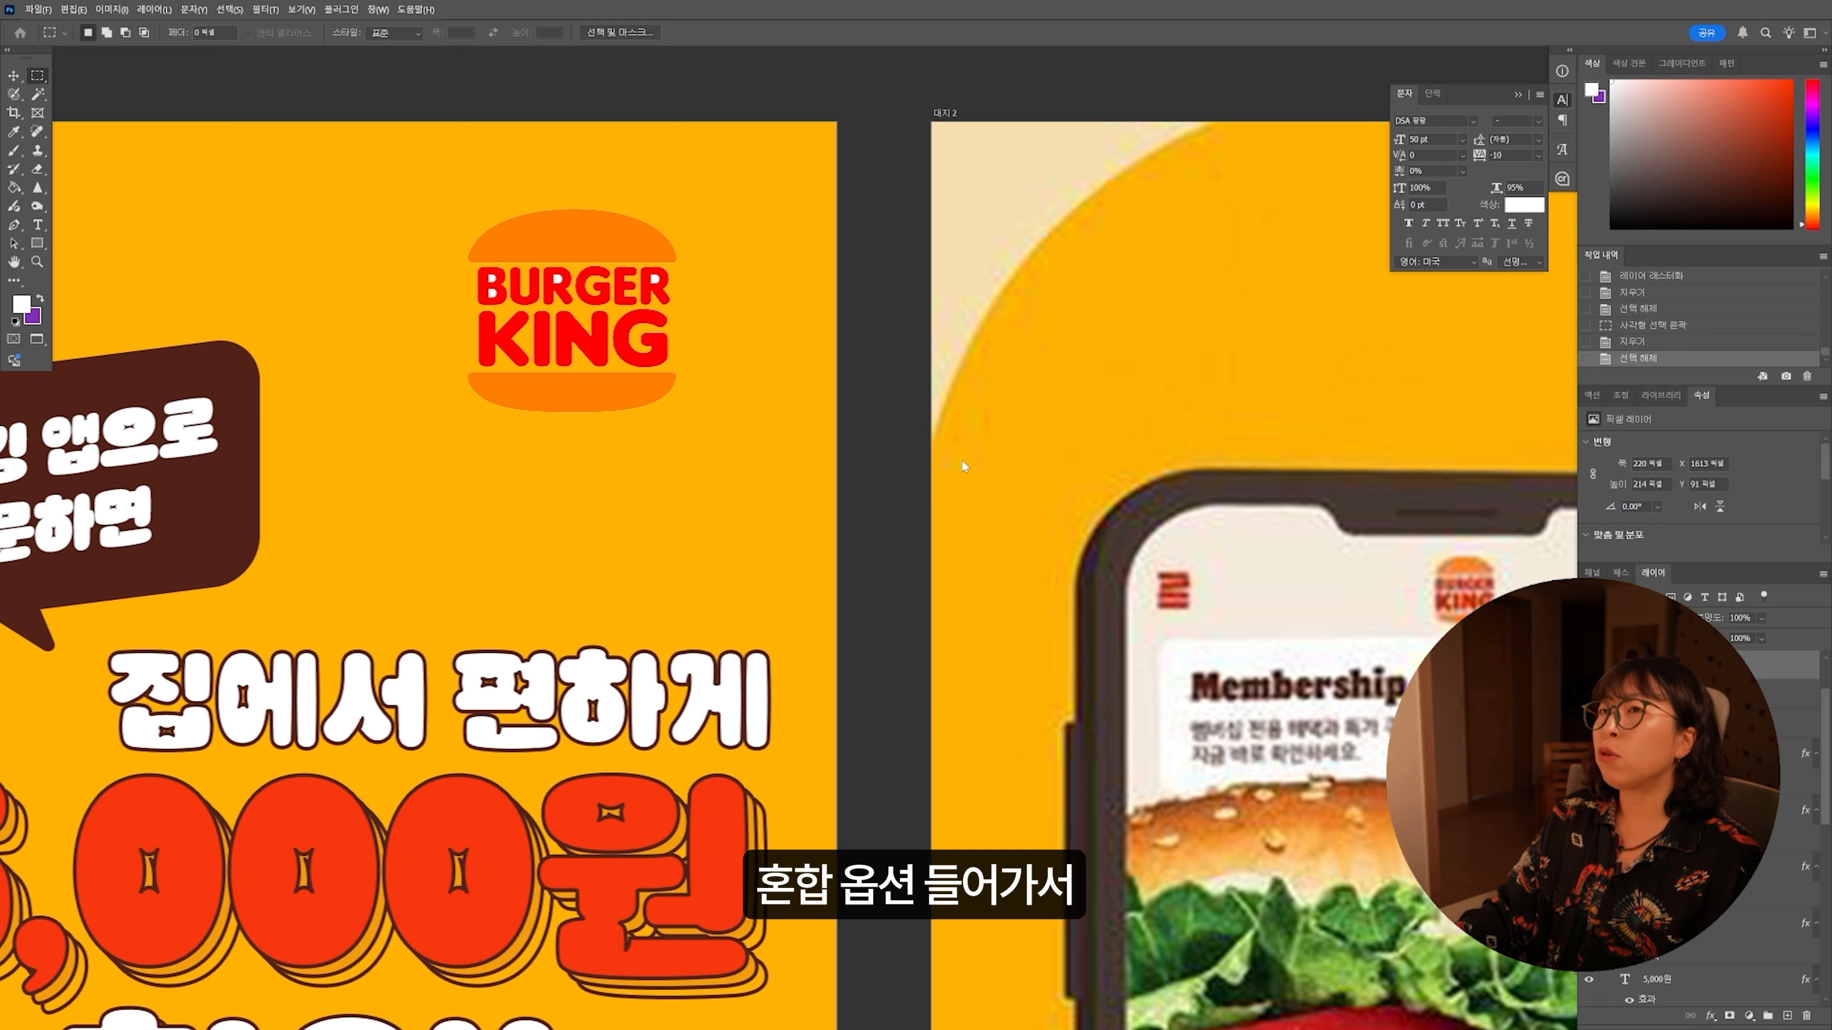
{"action": "left_click_drag", "start_coordinate": [791, 45], "coordinate": [1188, 135]}
{"action": "left_click", "coordinate": [1028, 276]}
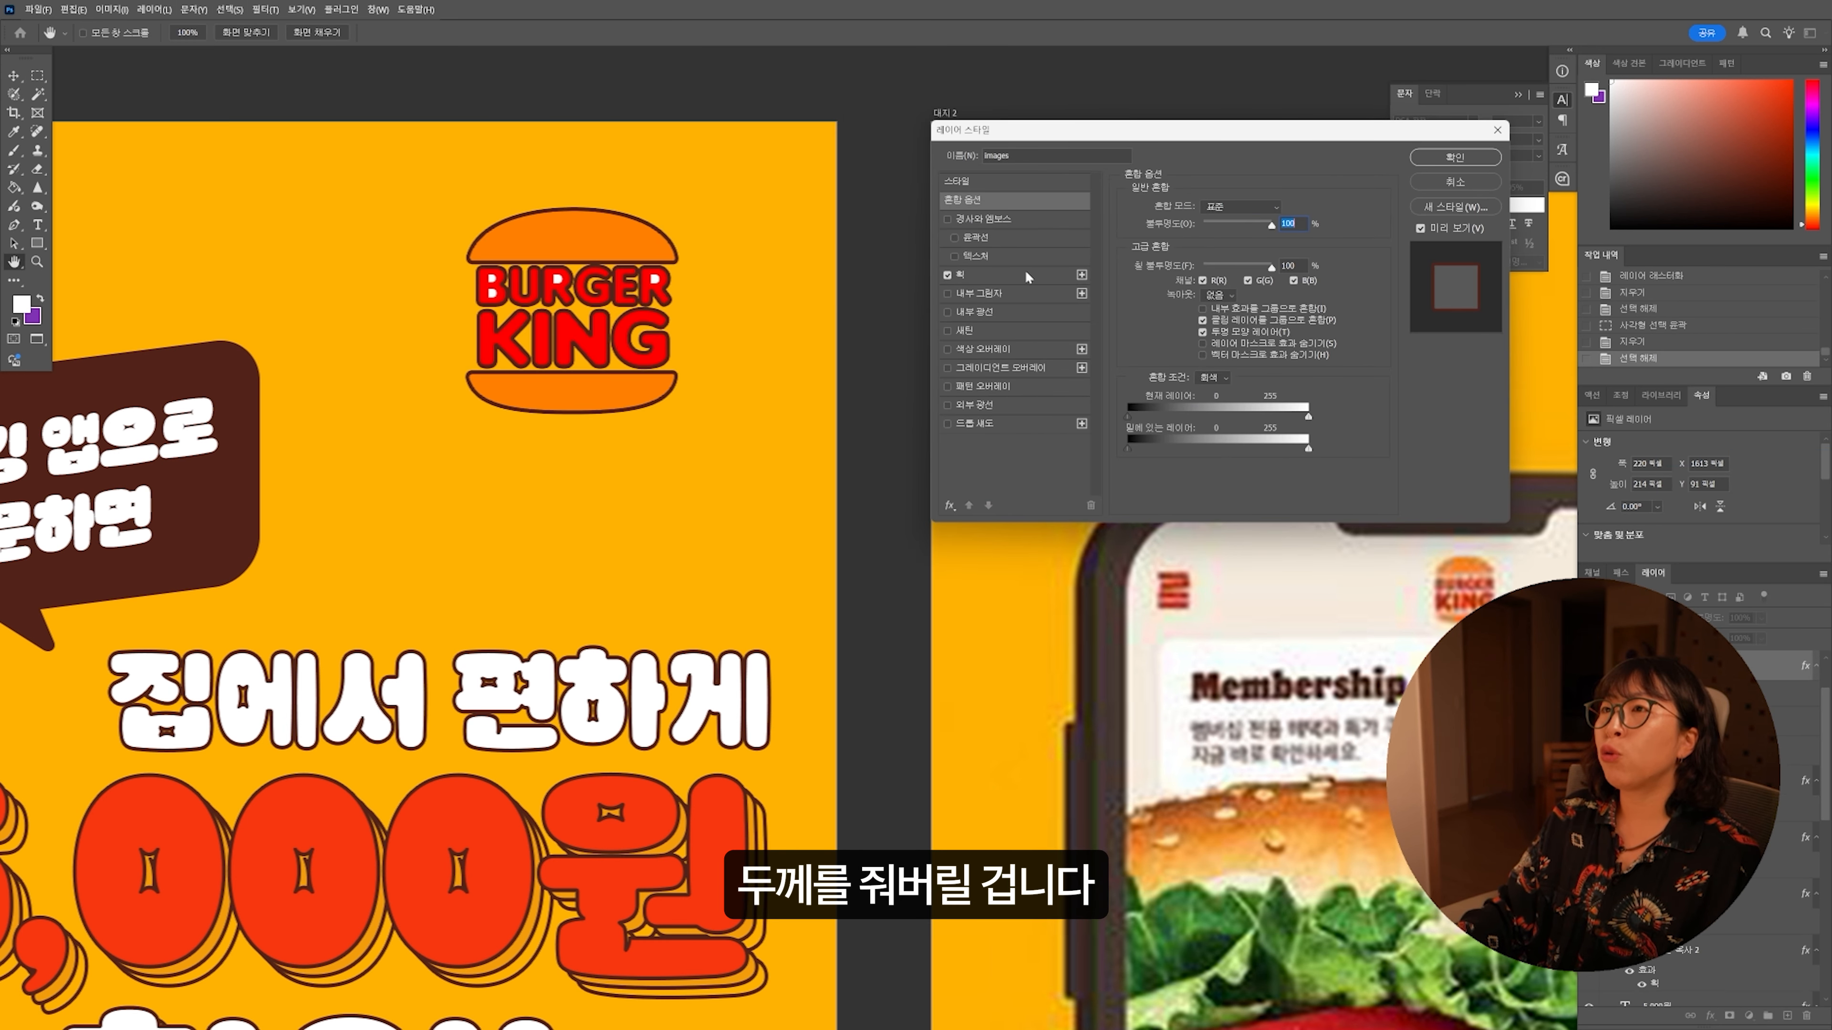
{"action": "left_click", "coordinate": [1010, 275]}
{"action": "left_click", "coordinate": [1205, 224]}
{"action": "left_click", "coordinate": [1204, 238]}
{"action": "left_click", "coordinate": [1159, 318]}
{"action": "scroll", "coordinate": [409, 266], "scroll_direction": "down", "scroll_amount": 5}
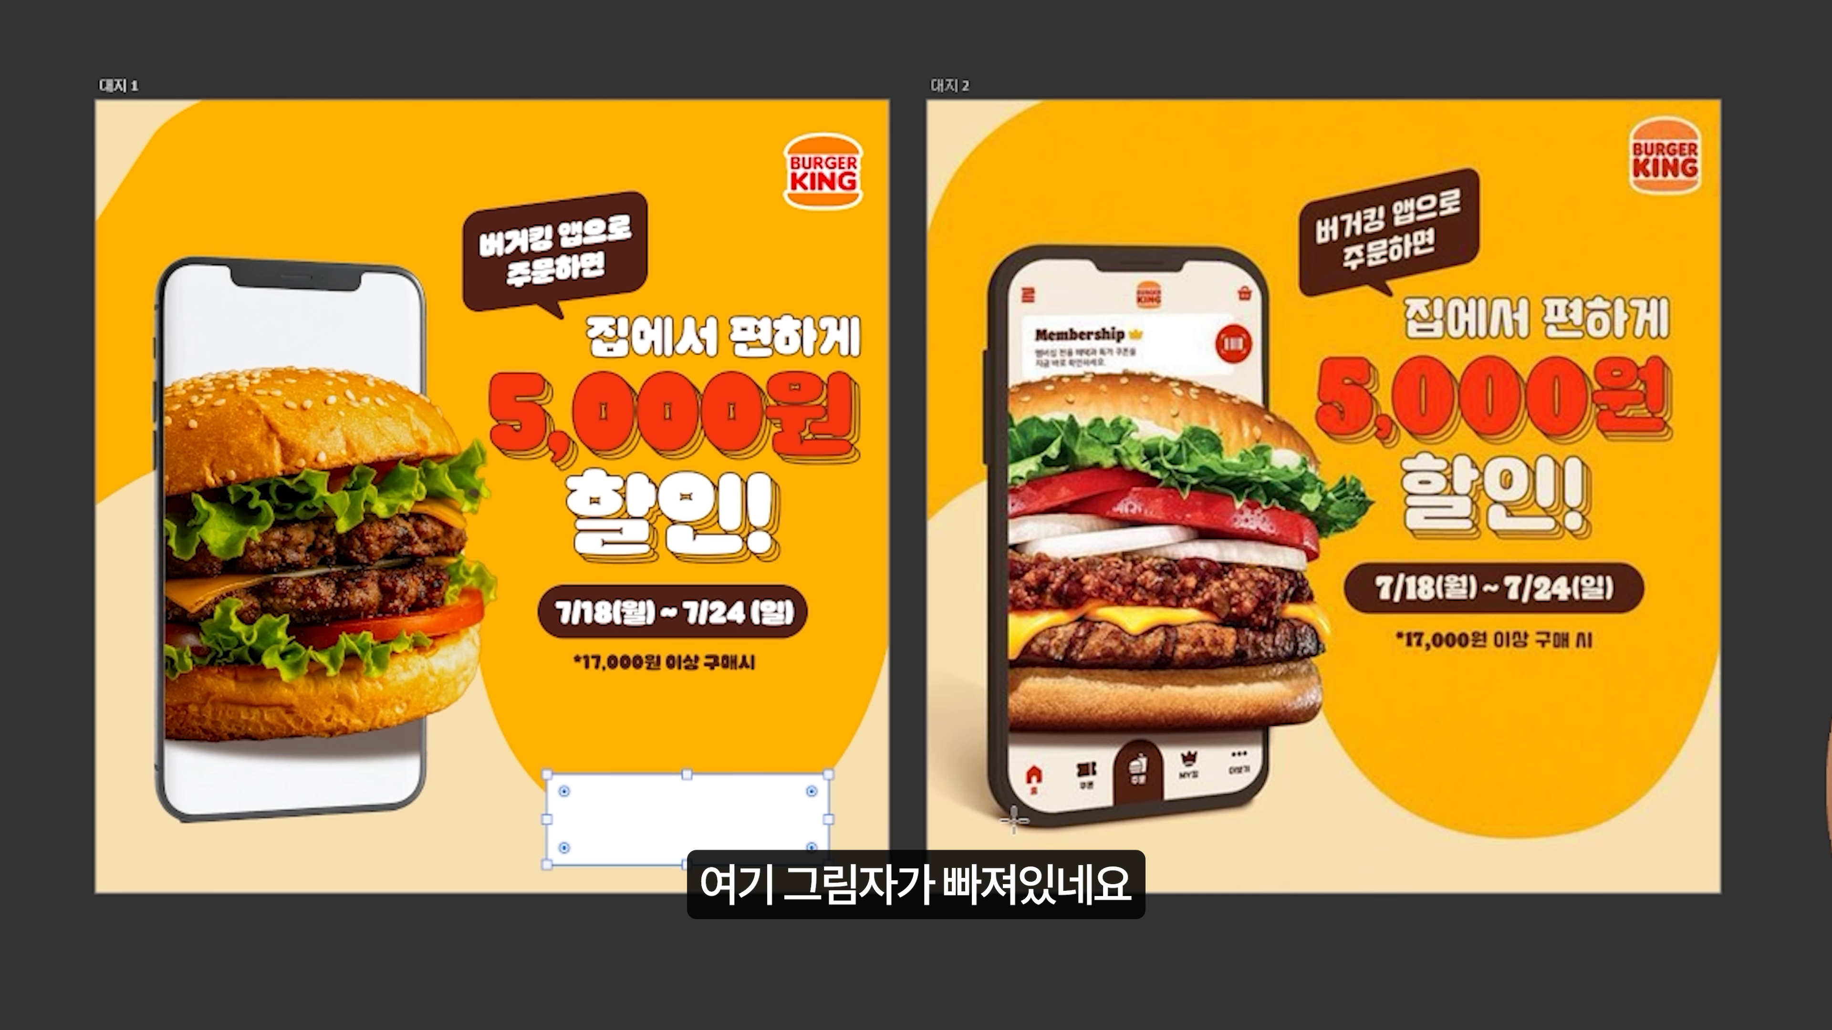
Step: Fill the rectangle on the left artboard with a linear gradient that fades from brown to transparent
{"action": "left_click", "coordinate": [160, 33]}
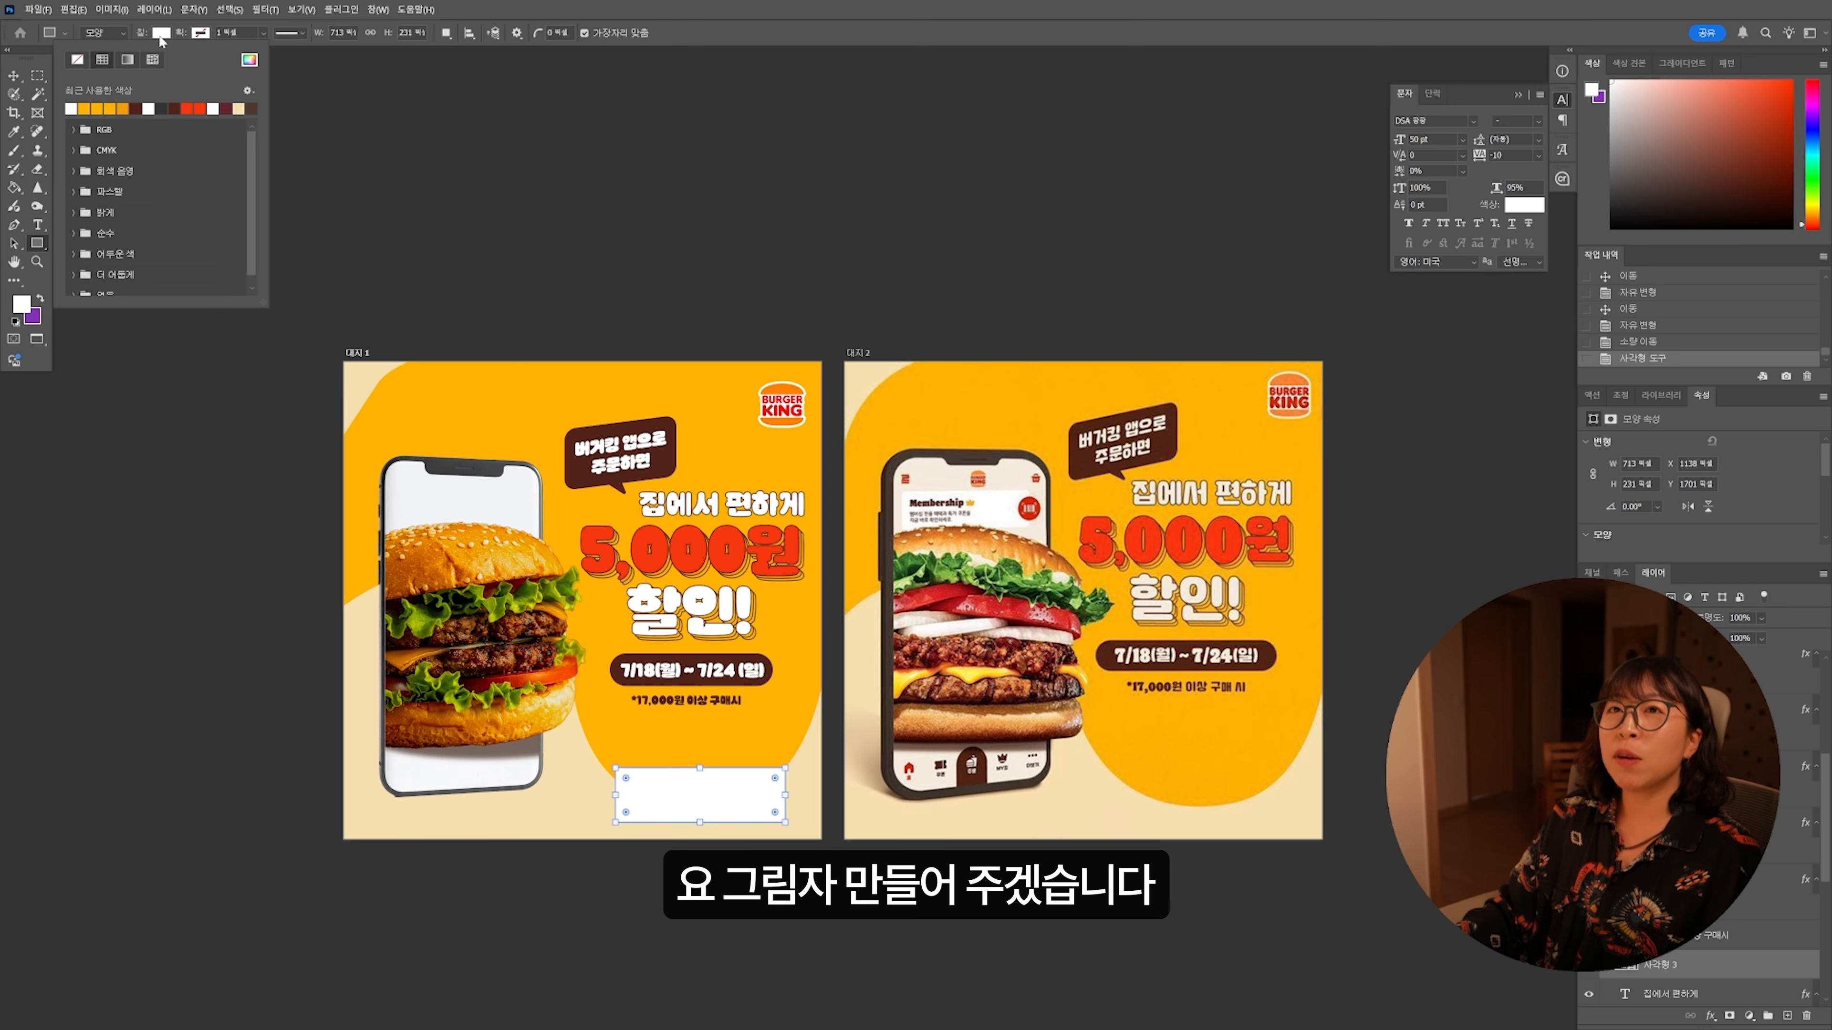
{"action": "left_click", "coordinate": [126, 60]}
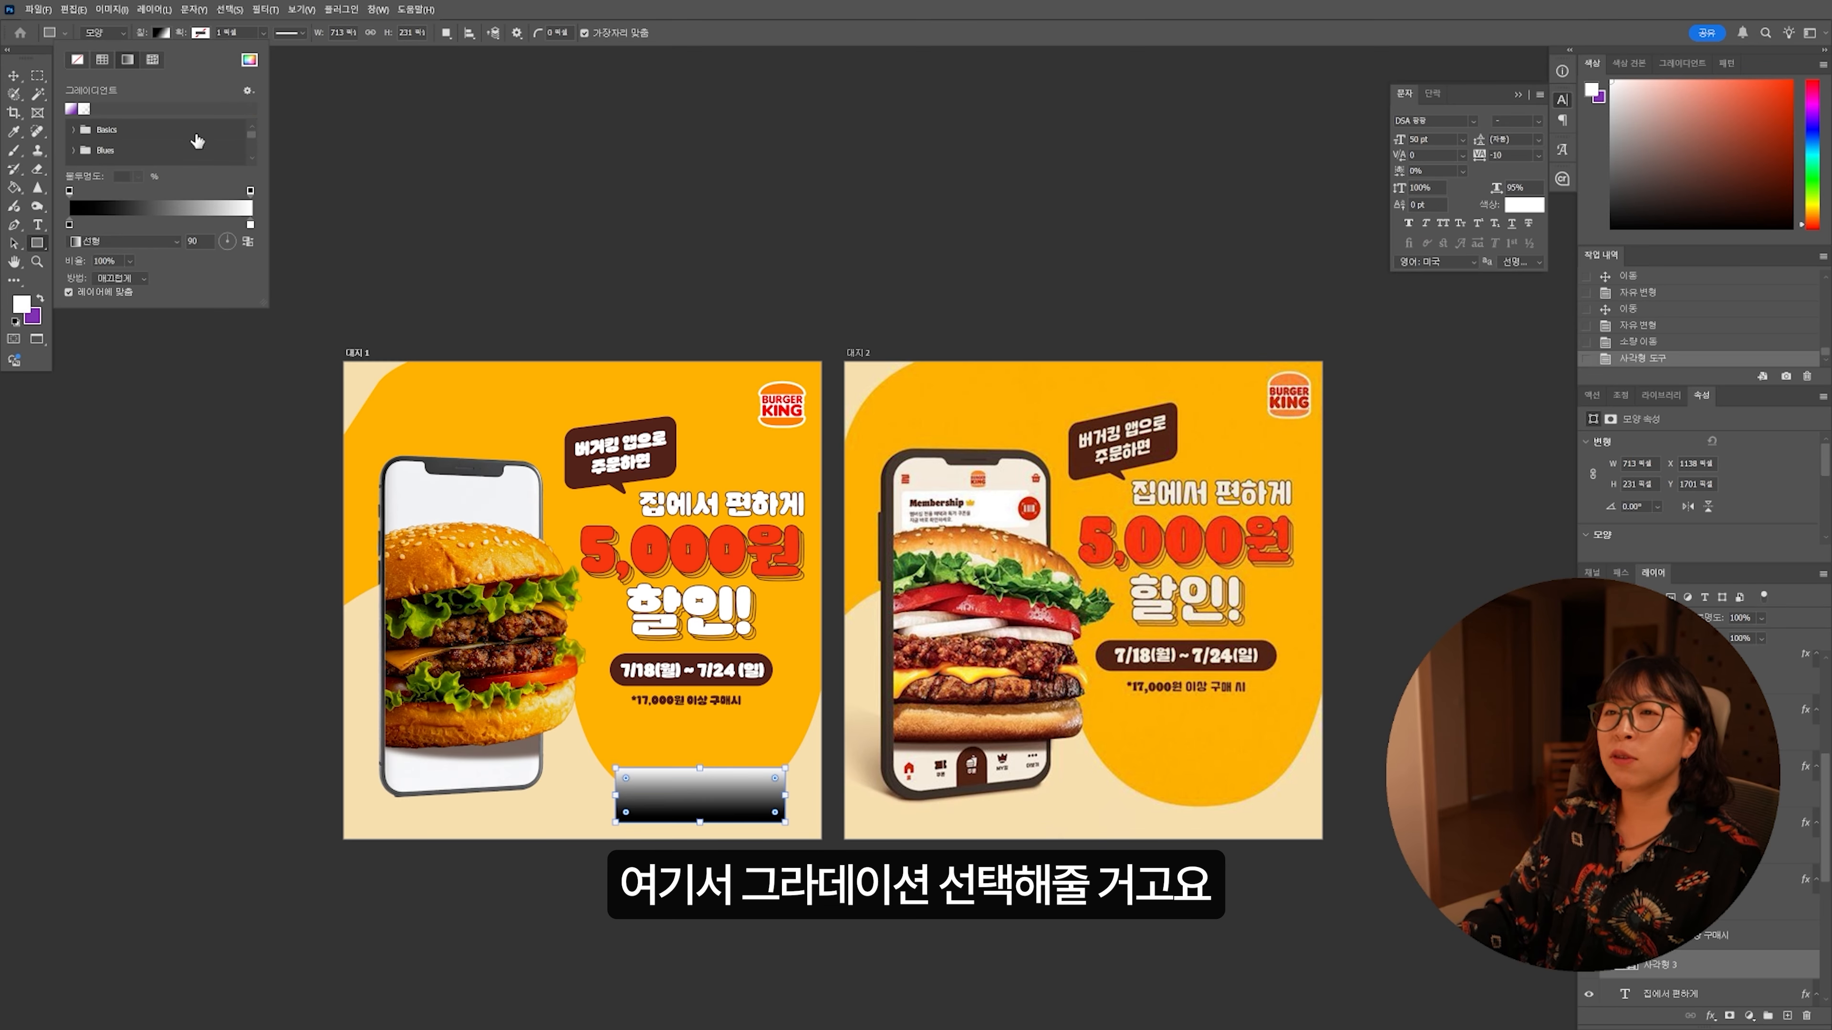
{"action": "scroll", "coordinate": [450, 230], "scroll_direction": "down", "scroll_amount": 1}
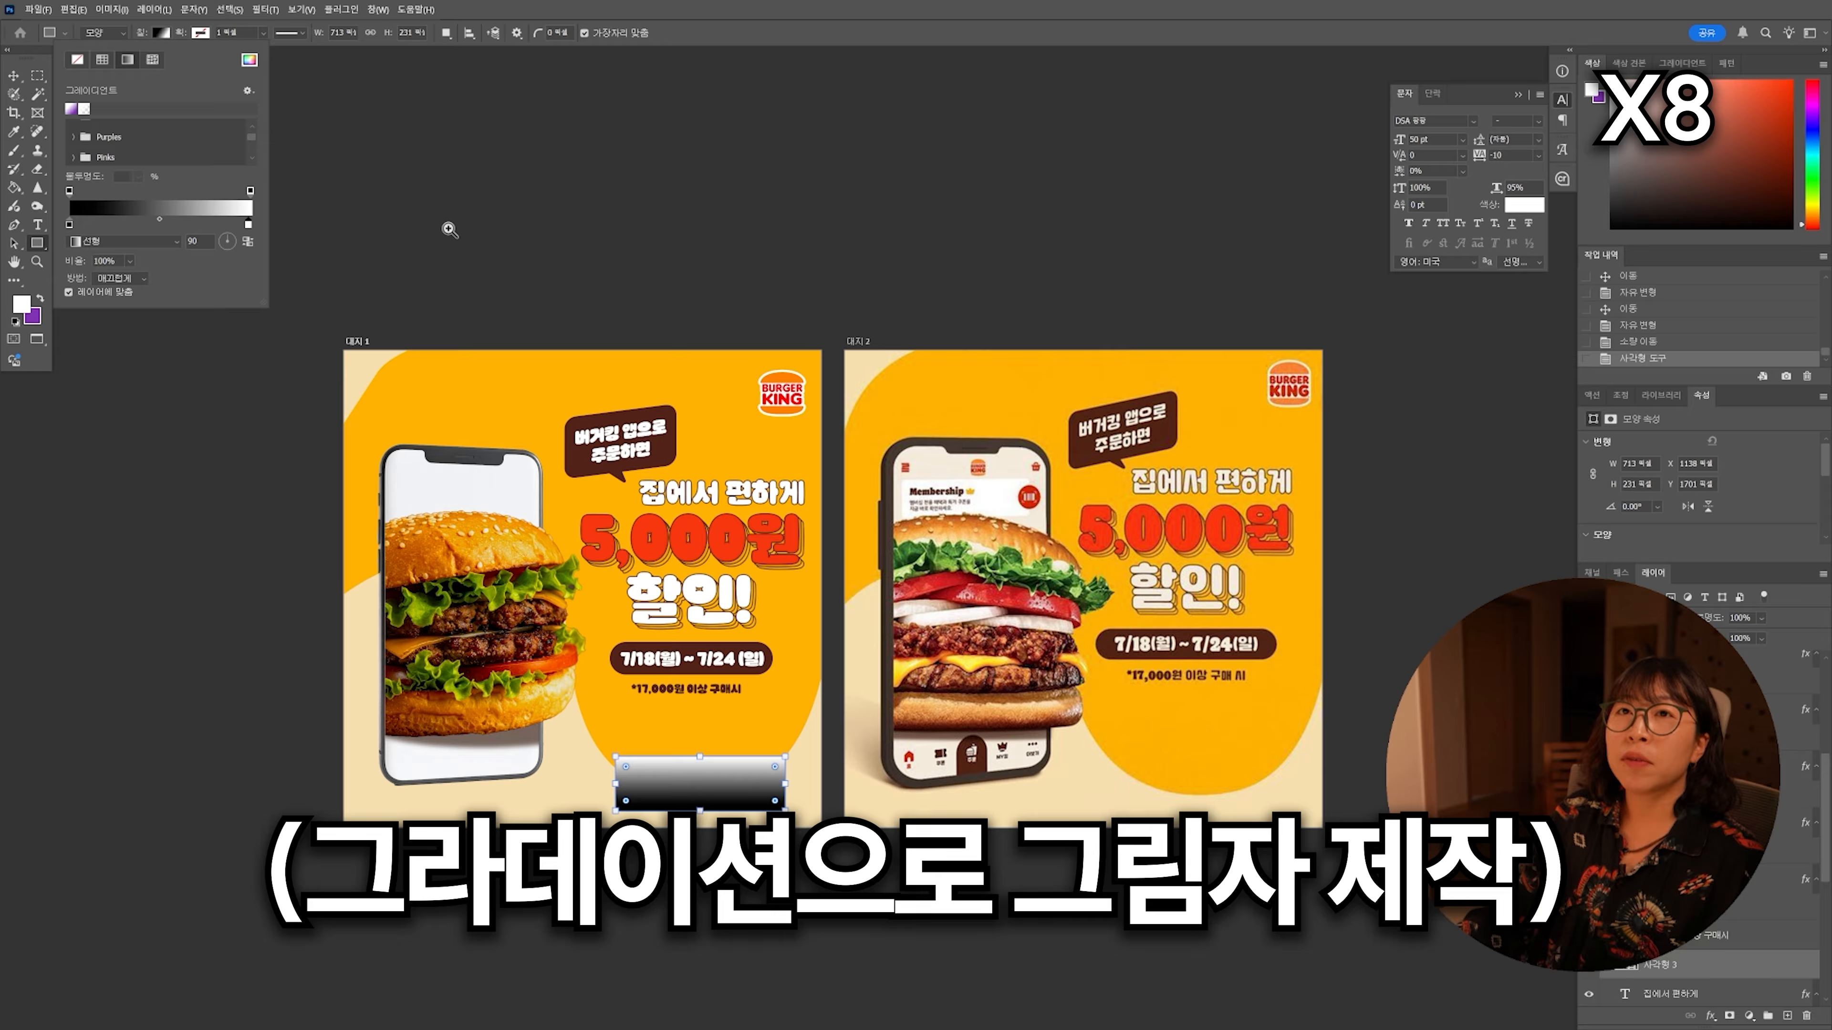
{"action": "left_click", "coordinate": [559, 802]}
{"action": "left_click", "coordinate": [559, 802]}
{"action": "left_click", "coordinate": [160, 33]}
{"action": "left_click", "coordinate": [83, 108]}
{"action": "double_click", "coordinate": [69, 224]}
{"action": "left_click", "coordinate": [1229, 762]}
{"action": "left_click", "coordinate": [1580, 291]}
Step: Move the gradient rectangle to the phone's base, slant it into a cast shadow with Free Transform, and place its layer behind the phone
{"action": "left_click_drag", "start_coordinate": [793, 765], "coordinate": [936, 743]}
{"action": "key", "text": "ctrl+t"}
{"action": "left_click_drag", "start_coordinate": [970, 766], "coordinate": [461, 711]}
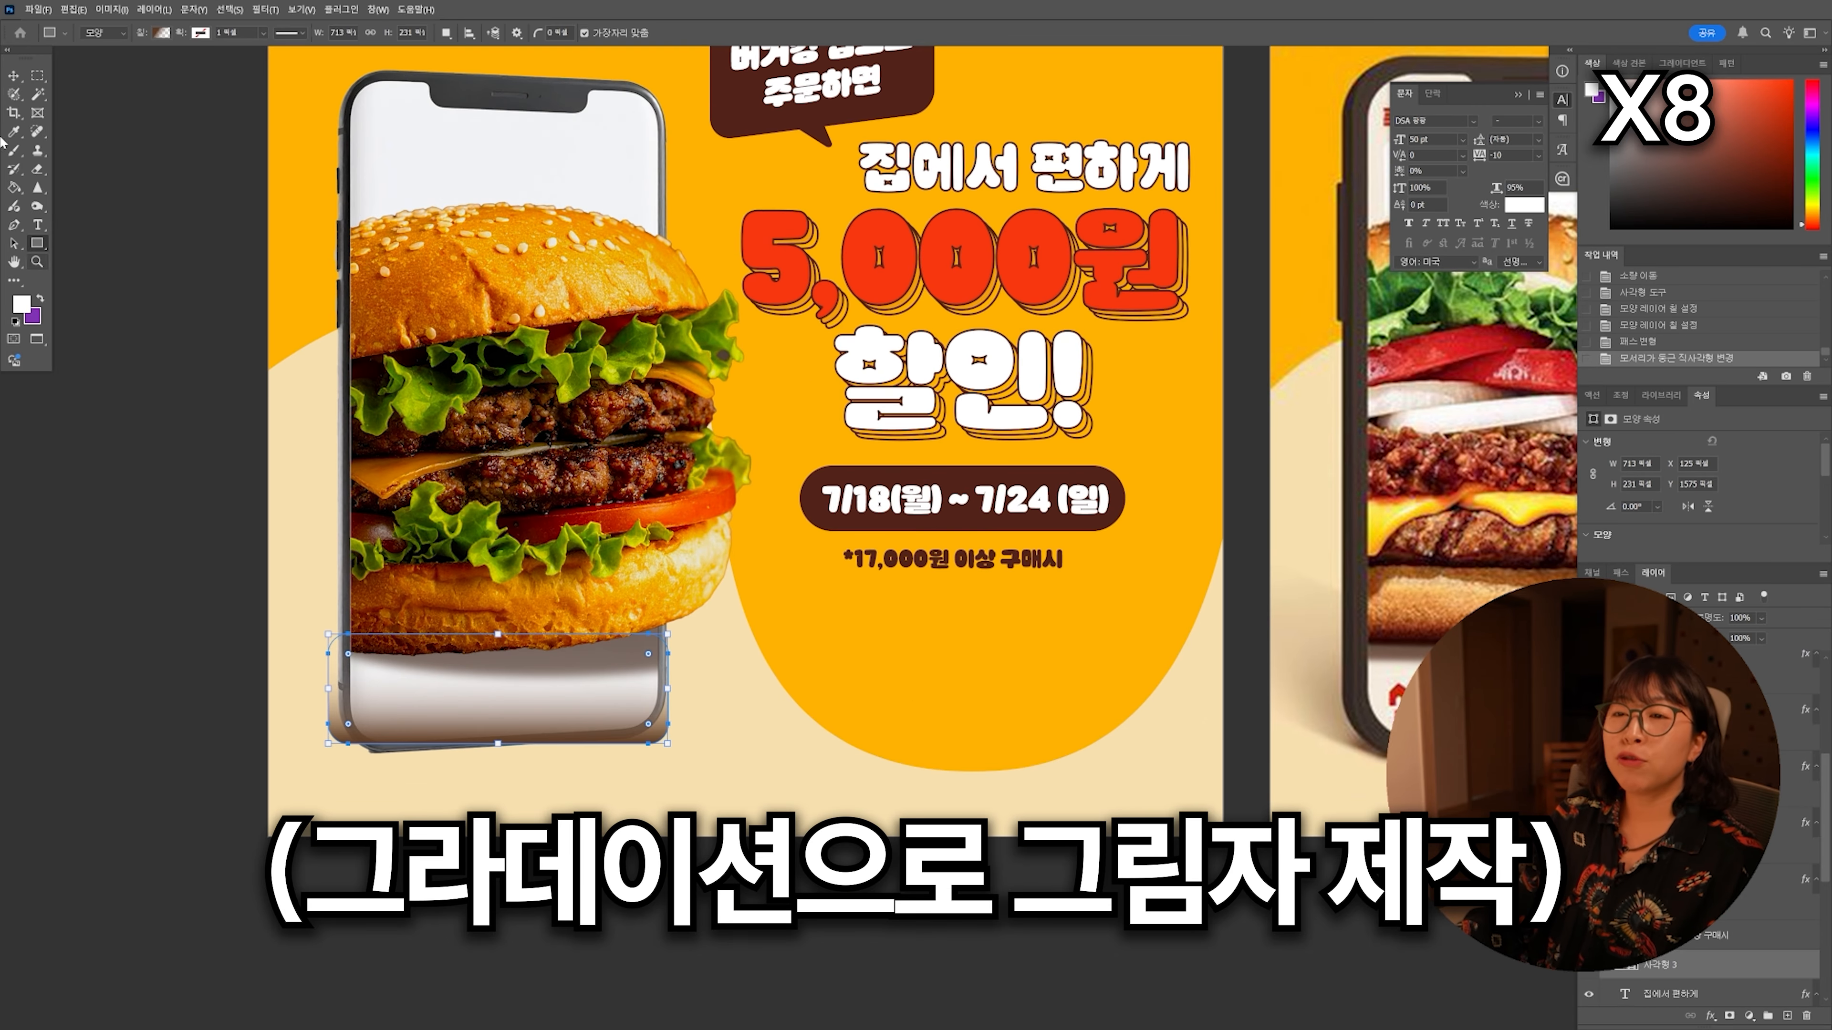
{"action": "left_click_drag", "start_coordinate": [323, 751], "coordinate": [365, 740]}
{"action": "scroll", "coordinate": [505, 685], "scroll_direction": "down", "scroll_amount": 2}
{"action": "left_click_drag", "start_coordinate": [534, 690], "coordinate": [508, 693]}
{"action": "key", "text": "Return"}
{"action": "left_click_drag", "start_coordinate": [1680, 964], "coordinate": [1680, 1007]}
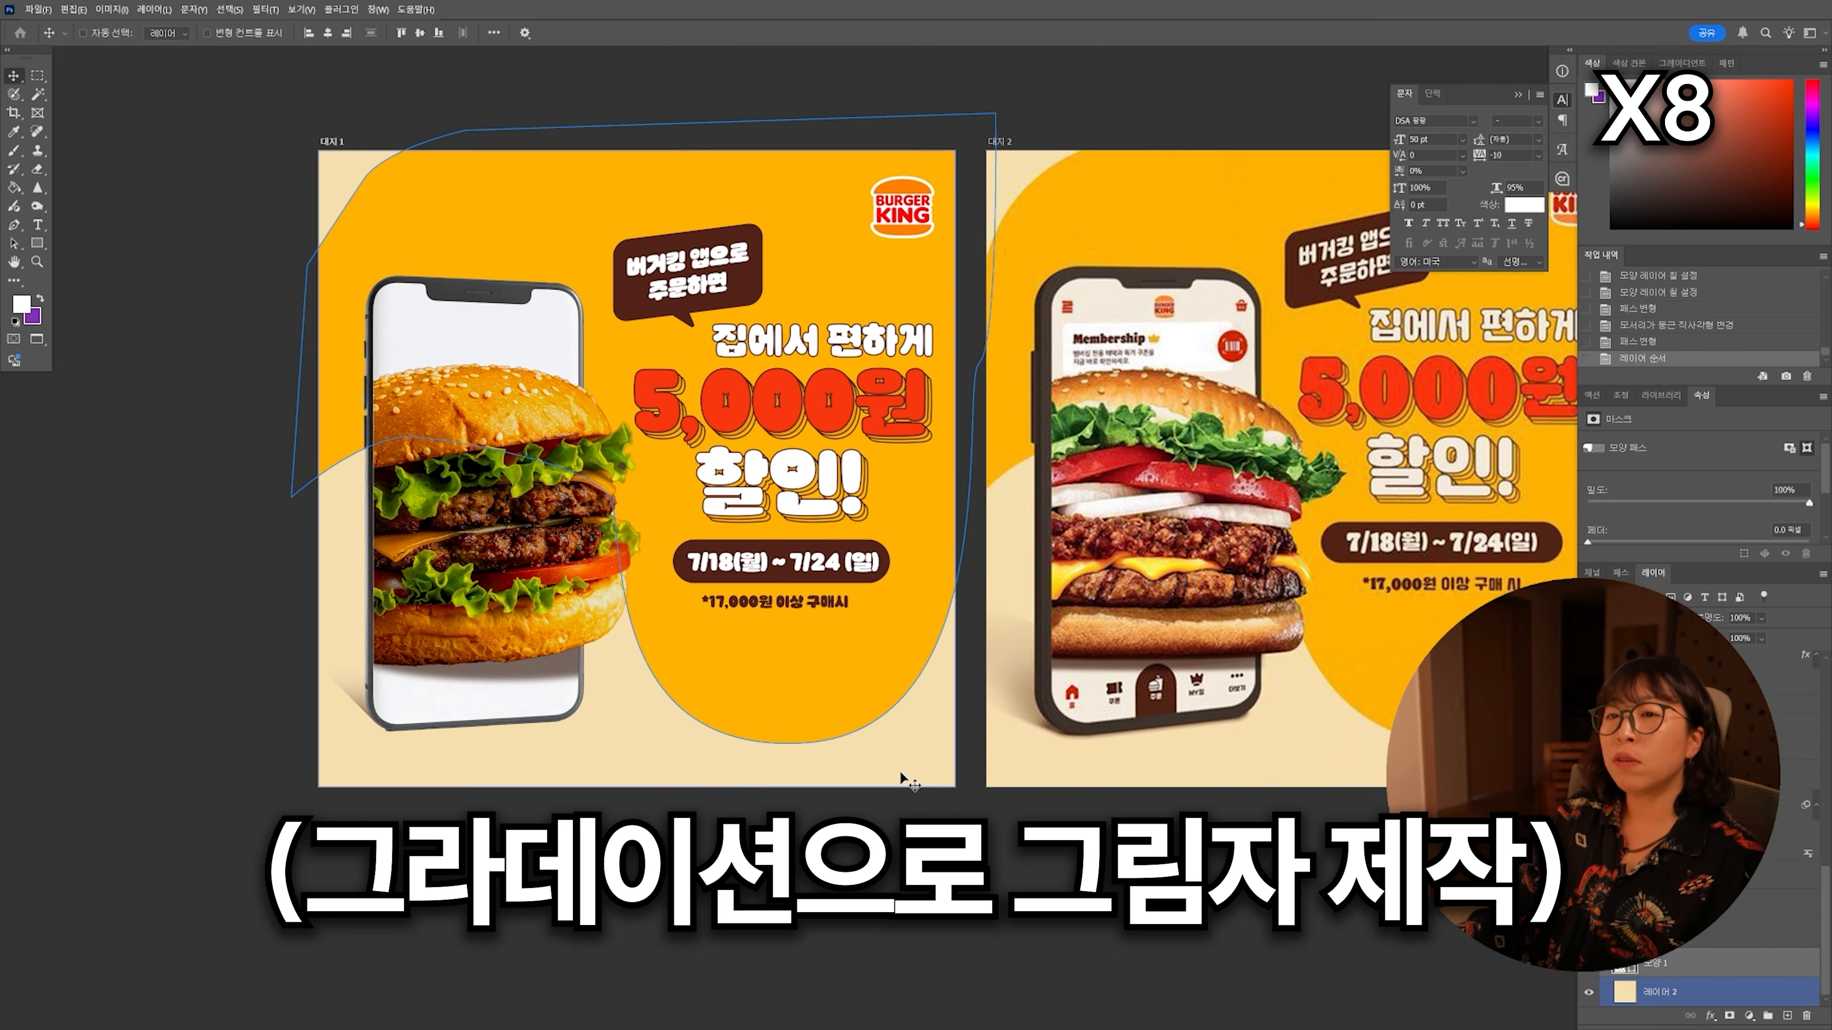
Step: Soften the phone's cast shadow with a Gaussian Blur filter
{"action": "scroll", "coordinate": [359, 730], "scroll_direction": "up", "scroll_amount": 5}
{"action": "left_click_drag", "start_coordinate": [288, 541], "coordinate": [267, 511]}
{"action": "left_click", "coordinate": [265, 10]}
{"action": "mouse_move", "coordinate": [324, 261]}
{"action": "left_click", "coordinate": [479, 262]}
{"action": "left_click", "coordinate": [1292, 274]}
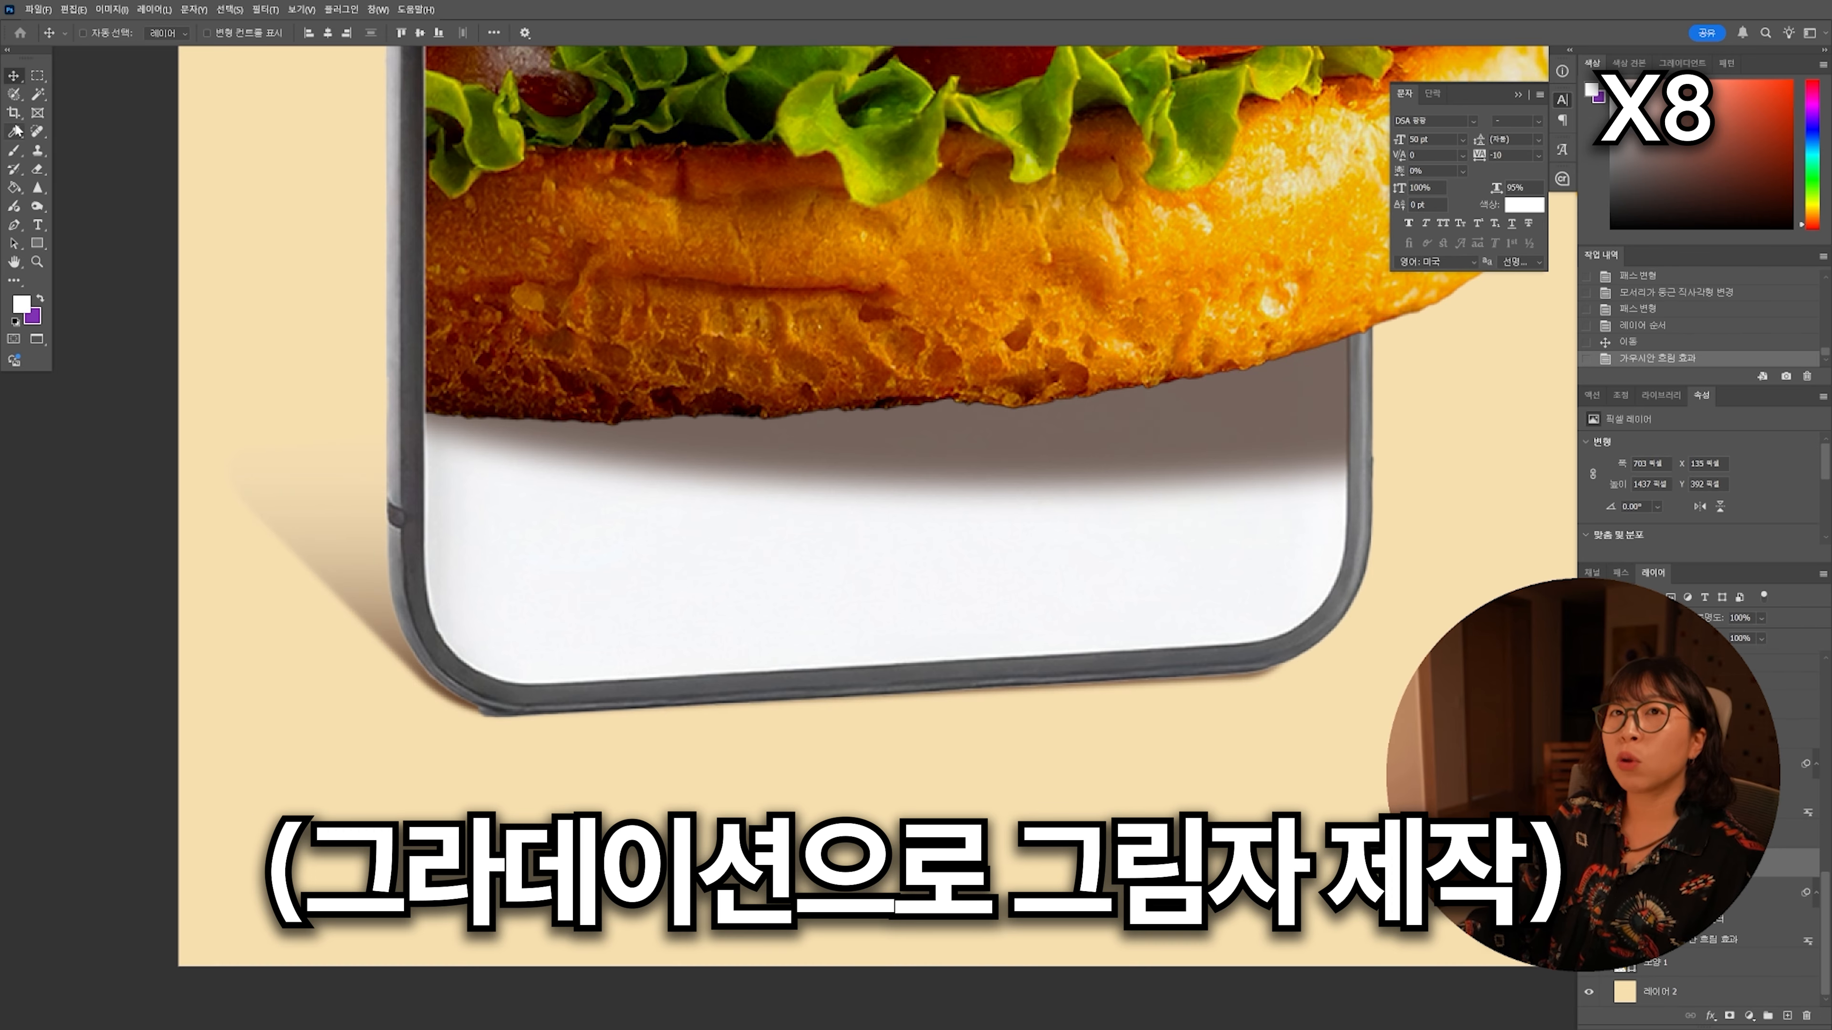
Step: Erase the shadow's spill around the phone's lower corner with the Eraser and undo the last two strokes
{"action": "key", "text": "e"}
{"action": "left_click_drag", "start_coordinate": [470, 728], "coordinate": [500, 723]}
{"action": "left_click", "coordinate": [500, 723]}
{"action": "left_click", "coordinate": [494, 725]}
{"action": "key", "text": "ctrl+z"}
{"action": "key", "text": "ctrl+z"}
{"action": "scroll", "coordinate": [493, 715], "scroll_direction": "up", "scroll_amount": 3}
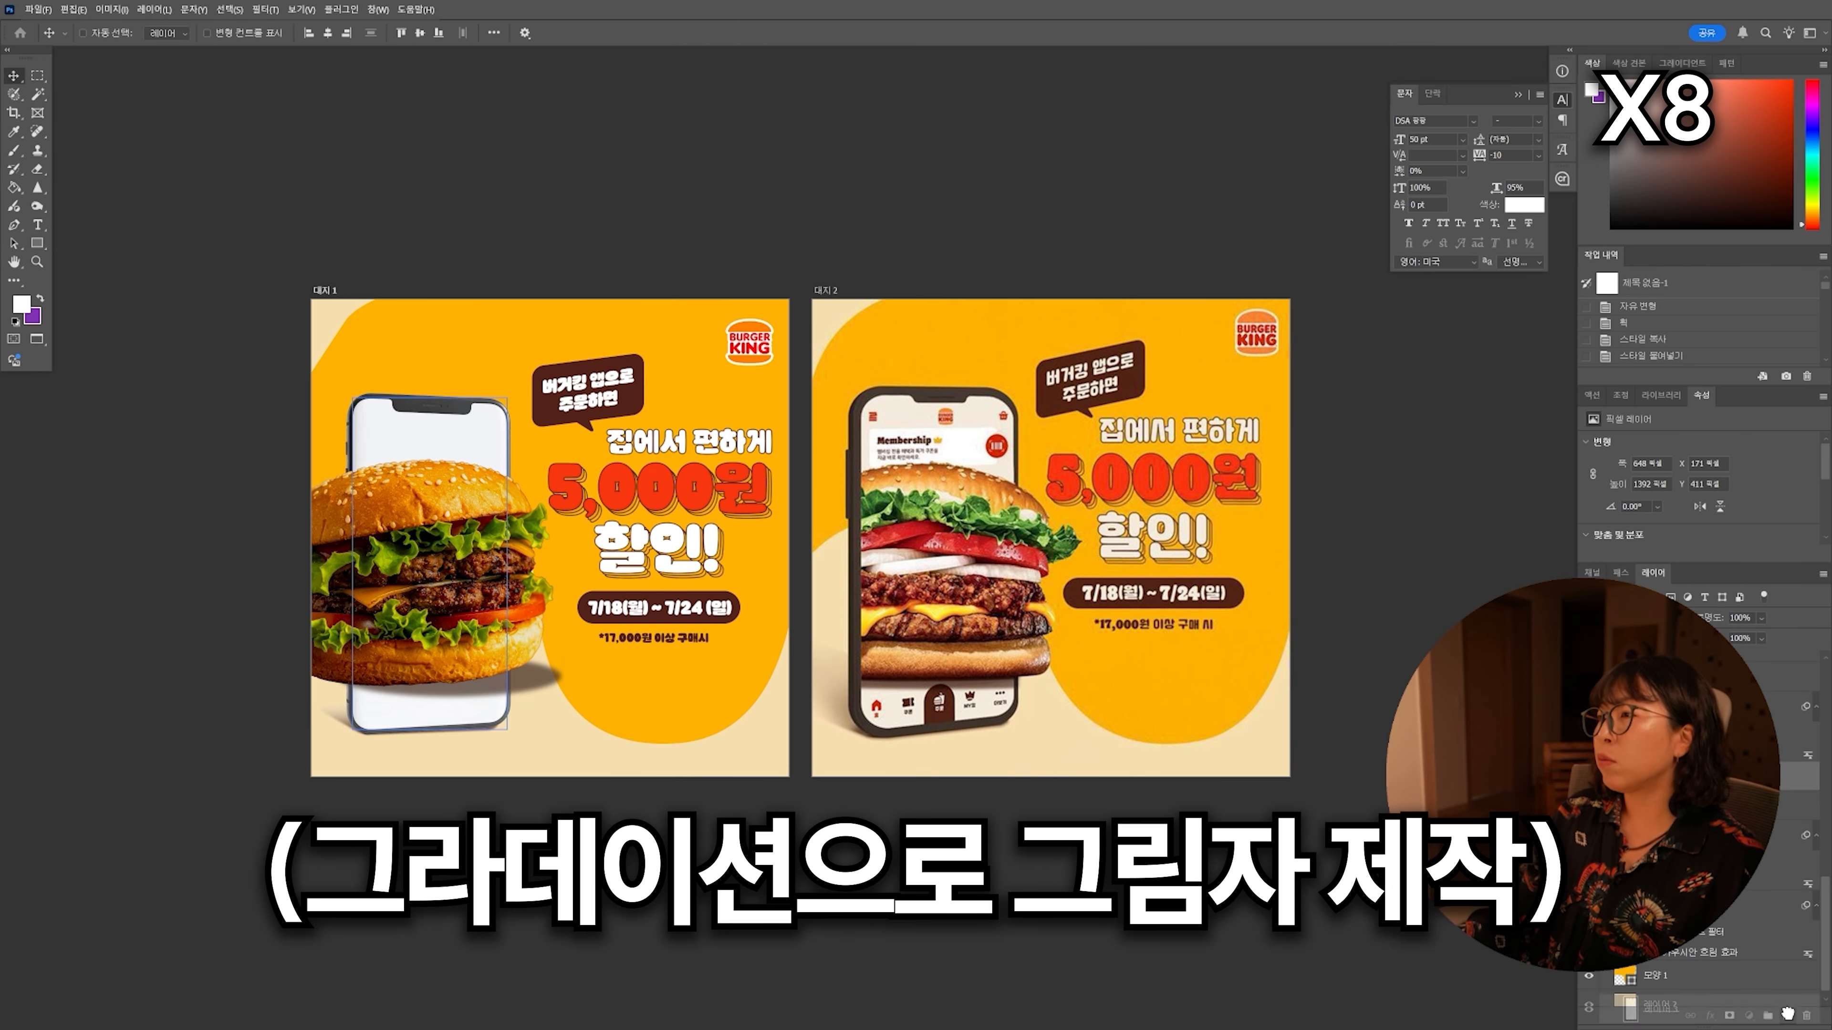
Step: Duplicate the phone layer and create a clipping mask that keeps the burger's shadow within the phone's outline
{"action": "left_click_drag", "start_coordinate": [1787, 1014], "coordinate": [1786, 1013]}
{"action": "right_click", "coordinate": [1774, 691]}
{"action": "left_click", "coordinate": [1705, 464]}
{"action": "left_click", "coordinate": [1625, 806], "text": "ctrl"}
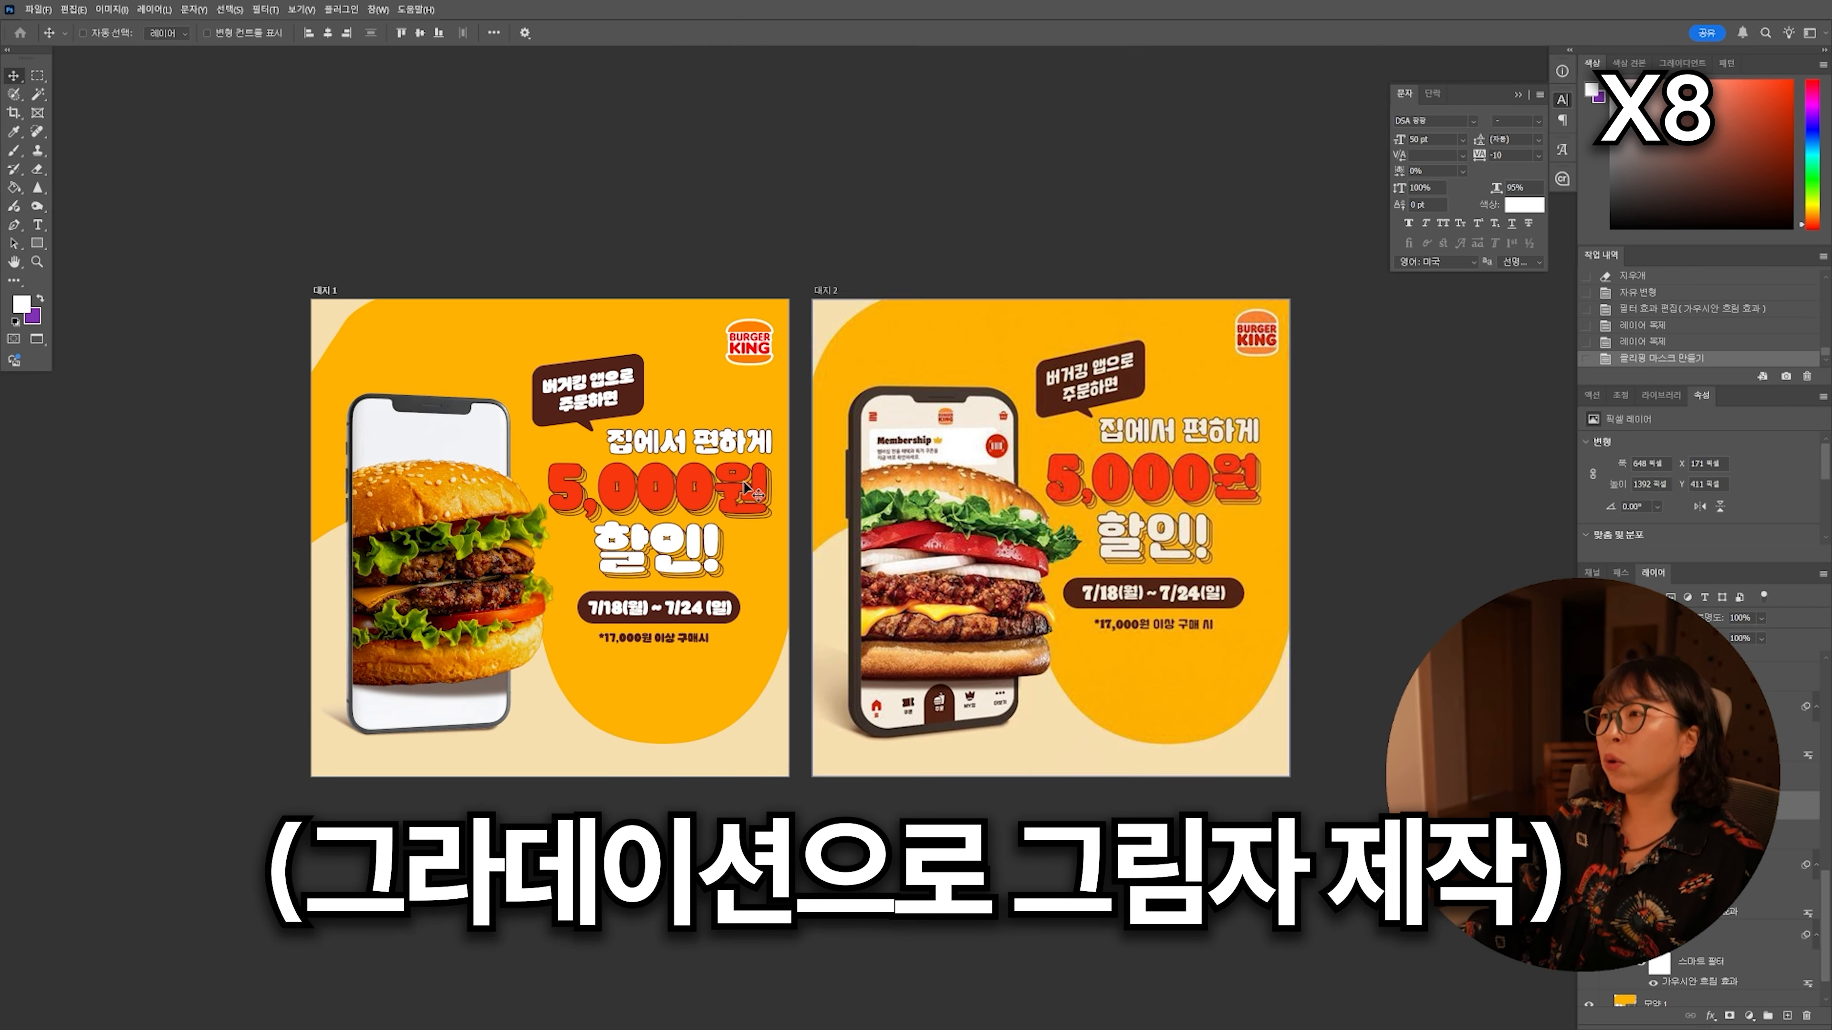
{"action": "key", "text": "ctrl+d"}
{"action": "right_click", "coordinate": [1774, 802]}
{"action": "left_click", "coordinate": [1695, 415]}
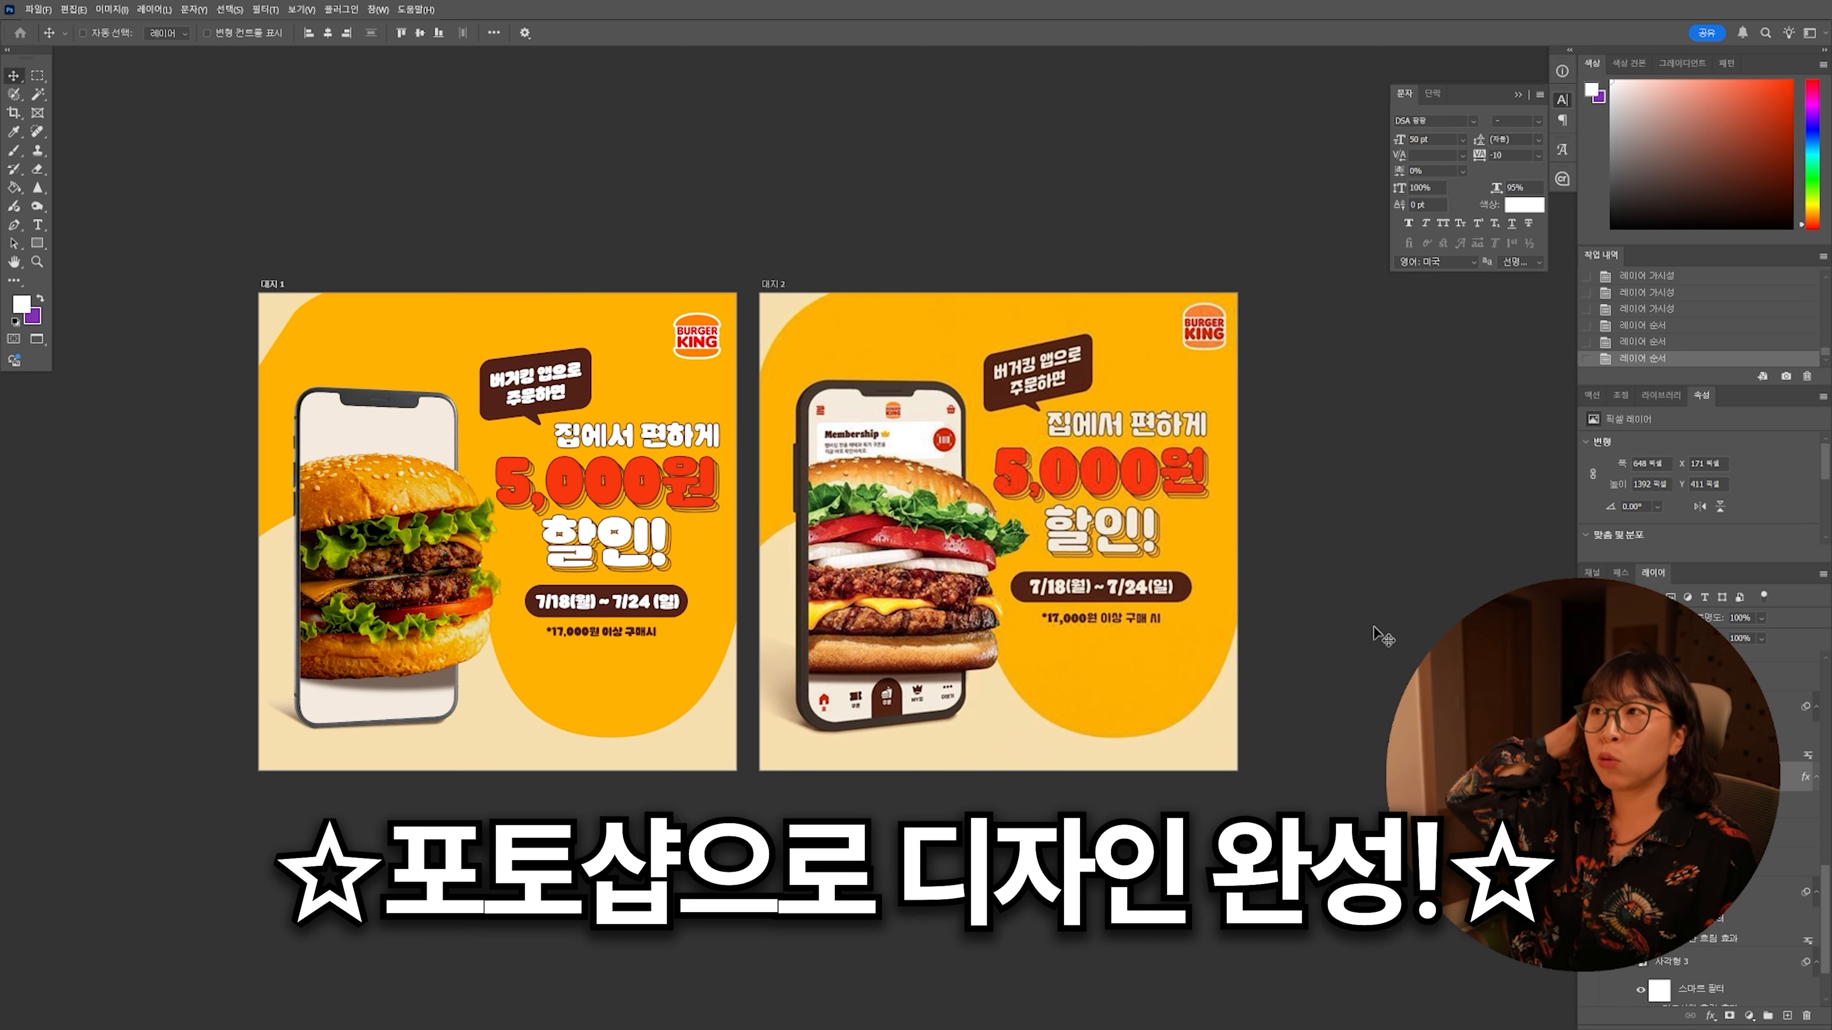
{"action": "scroll", "coordinate": [1095, 500], "scroll_direction": "down", "scroll_amount": 2}
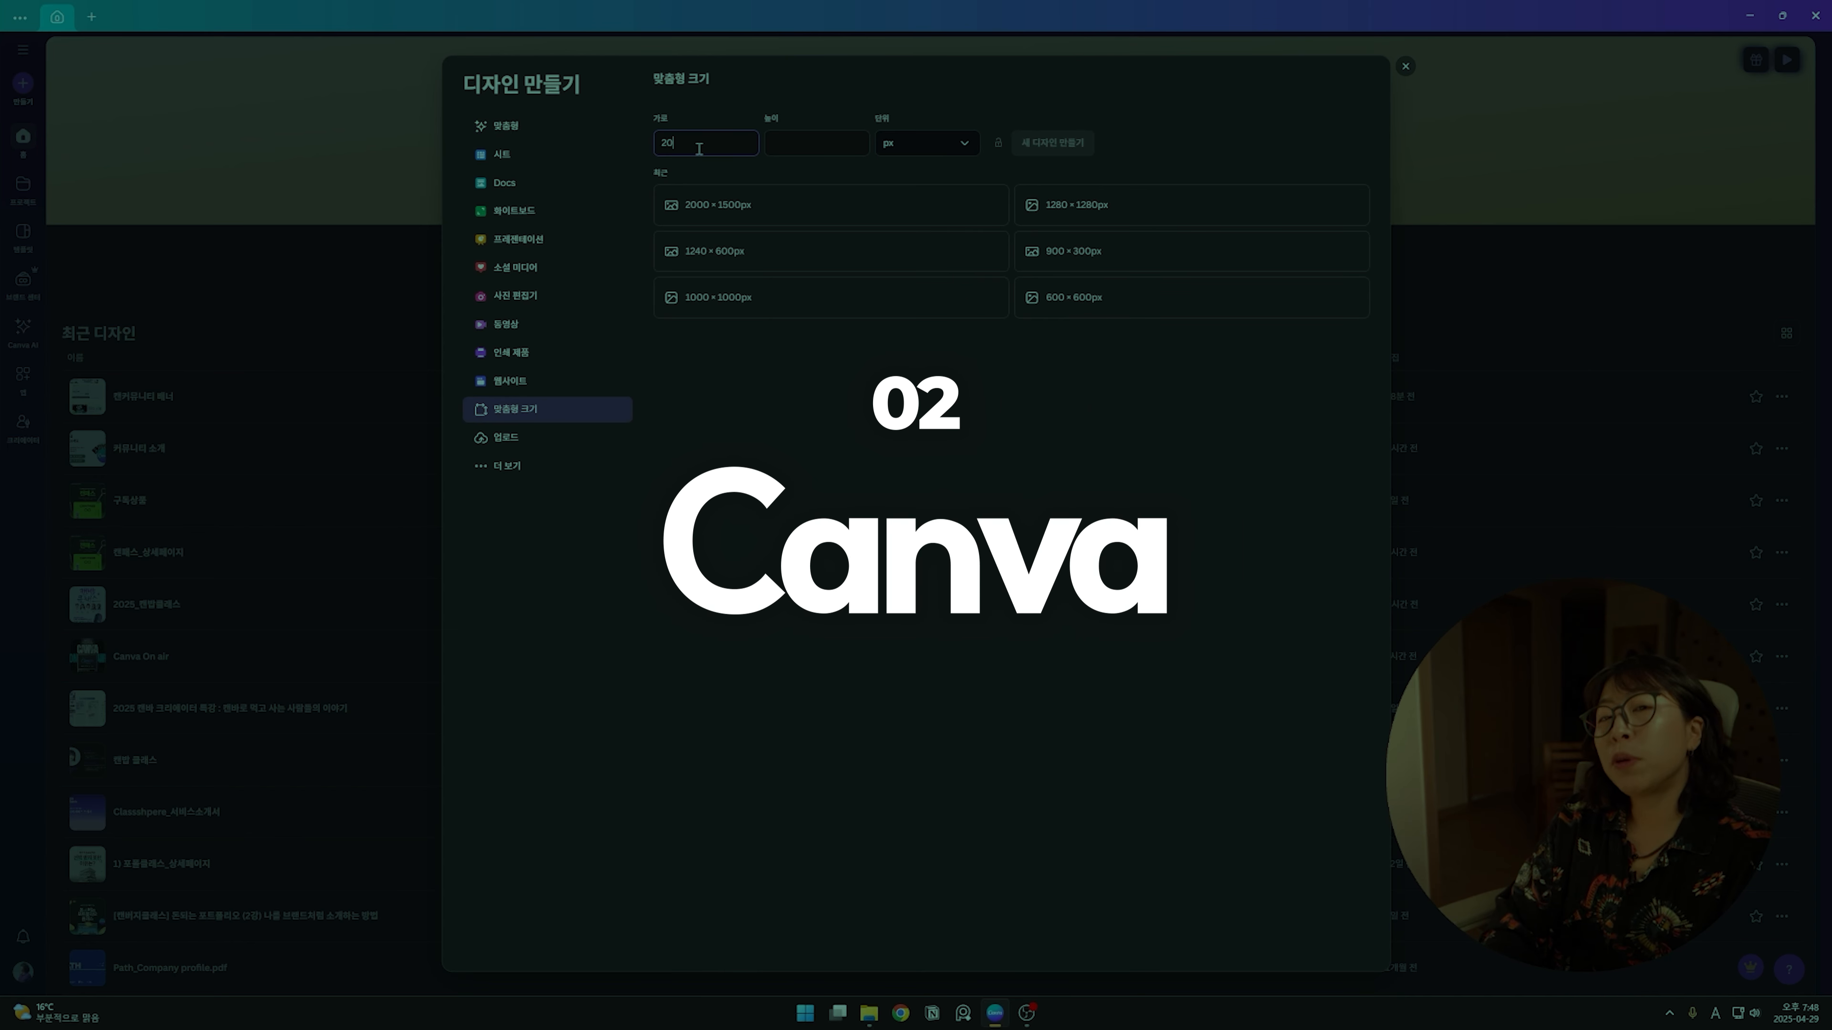
Step: Create a new custom-size Canva design of 2000 × 2000 px
{"action": "left_click", "coordinate": [794, 138]}
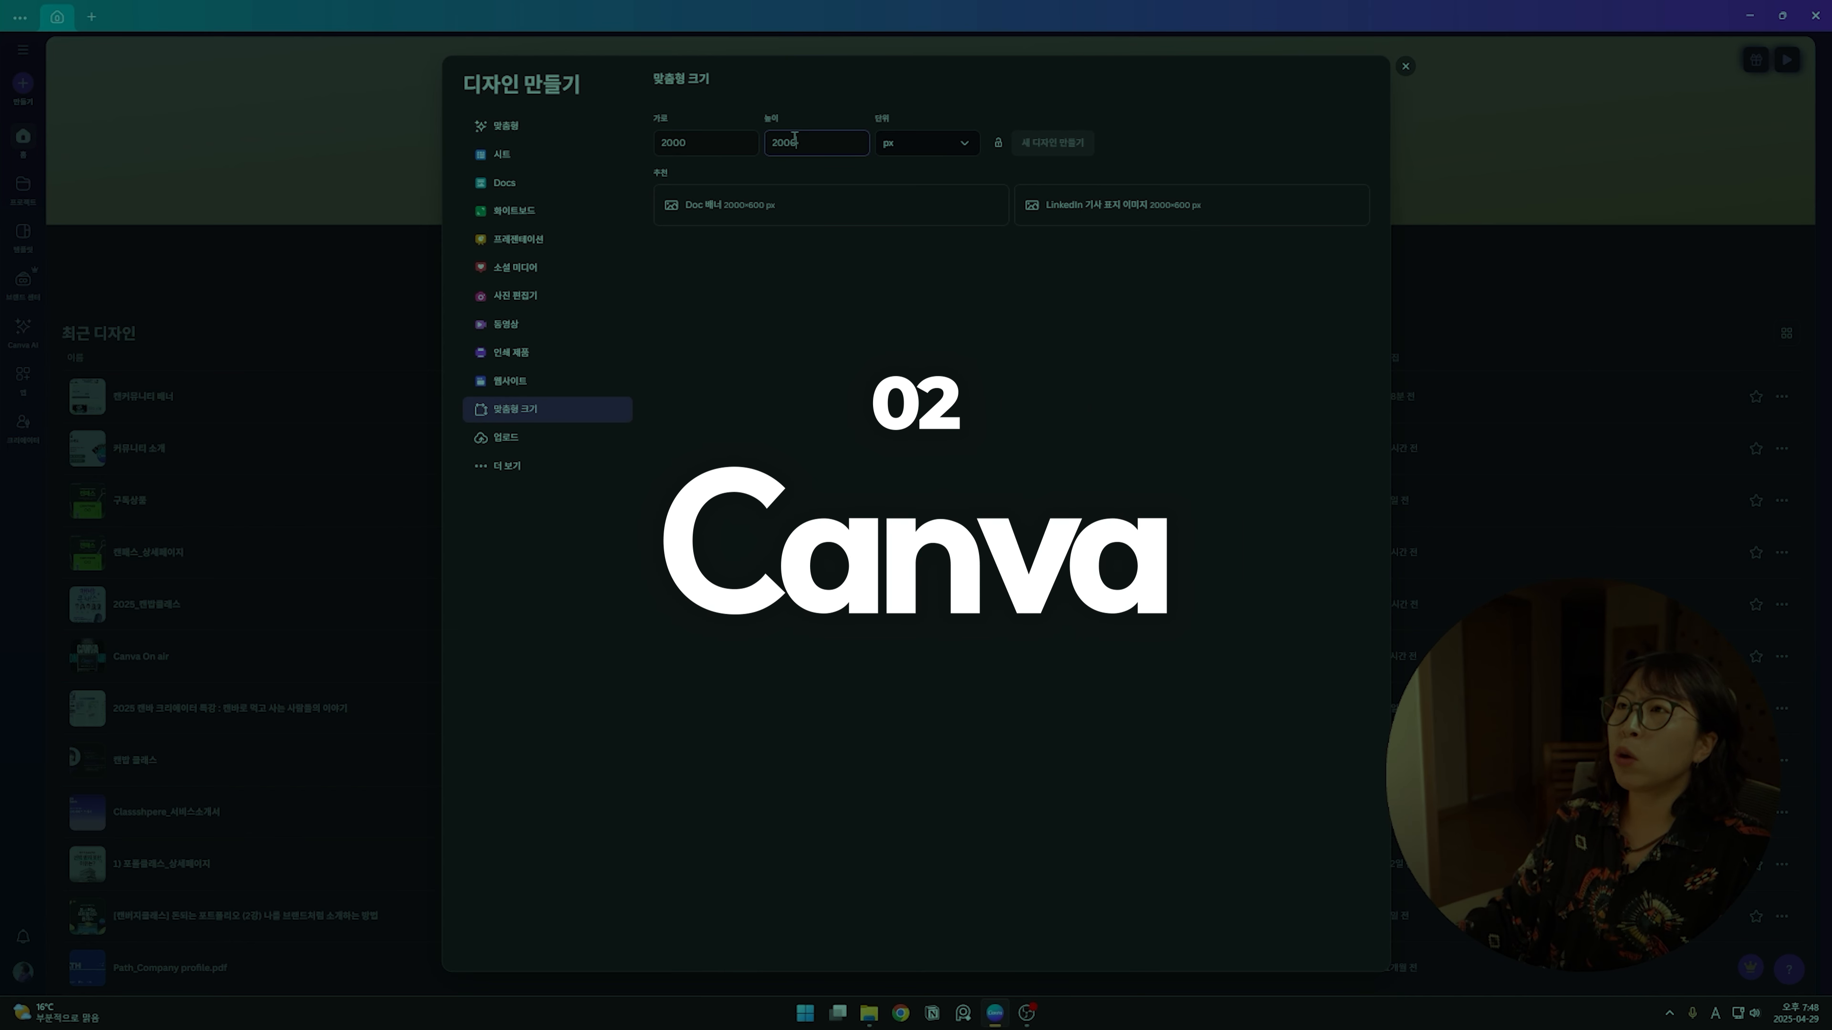
{"action": "type", "text": "2000"}
{"action": "left_click", "coordinate": [1063, 97]}
{"action": "left_click", "coordinate": [1076, 145]}
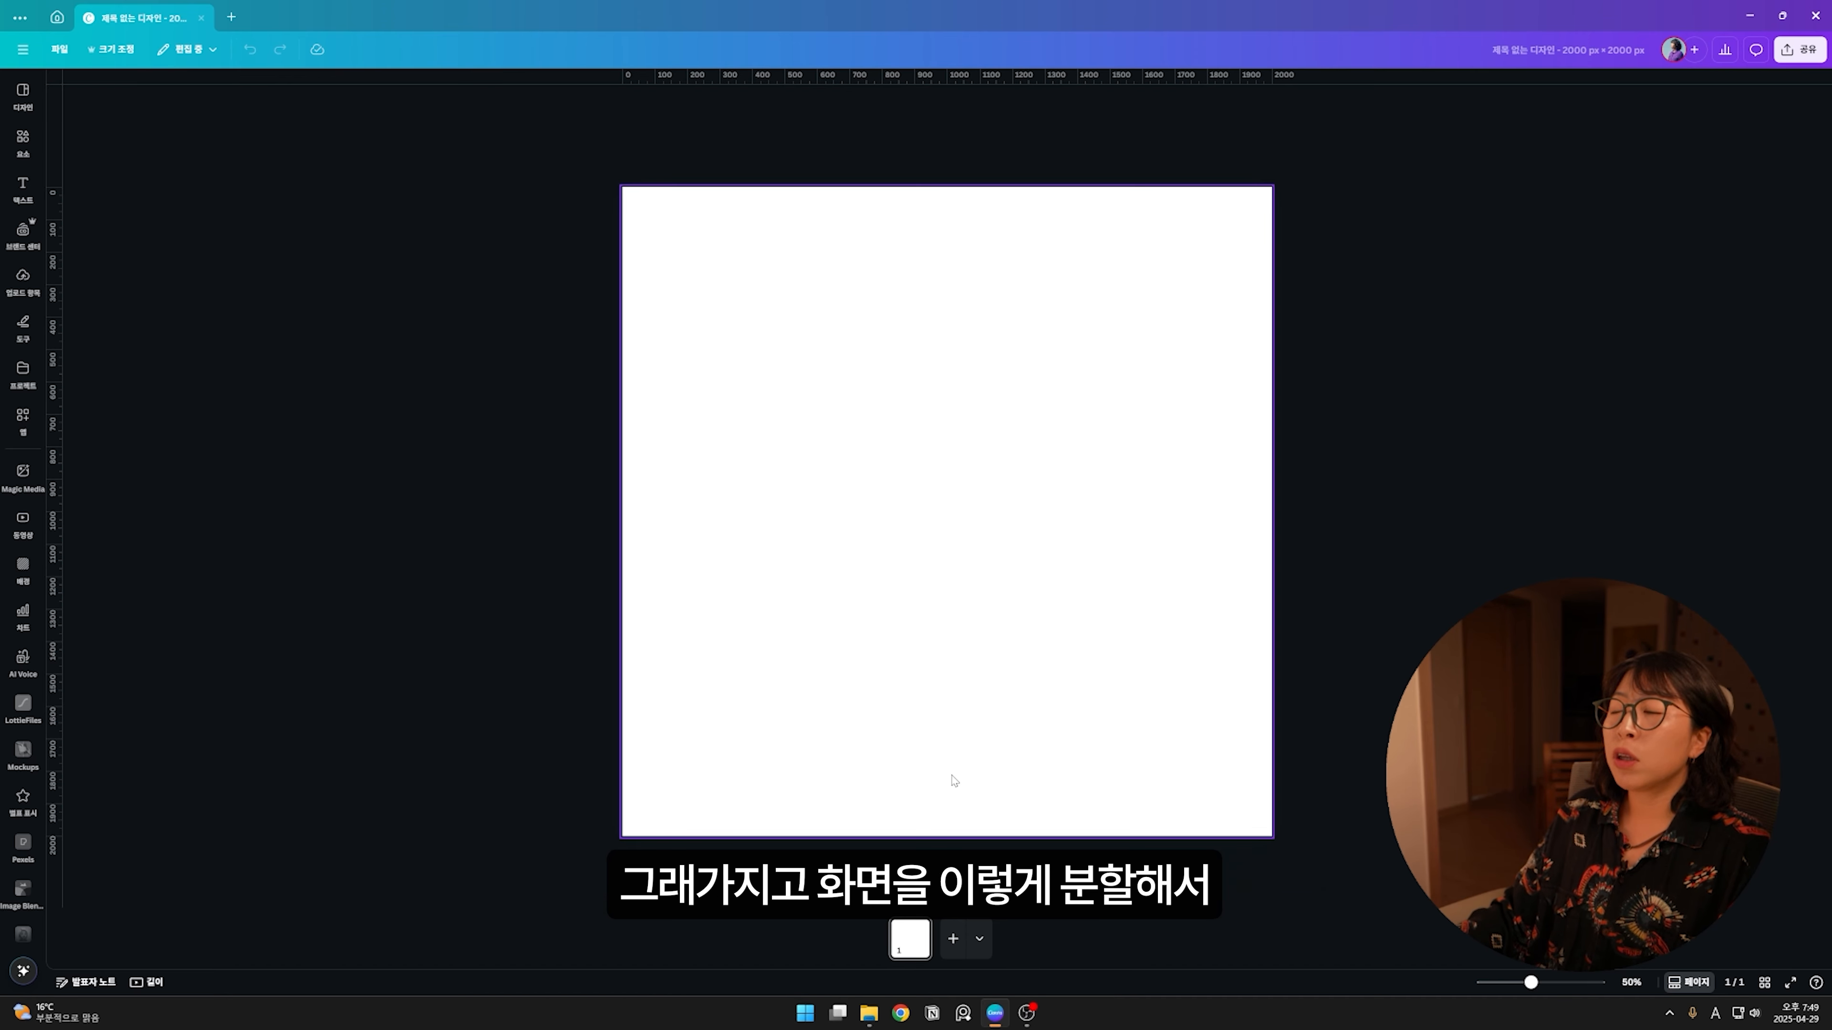
Step: Shrink the Canva window and bring up the desktop folder with the reference banner beside it
{"action": "double_click", "coordinate": [342, 30]}
{"action": "left_click", "coordinate": [255, 37]}
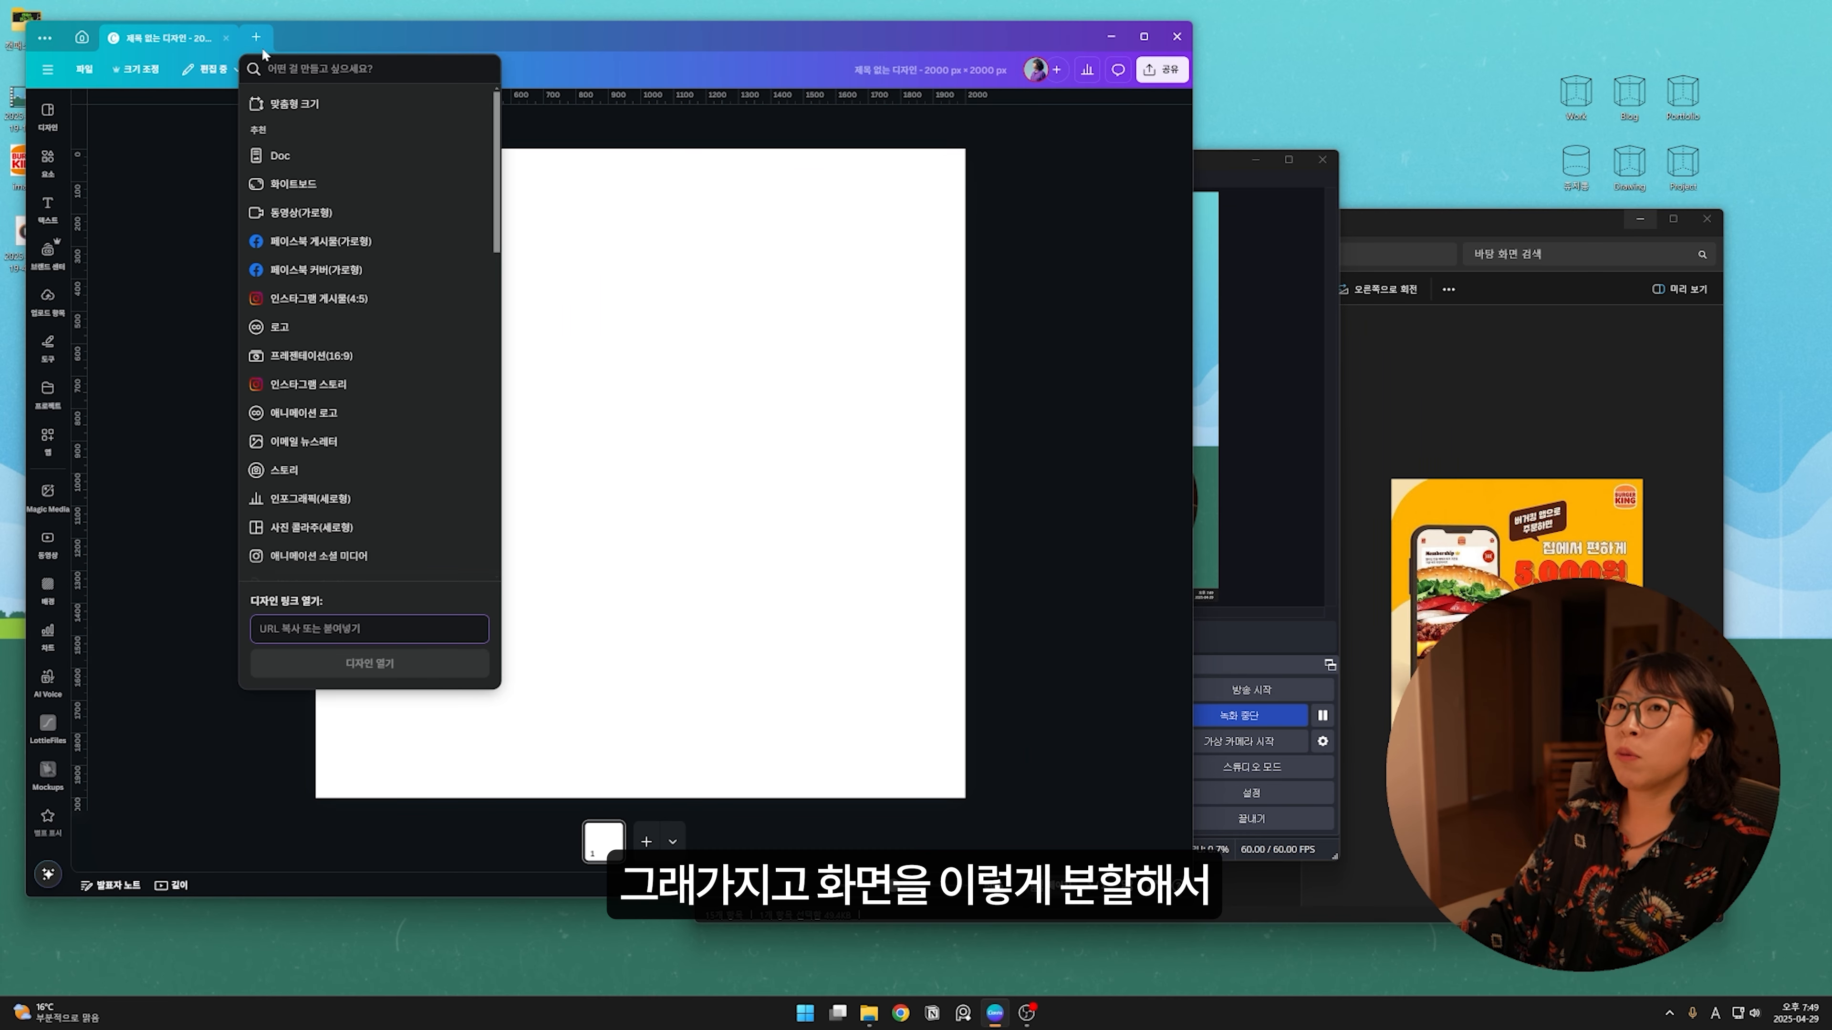
{"action": "left_click", "coordinate": [1438, 415]}
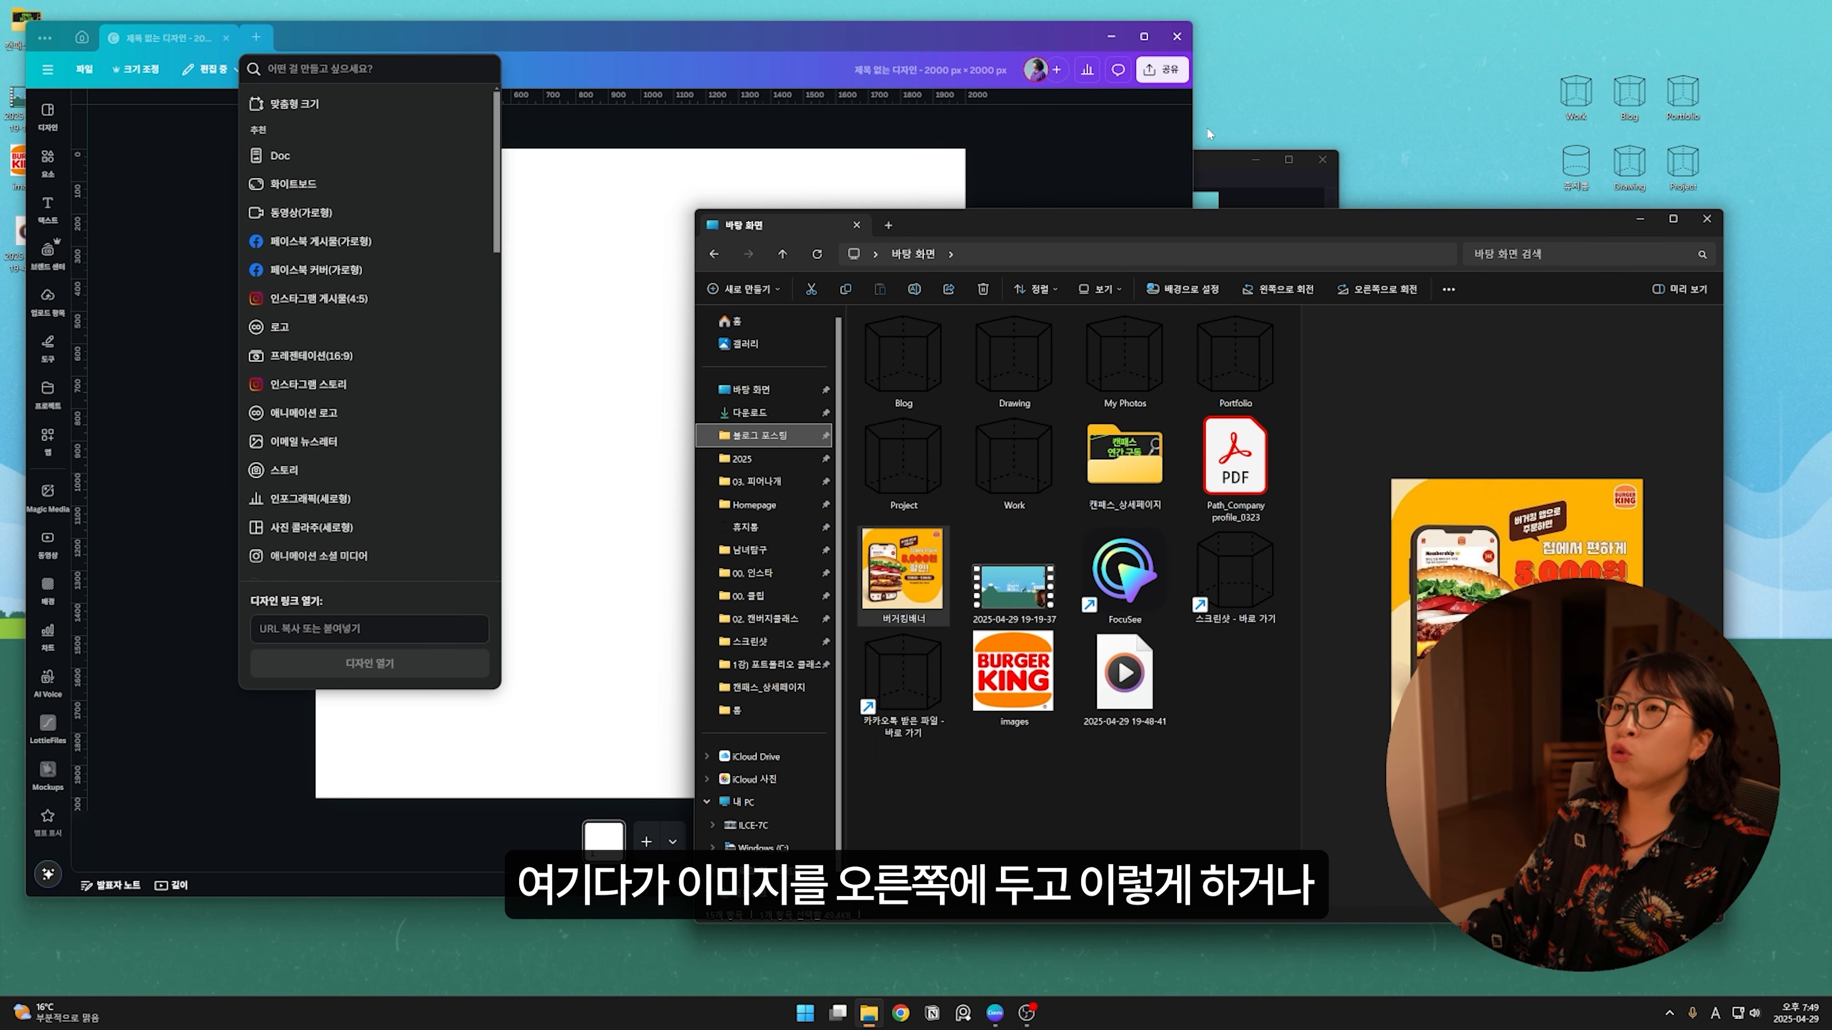
{"action": "left_click", "coordinate": [529, 24]}
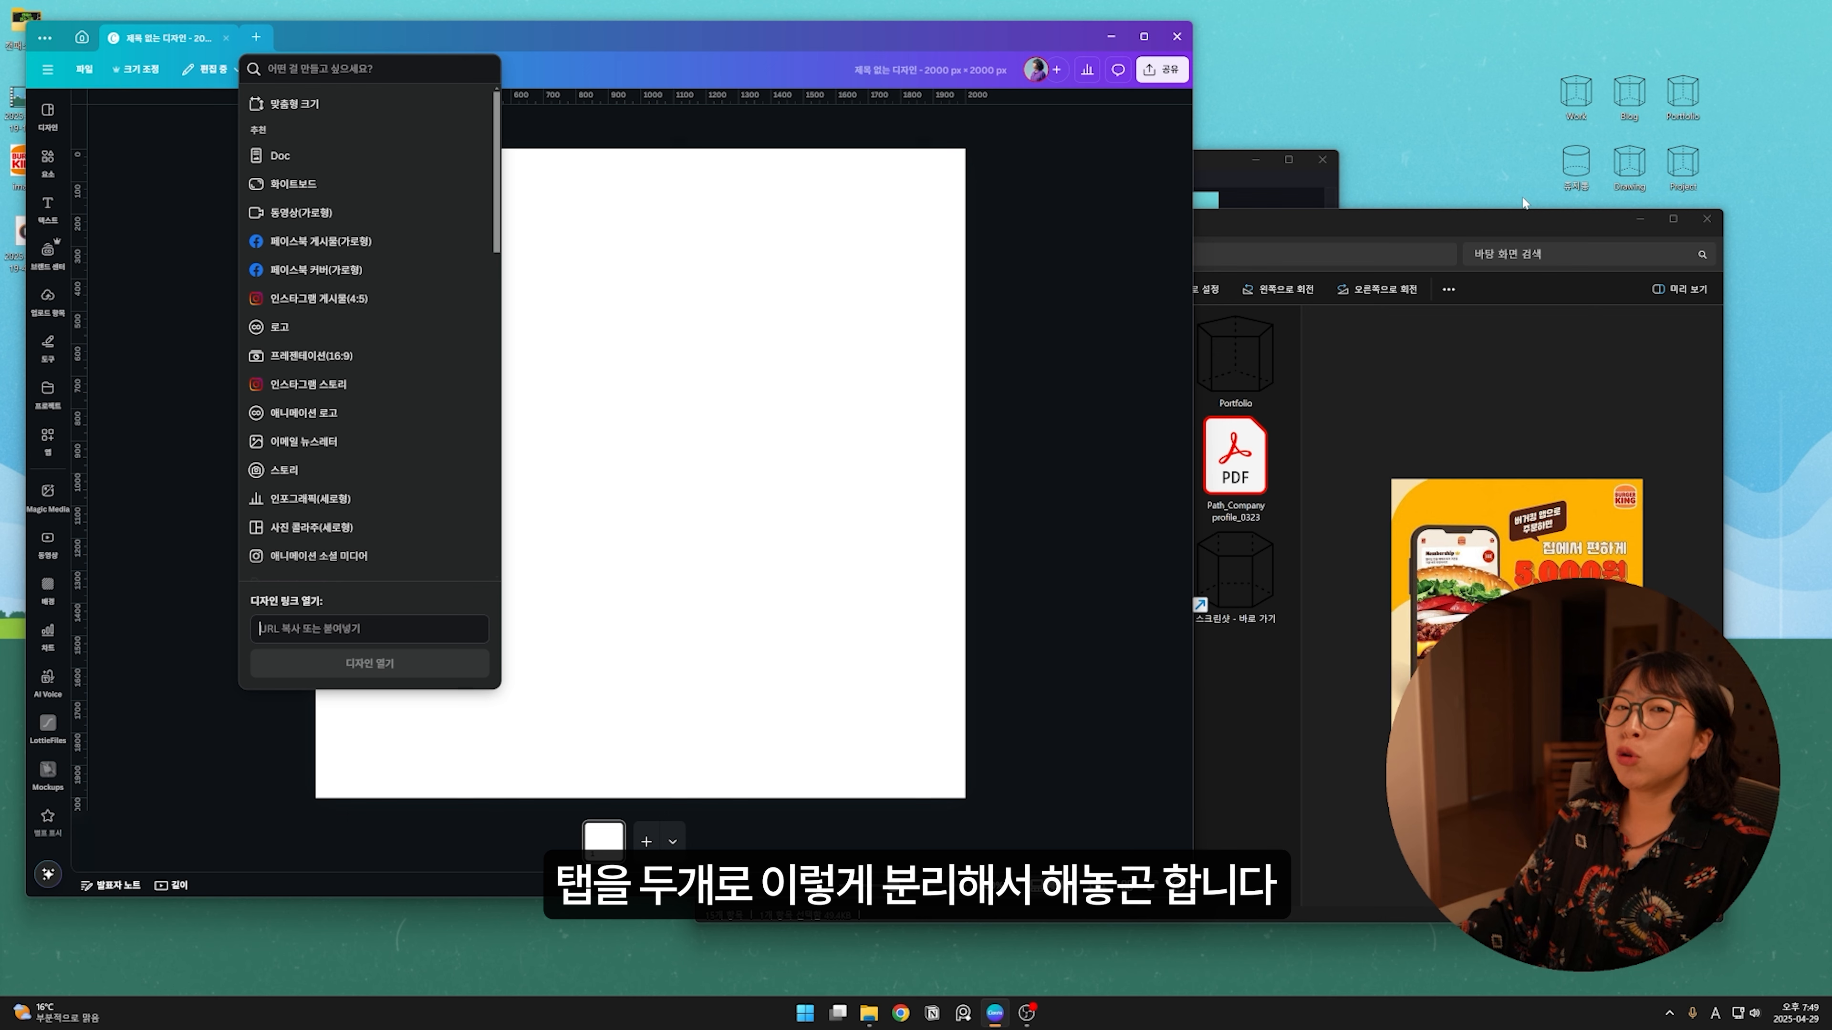
{"action": "left_click", "coordinate": [1188, 333]}
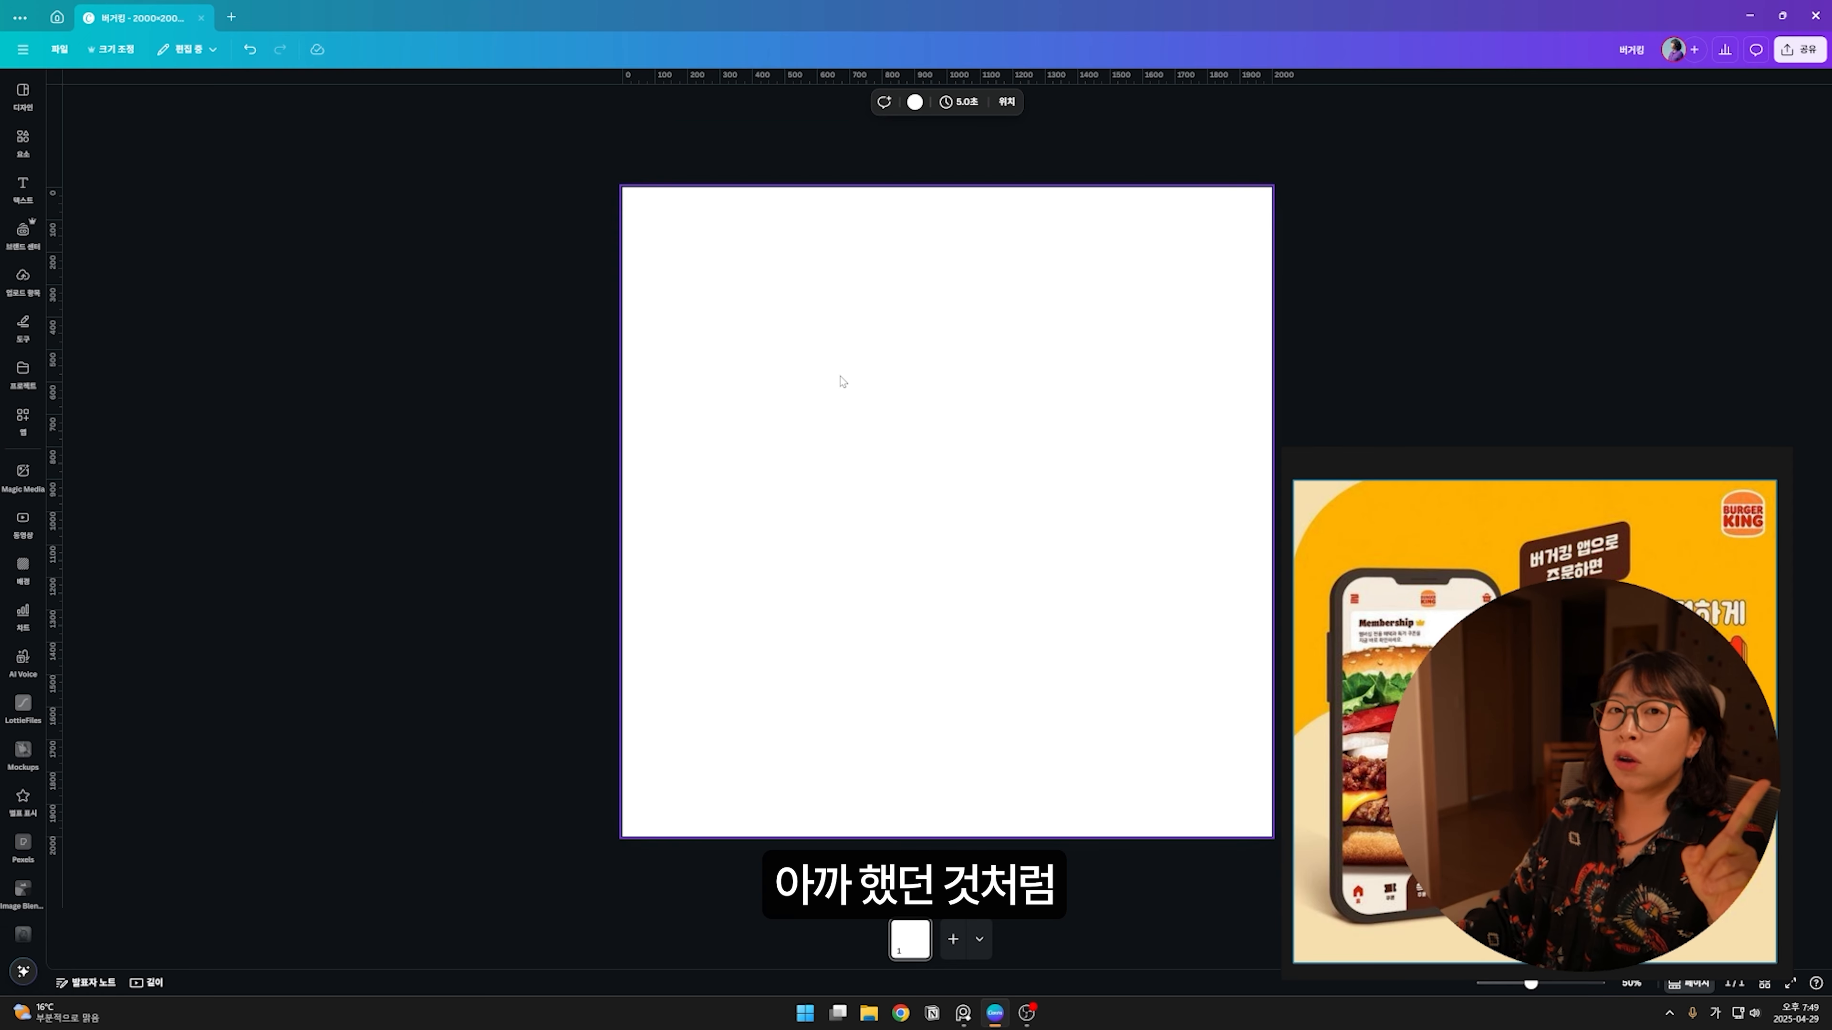
Step: Generate burger images in Magic Media from the prompt "패티가 2장 들어간 푸짐한 맛있는 햄버거" and place one on the page
{"action": "left_click", "coordinate": [28, 383]}
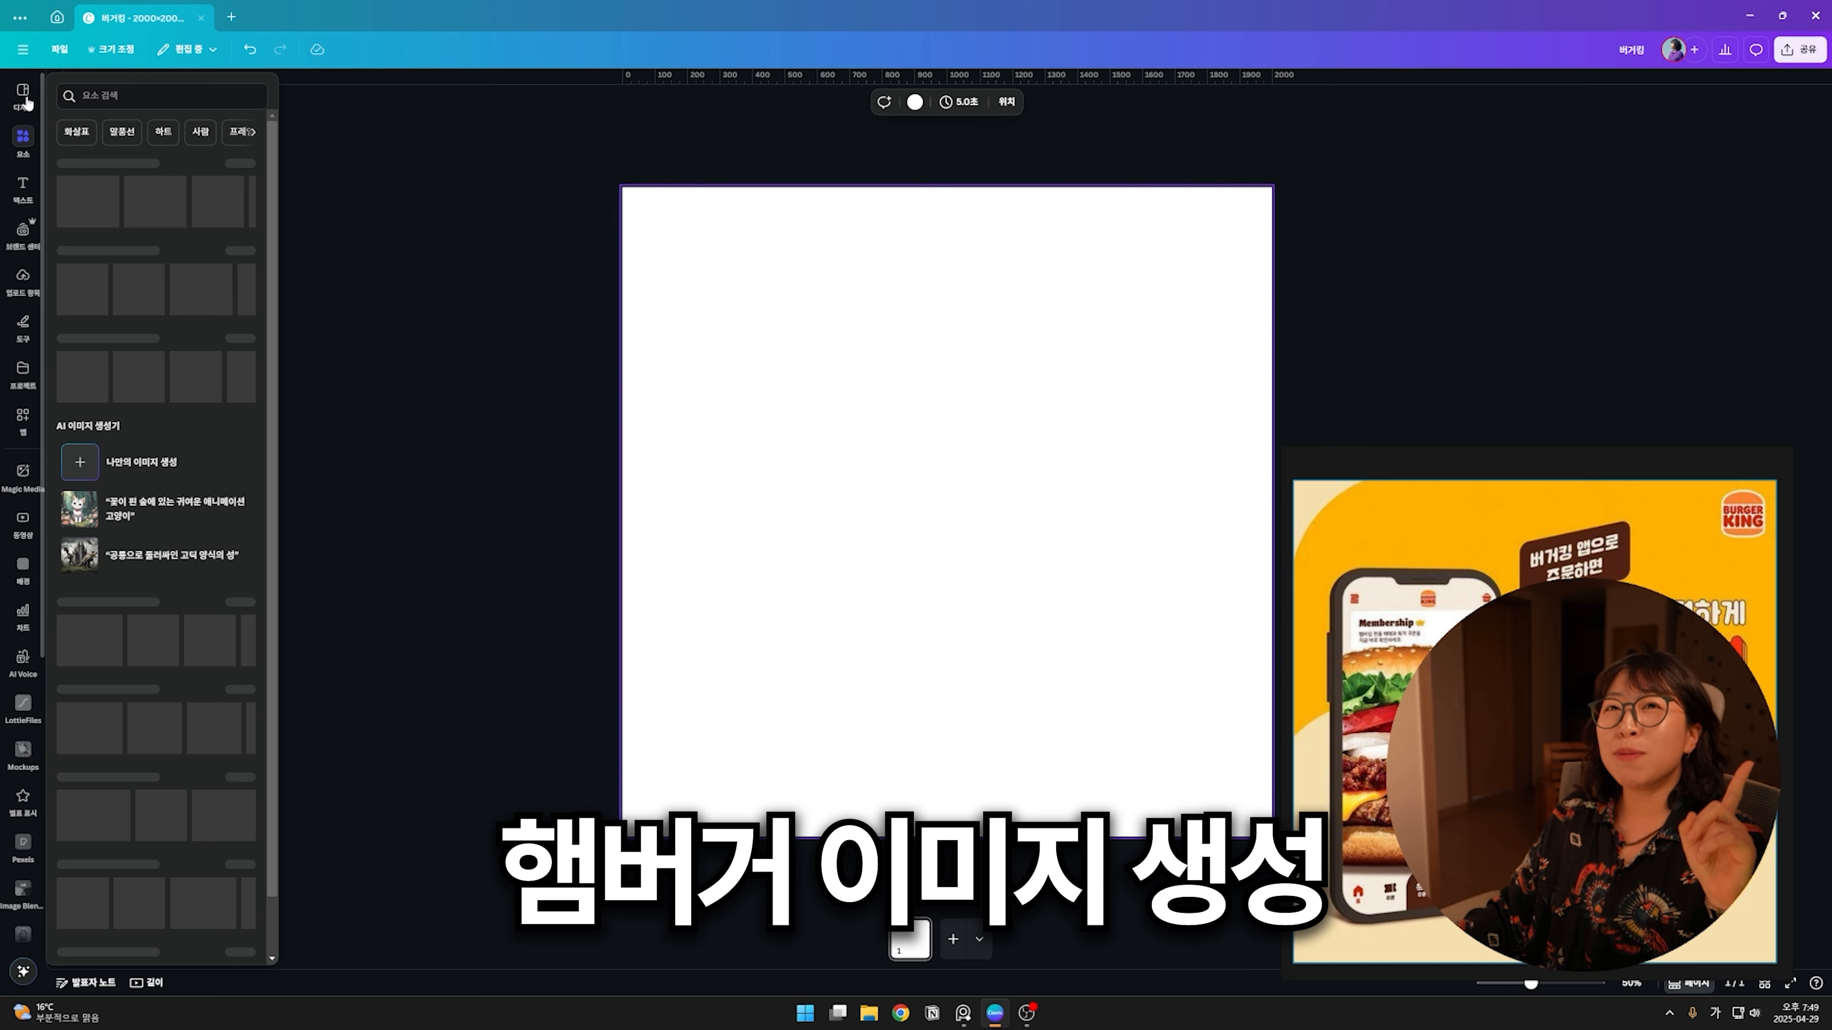
{"action": "left_click", "coordinate": [22, 473]}
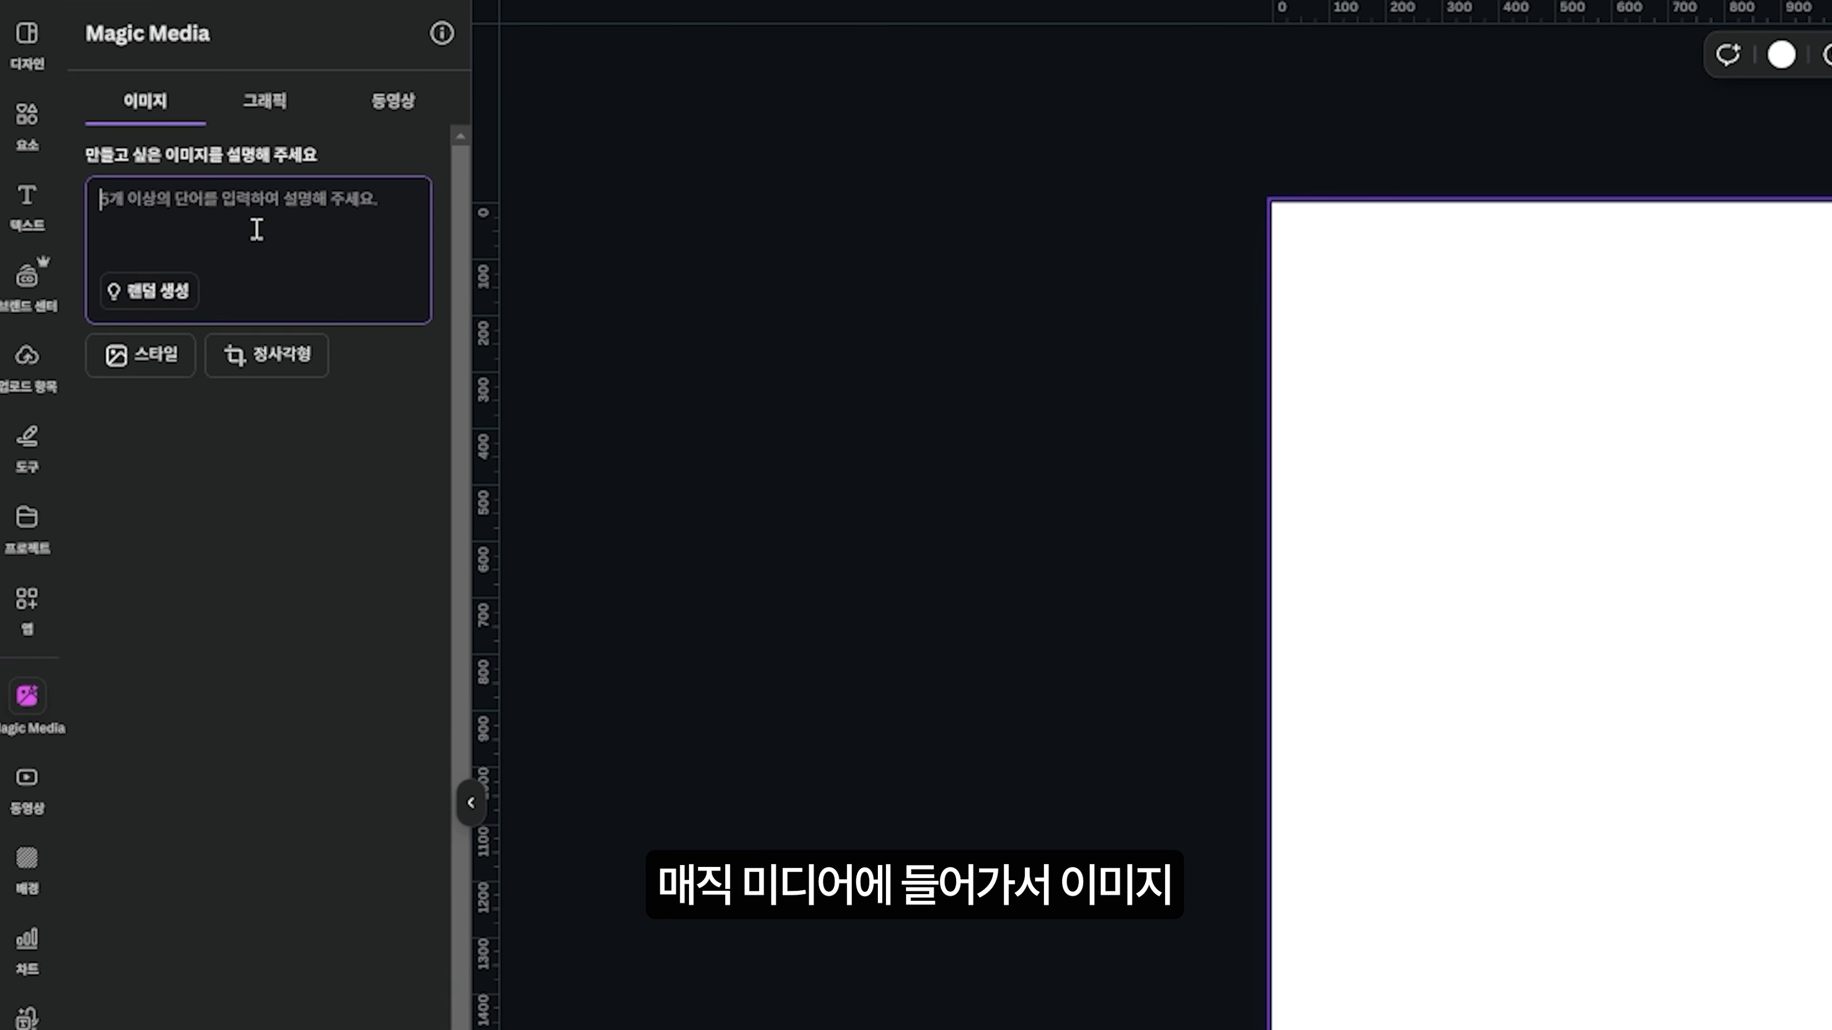
{"action": "type", "text": "패티가 2장 들어간 푸짐한 맛있는 햄버"}
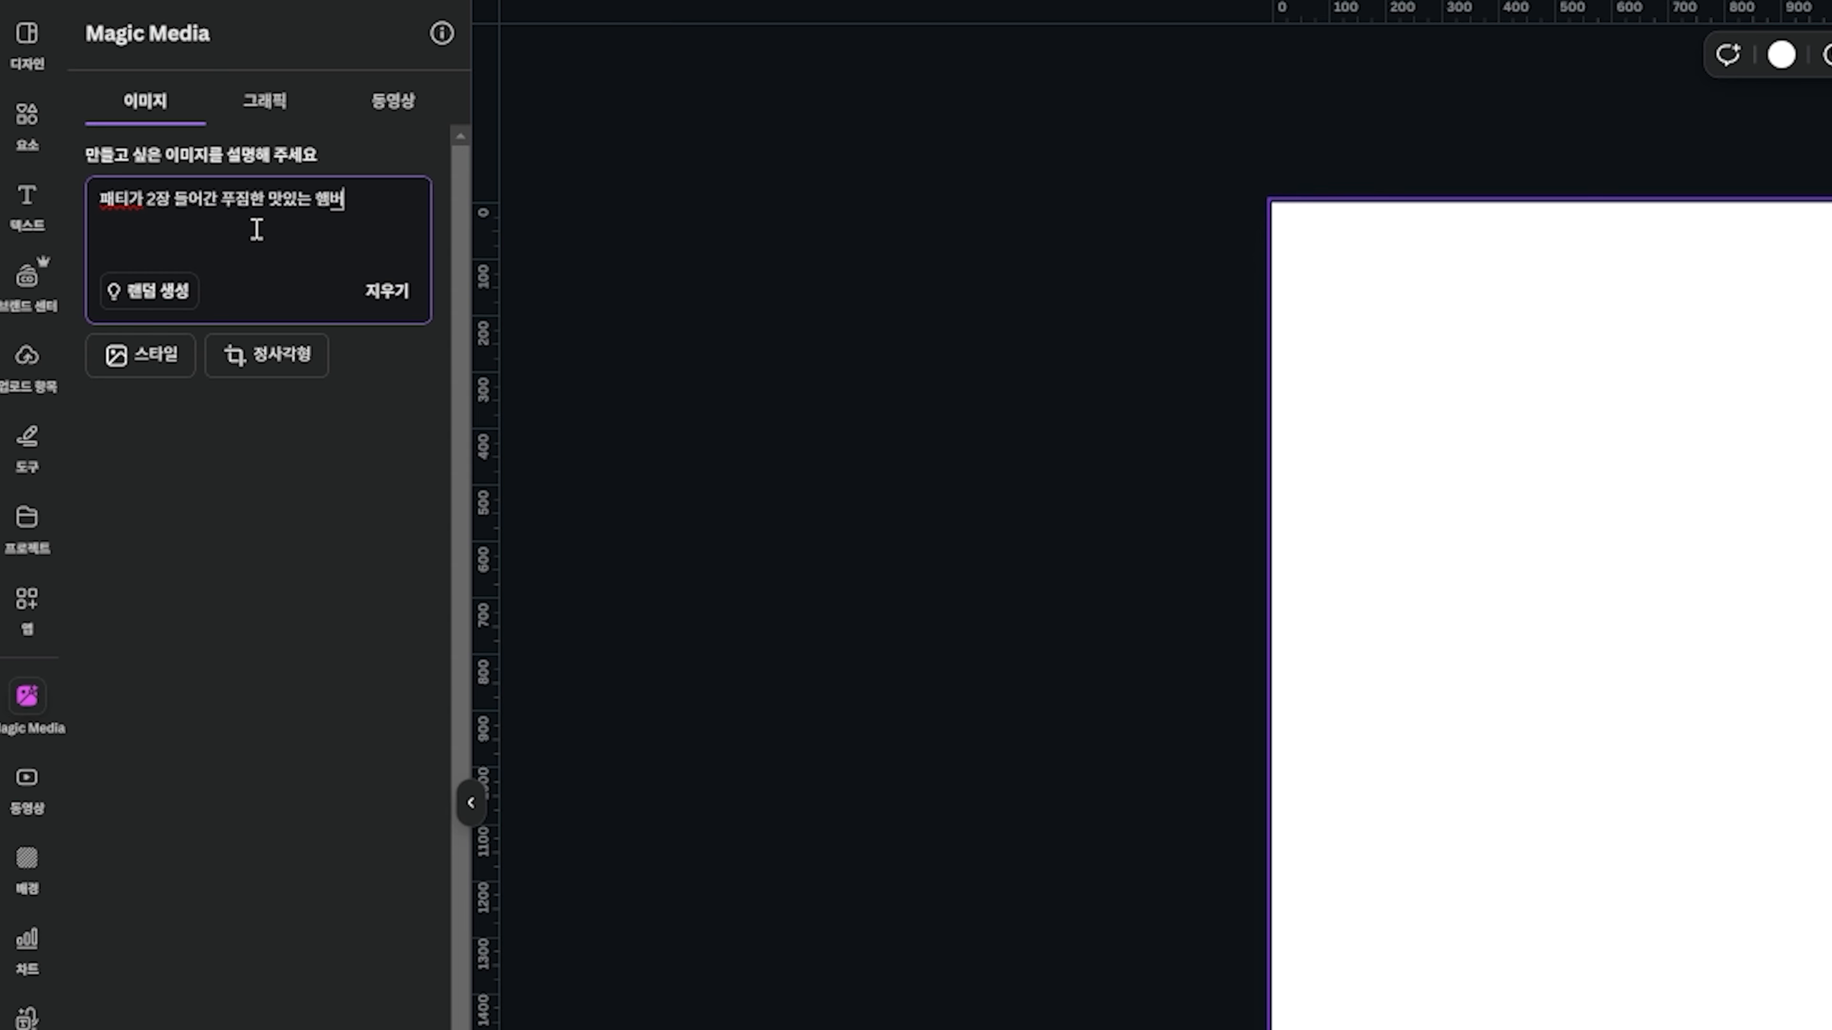
{"action": "type", "text": "거"}
{"action": "left_click", "coordinate": [141, 355]}
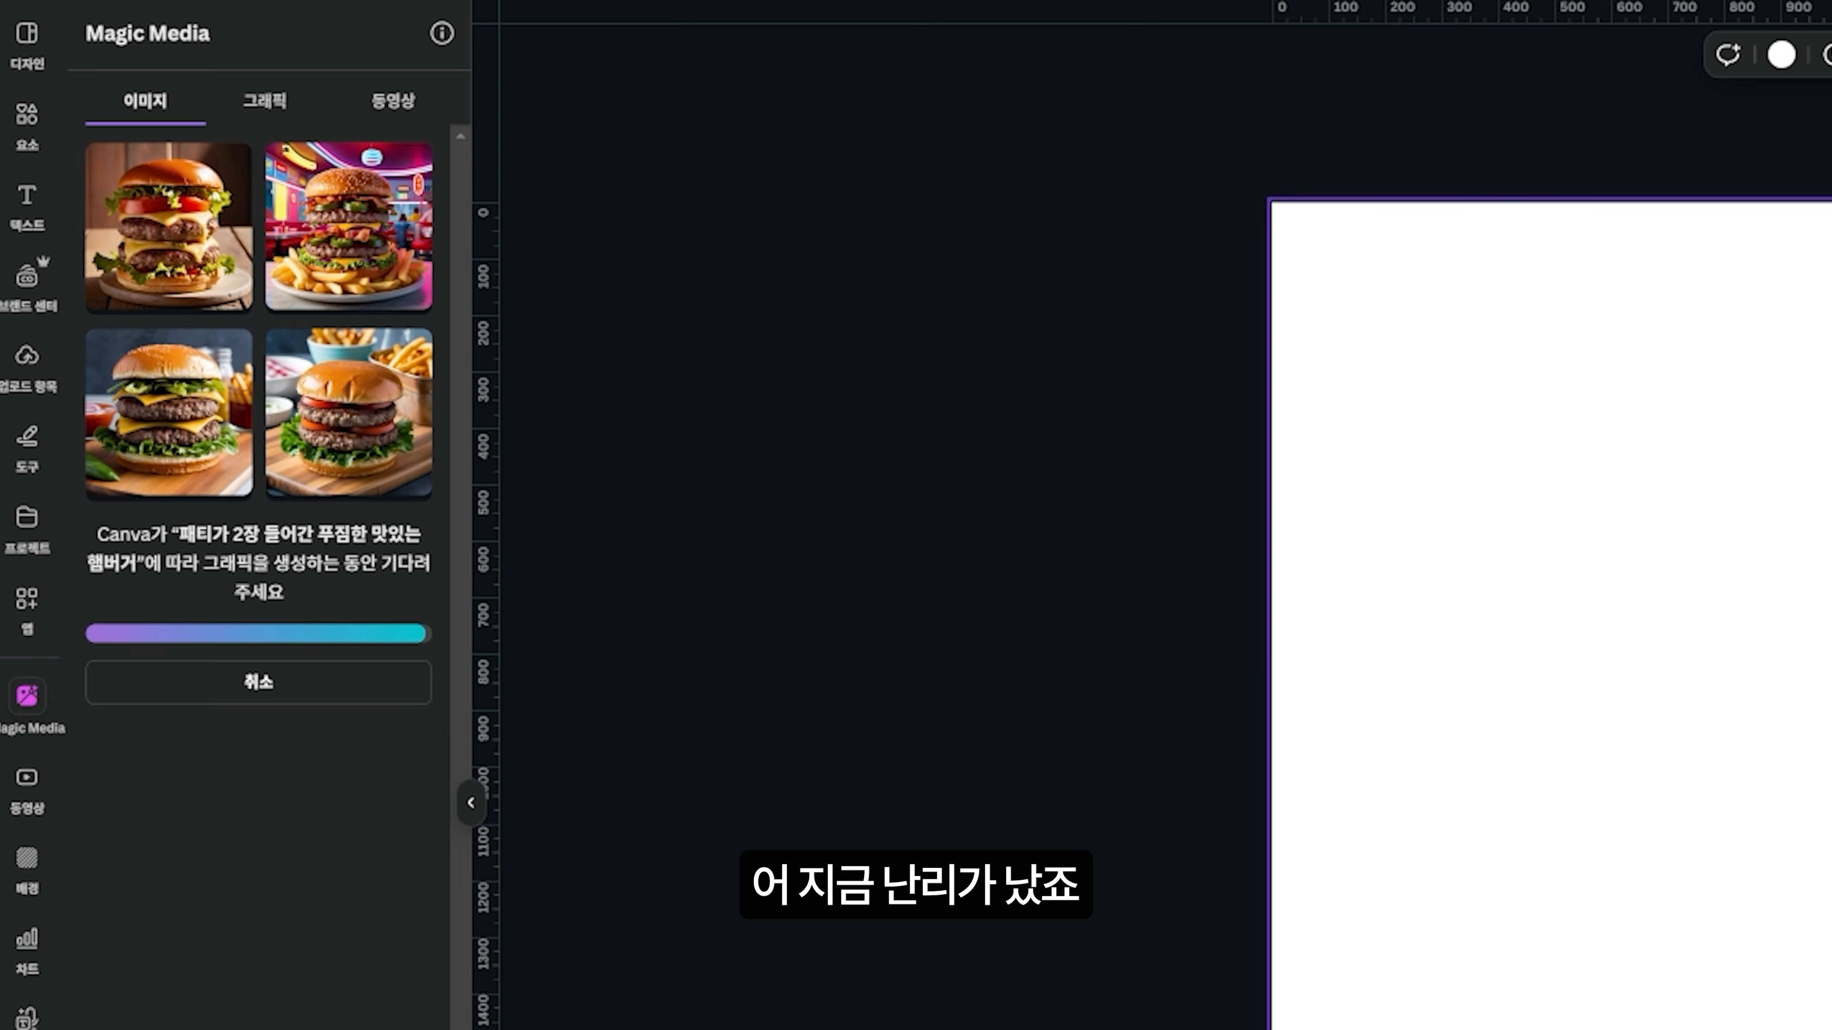
{"action": "left_click", "coordinate": [339, 447]}
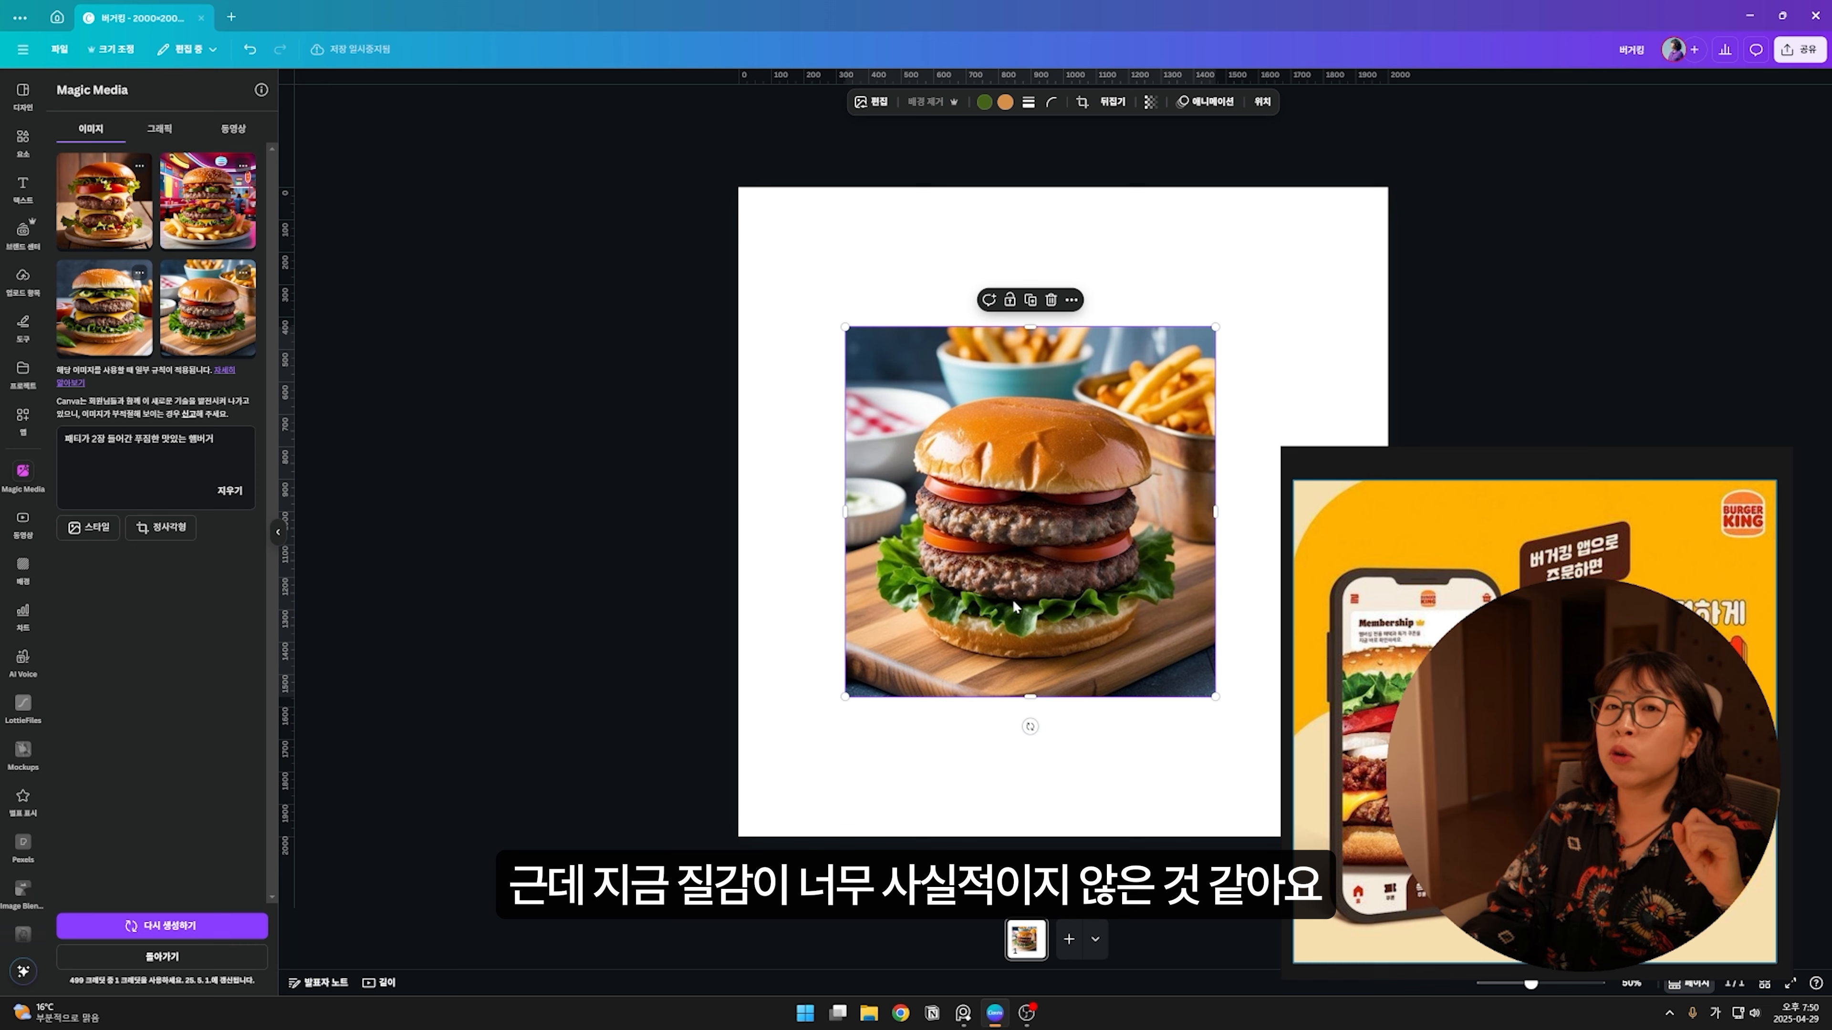
Step: Delete the placed burger, generate new ones with "최대한 사실적으로" added to the prompt and the 미니멀리스트 style, and discard the placed results
{"action": "key", "text": "Delete"}
{"action": "left_click", "coordinate": [235, 438]}
{"action": "type", "text": ". 최대한 사실적으로"}
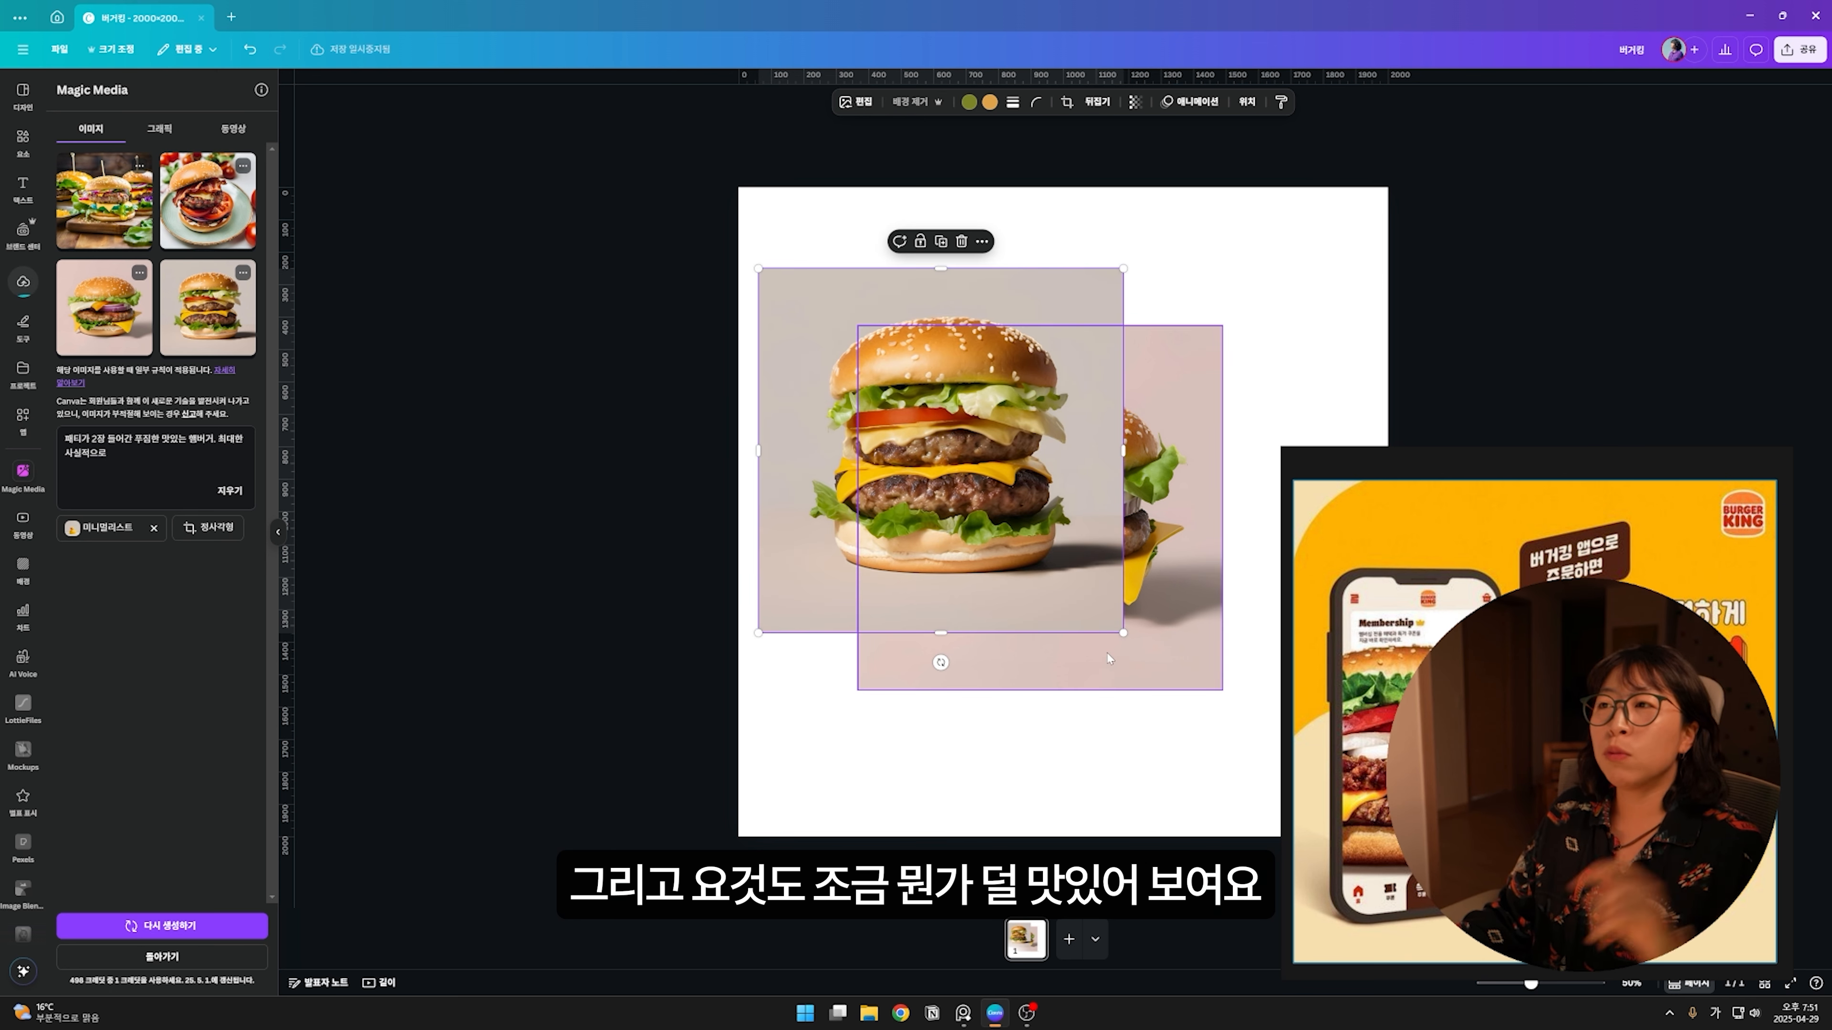
{"action": "left_click", "coordinate": [1108, 658]}
{"action": "key", "text": "Delete"}
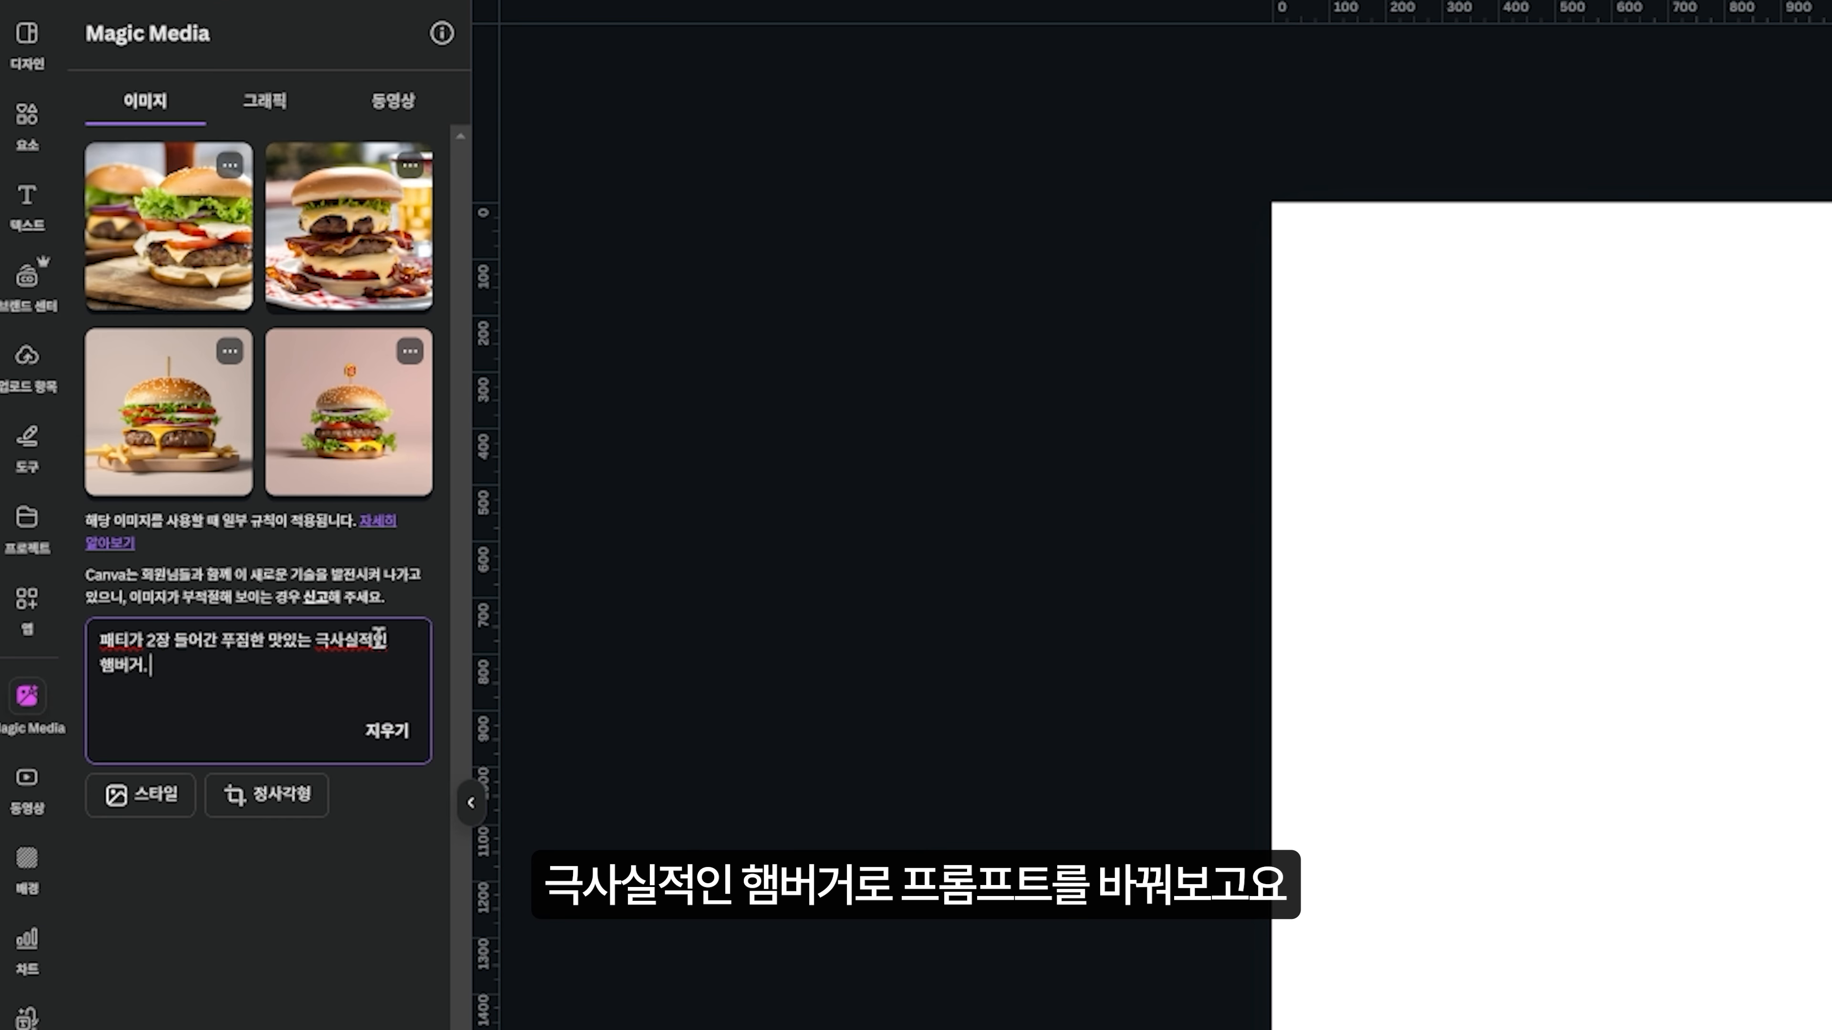
Step: Try the 무디 style with the prompt "패티가 2장 들어간 푸짐한 맛있는 극사실적인 햄버거. 배경없음" and delete the placed burgers
{"action": "type", "text": "배경업"}
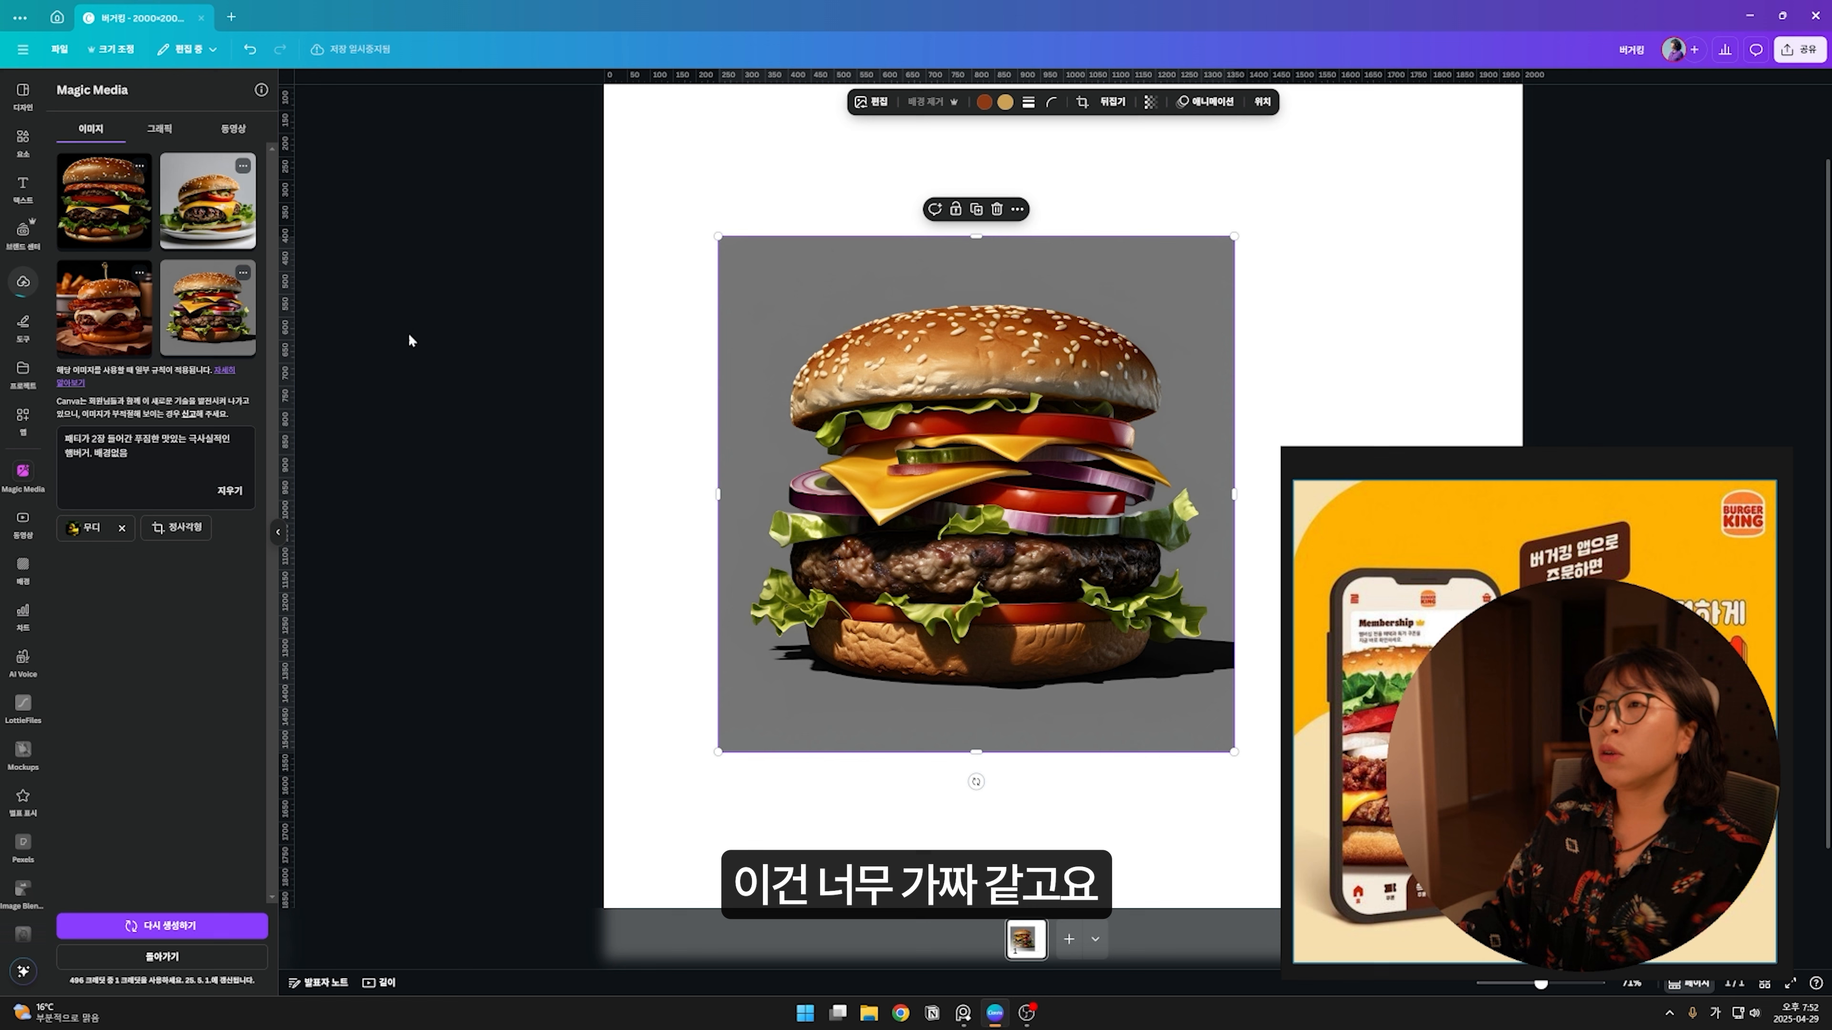
{"action": "key", "text": "Delete"}
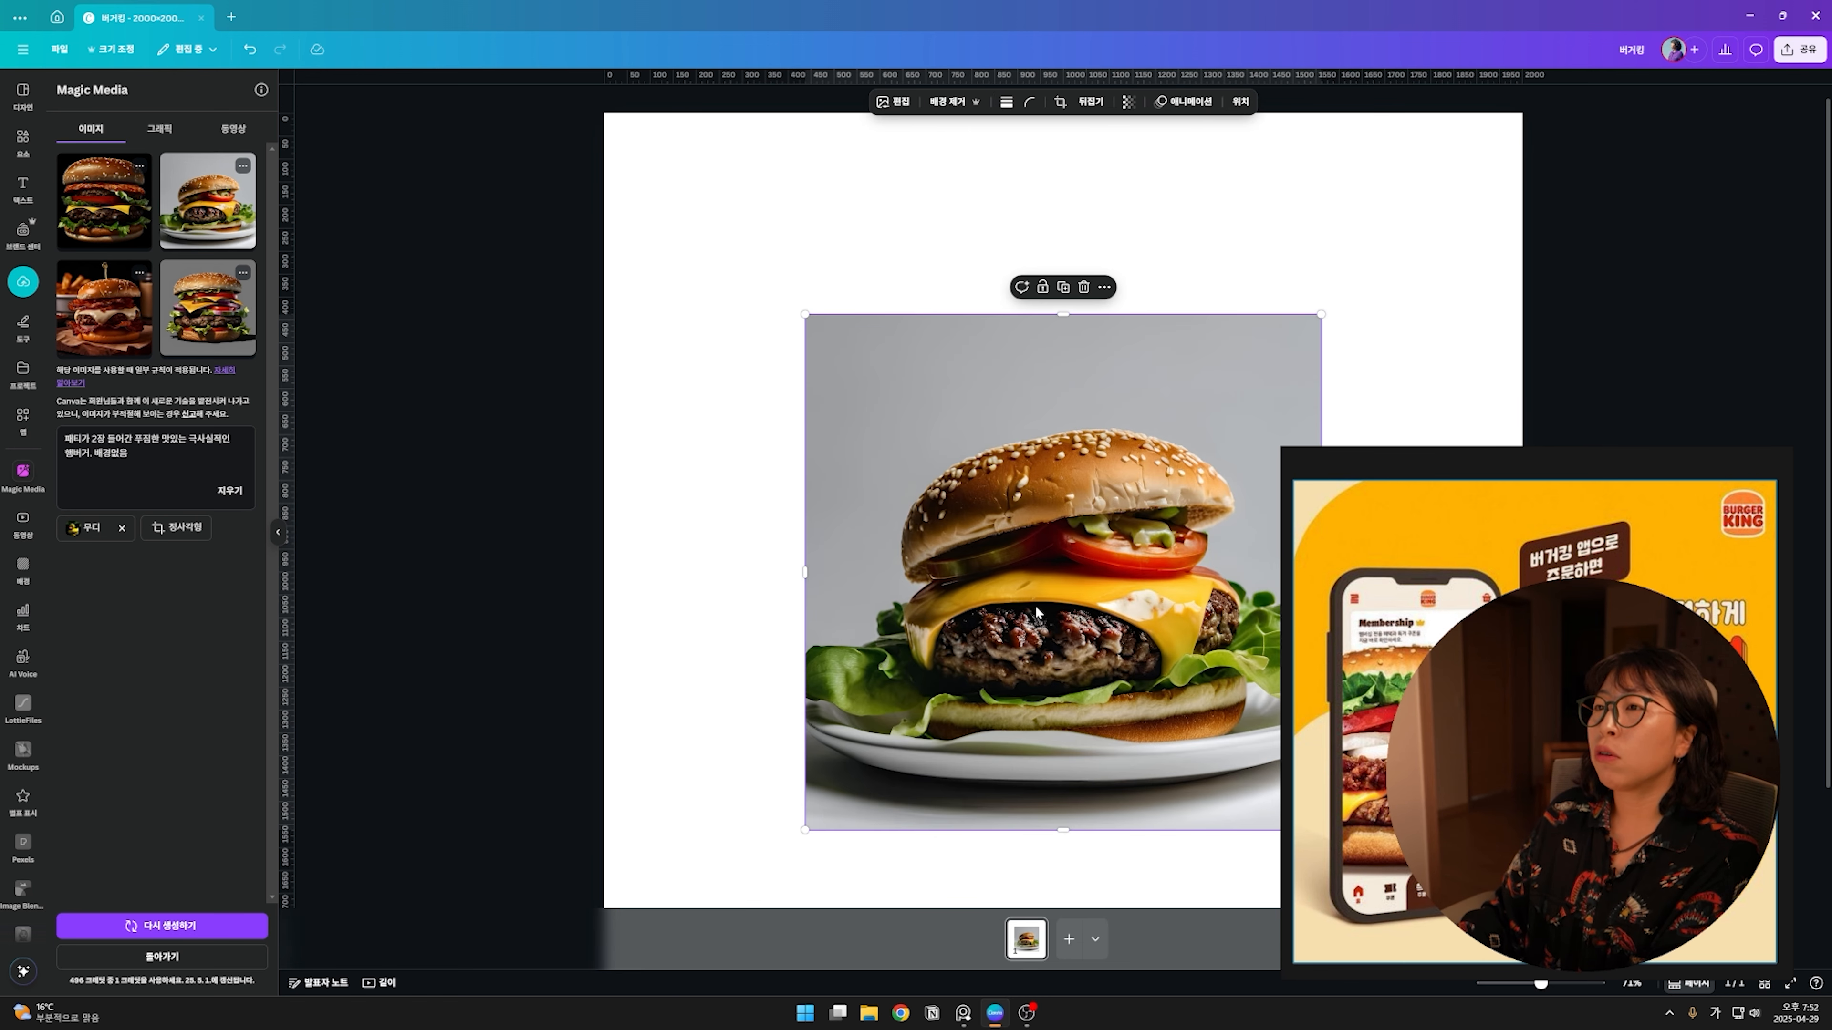
{"action": "key", "text": "Delete"}
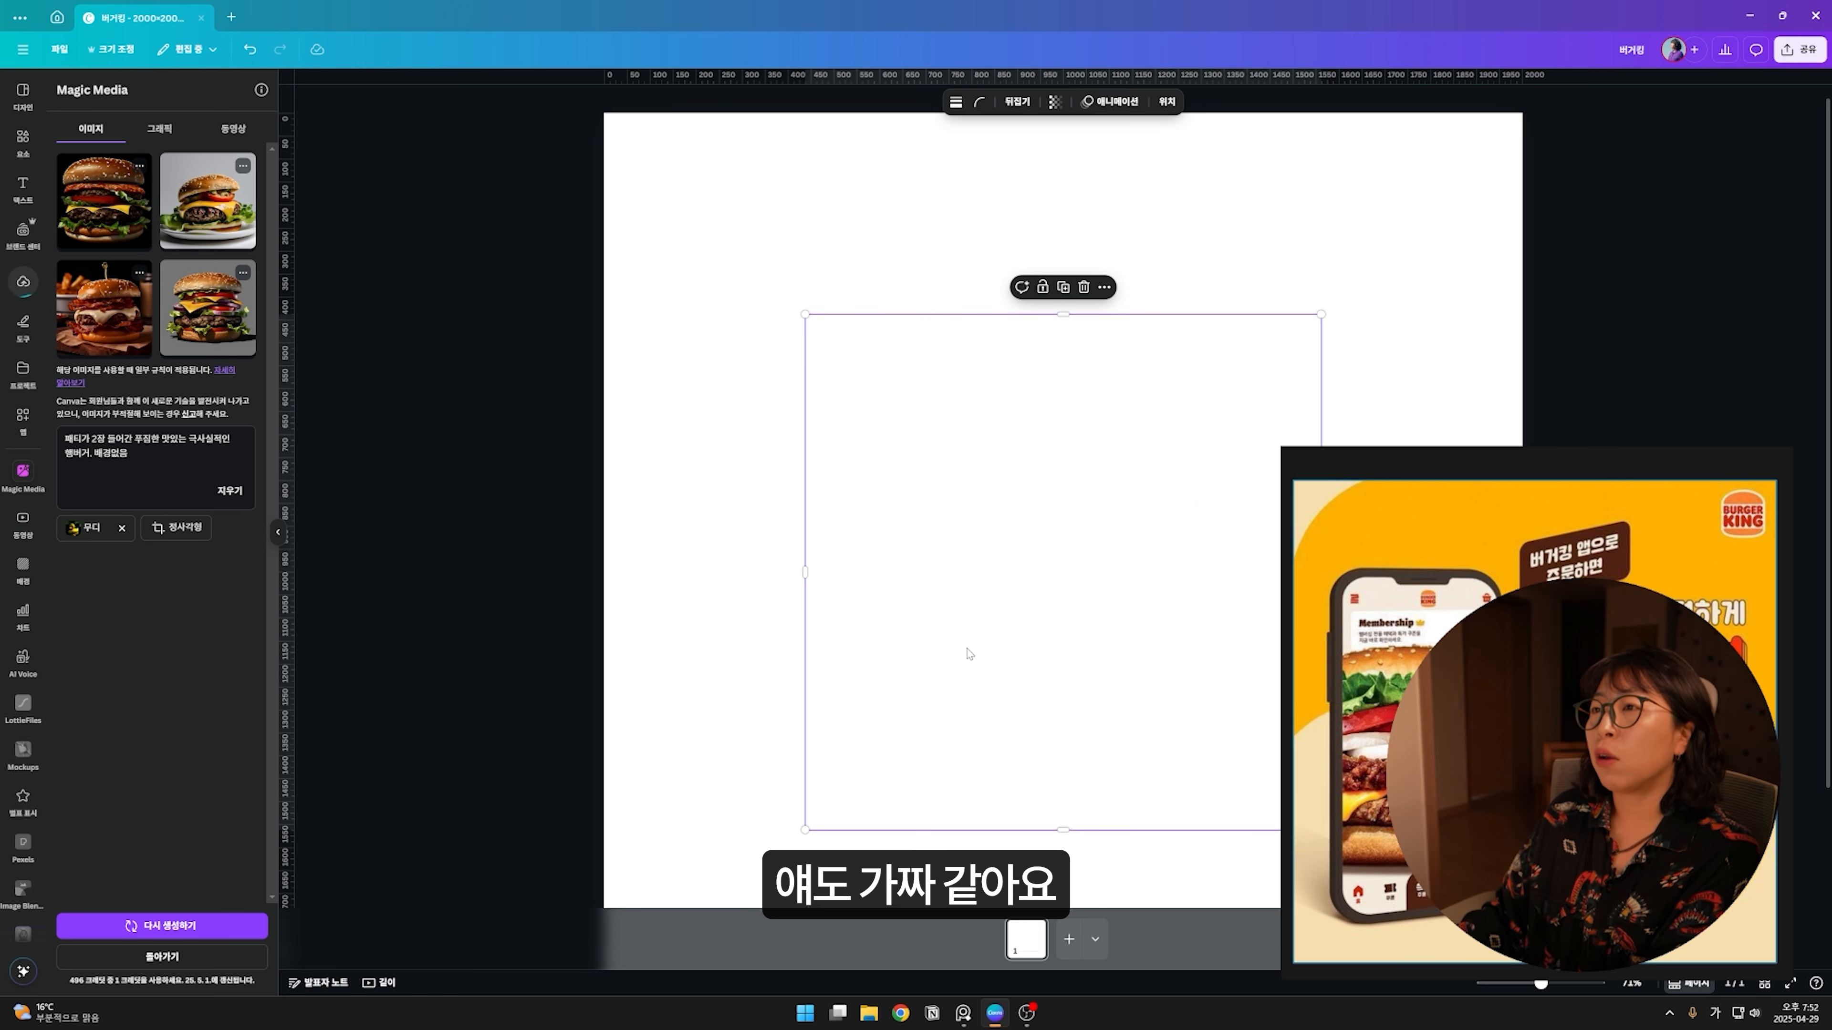
{"action": "left_click_drag", "start_coordinate": [1038, 581], "coordinate": [944, 541]}
{"action": "key", "text": "Delete"}
{"action": "left_click", "coordinate": [751, 424]}
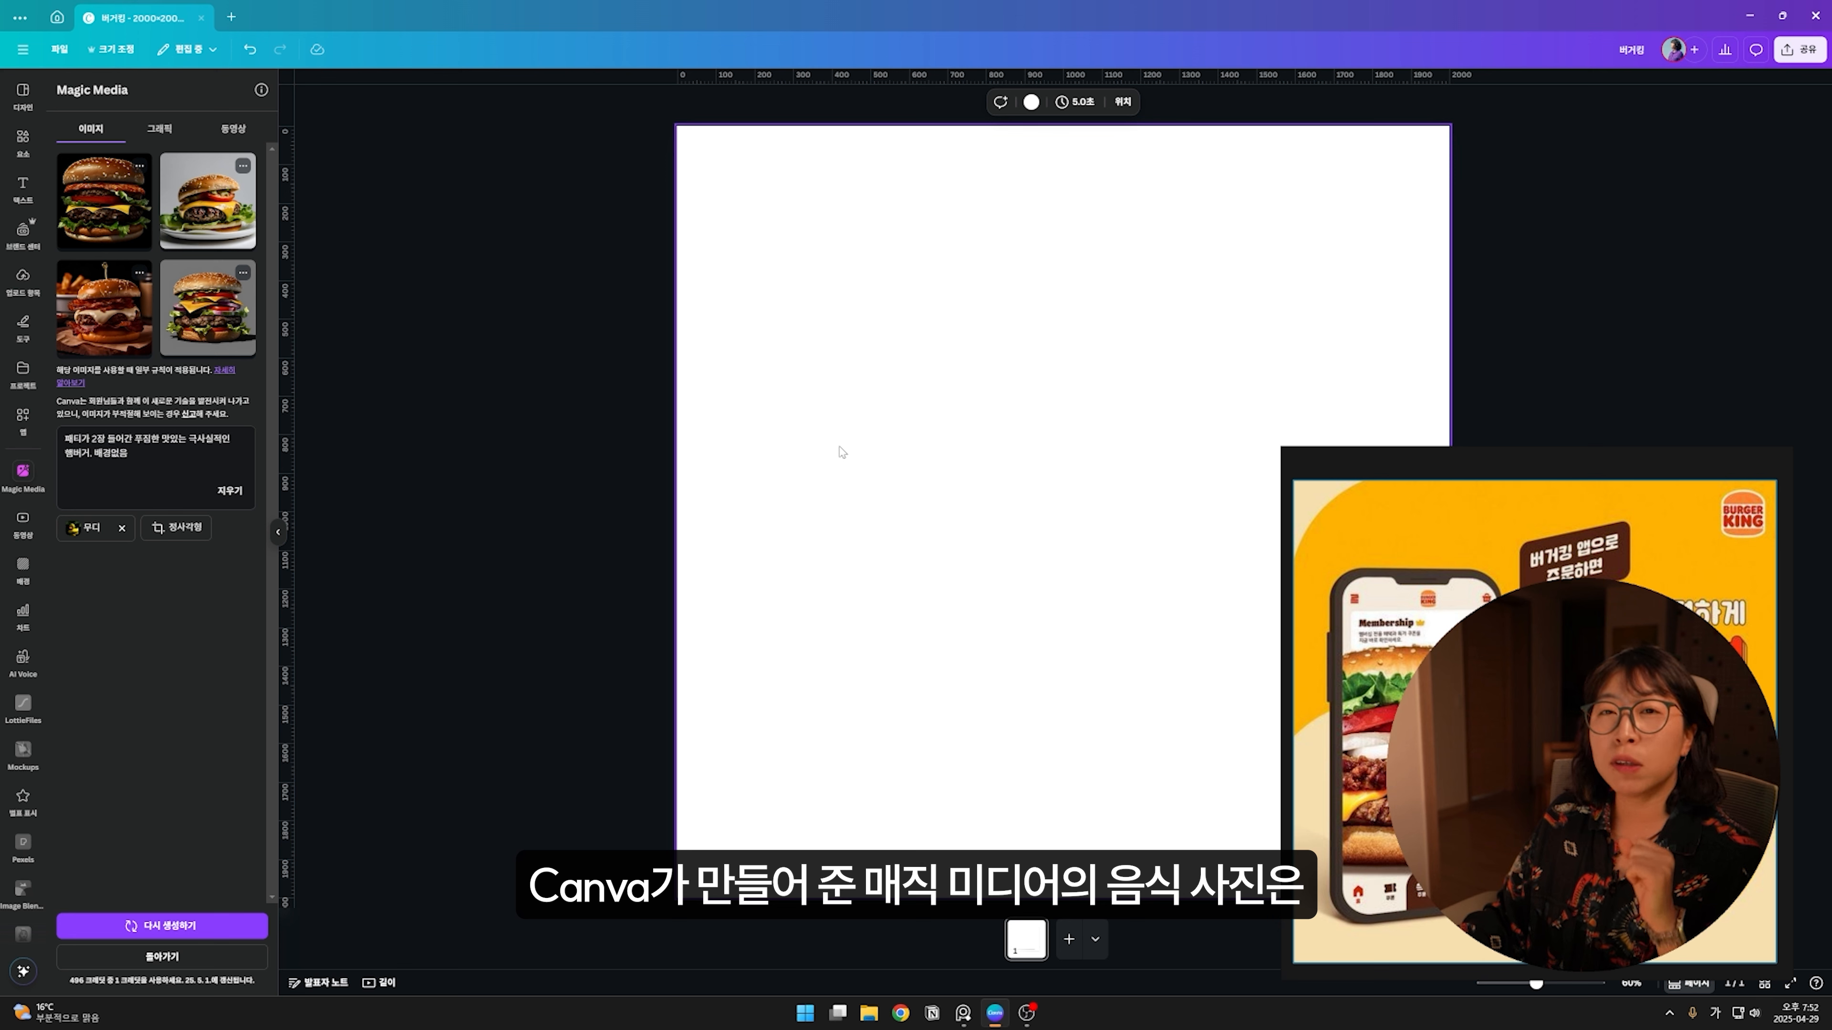
Step: Search the elements for "햄버거", limit the results to photos, and place the burger photo with dripping cheese on the page
{"action": "left_click", "coordinate": [22, 141]}
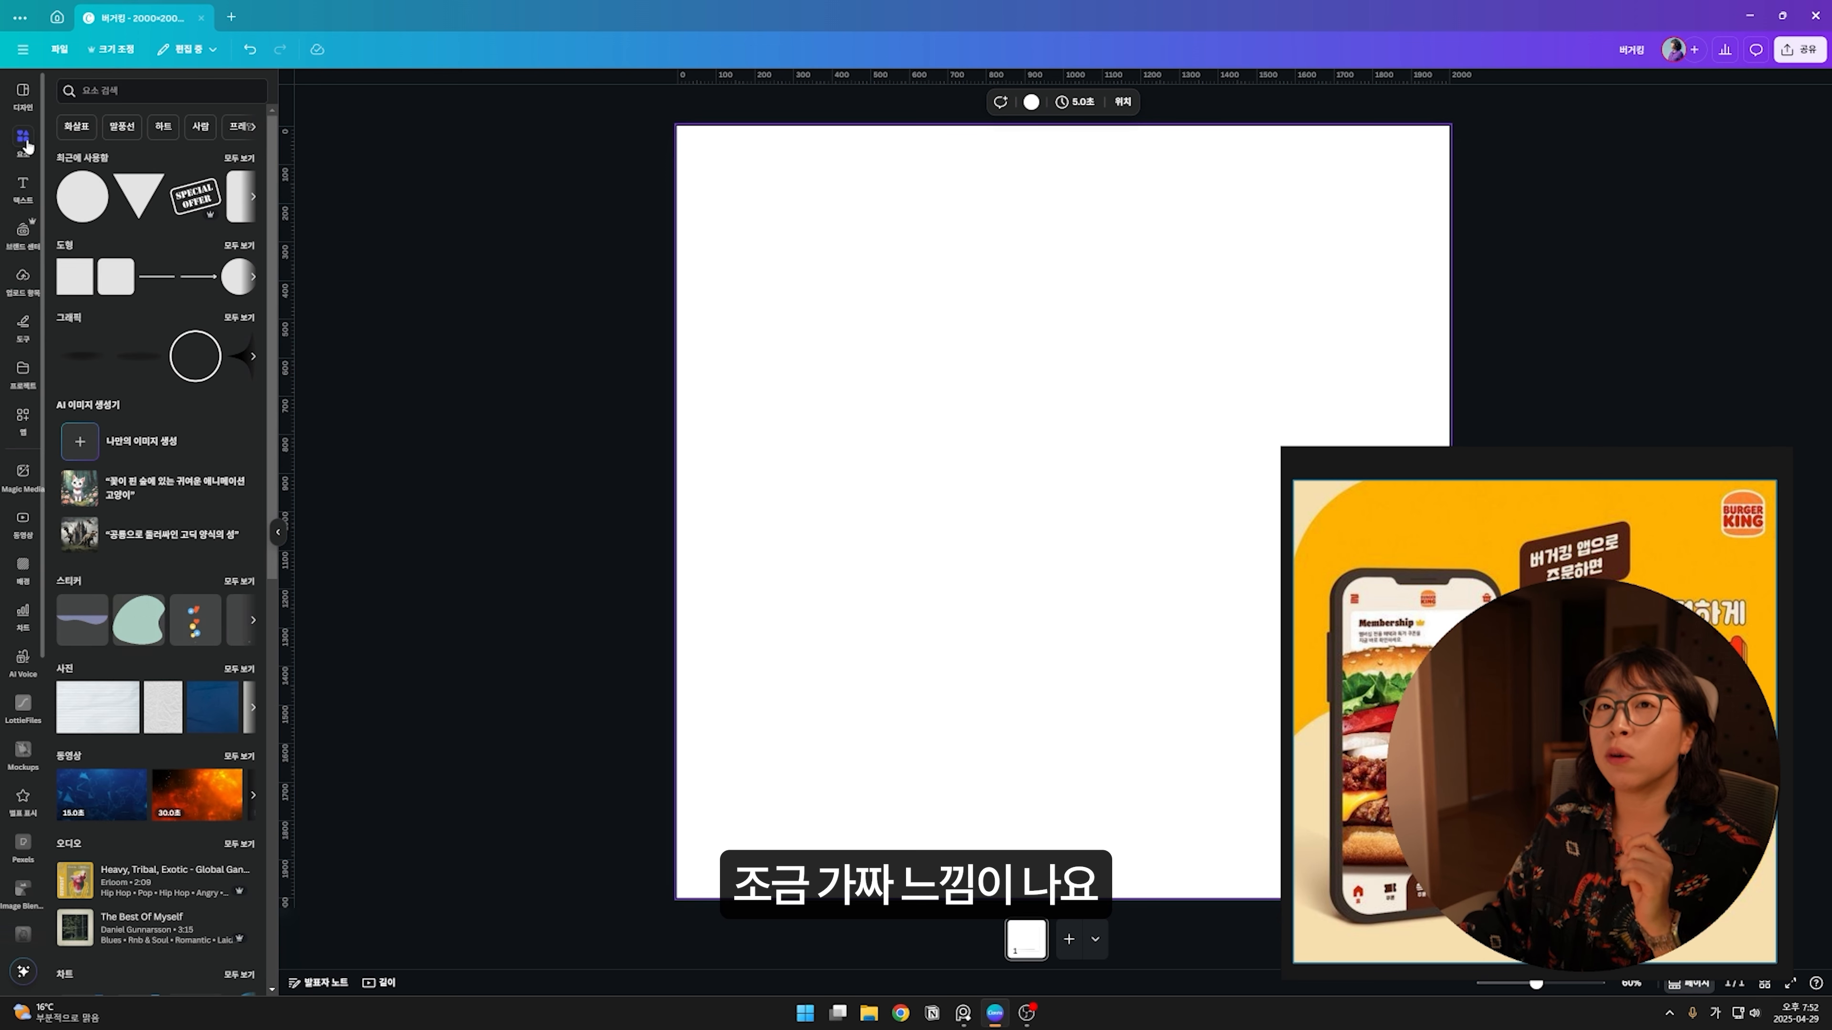
{"action": "left_click", "coordinate": [99, 91]}
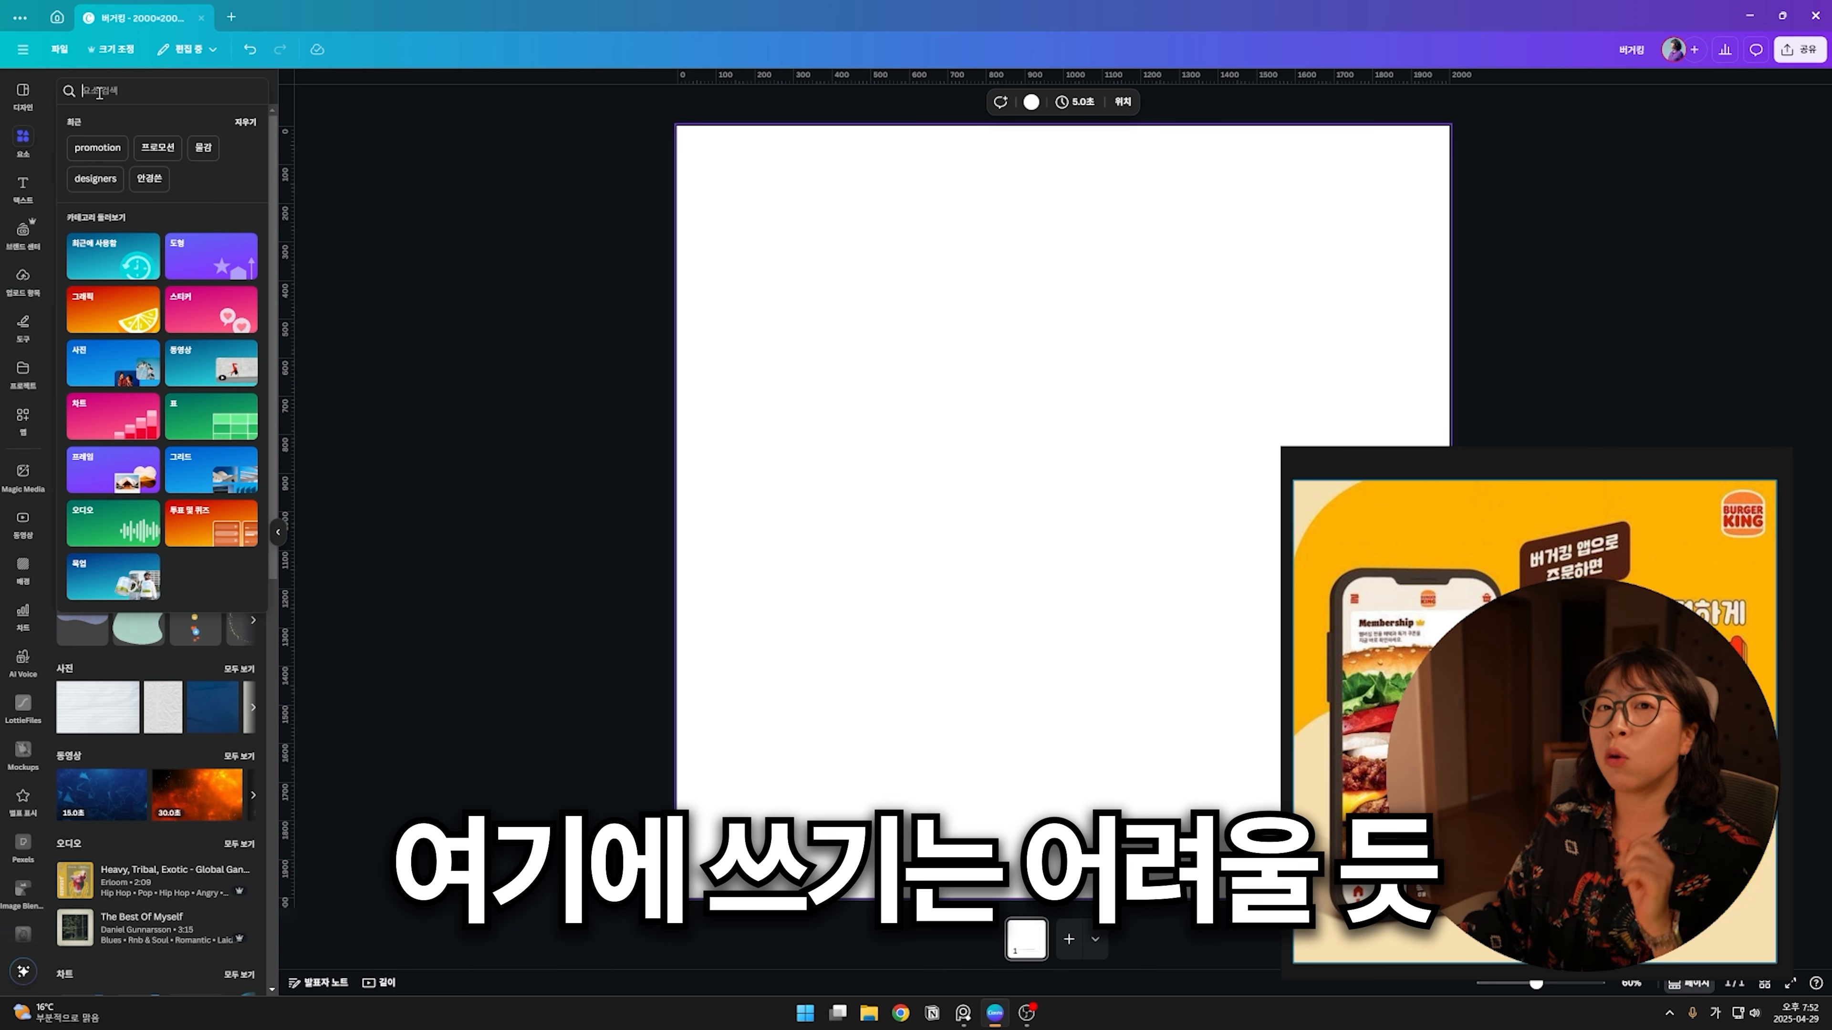
{"action": "type", "text": "햄버거"}
{"action": "key", "text": "Return"}
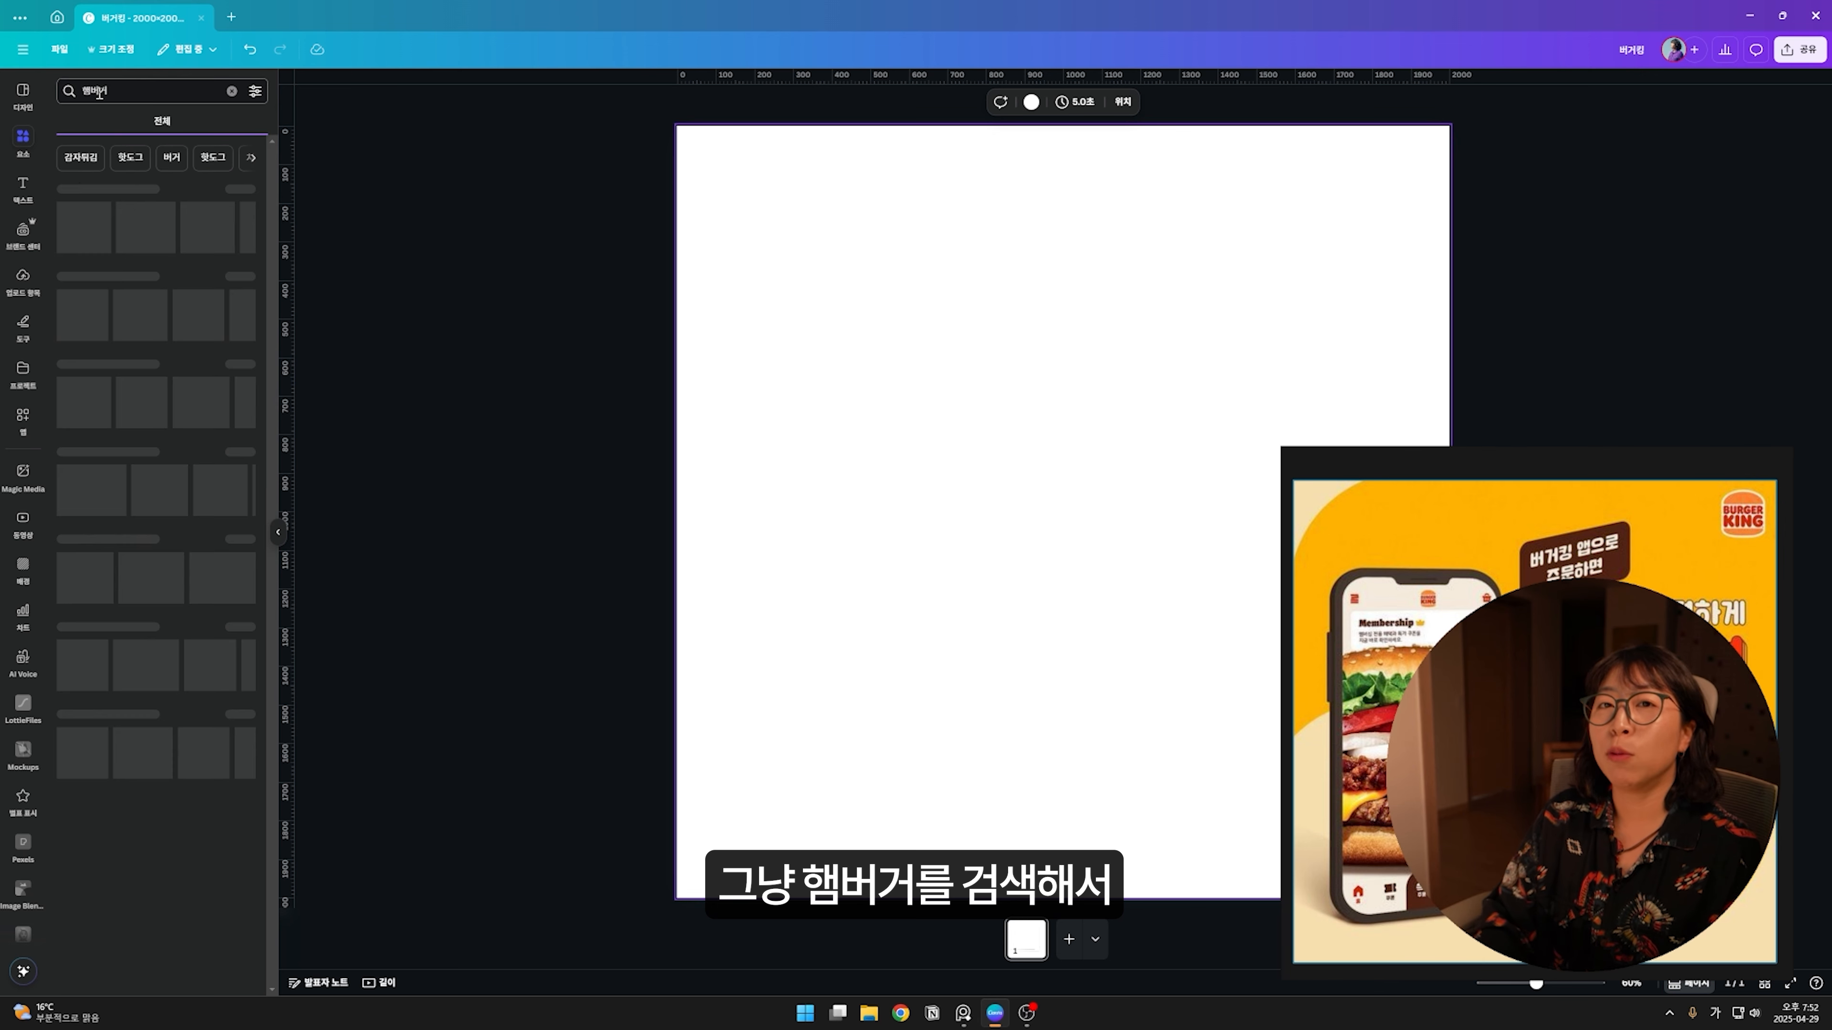
{"action": "left_click", "coordinate": [131, 121]}
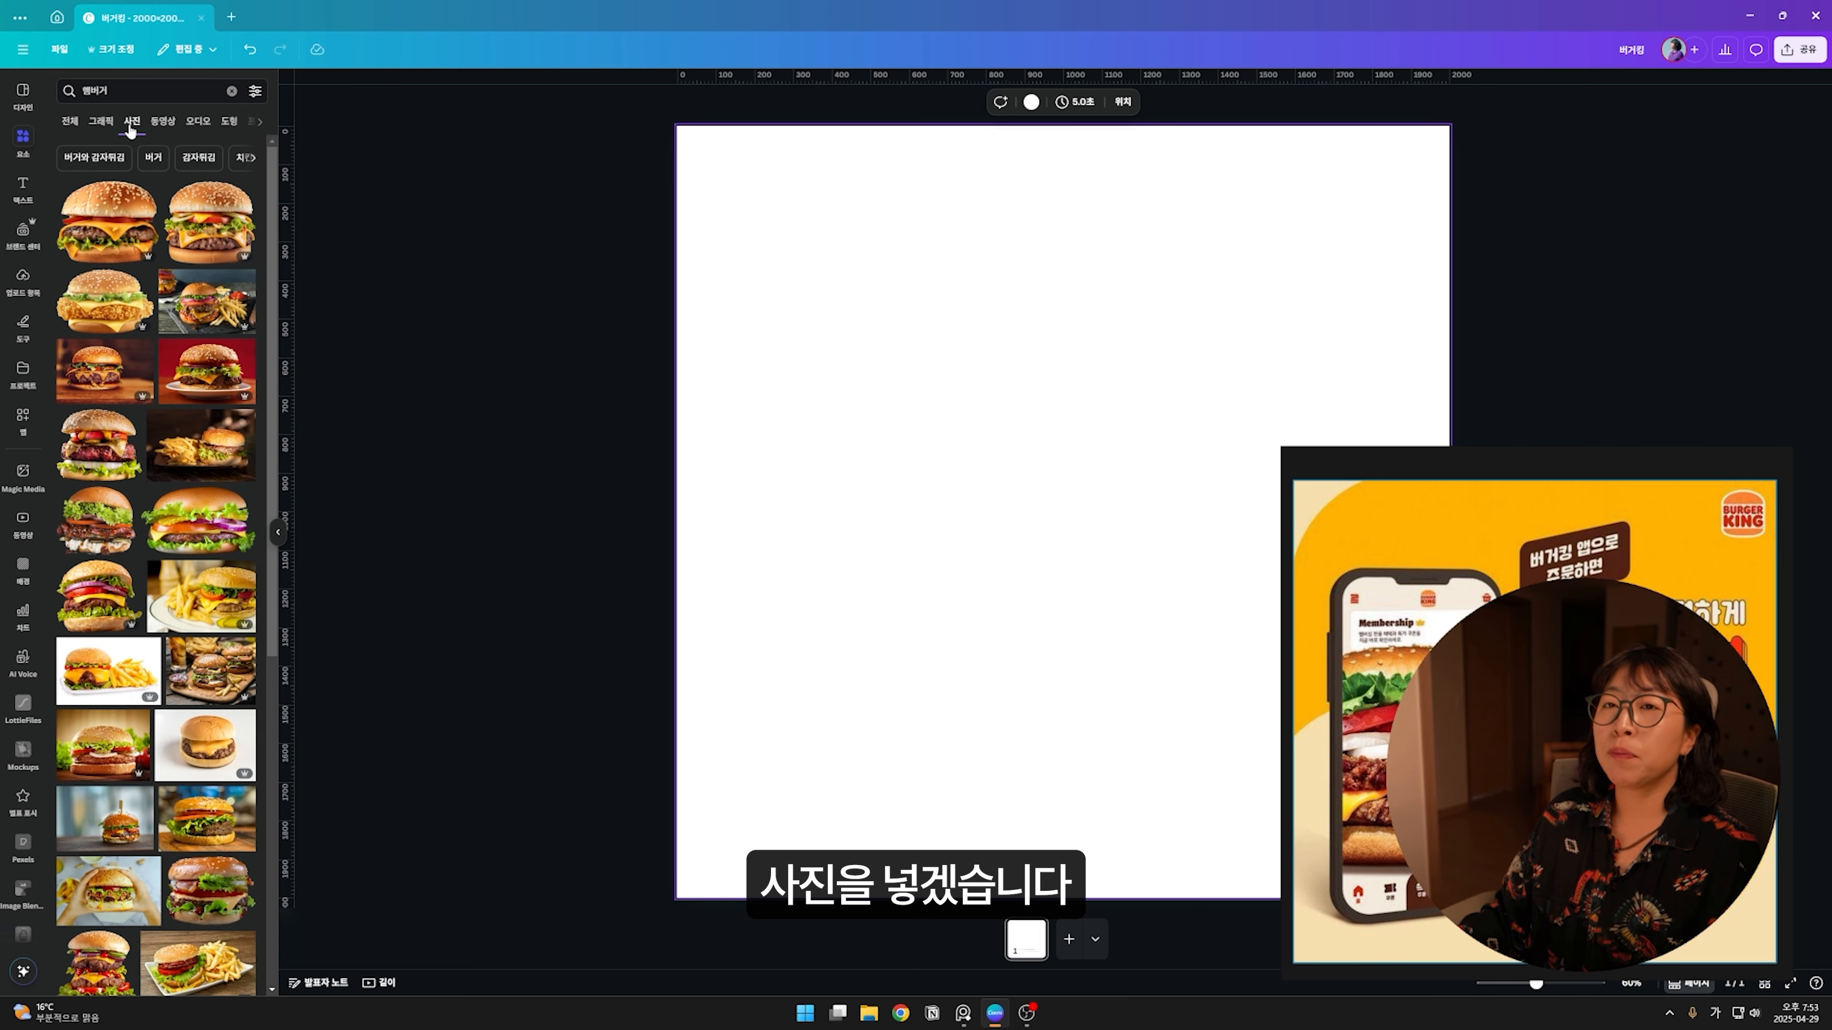
{"action": "scroll", "coordinate": [239, 500], "scroll_direction": "down", "scroll_amount": 3}
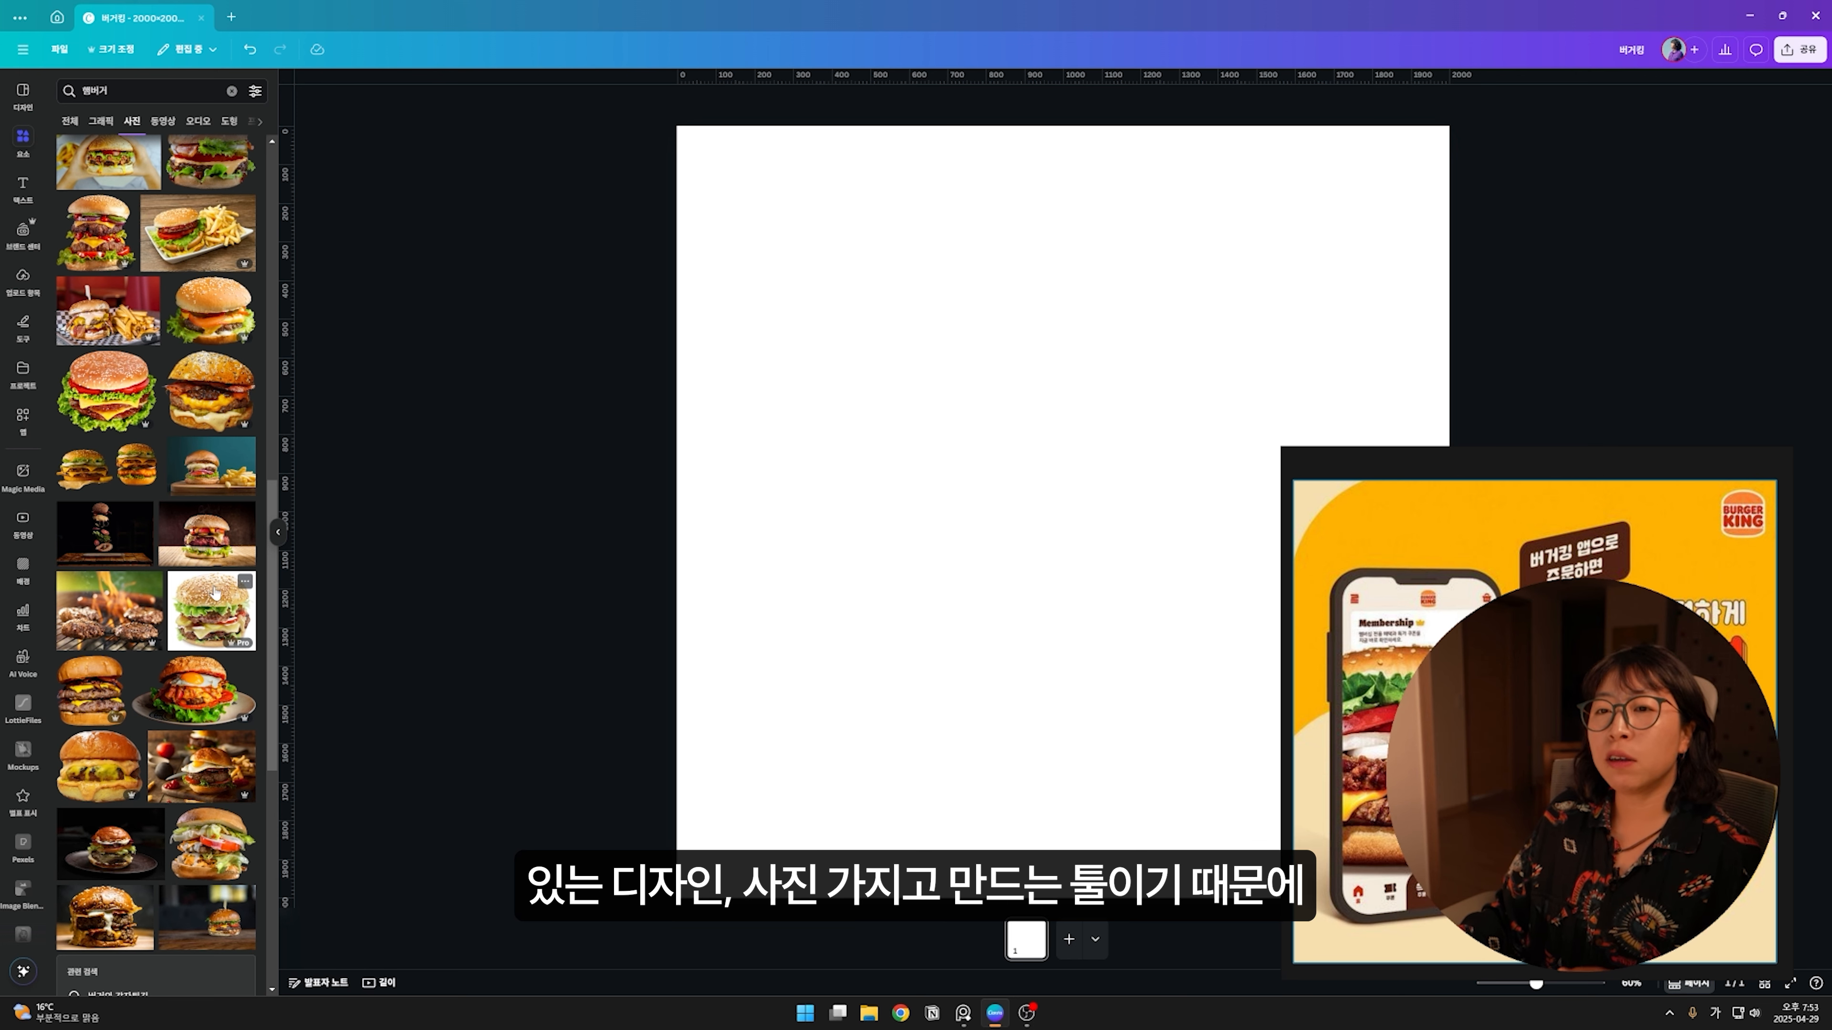
{"action": "scroll", "coordinate": [215, 593], "scroll_direction": "down", "scroll_amount": 4}
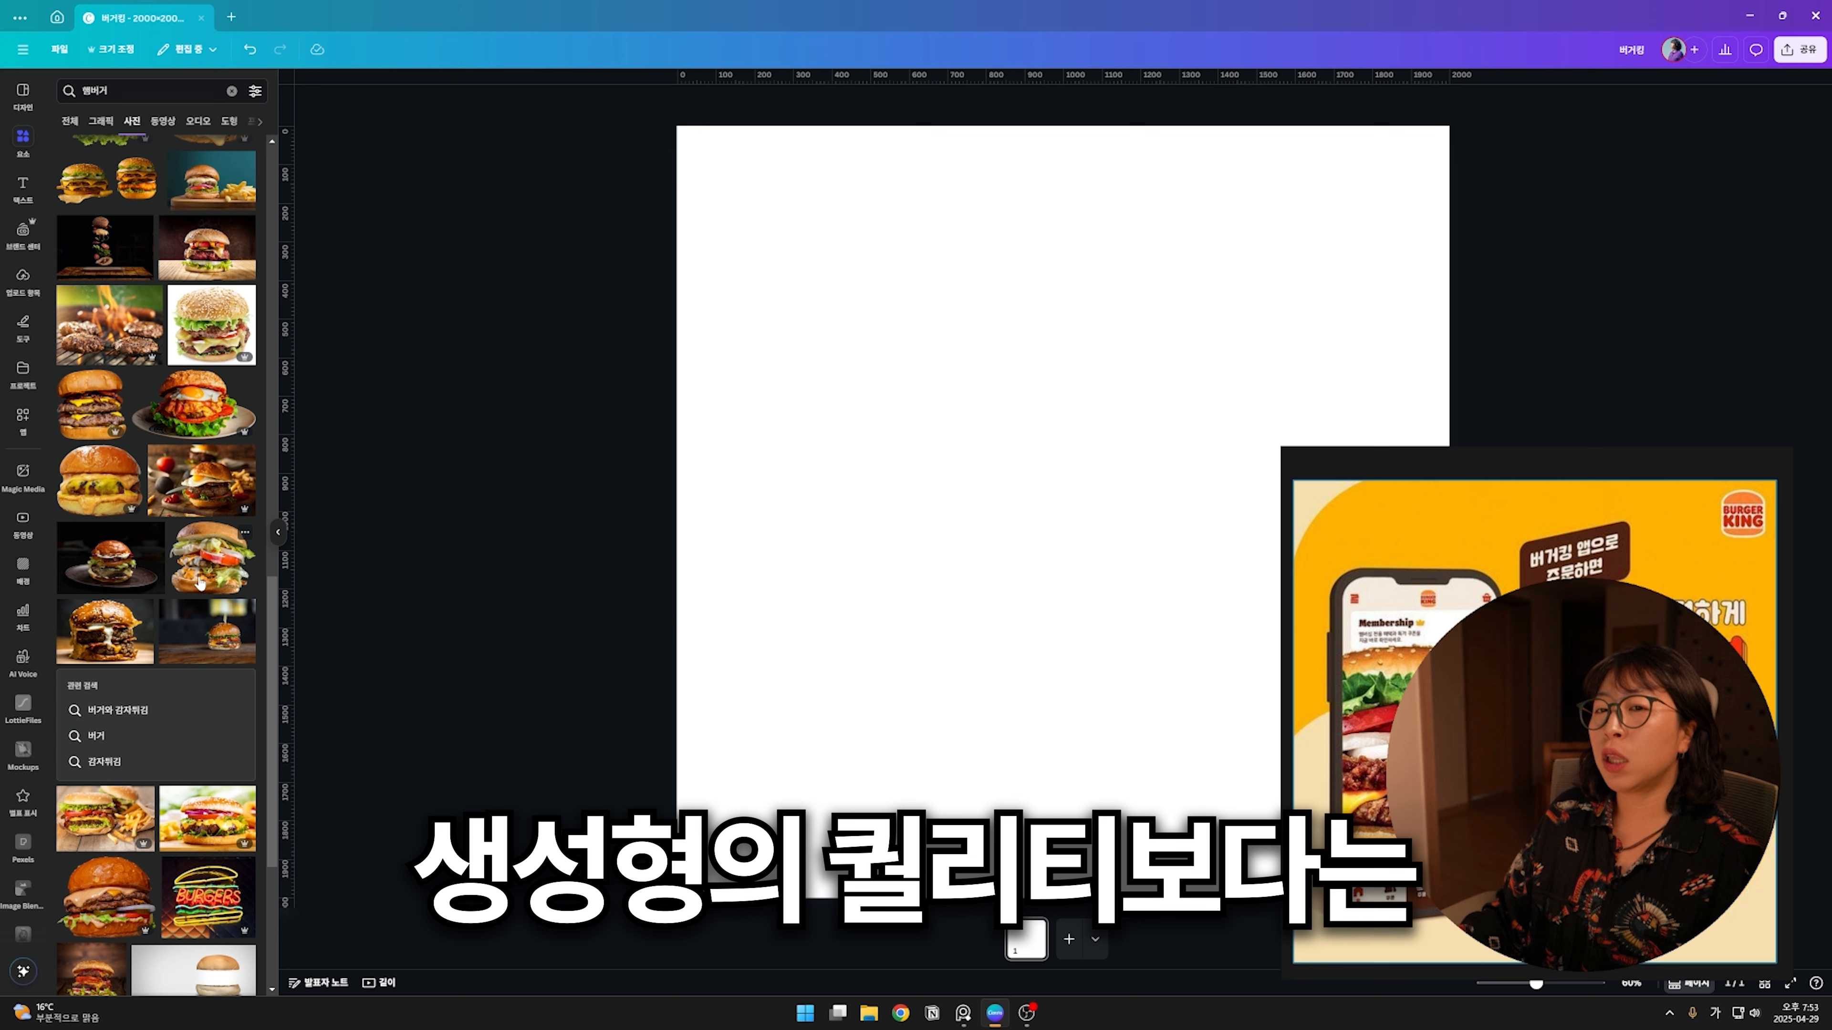
{"action": "scroll", "coordinate": [172, 424], "scroll_direction": "up", "scroll_amount": 10}
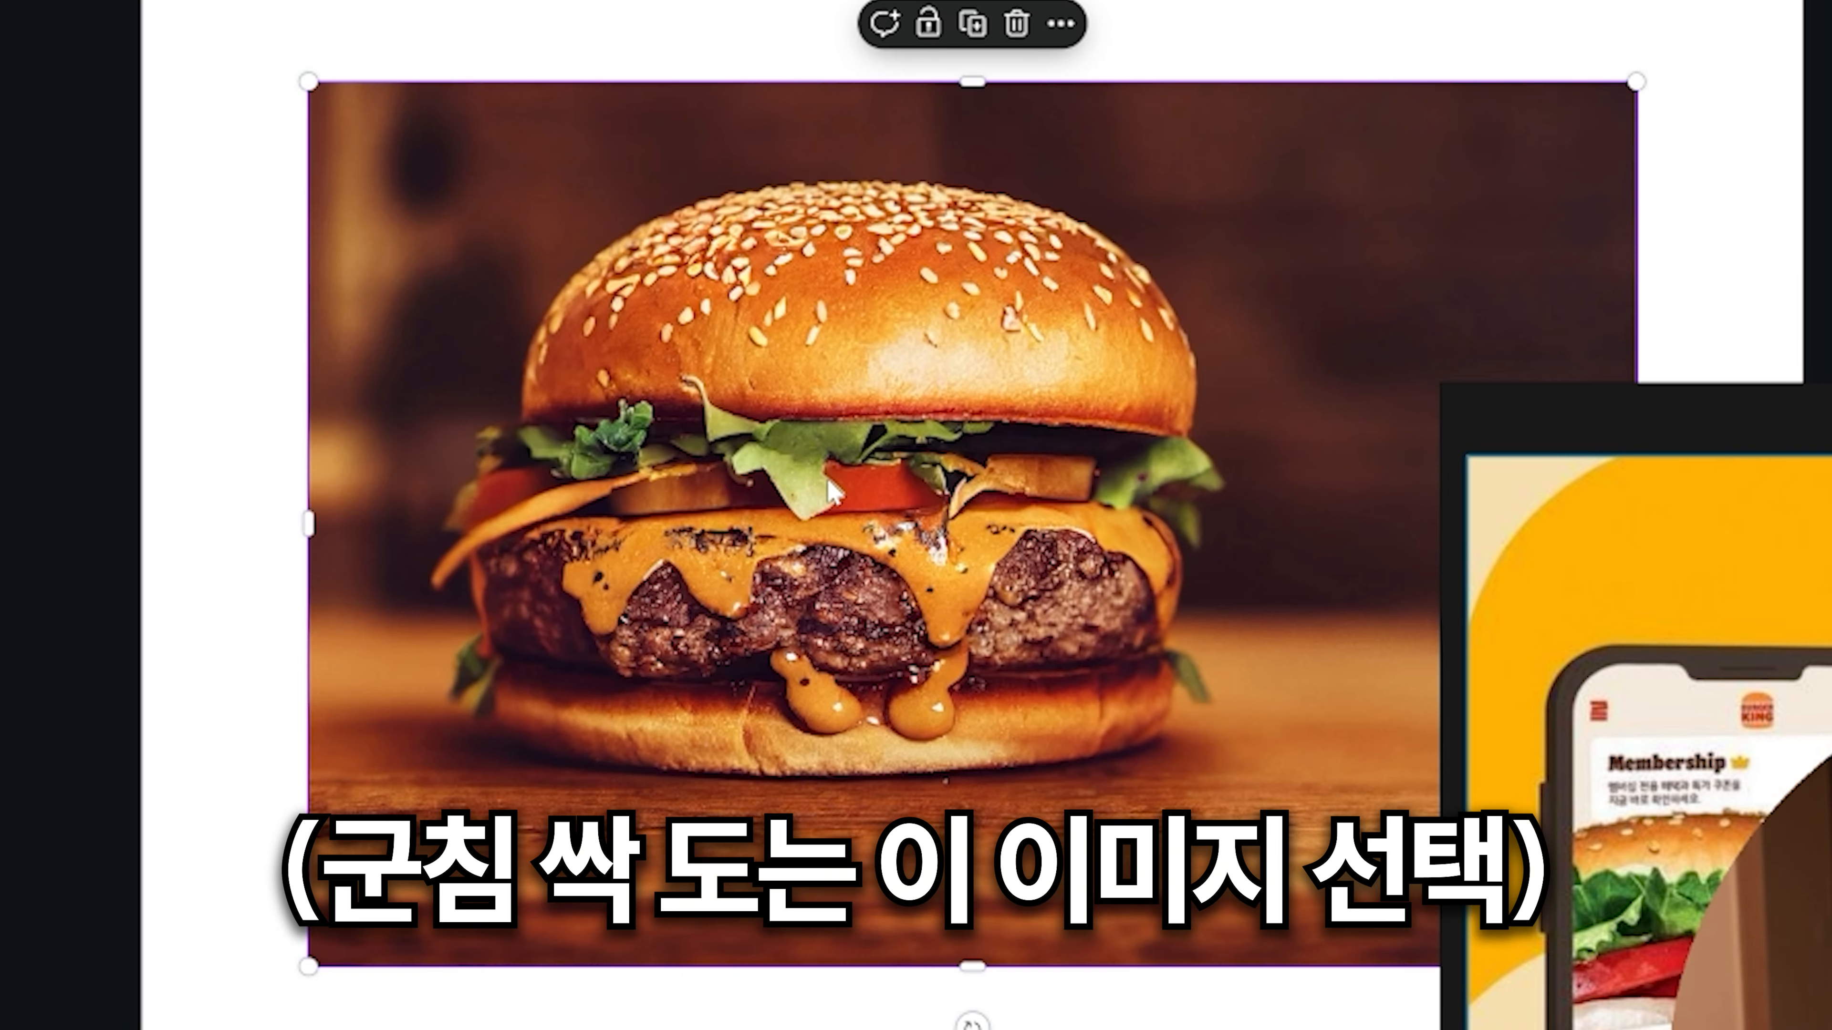
{"action": "left_click_drag", "start_coordinate": [822, 485], "coordinate": [756, 485]}
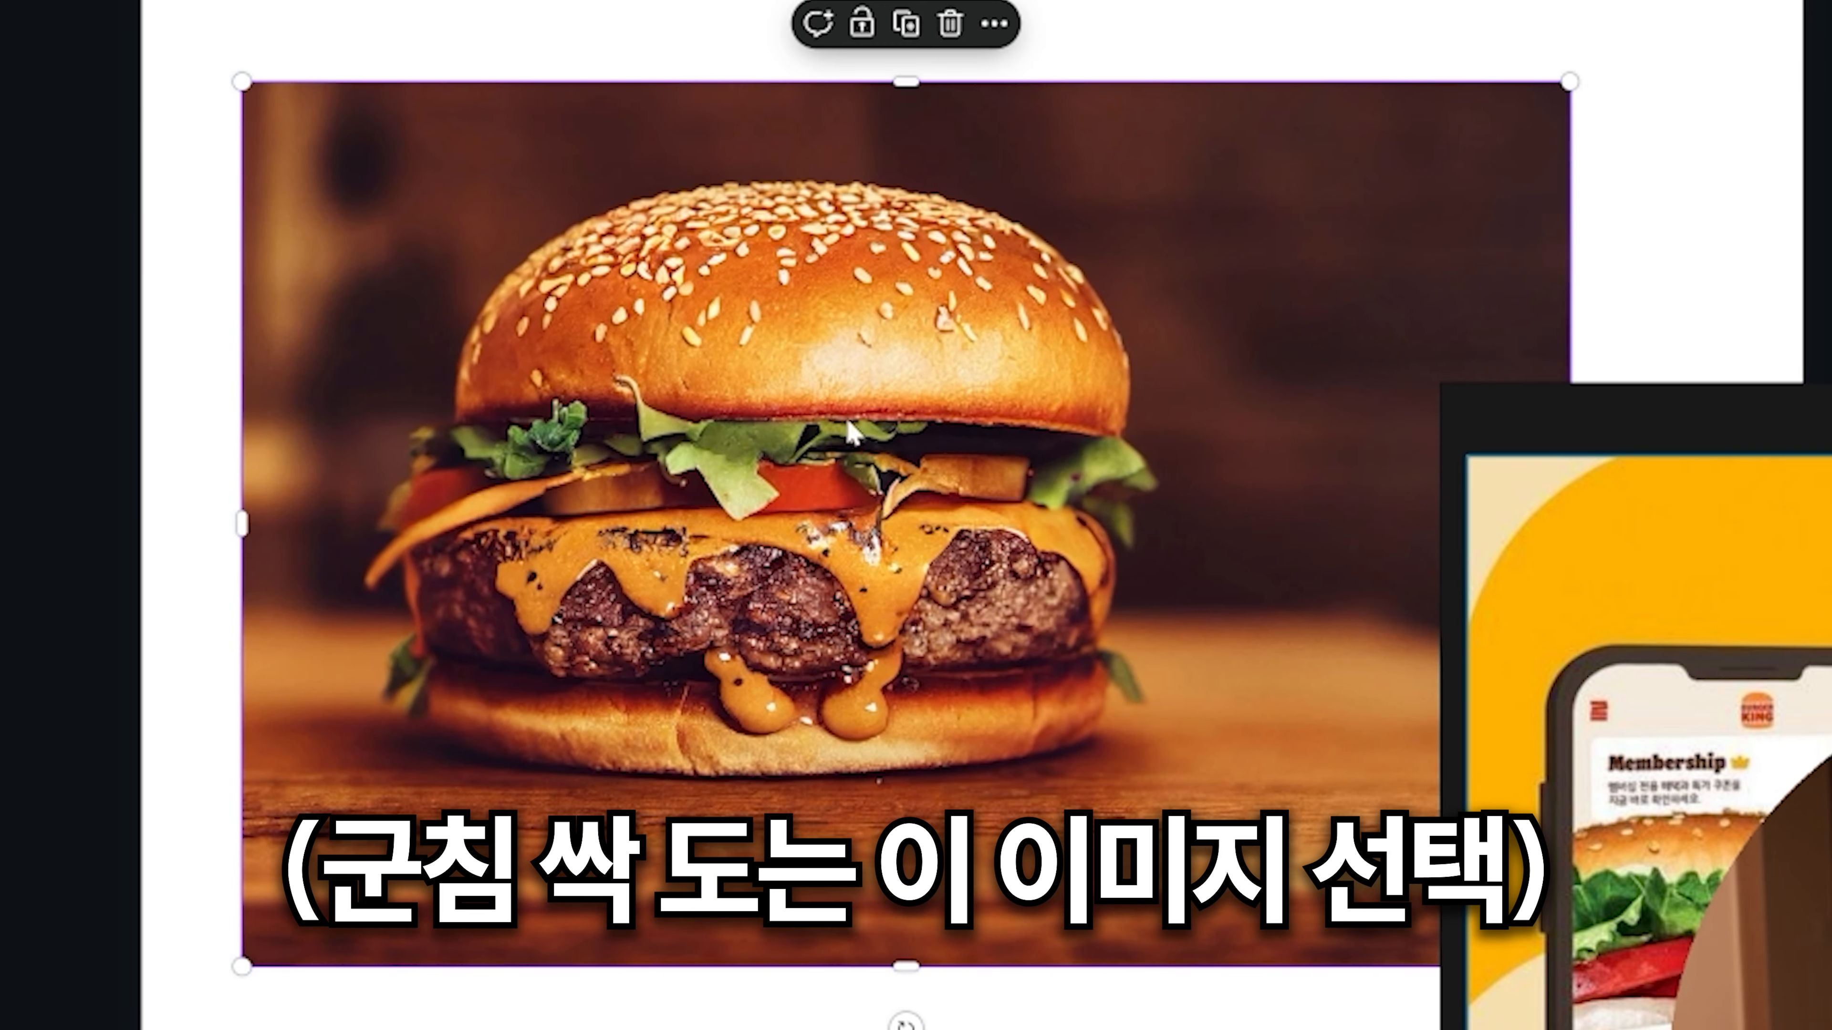
Step: Remove the background from the burger photo on the page
{"action": "left_click", "coordinate": [912, 1025]}
{"action": "left_click", "coordinate": [723, 409]}
{"action": "left_click", "coordinate": [911, 105]}
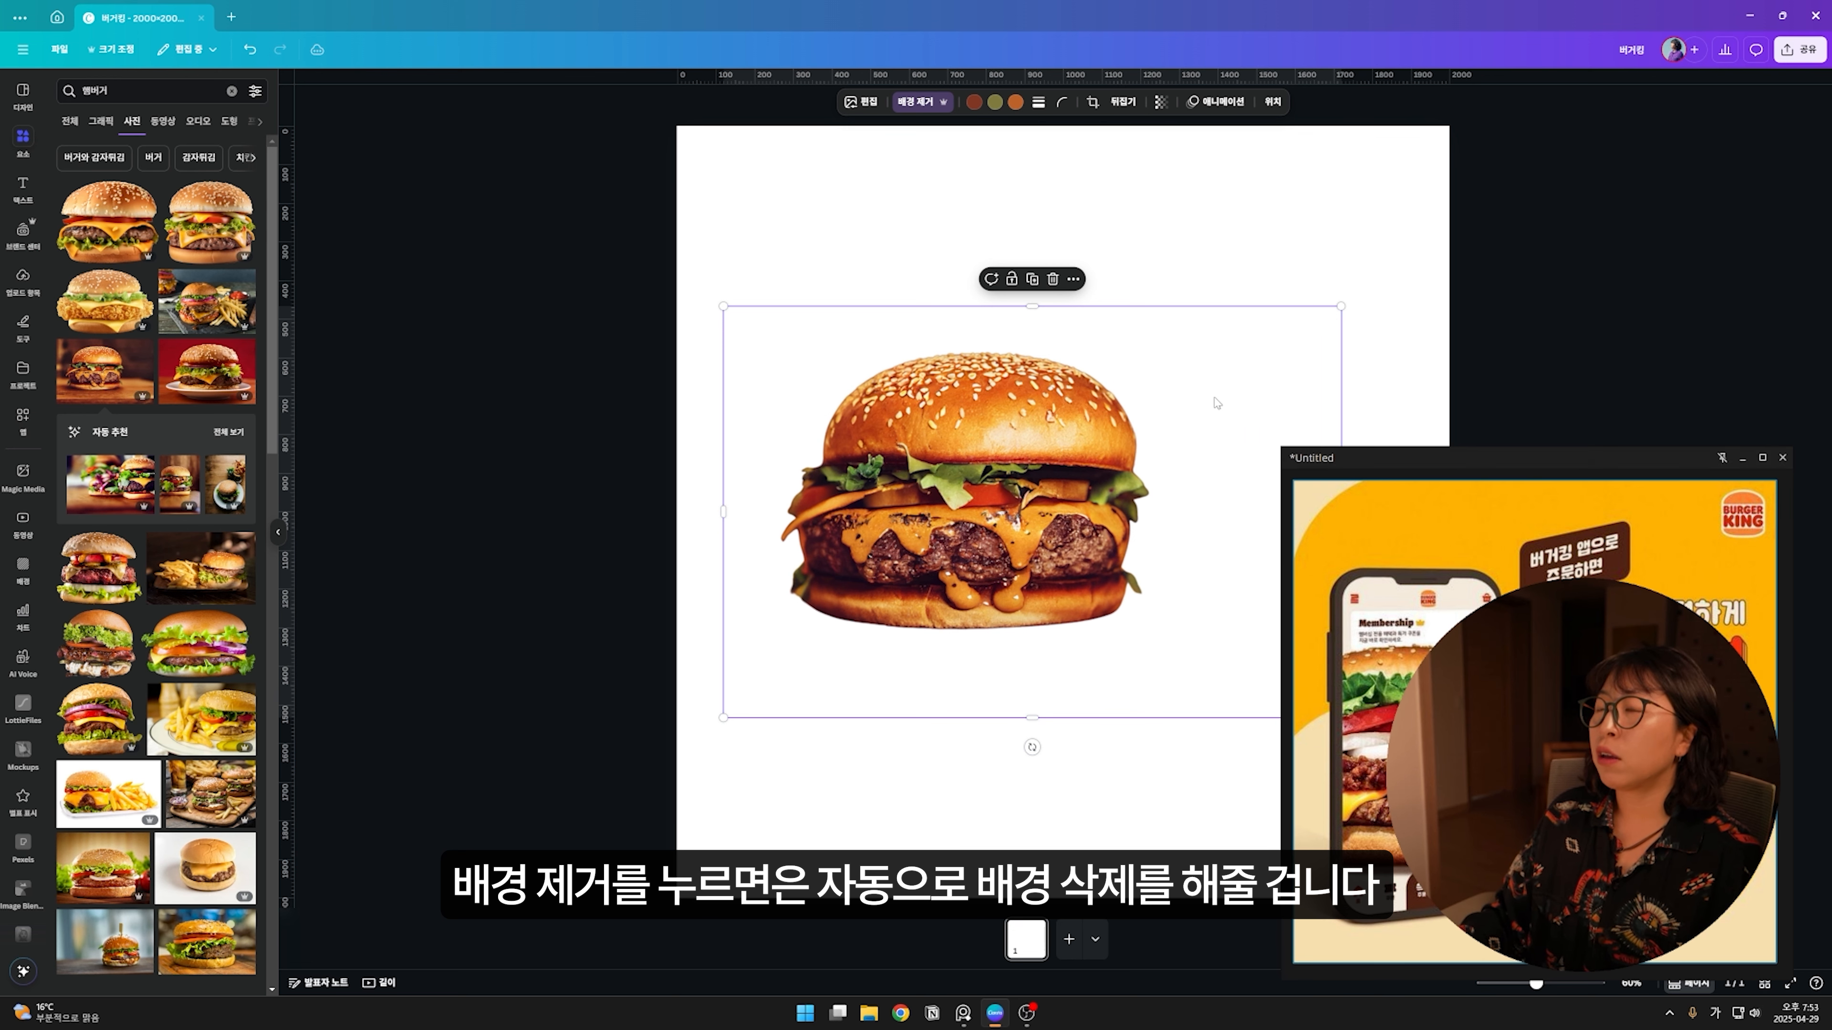
Step: Search the elements for "모바일 목업" to find a phone mockup
{"action": "left_click", "coordinate": [85, 90]}
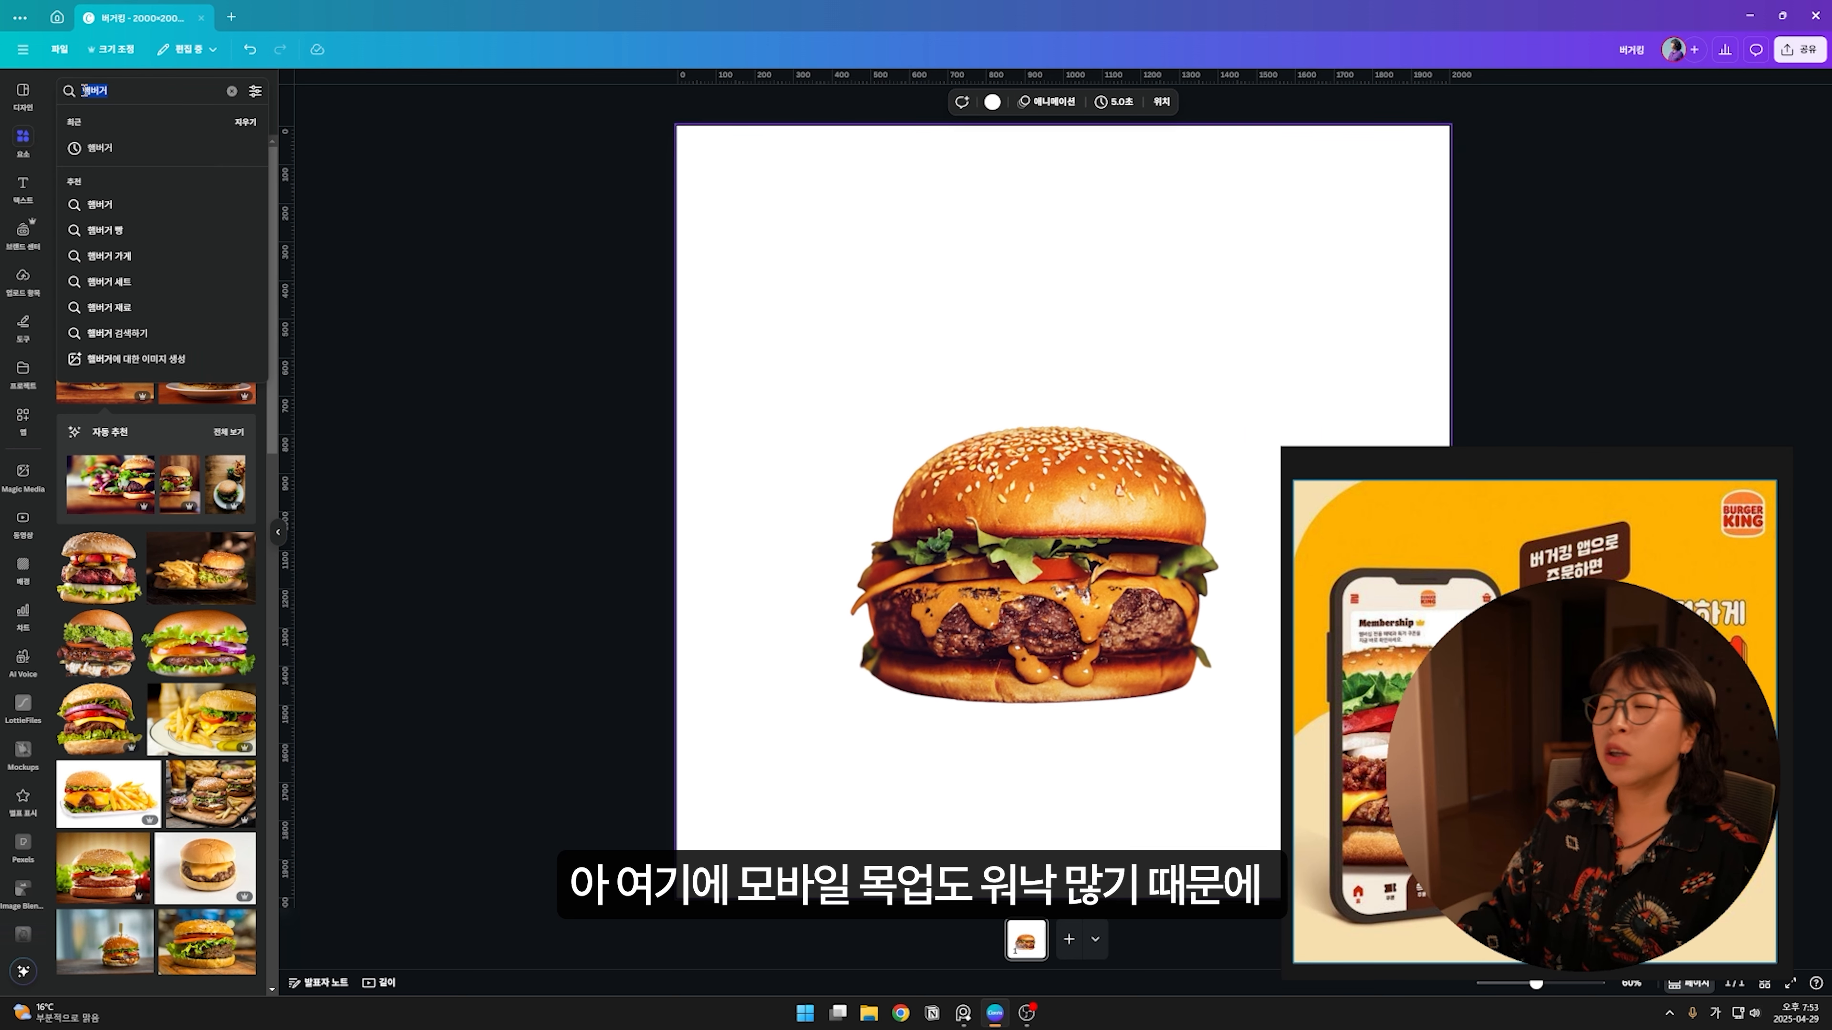
{"action": "type", "text": "모방"}
{"action": "type", "text": "일"}
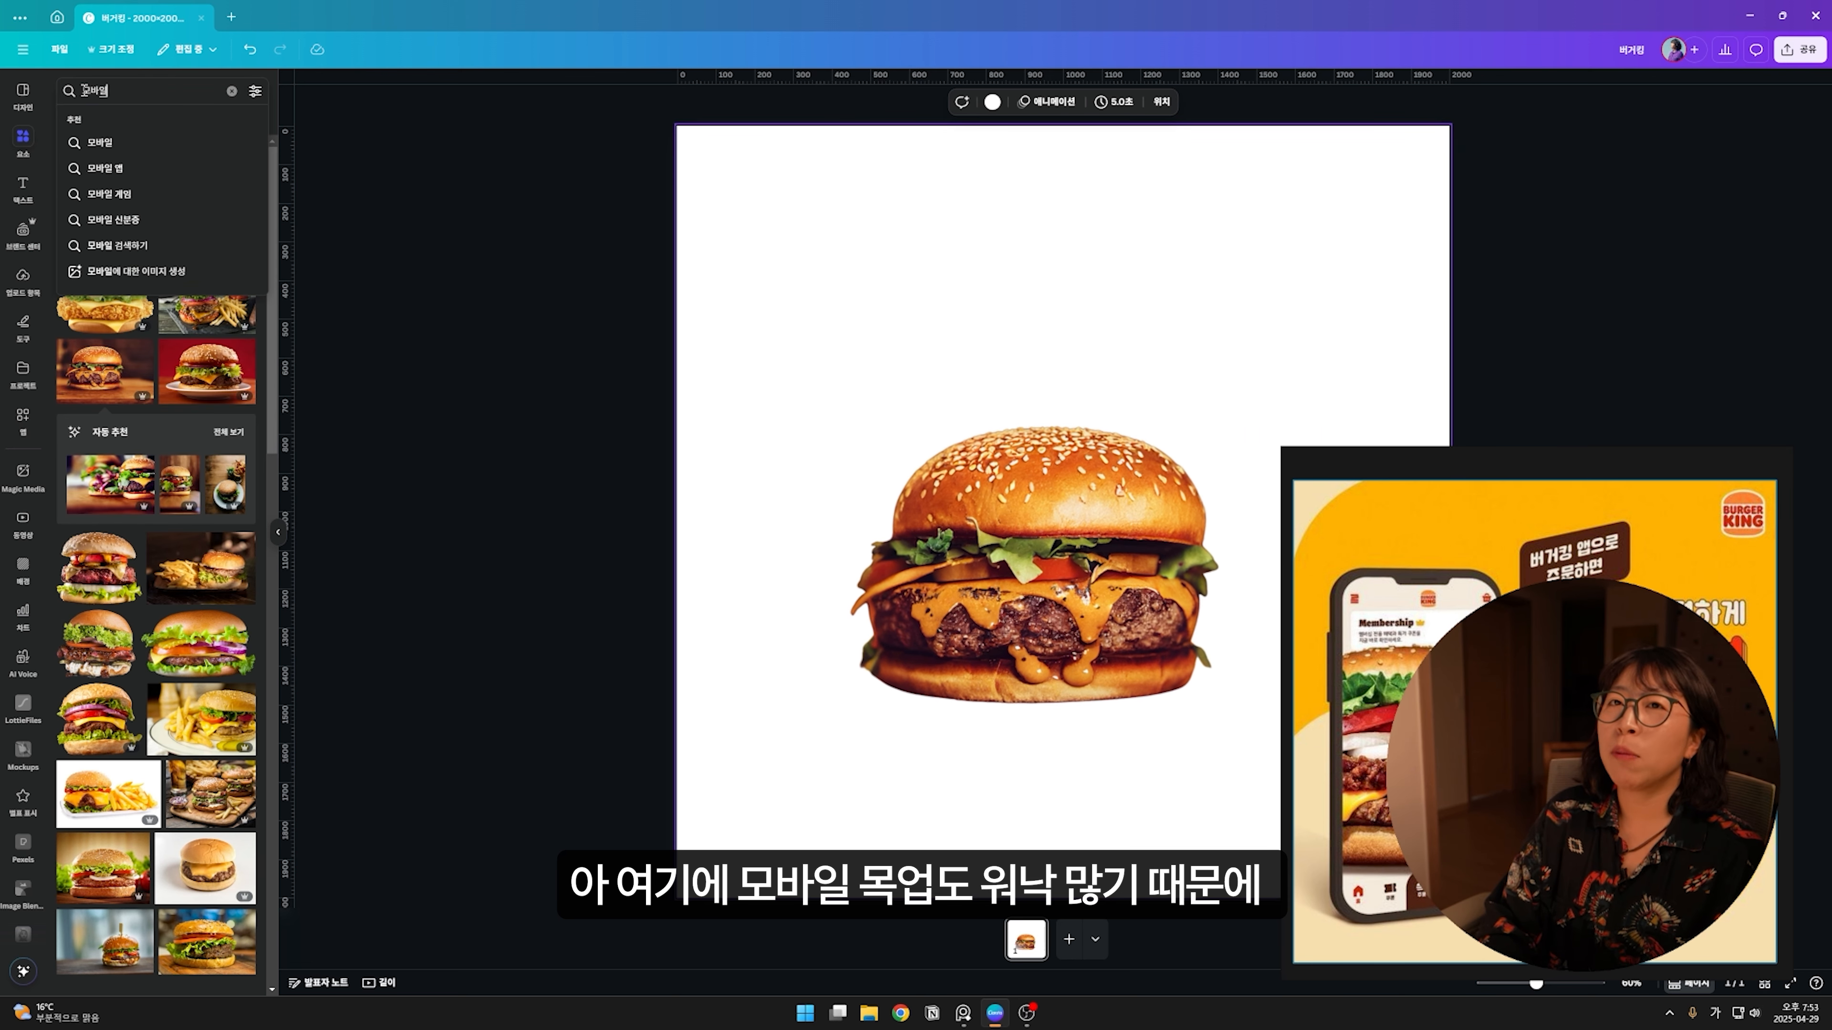
{"action": "type", "text": " 목업"}
{"action": "key", "text": "Return"}
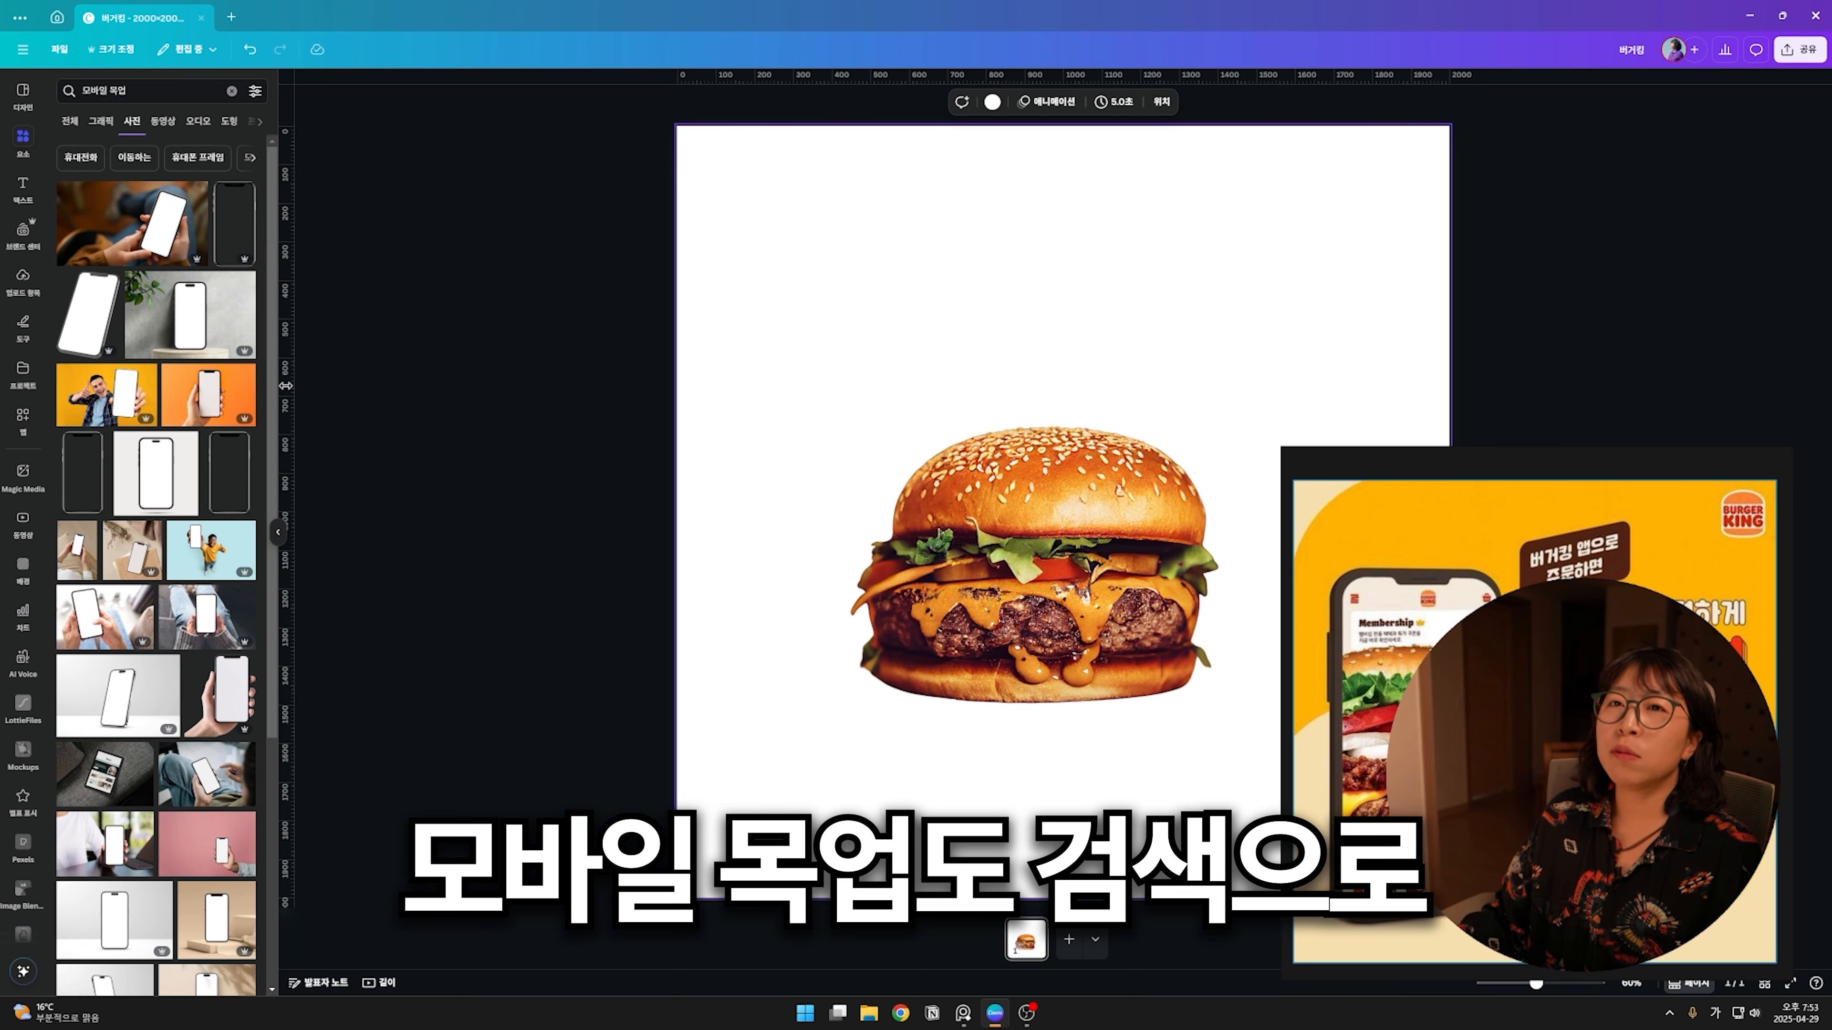
Step: Resize the burger cutout, crop its left side and position it over the phone mockup, flush with the phone's inner left edge
{"action": "left_click", "coordinate": [1194, 645]}
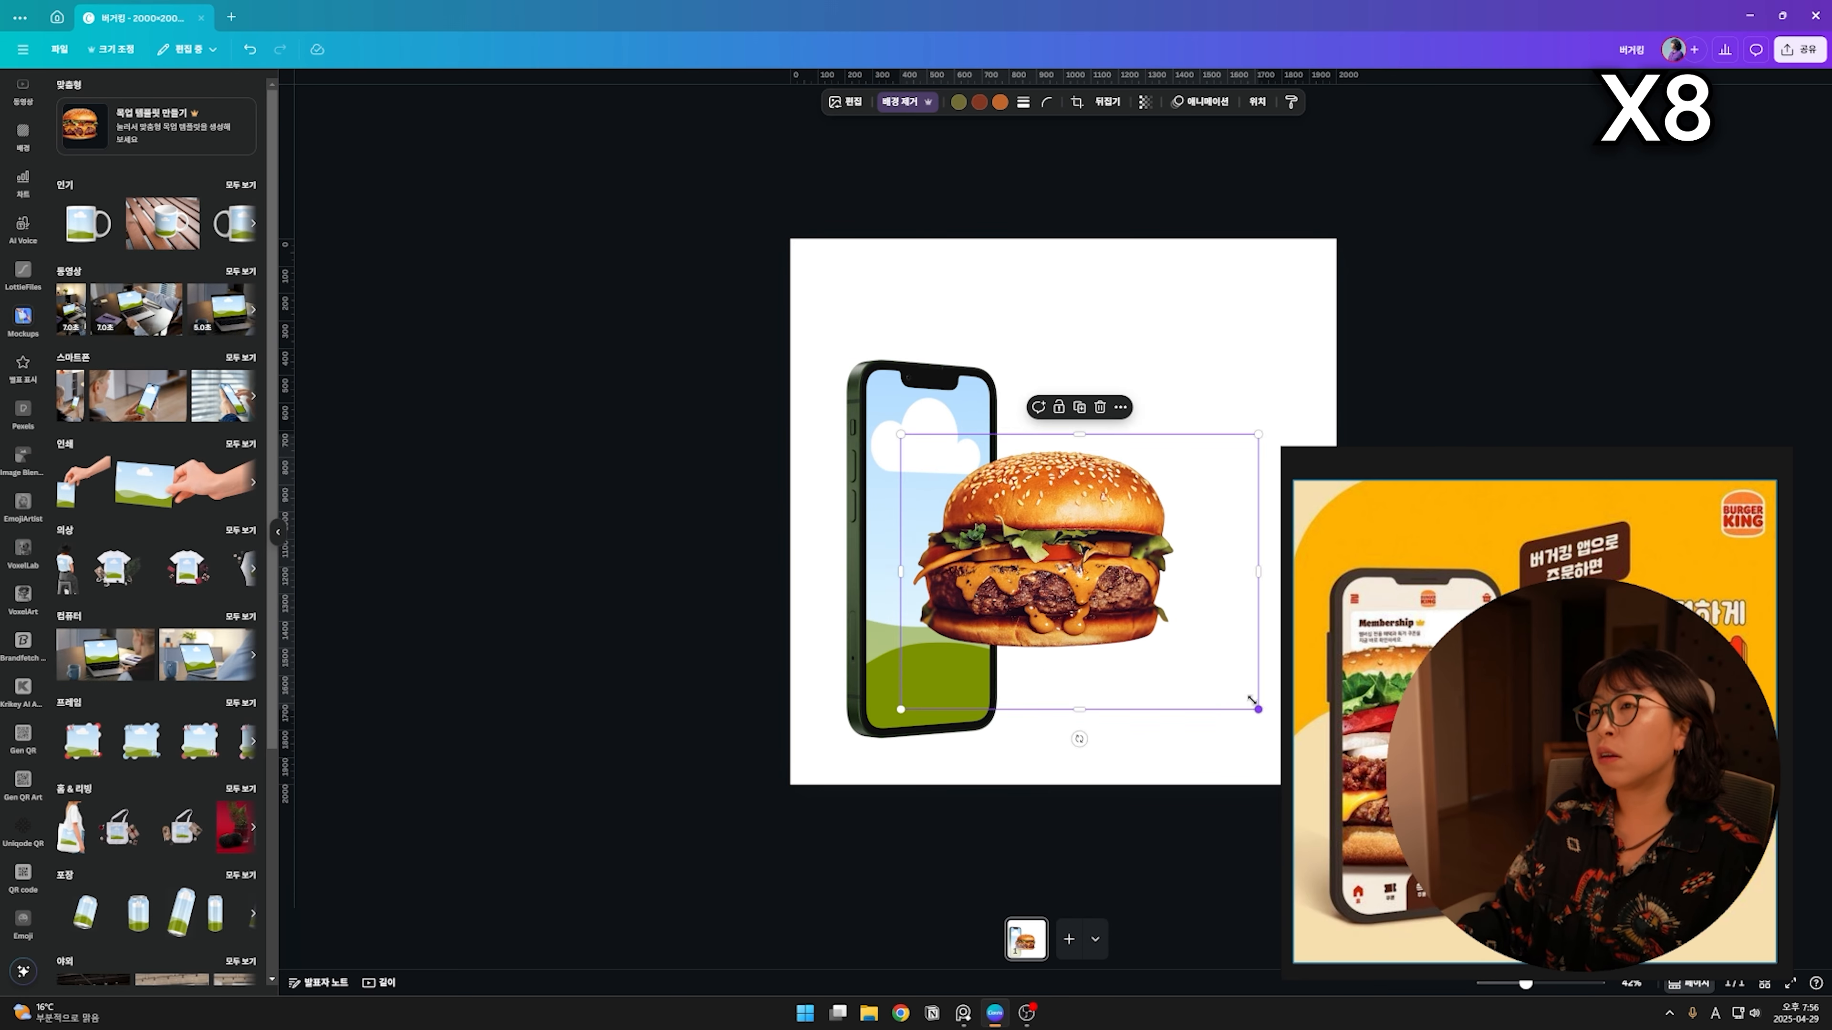
{"action": "left_click_drag", "start_coordinate": [1256, 703], "coordinate": [1165, 699]}
{"action": "left_click_drag", "start_coordinate": [815, 558], "coordinate": [928, 558]}
{"action": "left_click_drag", "start_coordinate": [988, 497], "coordinate": [926, 497]}
{"action": "left_click", "coordinate": [822, 456]}
Step: Search the elements for "베이지" and fill the phone mockup's screen with a plain beige photo
{"action": "scroll", "coordinate": [27, 162], "scroll_direction": "up", "scroll_amount": 6}
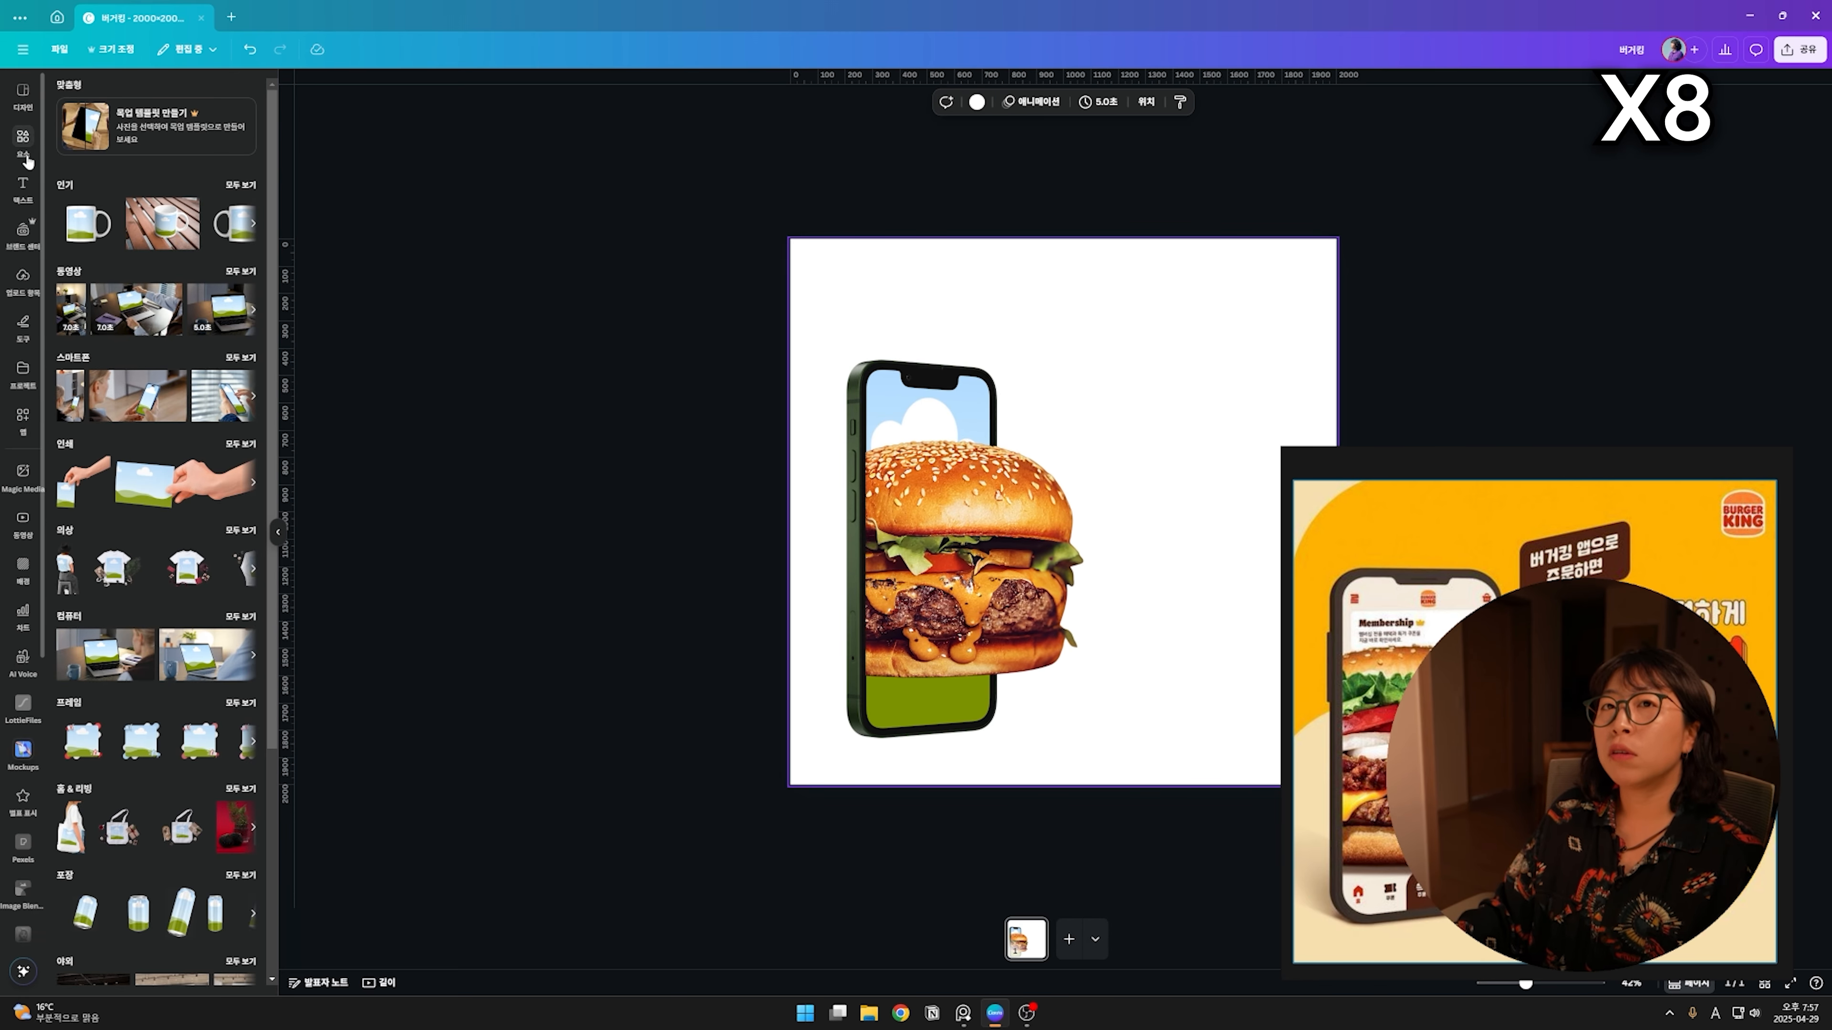
{"action": "left_click", "coordinate": [27, 162]}
{"action": "left_click", "coordinate": [135, 92]}
{"action": "type", "text": "bagi"}
{"action": "key", "text": "BackSpace"}
{"action": "key", "text": "BackSpace"}
{"action": "key", "text": "BackSpace"}
{"action": "key", "text": "BackSpace"}
{"action": "type", "text": "베이지"}
{"action": "key", "text": "Return"}
{"action": "left_click_drag", "start_coordinate": [195, 550], "coordinate": [928, 411]}
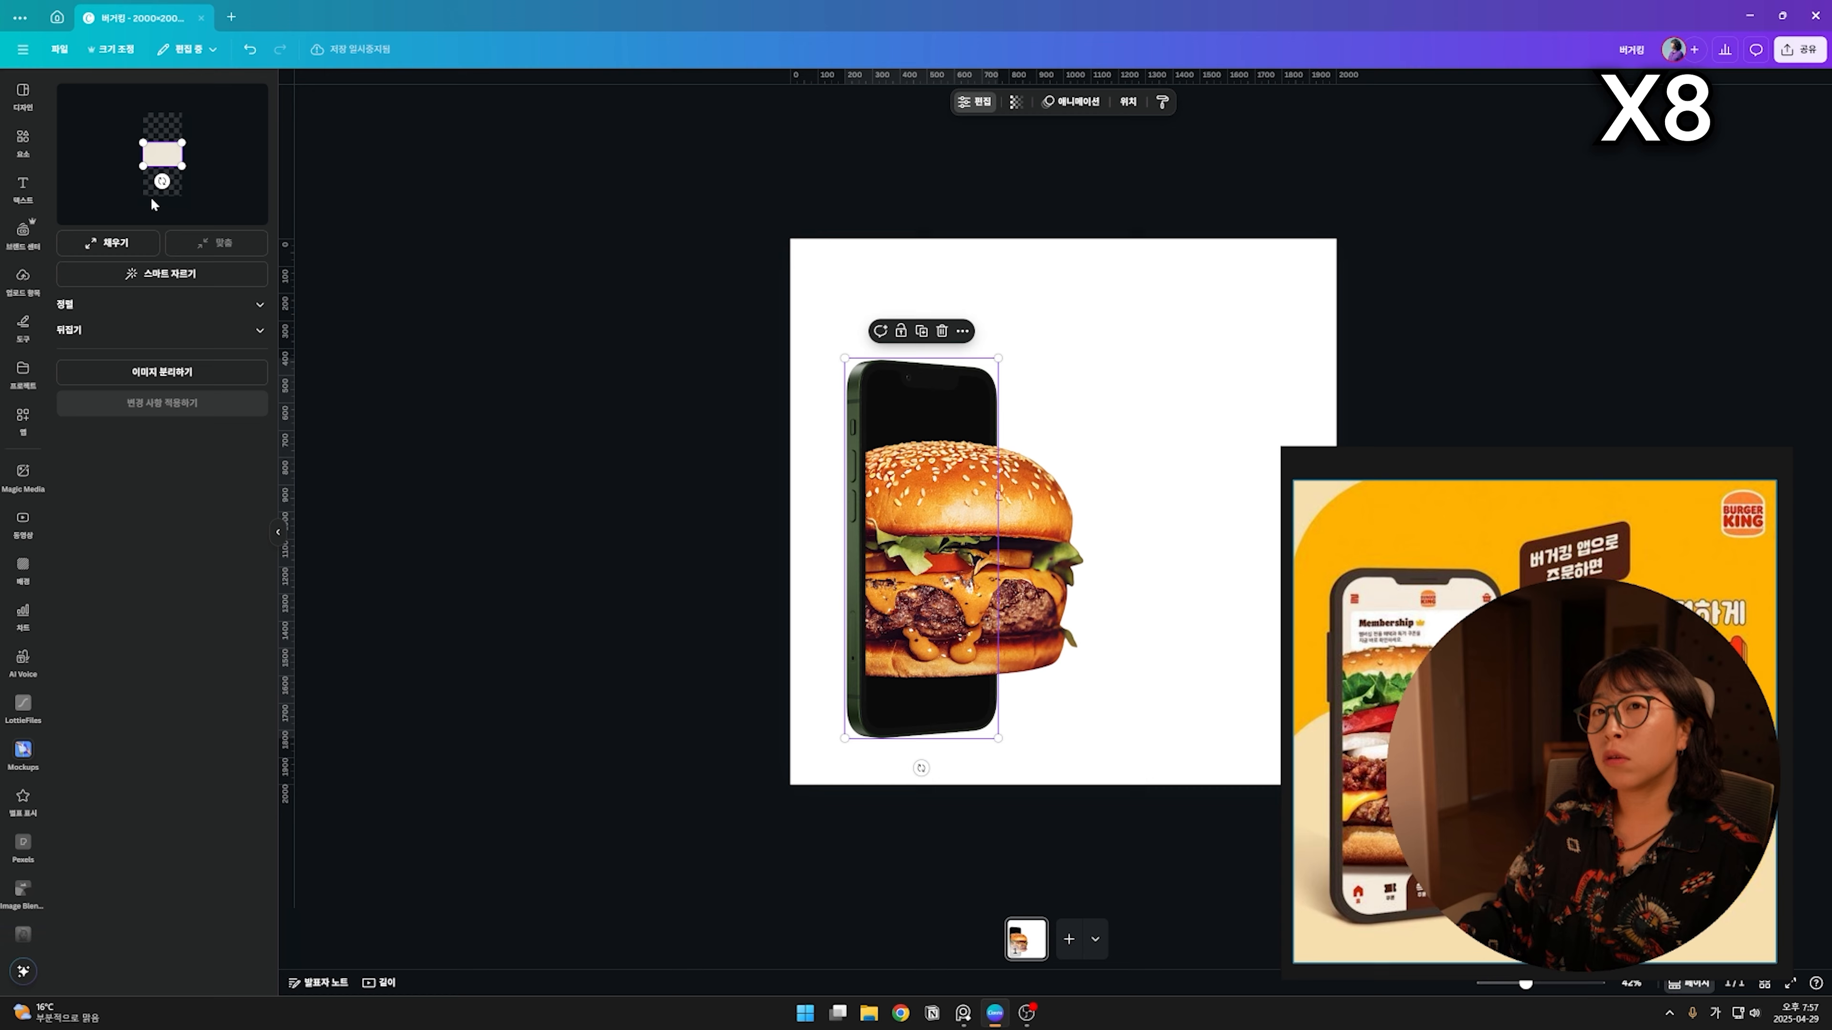
{"action": "left_click", "coordinate": [552, 777]}
{"action": "left_click", "coordinate": [1184, 426]}
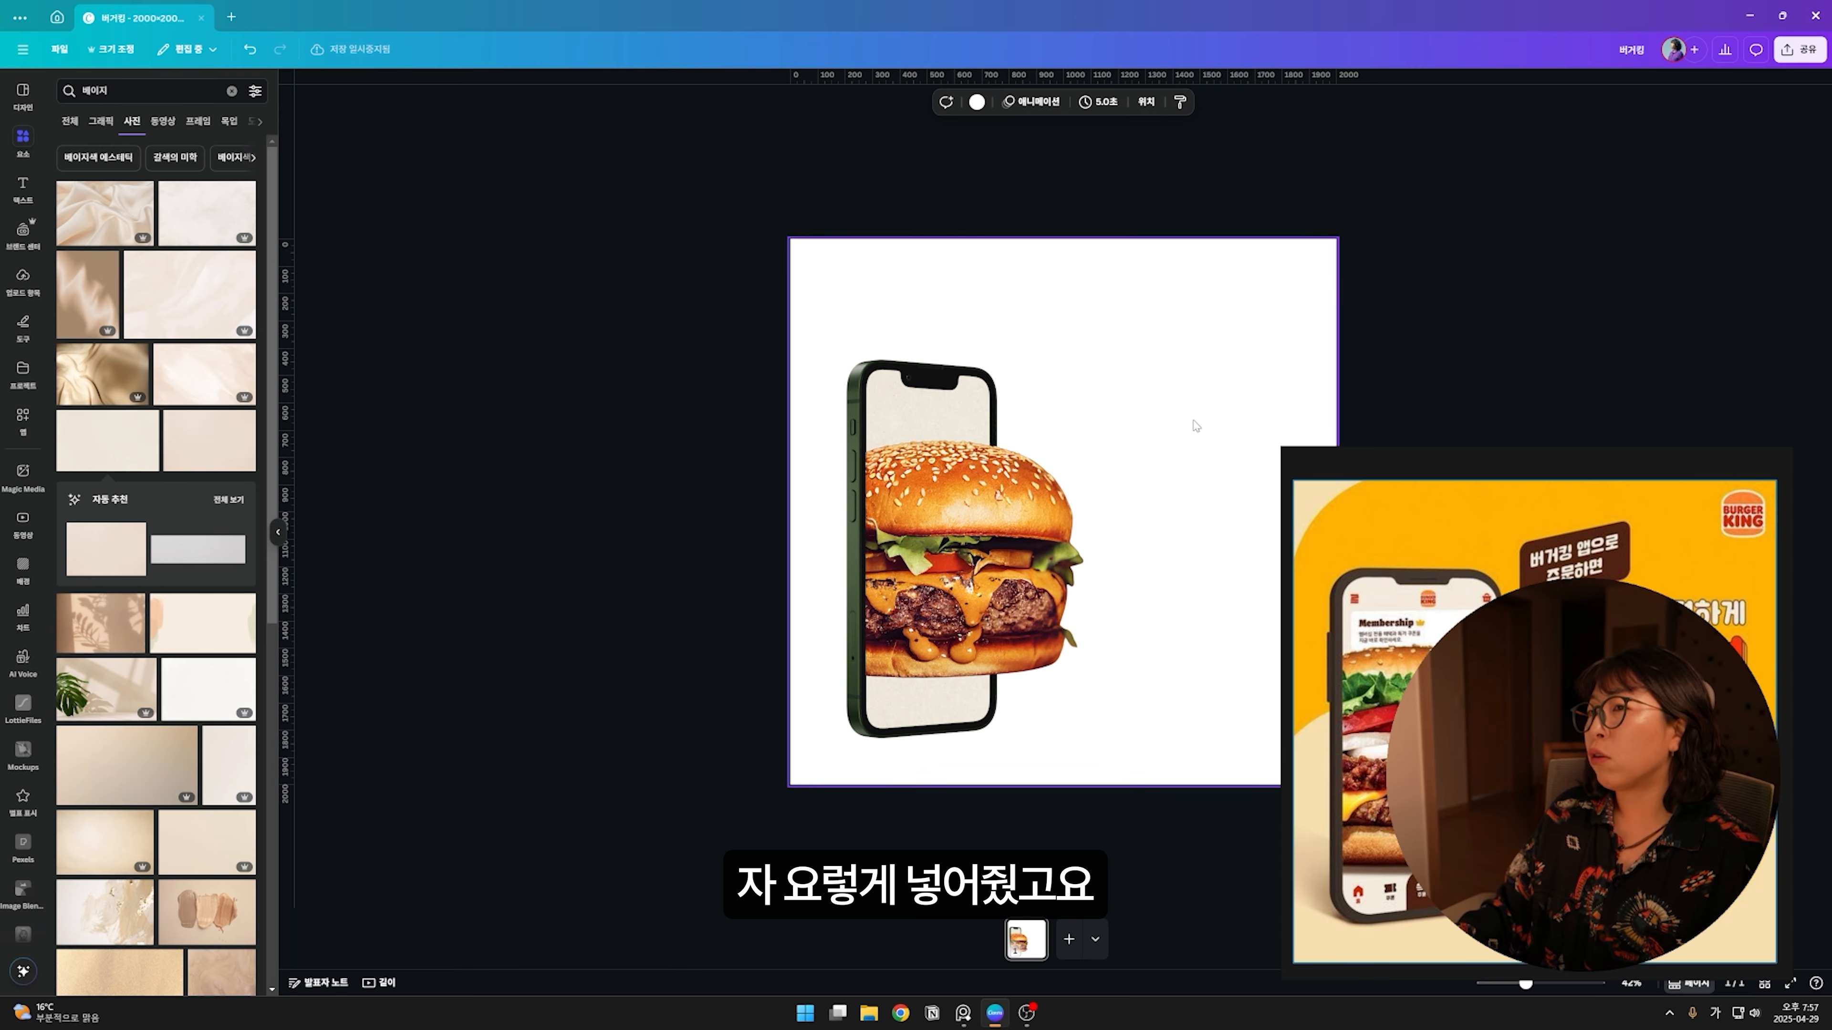
Step: Set the page background to a light beige and move the reference banner up and left on the page
{"action": "left_click", "coordinate": [977, 103]}
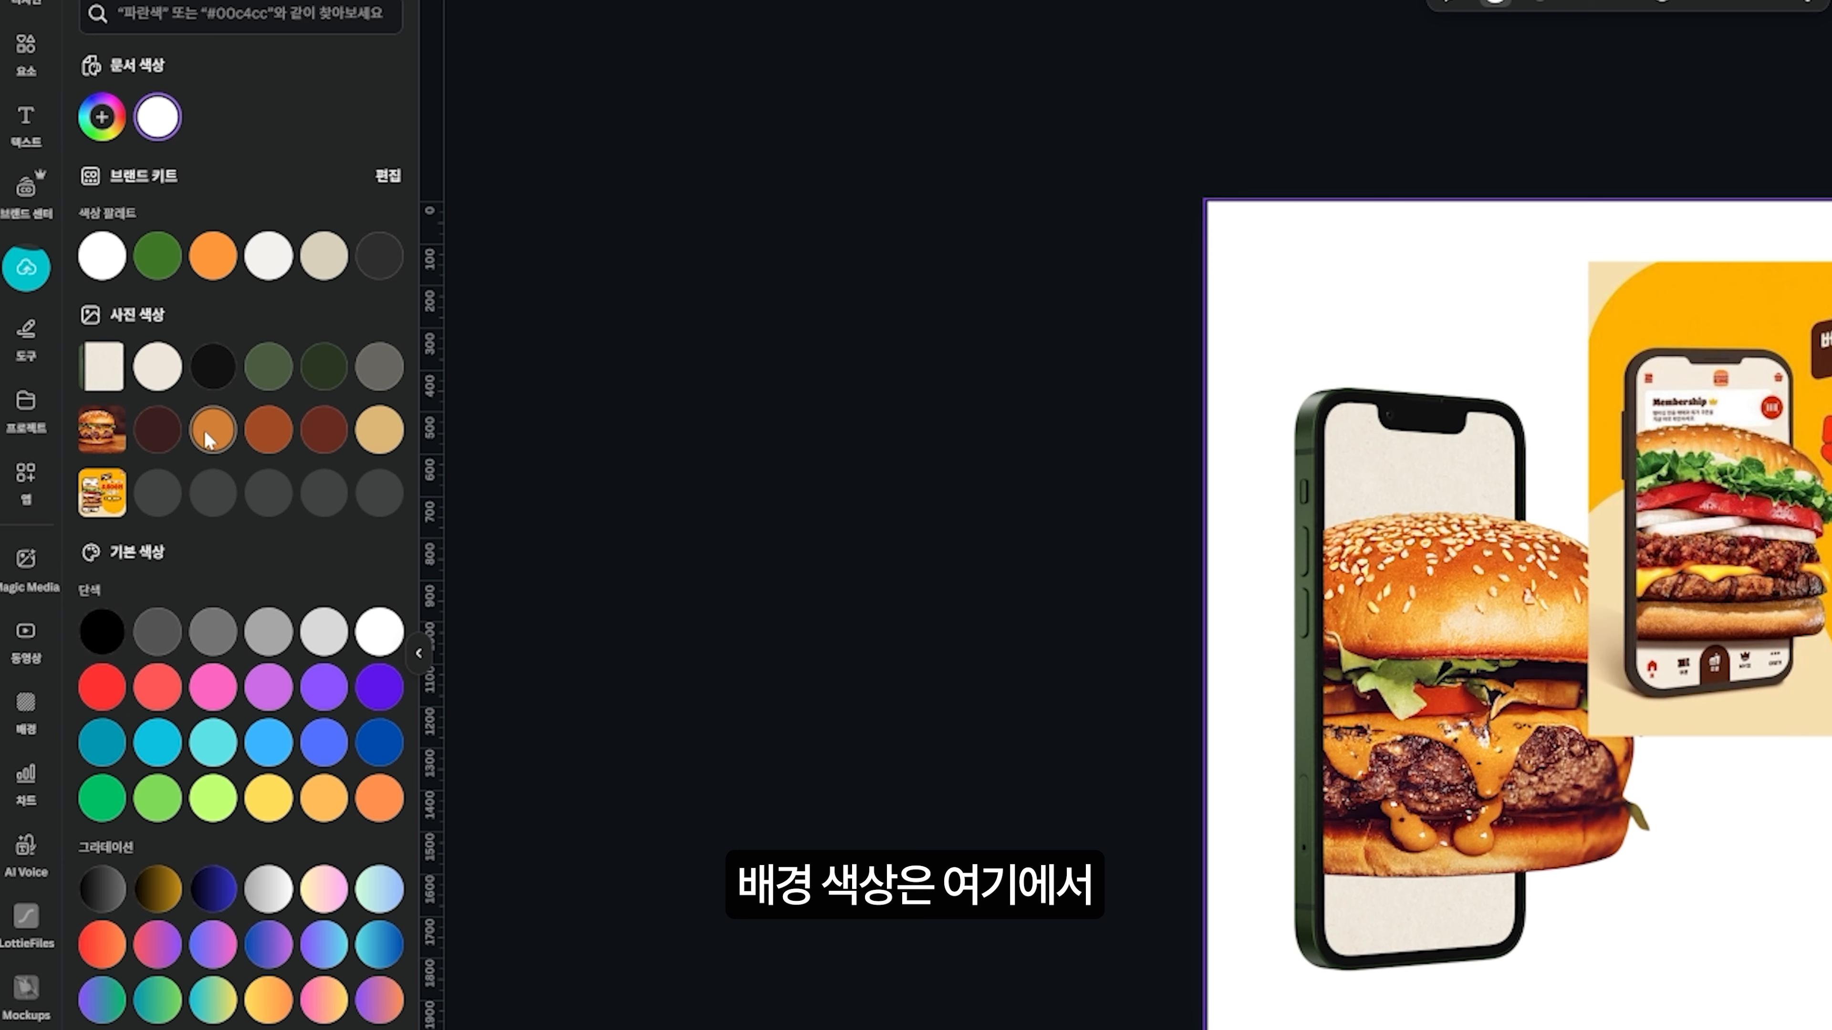
{"action": "left_click", "coordinate": [210, 504]}
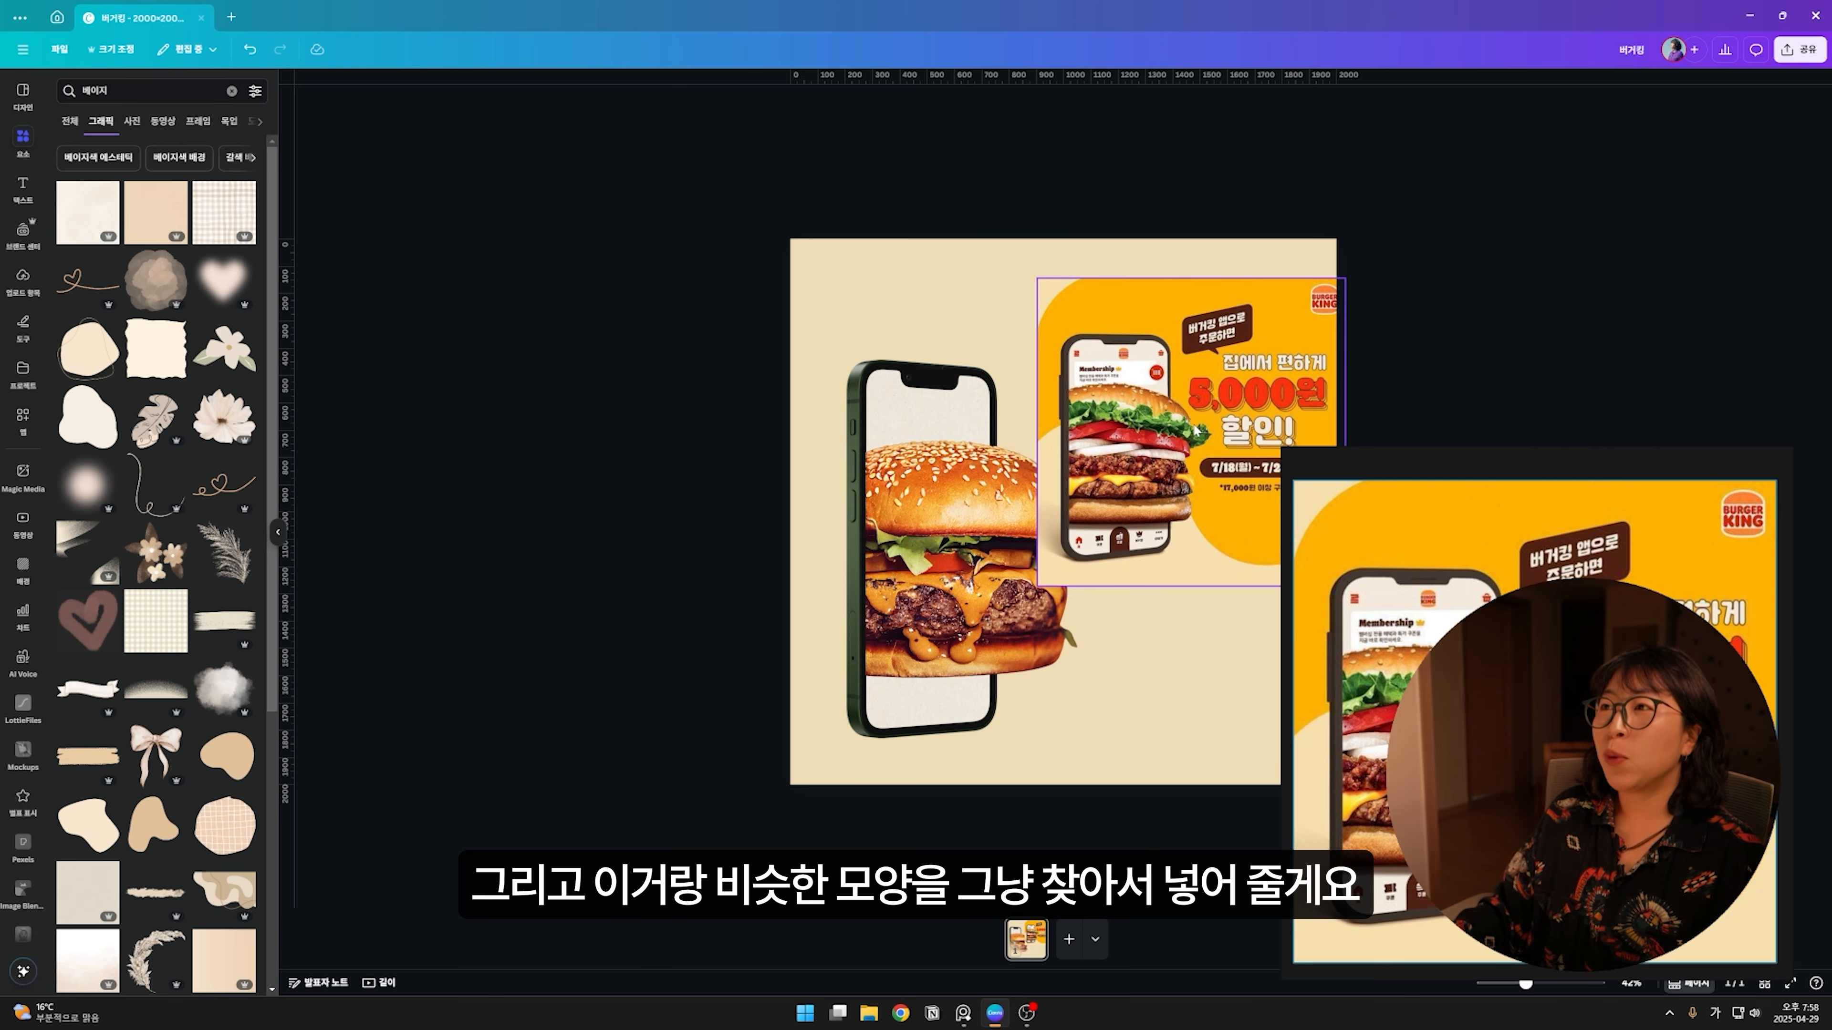
{"action": "left_click_drag", "start_coordinate": [1123, 278], "coordinate": [1045, 267]}
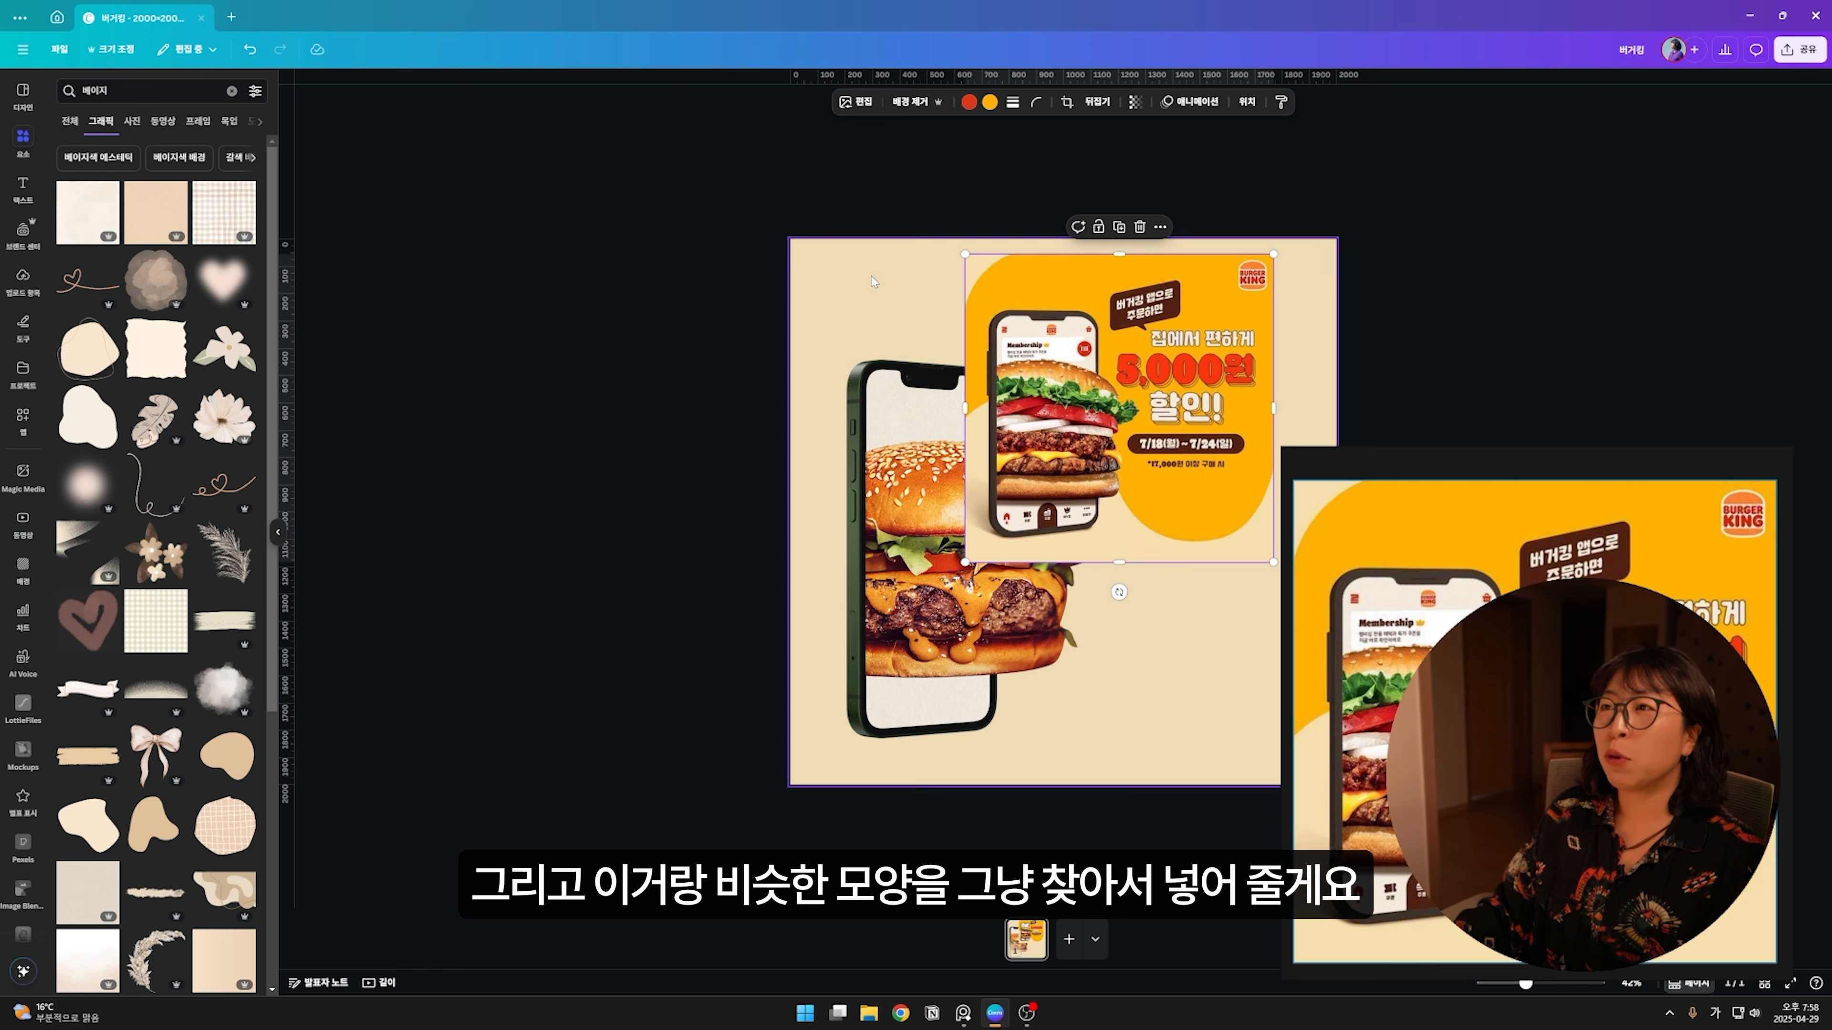
Step: Add an organic blob graphic, enlarge it and recolour it with the yellow of the reference banner
{"action": "scroll", "coordinate": [221, 774], "scroll_direction": "down", "scroll_amount": 4}
{"action": "left_click", "coordinate": [153, 538]}
{"action": "left_click_drag", "start_coordinate": [1010, 436], "coordinate": [613, 84]}
{"action": "left_click", "coordinate": [942, 102]}
{"action": "left_click", "coordinate": [120, 432]}
{"action": "left_click_drag", "start_coordinate": [1183, 541], "coordinate": [1019, 856]}
{"action": "key", "text": "Delete"}
Step: Scale and position the yellow blob so it covers most of the page, and send it behind the phone and burger
{"action": "left_click", "coordinate": [1082, 325]}
{"action": "left_click_drag", "start_coordinate": [1256, 573], "coordinate": [1459, 770]}
{"action": "left_click_drag", "start_coordinate": [1181, 299], "coordinate": [1125, 294]}
{"action": "key", "text": "ctrl+["}
{"action": "key", "text": "ctrl+["}
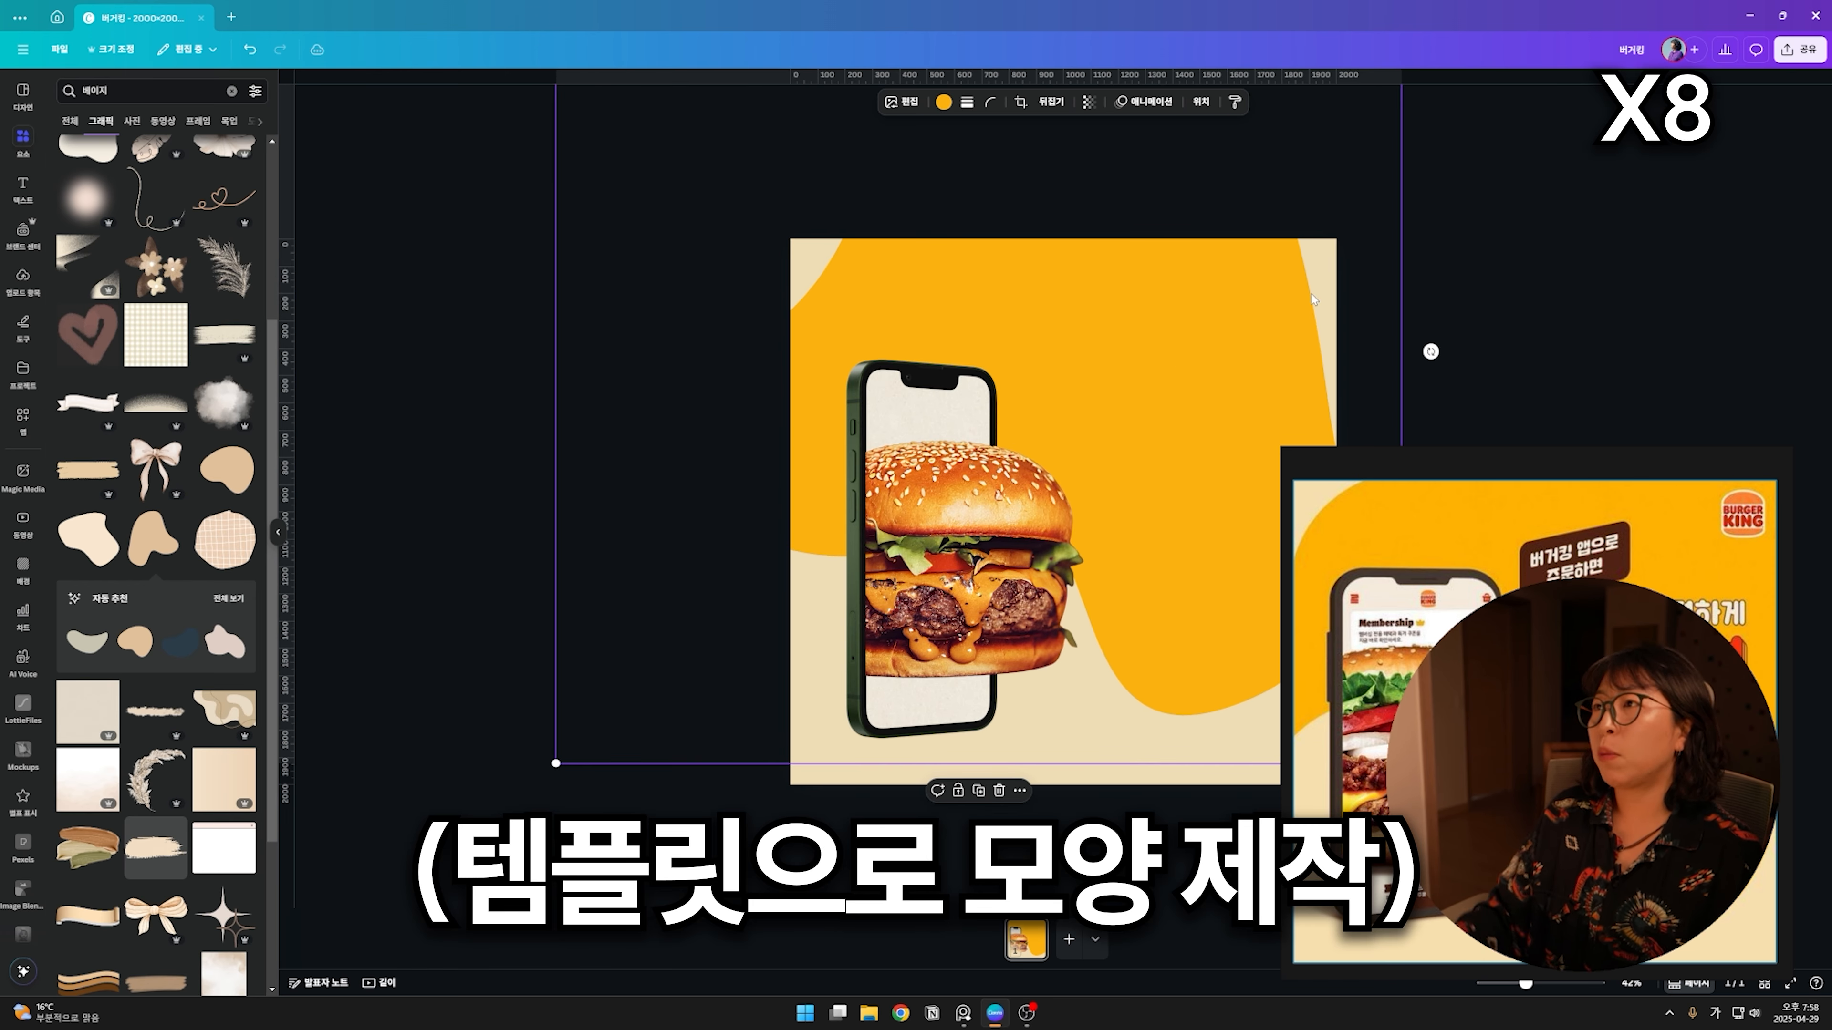
{"action": "scroll", "coordinate": [1124, 294], "scroll_direction": "down", "scroll_amount": 3}
{"action": "left_click_drag", "start_coordinate": [1137, 466], "coordinate": [1170, 404]}
{"action": "left_click_drag", "start_coordinate": [1107, 534], "coordinate": [1149, 534]}
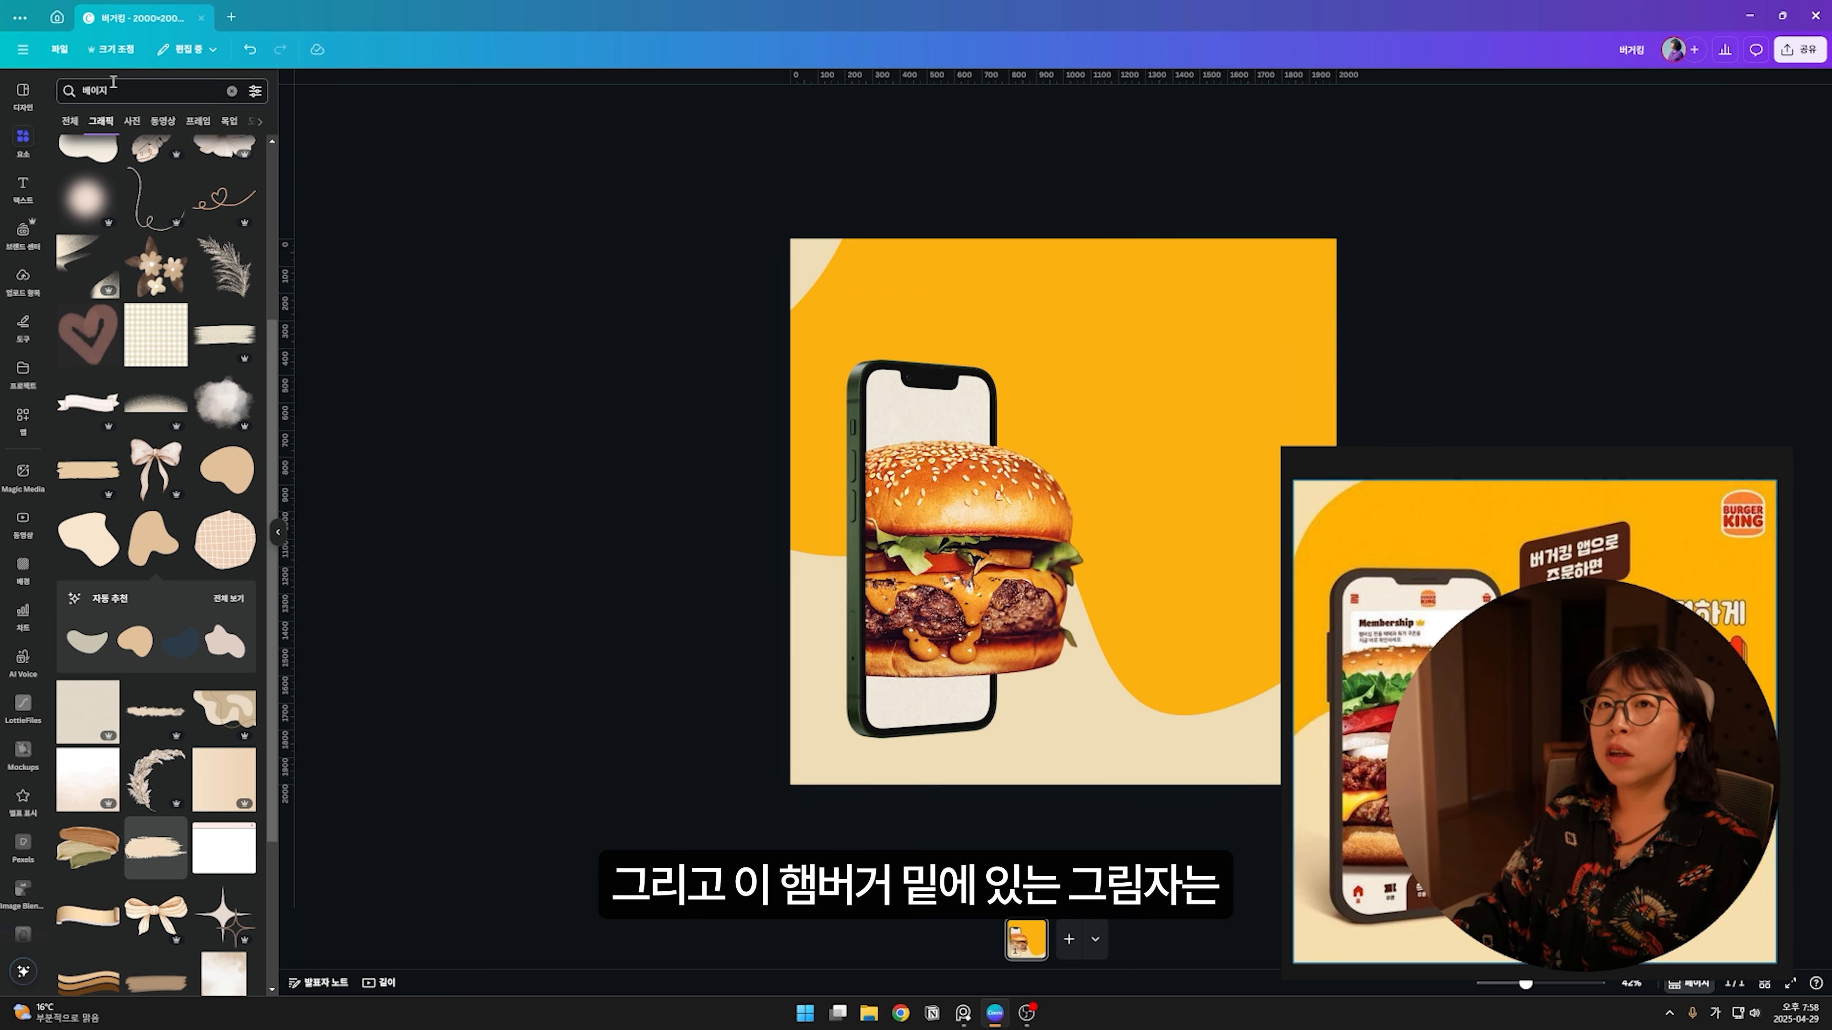
Step: Search the graphics for "그림자" and delete the wide shadow tried out under the burger
{"action": "type", "text": "그ㄱ림자"}
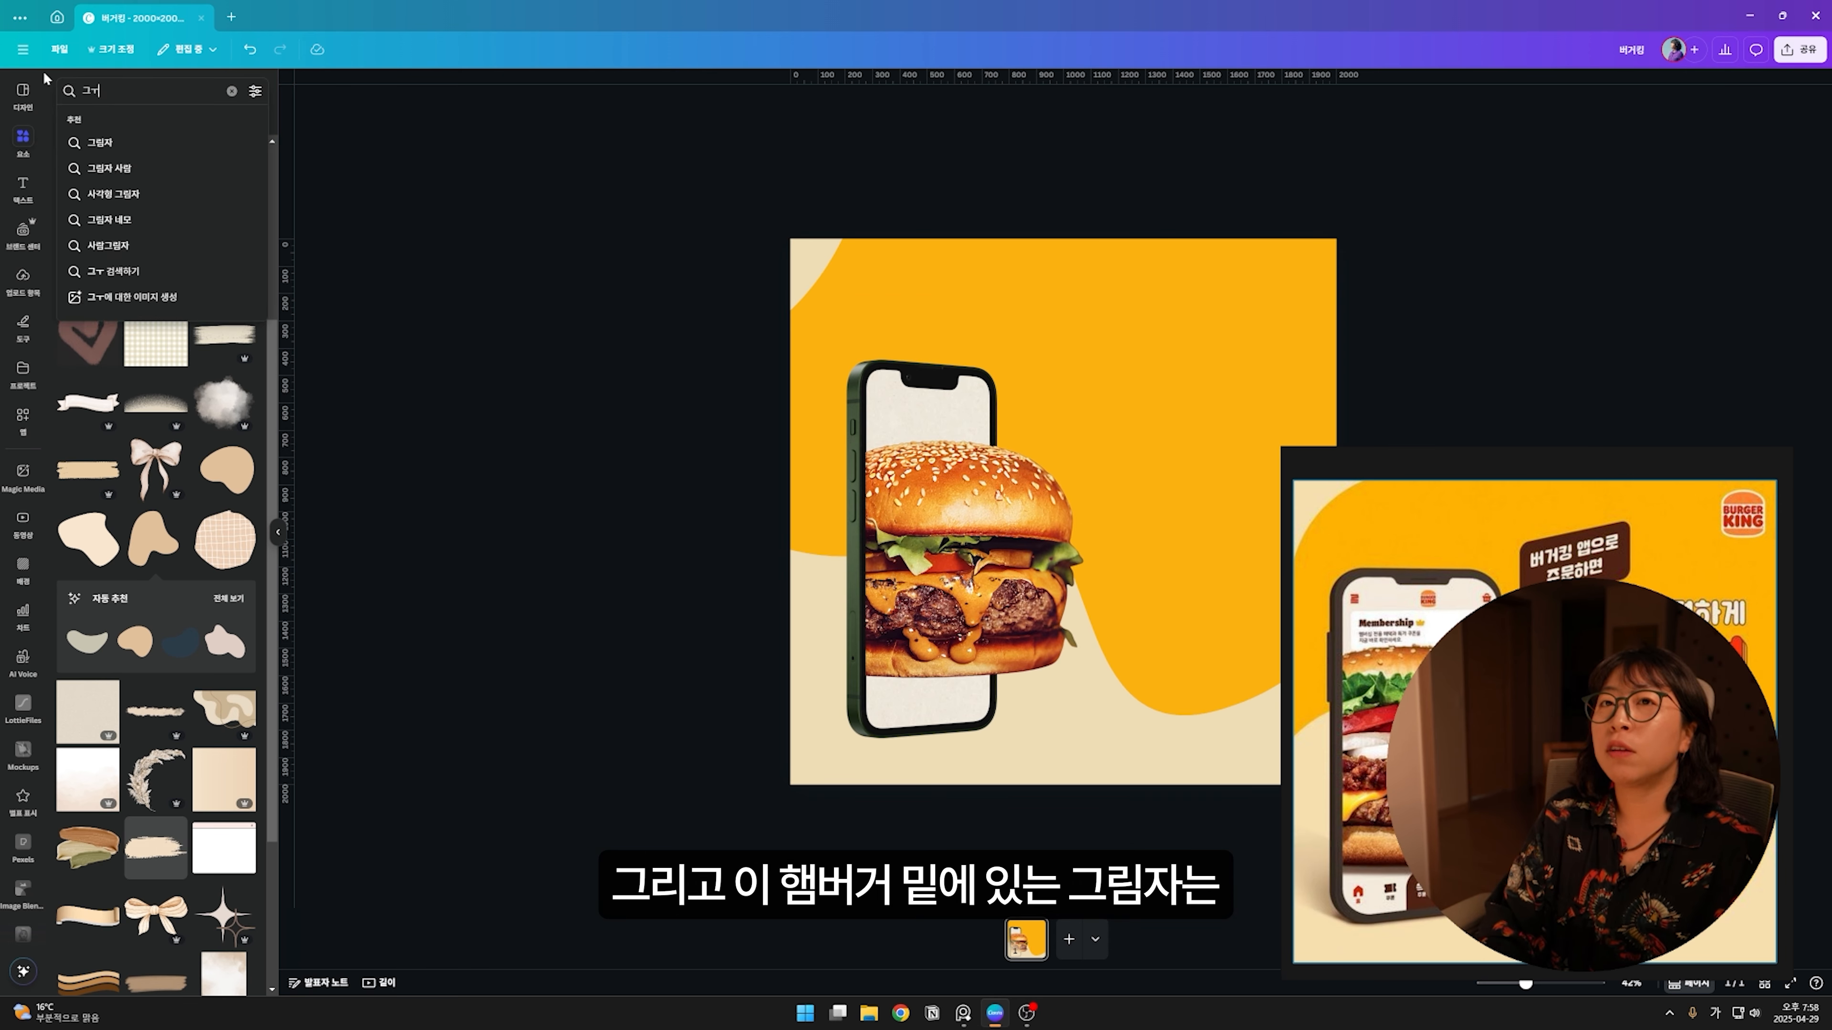
{"action": "key", "text": "Return"}
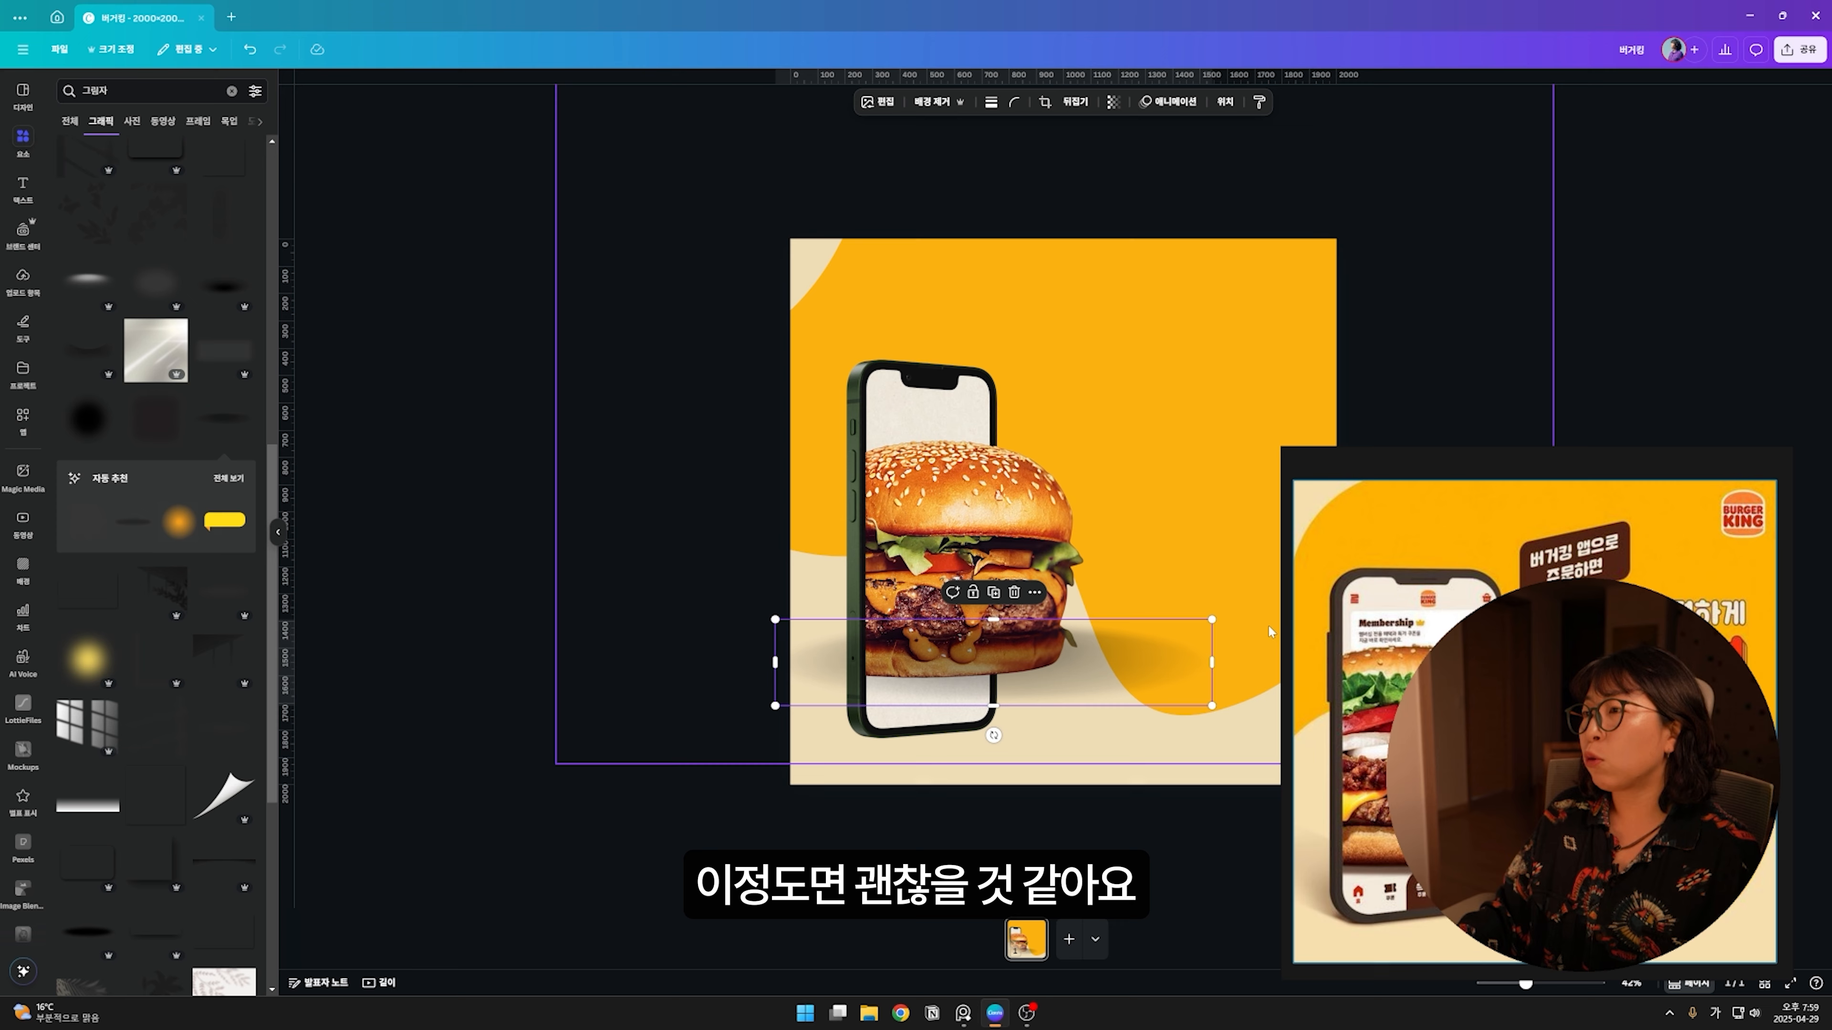
{"action": "key", "text": "Delete"}
Step: Place a soft black oval shadow under the burger, lower its opacity and narrow it to the burger's width
{"action": "left_click", "coordinate": [87, 932]}
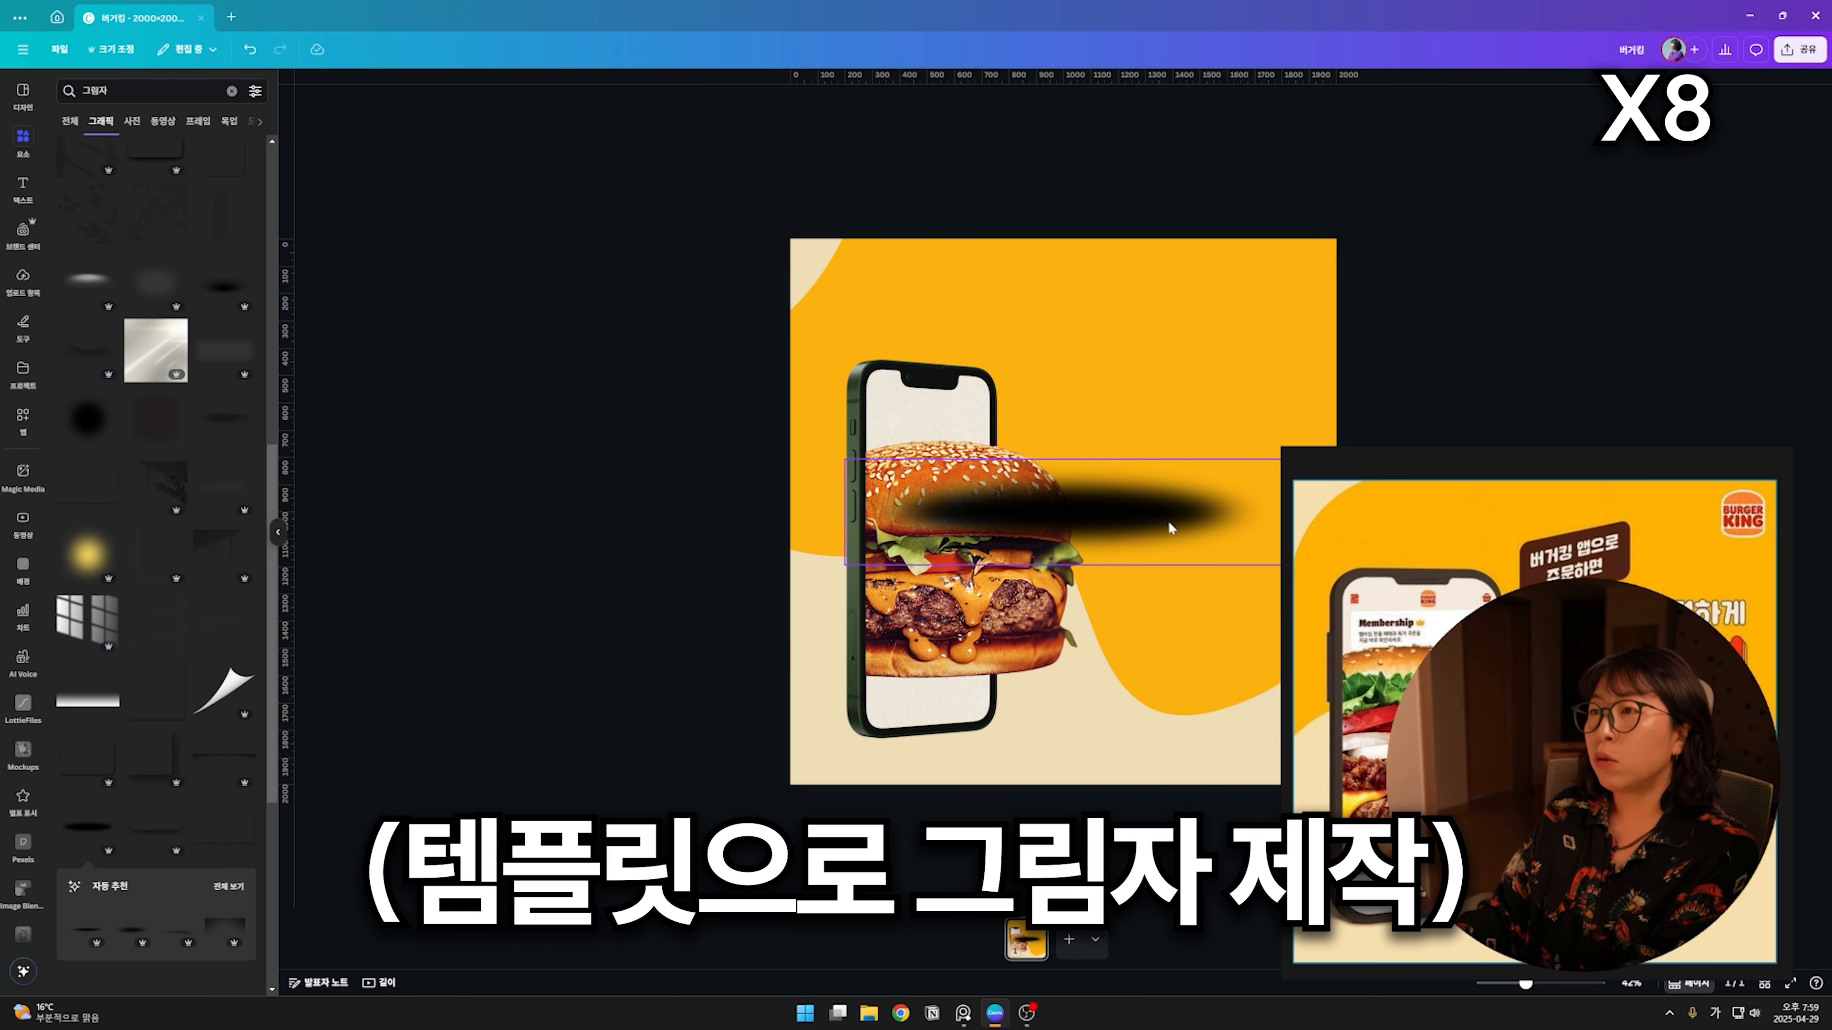
{"action": "left_click_drag", "start_coordinate": [1169, 528], "coordinate": [1025, 700]}
{"action": "left_click", "coordinate": [1072, 102]}
{"action": "left_click_drag", "start_coordinate": [1154, 155], "coordinate": [1100, 155]}
{"action": "scroll", "coordinate": [1064, 549], "scroll_direction": "up", "scroll_amount": 3}
{"action": "left_click_drag", "start_coordinate": [465, 763], "coordinate": [731, 758]}
{"action": "left_click_drag", "start_coordinate": [1206, 763], "coordinate": [938, 745]}
Step: Send the oval shadow backward so that it lies behind the burger
{"action": "key", "text": "ctrl+["}
{"action": "left_click", "coordinate": [902, 722]}
{"action": "left_click", "coordinate": [894, 809]}
{"action": "left_click", "coordinate": [866, 793]}
{"action": "left_click", "coordinate": [1009, 801]}
{"action": "scroll", "coordinate": [892, 781], "scroll_direction": "down", "scroll_amount": 5}
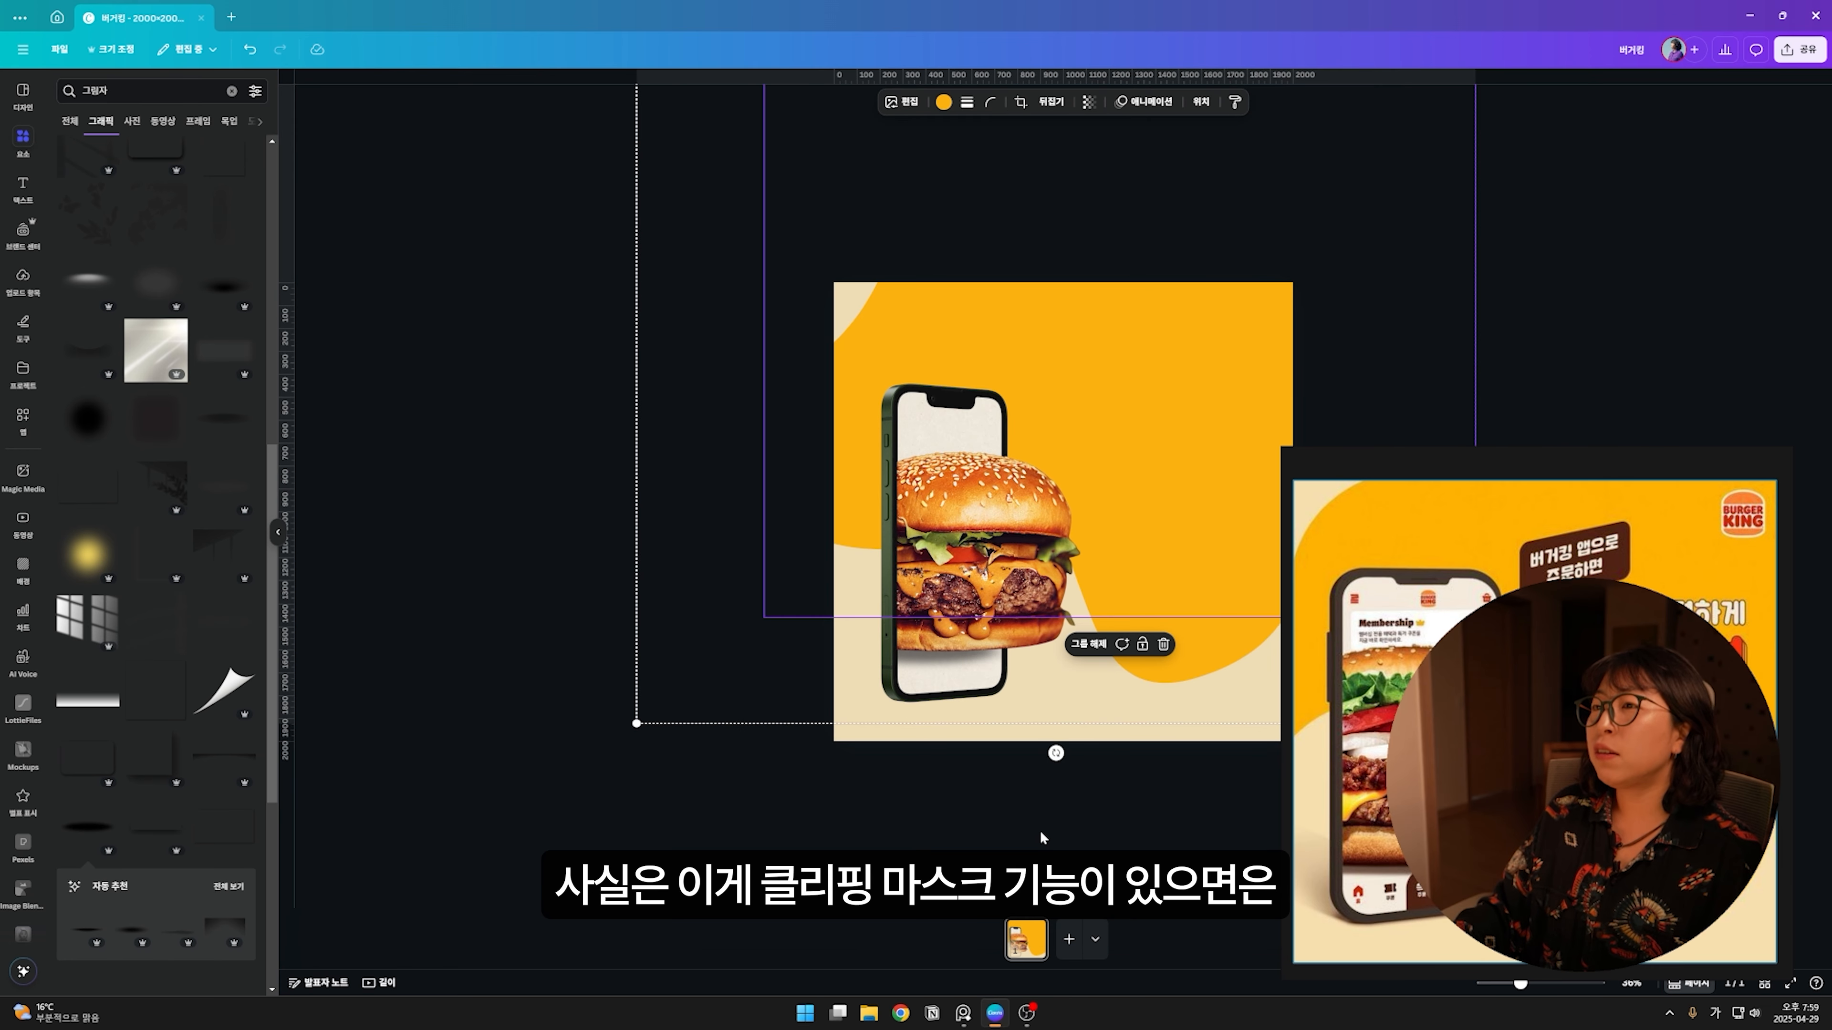
{"action": "left_click", "coordinate": [1041, 839]}
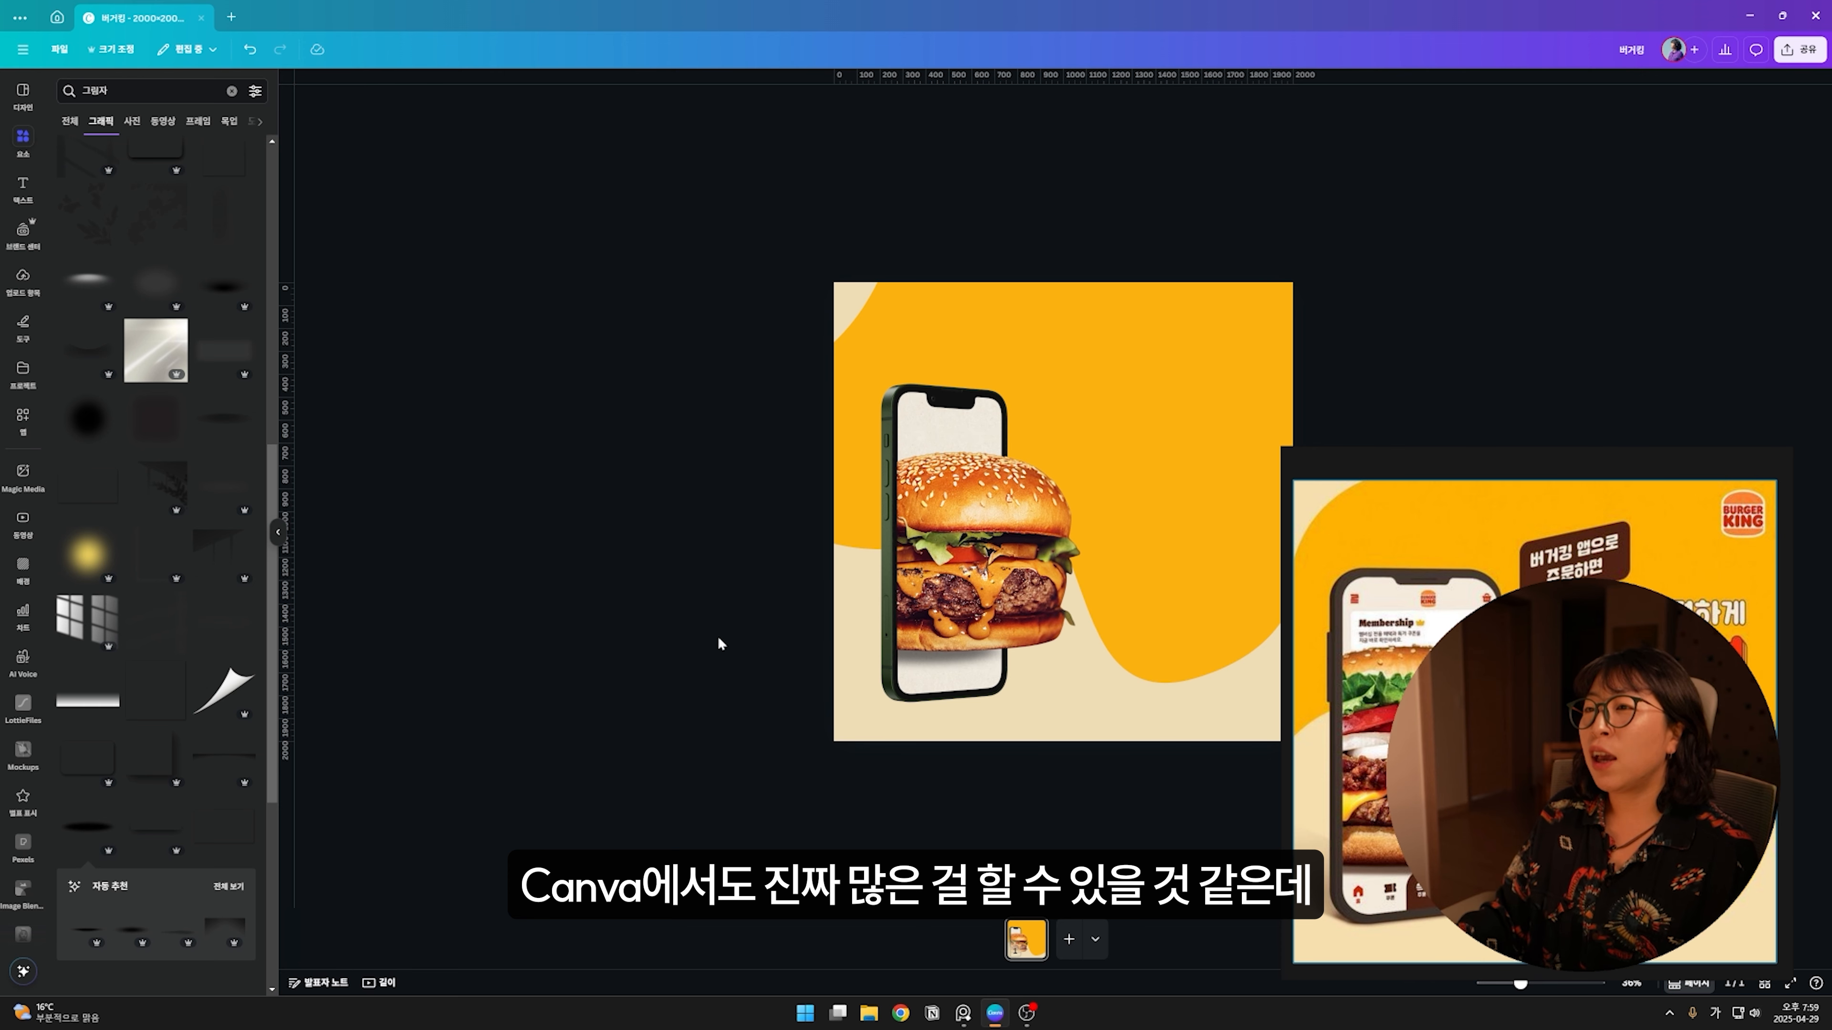
Step: Open the image editing options of the burger photo
{"action": "left_click", "coordinate": [1001, 537]}
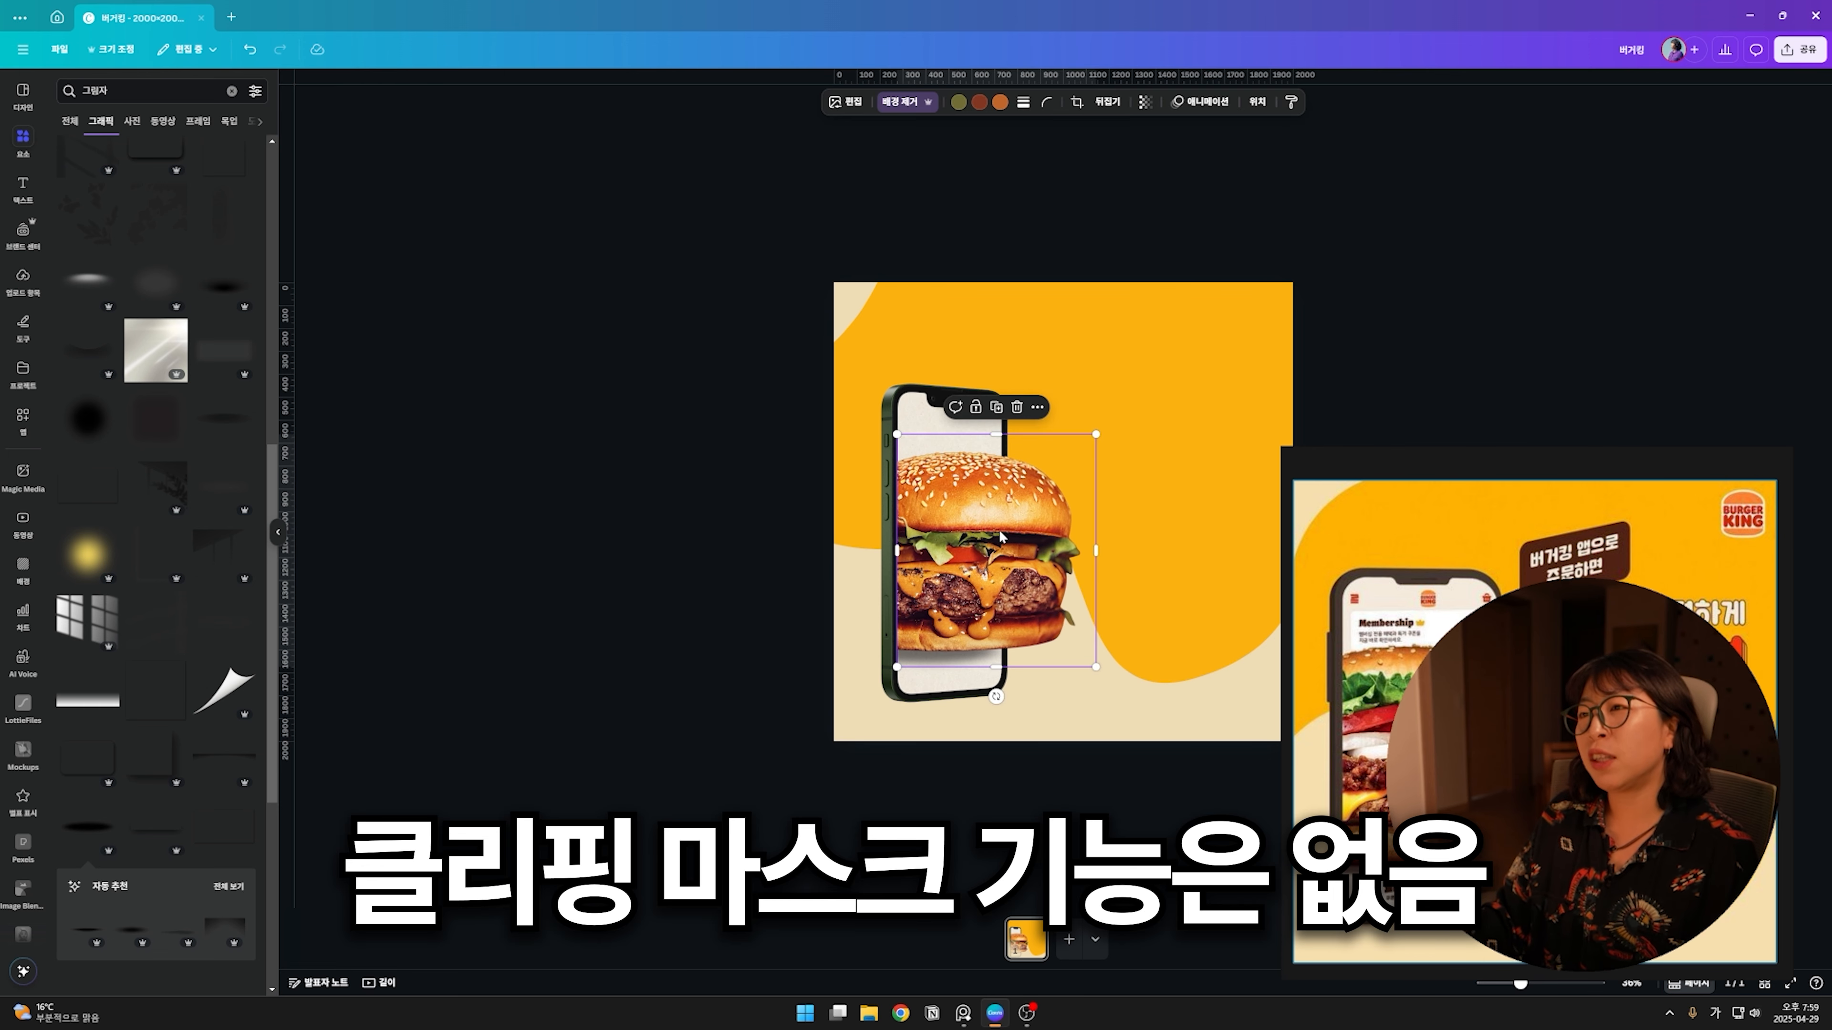
{"action": "left_click", "coordinate": [848, 103]}
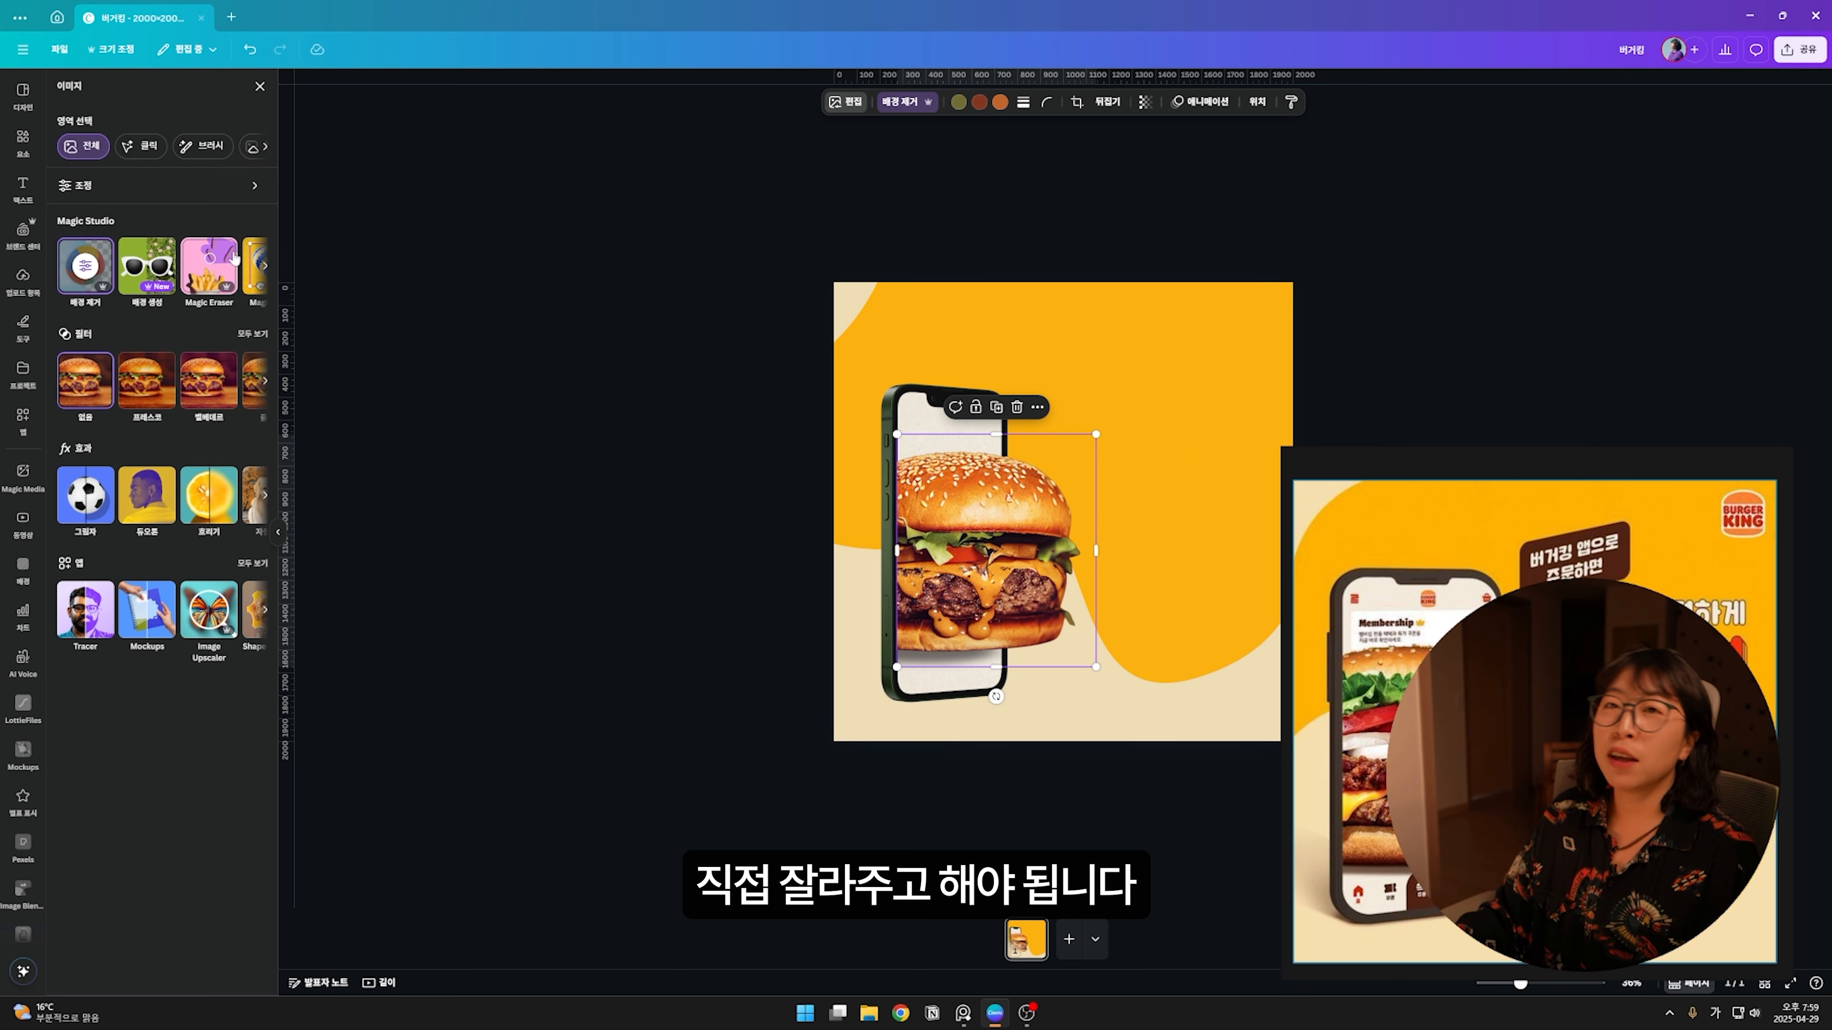
{"action": "left_click", "coordinate": [228, 189]}
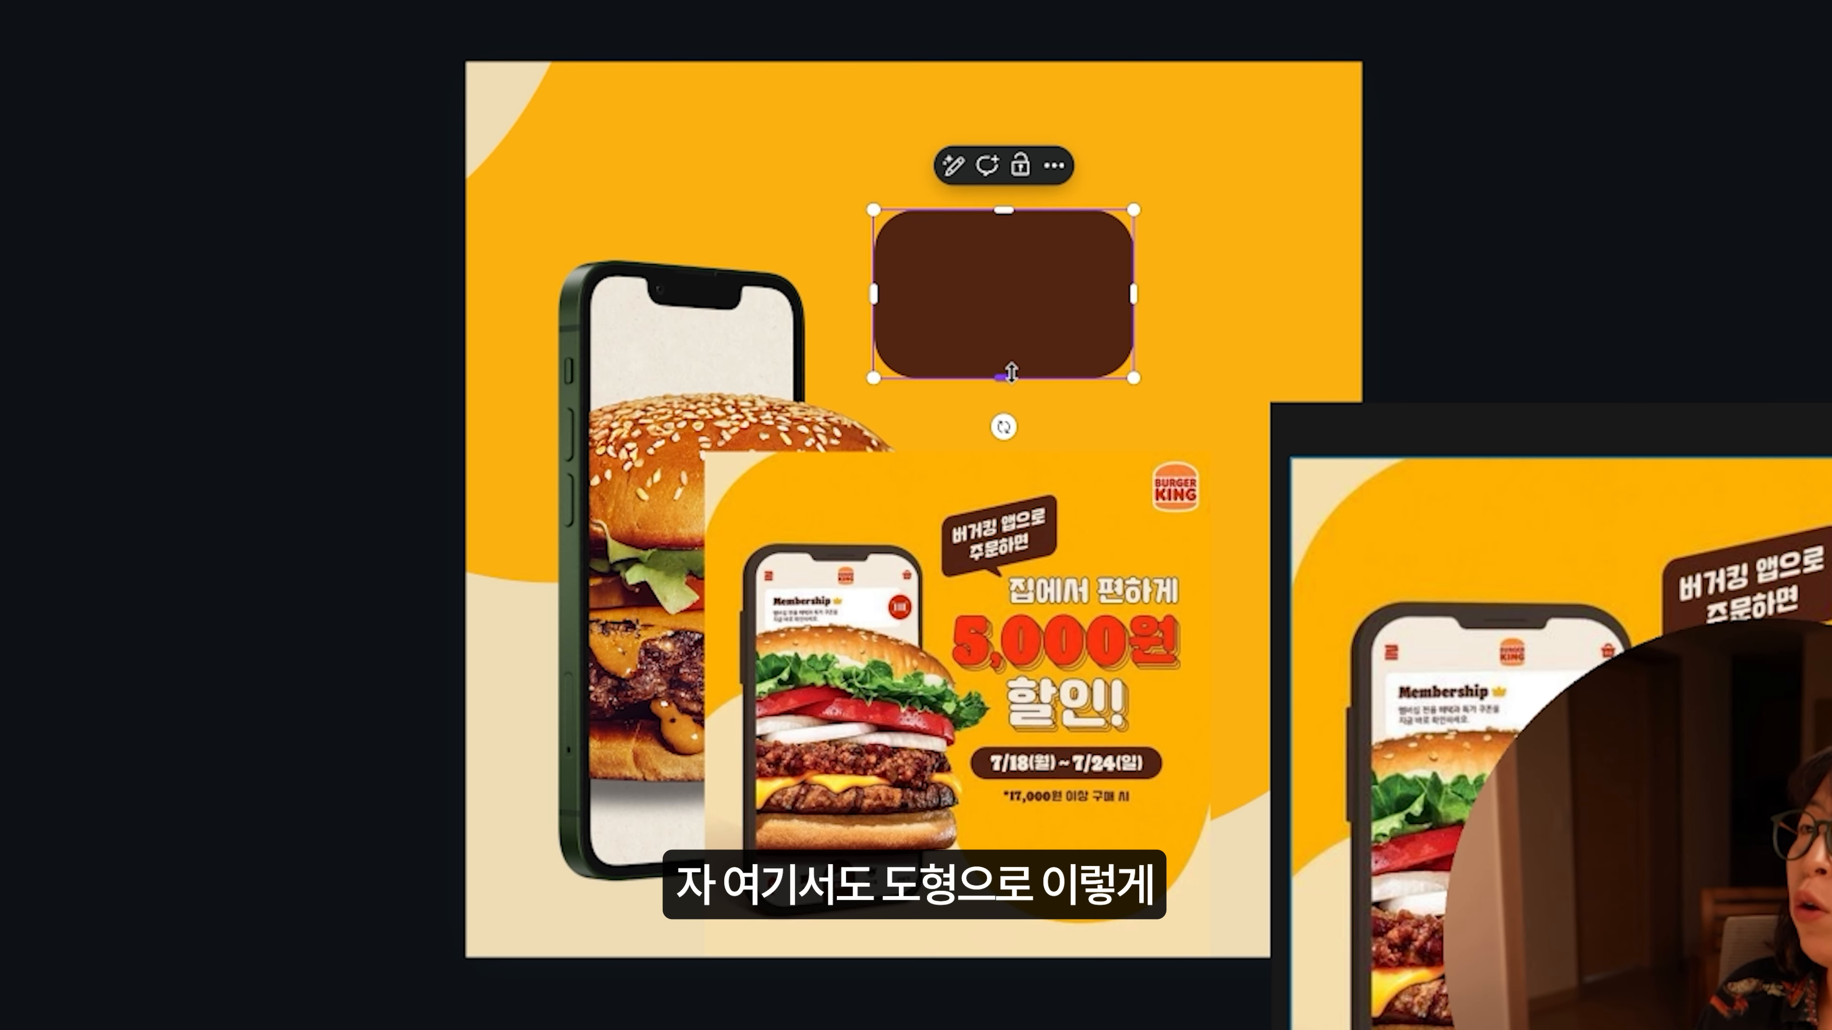
Step: Reduce the height and corner rounding of the brown rounded rectangle and reposition it above the reference banner
{"action": "left_click_drag", "start_coordinate": [1010, 371], "coordinate": [1010, 354]}
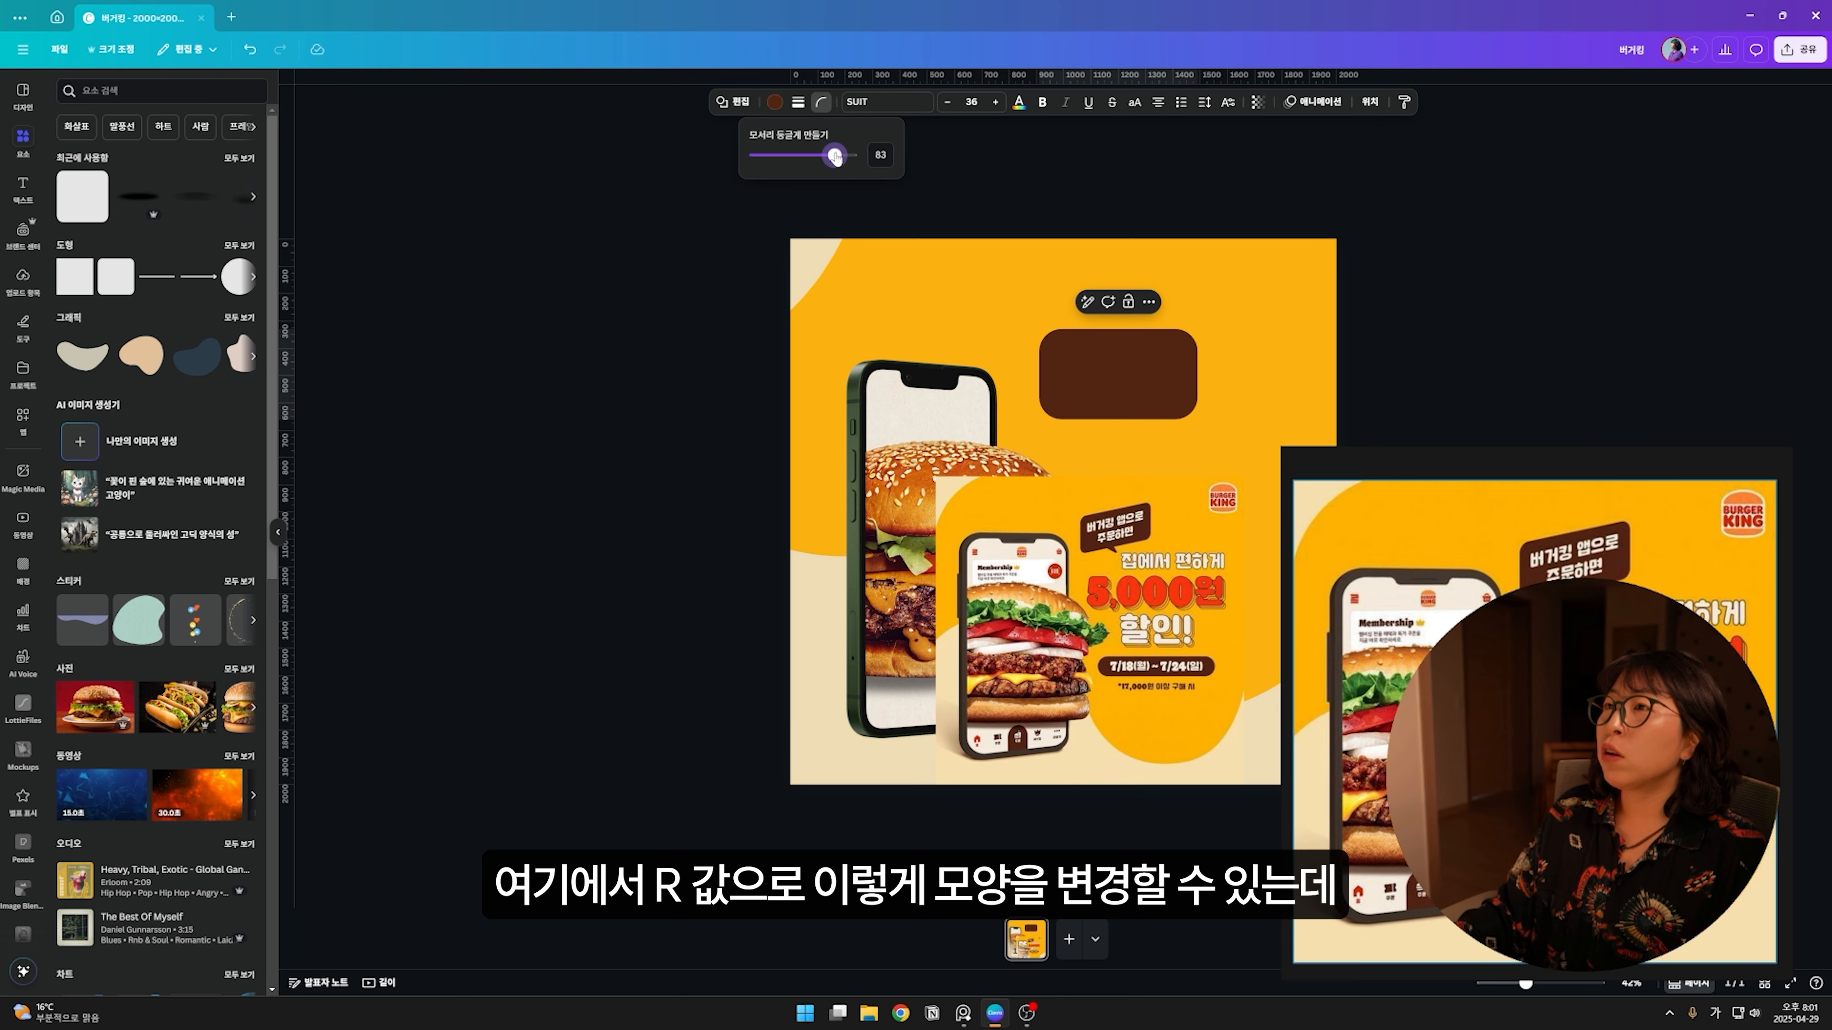
{"action": "left_click", "coordinate": [1343, 320]}
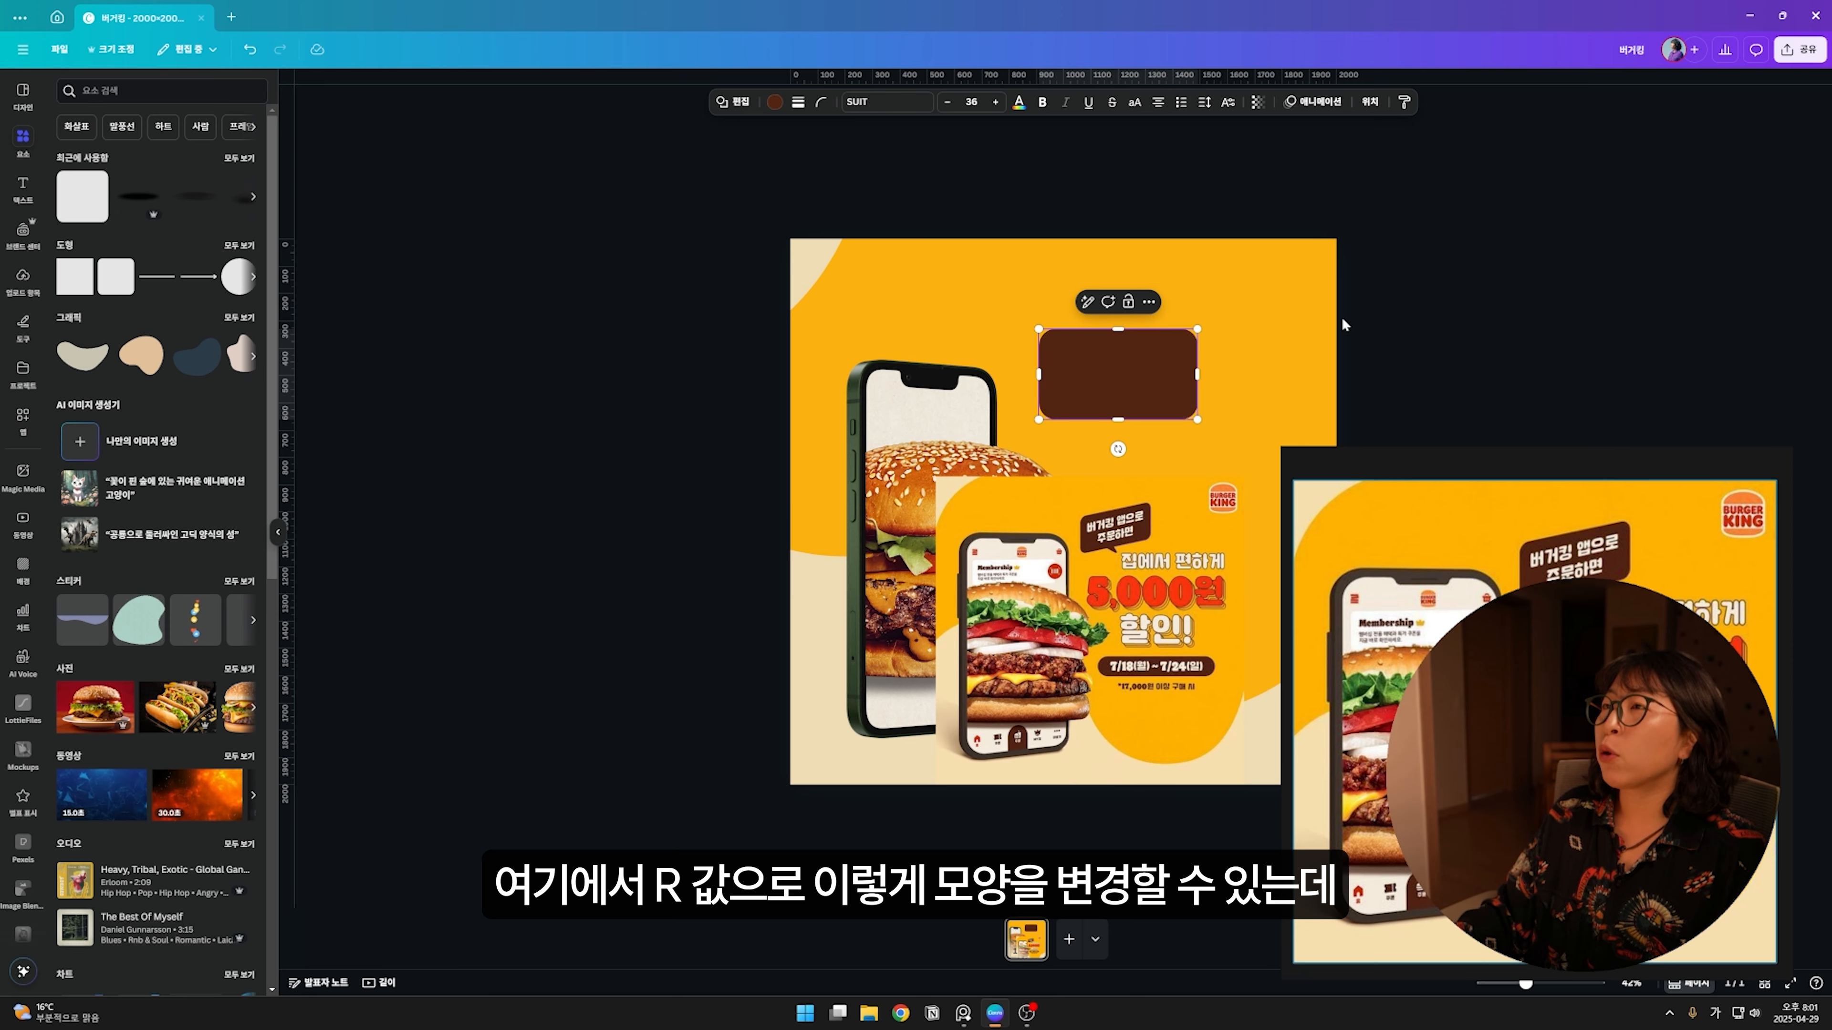
{"action": "left_click", "coordinate": [1469, 350]}
{"action": "mouse_move", "coordinate": [1154, 374]}
{"action": "left_mouse_down"}
{"action": "mouse_move", "coordinate": [1194, 344]}
{"action": "mouse_move", "coordinate": [1188, 365]}
{"action": "left_mouse_up"}
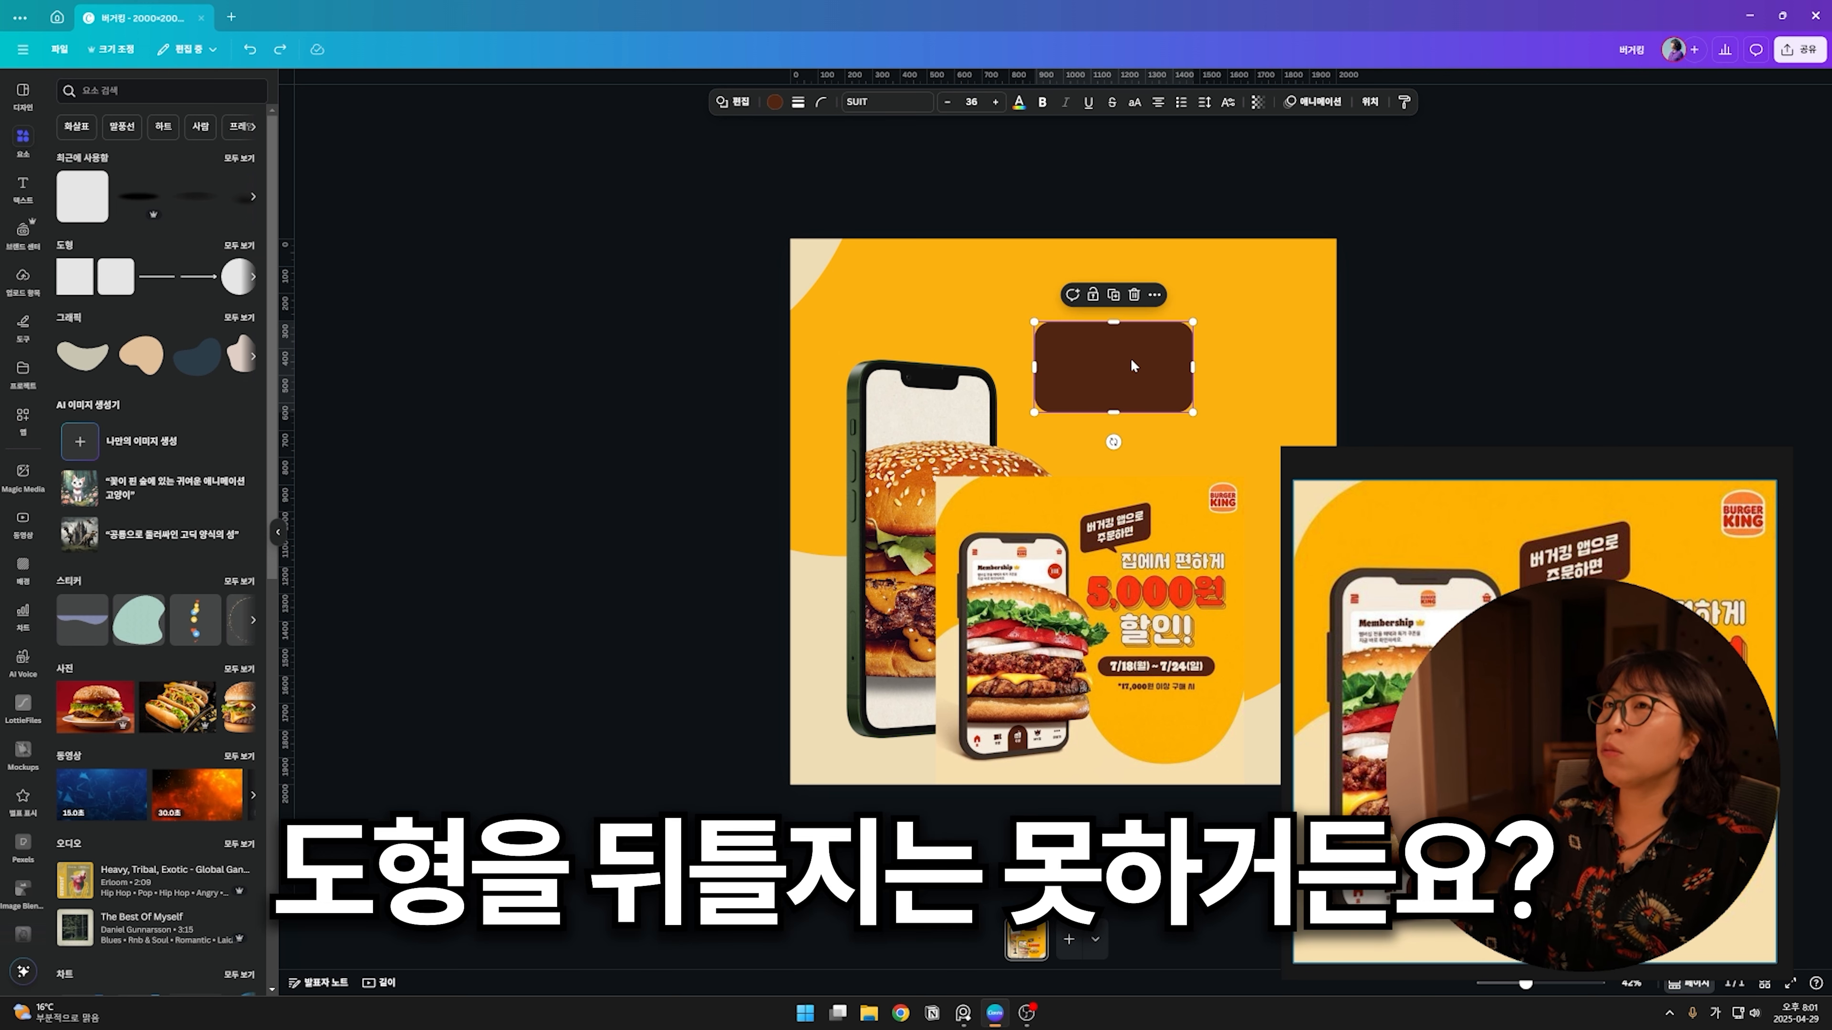
Step: Turn the brown rectangle into a dark brown parallelogram with corner rounding 49, narrow it and tilt it counterclockwise
{"action": "left_click", "coordinate": [733, 102]}
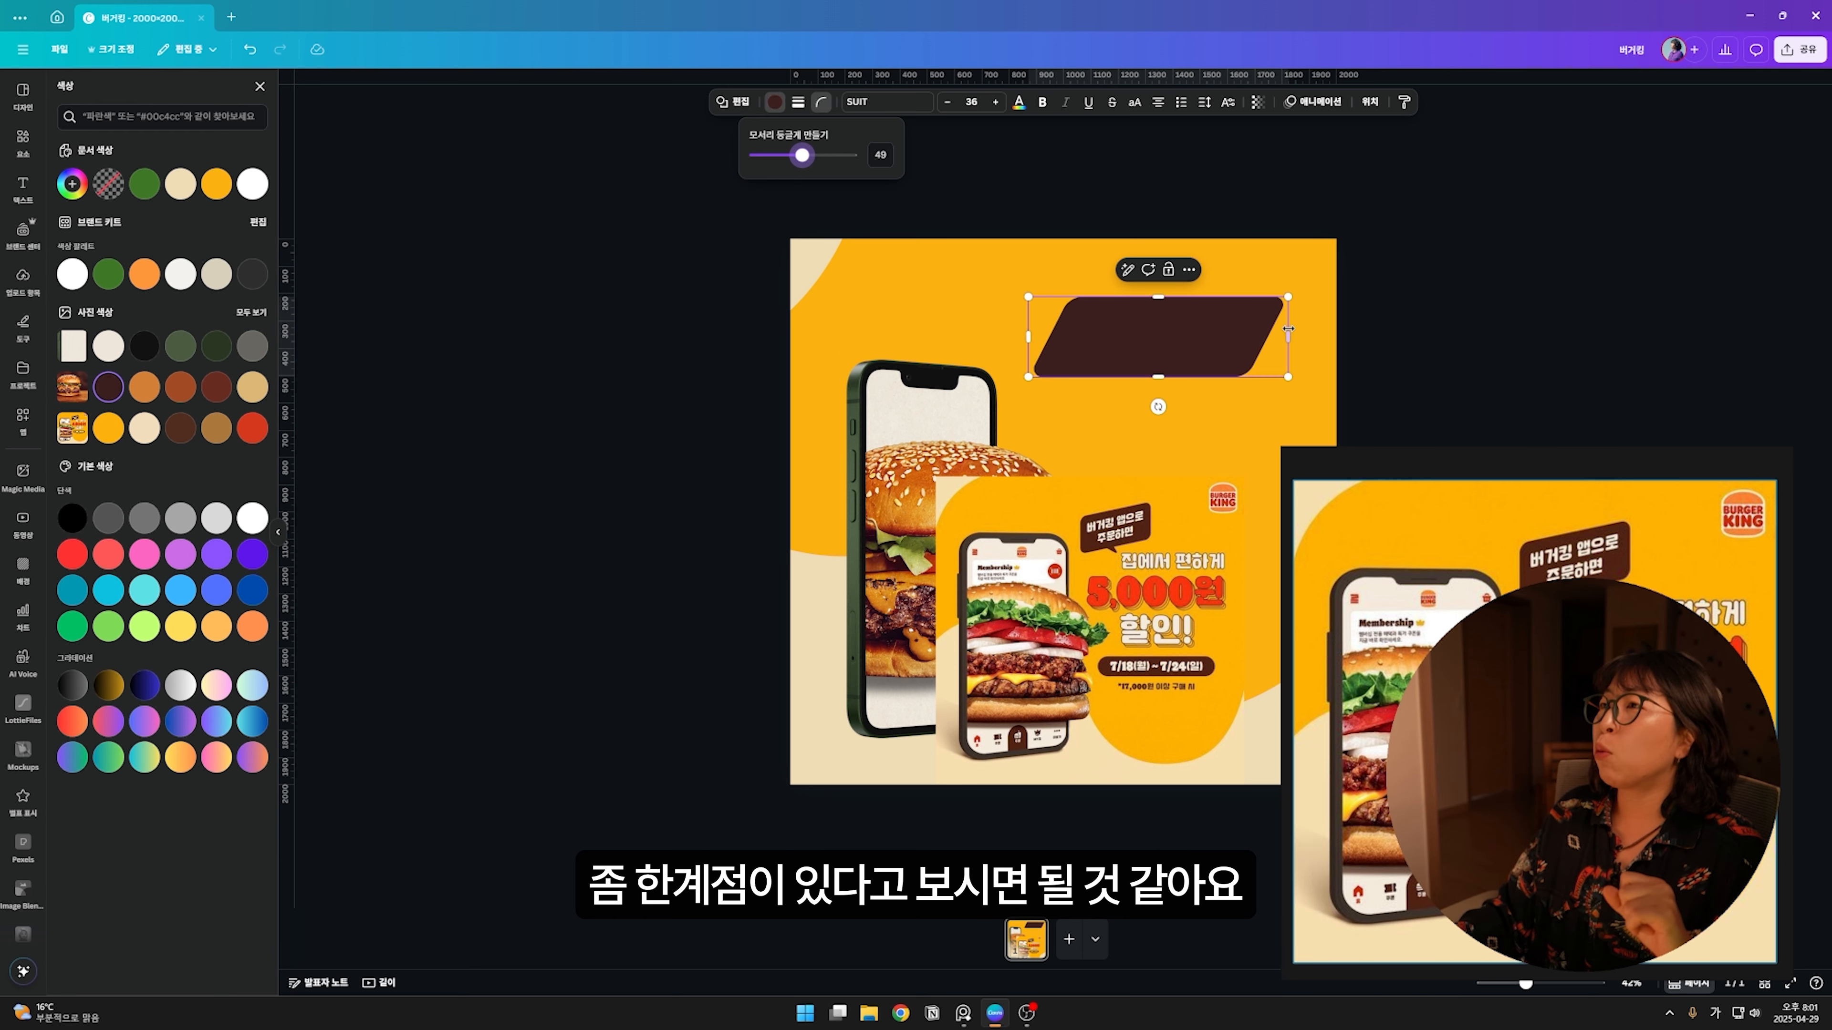
{"action": "left_click_drag", "start_coordinate": [1288, 329], "coordinate": [1226, 332]}
{"action": "left_click_drag", "start_coordinate": [1158, 407], "coordinate": [1132, 415]}
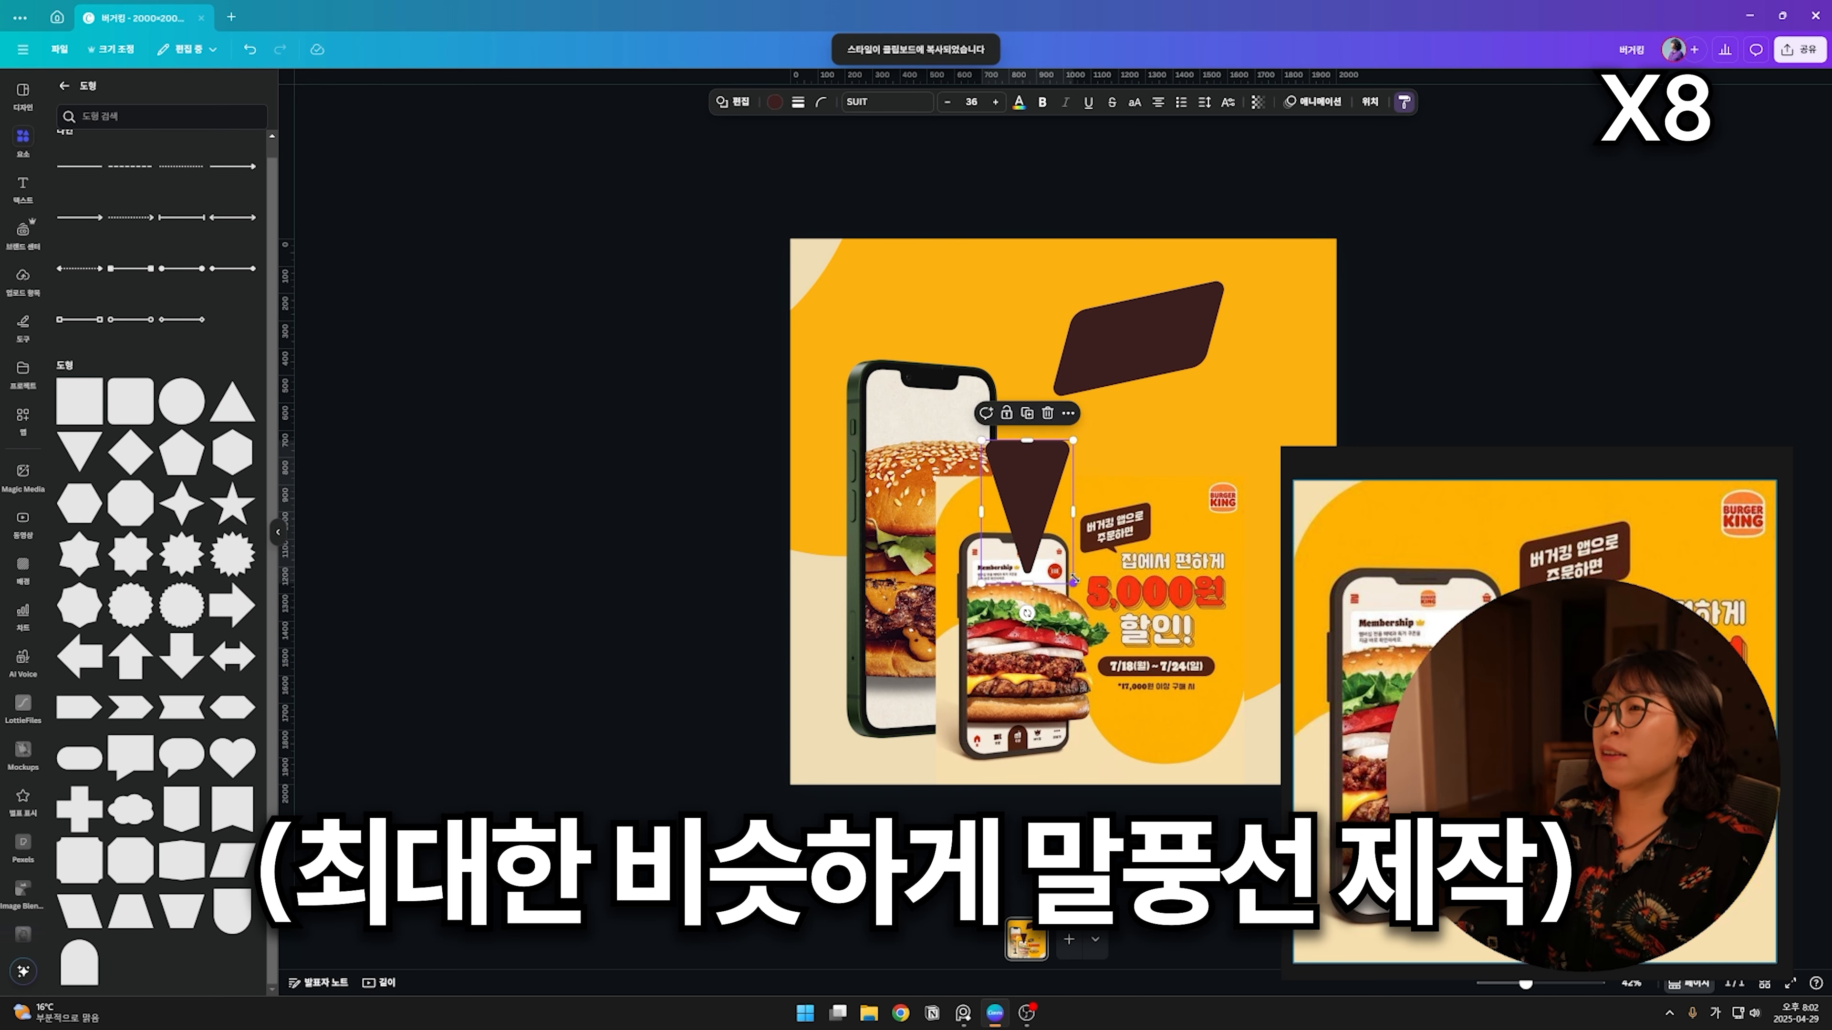
Step: Shrink the dark brown inverted triangle and attach it to the parallelogram's lower edge as a speech bubble tail
{"action": "left_click_drag", "start_coordinate": [1073, 581], "coordinate": [1024, 505]}
{"action": "left_click_drag", "start_coordinate": [1010, 469], "coordinate": [1117, 436]}
{"action": "left_click", "coordinate": [820, 102]}
{"action": "left_click", "coordinate": [1165, 348]}
{"action": "scroll", "coordinate": [1165, 348], "scroll_direction": "up", "scroll_amount": 3}
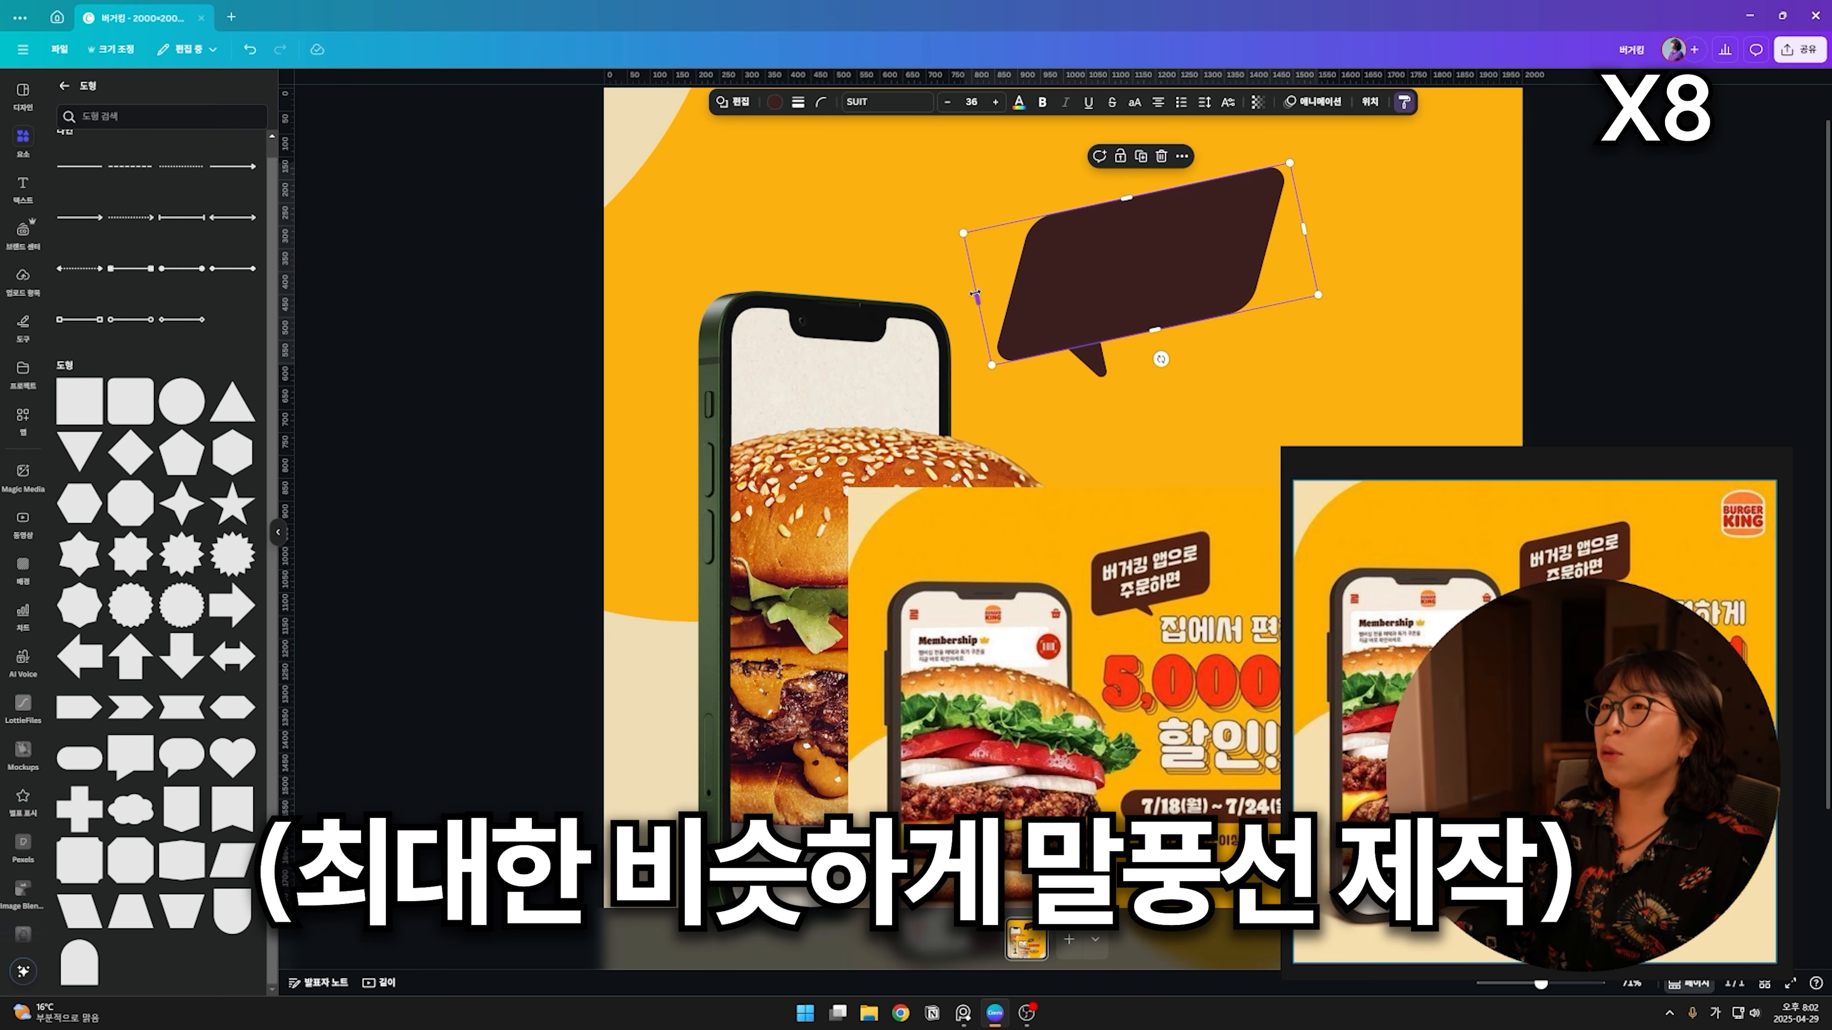
{"action": "scroll", "coordinate": [975, 294], "scroll_direction": "down", "scroll_amount": 1}
{"action": "mouse_move", "coordinate": [1265, 244]}
{"action": "left_mouse_down"}
{"action": "mouse_move", "coordinate": [1124, 270]}
{"action": "mouse_move", "coordinate": [1248, 242]}
{"action": "left_mouse_up"}
{"action": "key", "text": "Escape"}
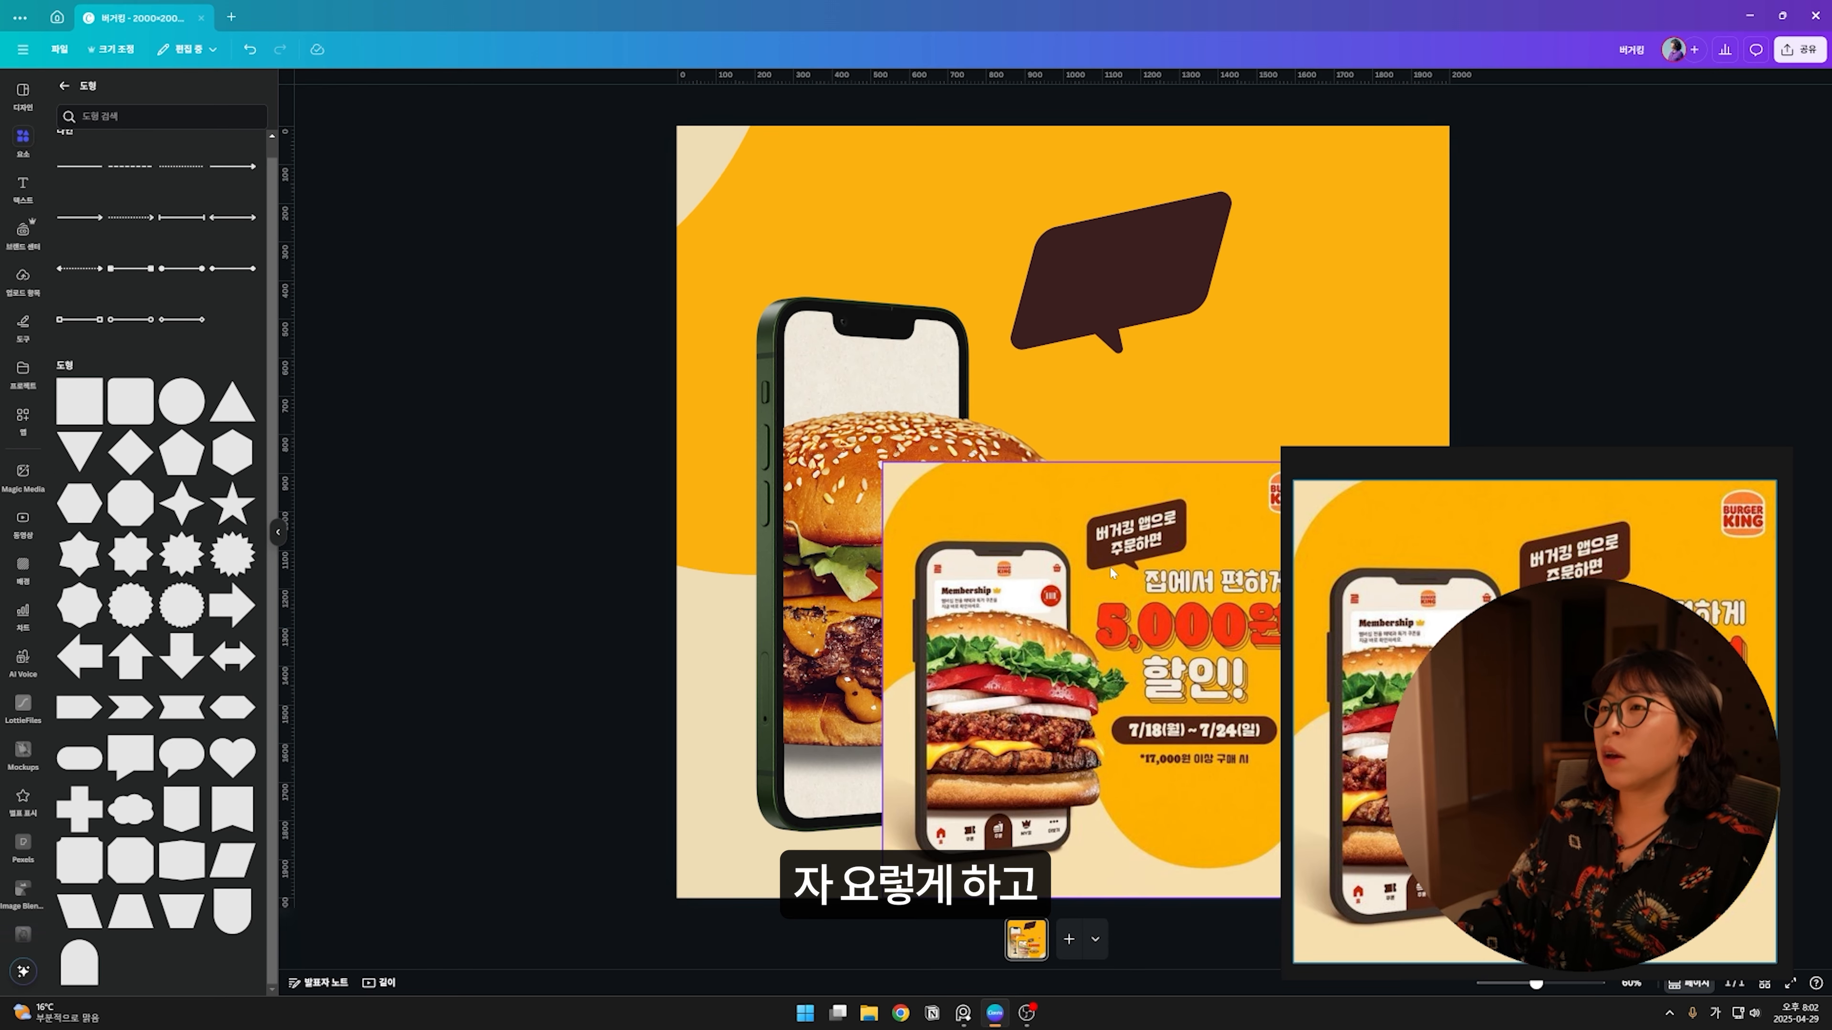
Step: Move the reference banner toward the page's lower left and open its 텍스트 추출 tool with the 클릭 selection mode
{"action": "left_click_drag", "start_coordinate": [1142, 549], "coordinate": [973, 482]}
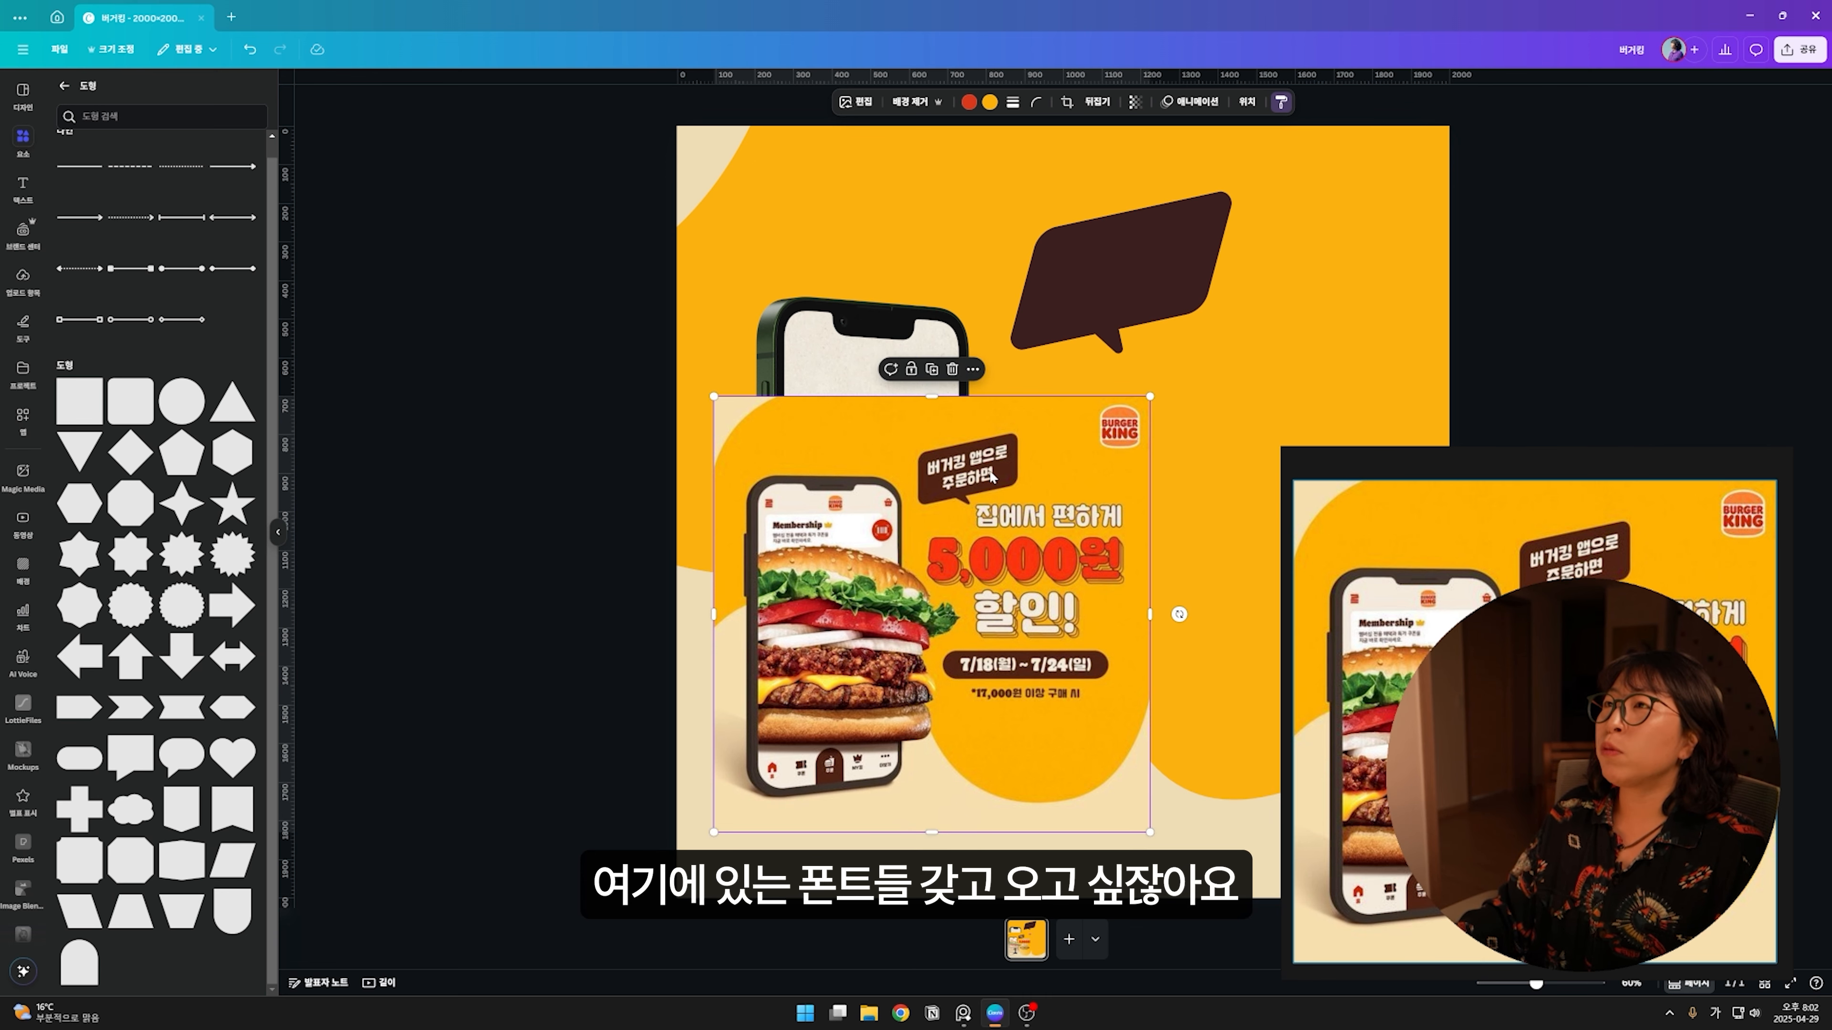
{"action": "left_click", "coordinate": [855, 102]}
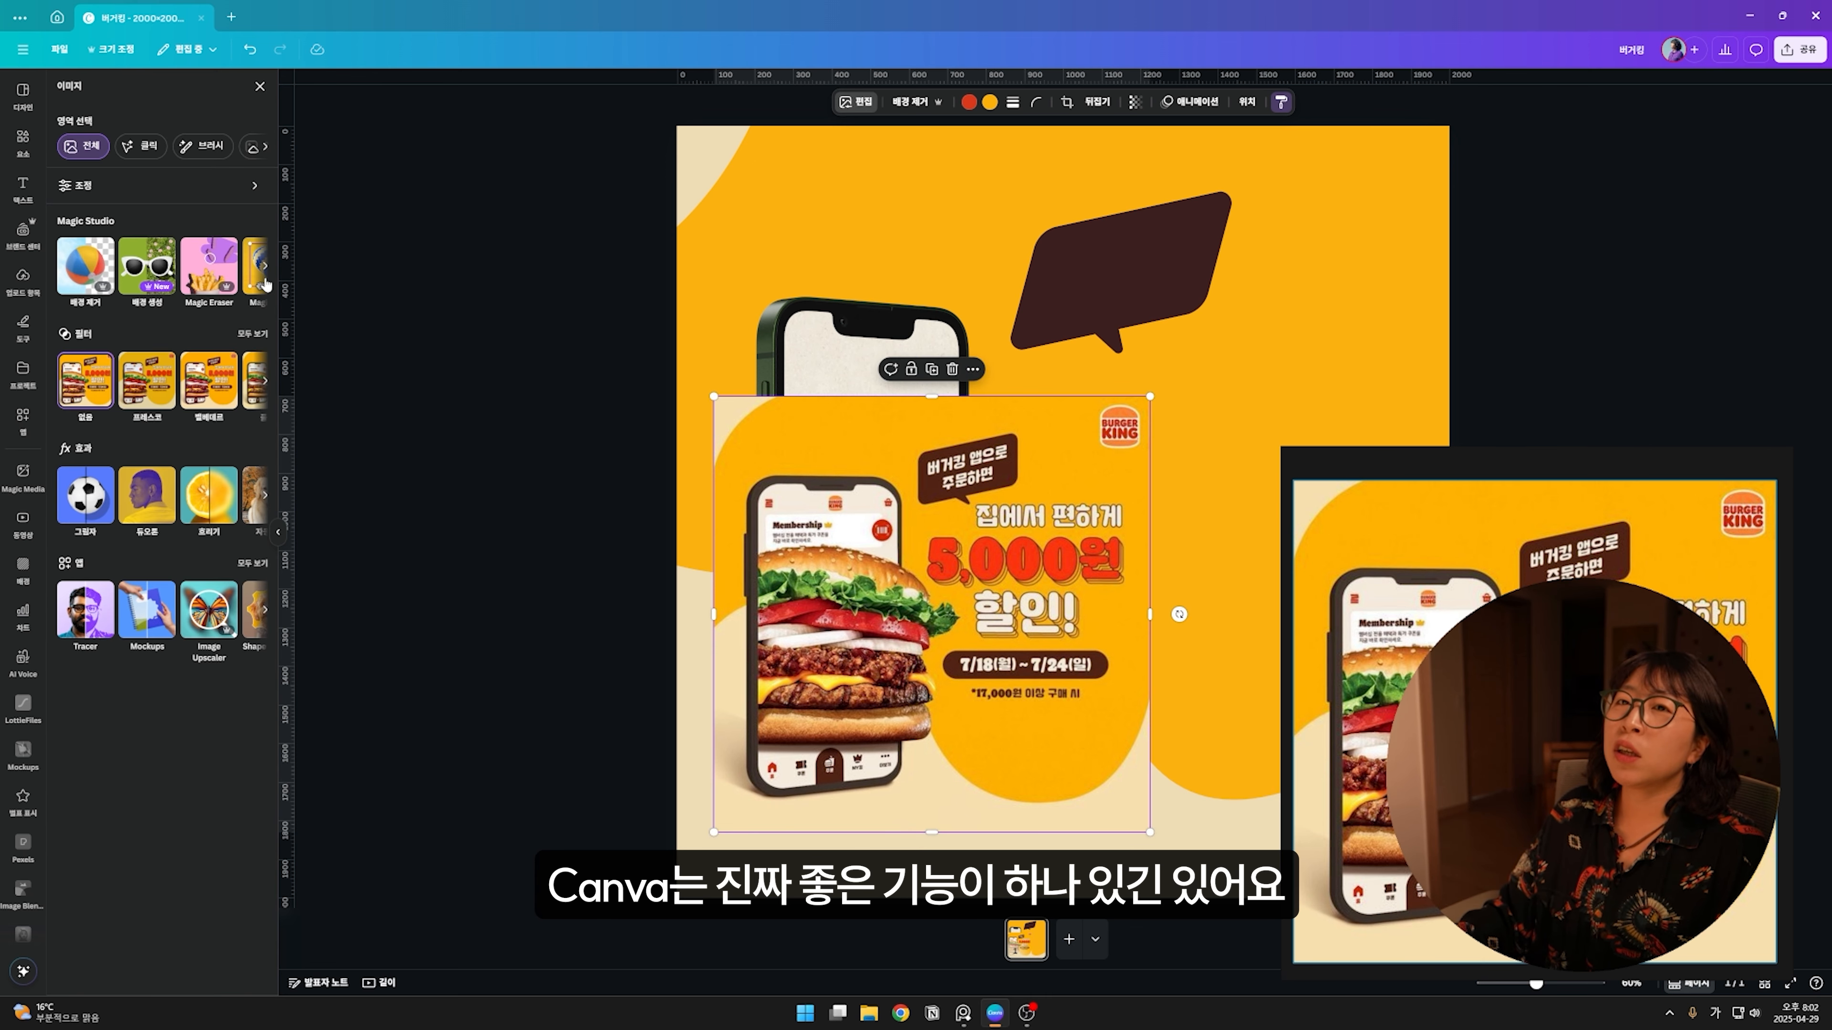
{"action": "left_click", "coordinate": [265, 272]}
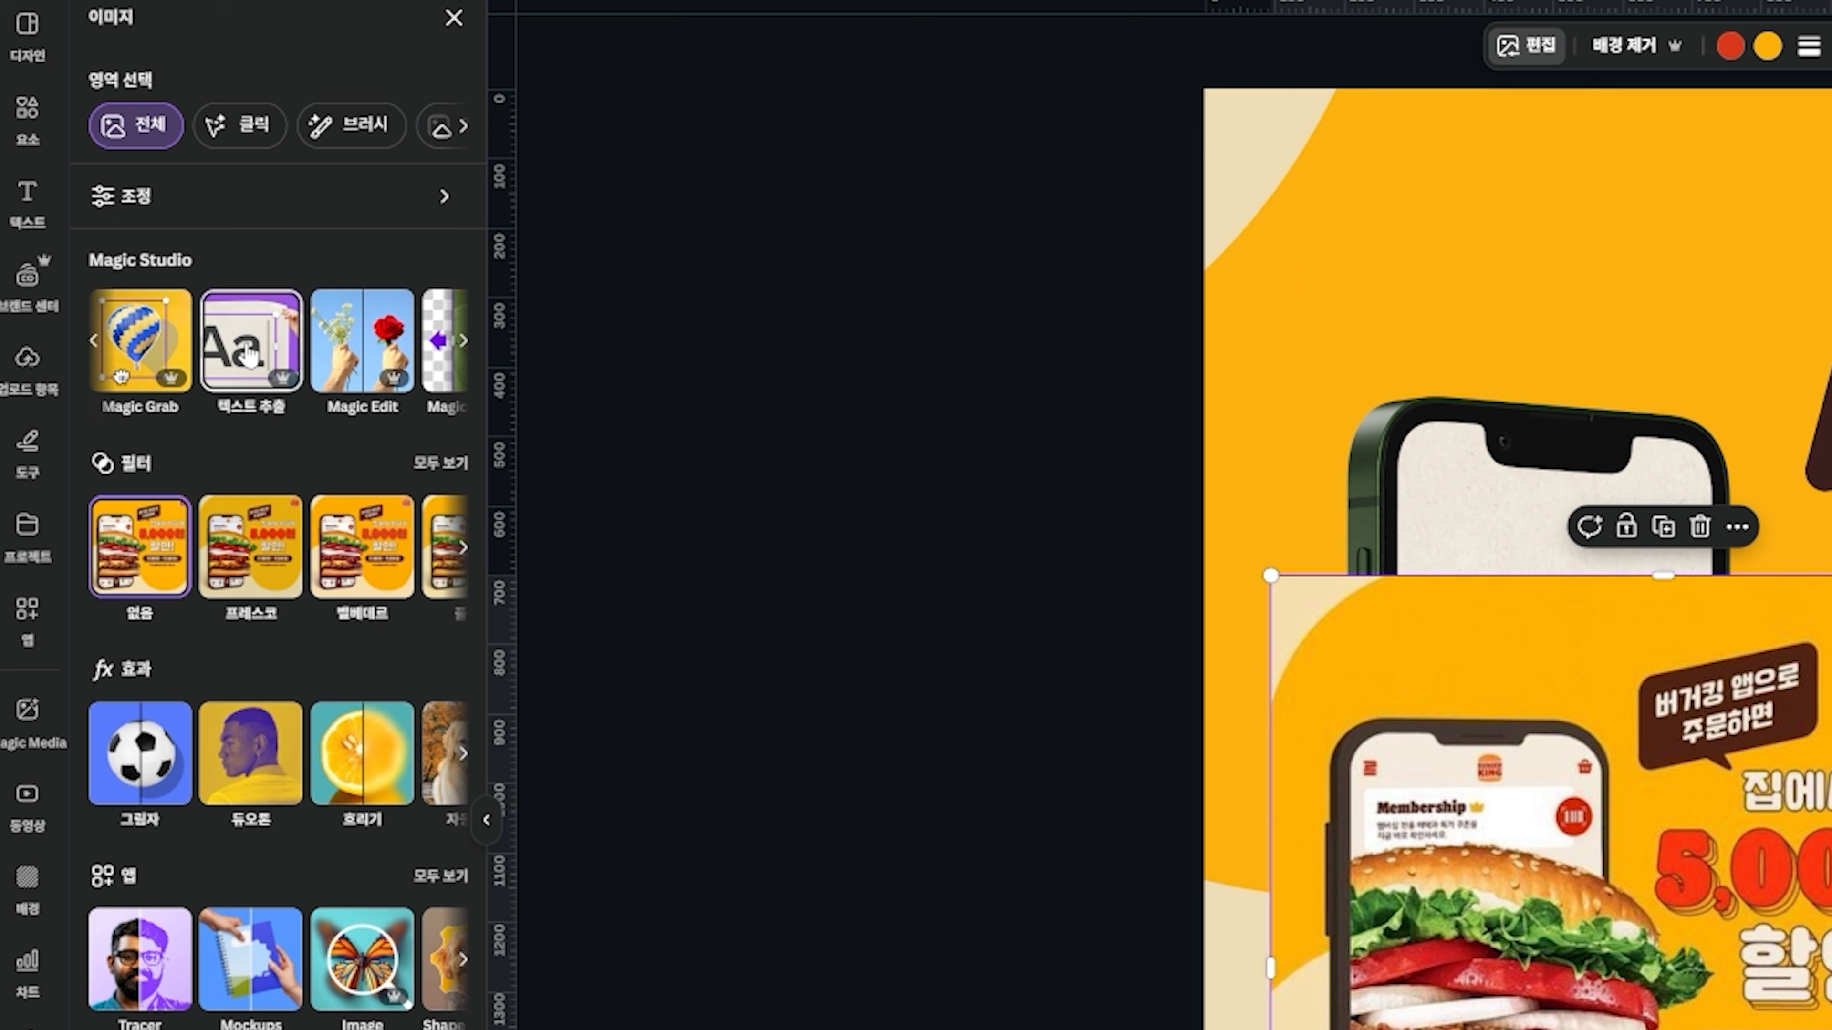
{"action": "left_click", "coordinate": [249, 355]}
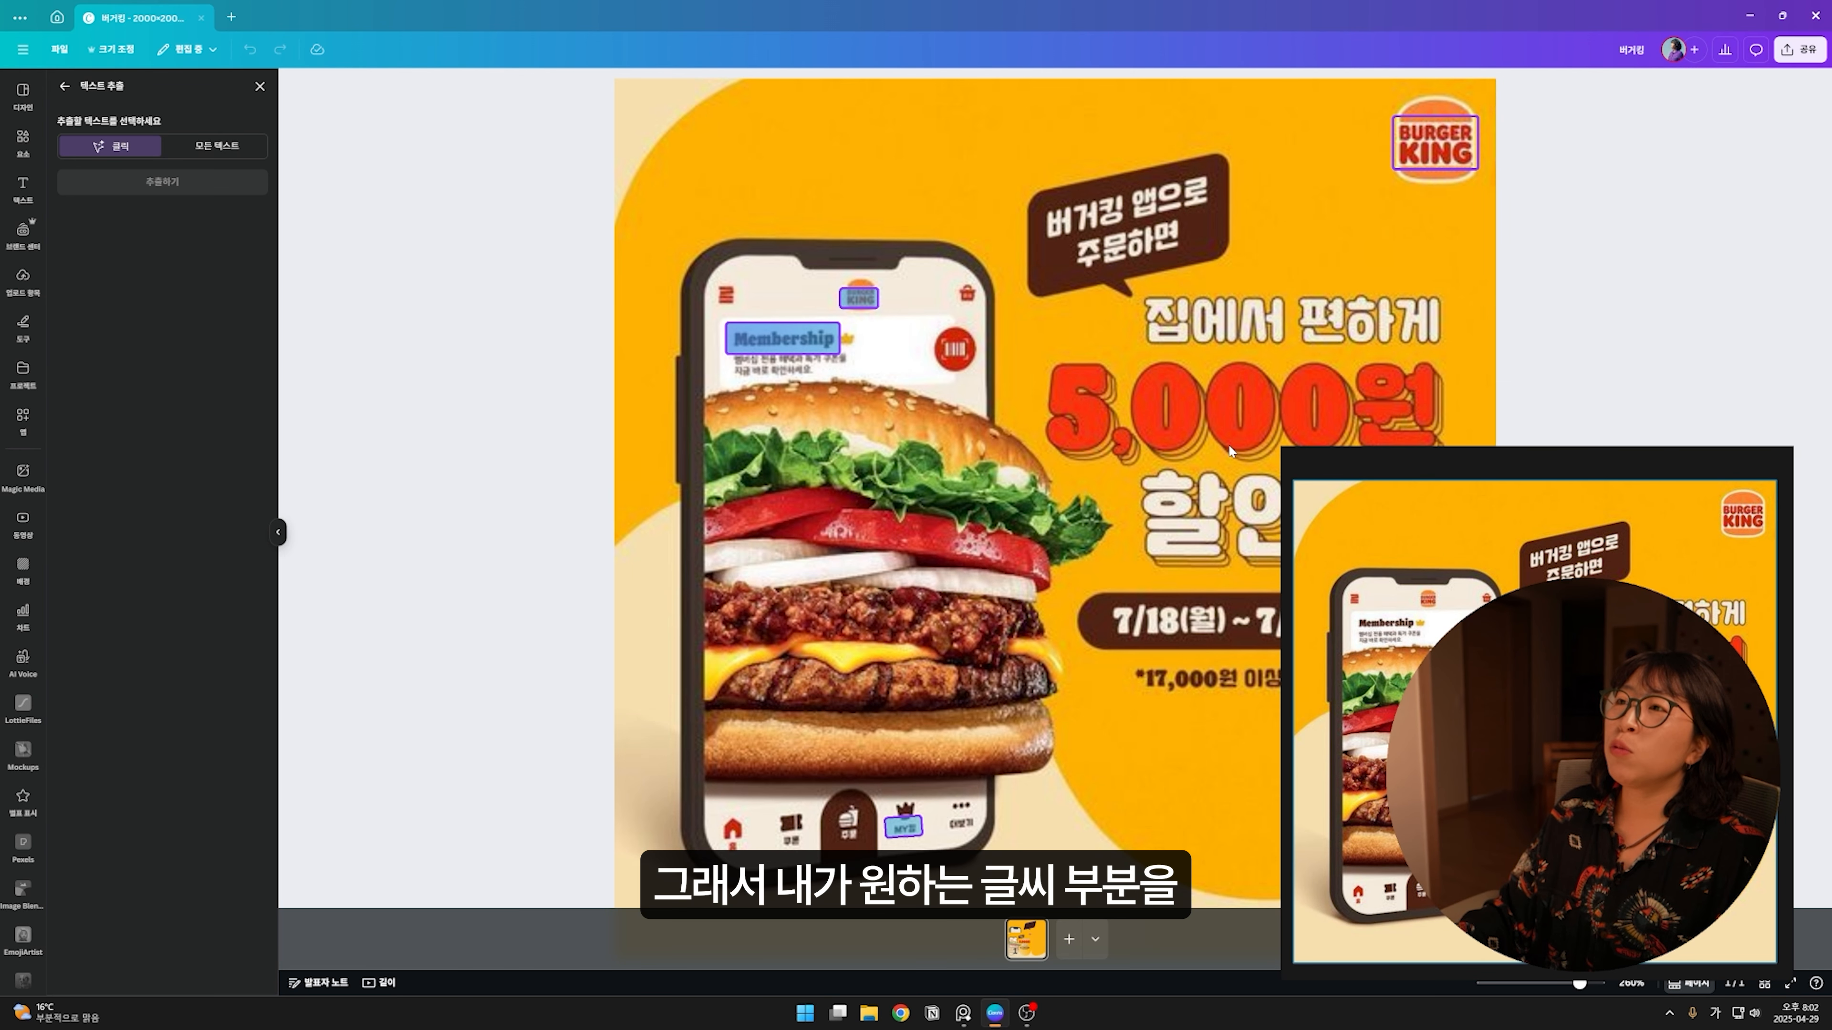
{"action": "left_click", "coordinate": [183, 150]}
{"action": "left_click", "coordinate": [105, 144]}
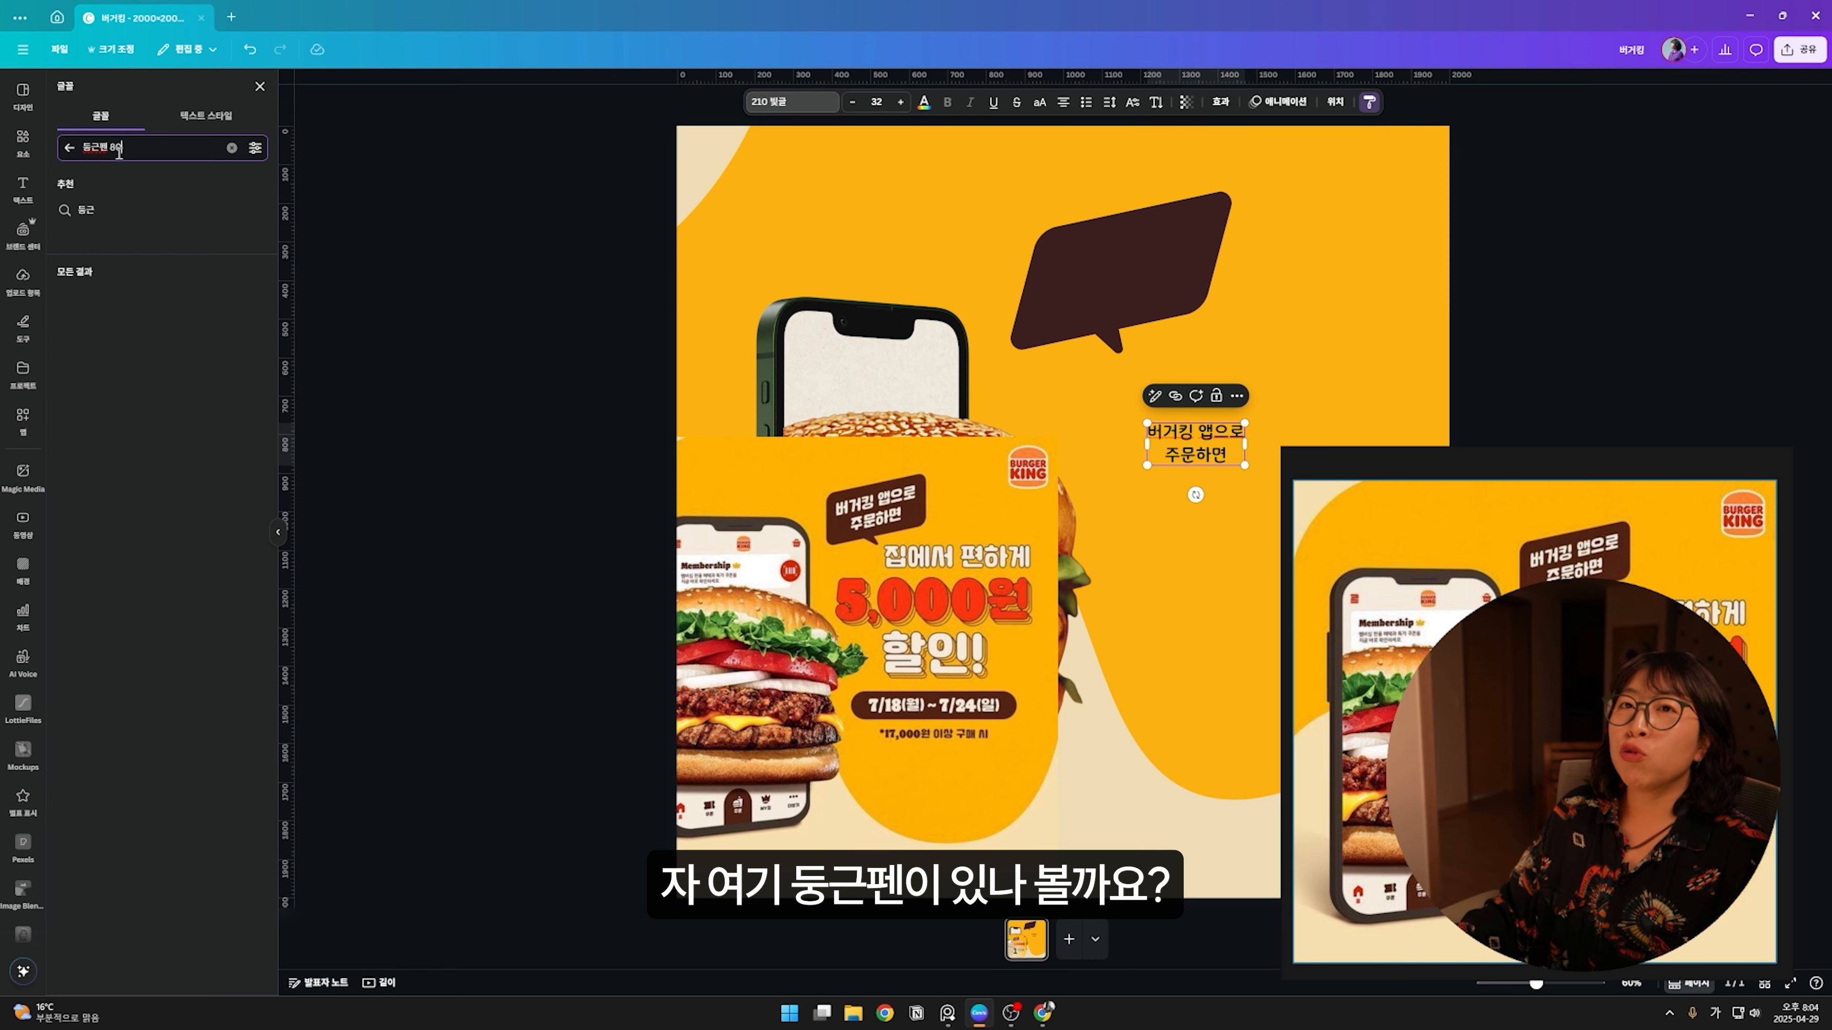
Step: Set the font of the "버거킹 앱으로 주문하면" text to 둥근펜 Bold
{"action": "left_click", "coordinate": [65, 271]}
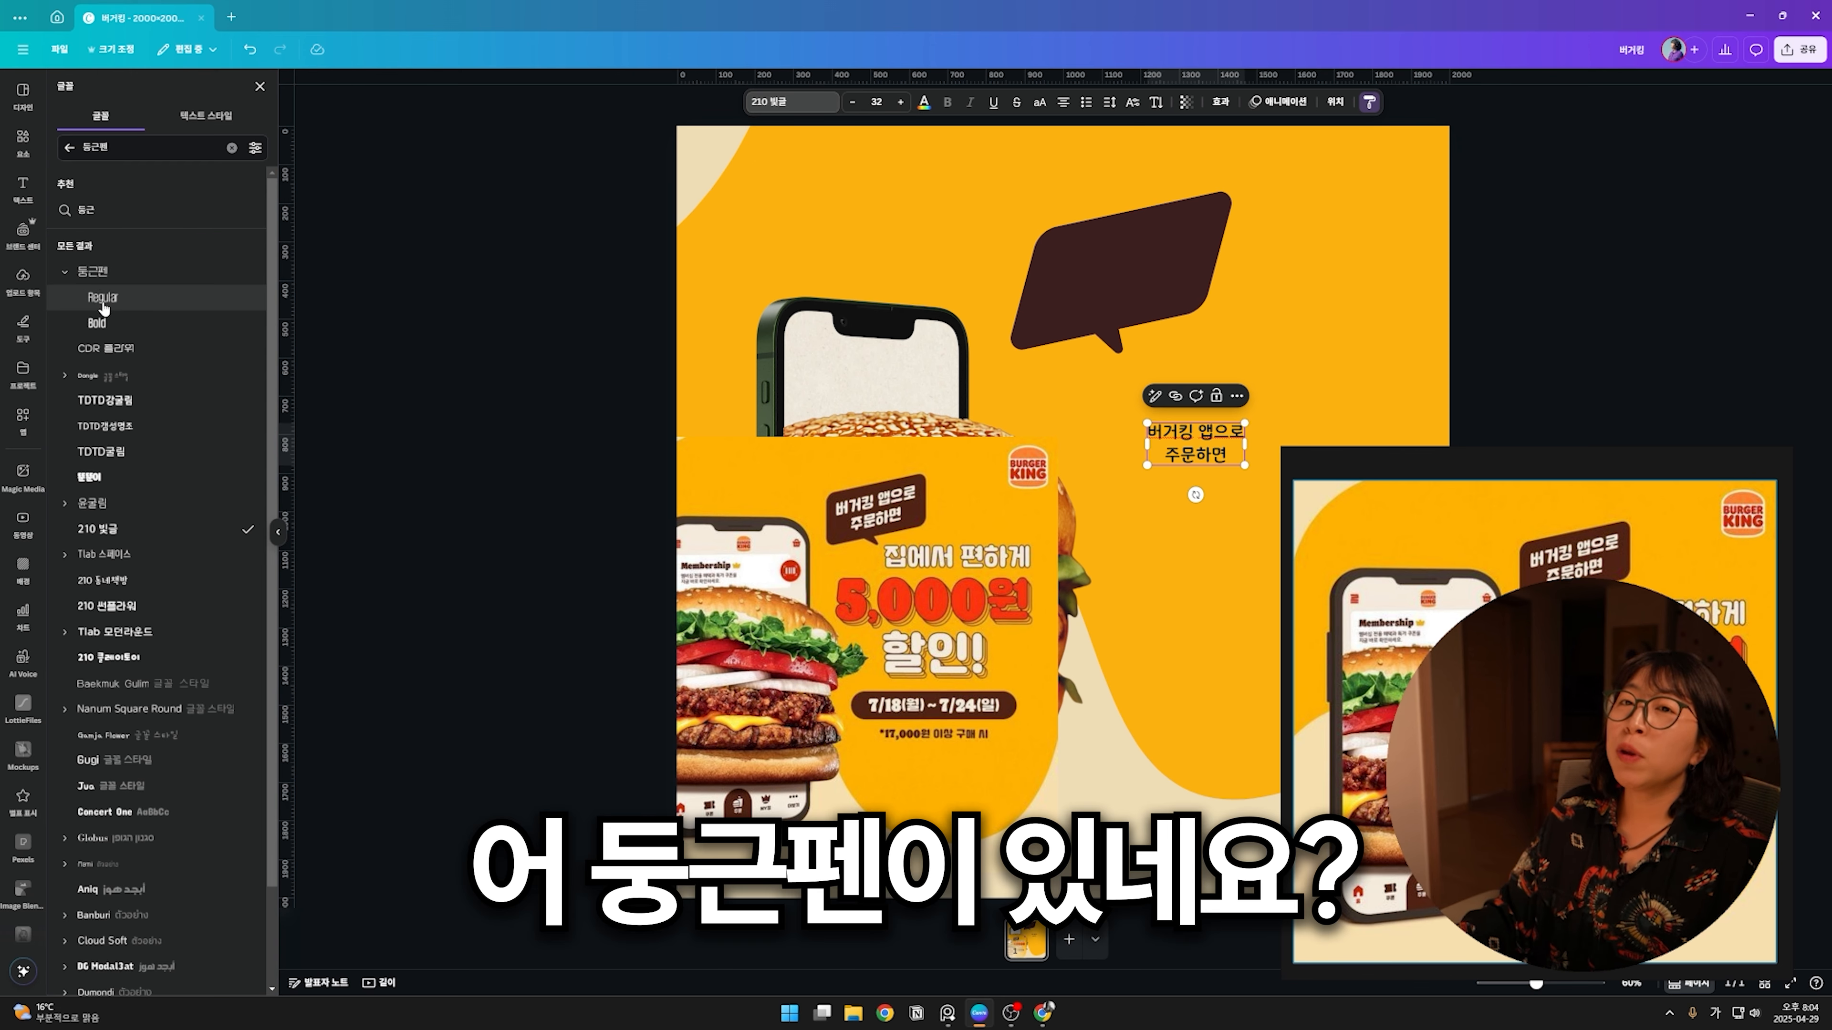
{"action": "left_click", "coordinate": [97, 323]}
{"action": "left_click", "coordinate": [1300, 442]}
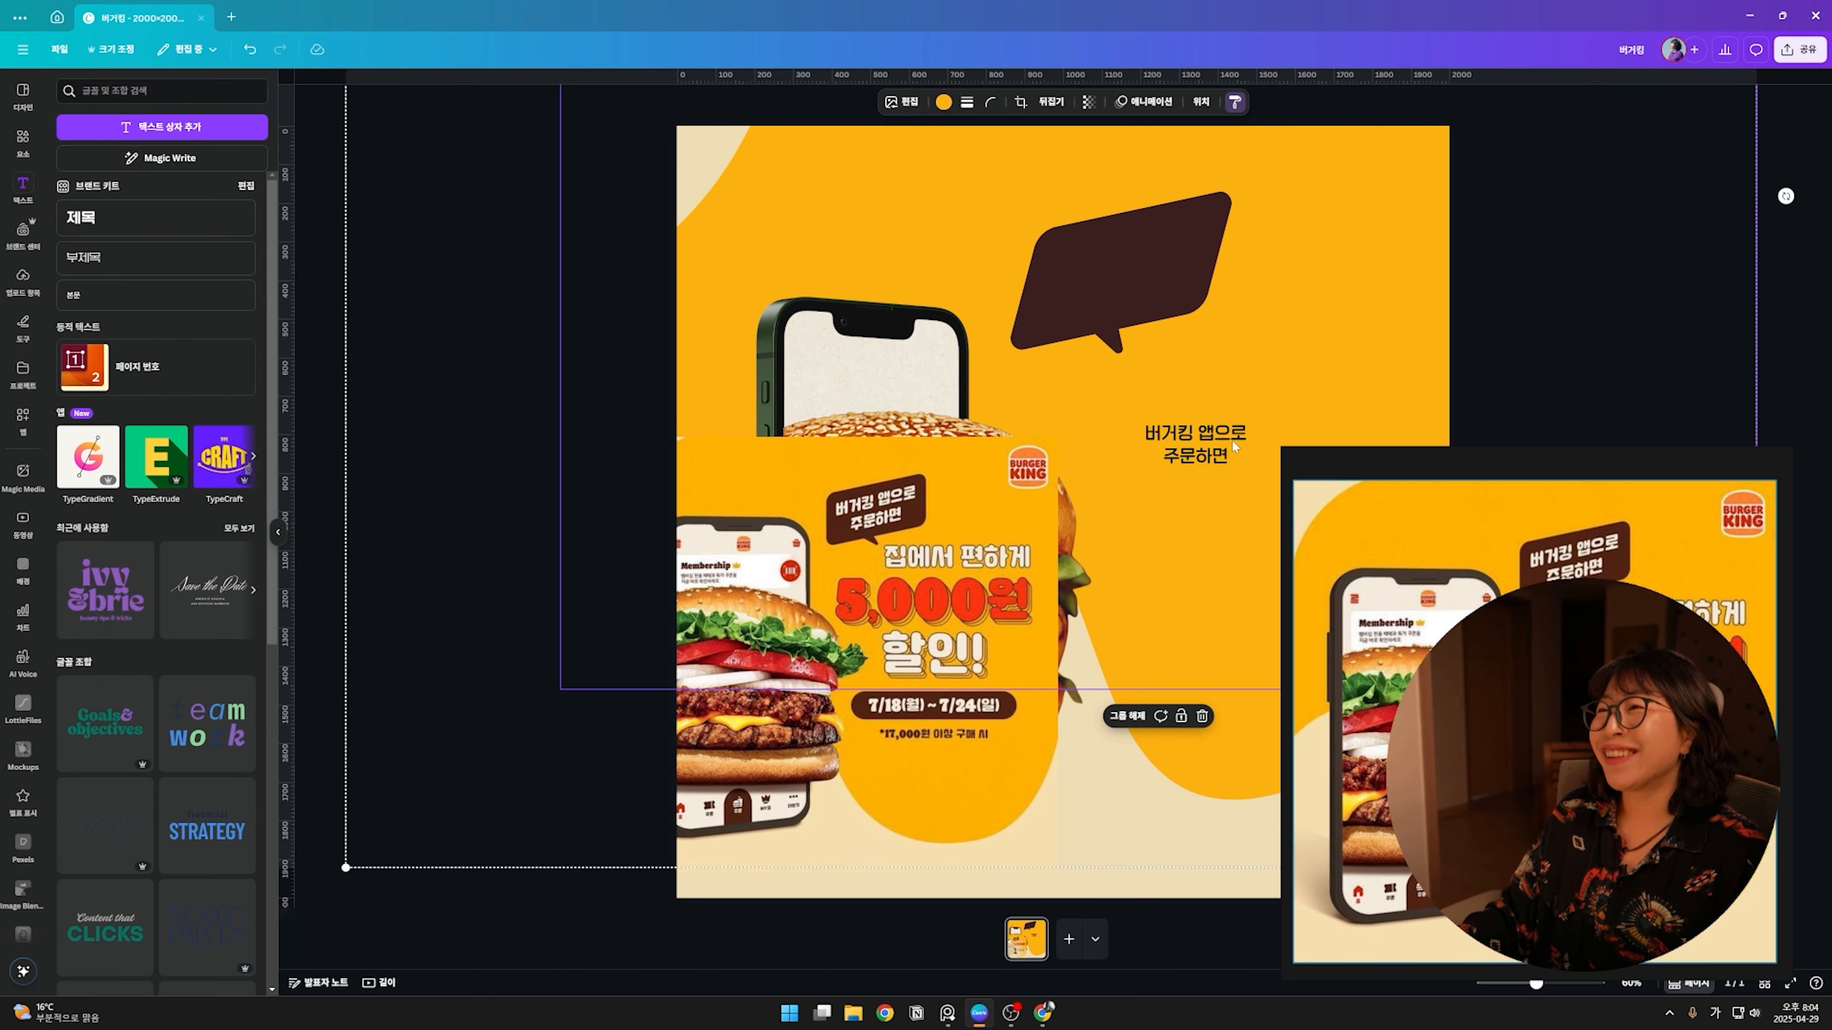
Step: Move the "버거킹 앱으로 주문하면" text onto the dark brown speech bubble and color it white
{"action": "left_click_drag", "start_coordinate": [1195, 444], "coordinate": [1124, 265]}
{"action": "left_click", "coordinate": [923, 101]}
{"action": "left_click", "coordinate": [253, 184]}
Step: Apply the 테두리 effect to the speech bubble text with a white outline of thickness 6
{"action": "left_click", "coordinate": [1219, 102]}
{"action": "left_click", "coordinate": [234, 248]}
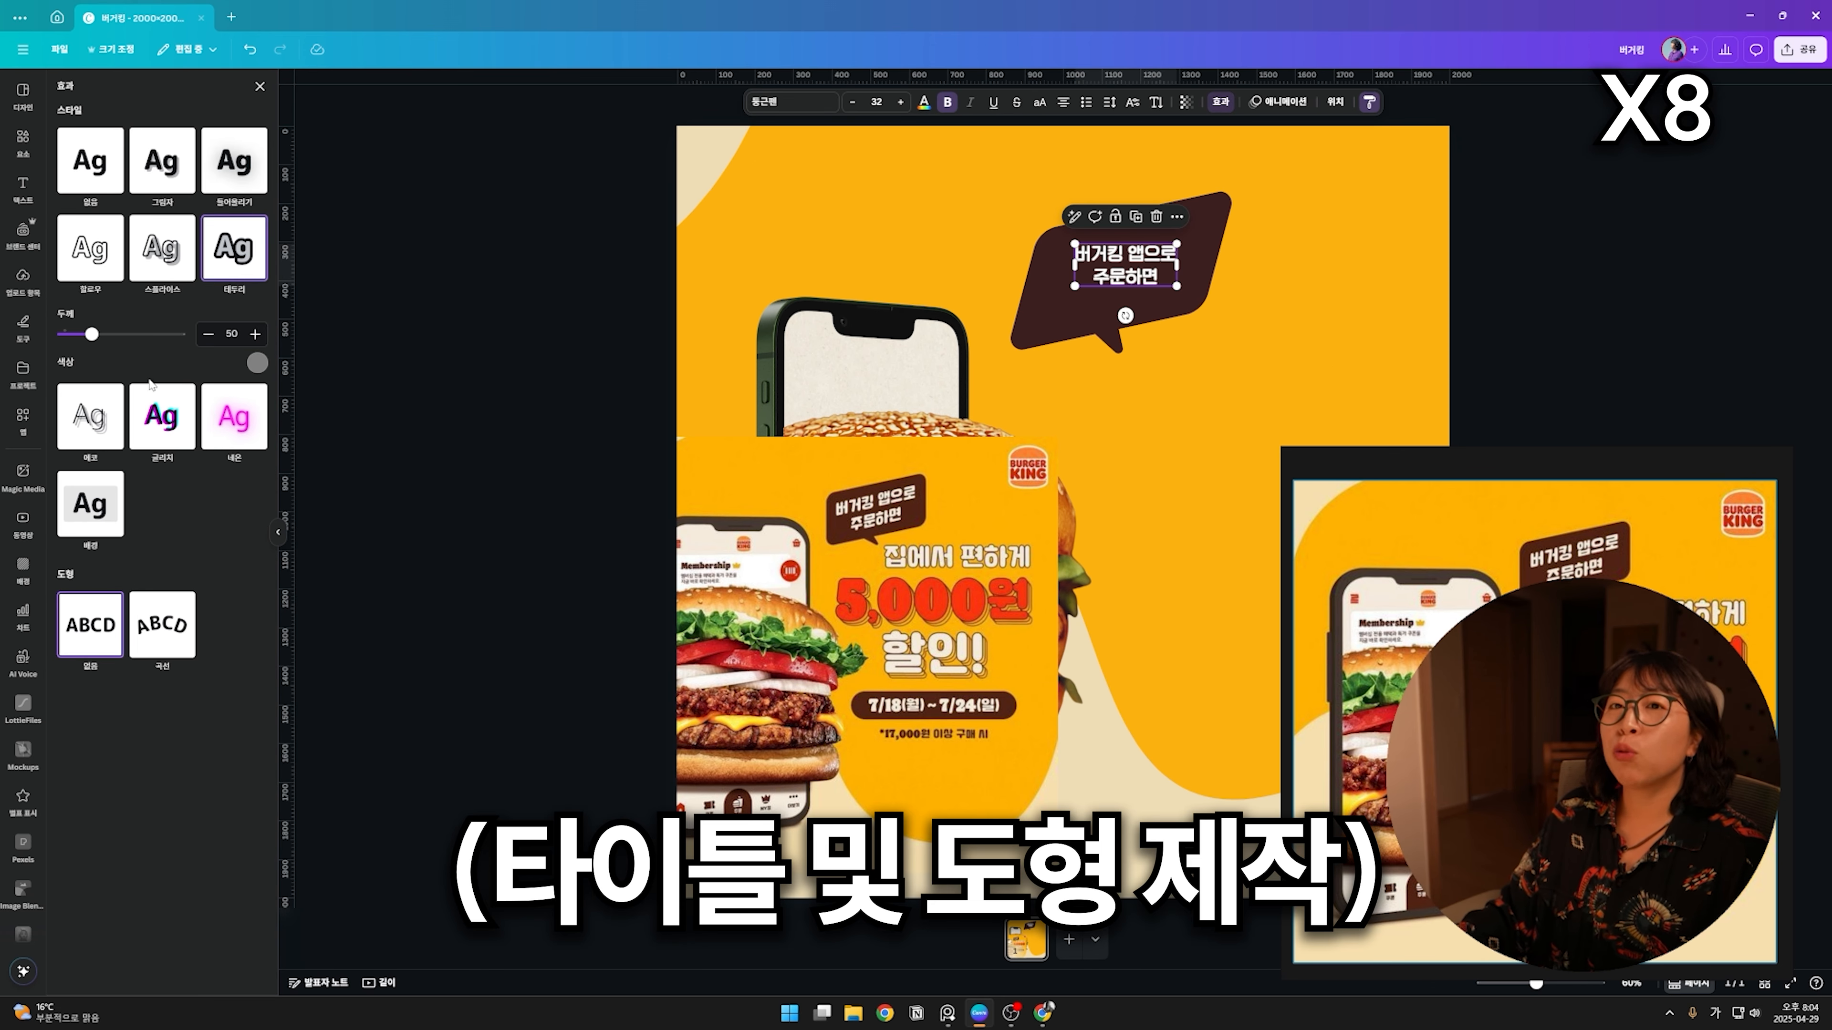
{"action": "left_click", "coordinate": [256, 364]}
{"action": "left_click", "coordinate": [91, 459]}
{"action": "scroll", "coordinate": [1124, 319], "scroll_direction": "up", "scroll_amount": 5}
{"action": "left_click_drag", "start_coordinate": [91, 333], "coordinate": [63, 334]}
Step: Enlarge and tilt the text to match the speech bubble and fit the bubble around it
{"action": "left_click_drag", "start_coordinate": [1217, 252], "coordinate": [1291, 196]}
{"action": "left_click_drag", "start_coordinate": [1154, 249], "coordinate": [1188, 243]}
{"action": "left_click_drag", "start_coordinate": [1169, 348], "coordinate": [1189, 345]}
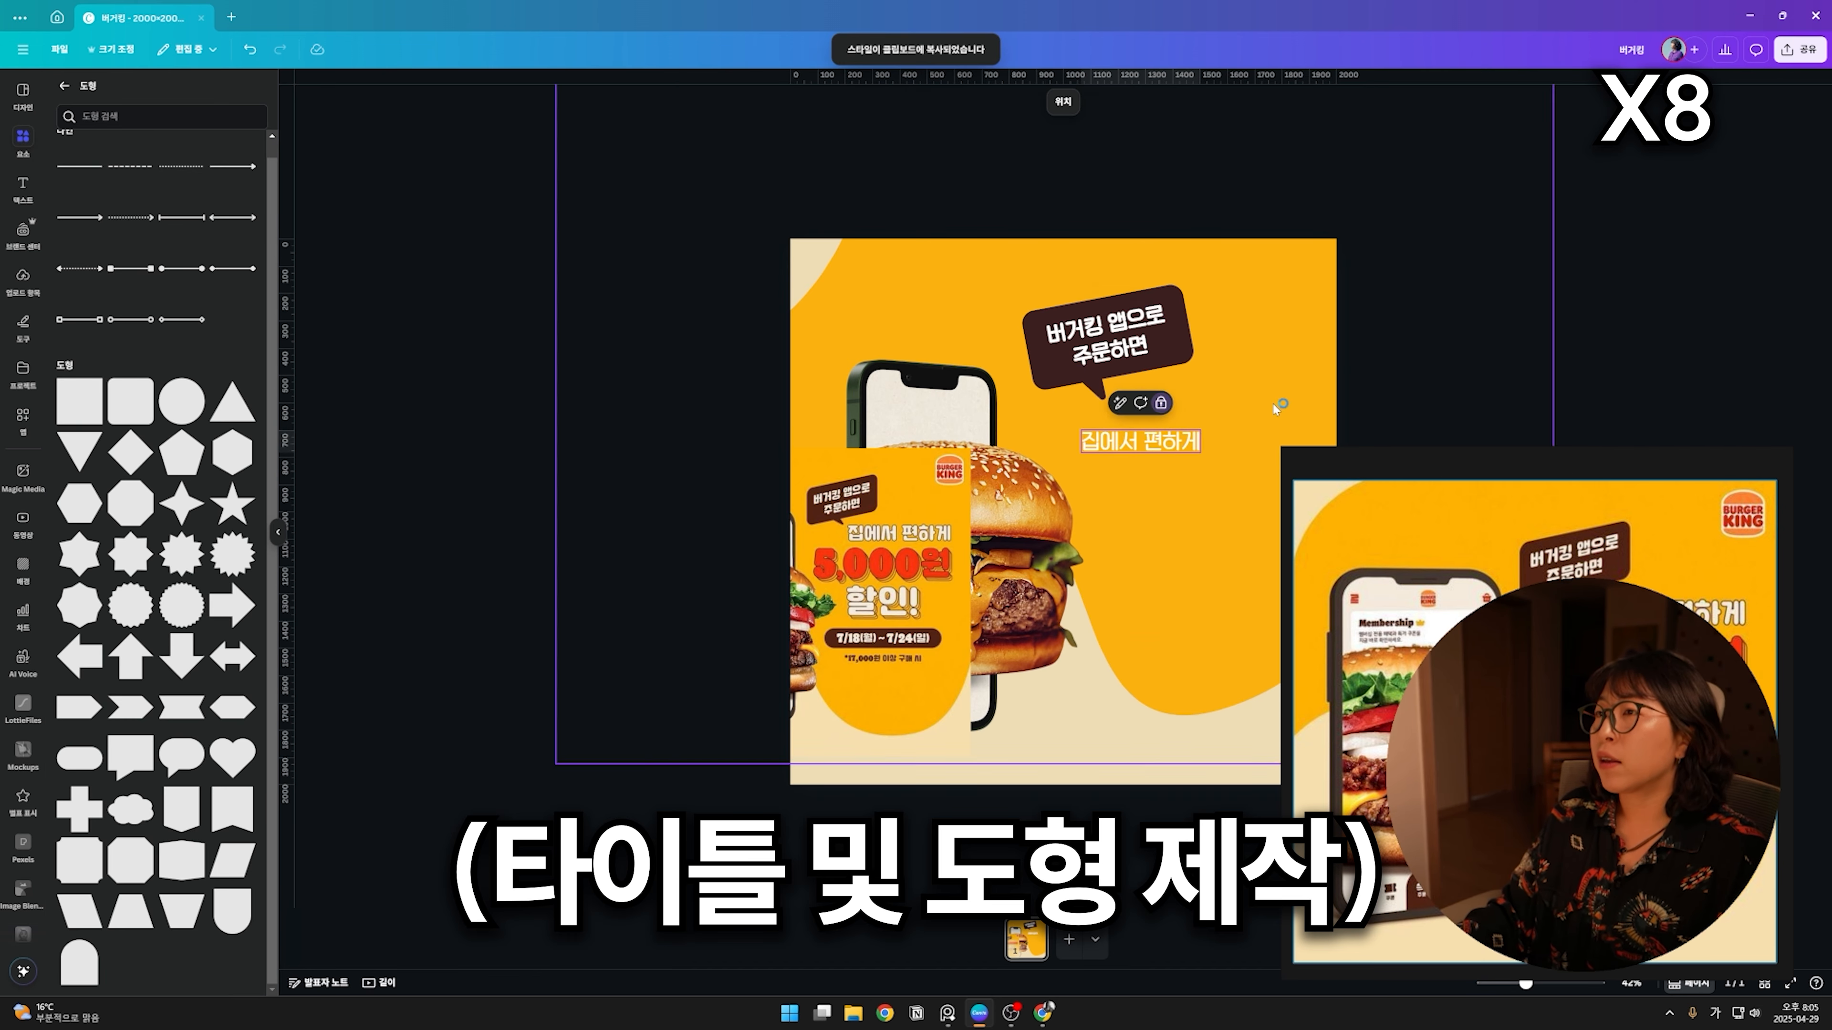
Step: Position the "집에서 편하게" text below the speech bubble and duplicate it into the lines "5,000원" and "할인!"
{"action": "left_click_drag", "start_coordinate": [1135, 442], "coordinate": [1224, 480]}
{"action": "key", "text": "ctrl+d"}
{"action": "double_click", "coordinate": [1224, 479]}
{"action": "type", "text": "5,000원"}
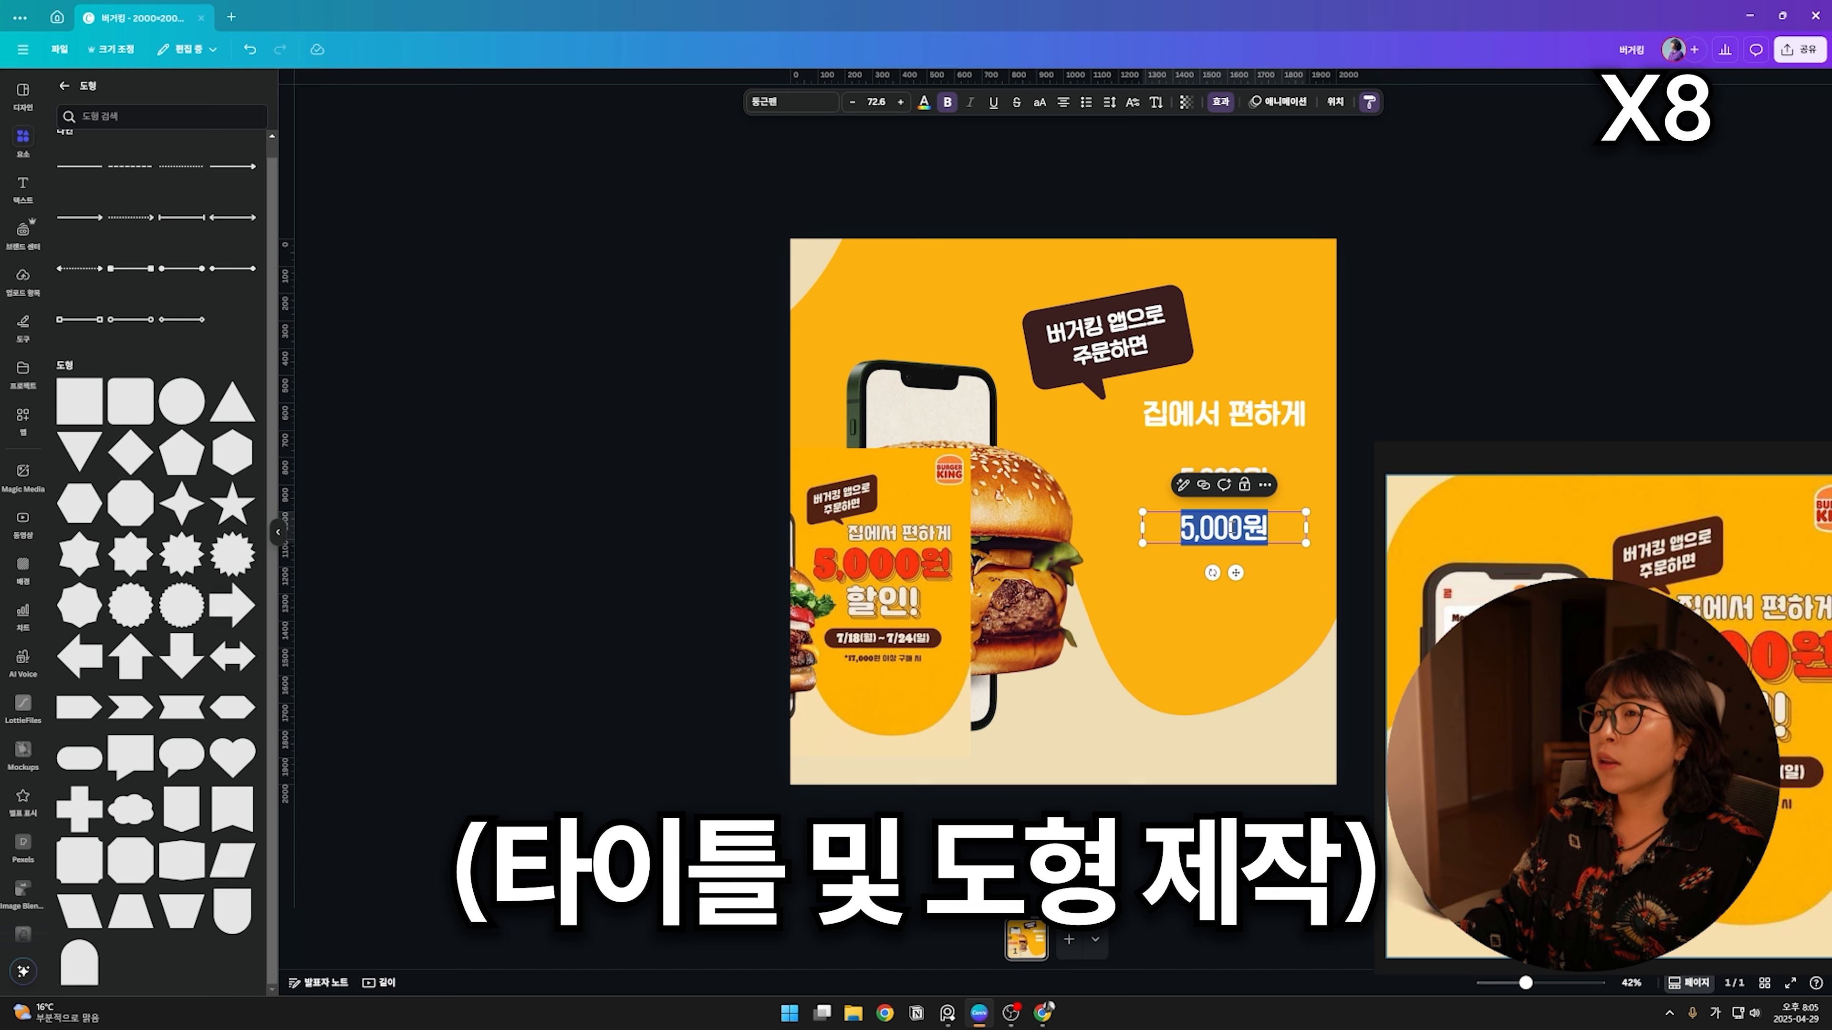
{"action": "key", "text": "Return"}
{"action": "type", "text": "할인!"}
Step: Add a dark brown pill shape below "할인!" and enter "7/18(월) ~ 7/24(일)" in it
{"action": "left_click_drag", "start_coordinate": [79, 757], "coordinate": [1196, 625]}
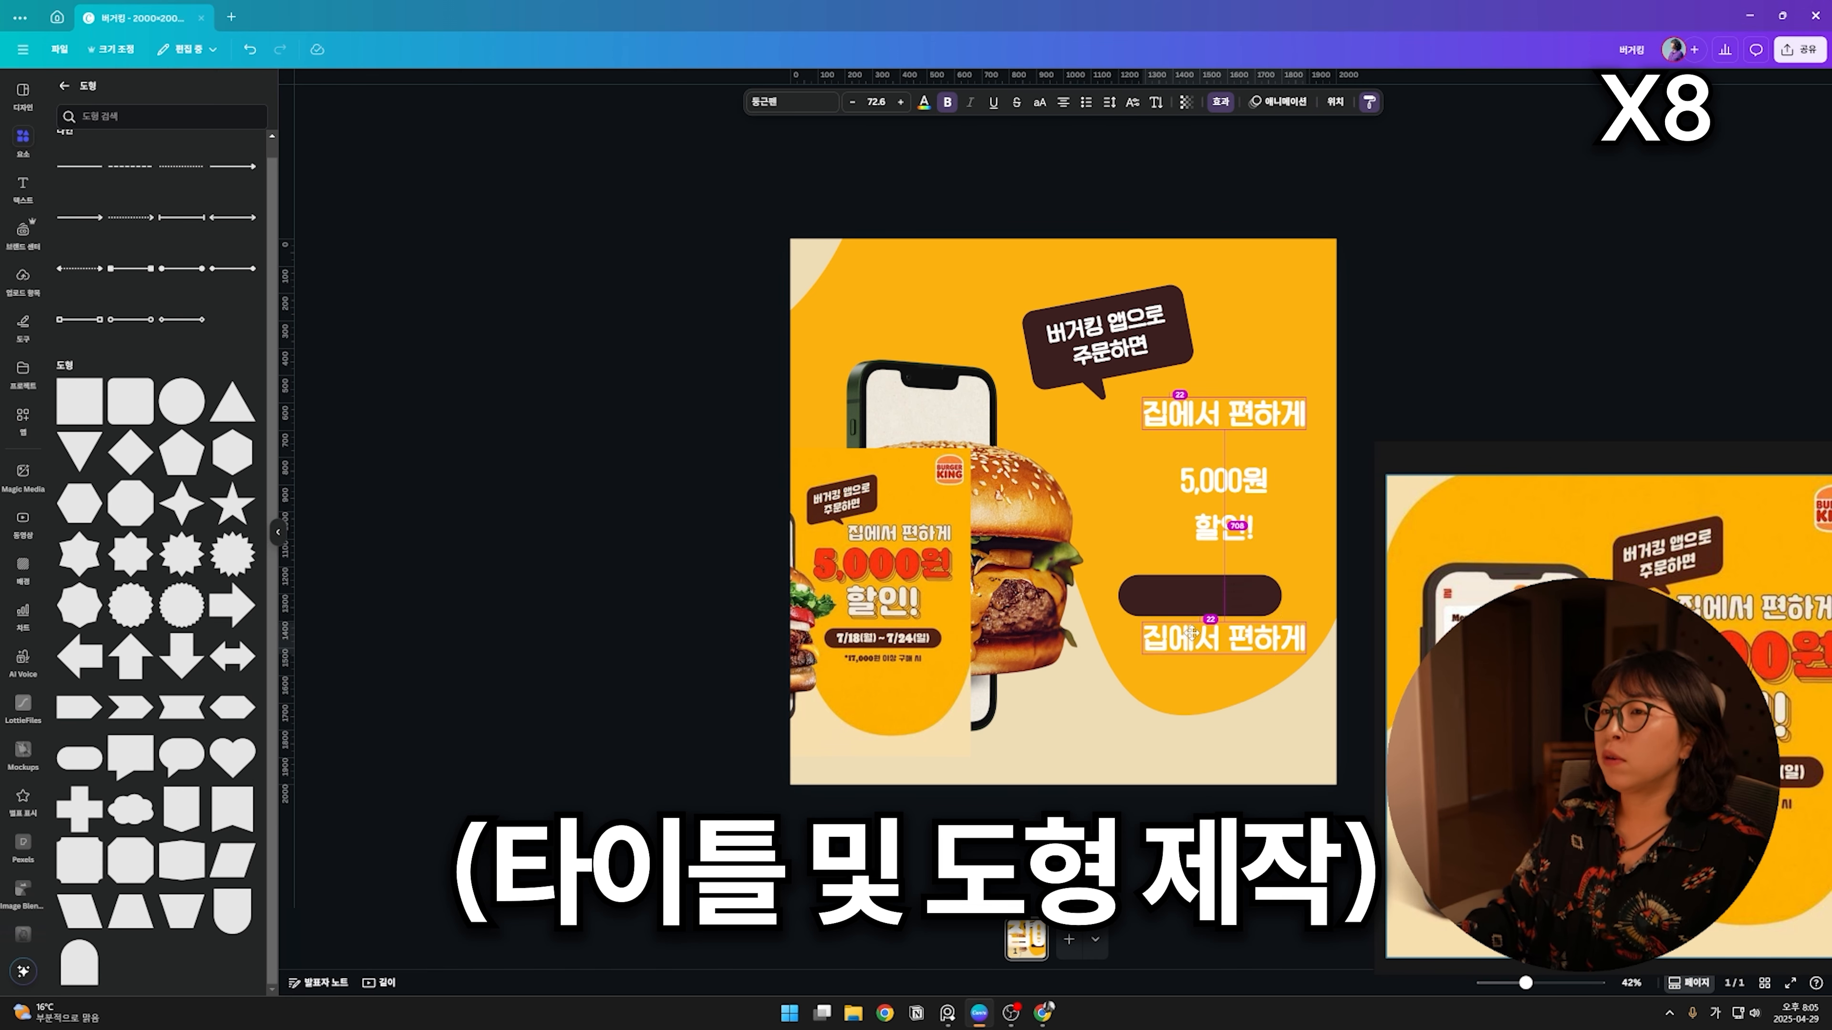
{"action": "double_click", "coordinate": [1196, 597]}
{"action": "type", "text": "7/18(월) ~ 7/24(일)"}
Step: Change the text copy below the pill to "*17,000원 이상 구매 시", color it dark brown and shrink it to size 33.7
{"action": "double_click", "coordinate": [1224, 639]}
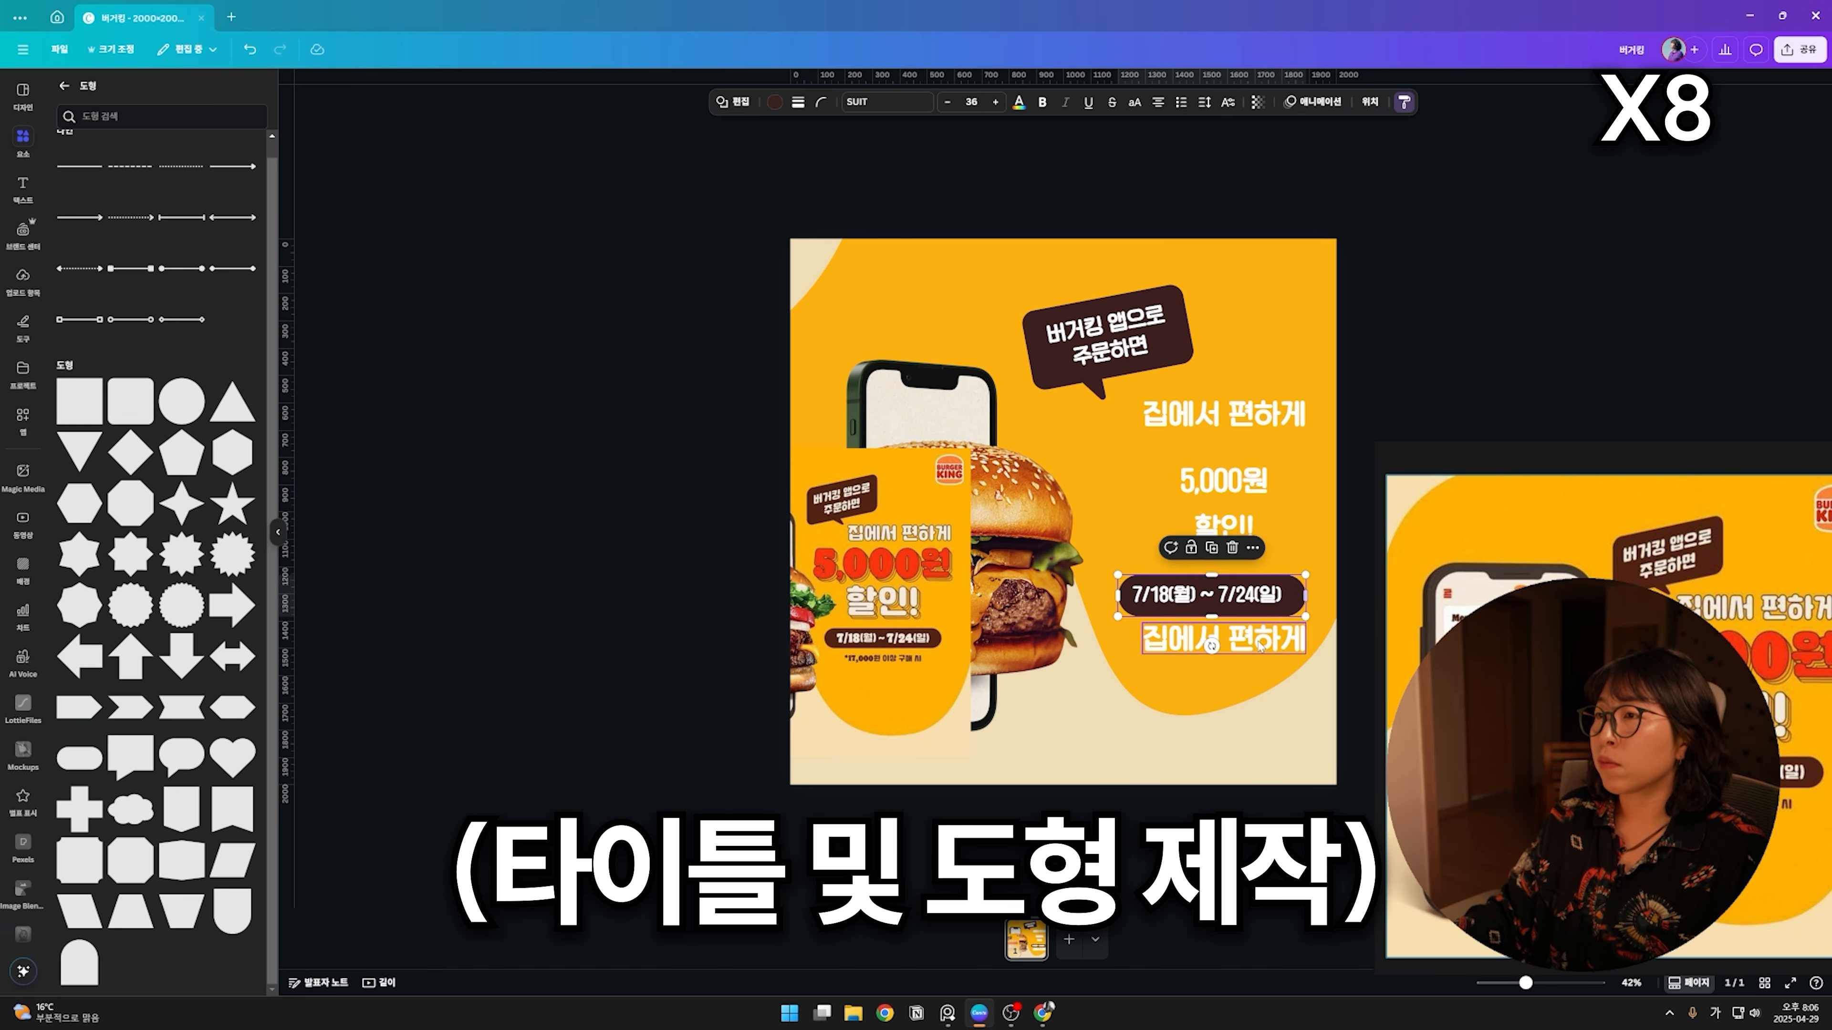
{"action": "type", "text": "*17,000원 이상 구매 시"}
{"action": "key", "text": "ctrl+a"}
{"action": "left_click", "coordinate": [923, 102]}
{"action": "left_click", "coordinate": [22, 142]}
{"action": "left_click_drag", "start_coordinate": [1271, 699], "coordinate": [1276, 646]}
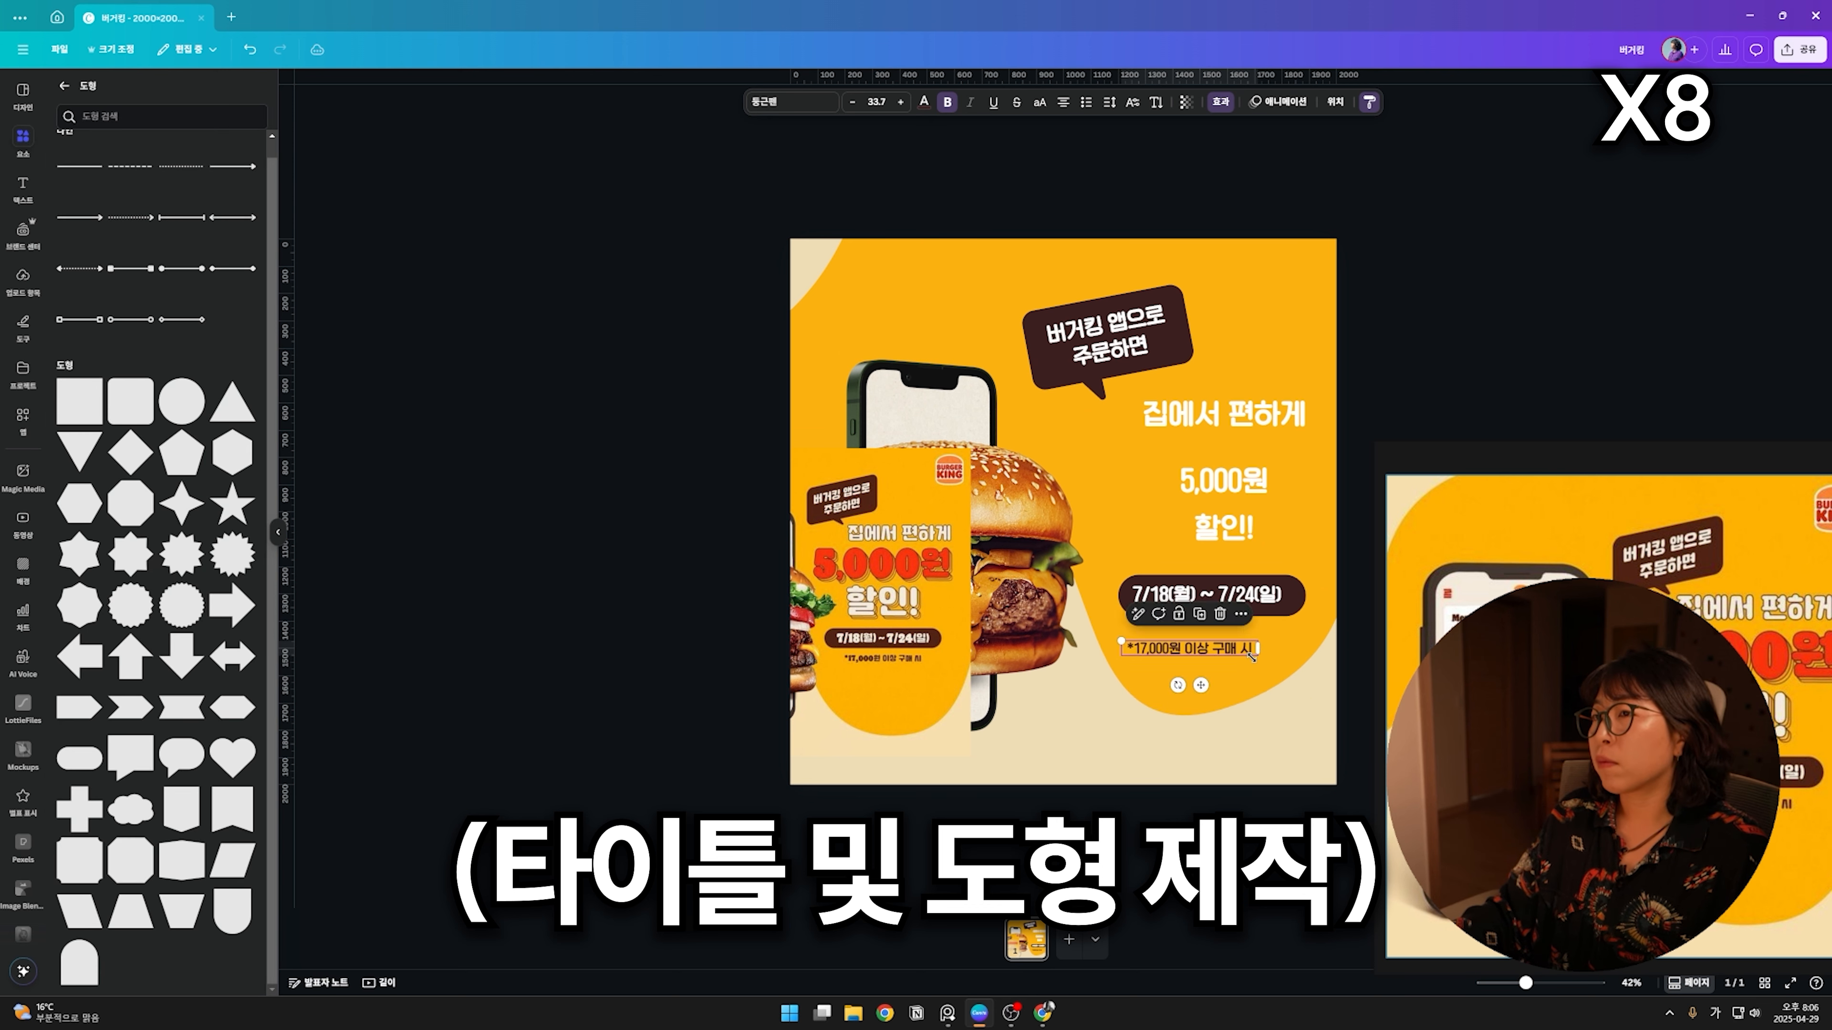
Step: Set the "5,000원" text in the Jua font and enlarge it above "할인!"
{"action": "left_click", "coordinate": [1212, 595]}
{"action": "left_click", "coordinate": [1224, 479]}
{"action": "left_click", "coordinate": [791, 102]}
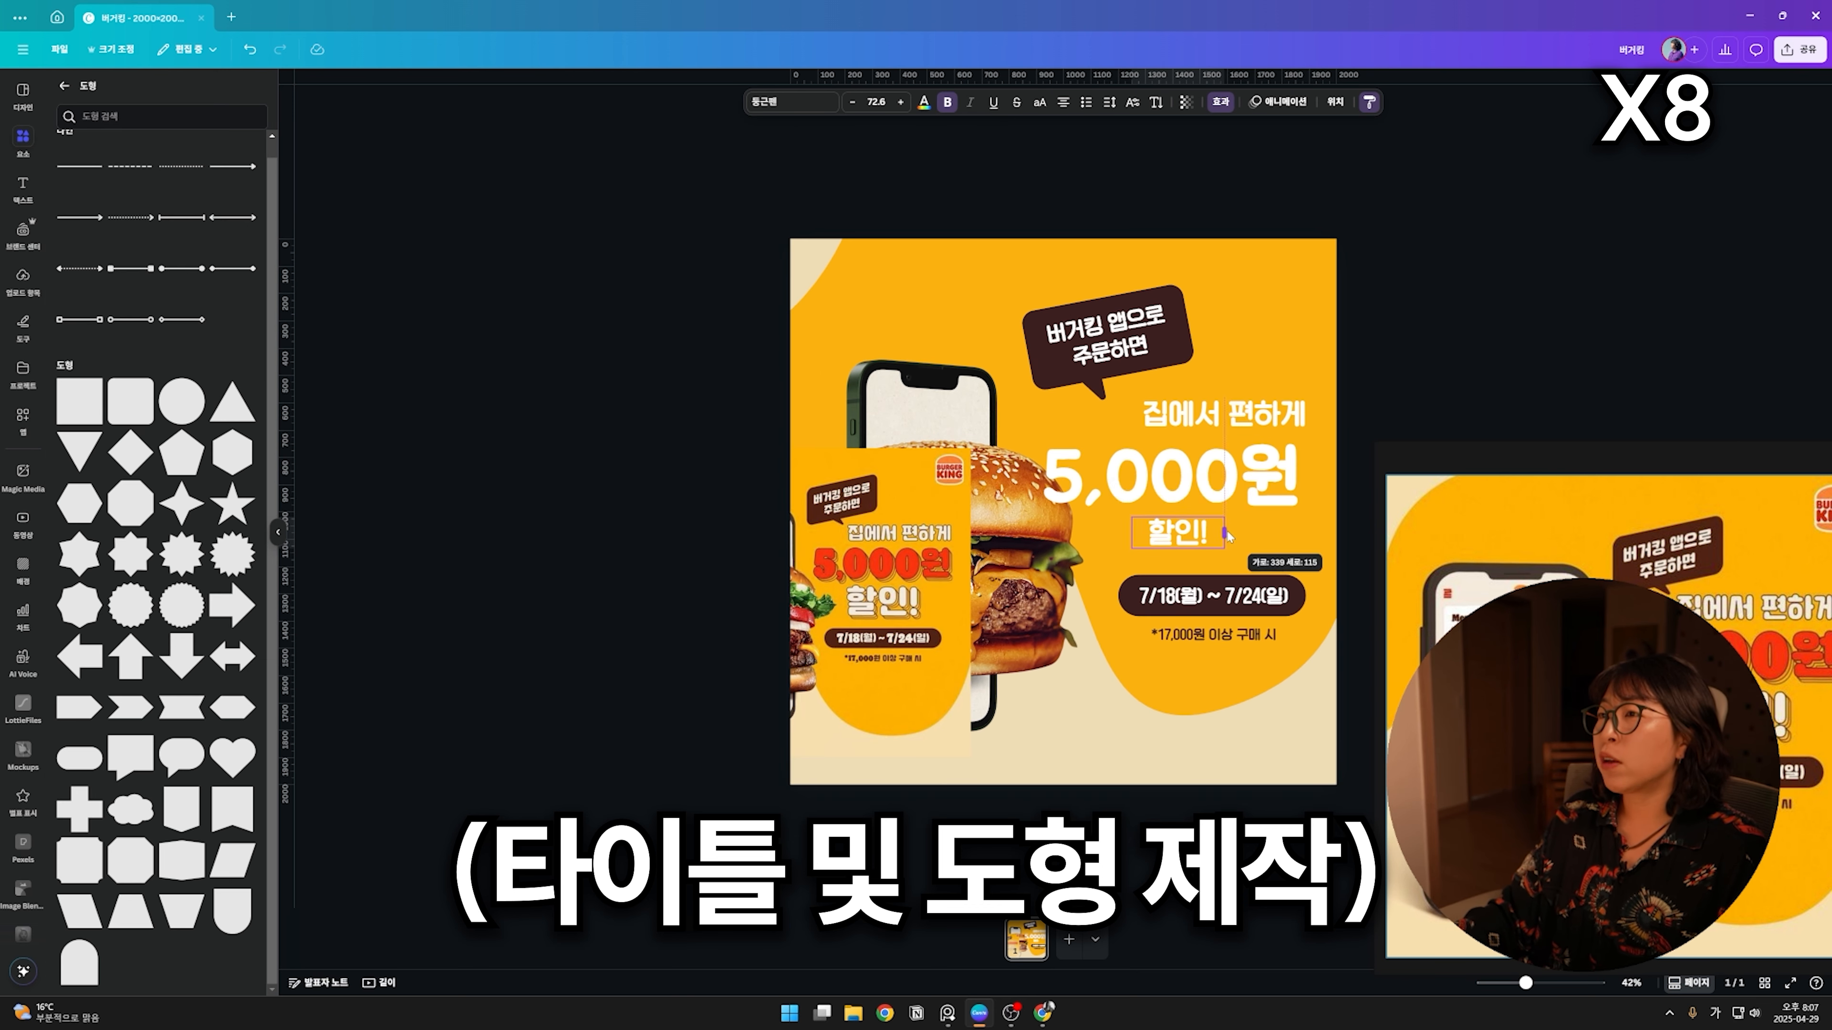
Step: Delete the reference banner from the page and slightly tighten the letter spacing of "5,000원"
{"action": "key", "text": "Delete"}
{"action": "left_click_drag", "start_coordinate": [1038, 467], "coordinate": [998, 468]}
{"action": "left_click", "coordinate": [1109, 101]}
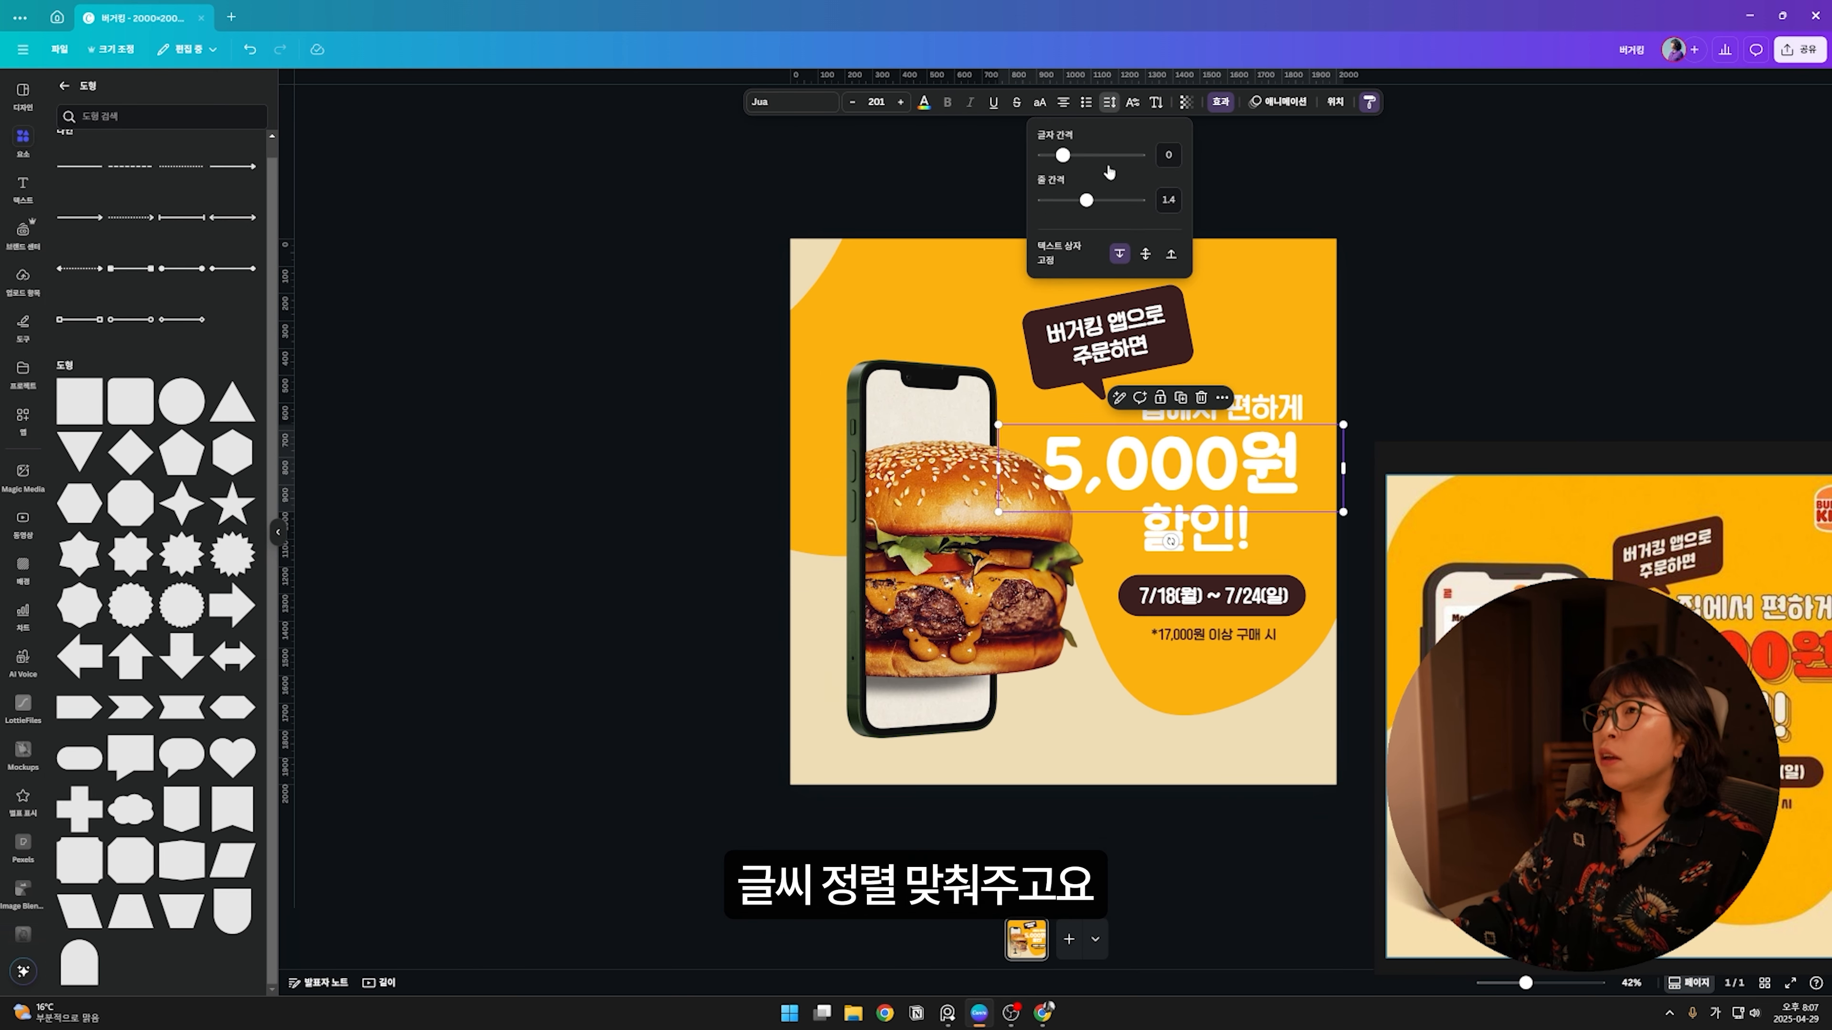
{"action": "left_click_drag", "start_coordinate": [1067, 155], "coordinate": [1056, 155]}
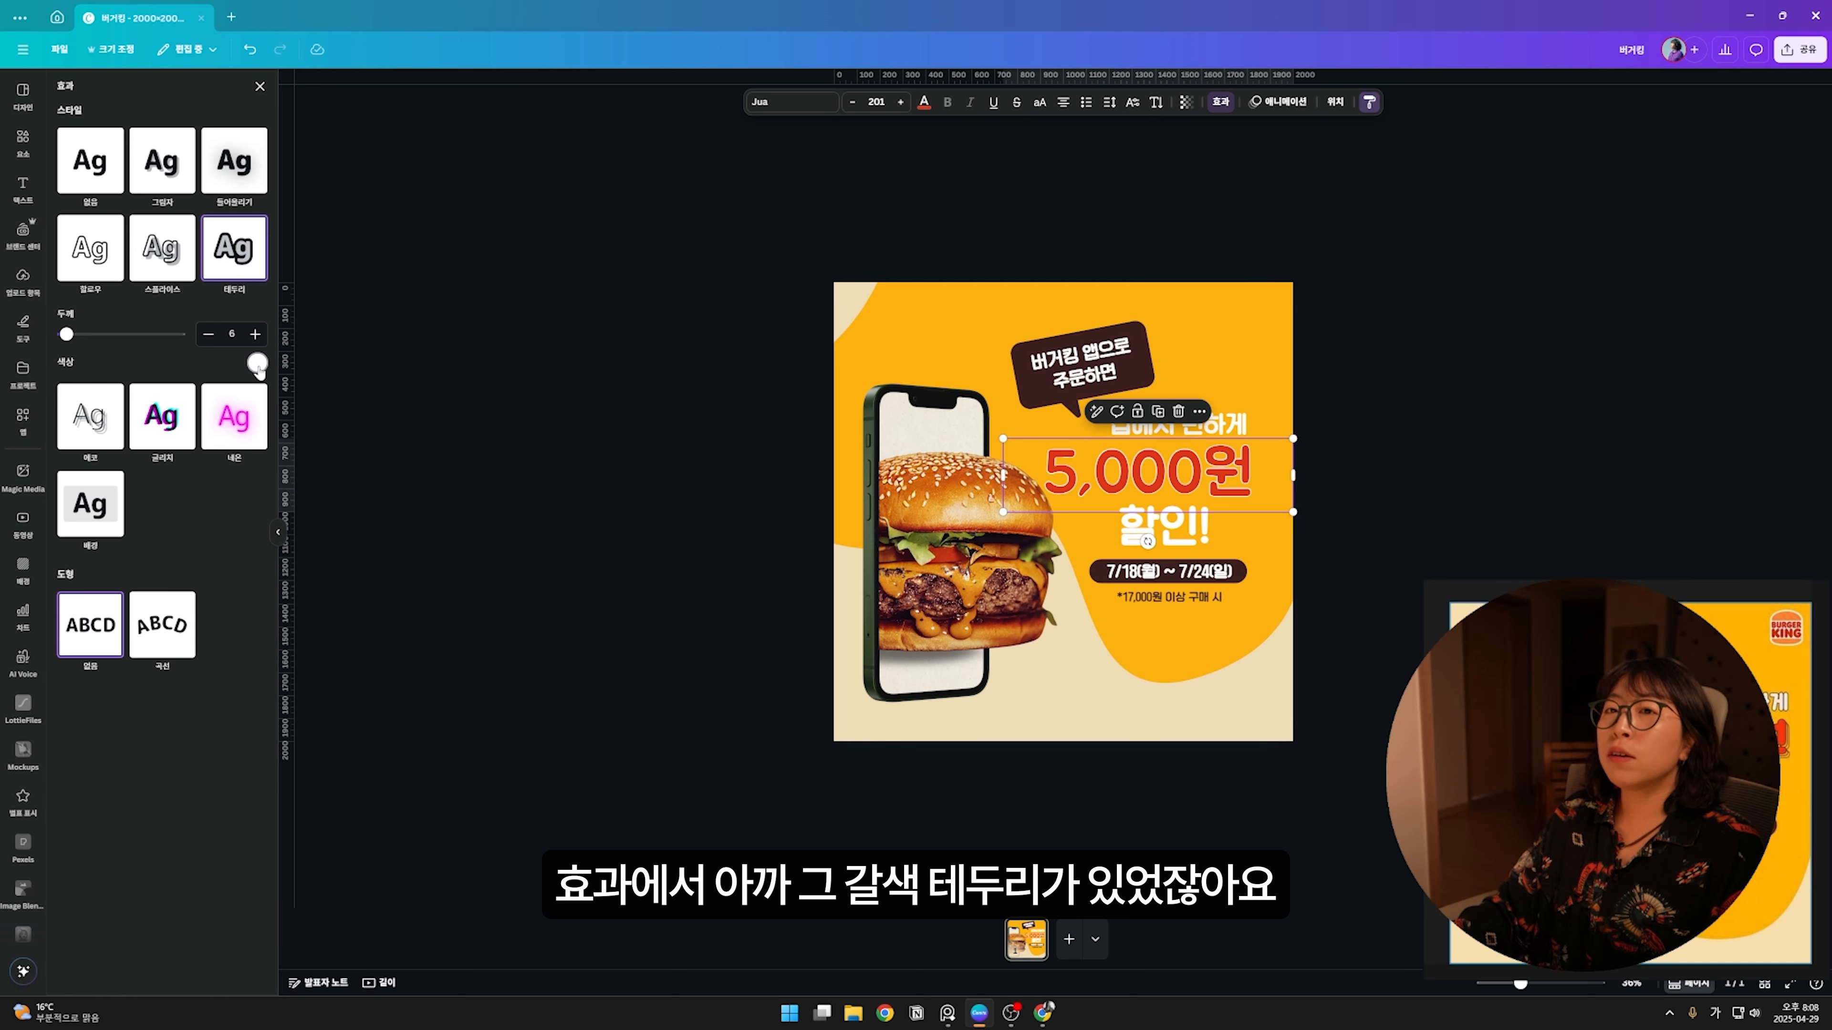
Step: Set the 테두리 effect color of the red "5,000원" text to dark brown
{"action": "left_click", "coordinate": [256, 364]}
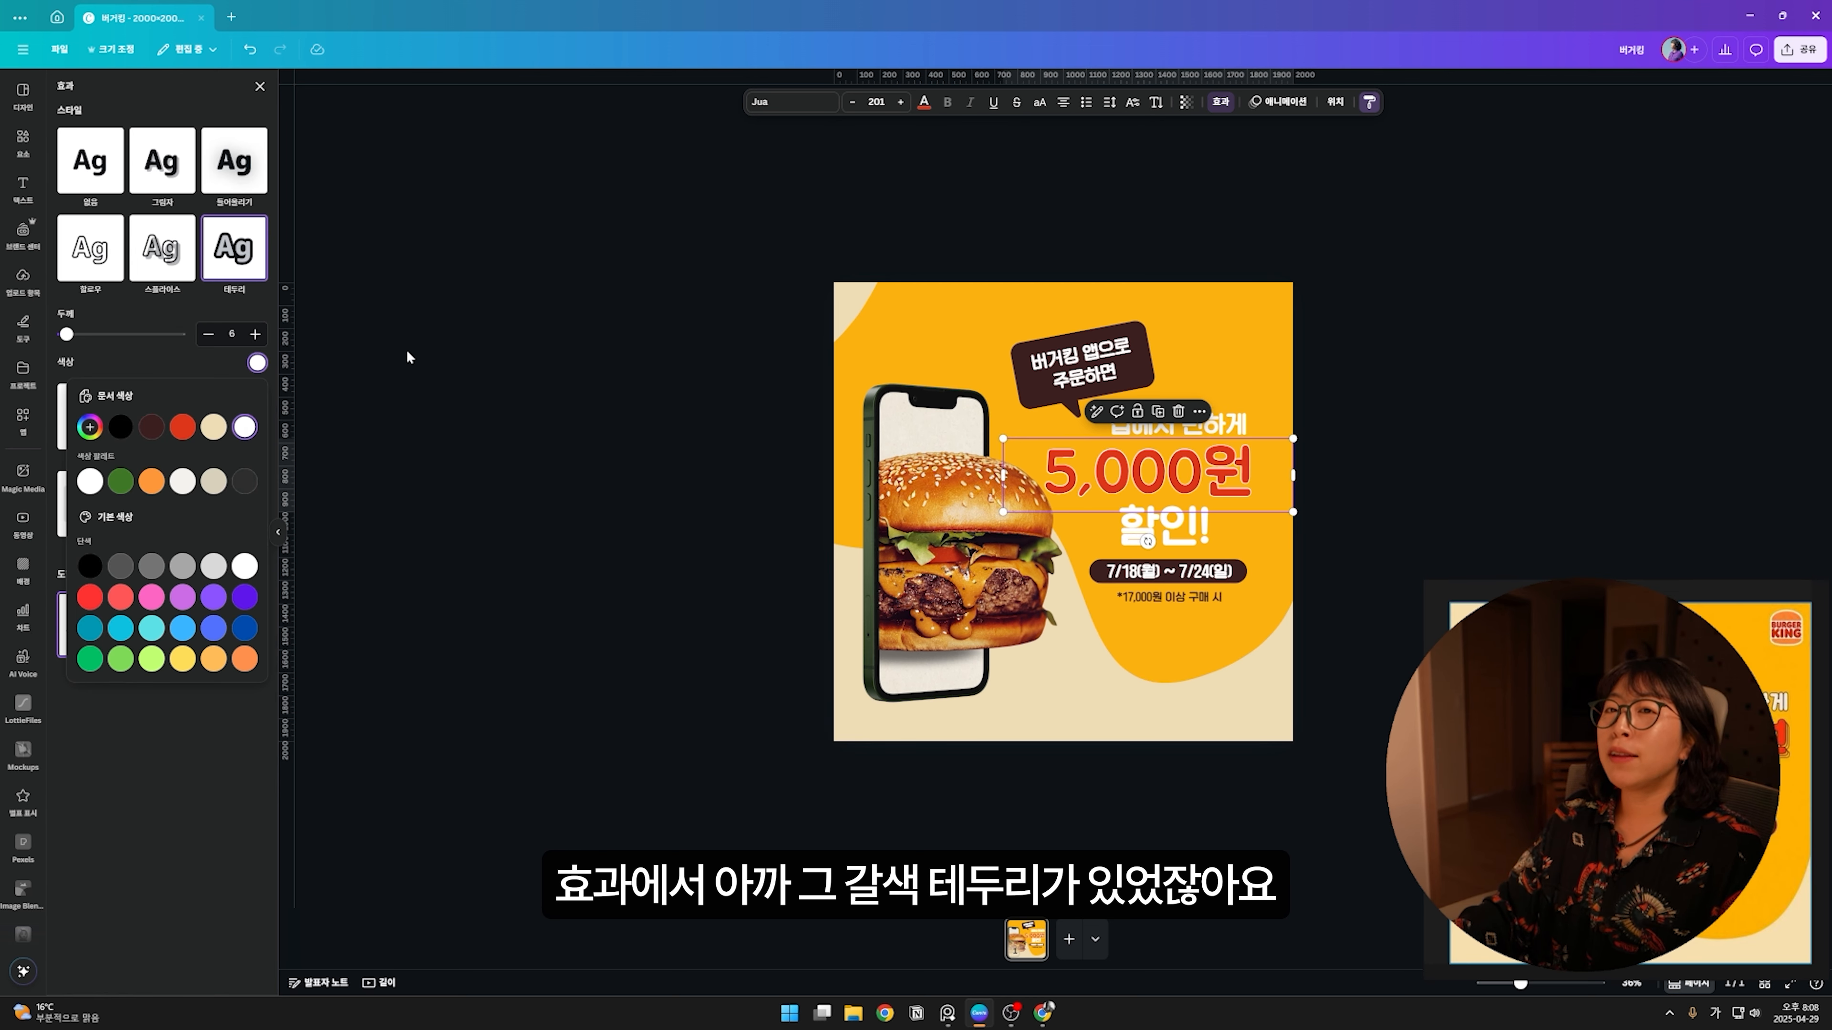
{"action": "left_click", "coordinate": [150, 436]}
{"action": "left_click", "coordinate": [1416, 451]}
Step: Duplicate the "5,000원" text twice and move both copies beneath the original in the layer order
{"action": "left_click", "coordinate": [1248, 463]}
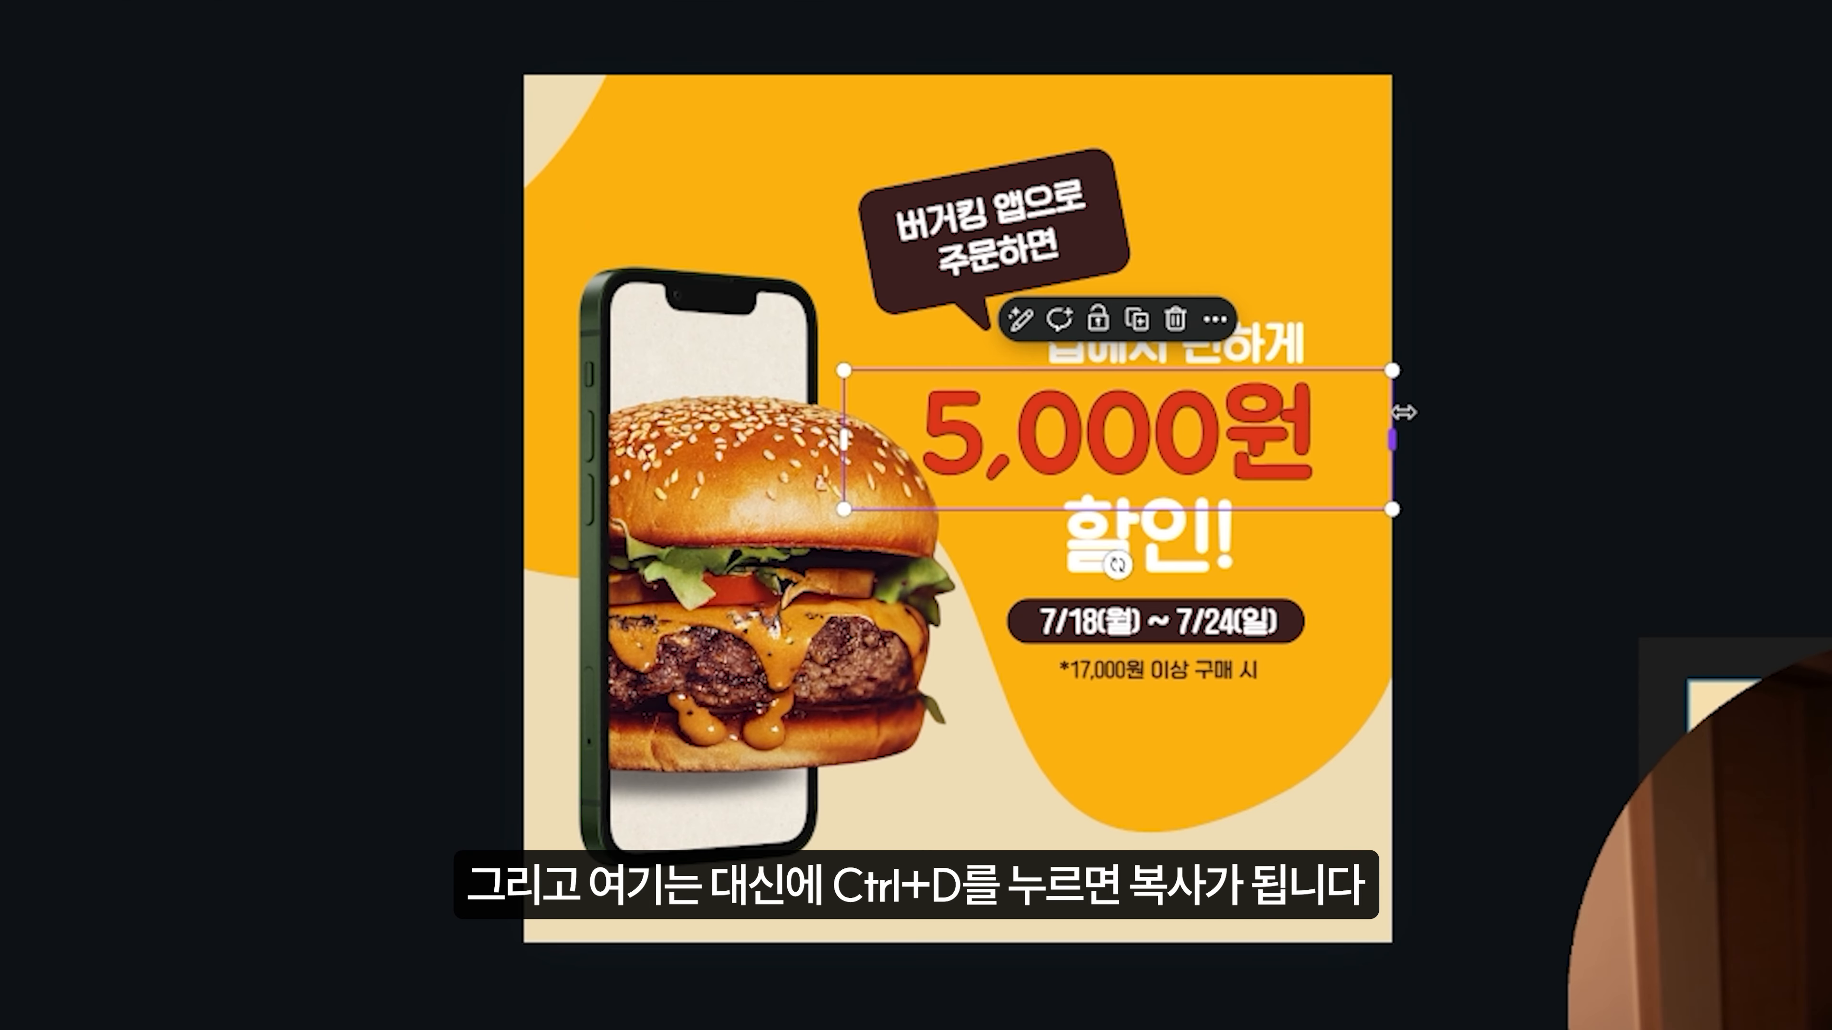
{"action": "key", "text": "ctrl+d"}
{"action": "key", "text": "ctrl+d"}
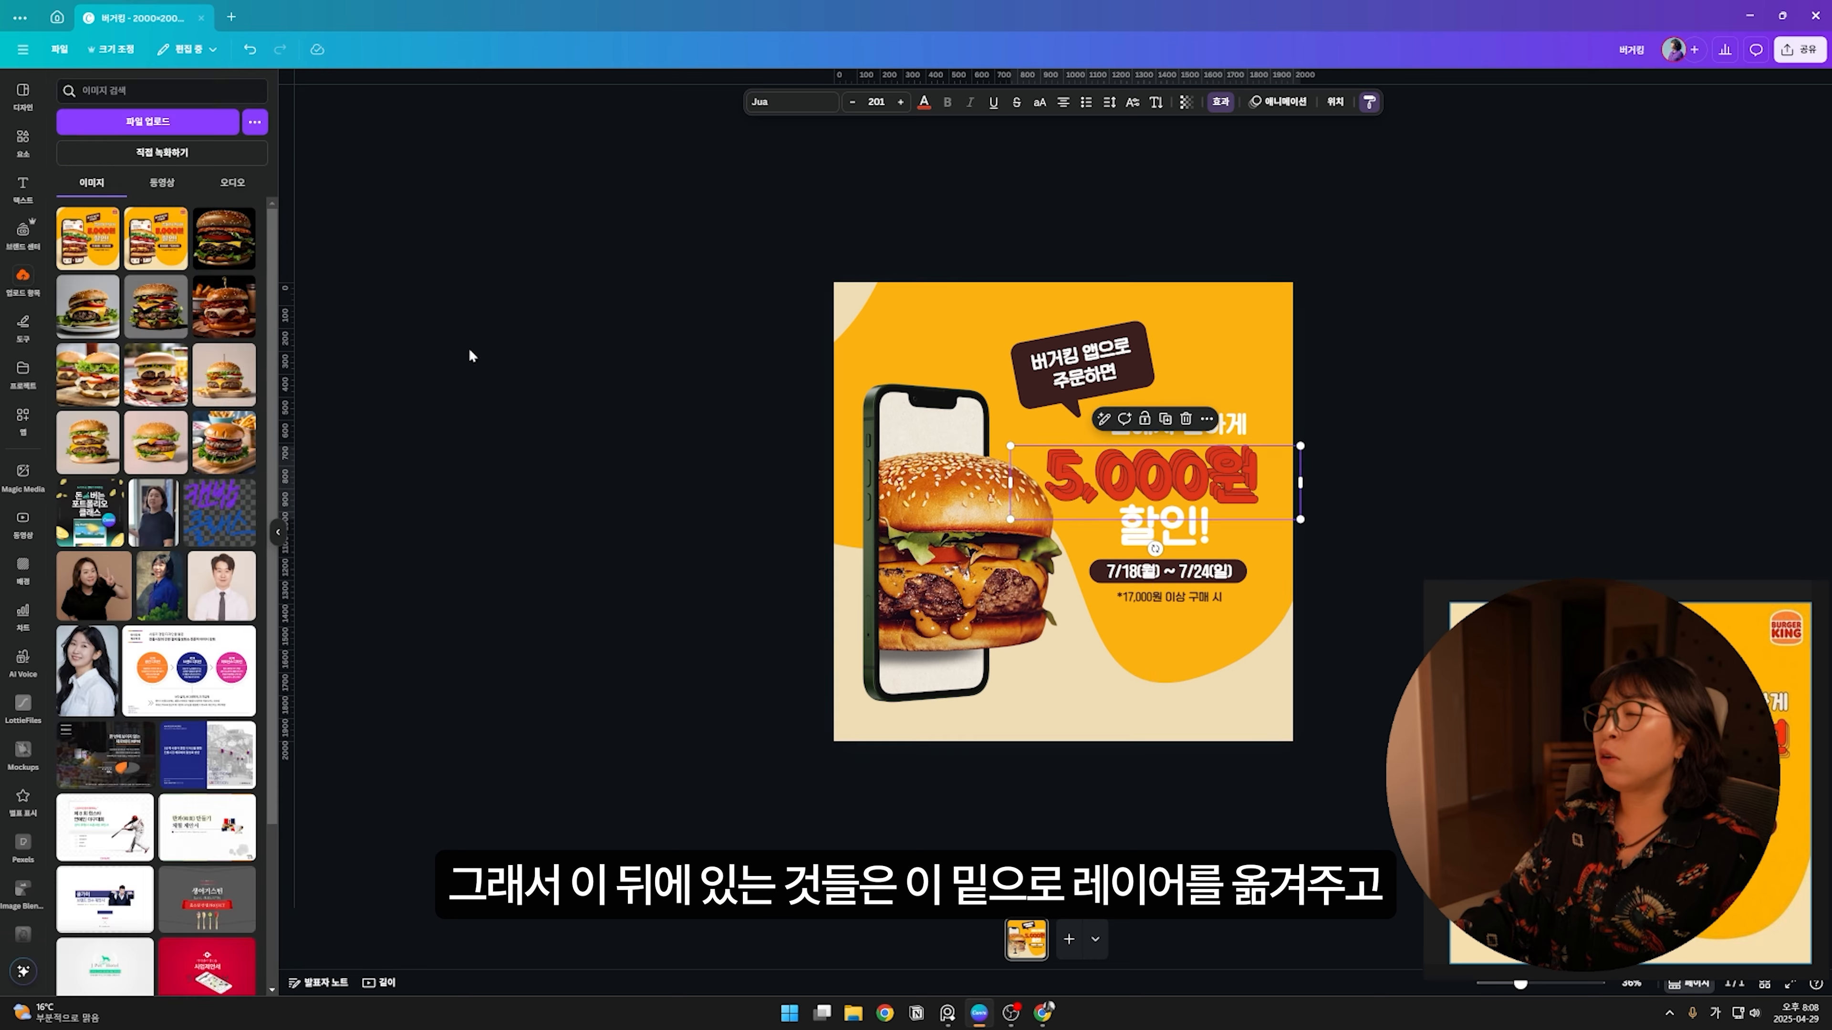
{"action": "key", "text": "alt+1"}
{"action": "mouse_move", "coordinate": [184, 308]}
{"action": "left_mouse_down"}
{"action": "mouse_move", "coordinate": [169, 209]}
{"action": "mouse_move", "coordinate": [168, 326]}
{"action": "left_mouse_up"}
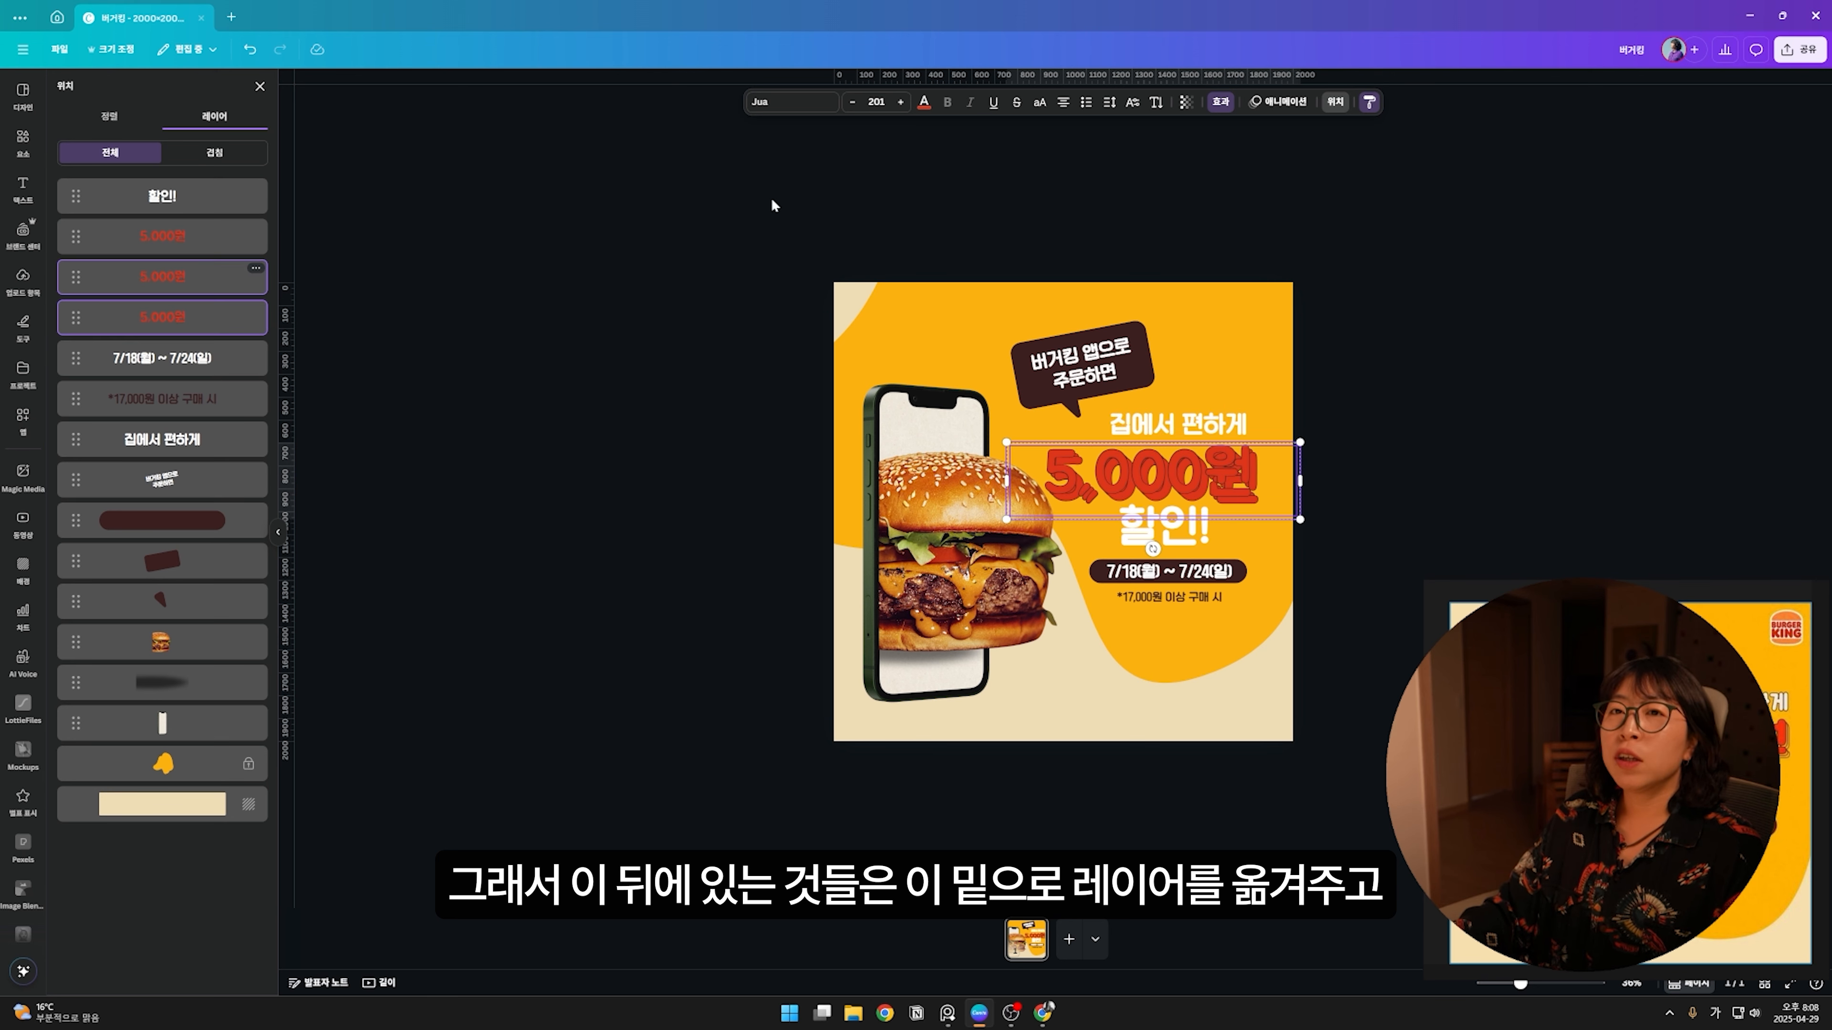
Step: Recolor the two lower "5,000원" copies with the background's yellow and offset them as a layered shadow
{"action": "left_click", "coordinate": [924, 101]}
{"action": "left_click", "coordinate": [73, 186]}
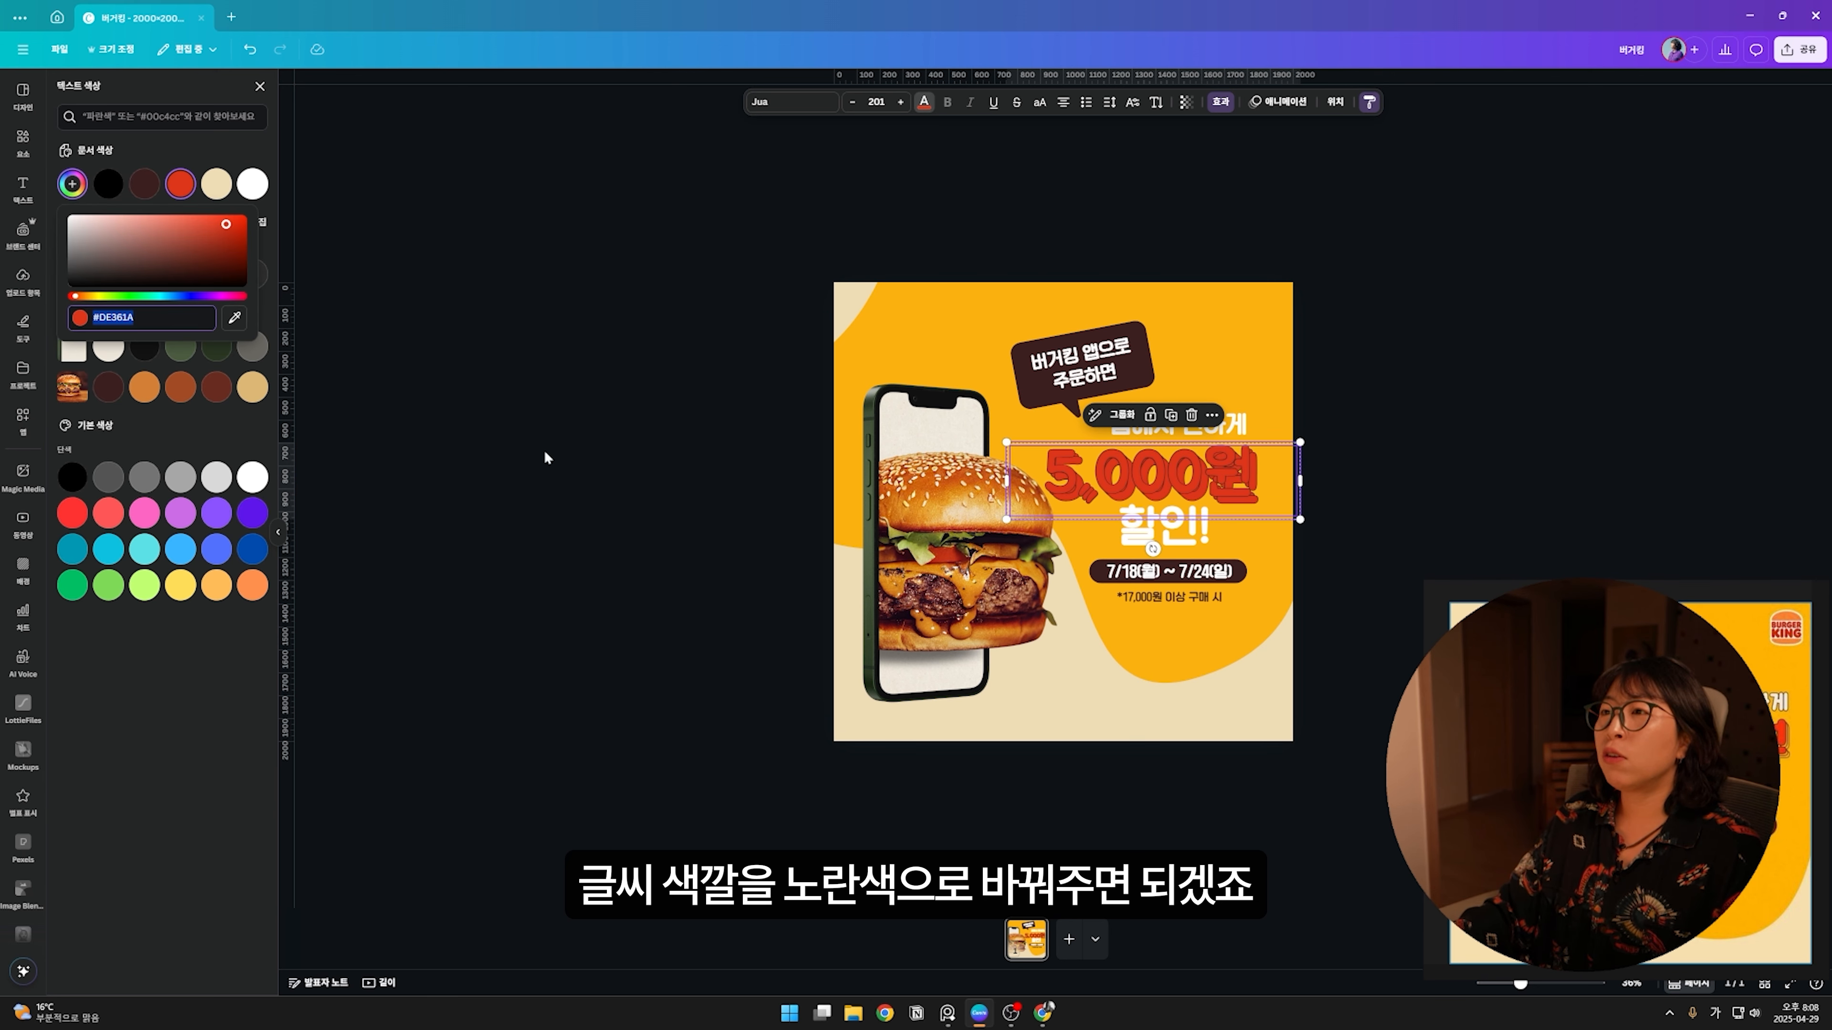
{"action": "left_click", "coordinate": [237, 320]}
{"action": "left_click", "coordinate": [944, 327]}
{"action": "key", "text": "alt+1"}
{"action": "left_click", "coordinate": [189, 293]}
{"action": "left_click", "coordinate": [189, 317]}
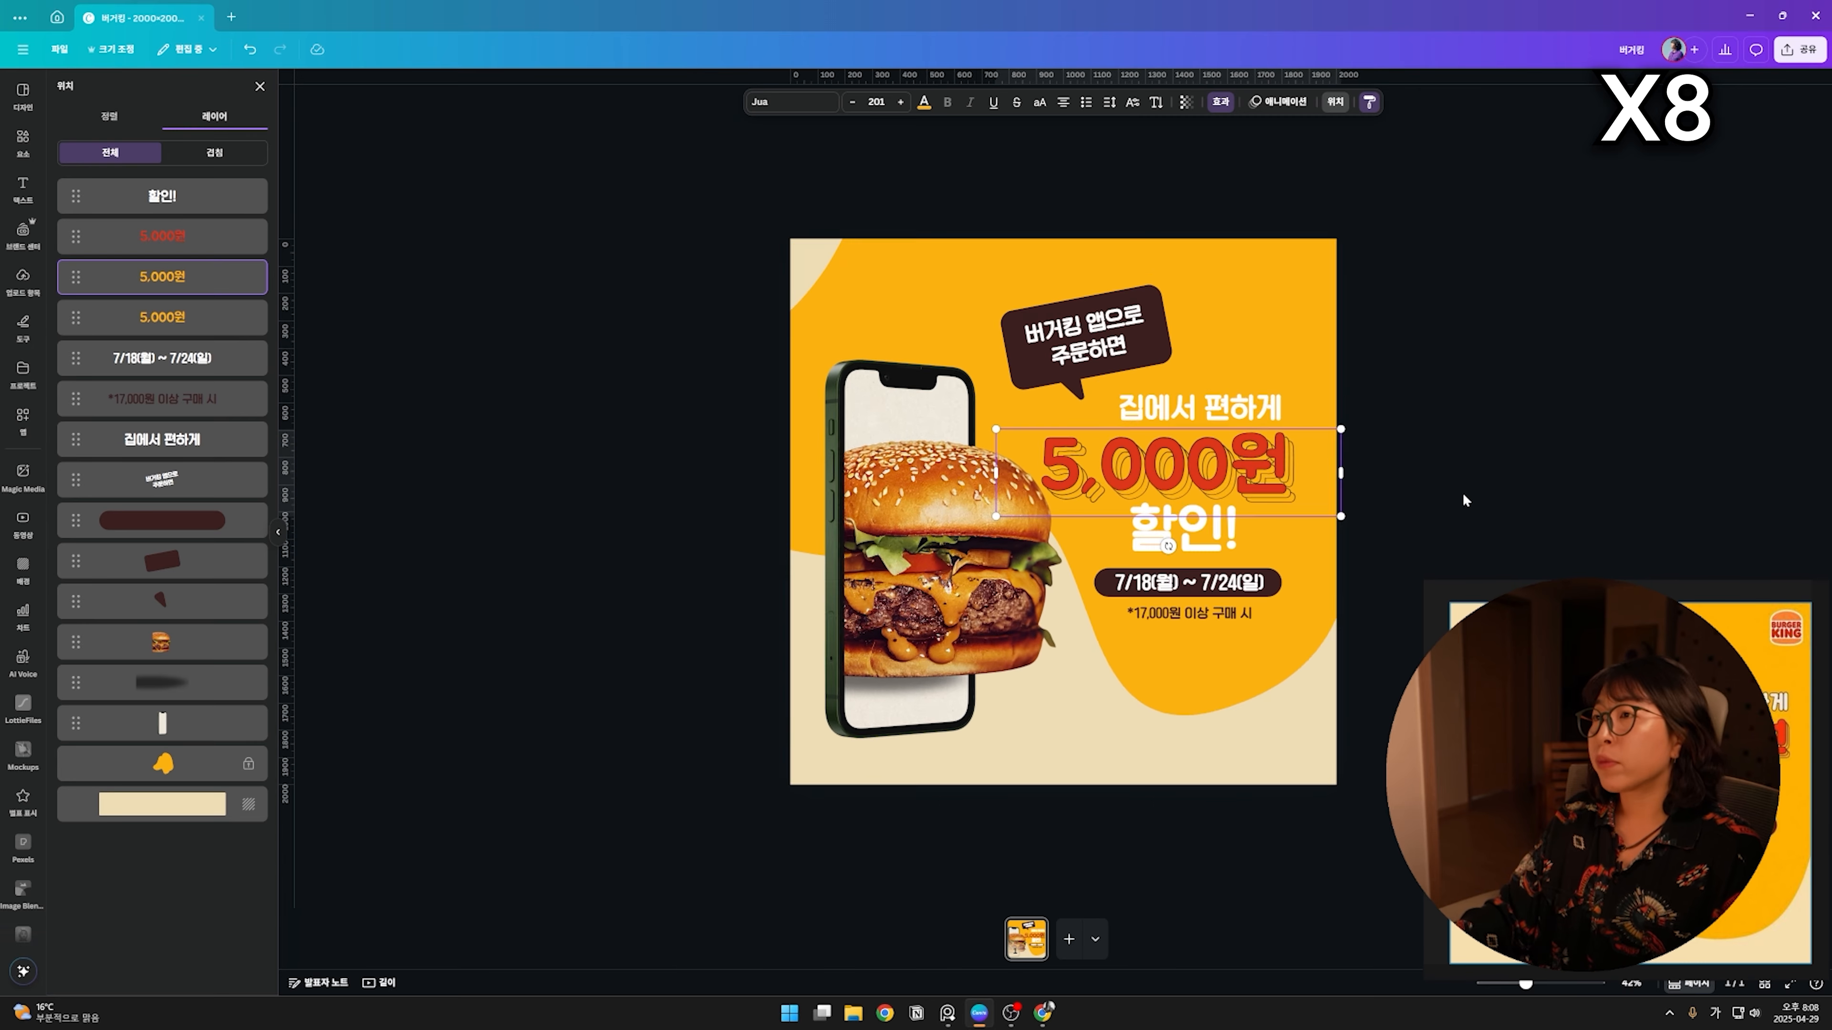
Step: Duplicate the "집에서 편하게" text, give it a dark outline and stack the two copies with a slight offset
{"action": "scroll", "coordinate": [1039, 492], "scroll_direction": "up", "scroll_amount": 5}
{"action": "left_click", "coordinate": [1334, 310]}
{"action": "left_click", "coordinate": [1220, 102]}
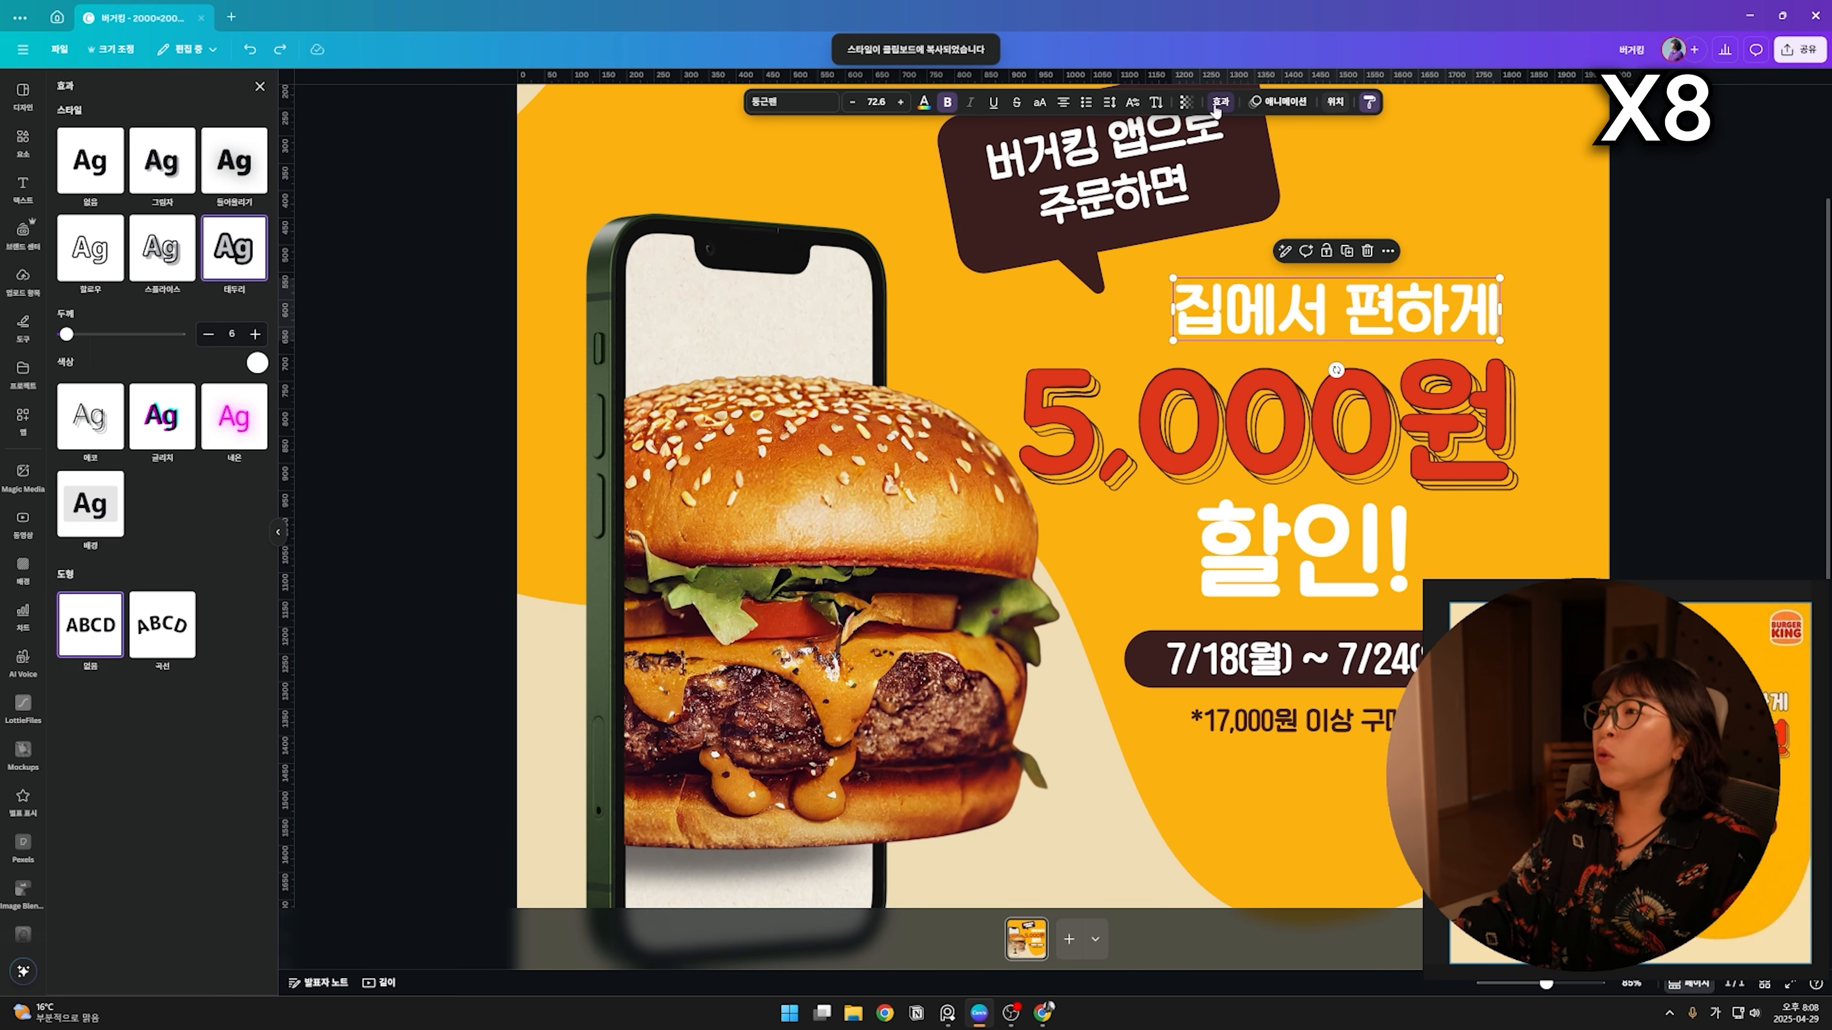
{"action": "key", "text": "ctrl+d"}
{"action": "key", "text": "alt+1"}
{"action": "left_click_drag", "start_coordinate": [1451, 305], "coordinate": [1454, 307]}
{"action": "left_click_drag", "start_coordinate": [1553, 287], "coordinate": [1438, 317]}
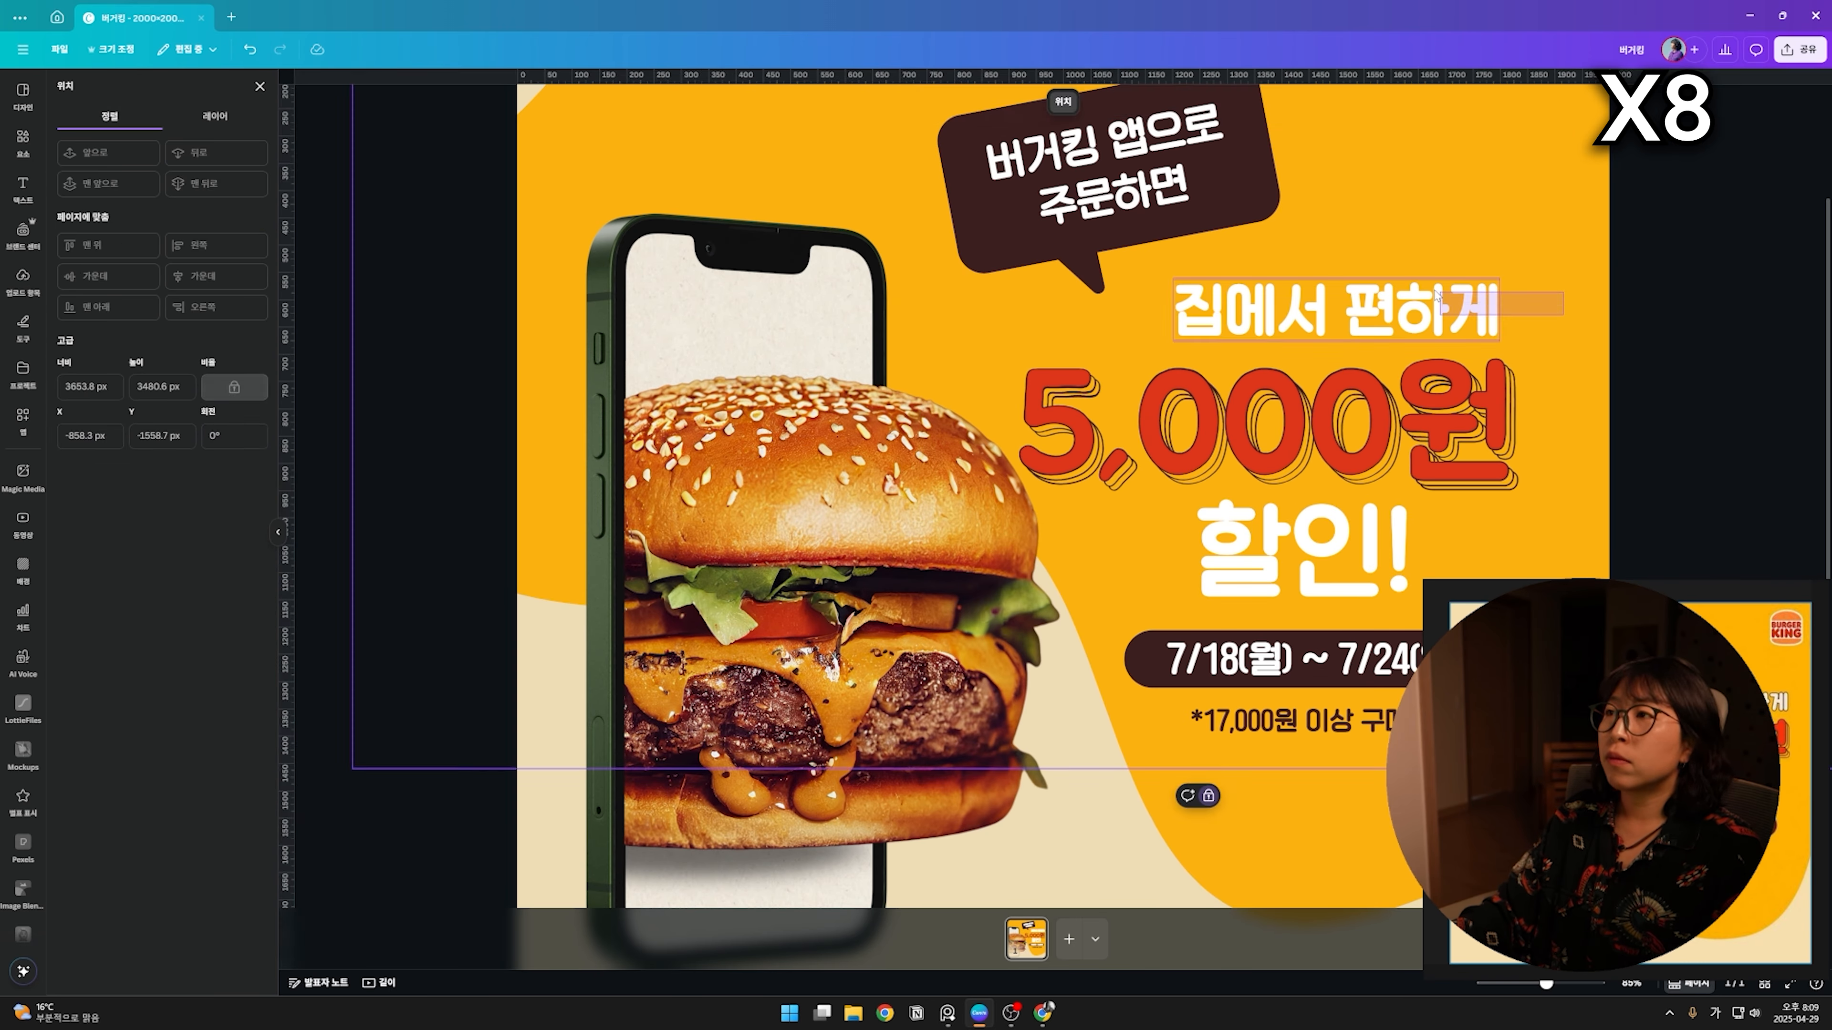
{"action": "left_click", "coordinate": [1614, 311]}
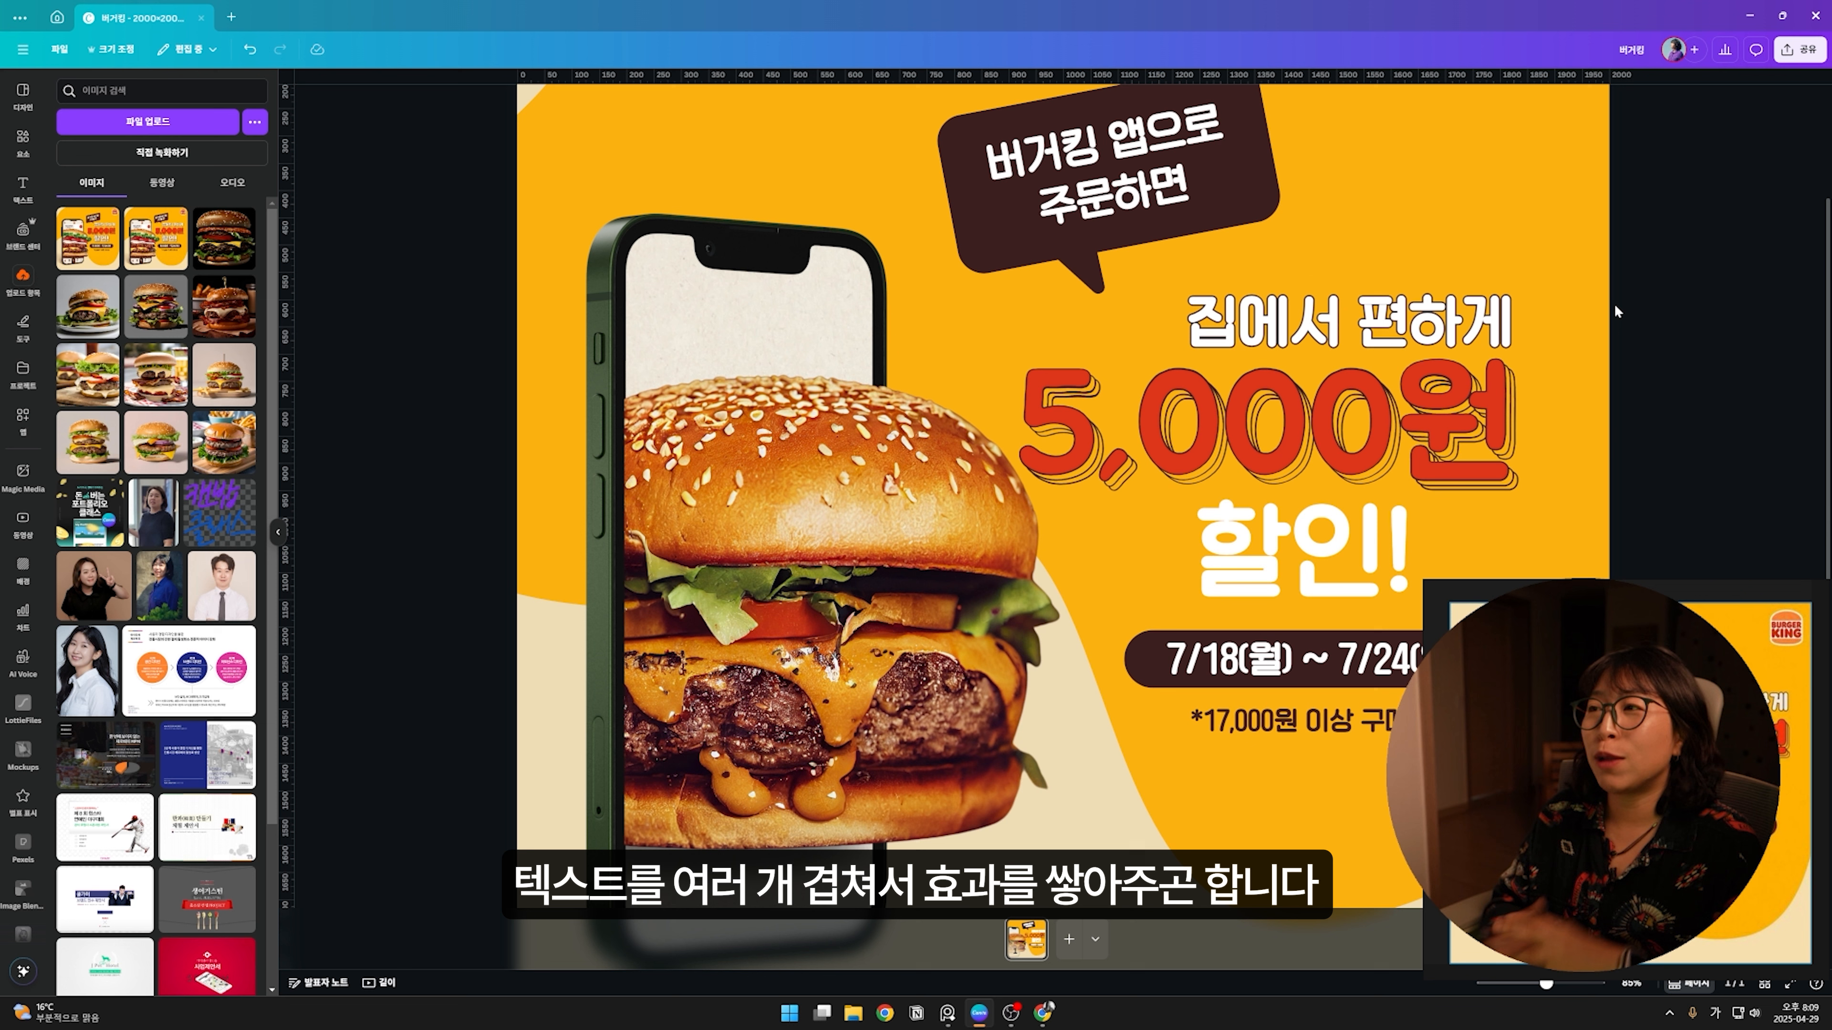
Step: Copy the style of a yellow "5,000원" copy and paste it onto the "할인!" text
{"action": "left_click", "coordinate": [1304, 563]}
{"action": "key", "text": "ctrl+alt+c"}
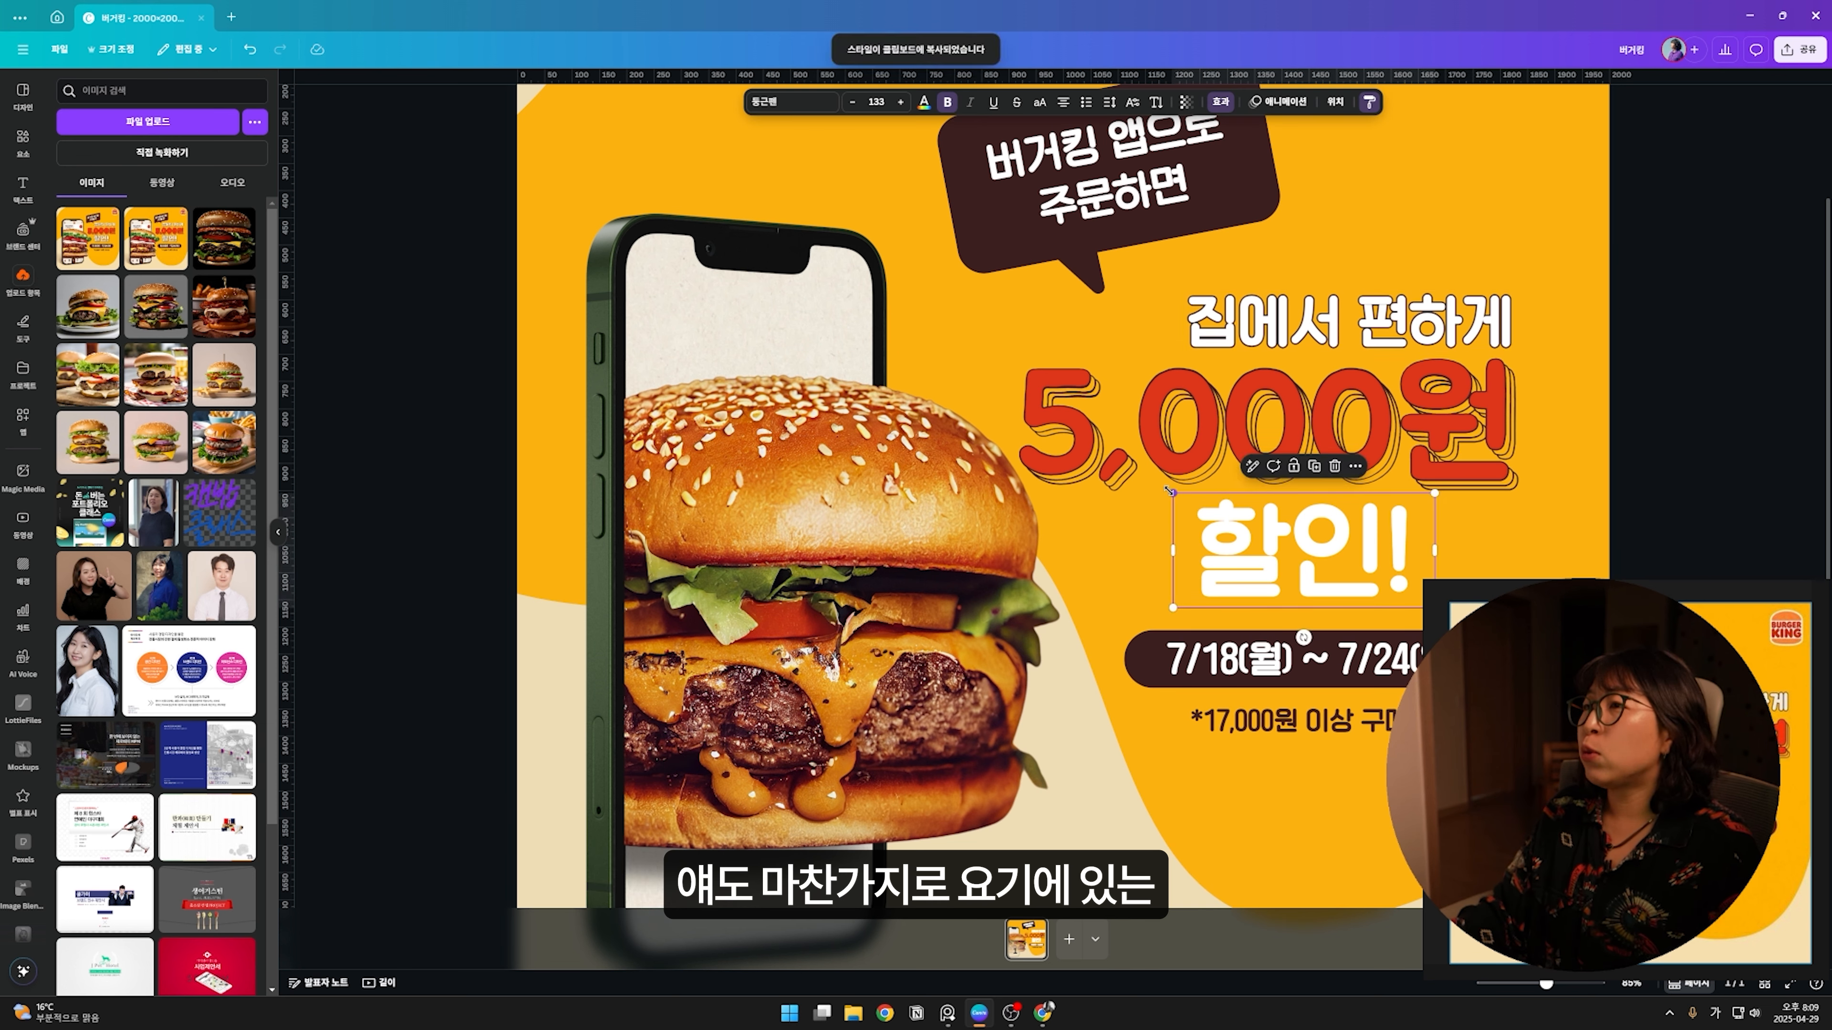
{"action": "left_click", "coordinate": [1276, 425]}
{"action": "key", "text": "alt+1"}
{"action": "left_click", "coordinate": [151, 366]}
{"action": "key", "text": "ctrl+alt+c"}
{"action": "left_click", "coordinate": [1226, 563]}
{"action": "key", "text": "ctrl+alt+v"}
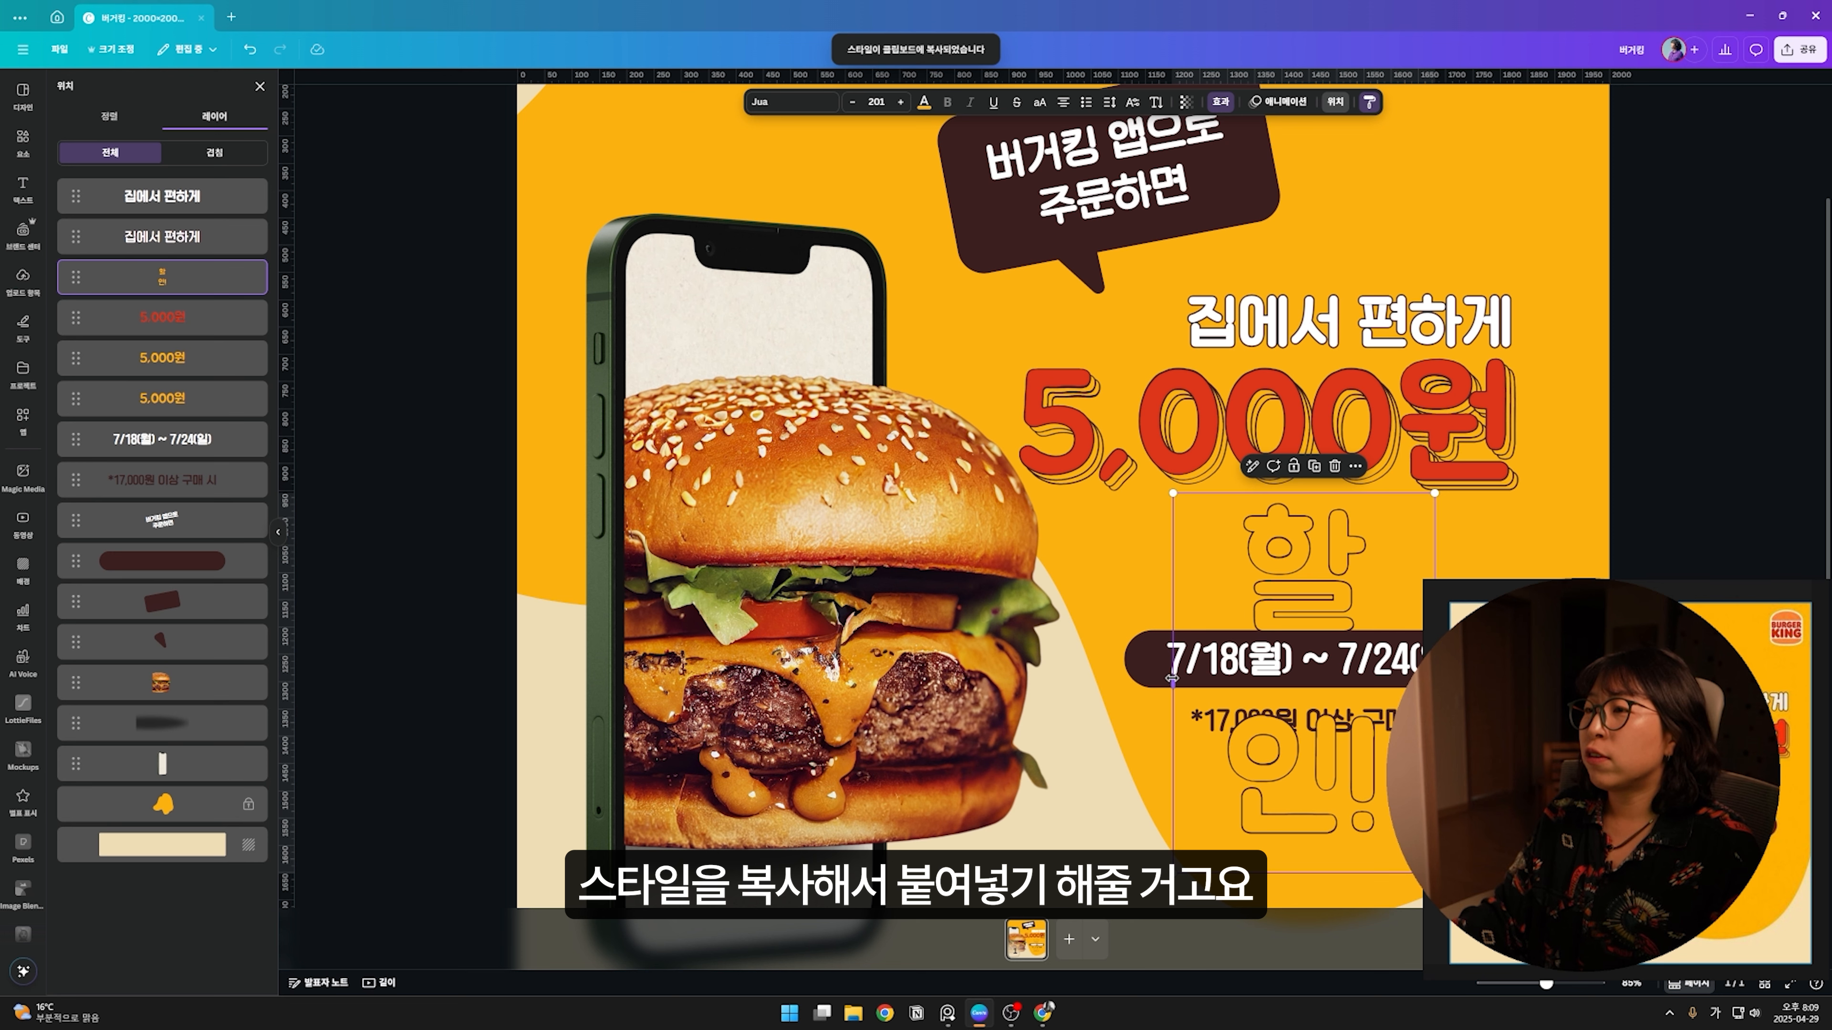
Step: Fit "할인!" on one line at size 127, stack two offset duplicates on it and color the top copy white
{"action": "left_click_drag", "start_coordinate": [1172, 678], "coordinate": [1028, 678]}
{"action": "left_click_drag", "start_coordinate": [1028, 669], "coordinate": [1112, 605]}
{"action": "key", "text": "ctrl+d"}
{"action": "left_click_drag", "start_coordinate": [1303, 548], "coordinate": [1295, 539]}
{"action": "key", "text": "ctrl+d"}
{"action": "left_click", "coordinate": [923, 102]}
{"action": "left_click", "coordinate": [252, 513]}
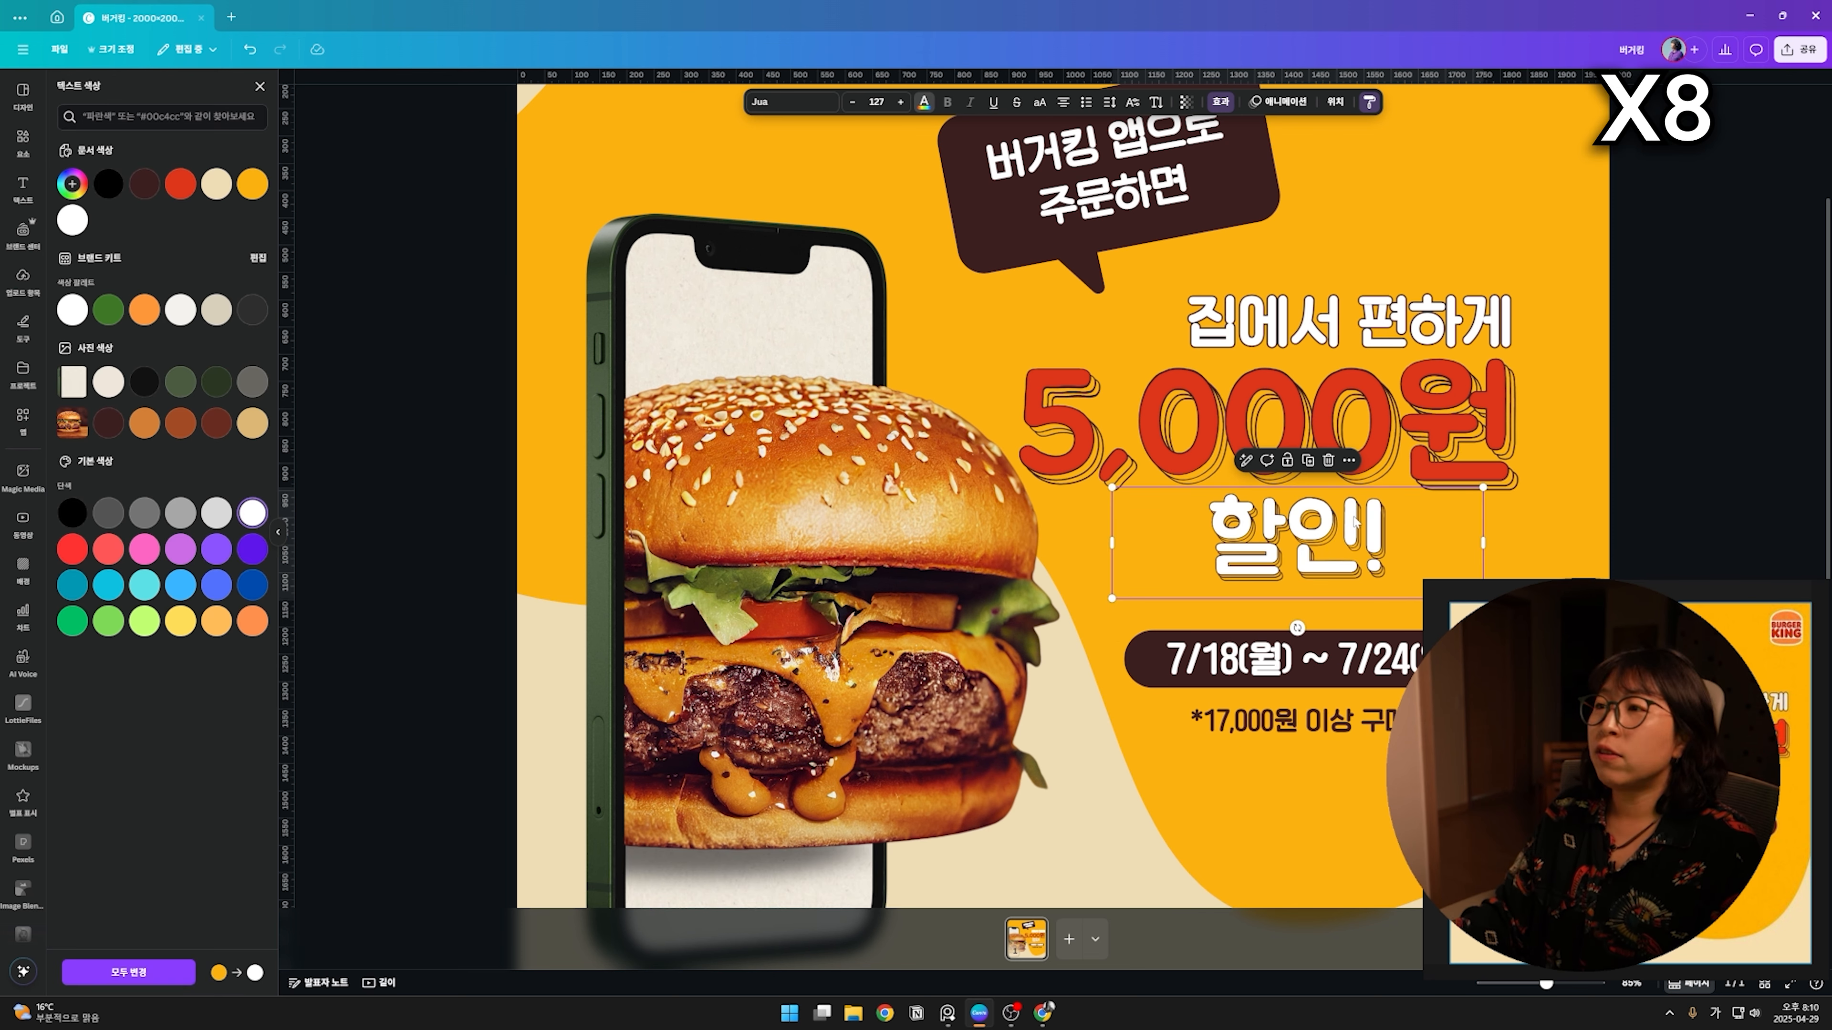
Step: Enlarge the stacked "할인!" and "집에서 편하게" texts and align them with "5,000원"
{"action": "scroll", "coordinate": [1354, 516], "scroll_direction": "down", "scroll_amount": 3}
{"action": "left_click_drag", "start_coordinate": [1399, 498], "coordinate": [1190, 548]}
{"action": "left_click_drag", "start_coordinate": [1359, 563], "coordinate": [1406, 599]}
{"action": "left_click_drag", "start_coordinate": [1255, 541], "coordinate": [1226, 541]}
{"action": "left_click", "coordinate": [1262, 365]}
{"action": "left_click_drag", "start_coordinate": [1146, 388], "coordinate": [1111, 395]}
{"action": "left_click", "coordinate": [1420, 313]}
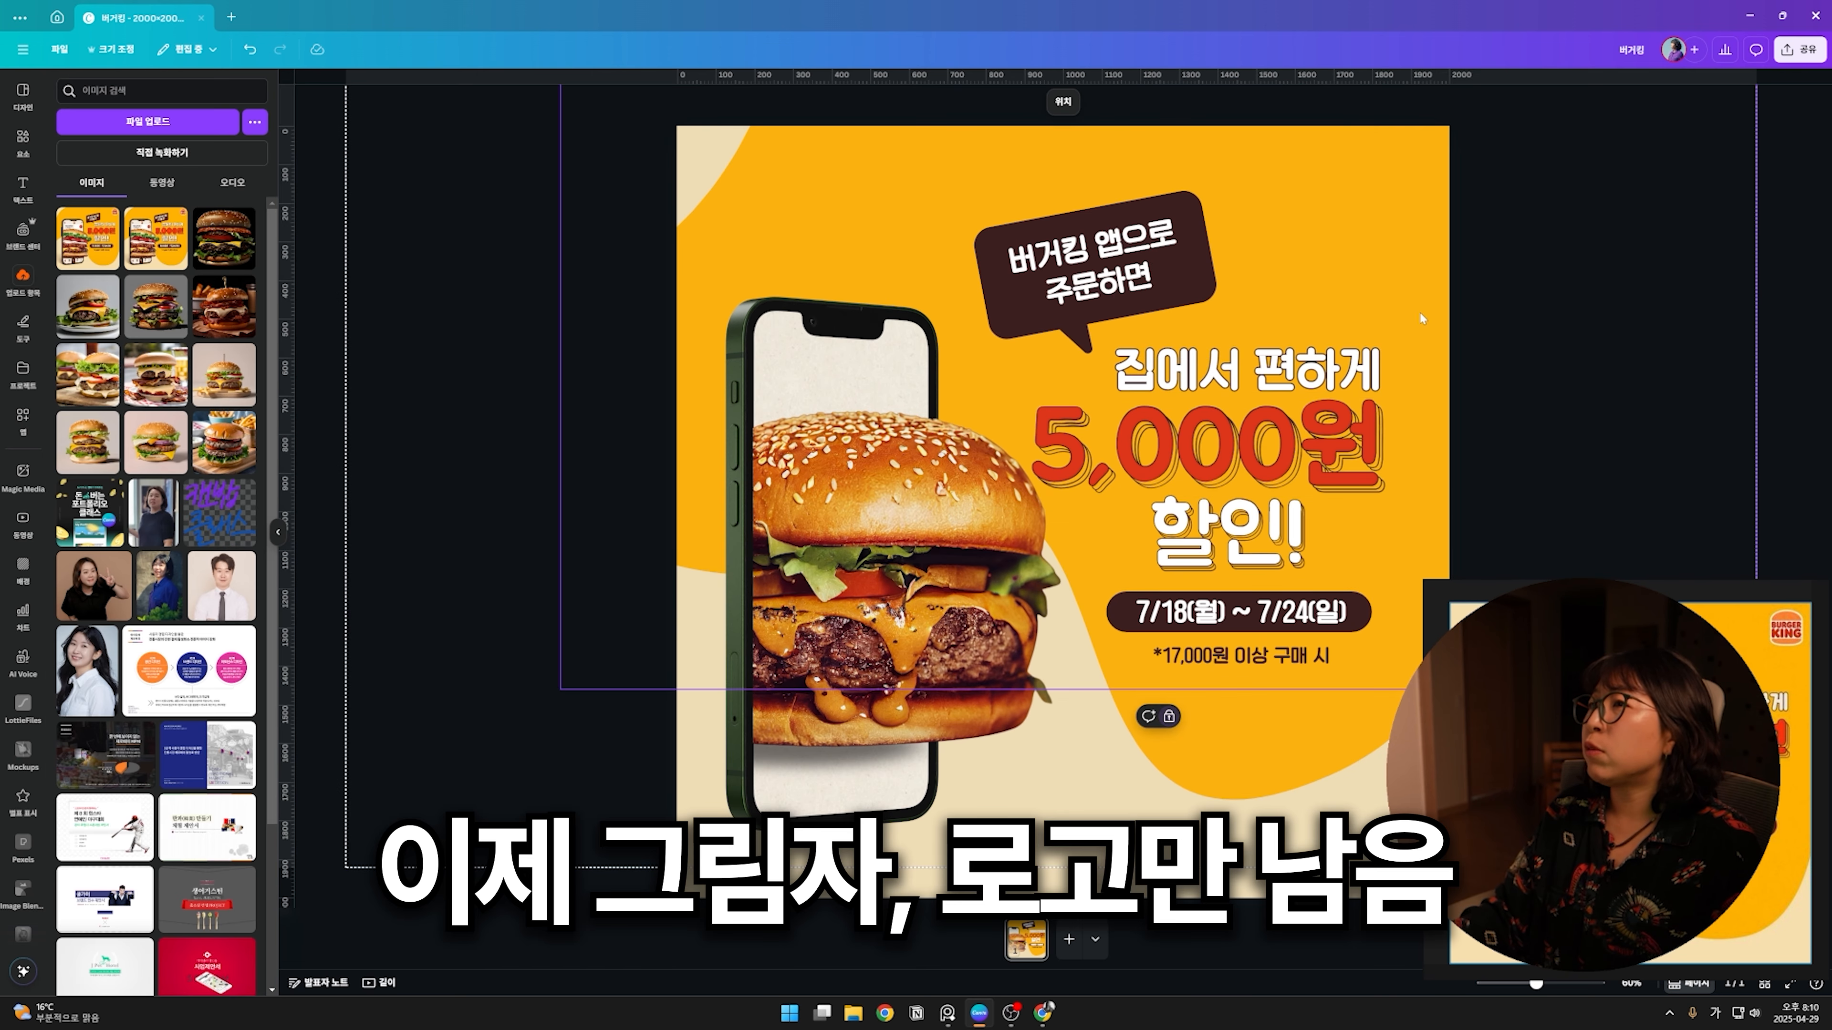
Step: Group the speech bubble, its tail and its text, and scale the group down
{"action": "key", "text": "ctrl+minus"}
{"action": "left_click_drag", "start_coordinate": [1085, 378], "coordinate": [1086, 380]}
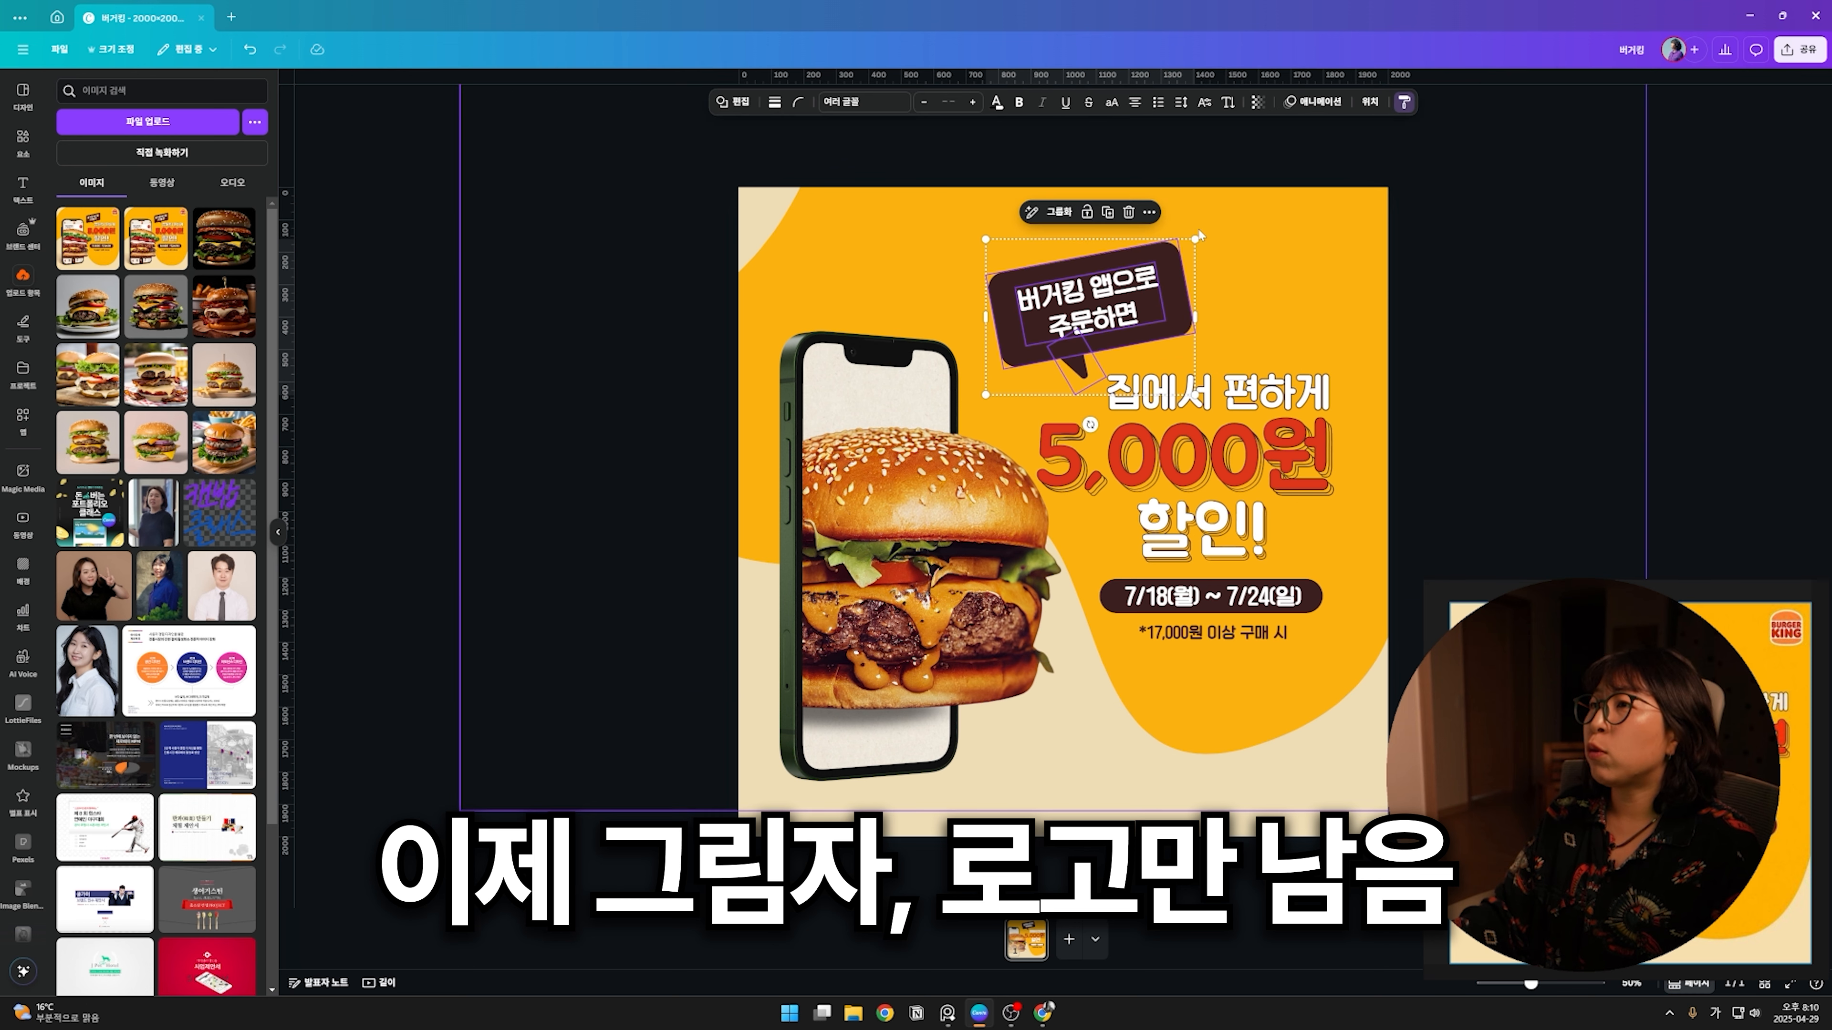
{"action": "key", "text": "ctrl+g"}
{"action": "left_click_drag", "start_coordinate": [1192, 240], "coordinate": [1162, 262]}
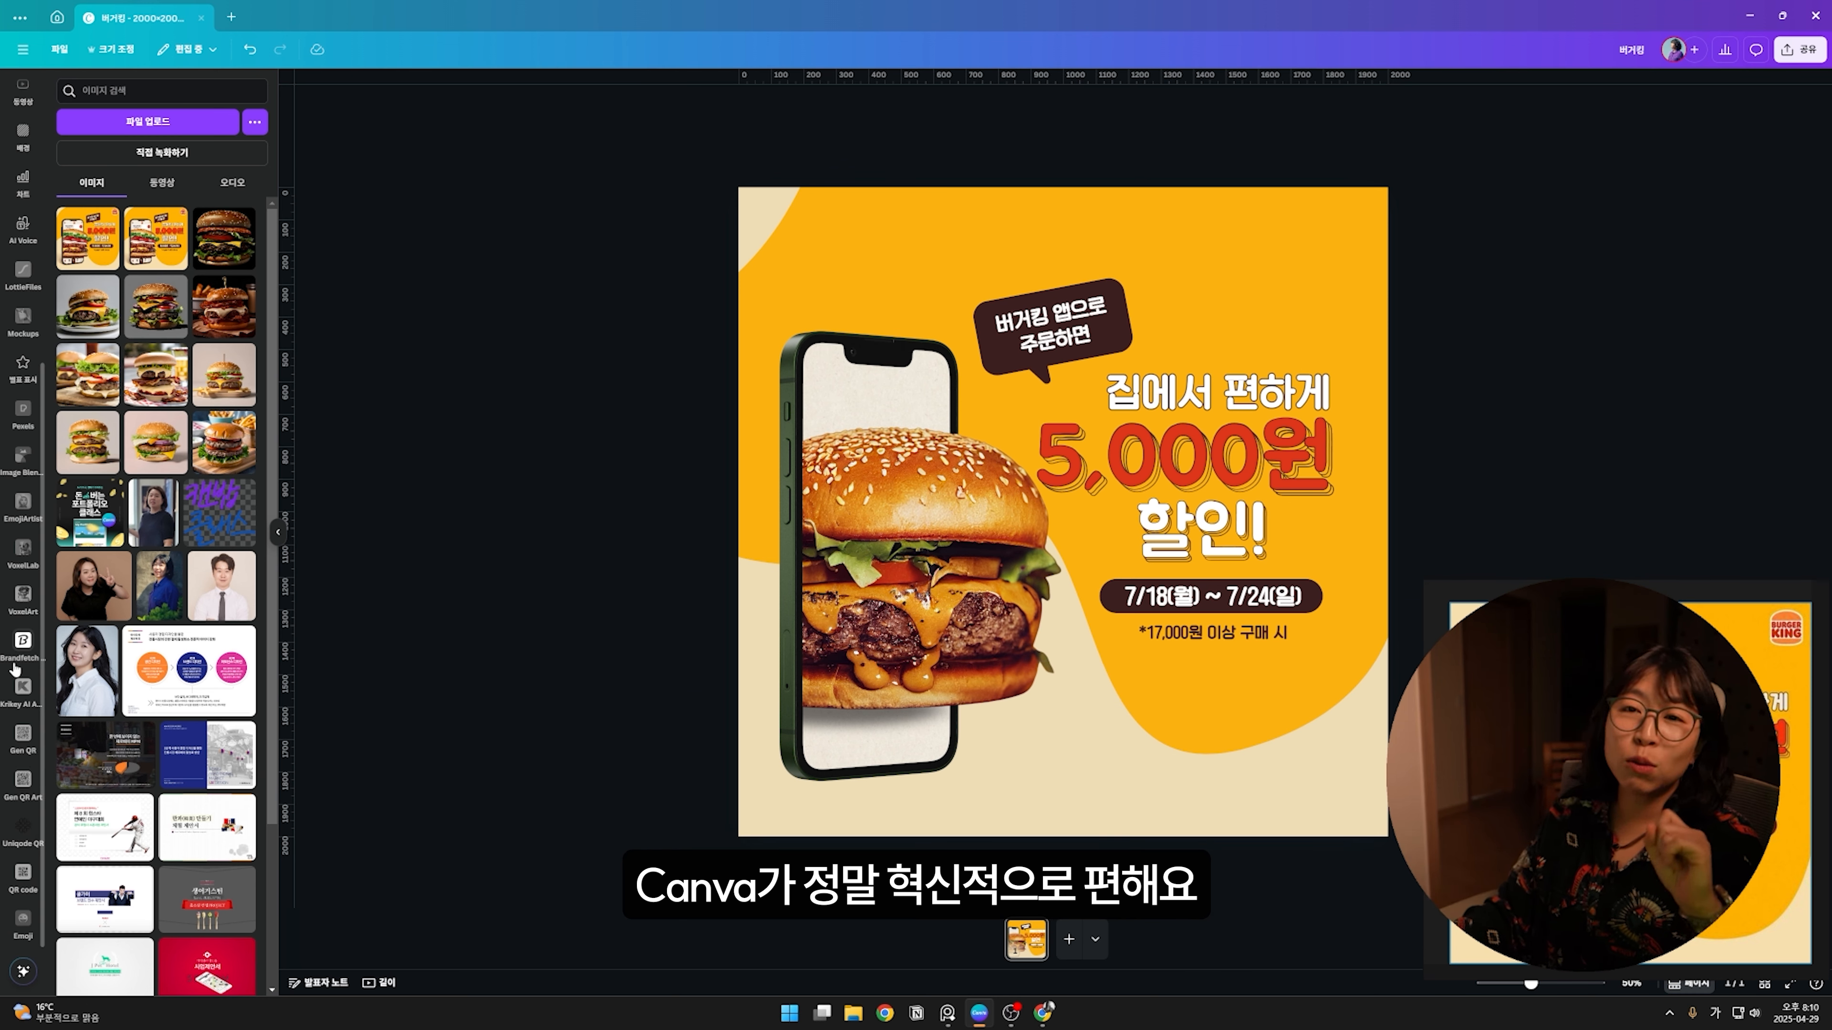
Step: Search the Brandfetch 로고 app for "burger king" and insert the transparent logo from bk.com
{"action": "left_click", "coordinate": [22, 640]}
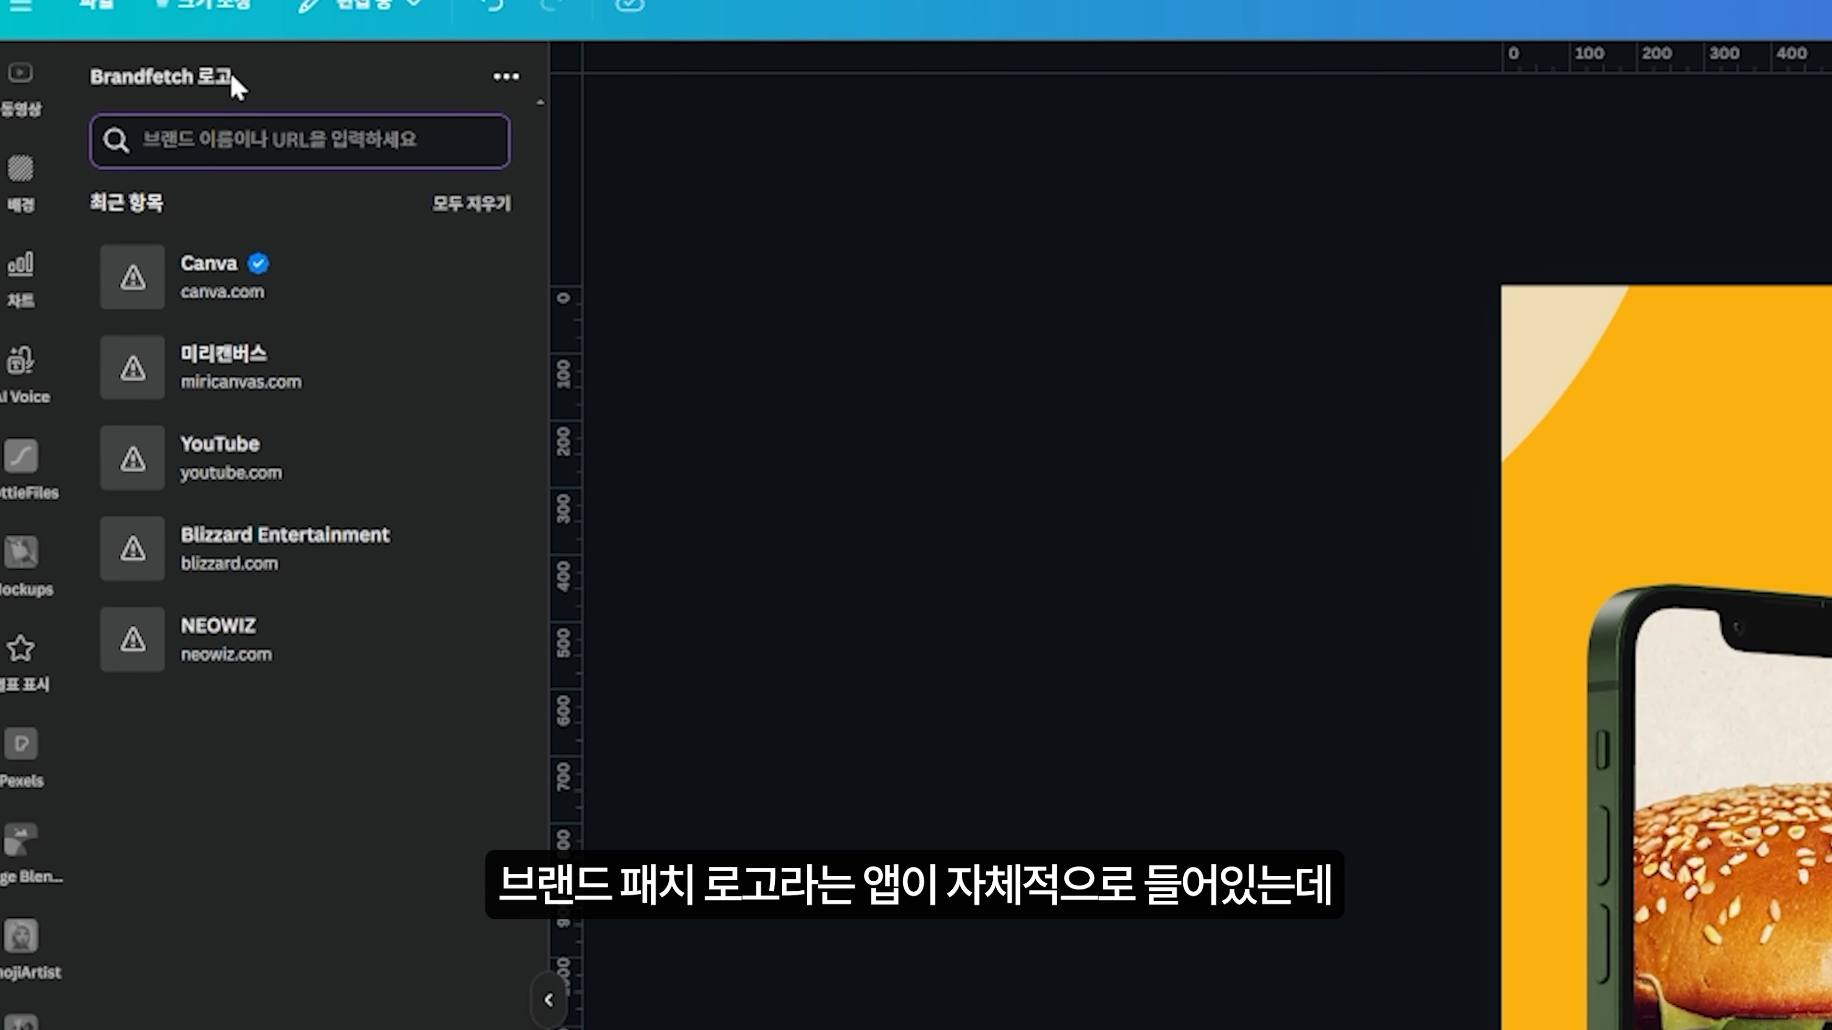
{"action": "type", "text": "ㅋ"}
{"action": "key", "text": "BackSpace"}
{"action": "type", "text": "burger king"}
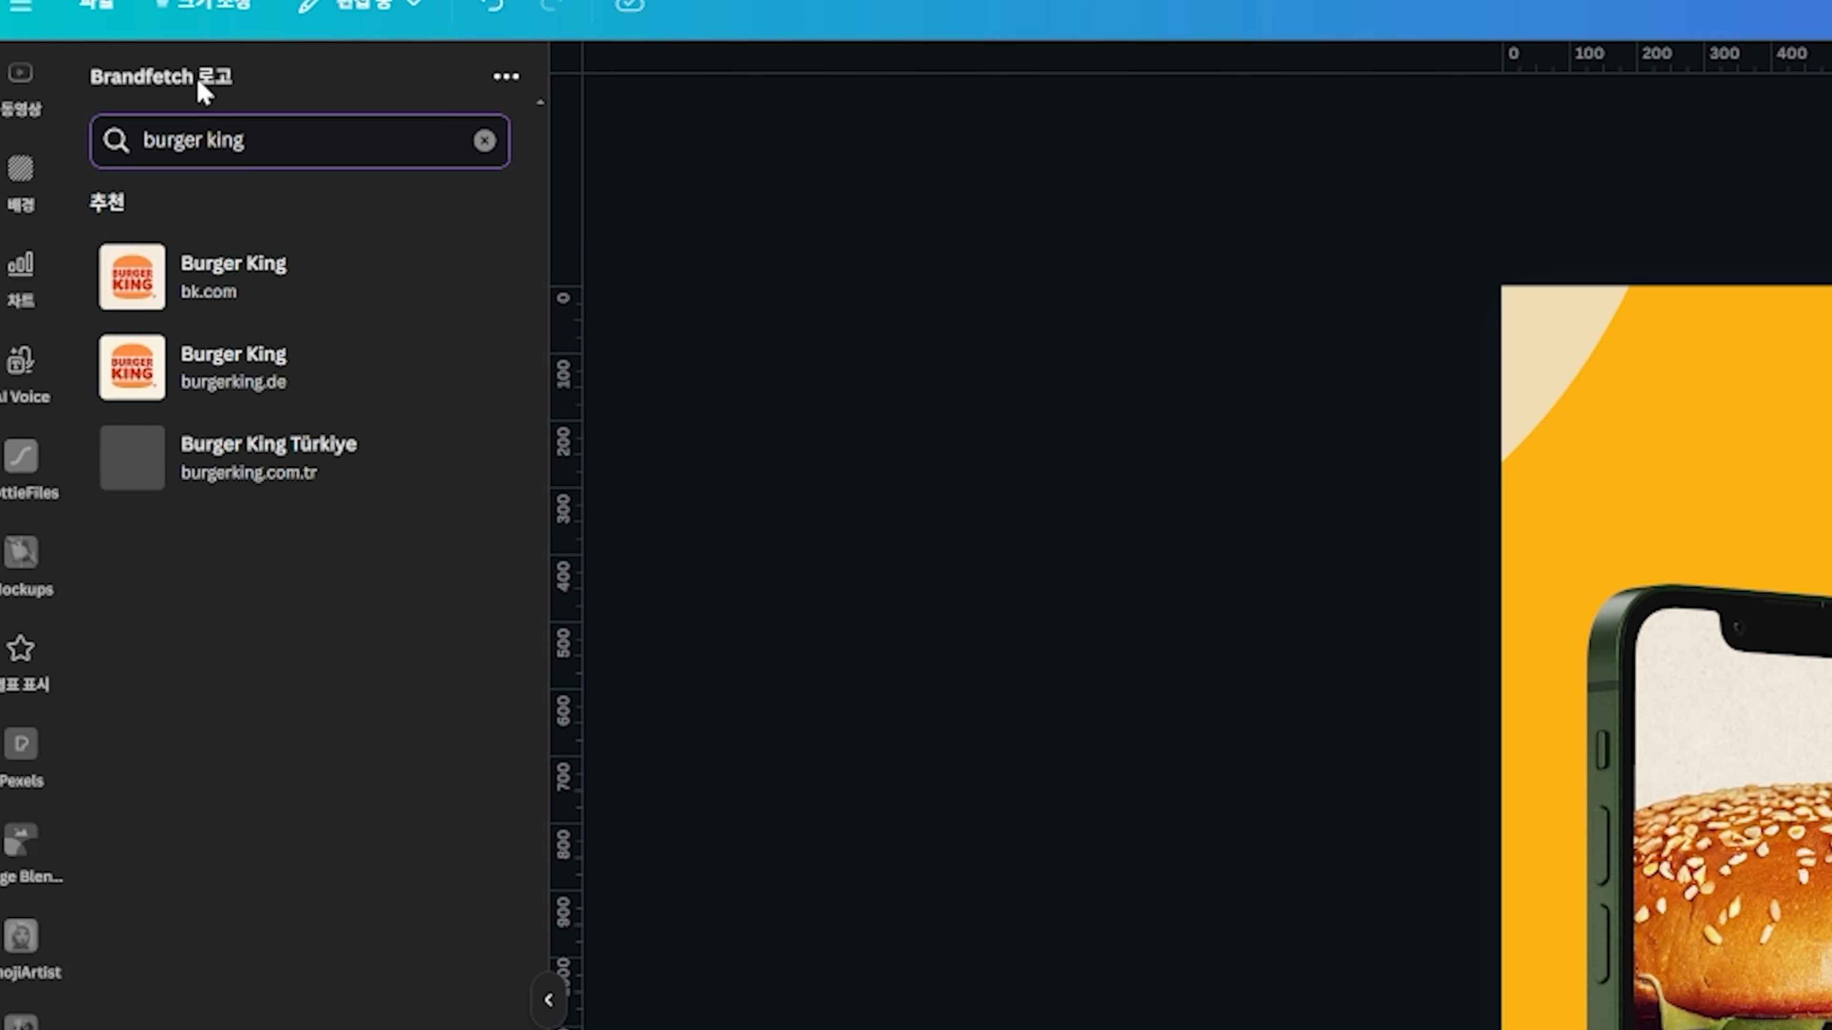
{"action": "left_click", "coordinate": [181, 296]}
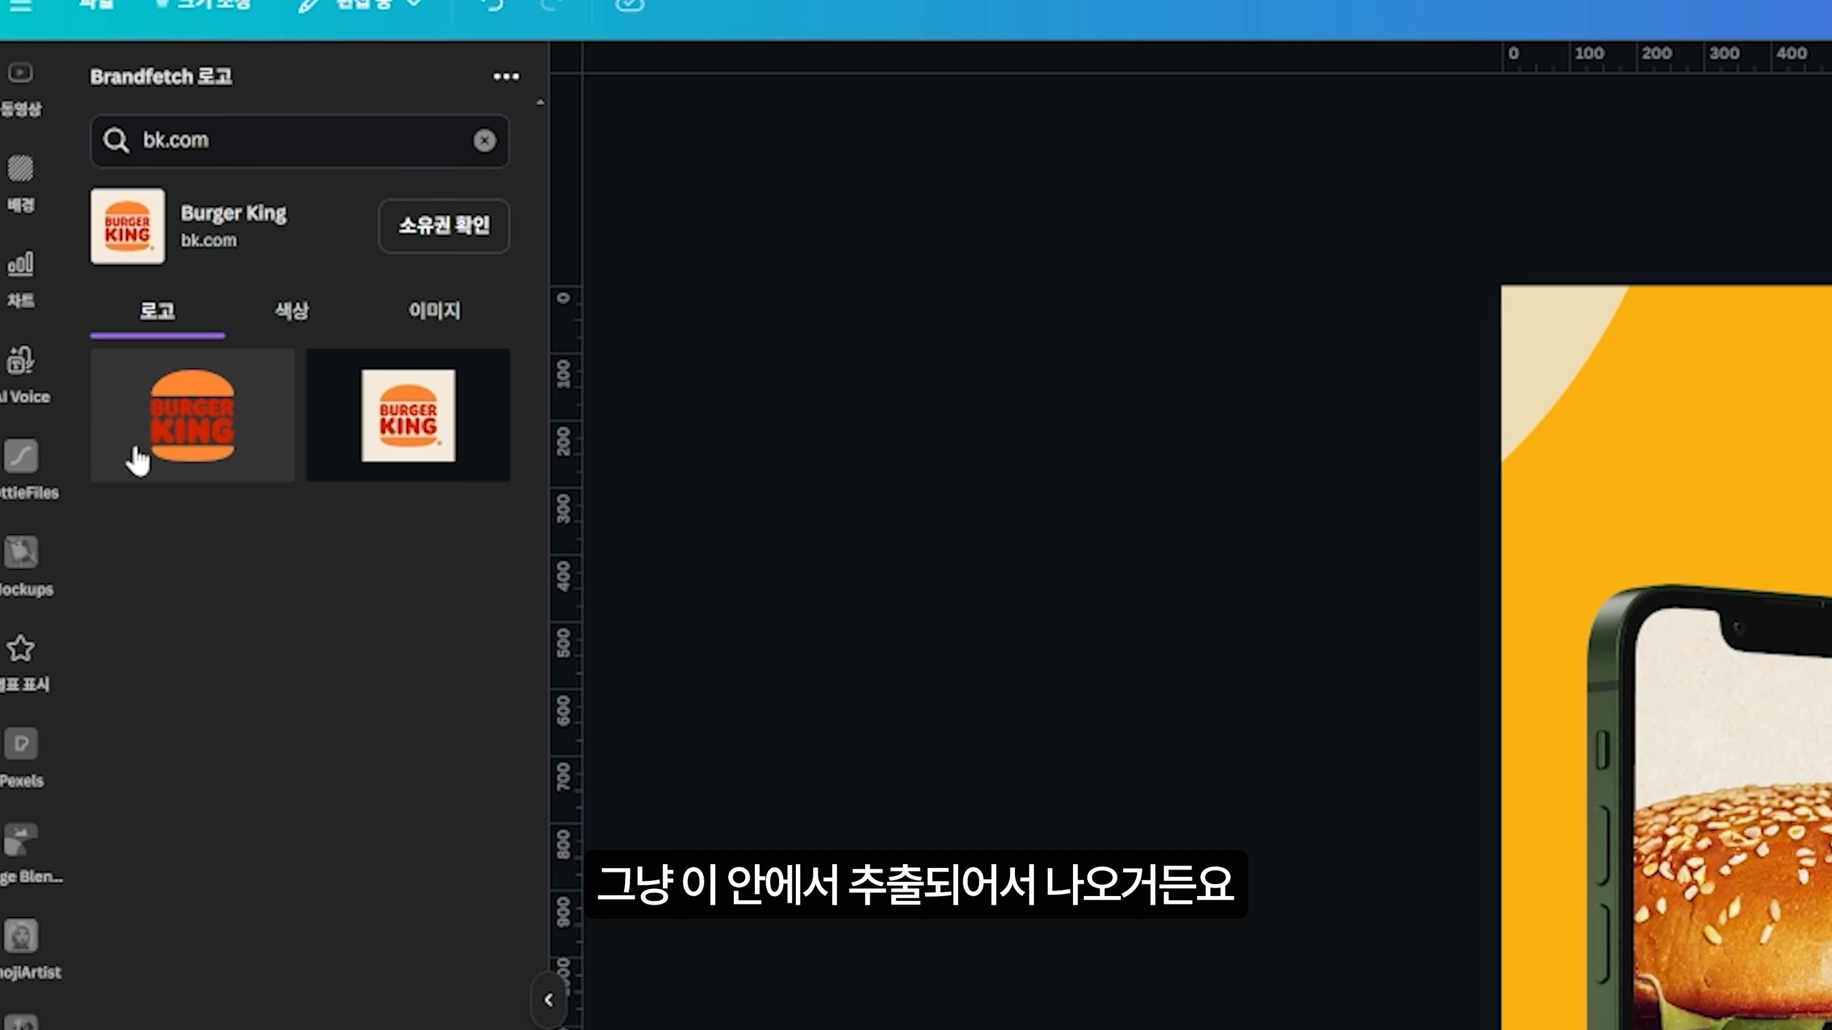
{"action": "left_click", "coordinate": [166, 433]}
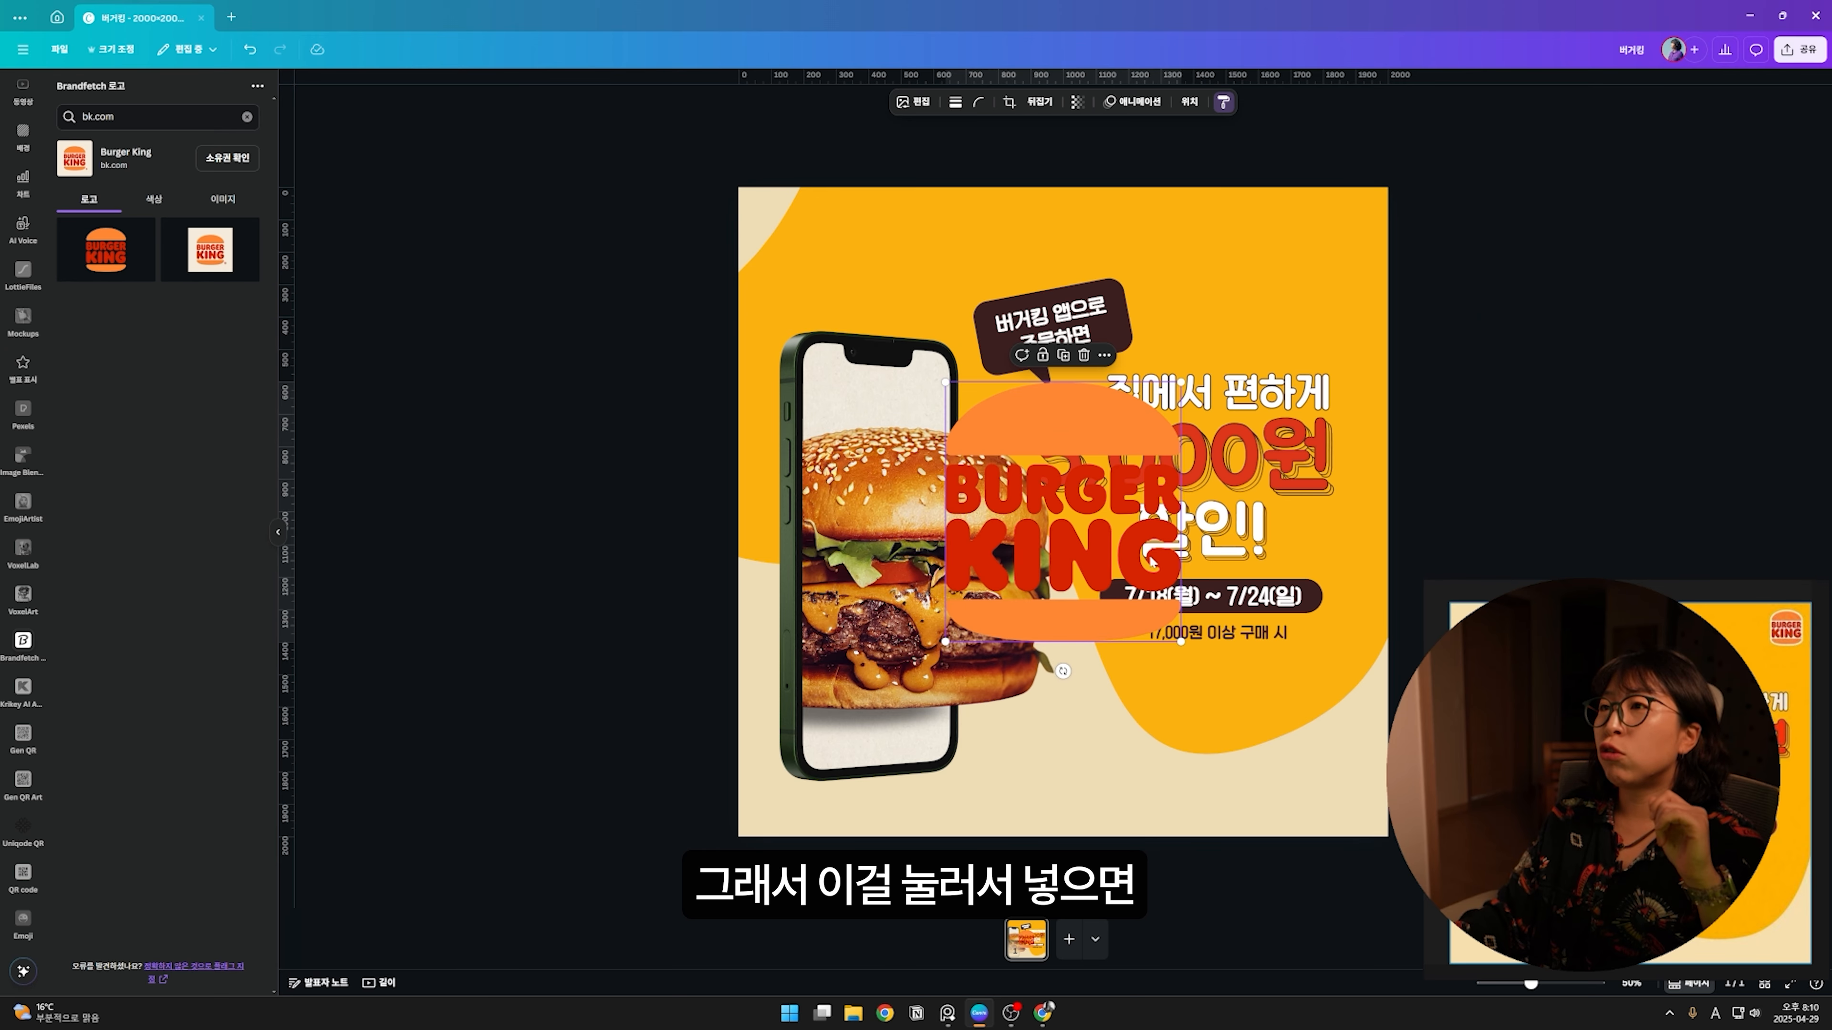
Step: Shrink the Burger King logo and move it to the page's upper-right corner
{"action": "left_click_drag", "start_coordinate": [1152, 561], "coordinate": [1314, 391]}
{"action": "left_click_drag", "start_coordinate": [1350, 501], "coordinate": [1189, 292]}
{"action": "left_click", "coordinate": [898, 101]}
{"action": "left_click_drag", "start_coordinate": [1151, 249], "coordinate": [1348, 246]}
Step: Add a white outline effect around the Burger King logo and fine-tune its size and position
{"action": "left_click", "coordinate": [90, 585]}
{"action": "left_click", "coordinate": [90, 237]}
{"action": "left_click", "coordinate": [254, 577]}
{"action": "left_click", "coordinate": [249, 594]}
{"action": "left_click", "coordinate": [1400, 300]}
{"action": "left_click_drag", "start_coordinate": [1379, 278], "coordinate": [1366, 261]}
{"action": "left_click", "coordinate": [1570, 311]}
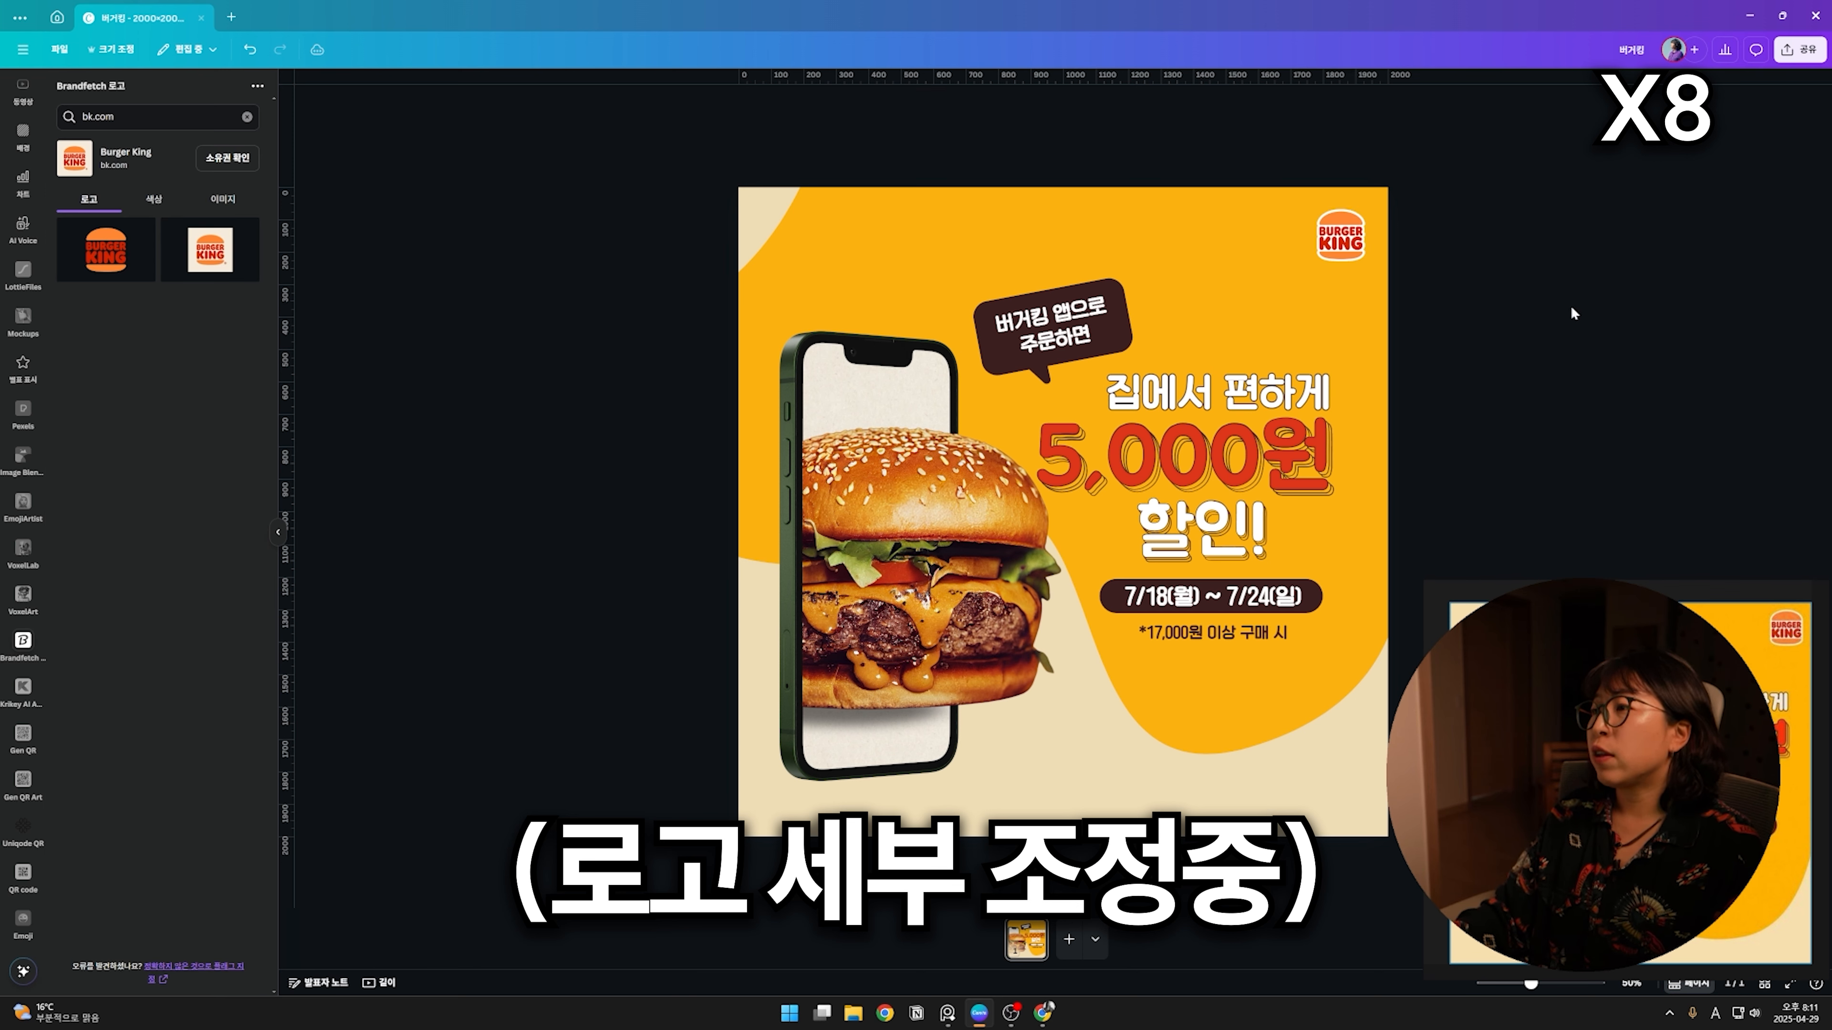
Step: Search the elements library for "그림자" and browse the graphic results
{"action": "scroll", "coordinate": [20, 179], "scroll_direction": "up", "scroll_amount": 6}
{"action": "left_click", "coordinate": [22, 142]}
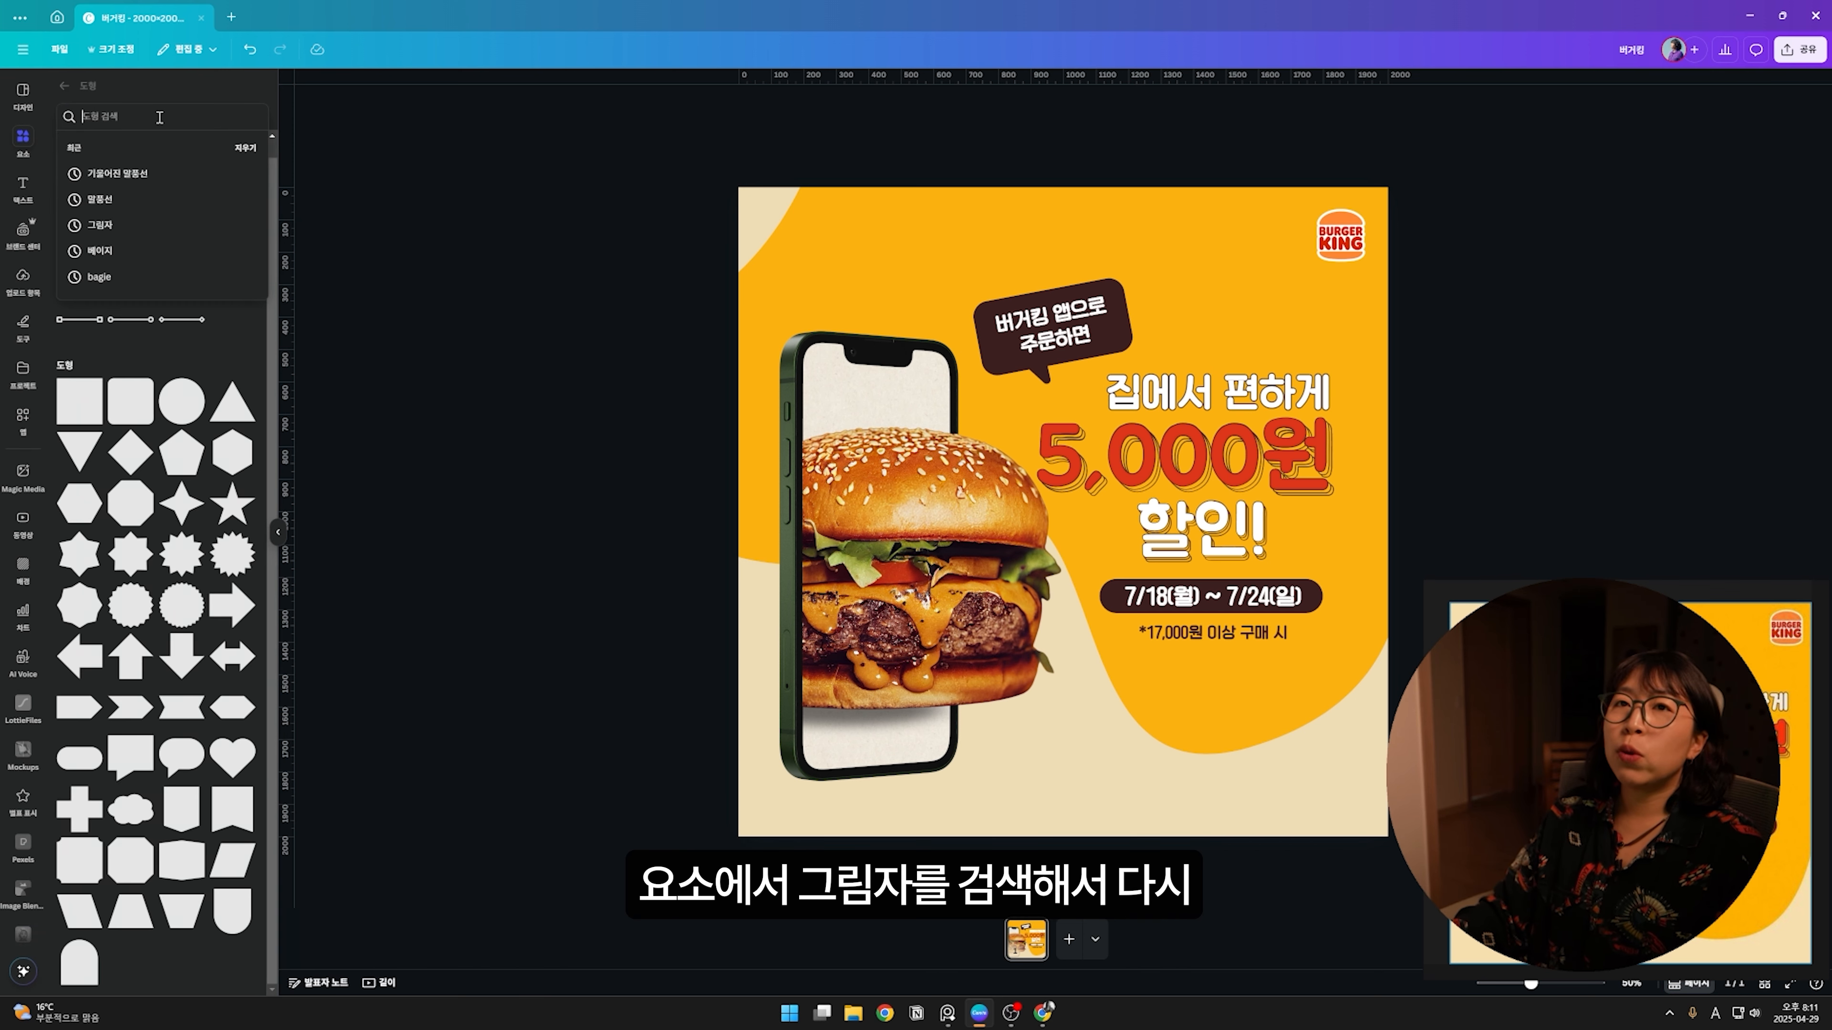
{"action": "left_click", "coordinate": [63, 87]}
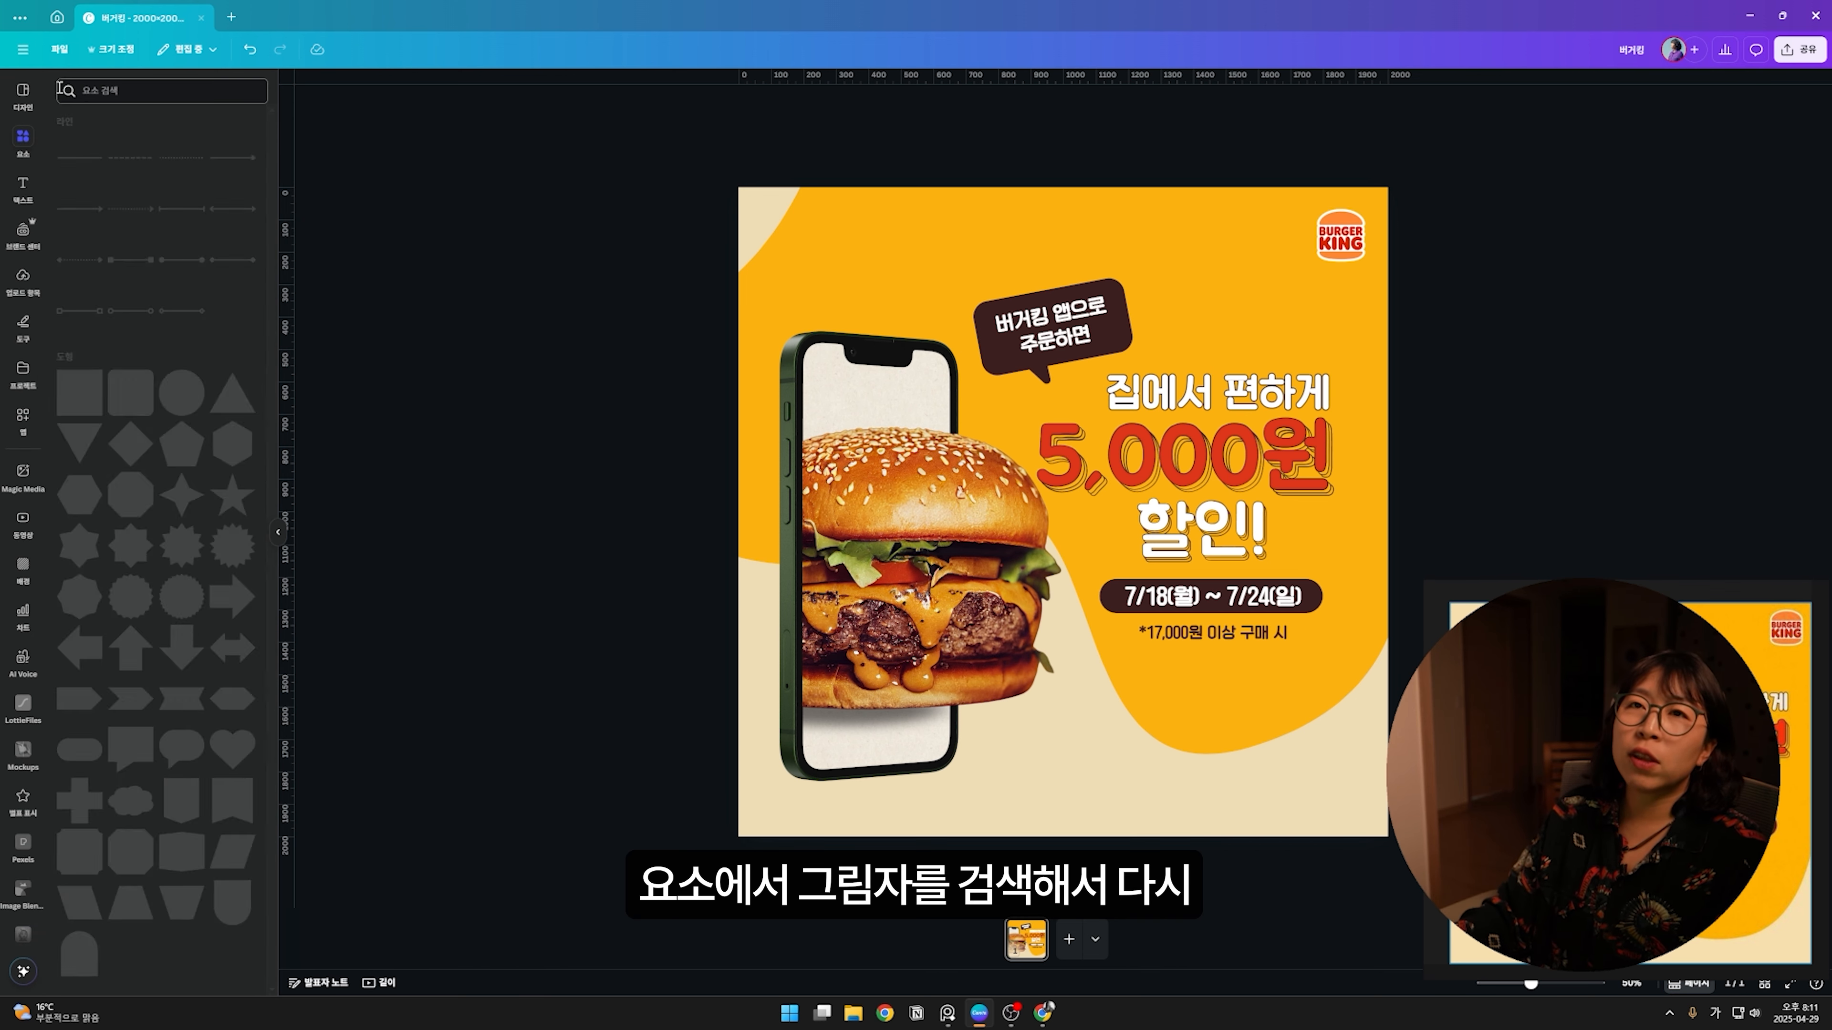
{"action": "left_click", "coordinate": [90, 91]}
{"action": "type", "text": "그림자"}
{"action": "key", "text": "Return"}
{"action": "left_click", "coordinate": [102, 121]}
{"action": "scroll", "coordinate": [134, 364], "scroll_direction": "down", "scroll_amount": 3}
{"action": "scroll", "coordinate": [134, 365], "scroll_direction": "down", "scroll_amount": 5}
{"action": "left_click", "coordinate": [82, 91]}
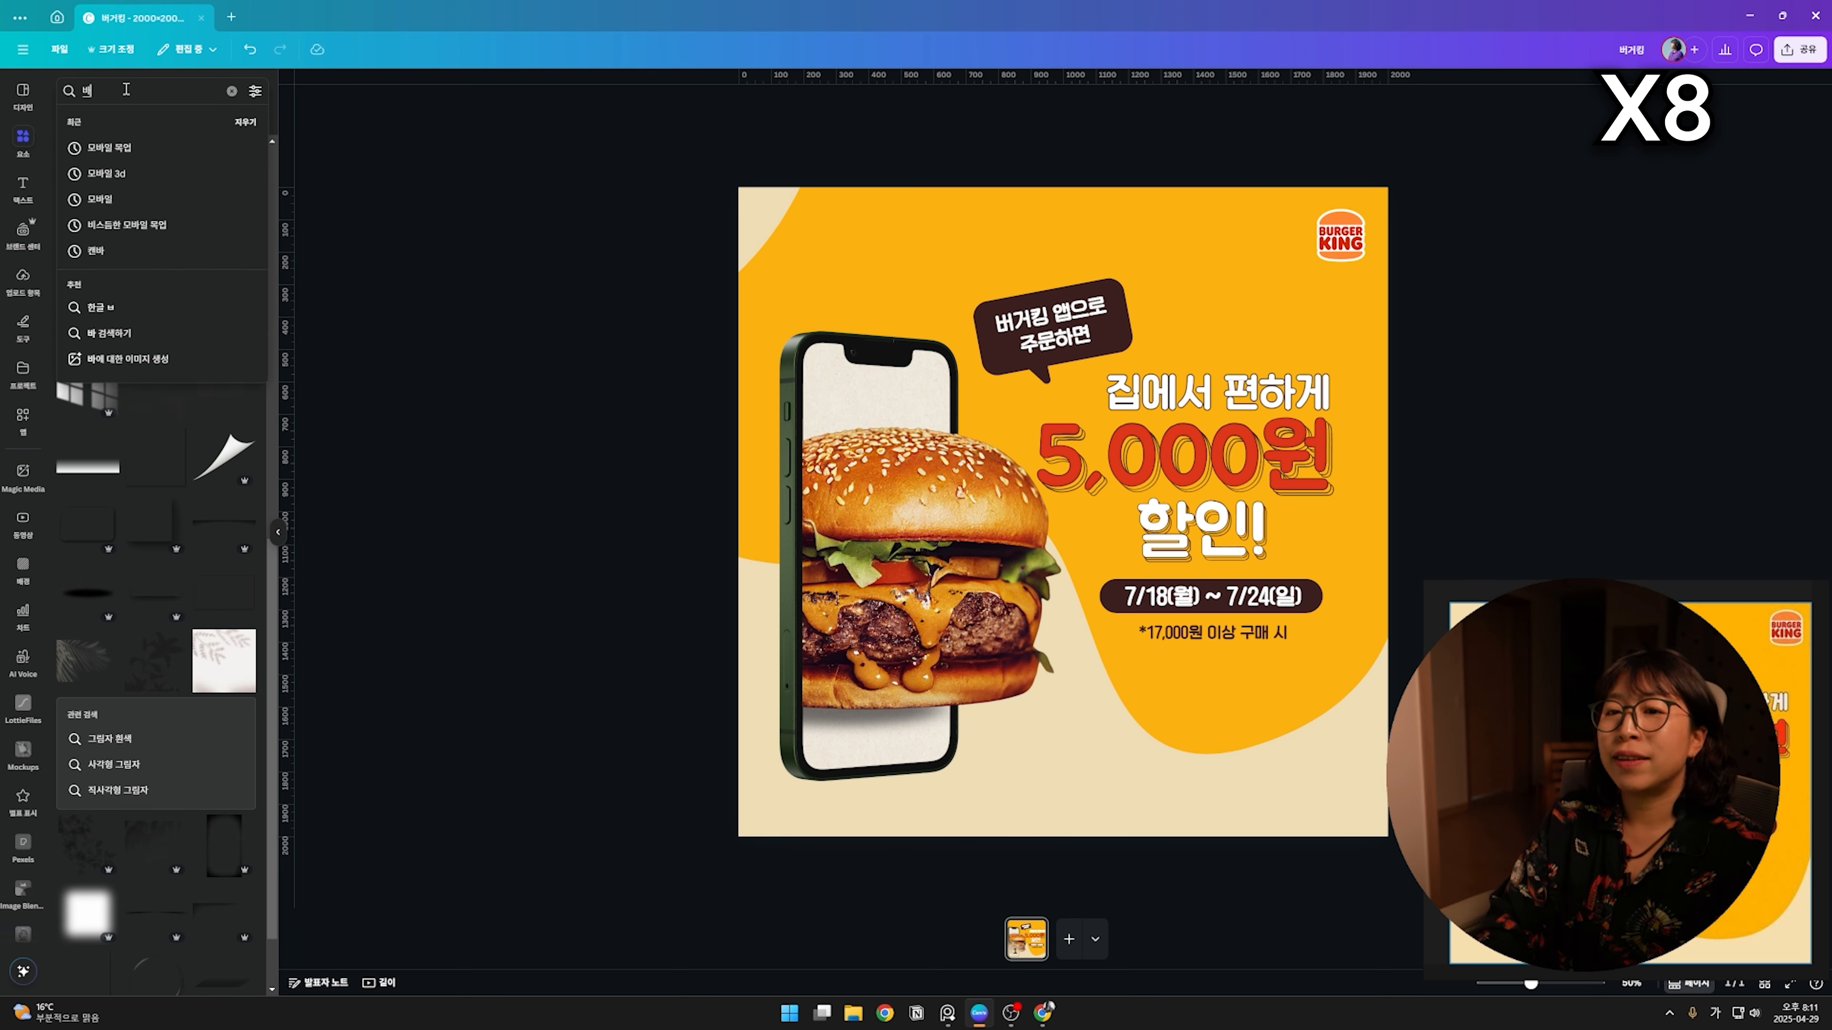
{"action": "type", "text": "직사각형"}
{"action": "key", "text": "Return"}
{"action": "scroll", "coordinate": [134, 365], "scroll_direction": "down", "scroll_amount": 3}
Step: Return to the "그림자" results, open more content from the Blurred Soft Oval Shadow's creator and insert a slanted soft shadow
{"action": "left_click", "coordinate": [108, 91]}
{"action": "left_click", "coordinate": [108, 171]}
{"action": "scroll", "coordinate": [179, 431], "scroll_direction": "down", "scroll_amount": 2}
{"action": "scroll", "coordinate": [179, 431], "scroll_direction": "down", "scroll_amount": 5}
{"action": "left_click", "coordinate": [176, 237]}
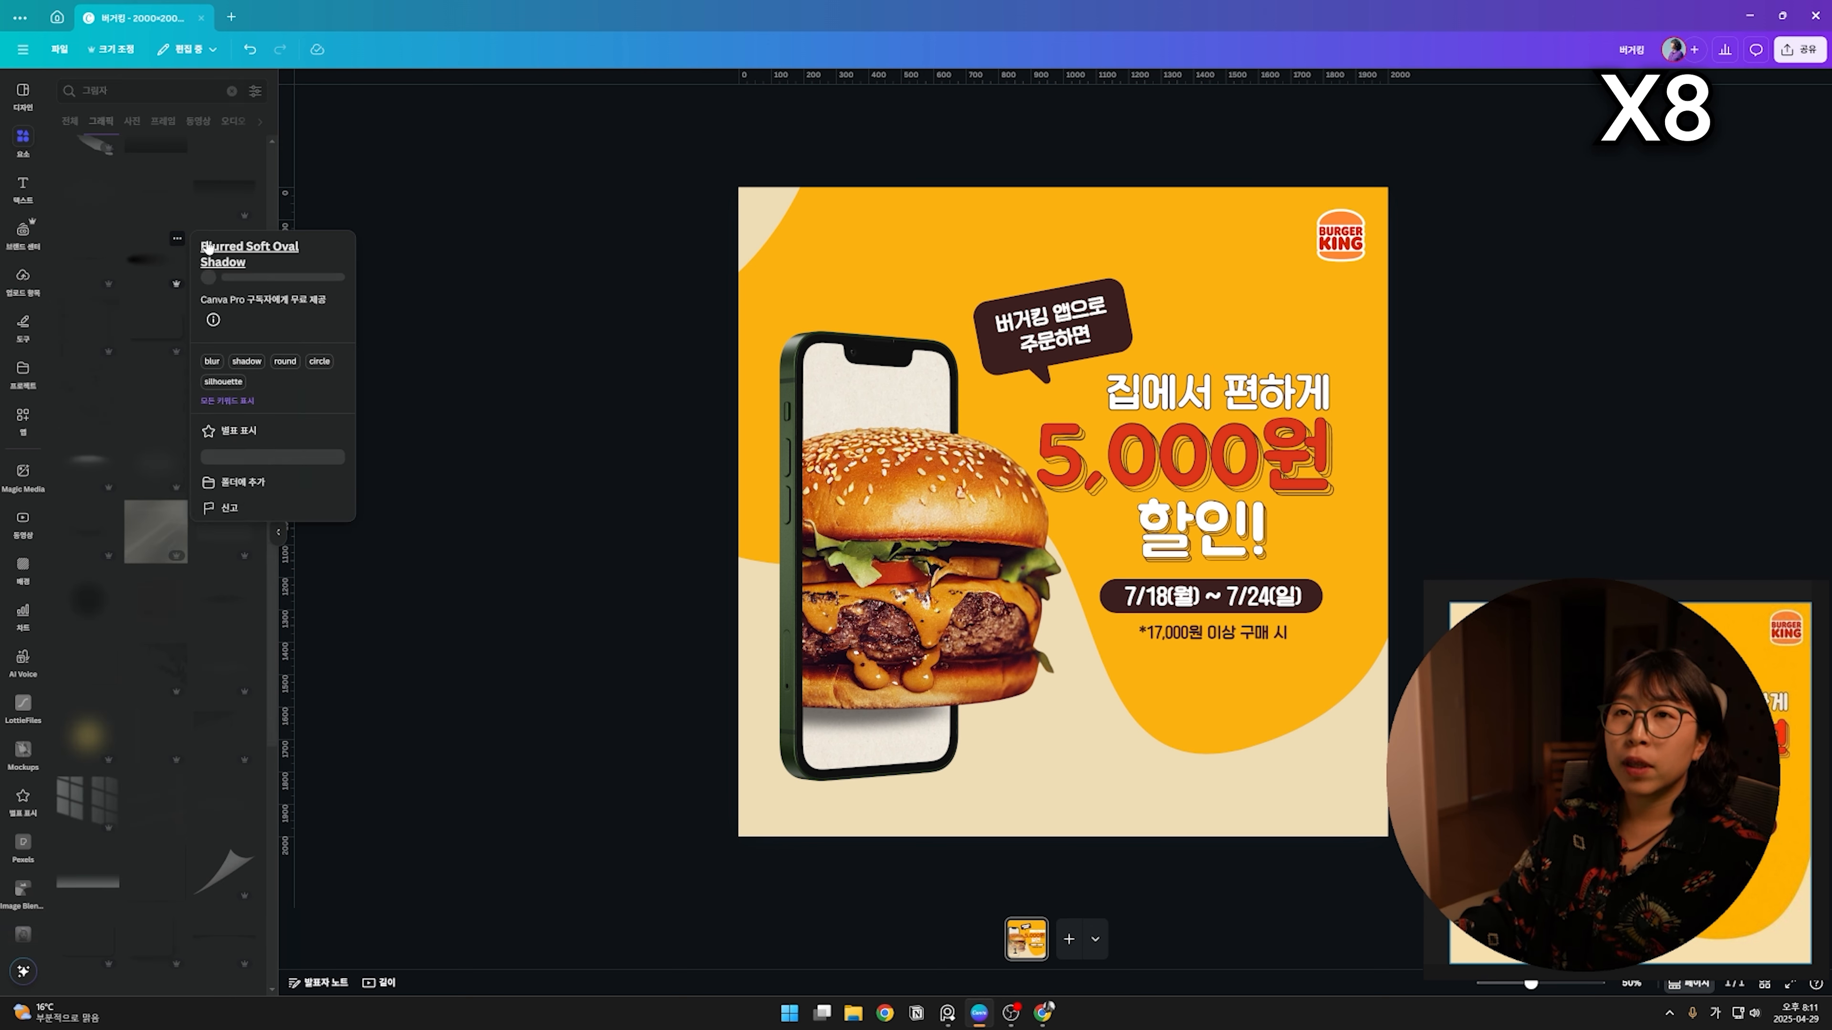
{"action": "left_click", "coordinate": [238, 459]}
{"action": "left_click", "coordinate": [78, 162]}
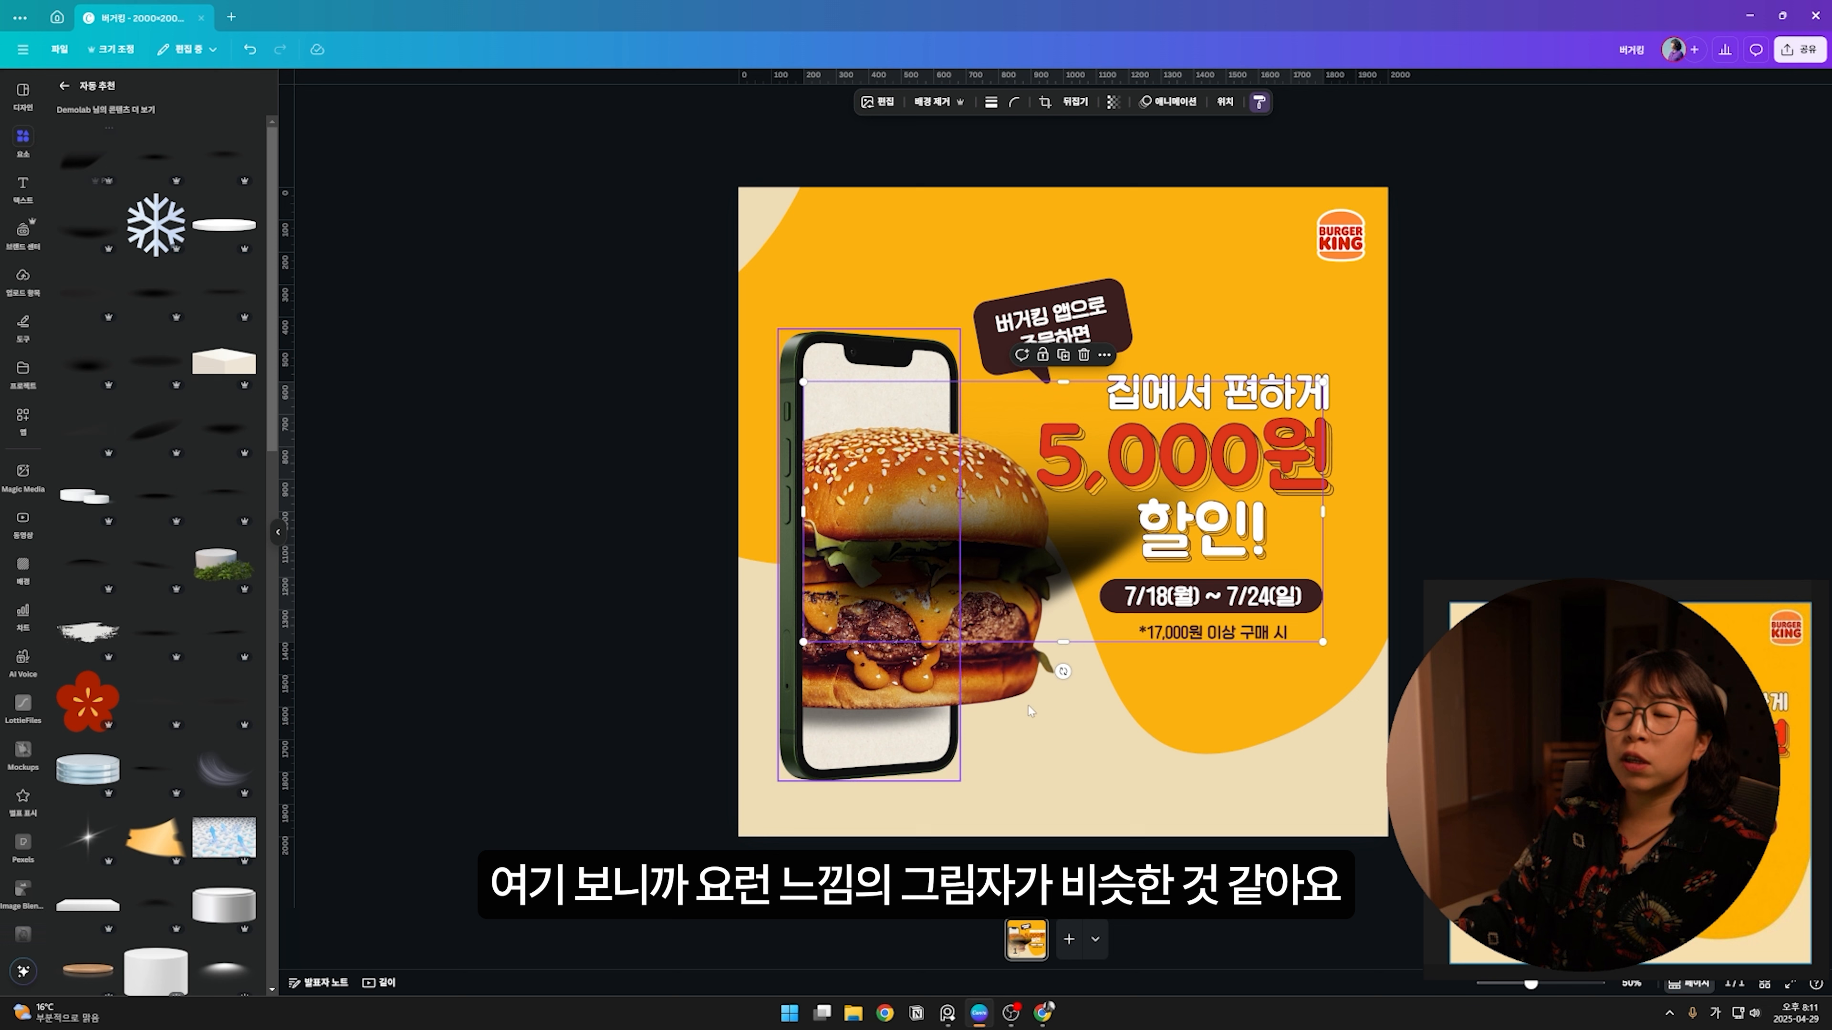
Step: Place the shadow at the phone's lower left, tilt it slightly counterclockwise and narrow it
{"action": "right_click", "coordinate": [1089, 539]}
{"action": "left_click_drag", "start_coordinate": [1089, 540], "coordinate": [793, 705]}
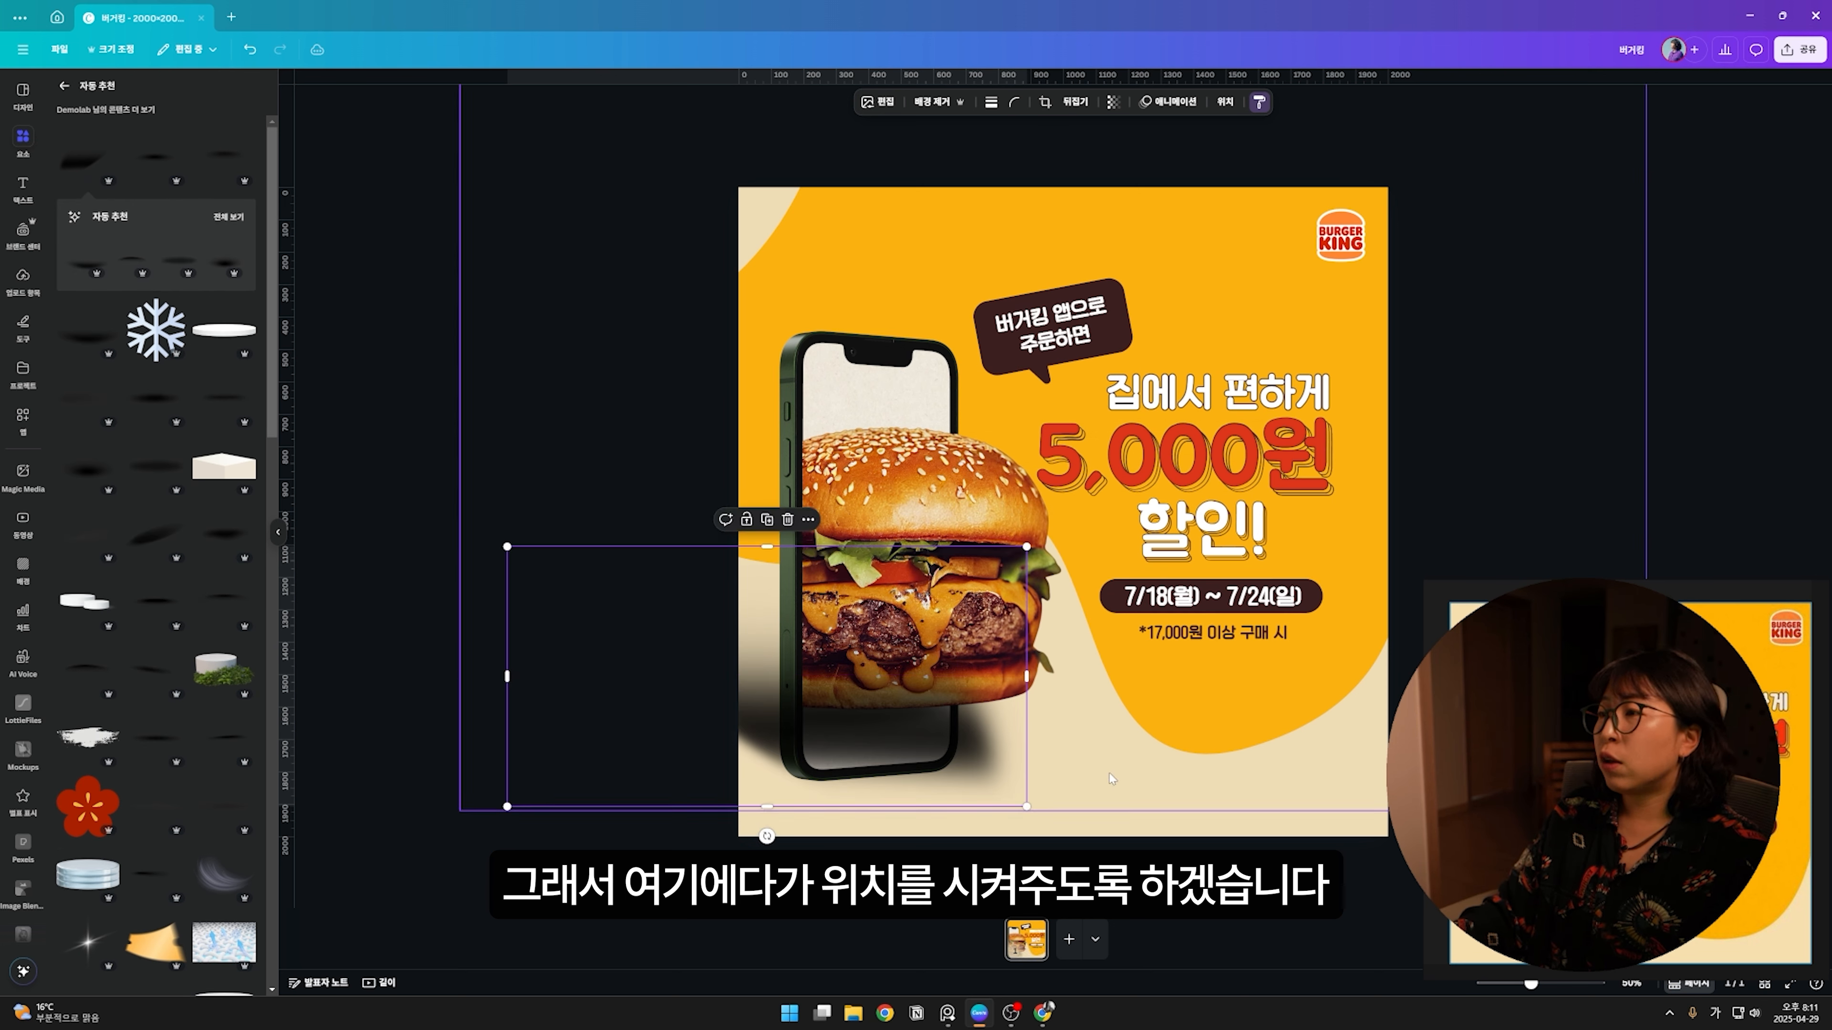
{"action": "left_click_drag", "start_coordinate": [767, 836], "coordinate": [783, 836]}
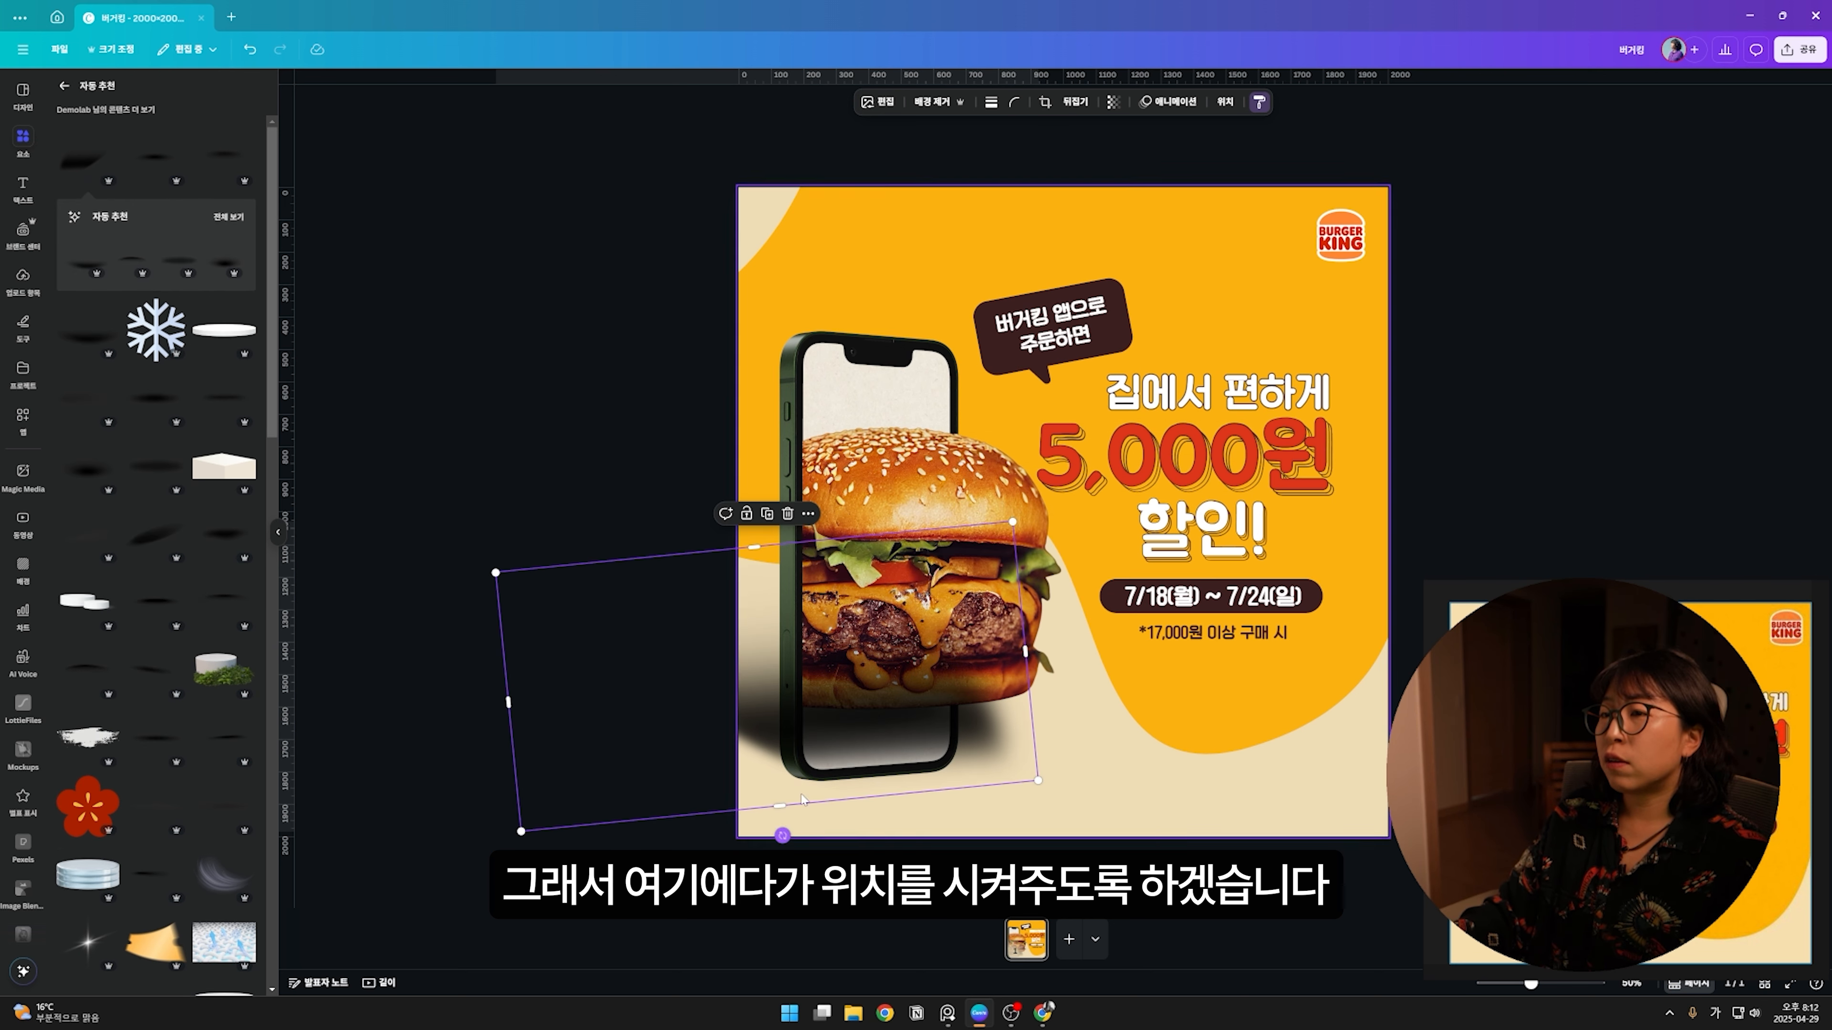
{"action": "left_click_drag", "start_coordinate": [1025, 650], "coordinate": [944, 655]}
Step: Move the shadow beneath the phone in the layer order and adjust its position and size along the phone's base
{"action": "key", "text": "alt+1"}
{"action": "left_click_drag", "start_coordinate": [197, 196], "coordinate": [199, 845]}
{"action": "left_click_drag", "start_coordinate": [761, 718], "coordinate": [772, 734]}
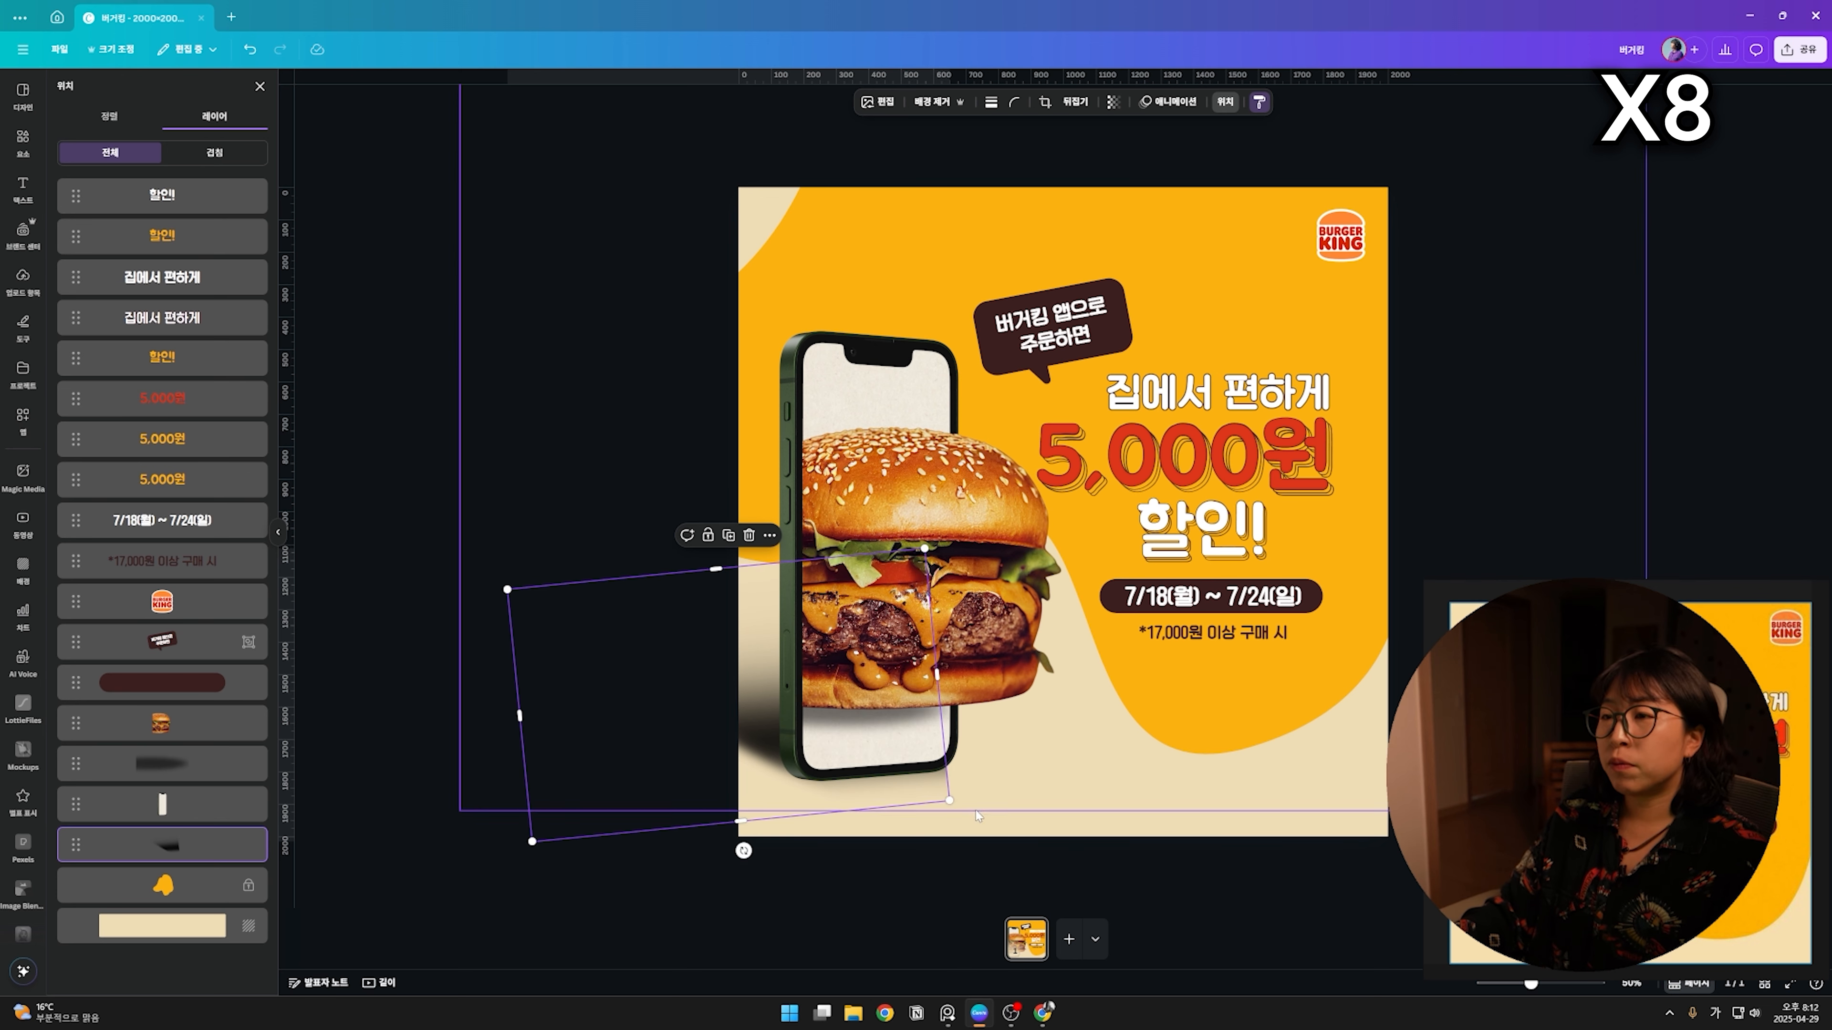
{"action": "left_click_drag", "start_coordinate": [949, 676], "coordinate": [956, 676]}
{"action": "left_click_drag", "start_coordinate": [747, 826], "coordinate": [743, 791]}
{"action": "left_click_drag", "start_coordinate": [948, 661], "coordinate": [915, 661]}
Step: Set the phone shadow's 투명도 to 60
{"action": "key", "text": "alt+1"}
{"action": "left_click", "coordinate": [1113, 102]}
{"action": "left_click_drag", "start_coordinate": [1156, 155], "coordinate": [1101, 155]}
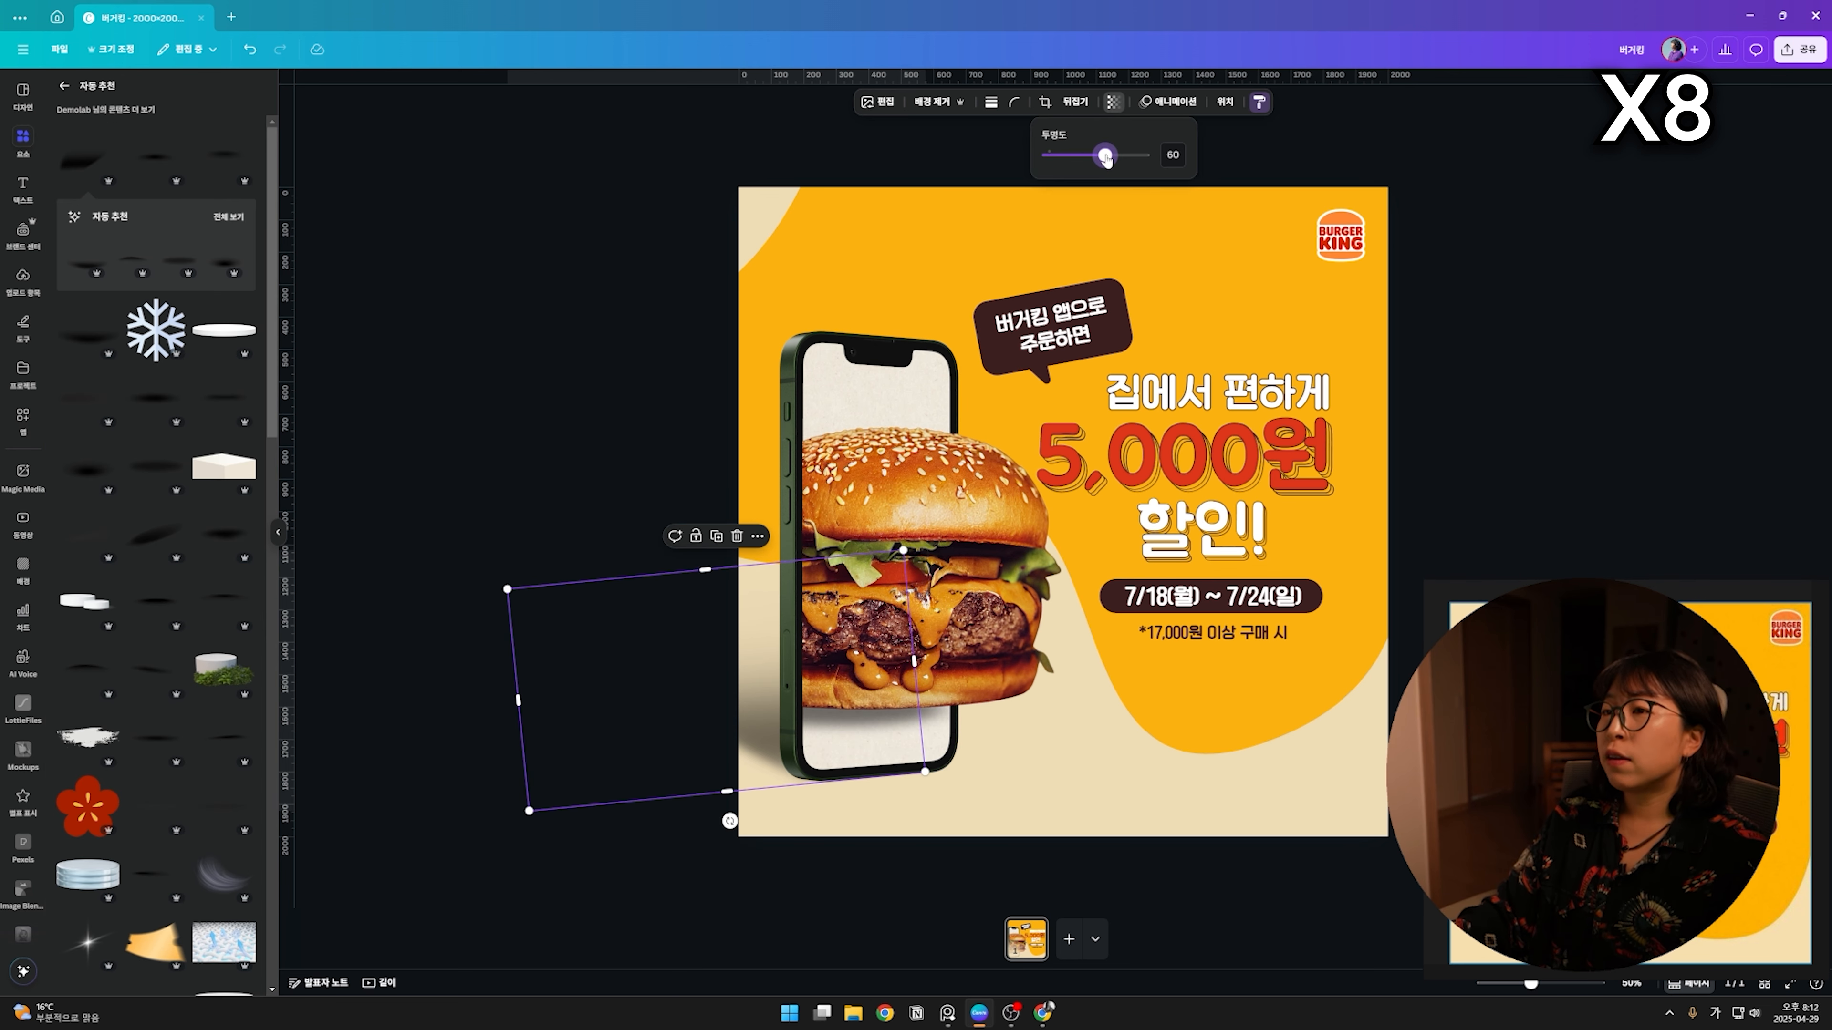
Step: Apply the 클래식 듀오톤 effect to the phone shadow for a brown tone
{"action": "left_click", "coordinate": [877, 102]}
{"action": "left_click", "coordinate": [147, 495]}
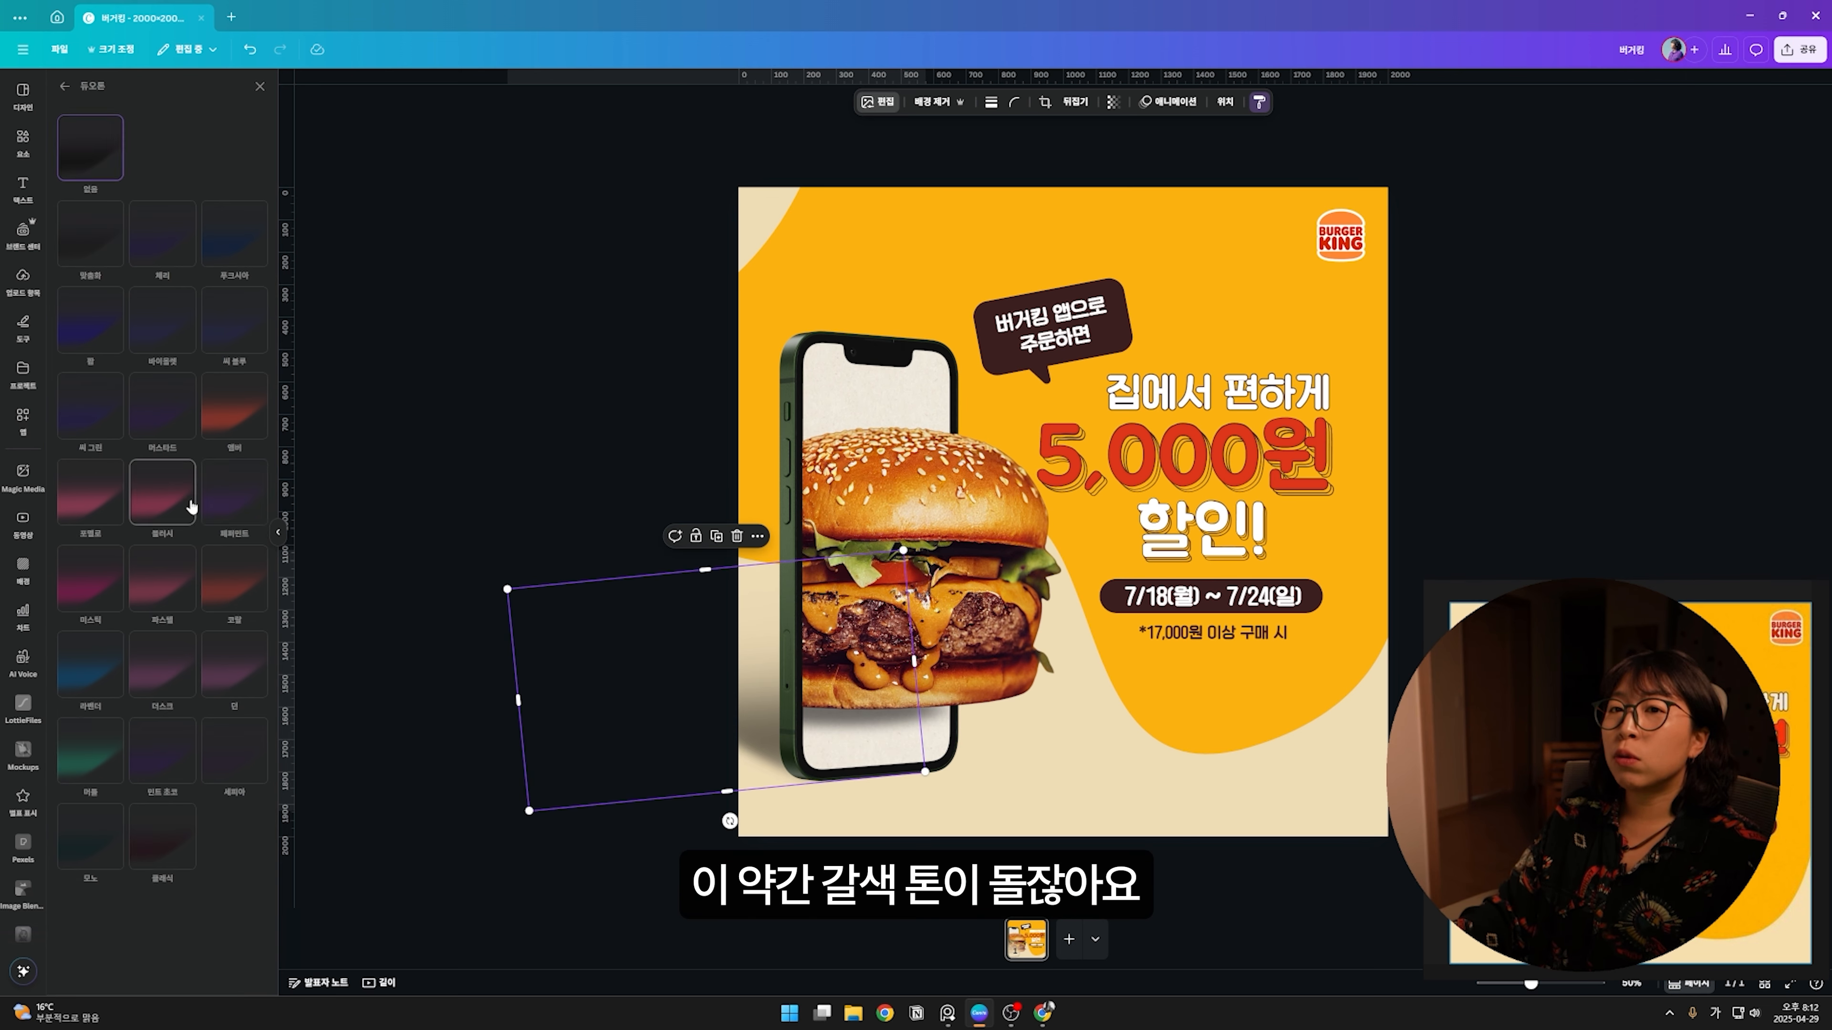
{"action": "left_click", "coordinate": [176, 857]}
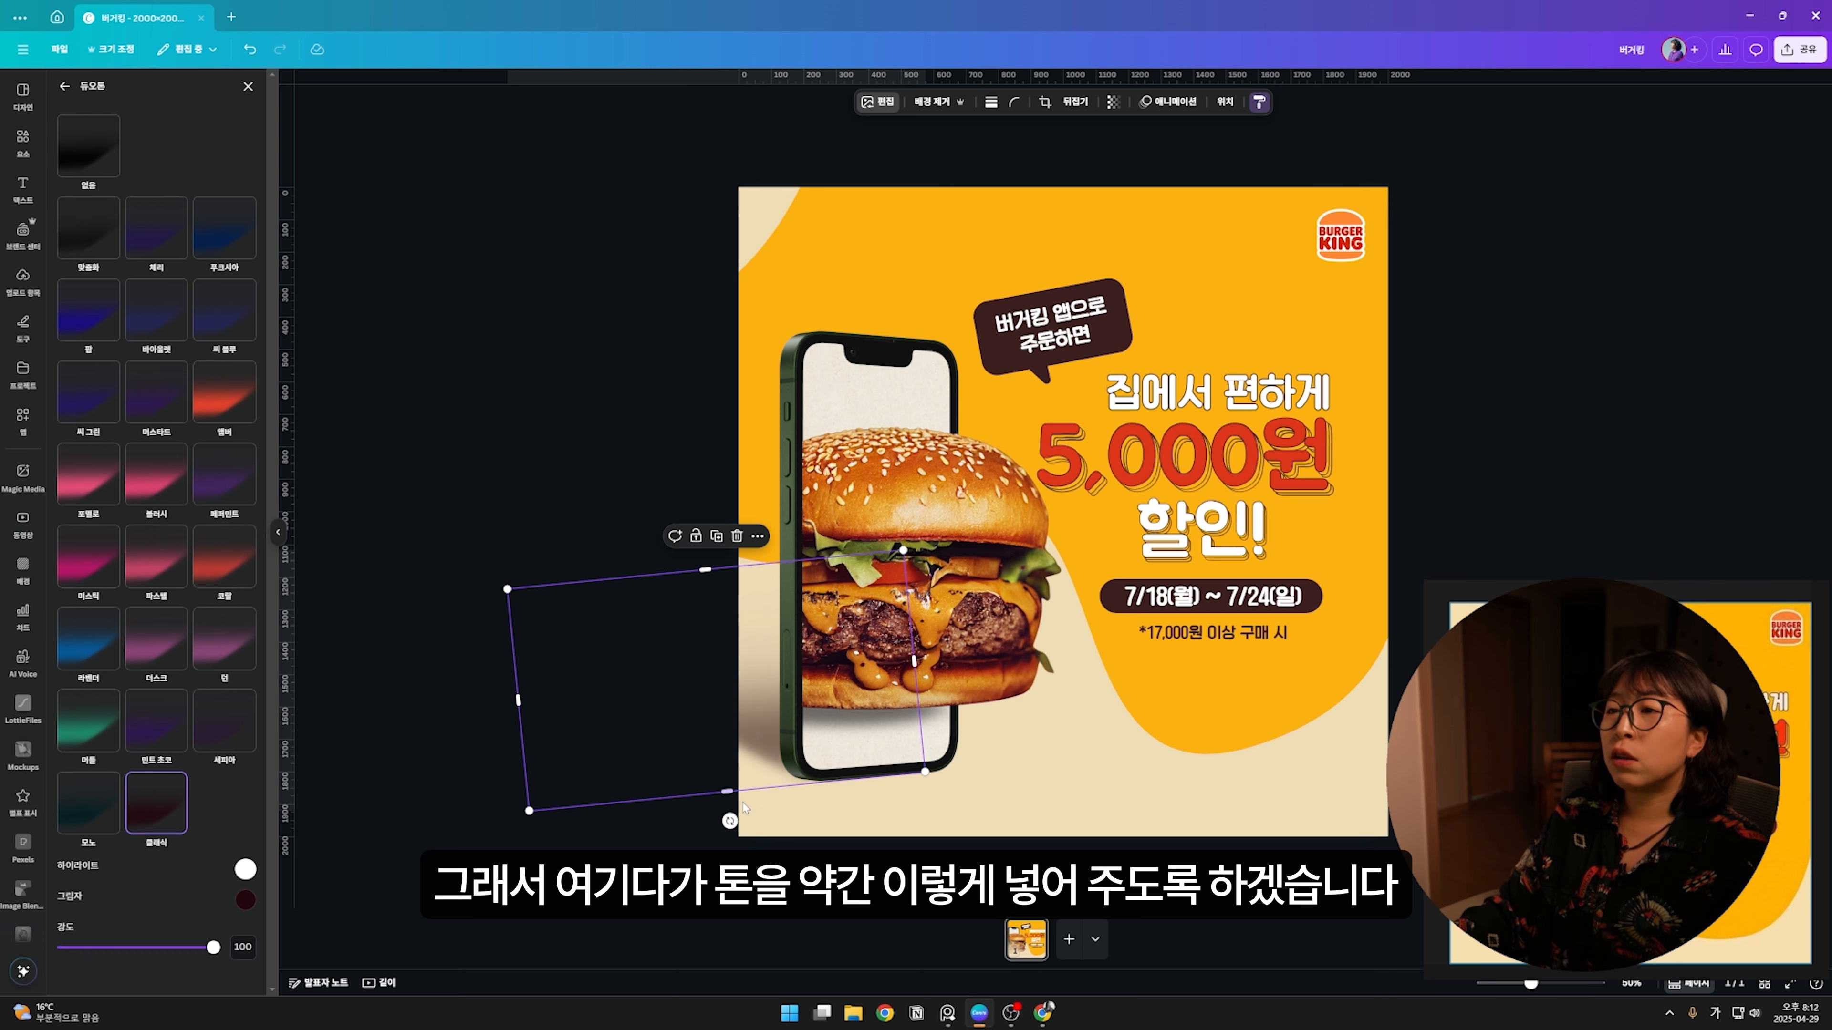